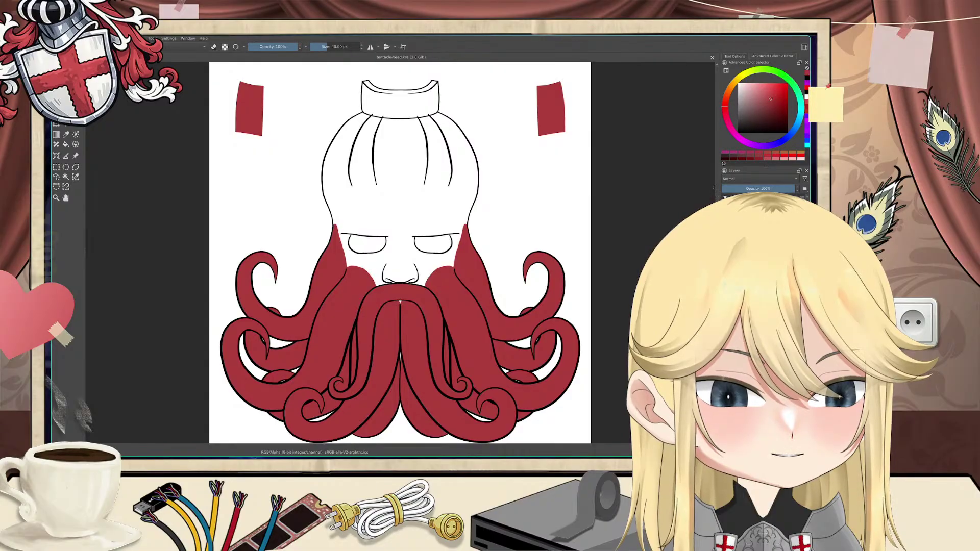
# Step: Widen the docker column to reveal the layer list and select the layer for the collar colour
pyautogui.moveTo(717, 186); pyautogui.dragTo(690, 189)
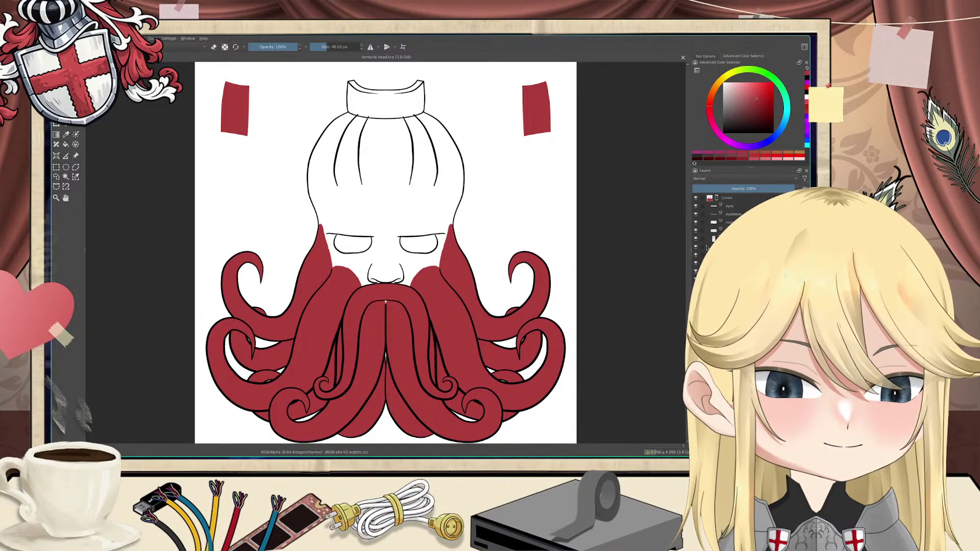
pyautogui.click(730, 246)
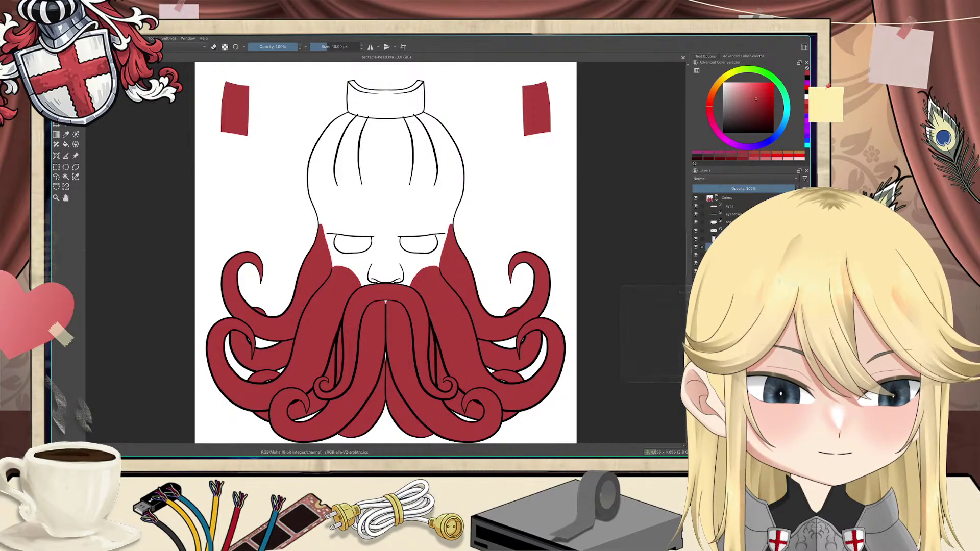
pyautogui.click(729, 239)
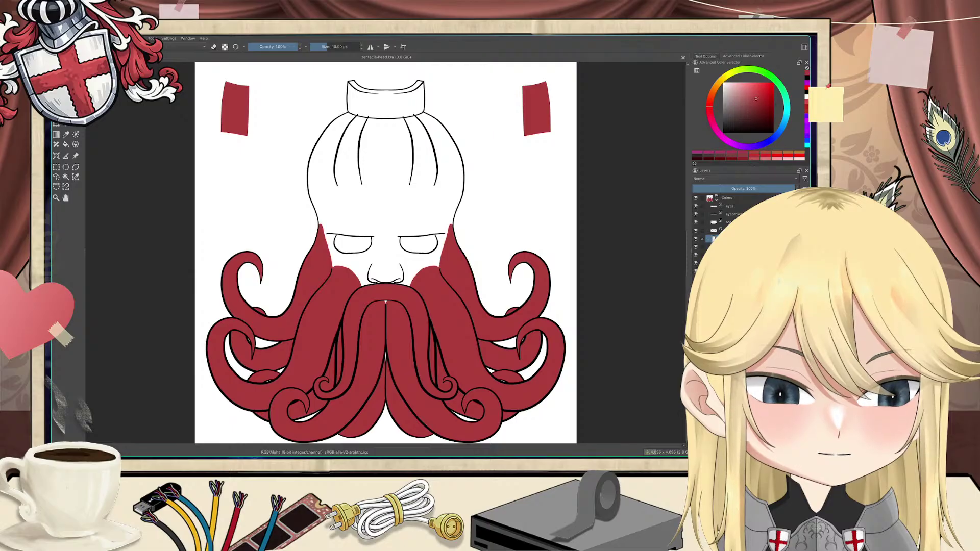
pyautogui.click(730, 247)
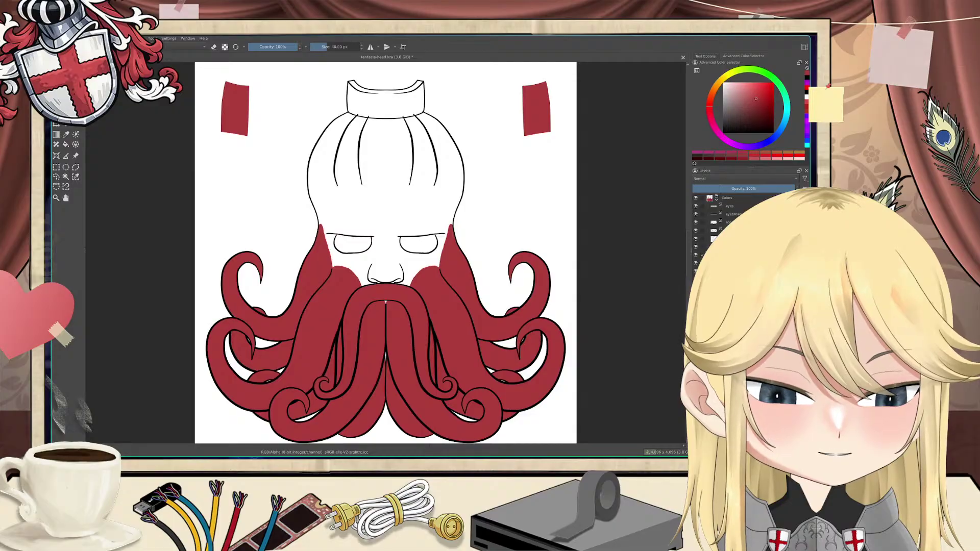
pyautogui.click(728, 238)
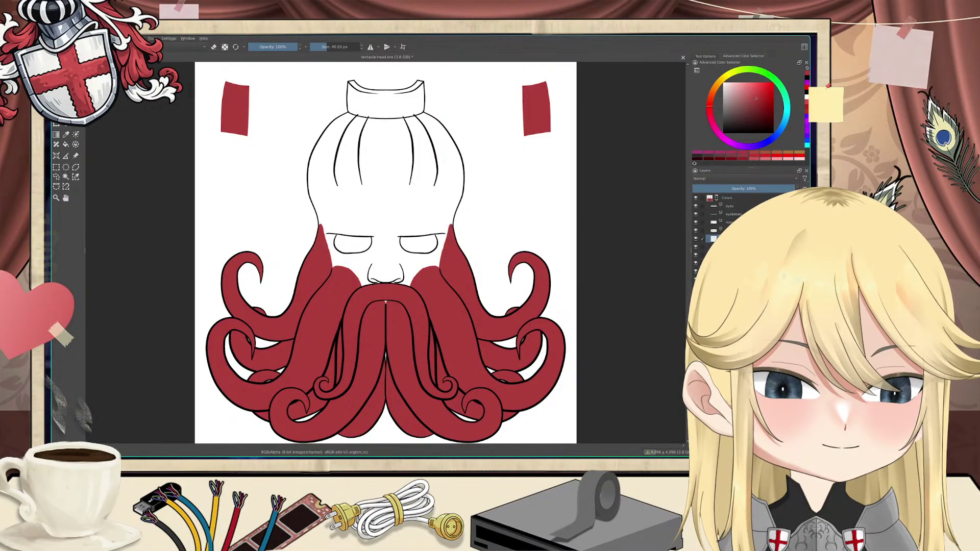
# Step: Set the brush colour to a dark, desaturated teal-grey for the collar above the head
pyautogui.scroll(2, 396, 153)
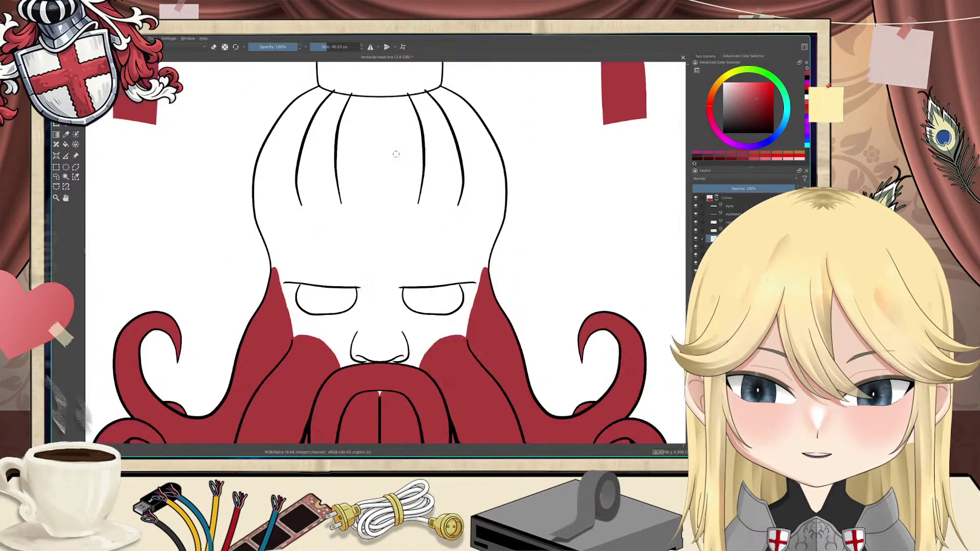
pyautogui.scroll(3, 409, 212)
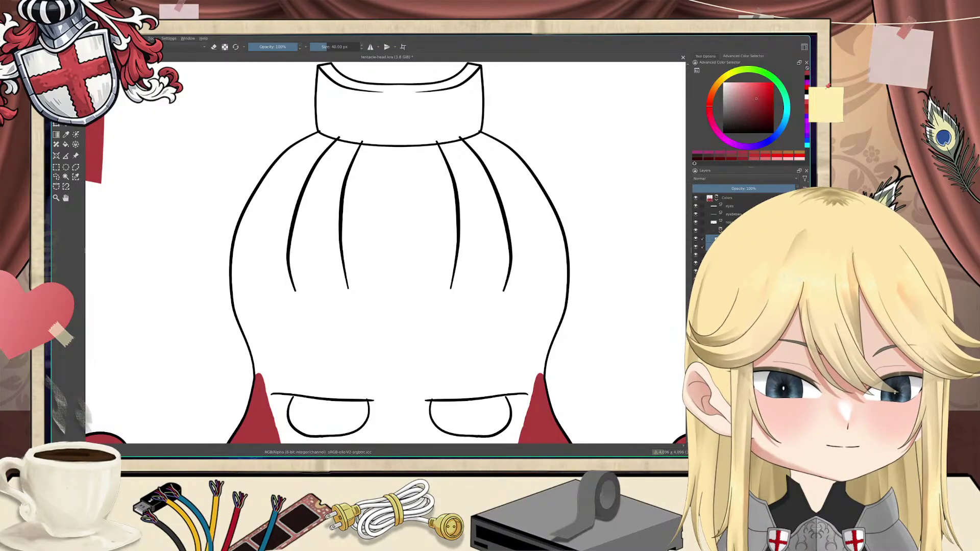
pyautogui.click(731, 117)
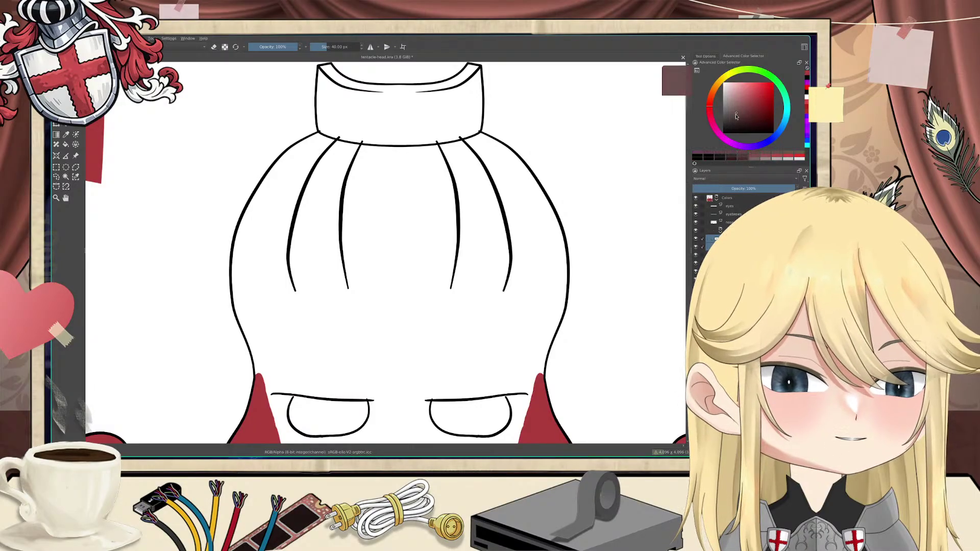
pyautogui.moveTo(746, 148)
pyautogui.mouseDown()
pyautogui.moveTo(779, 134)
pyautogui.moveTo(787, 115)
pyautogui.moveTo(730, 114)
pyautogui.mouseUp()
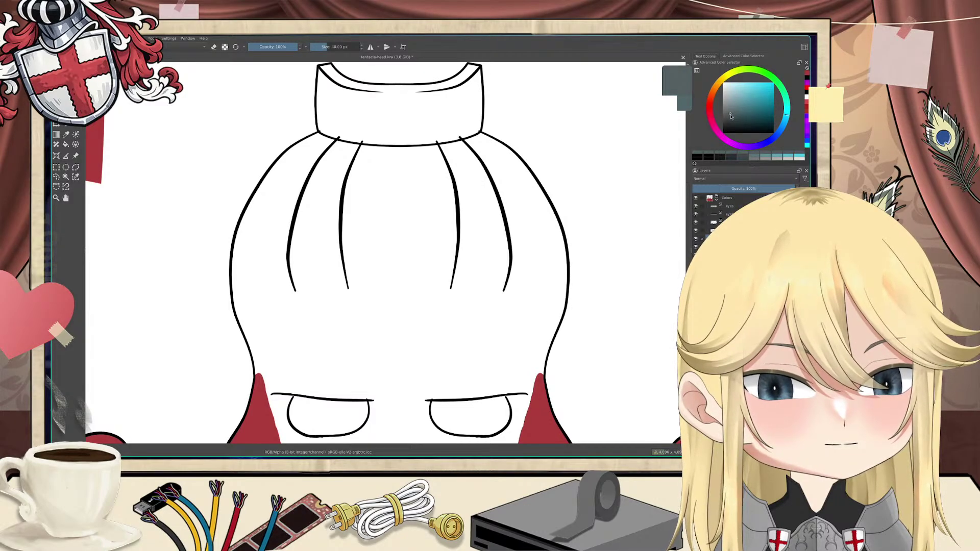
pyautogui.moveTo(555, 127); pyautogui.dragTo(556, 173)
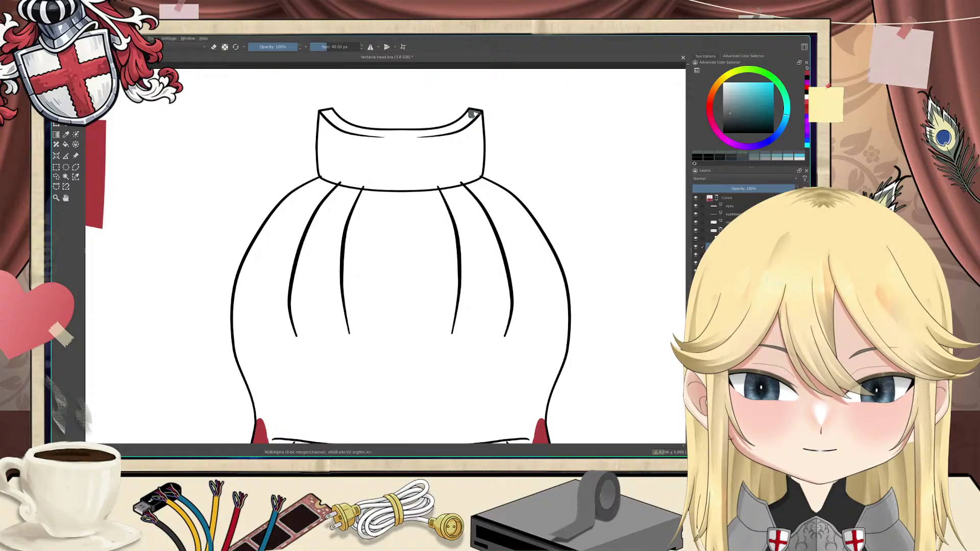
# Step: Enlarge the brush and paint the collar's right half teal-grey, from the upper corner down to the lower edge
pyautogui.moveTo(471, 114); pyautogui.dragTo(455, 126)
pyautogui.moveTo(326, 47); pyautogui.dragTo(338, 53)
pyautogui.moveTo(456, 145)
pyautogui.mouseDown()
pyautogui.moveTo(476, 116)
pyautogui.moveTo(476, 173)
pyautogui.mouseUp()
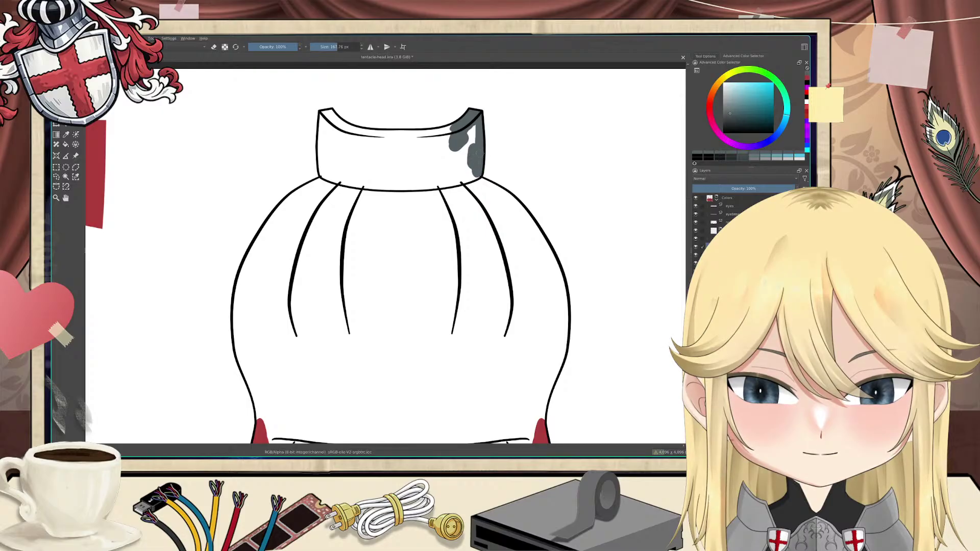
pyautogui.moveTo(477, 174)
pyautogui.mouseDown()
pyautogui.moveTo(457, 178)
pyautogui.moveTo(475, 131)
pyautogui.moveTo(428, 165)
pyautogui.moveTo(452, 180)
pyautogui.moveTo(434, 181)
pyautogui.moveTo(422, 167)
pyautogui.moveTo(422, 187)
pyautogui.moveTo(392, 187)
pyautogui.mouseUp()
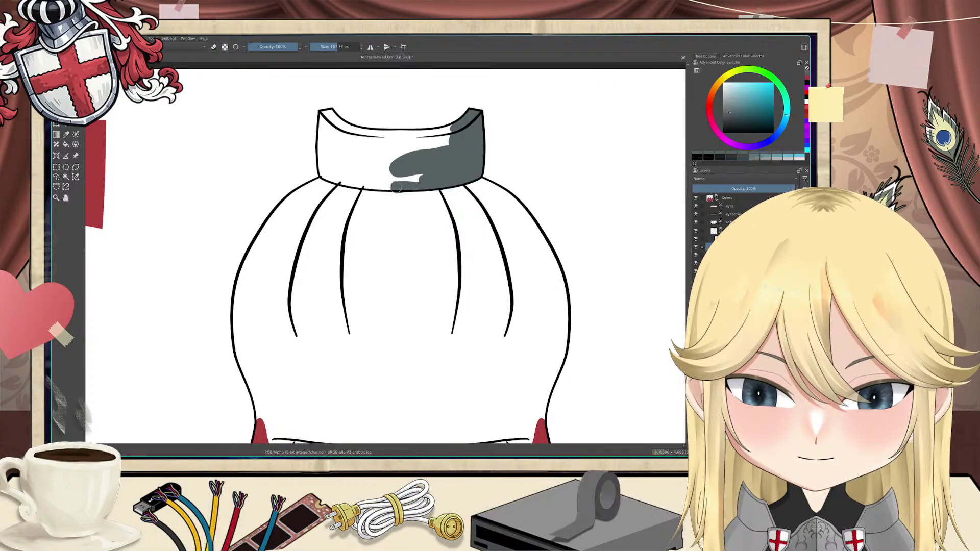
# Step: Extend the teal-grey fill along the collar's lower edge and over its left end
pyautogui.press('e')
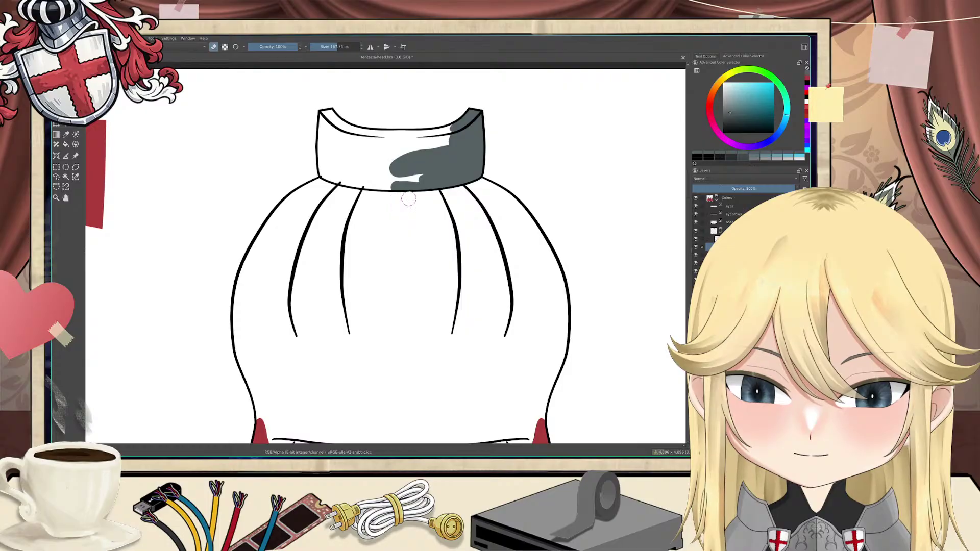
pyautogui.press('6')
pyautogui.press('6')
pyautogui.press('6')
pyautogui.press('6')
pyautogui.press('6')
pyautogui.press('6')
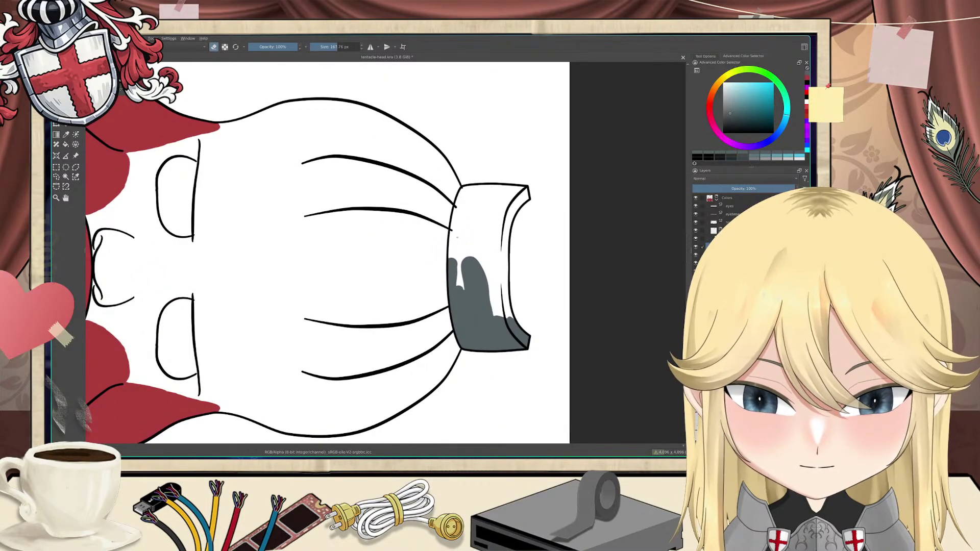
pyautogui.press('e')
pyautogui.moveTo(460, 250)
pyautogui.mouseDown()
pyautogui.moveTo(460, 205)
pyautogui.moveTo(453, 260)
pyautogui.mouseUp()
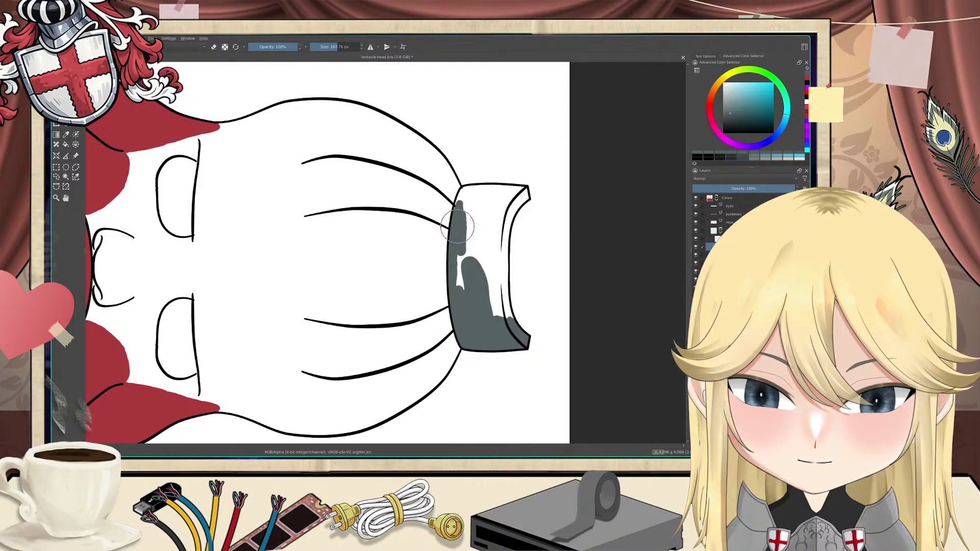
pyautogui.moveTo(470, 196)
pyautogui.mouseDown()
pyautogui.moveTo(462, 188)
pyautogui.moveTo(459, 214)
pyautogui.moveTo(477, 189)
pyautogui.moveTo(523, 191)
pyautogui.moveTo(474, 190)
pyautogui.moveTo(526, 194)
pyautogui.moveTo(468, 212)
pyautogui.moveTo(463, 254)
pyautogui.moveTo(479, 258)
pyautogui.moveTo(493, 311)
pyautogui.moveTo(509, 312)
pyautogui.moveTo(505, 272)
pyautogui.moveTo(503, 285)
pyautogui.mouseUp()
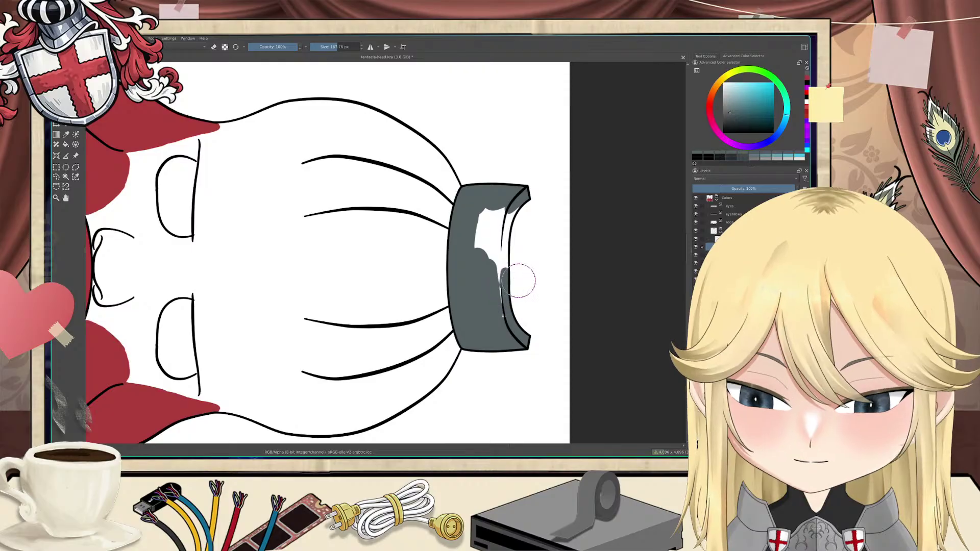
# Step: Fill the remaining white gaps beneath the collar's upper rim and erase any paint outside the outline
pyautogui.press('e')
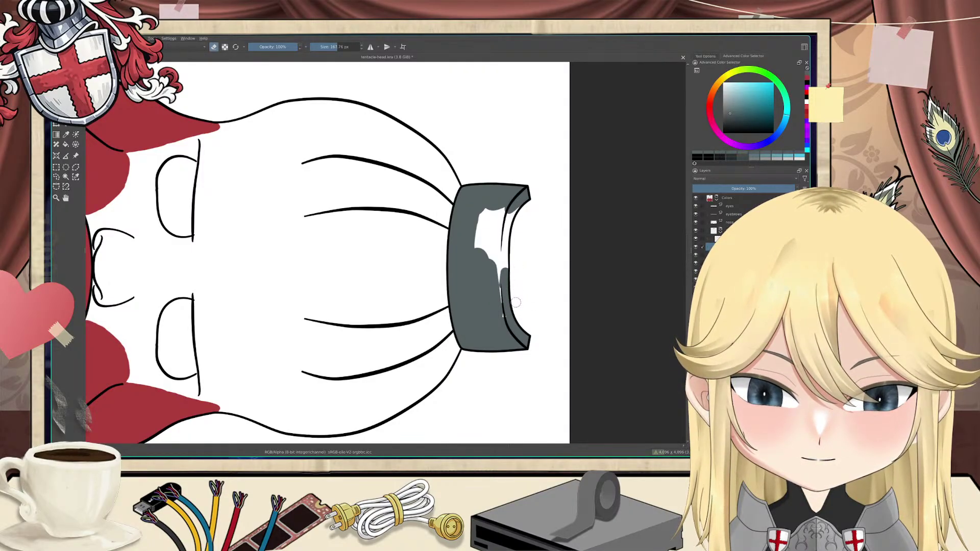
pyautogui.press('e')
pyautogui.moveTo(500, 295)
pyautogui.mouseDown()
pyautogui.moveTo(487, 233)
pyautogui.moveTo(475, 254)
pyautogui.moveTo(484, 232)
pyautogui.moveTo(513, 210)
pyautogui.moveTo(505, 268)
pyautogui.mouseUp()
pyautogui.press('e')
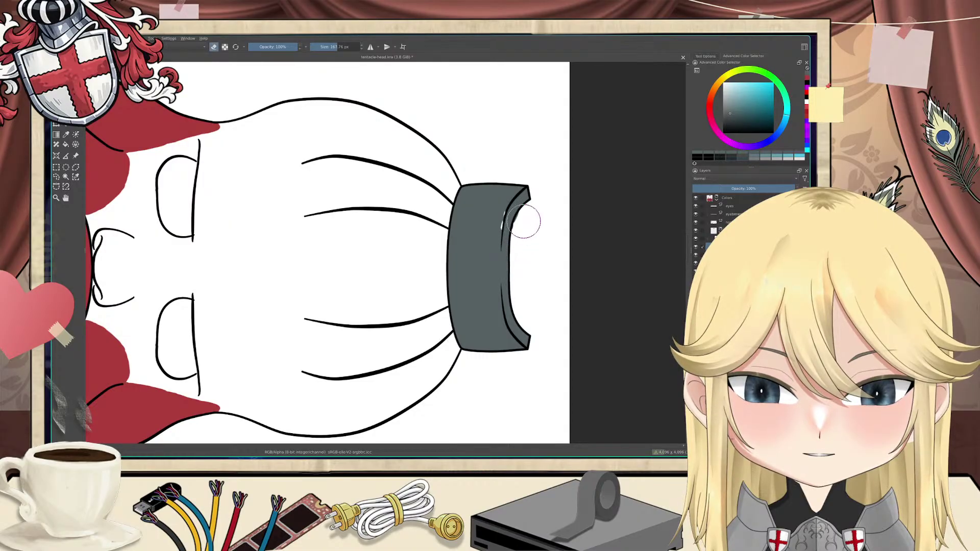
pyautogui.moveTo(522, 224)
pyautogui.mouseDown()
pyautogui.moveTo(516, 236)
pyautogui.moveTo(520, 216)
pyautogui.moveTo(499, 208)
pyautogui.moveTo(501, 225)
pyautogui.mouseUp()
pyautogui.press('e')
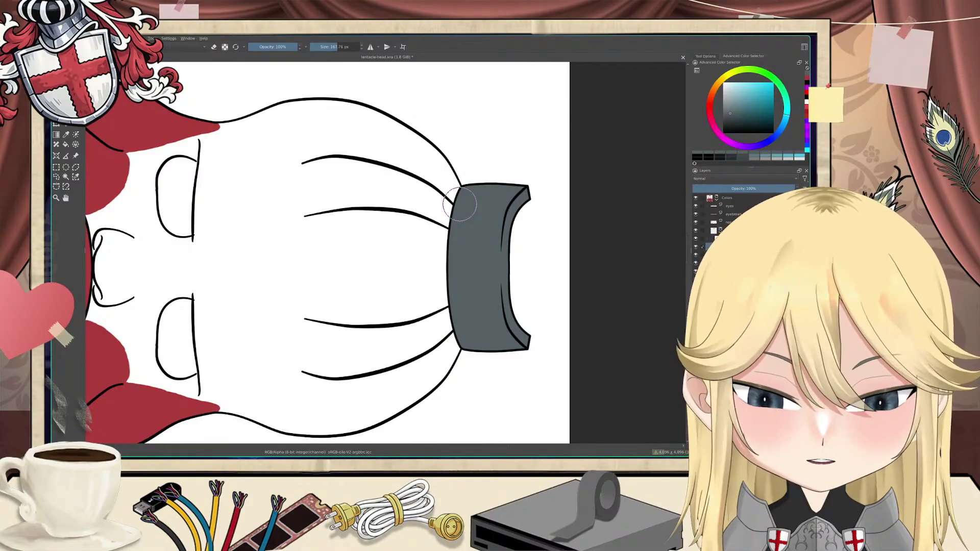
# Step: Sample the red of the swatch beside the head as the brush colour
pyautogui.press('4')
pyautogui.press('4')
pyautogui.press('4')
pyautogui.press('4')
pyautogui.press('4')
pyautogui.press('4')
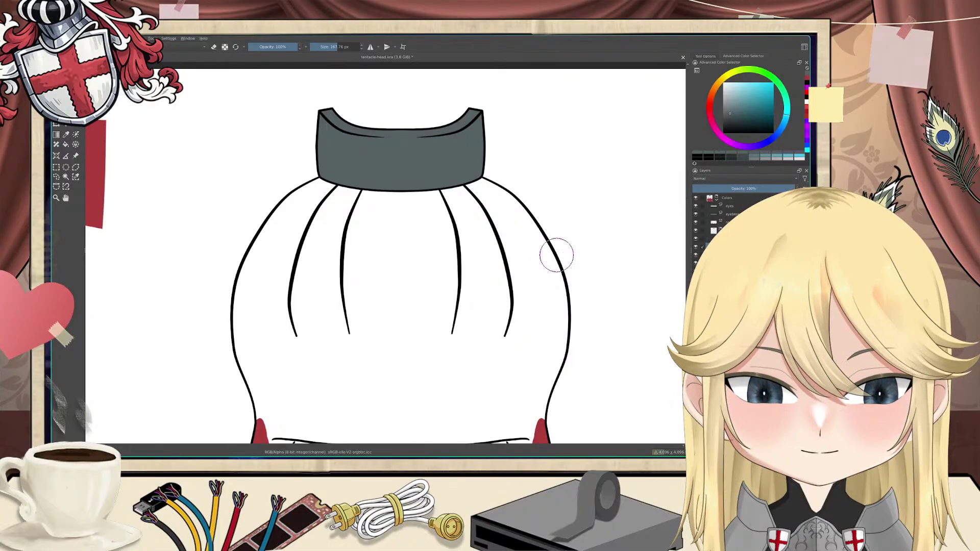
pyautogui.scroll(-2, 564, 239)
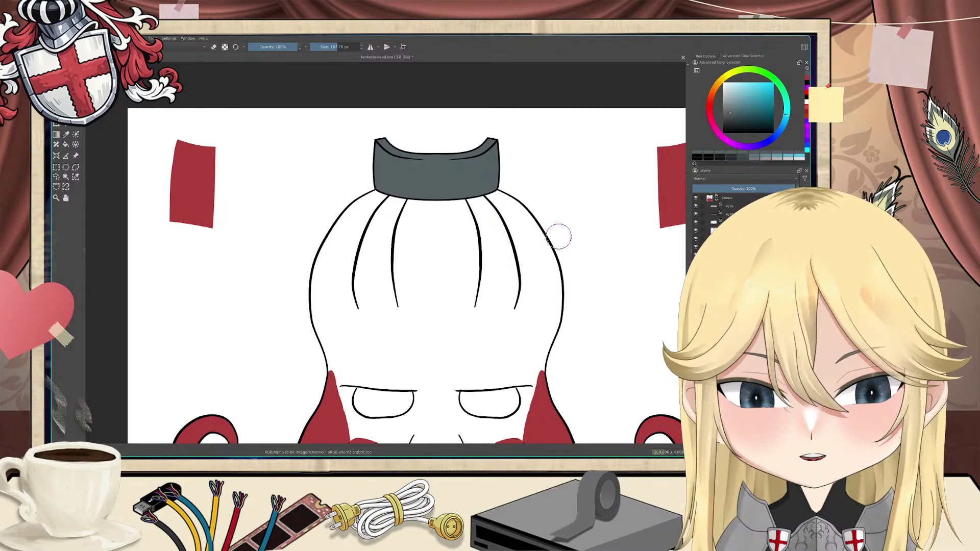
pyautogui.keyDown('ctrl'); pyautogui.click(669, 183); pyautogui.keyUp('ctrl')
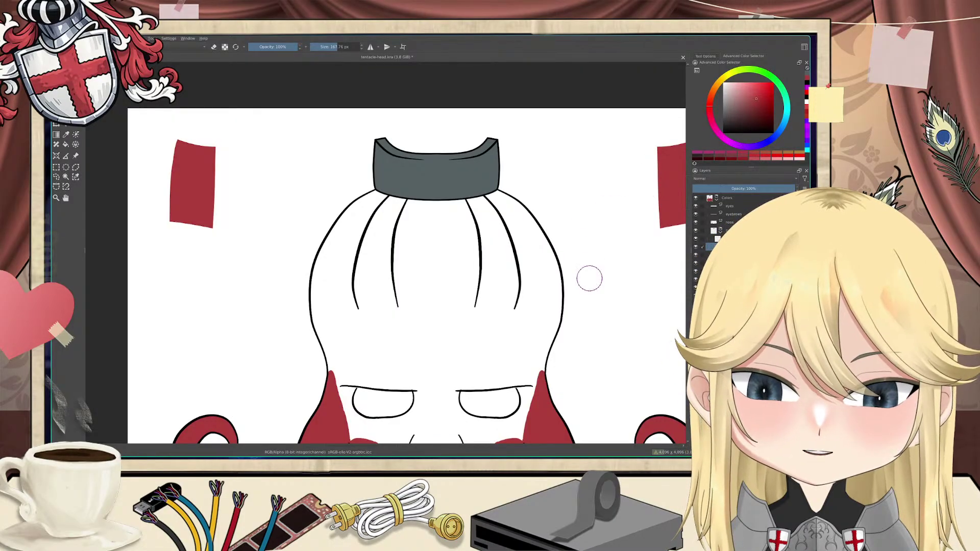
pyautogui.moveTo(589, 279); pyautogui.dragTo(573, 240)
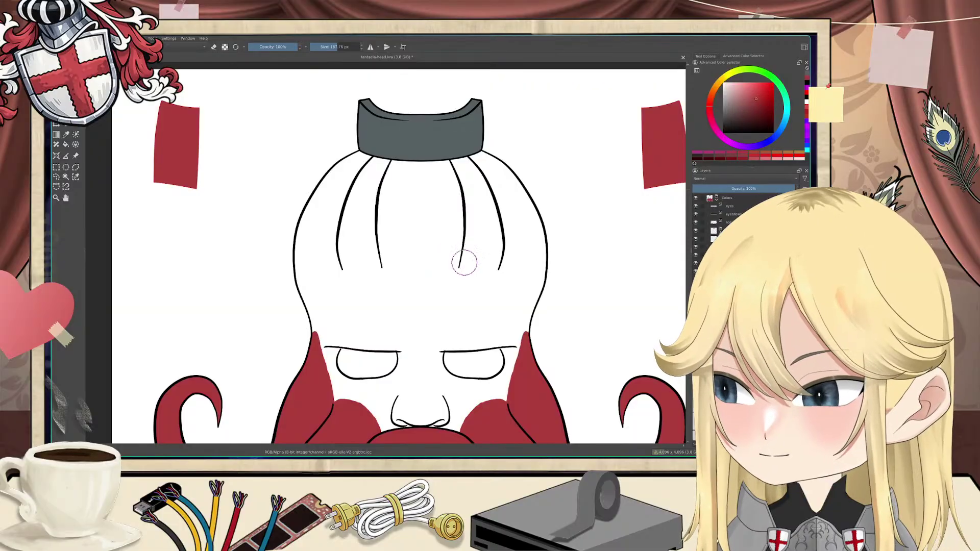
pyautogui.moveTo(444, 244); pyautogui.dragTo(451, 261)
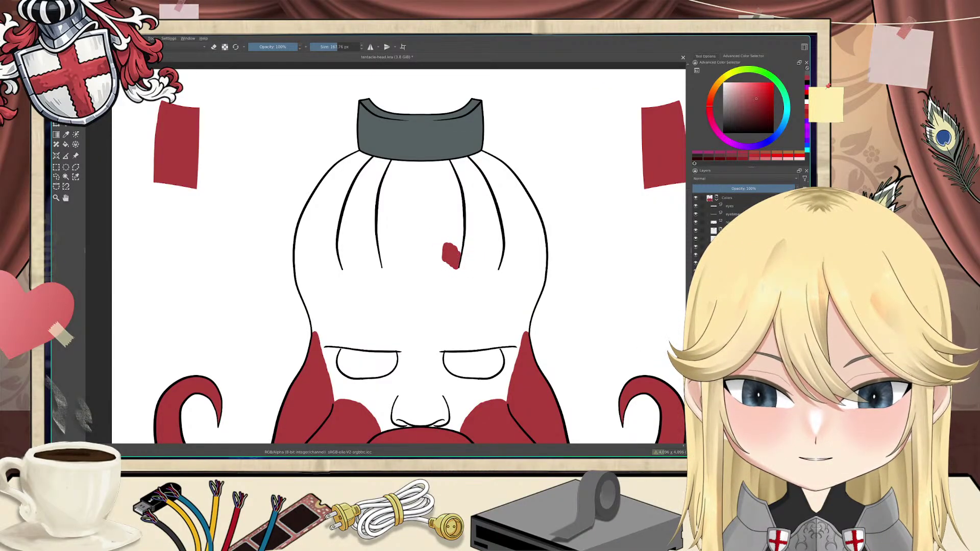
pyautogui.moveTo(457, 255); pyautogui.dragTo(447, 210)
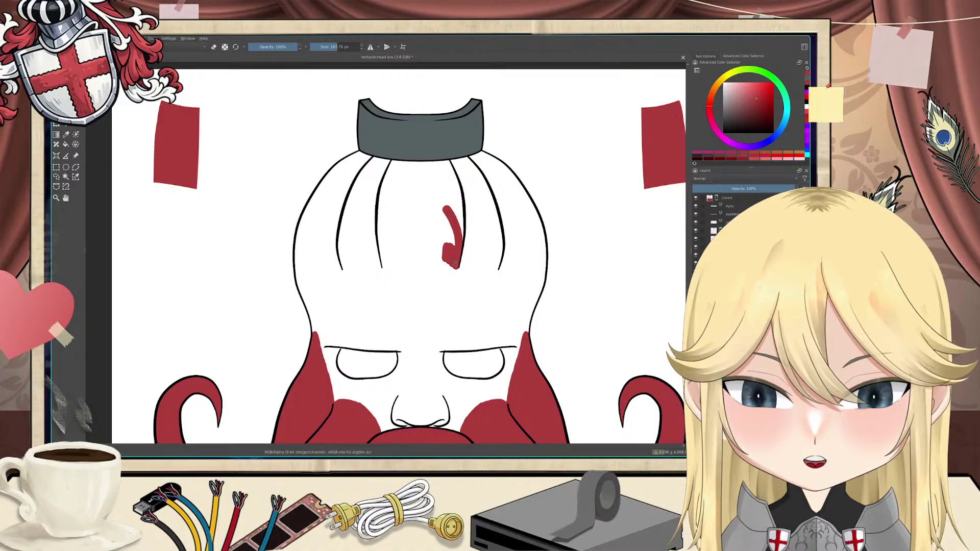
pyautogui.moveTo(456, 265); pyautogui.dragTo(388, 266)
pyautogui.hotkey('ctrl', 'z')
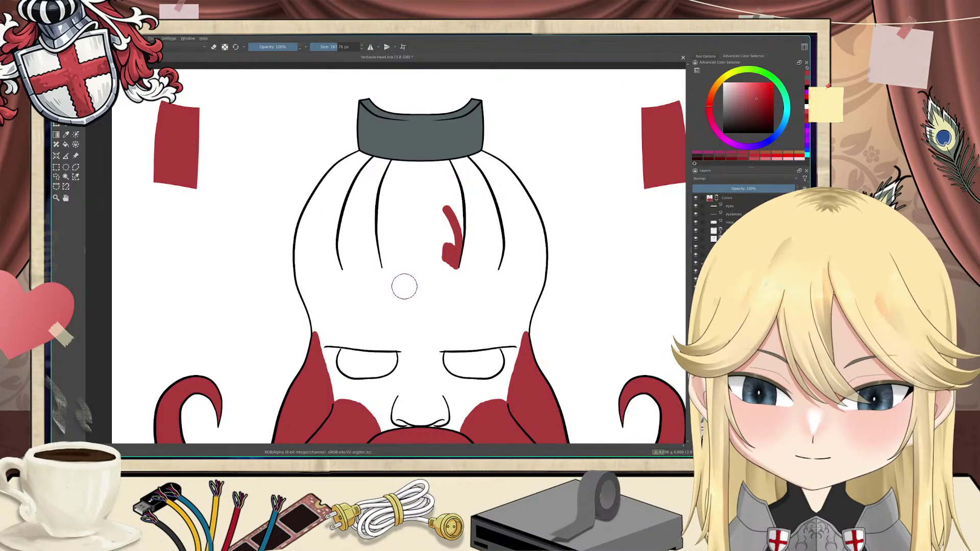
pyautogui.hotkey('ctrl', 'z')
# Step: Enable horizontal mirroring and fill the central head segment between the two inner fold lines with red, rounding its lower edge
pyautogui.click(370, 46)
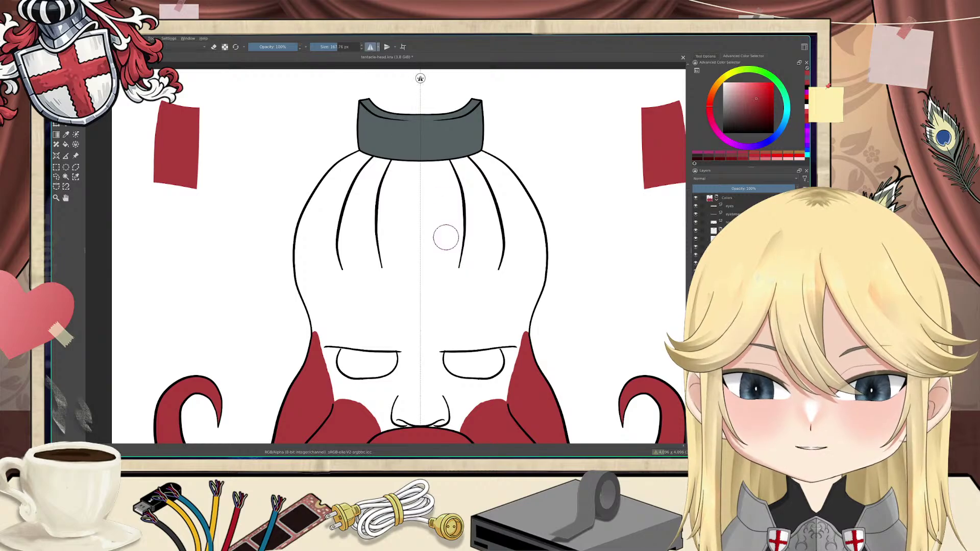
pyautogui.moveTo(449, 247)
pyautogui.mouseDown()
pyautogui.moveTo(456, 264)
pyautogui.moveTo(420, 270)
pyautogui.moveTo(456, 264)
pyautogui.mouseUp()
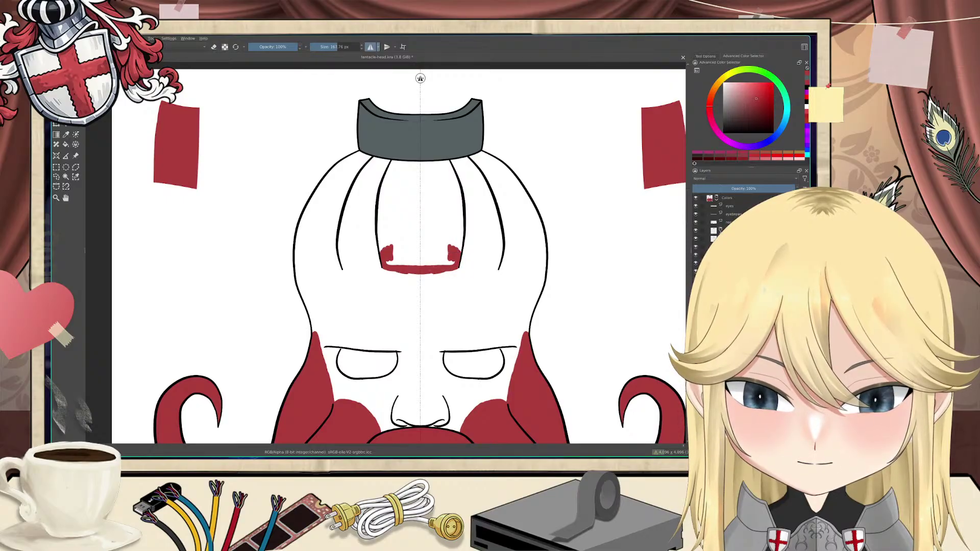
pyautogui.moveTo(425, 274); pyautogui.dragTo(443, 273)
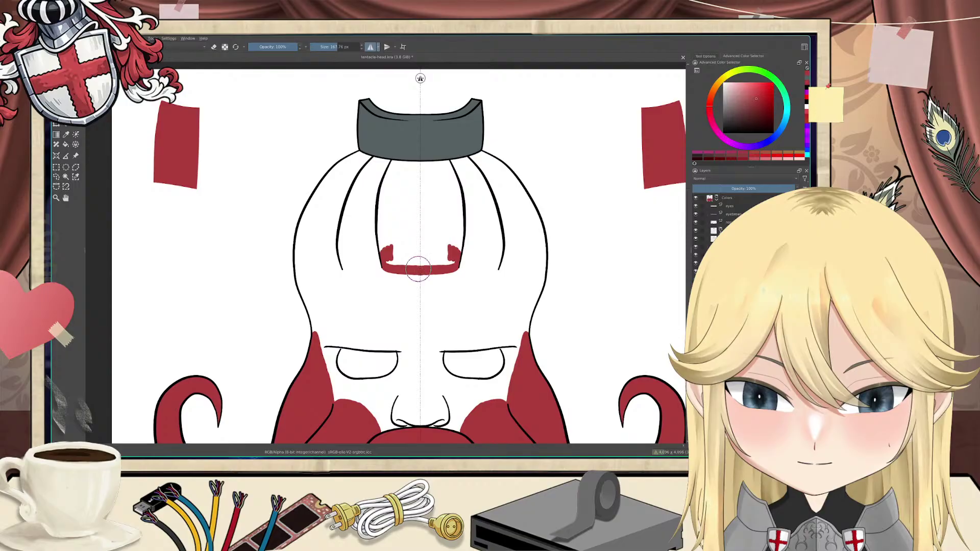
pyautogui.moveTo(455, 240)
pyautogui.mouseDown()
pyautogui.moveTo(457, 211)
pyautogui.moveTo(453, 257)
pyautogui.moveTo(424, 262)
pyautogui.moveTo(451, 260)
pyautogui.moveTo(439, 260)
pyautogui.moveTo(450, 238)
pyautogui.mouseUp()
pyautogui.moveTo(444, 175)
pyautogui.mouseDown()
pyautogui.moveTo(445, 163)
pyautogui.moveTo(458, 215)
pyautogui.mouseUp()
pyautogui.press('e')
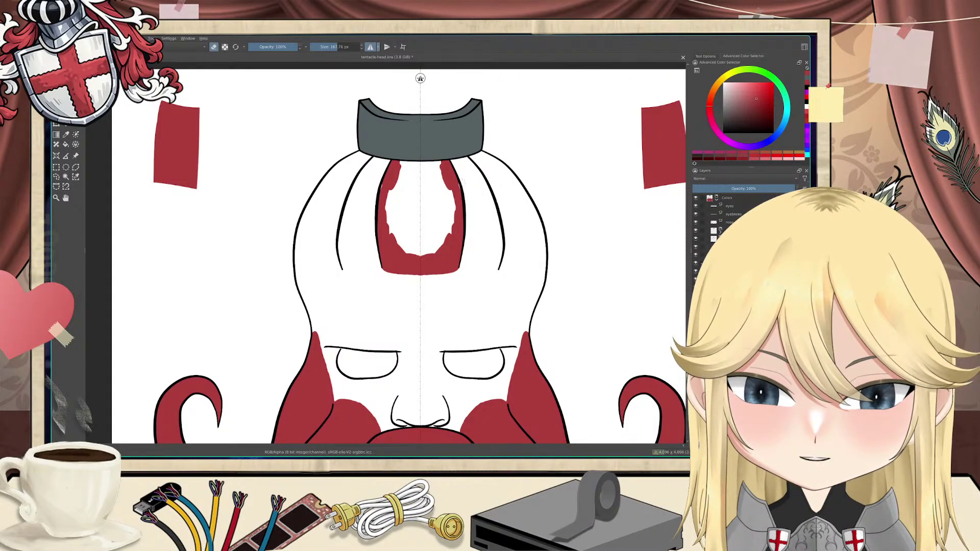
pyautogui.press('e')
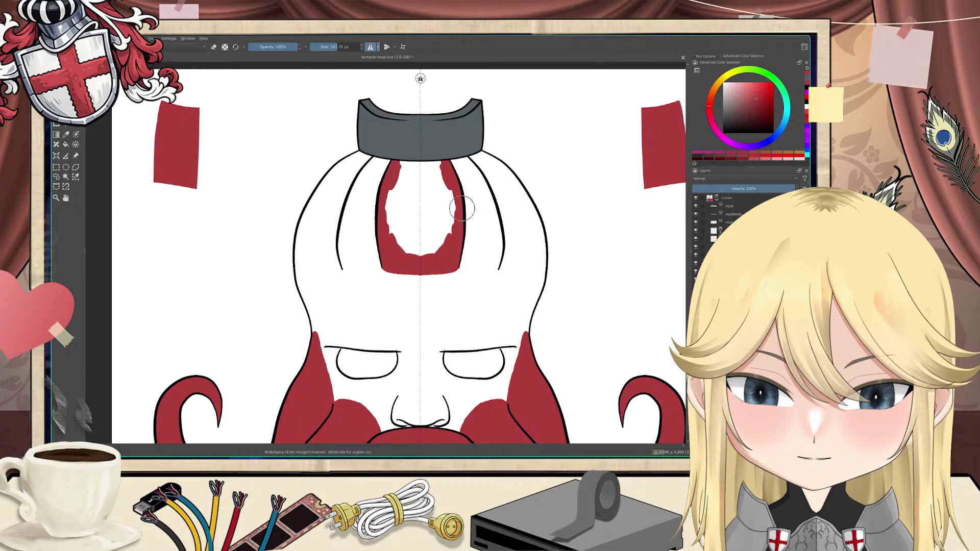
pyautogui.press('e')
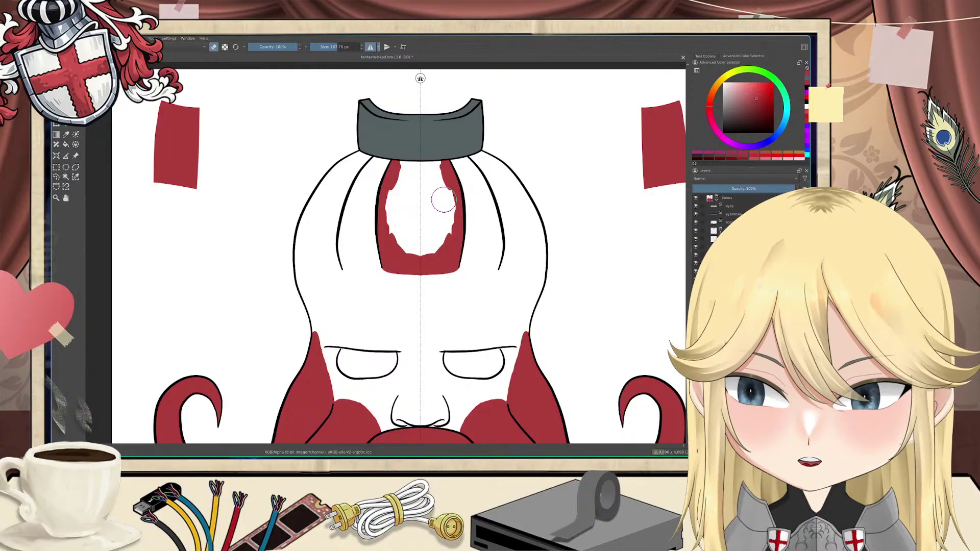
pyautogui.press('e')
pyautogui.moveTo(445, 192)
pyautogui.mouseDown()
pyautogui.moveTo(445, 230)
pyautogui.moveTo(428, 237)
pyautogui.moveTo(423, 167)
pyautogui.moveTo(436, 164)
pyautogui.moveTo(433, 218)
pyautogui.mouseUp()
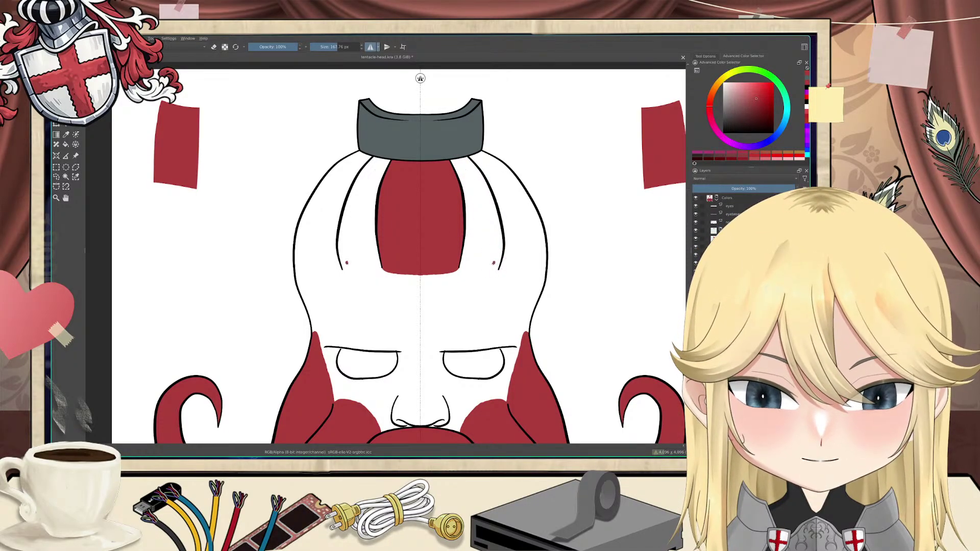
# Step: Paint the lower ends of the two segments flanking the central one red, hiding the central fill to trim their inner edges
pyautogui.moveTo(494, 266); pyautogui.dragTo(464, 261)
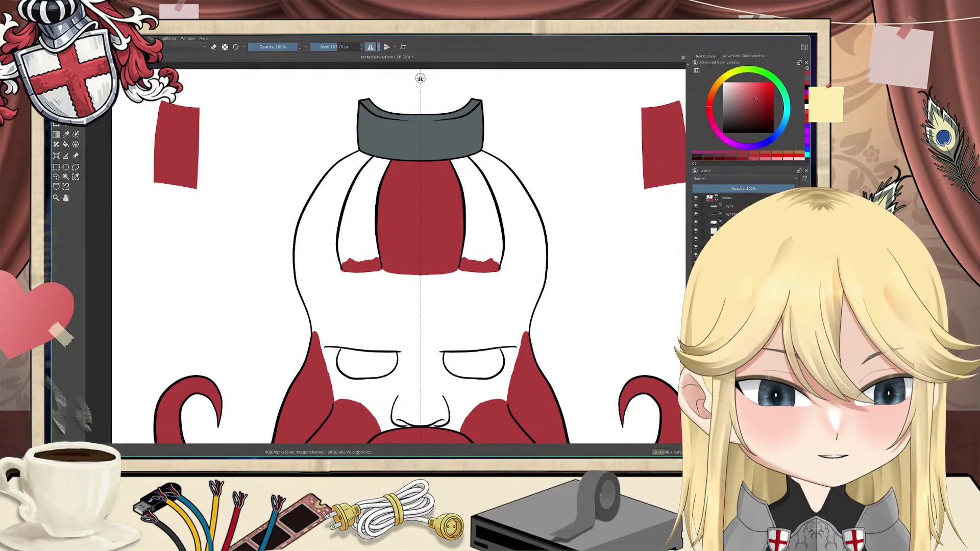
pyautogui.click(695, 263)
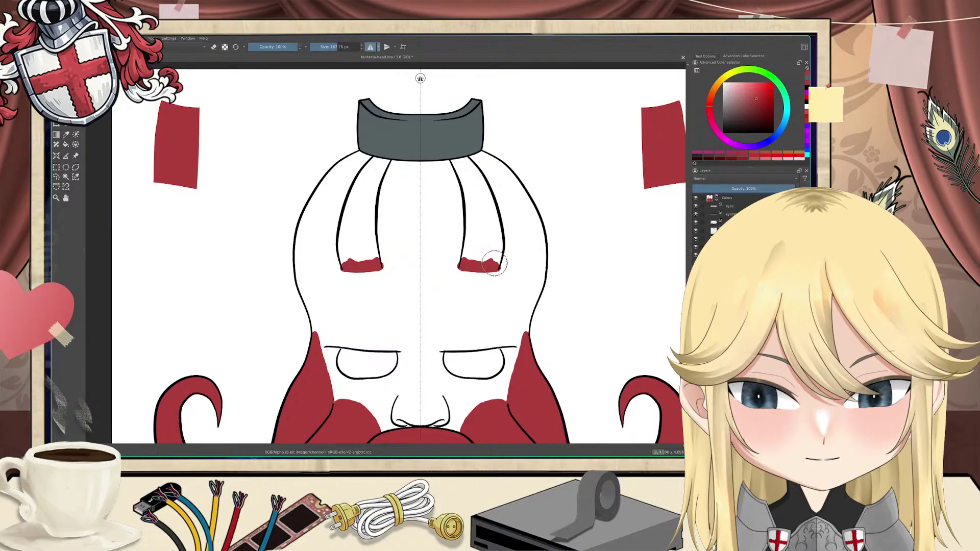
pyautogui.press('e')
pyautogui.moveTo(454, 260); pyautogui.dragTo(455, 263)
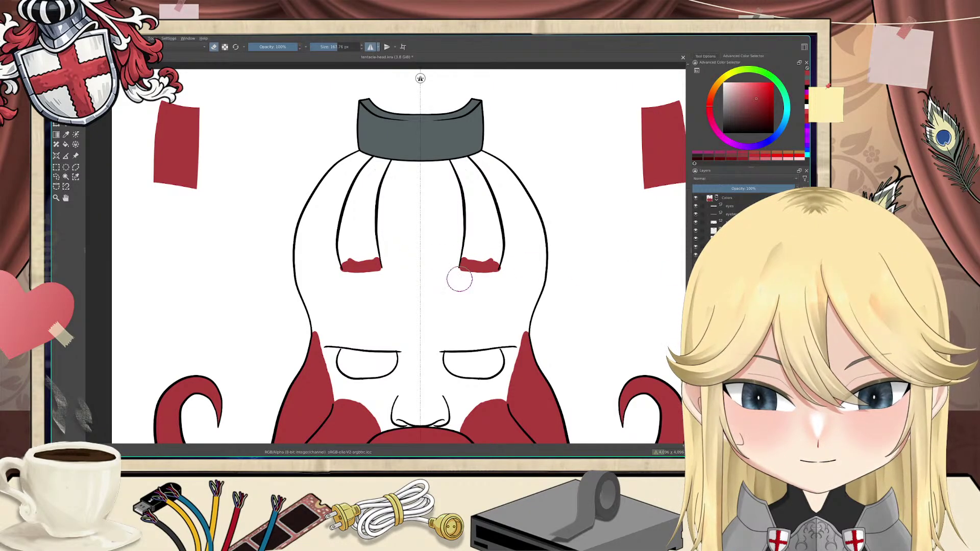
pyautogui.press('e')
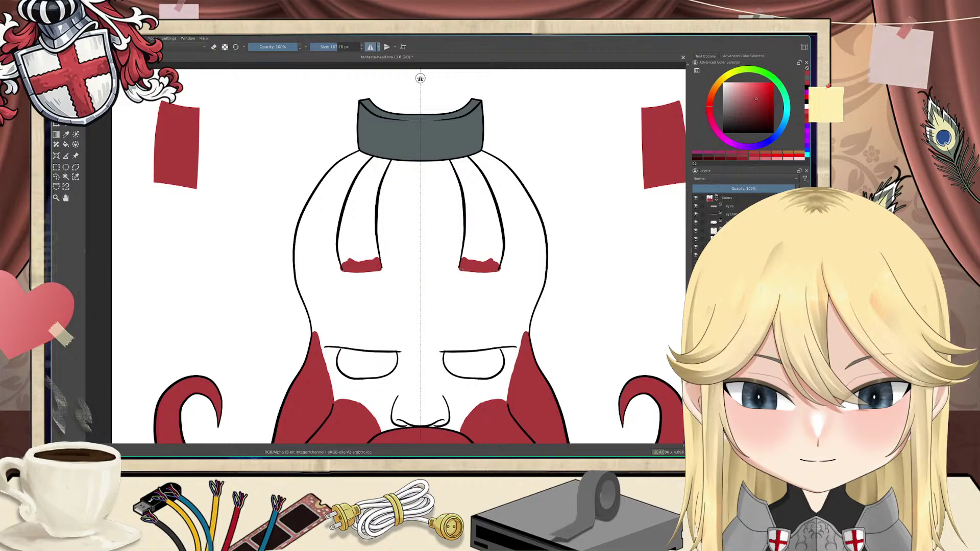
pyautogui.press('e')
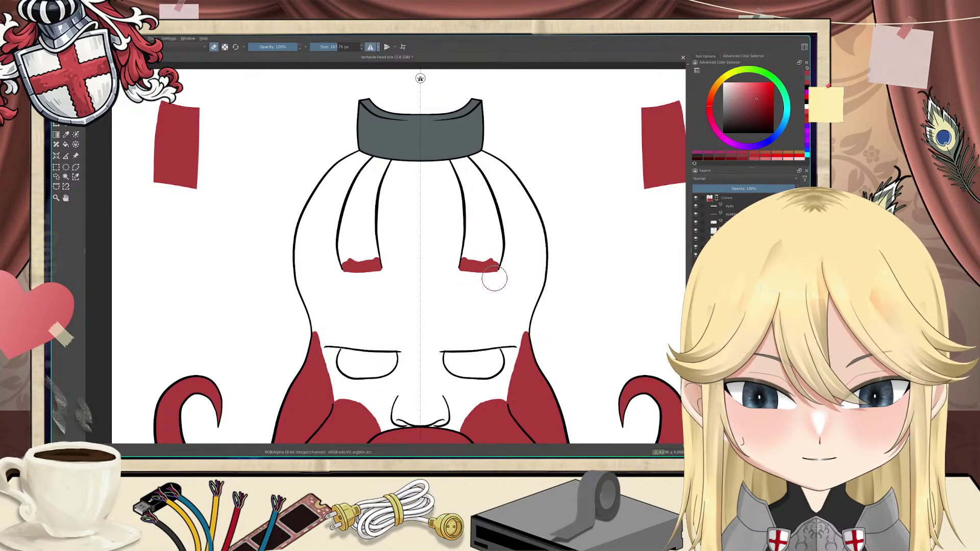
pyautogui.press('e')
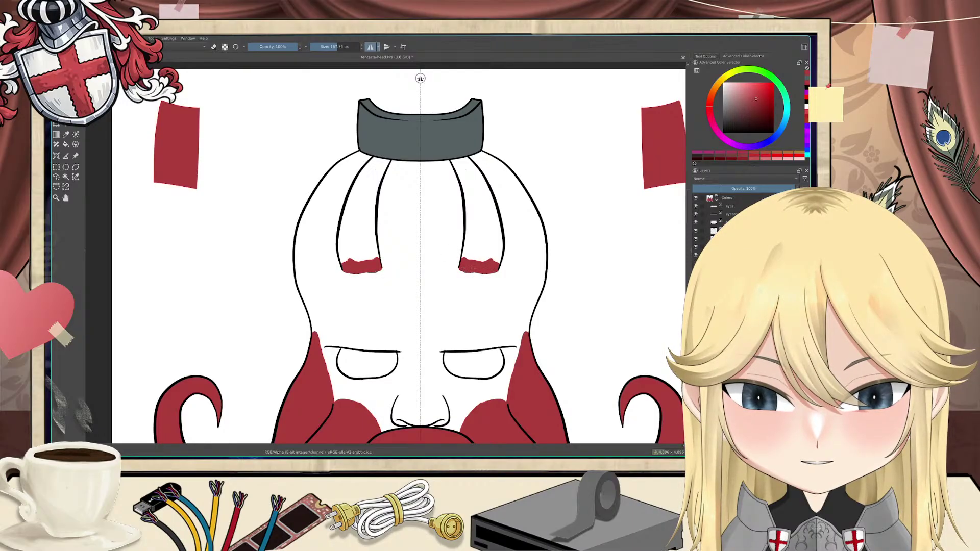
pyautogui.press('e')
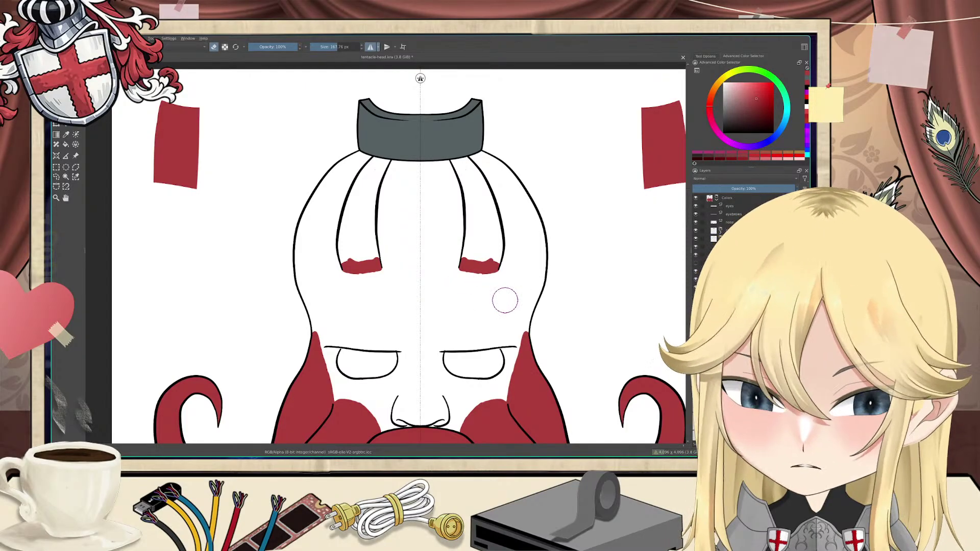
# Step: Smooth the lower edge of both flanking segments with the canvas rotated sideways, and extend their red fill upward from it
pyautogui.press('6')
pyautogui.press('6')
pyautogui.press('6')
pyautogui.press('6')
pyautogui.press('6')
pyautogui.press('6')
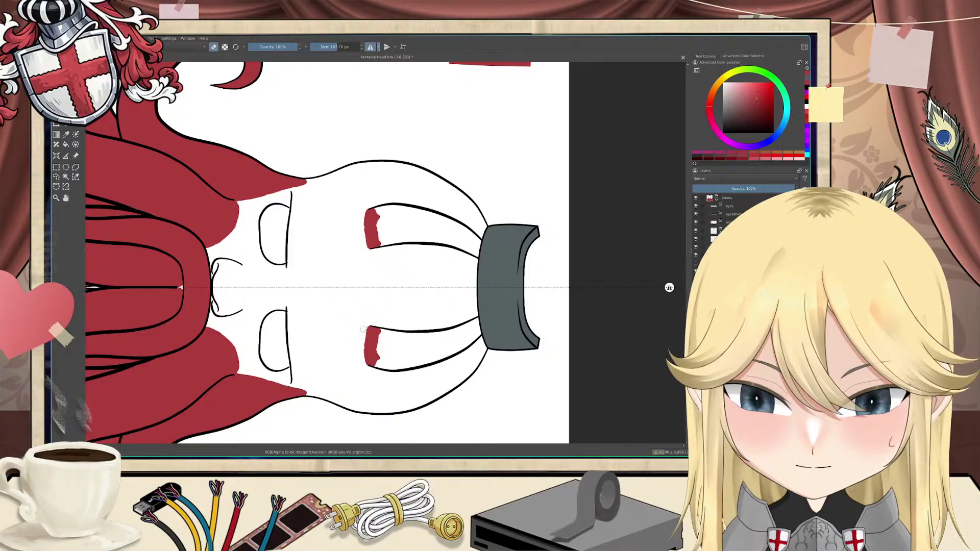
pyautogui.moveTo(365, 323); pyautogui.dragTo(362, 369)
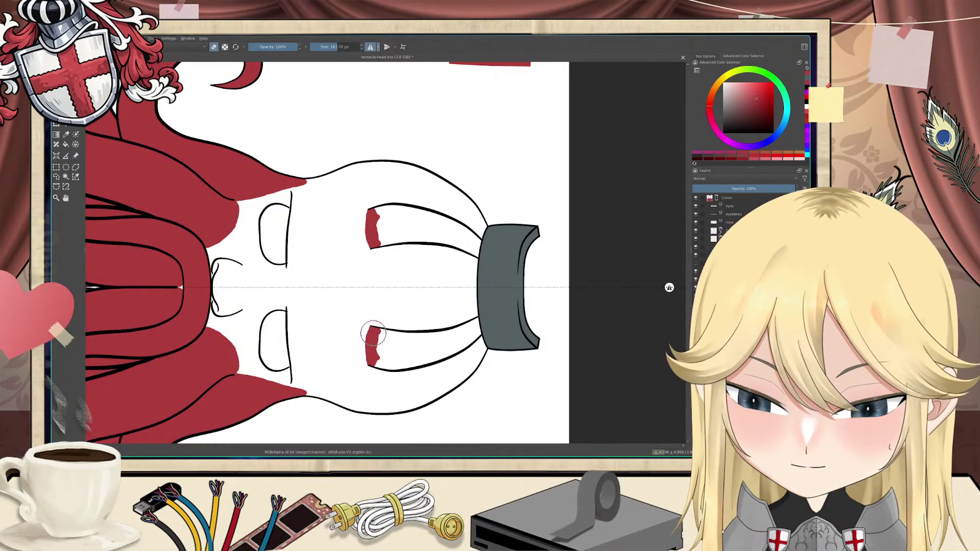
pyautogui.press('e')
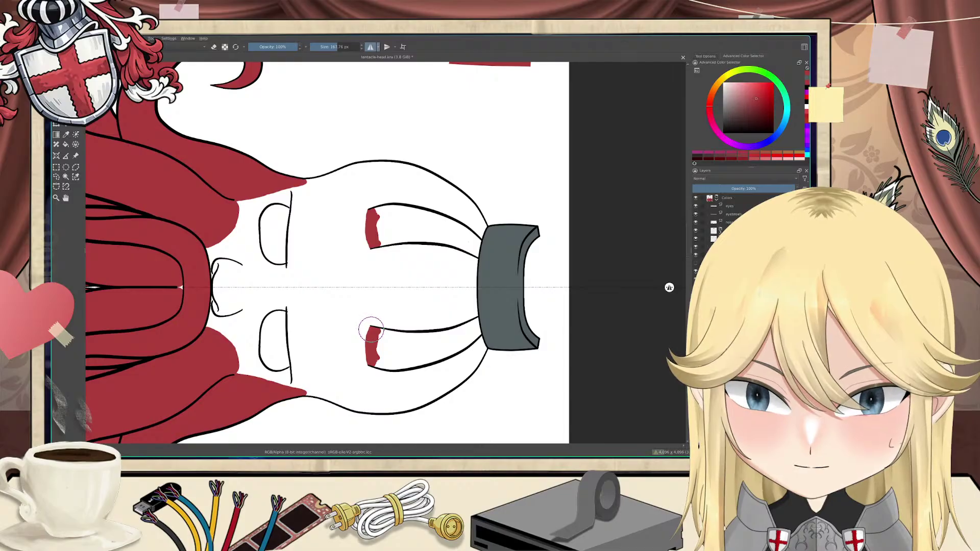
pyautogui.moveTo(372, 329)
pyautogui.mouseDown()
pyautogui.moveTo(395, 335)
pyautogui.moveTo(375, 338)
pyautogui.moveTo(374, 361)
pyautogui.moveTo(397, 364)
pyautogui.moveTo(380, 350)
pyautogui.mouseUp()
pyautogui.press('5')
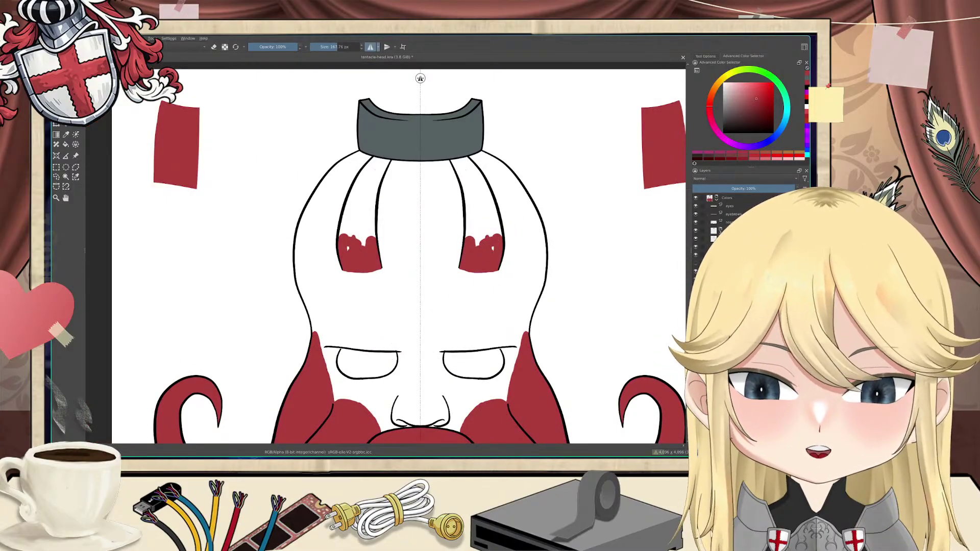
# Step: Fill the rest of both flanking segments with red between their fold lines, up to the collar
pyautogui.moveTo(490, 246)
pyautogui.mouseDown()
pyautogui.moveTo(493, 209)
pyautogui.moveTo(469, 164)
pyautogui.mouseUp()
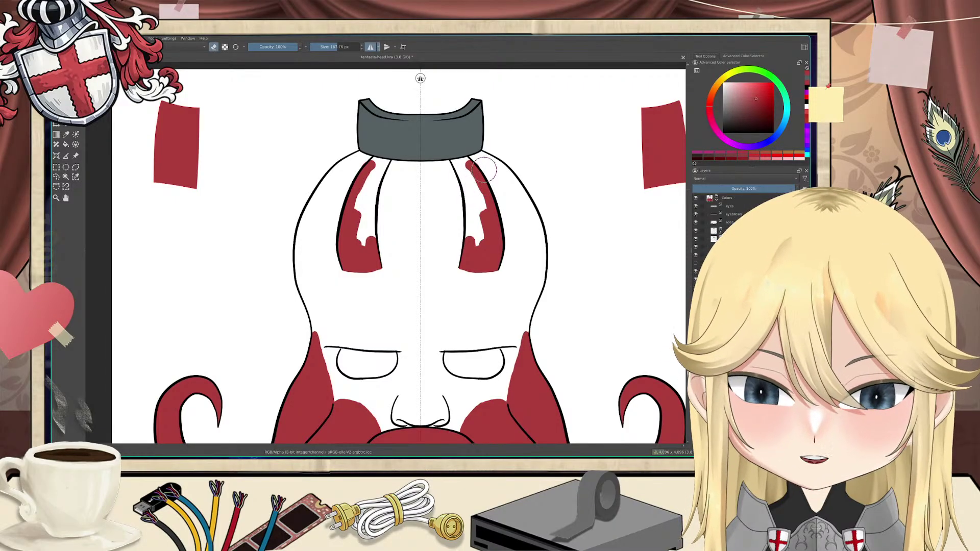
pyautogui.press('e')
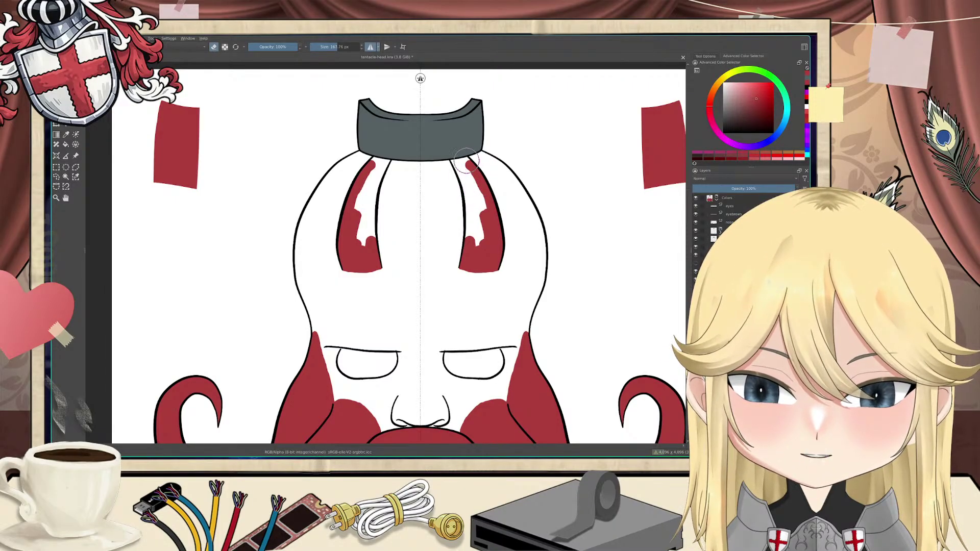
pyautogui.press('e')
pyautogui.moveTo(468, 164)
pyautogui.mouseDown()
pyautogui.moveTo(458, 162)
pyautogui.moveTo(469, 205)
pyautogui.mouseUp()
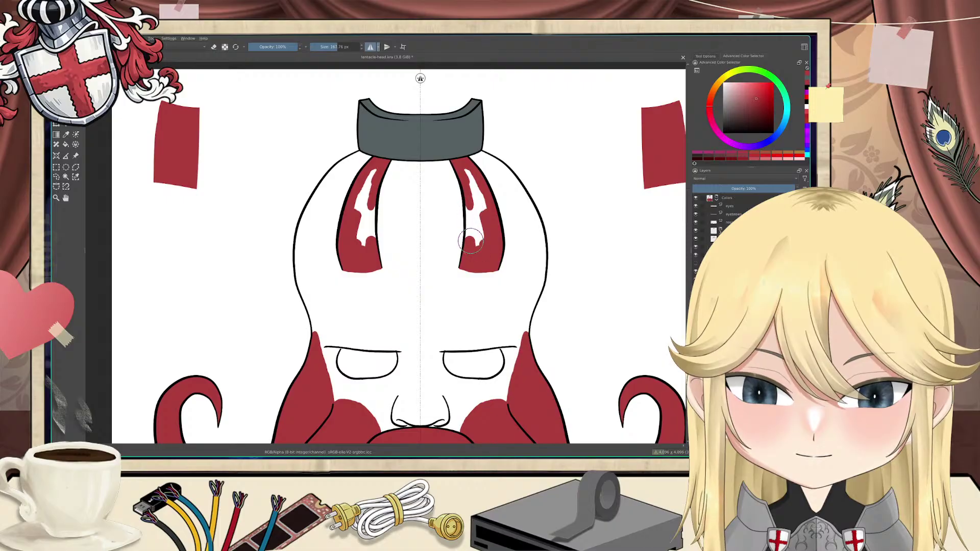
pyautogui.moveTo(471, 240)
pyautogui.mouseDown()
pyautogui.moveTo(463, 169)
pyautogui.moveTo(478, 234)
pyautogui.mouseUp()
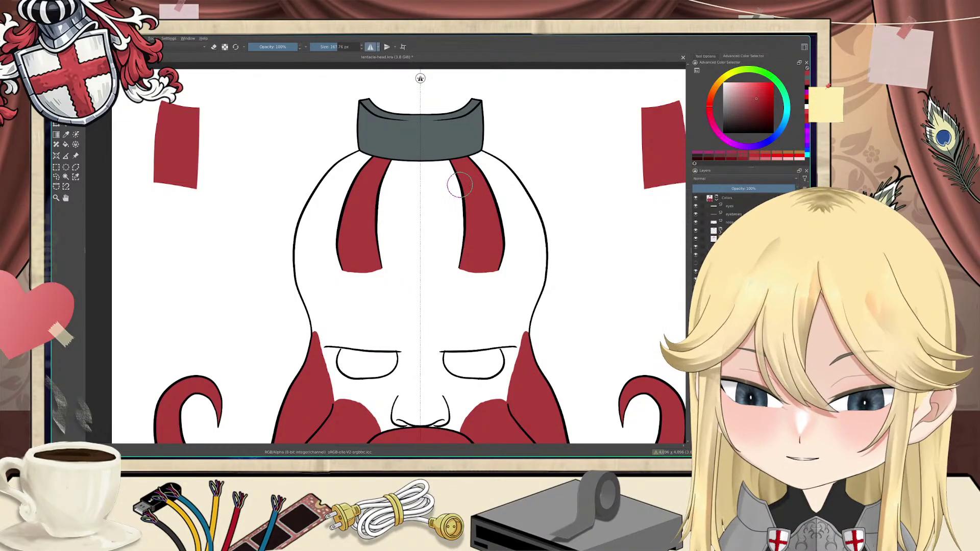
pyautogui.press('e')
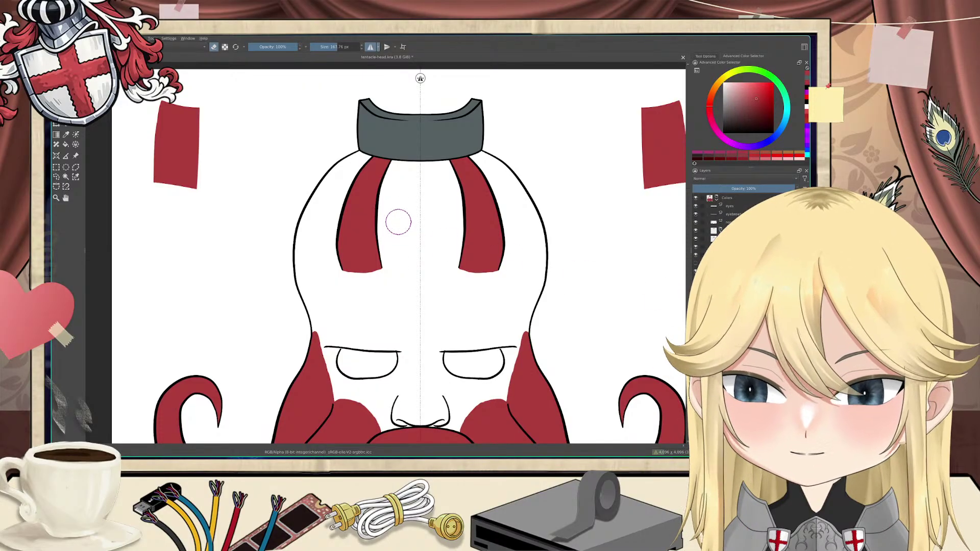
pyautogui.moveTo(388, 161)
pyautogui.mouseDown()
pyautogui.moveTo(380, 199)
pyautogui.moveTo(388, 162)
pyautogui.mouseUp()
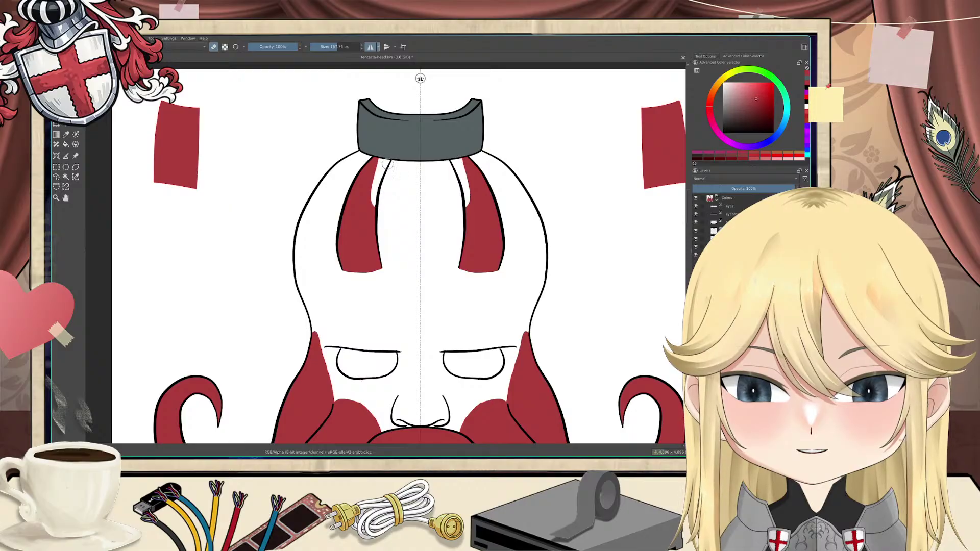
pyautogui.hotkey('ctrl', 'z')
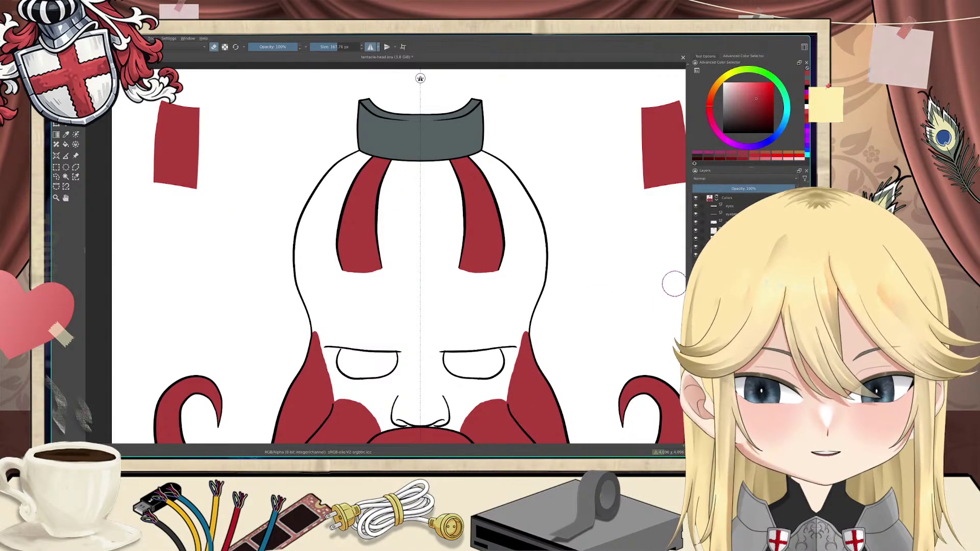
# Step: Turn off horizontal mirroring, check the flanking segments' fills by toggling layer visibility, and hide both fills
pyautogui.click(370, 47)
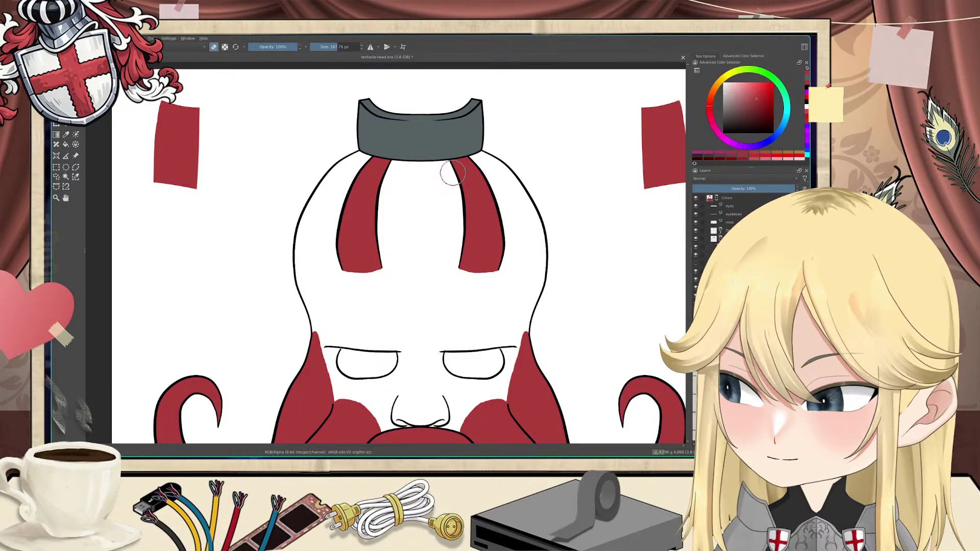
pyautogui.press('-')
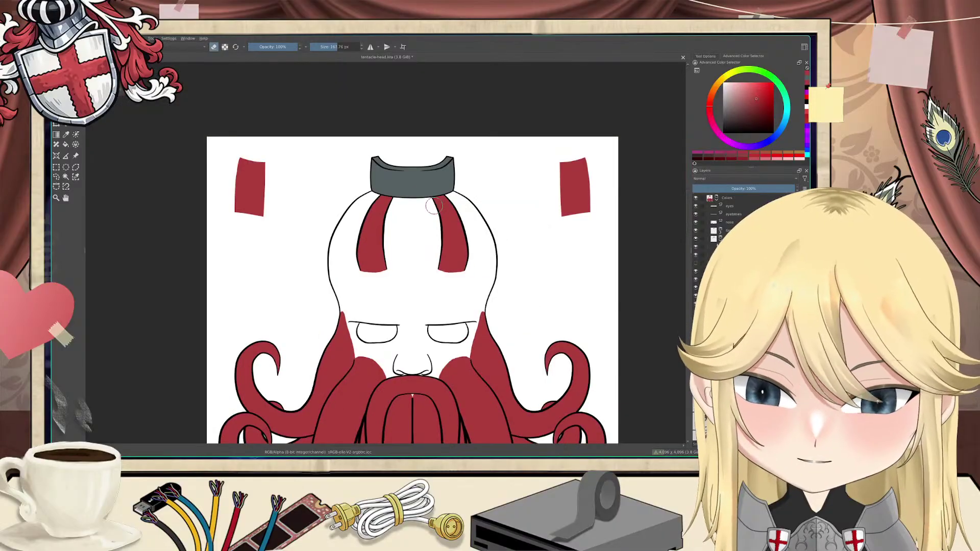
pyautogui.moveTo(414, 307); pyautogui.dragTo(405, 206)
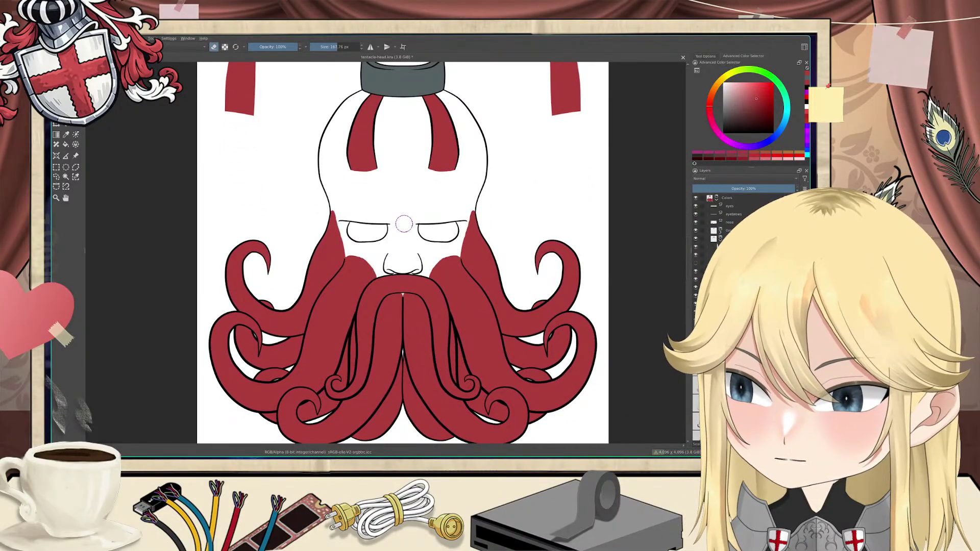
pyautogui.moveTo(386, 159); pyautogui.dragTo(377, 193)
pyautogui.scroll(1, 364, 196)
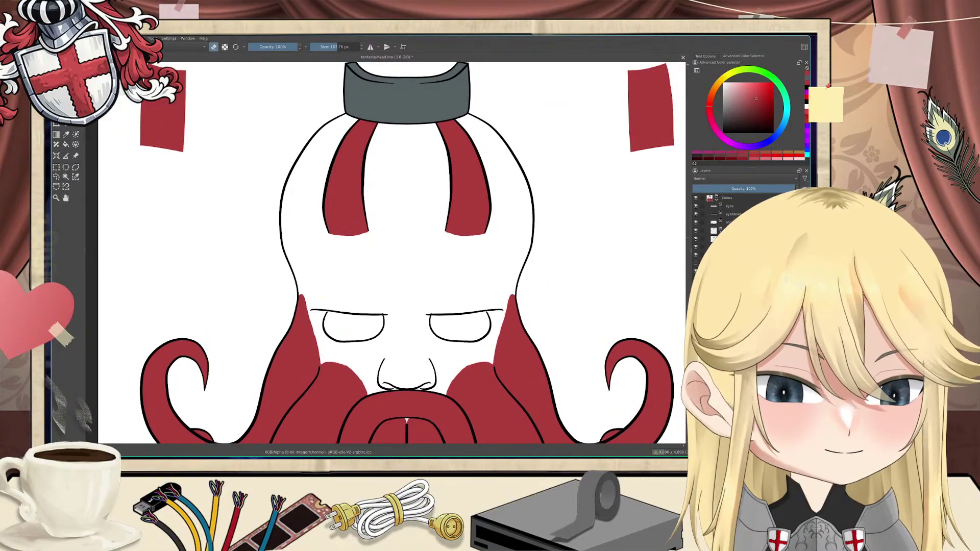
pyautogui.click(696, 287)
pyautogui.click(696, 287)
pyautogui.click(696, 296)
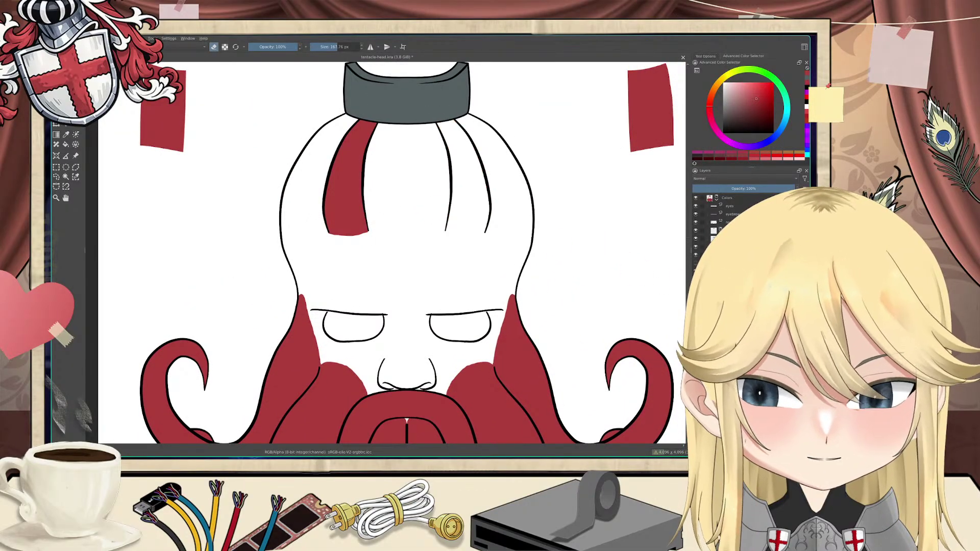
pyautogui.click(695, 295)
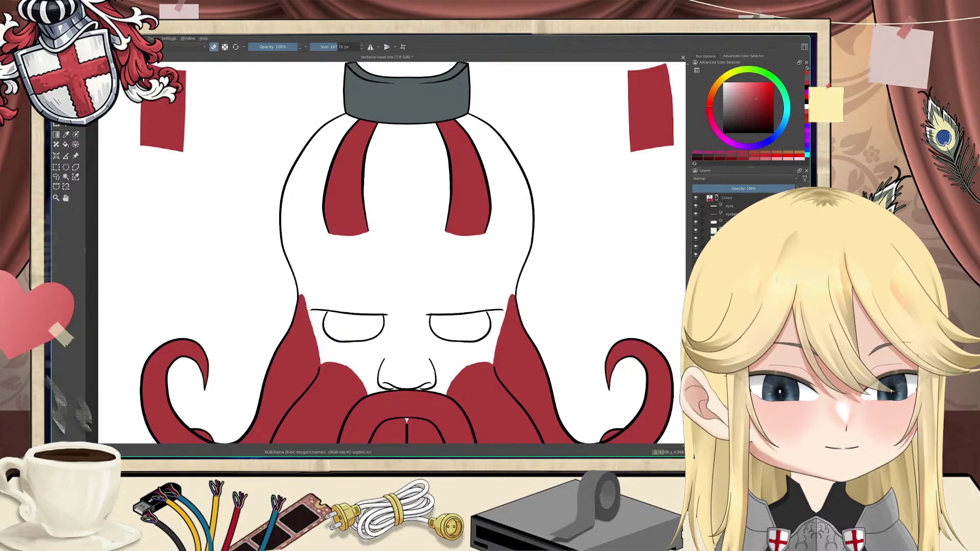
pyautogui.hotkey('ctrl', 'z')
pyautogui.hotkey('ctrl', 'z')
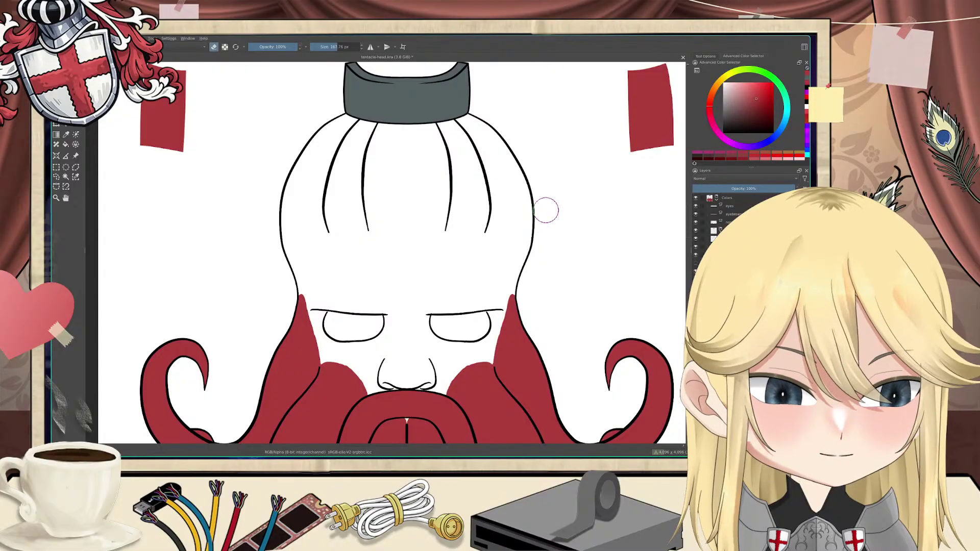
# Step: Re-enable horizontal mirroring and paint red from the outer fold lines' lower ends to the head outline and down to the side tentacles
pyautogui.click(371, 47)
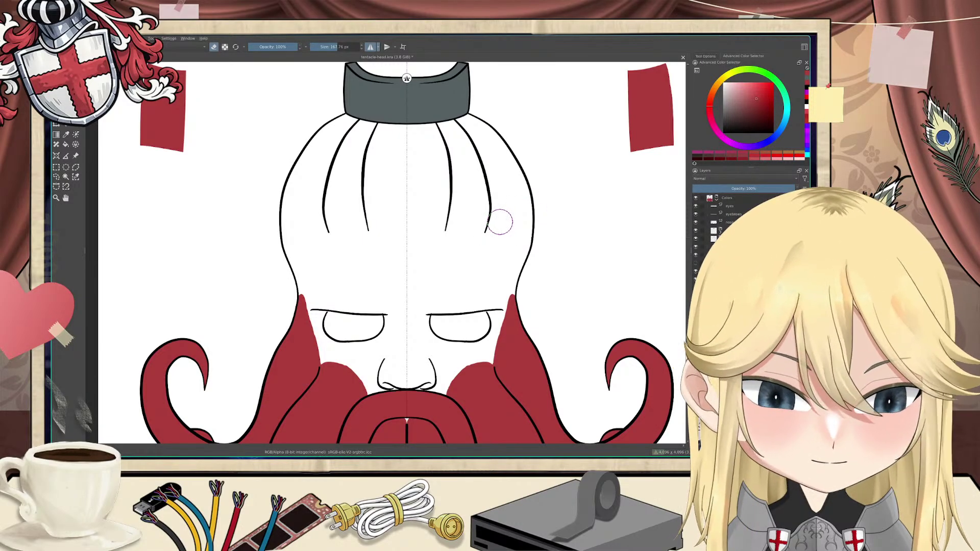
pyautogui.press('e')
pyautogui.moveTo(503, 210)
pyautogui.mouseDown()
pyautogui.moveTo(490, 232)
pyautogui.moveTo(500, 246)
pyautogui.moveTo(529, 254)
pyautogui.mouseUp()
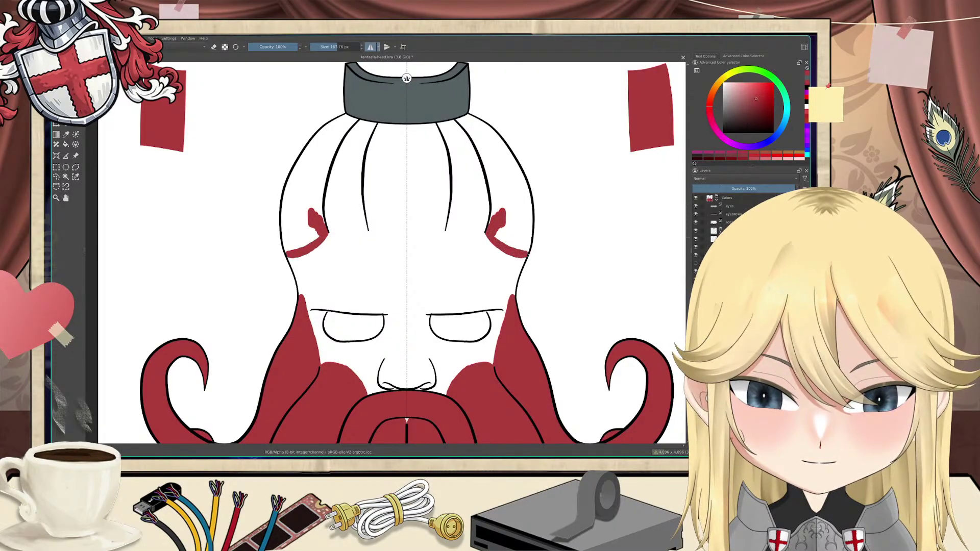
pyautogui.click(520, 267)
pyautogui.moveTo(514, 292)
pyautogui.mouseDown()
pyautogui.moveTo(492, 238)
pyautogui.moveTo(515, 290)
pyautogui.moveTo(505, 264)
pyautogui.mouseUp()
# Step: Fill the white gaps at both temples between the red strokes and the head outline
pyautogui.press('e')
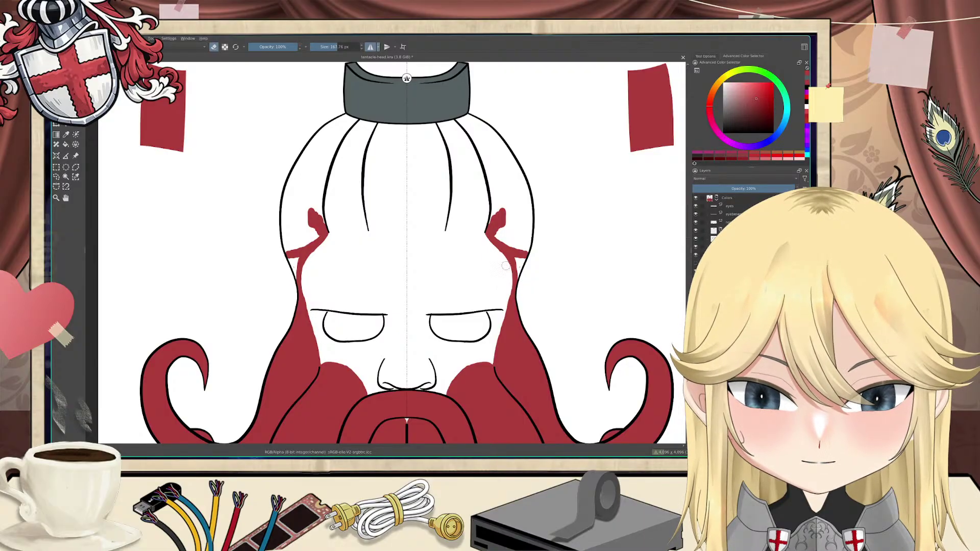
pyautogui.press('e')
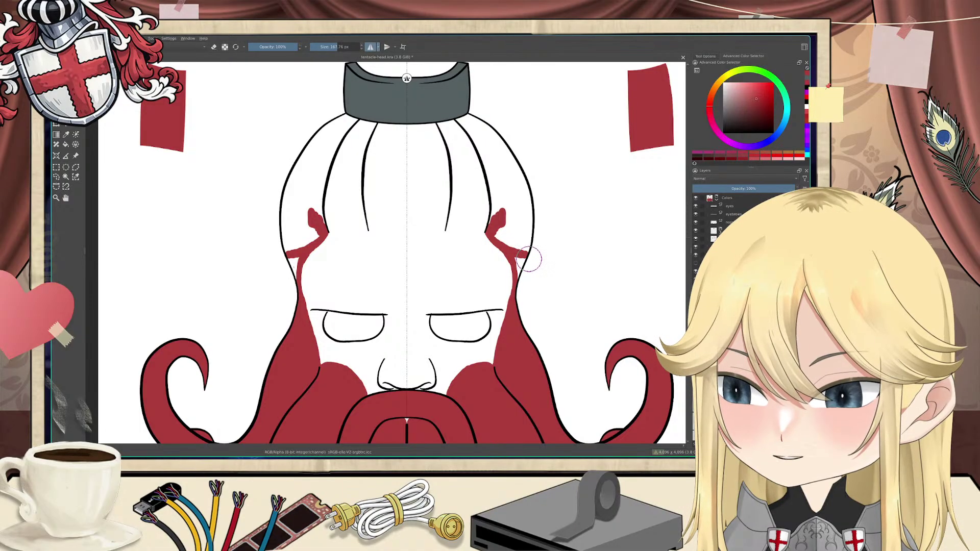
pyautogui.press('e')
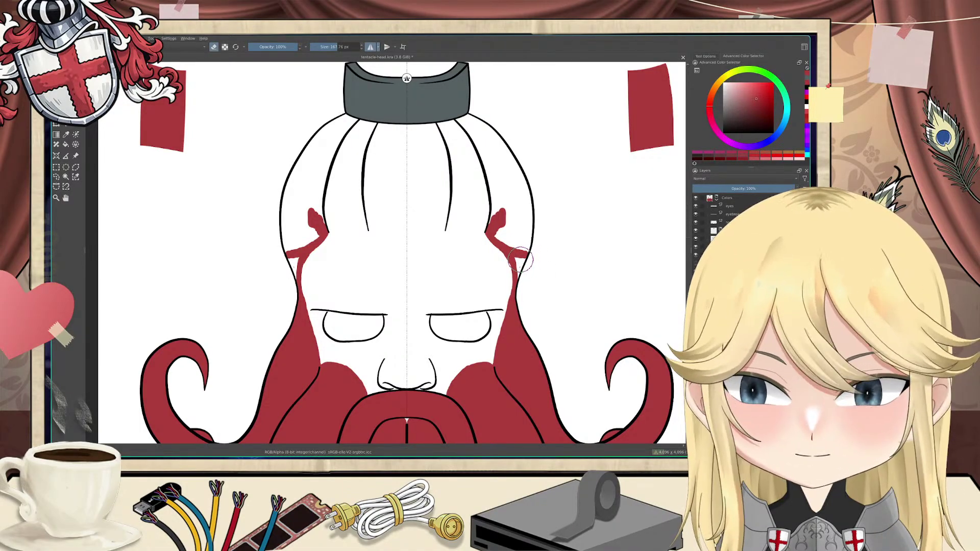
pyautogui.press('e')
pyautogui.moveTo(517, 253); pyautogui.dragTo(519, 273)
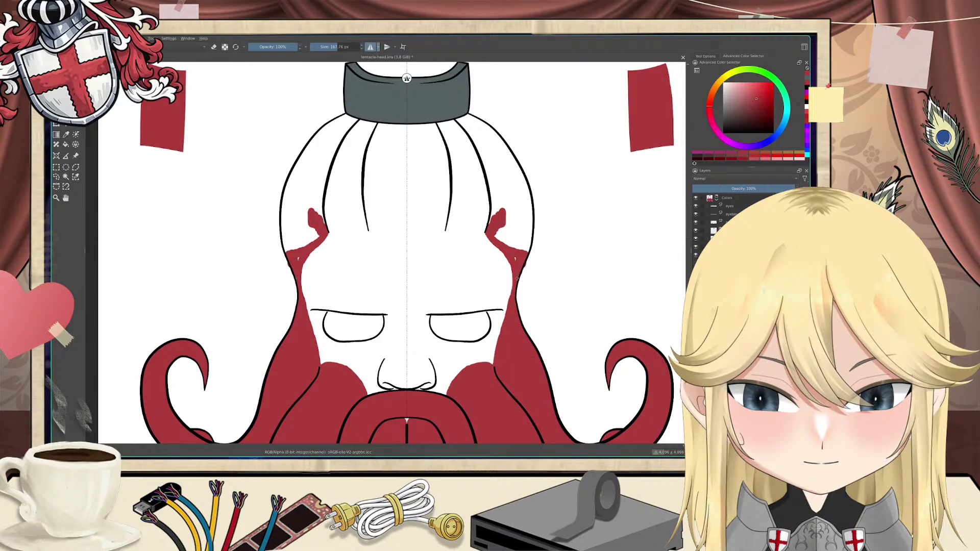
pyautogui.press('e')
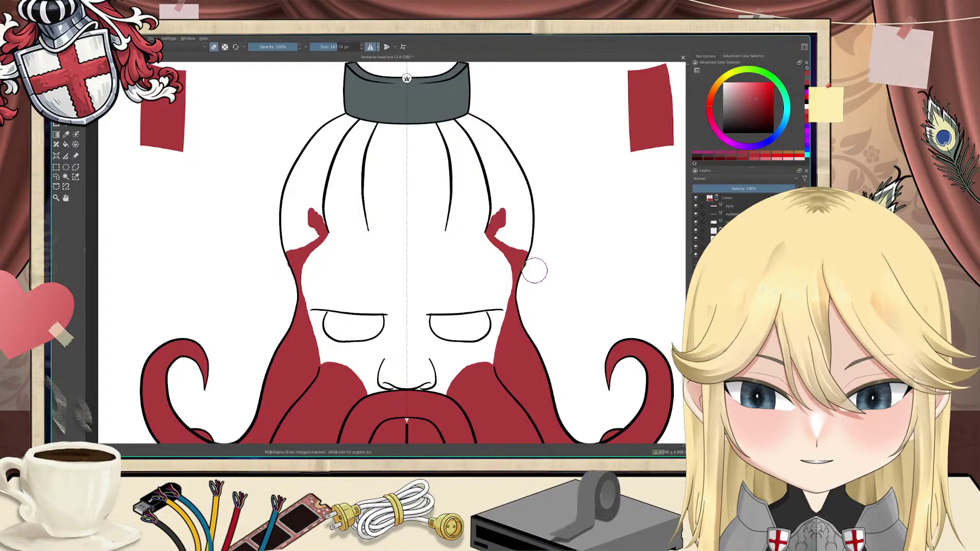
# Step: Fill both outermost head segments with red between the head outline and outer fold lines, up to the collar
pyautogui.moveTo(534, 268)
pyautogui.mouseDown()
pyautogui.moveTo(526, 274)
pyautogui.moveTo(528, 207)
pyautogui.moveTo(515, 164)
pyautogui.moveTo(488, 134)
pyautogui.mouseUp()
pyautogui.press('e')
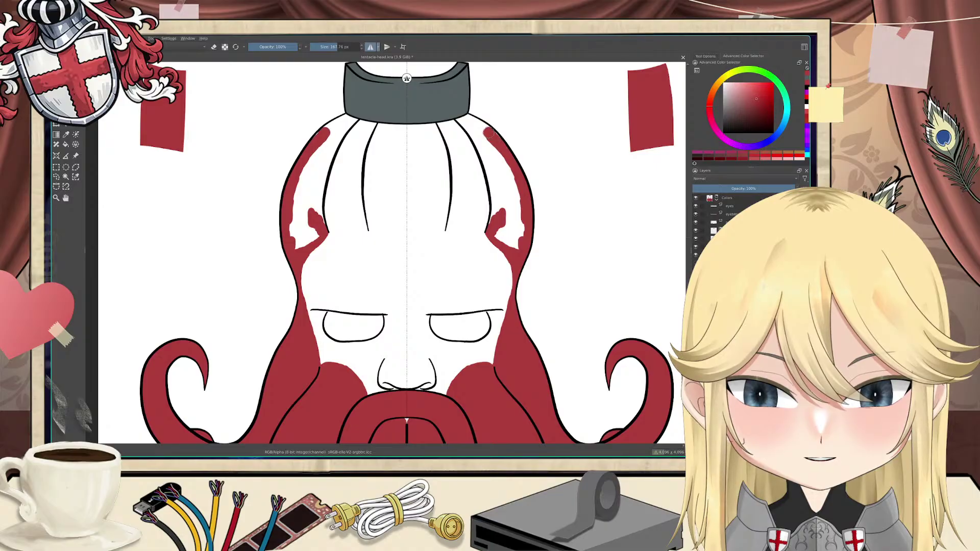
pyautogui.moveTo(521, 206)
pyautogui.mouseDown()
pyautogui.moveTo(510, 242)
pyautogui.moveTo(497, 214)
pyautogui.moveTo(493, 226)
pyautogui.moveTo(491, 169)
pyautogui.mouseUp()
pyautogui.moveTo(478, 133); pyautogui.dragTo(468, 123)
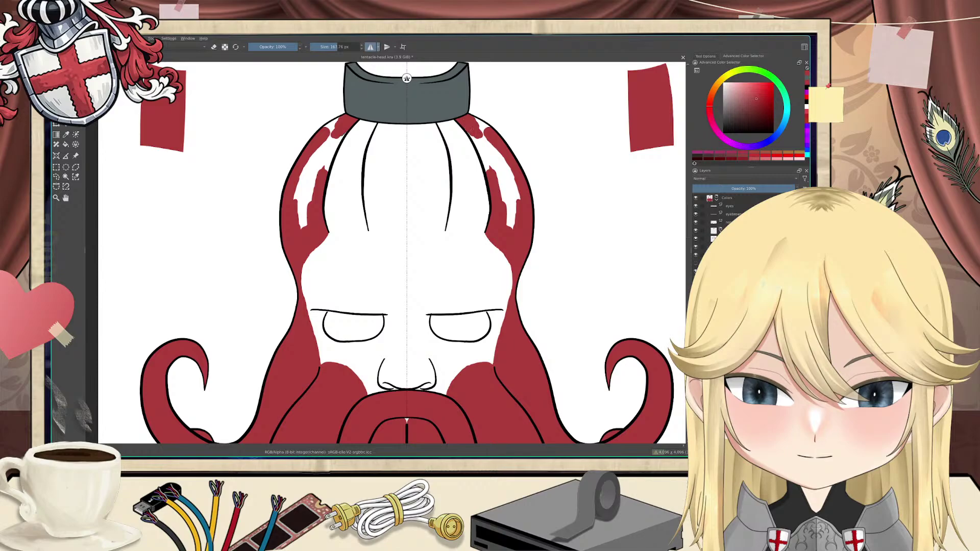
pyautogui.moveTo(478, 140)
pyautogui.mouseDown()
pyautogui.moveTo(512, 200)
pyautogui.moveTo(475, 118)
pyautogui.mouseUp()
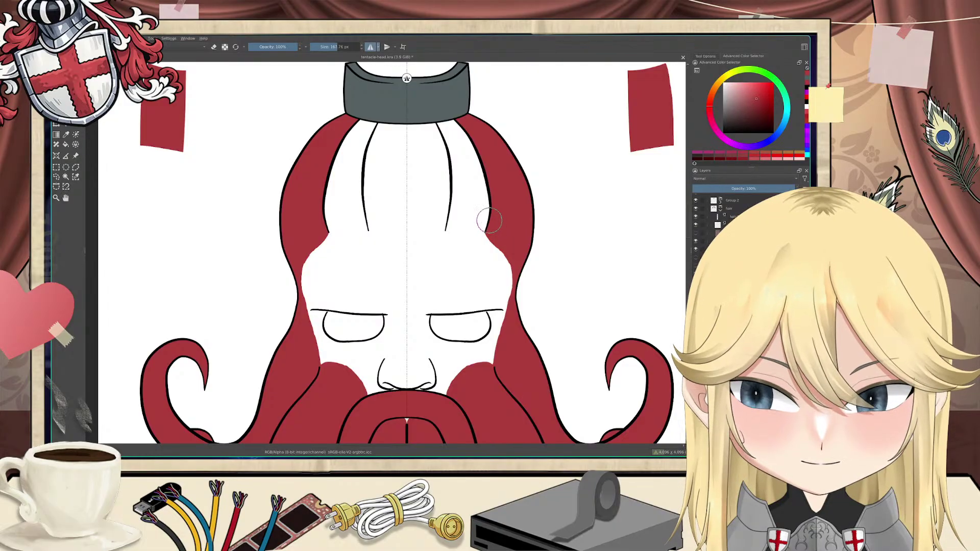
# Step: Turn off horizontal mirroring and erase the excess red along the head outline at the right temple
pyautogui.click(370, 47)
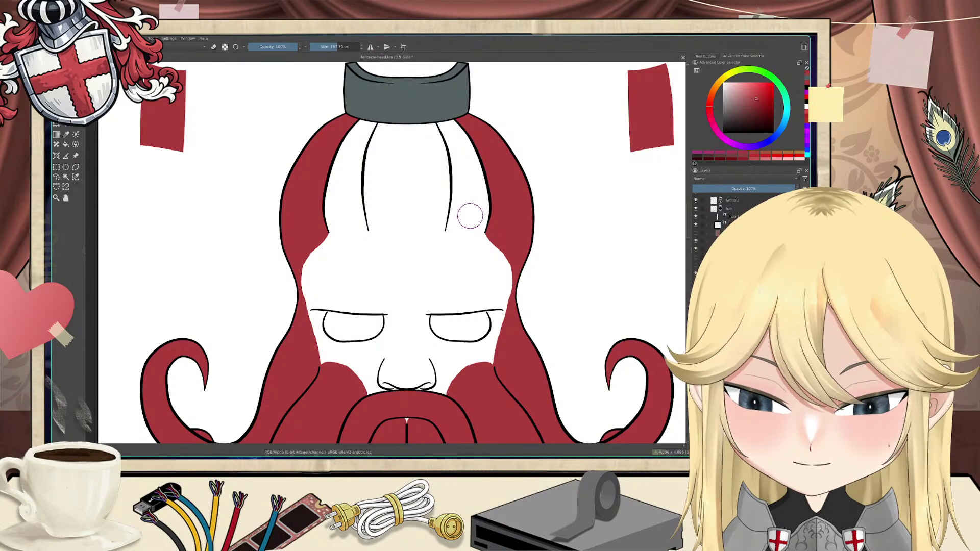
pyautogui.press('e')
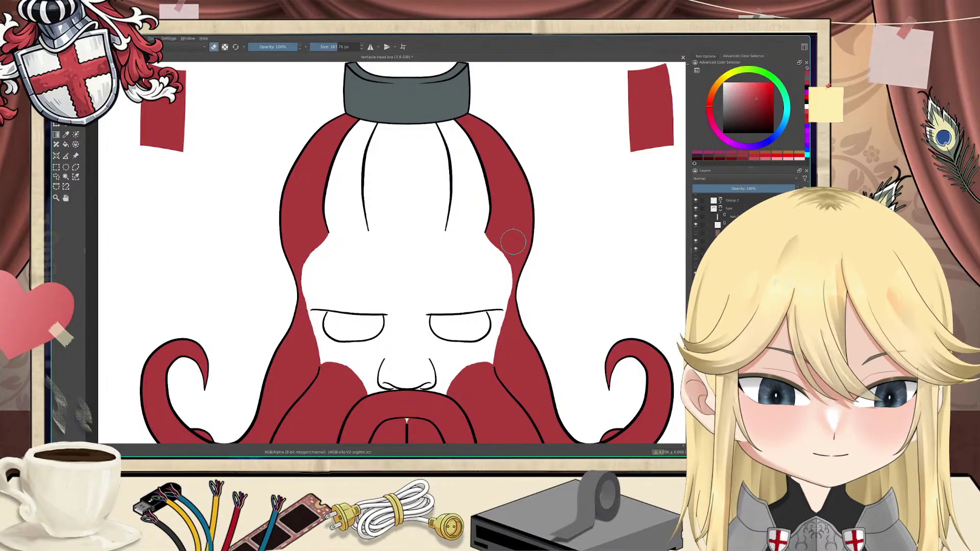
pyautogui.moveTo(515, 275); pyautogui.dragTo(513, 284)
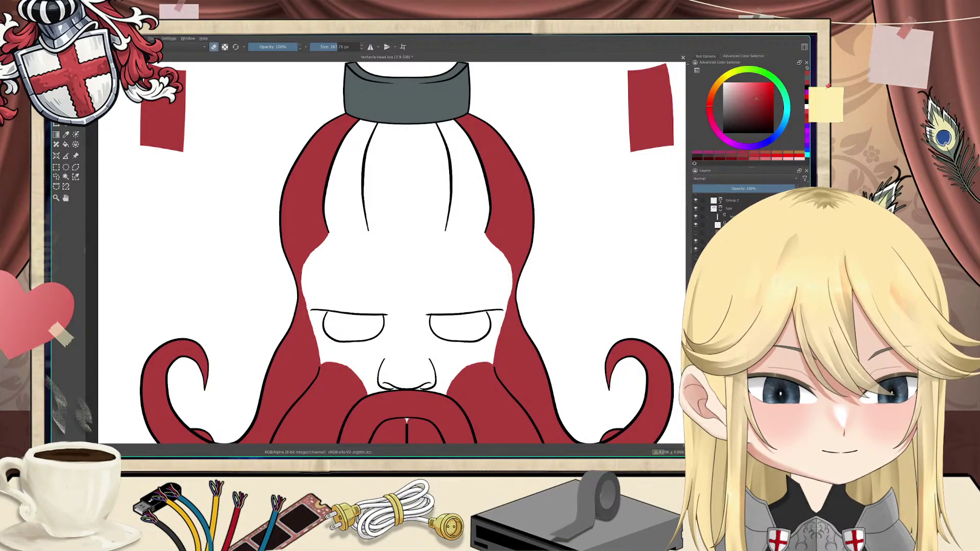
# Step: Show the hidden red fills of the central head segment and its two flanking segments
pyautogui.click(696, 265)
pyautogui.click(696, 257)
pyautogui.click(695, 233)
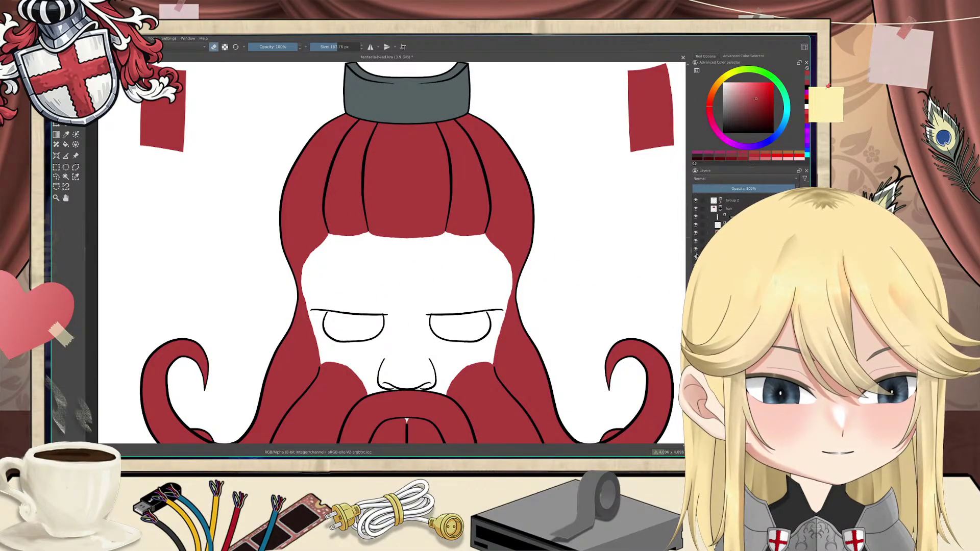
# Step: Choose a light pink shade of the current red as the base colour for the face
pyautogui.scroll(-2, 477, 241)
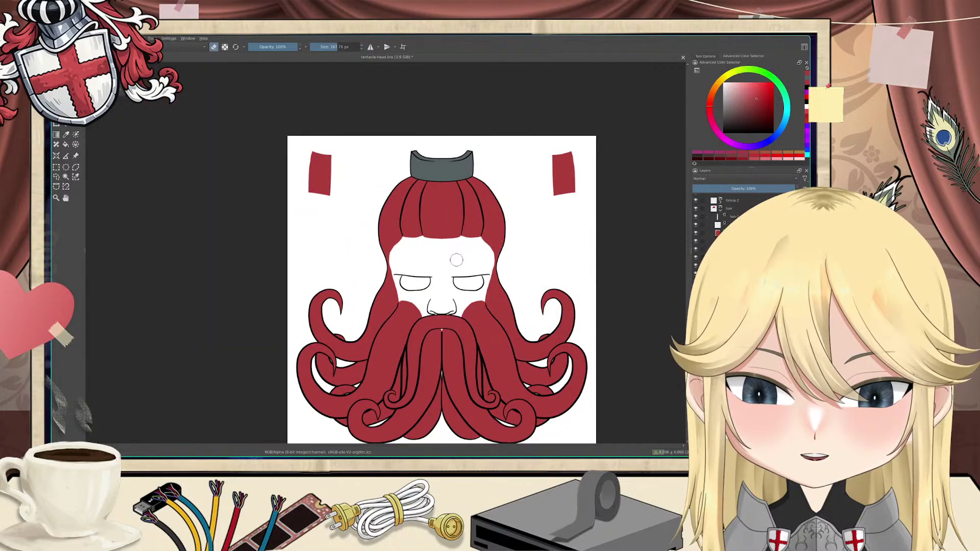
pyautogui.moveTo(466, 311)
pyautogui.mouseDown()
pyautogui.moveTo(446, 256)
pyautogui.moveTo(456, 252)
pyautogui.mouseUp()
pyautogui.scroll(1, 446, 256)
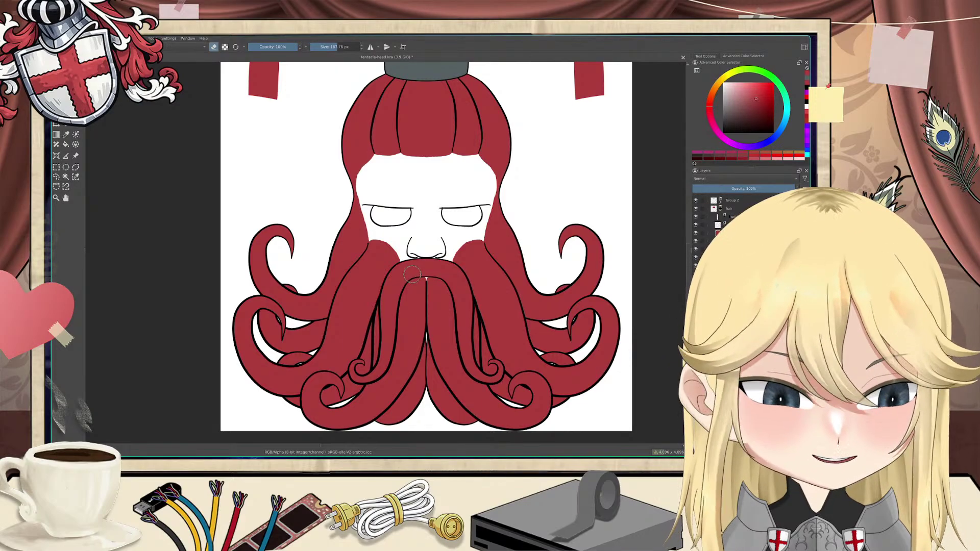
pyautogui.scroll(-1, 462, 222)
pyautogui.scroll(2, 457, 222)
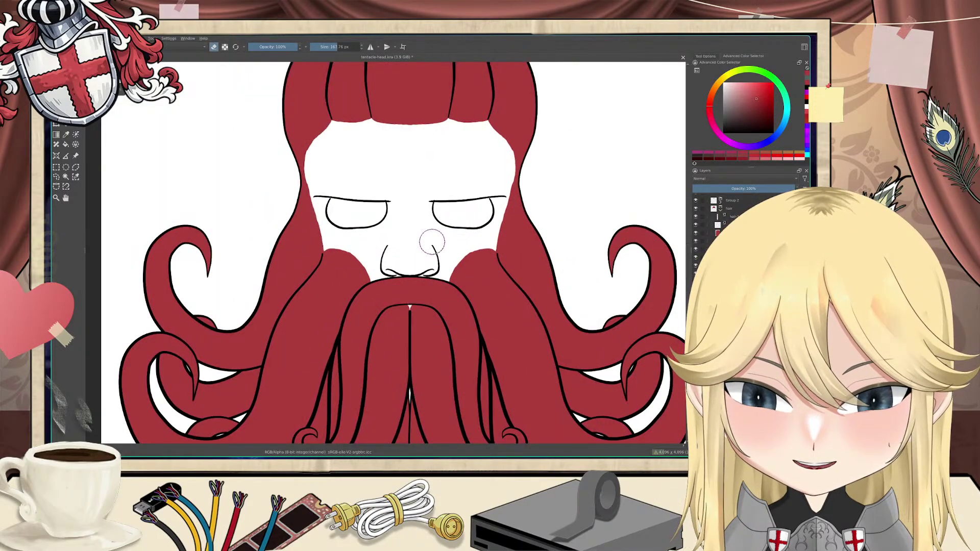
pyautogui.moveTo(432, 242)
pyautogui.mouseDown()
pyautogui.moveTo(450, 216)
pyautogui.moveTo(449, 239)
pyautogui.mouseUp()
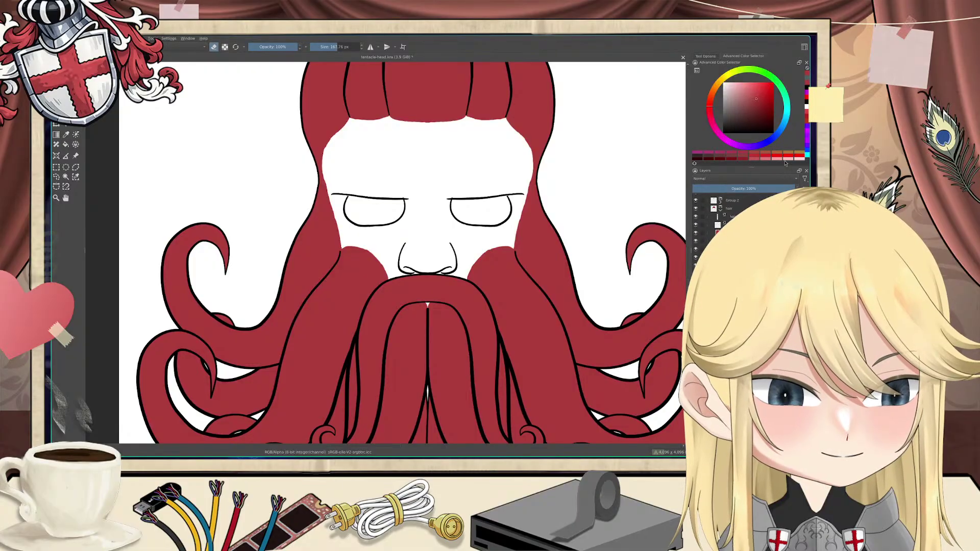
pyautogui.click(756, 159)
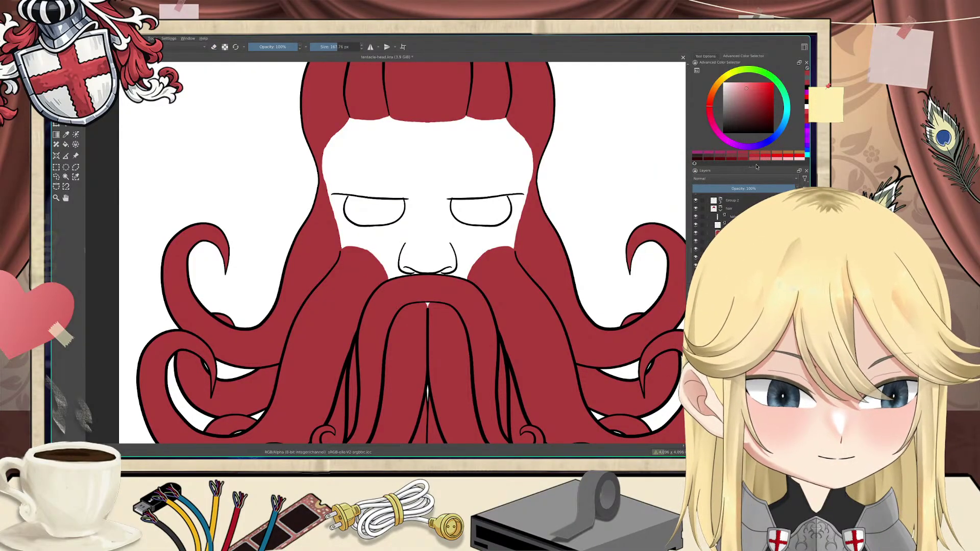
pyautogui.click(755, 159)
pyautogui.click(777, 158)
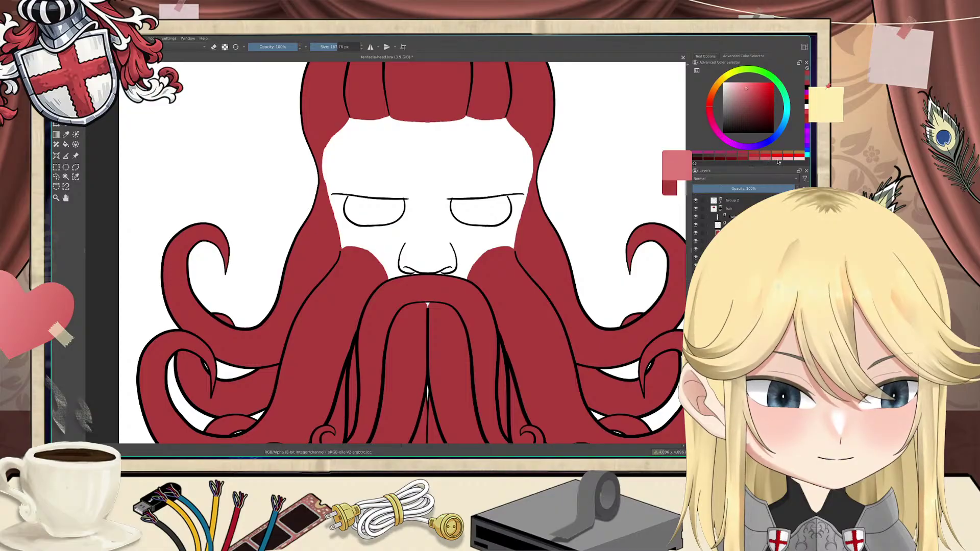
pyautogui.click(768, 160)
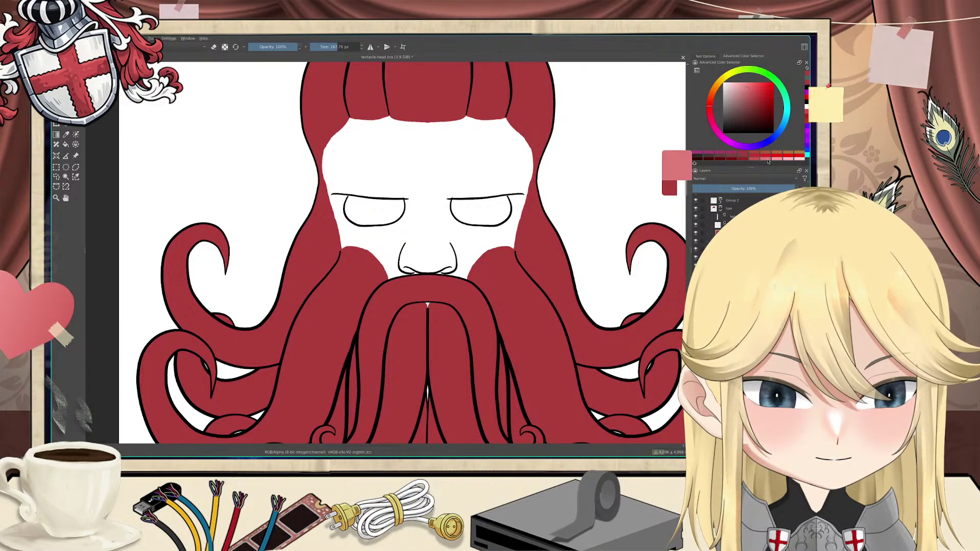
pyautogui.click(777, 159)
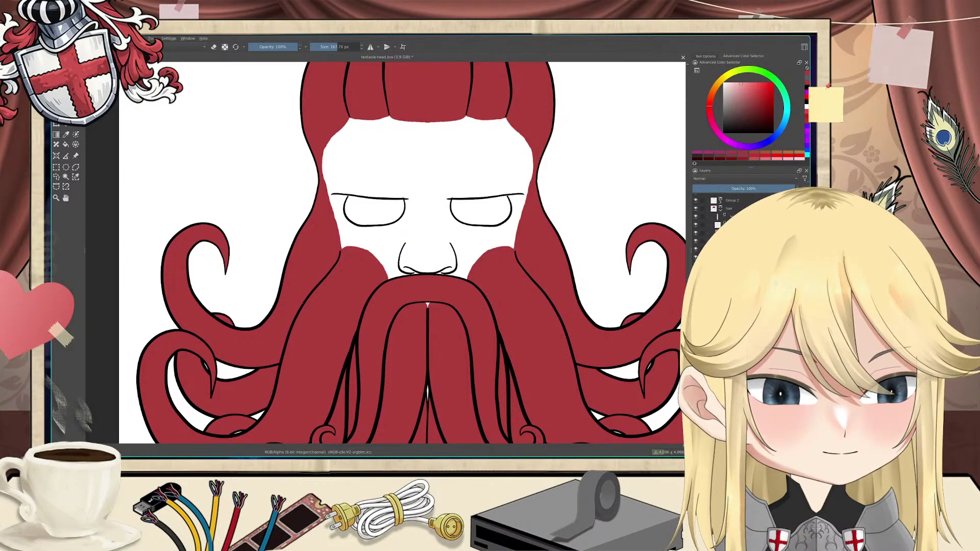
# Step: Paint light pink down the right side of the face, from the forehead past the eye to below the nose
pyautogui.scroll(4, 726, 214)
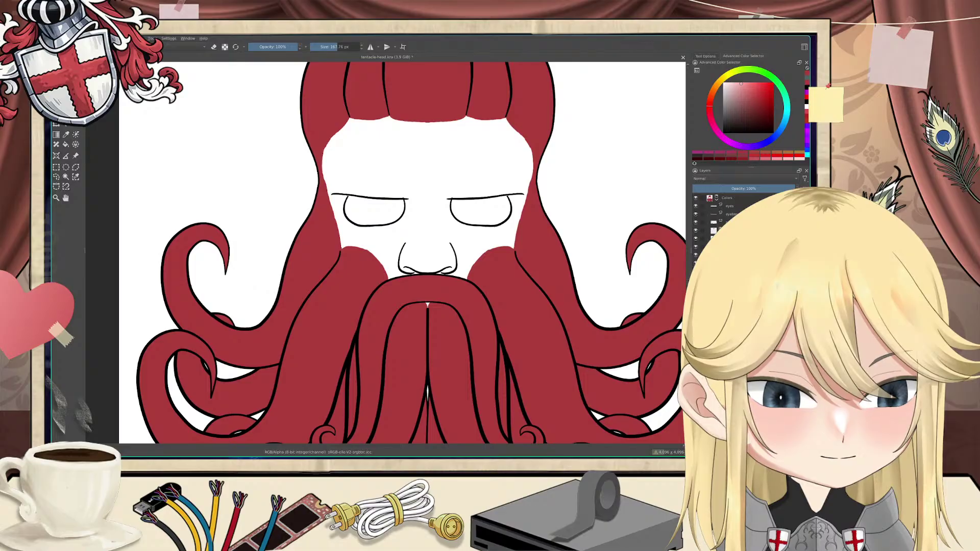
pyautogui.scroll(-4, 729, 220)
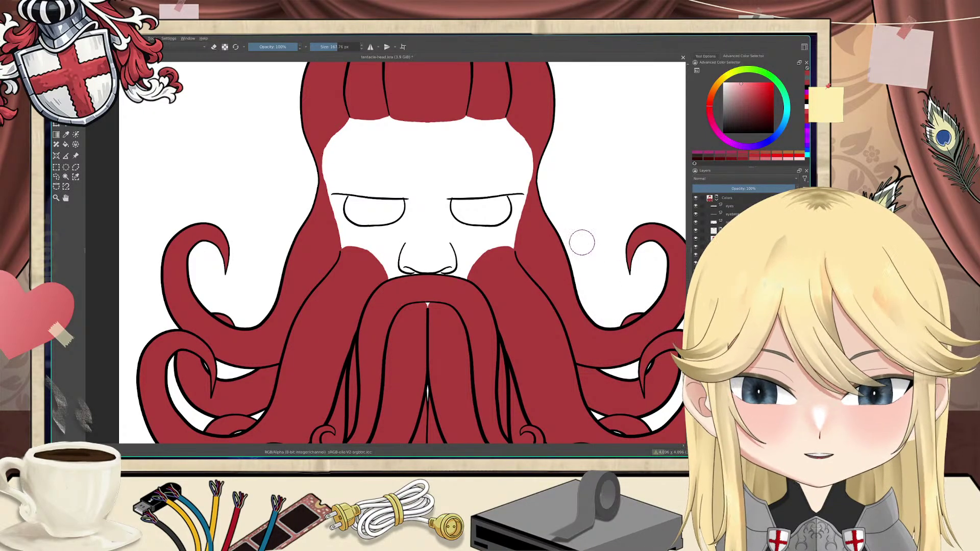
pyautogui.moveTo(516, 156)
pyautogui.mouseDown()
pyautogui.moveTo(522, 133)
pyautogui.moveTo(496, 120)
pyautogui.moveTo(517, 166)
pyautogui.moveTo(505, 254)
pyautogui.moveTo(496, 269)
pyautogui.moveTo(472, 277)
pyautogui.moveTo(458, 269)
pyautogui.moveTo(423, 293)
pyautogui.moveTo(420, 283)
pyautogui.moveTo(462, 243)
pyautogui.moveTo(500, 234)
pyautogui.mouseUp()
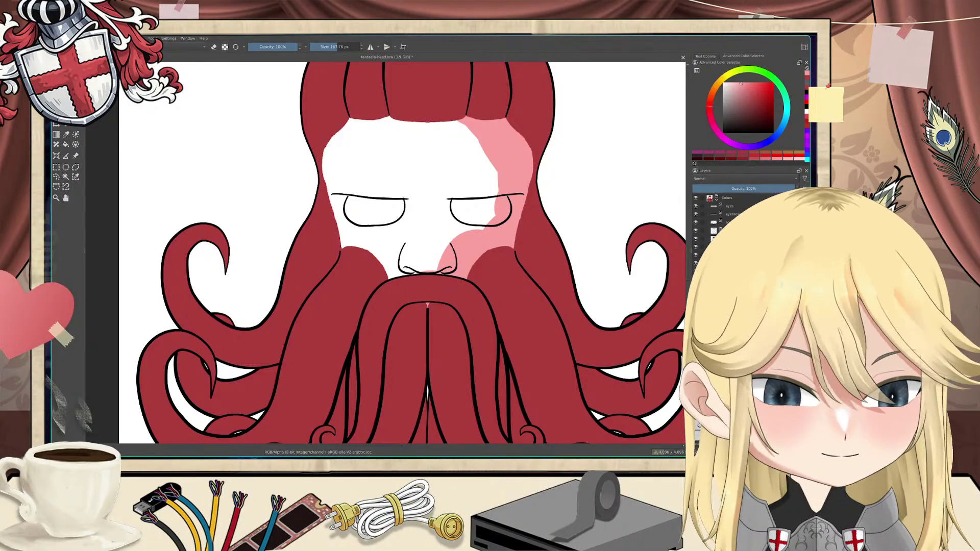
# Step: Check how far the pink extends beneath the head and tentacles by hiding their layers and showing them again
pyautogui.click(695, 239)
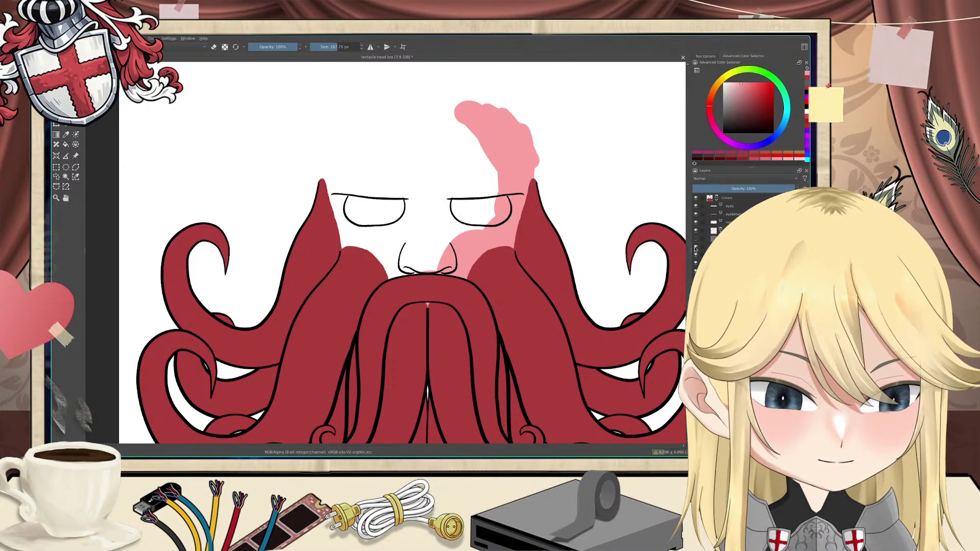
pyautogui.click(695, 247)
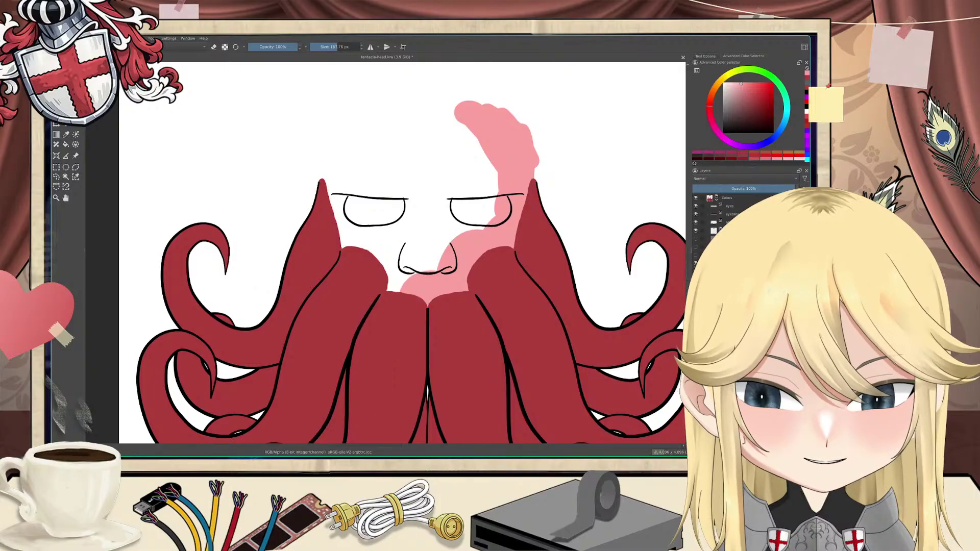
pyautogui.click(695, 263)
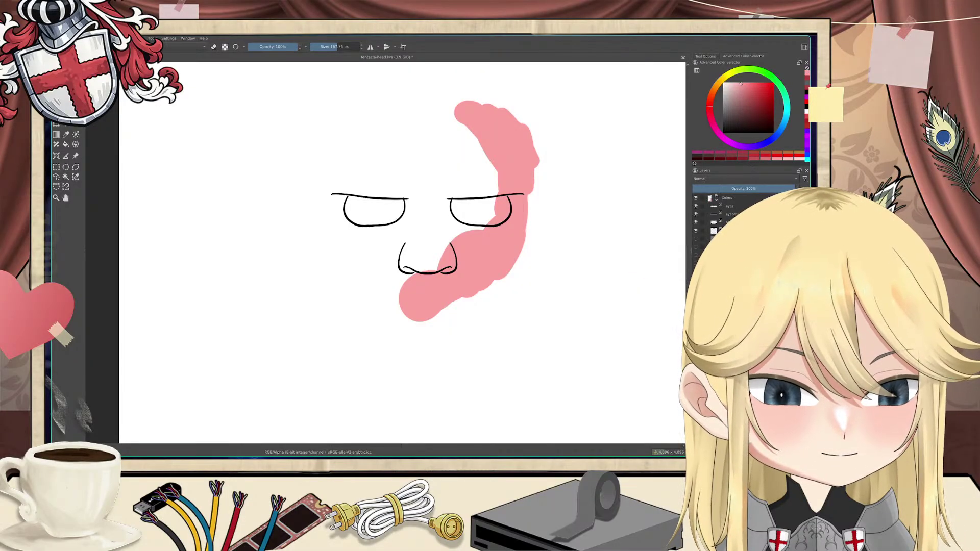
pyautogui.click(695, 271)
pyautogui.click(694, 263)
pyautogui.click(695, 255)
pyautogui.click(695, 247)
pyautogui.click(695, 239)
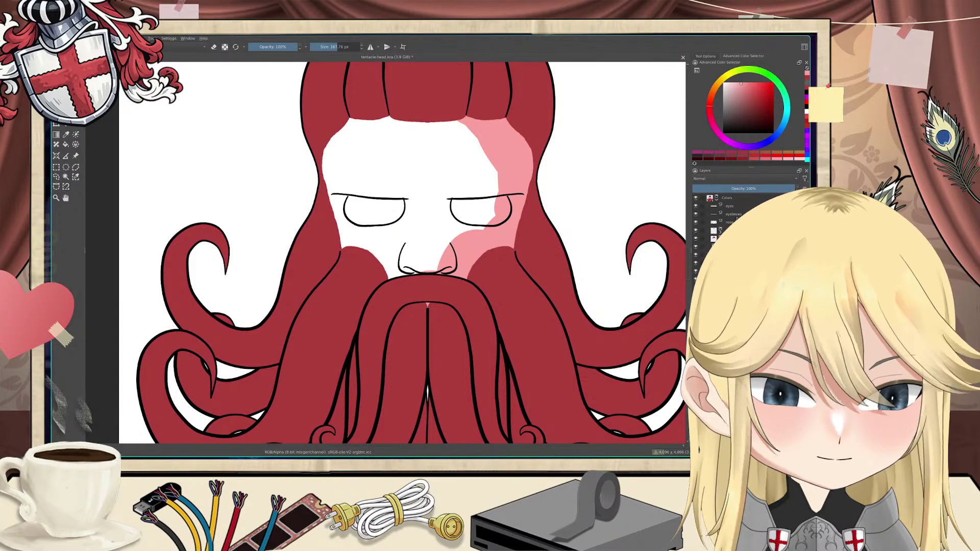
# Step: Lower the opacity of the head, moustache and side tentacle layers to about half so the face area shows through
pyautogui.moveTo(736, 189); pyautogui.dragTo(724, 190)
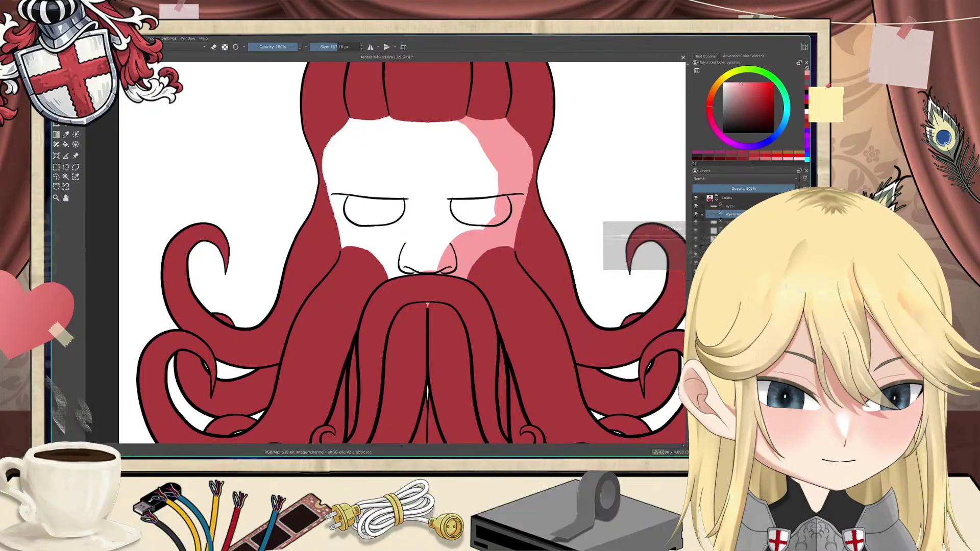
pyautogui.click(729, 238)
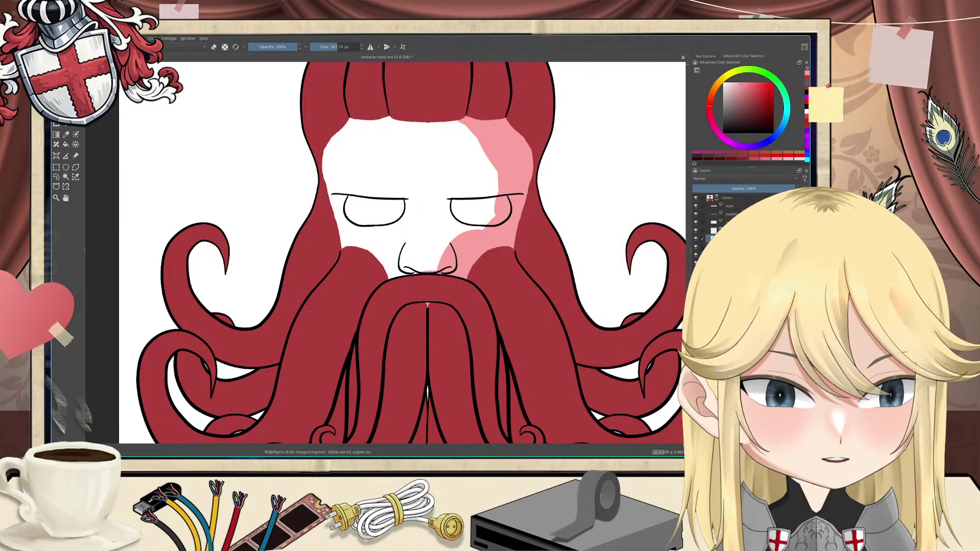
pyautogui.moveTo(740, 190); pyautogui.dragTo(740, 191)
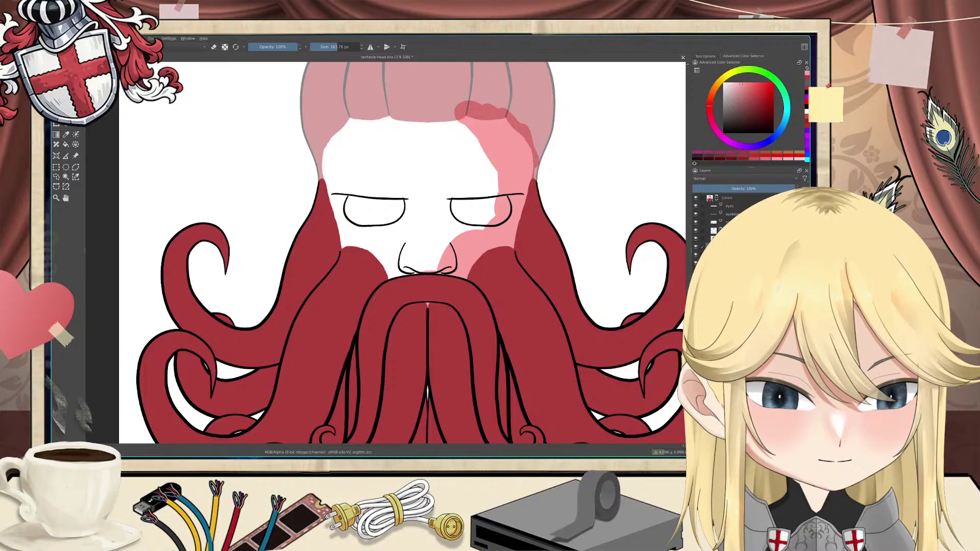
pyautogui.click(741, 189)
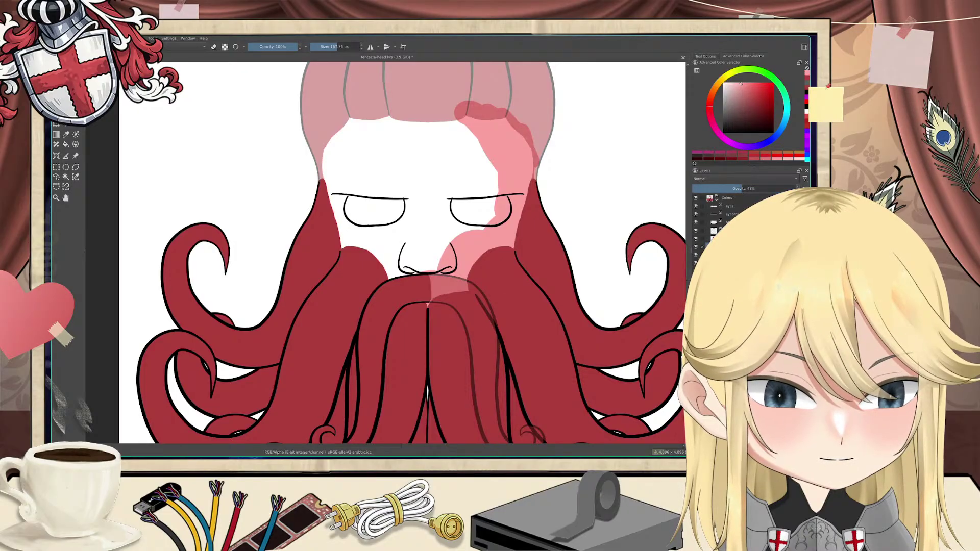
pyautogui.click(742, 190)
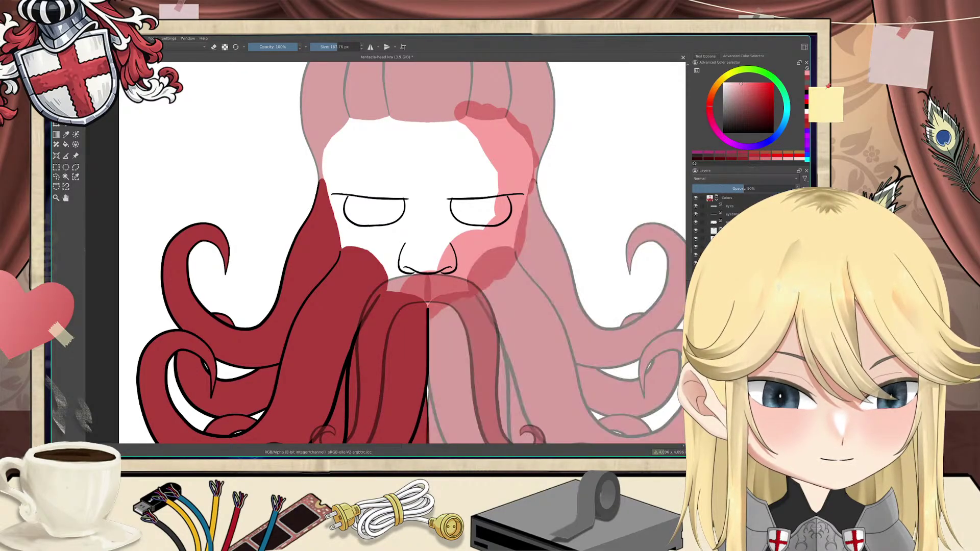
pyautogui.click(741, 189)
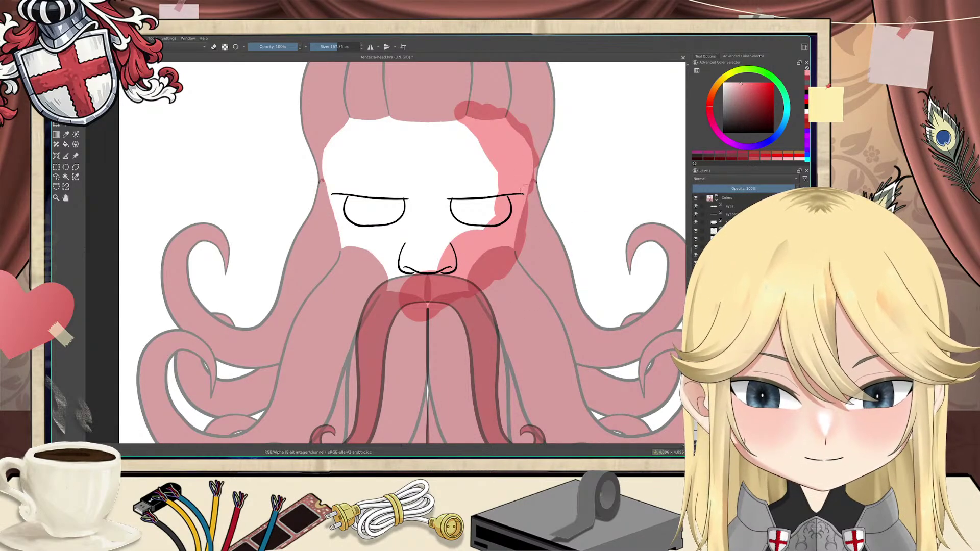
# Step: Paint light pink from the right temple around beneath the tentacles to the centre line, and undo the unmirrored pink strokes
pyautogui.moveTo(529, 183); pyautogui.dragTo(536, 218)
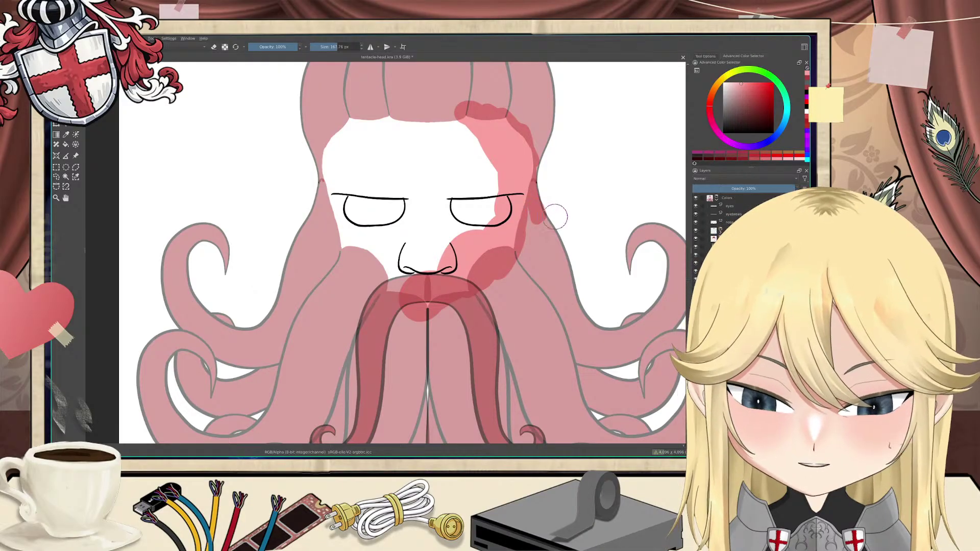
pyautogui.press('e')
pyautogui.press('e')
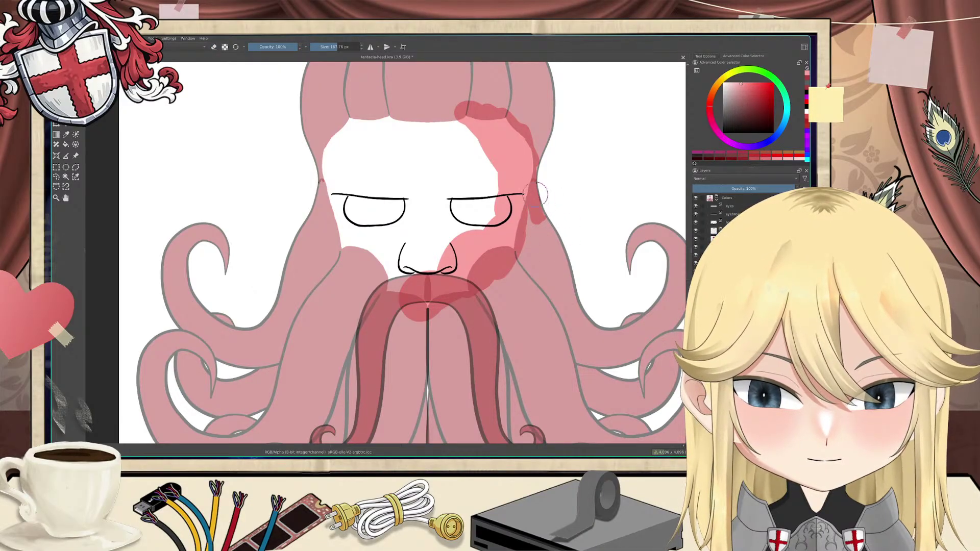
pyautogui.moveTo(538, 217); pyautogui.dragTo(556, 245)
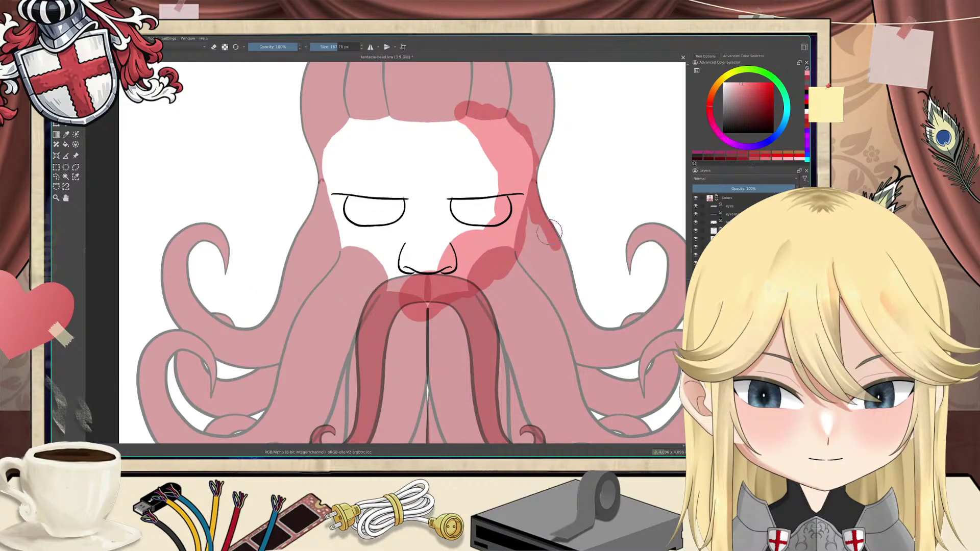
pyautogui.press('e')
pyautogui.press('e')
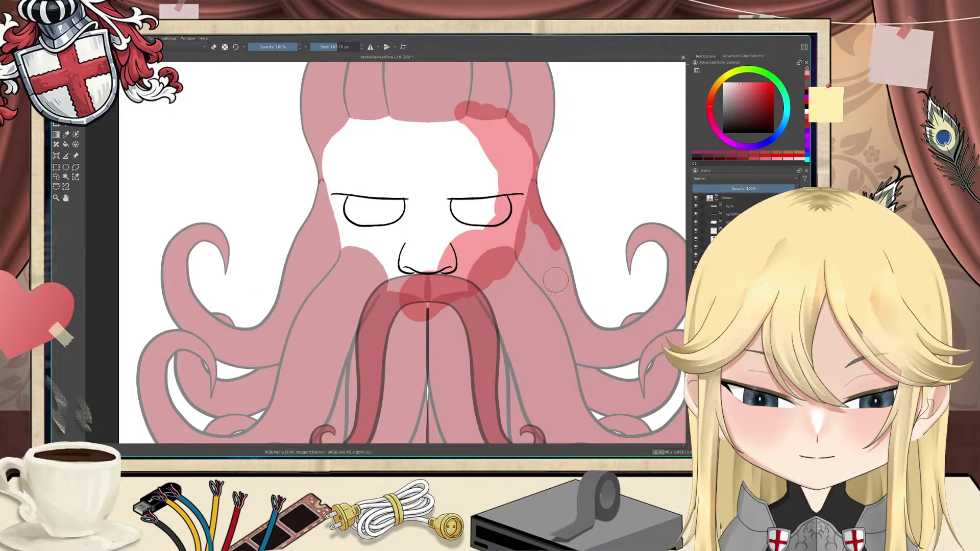
pyautogui.press('e')
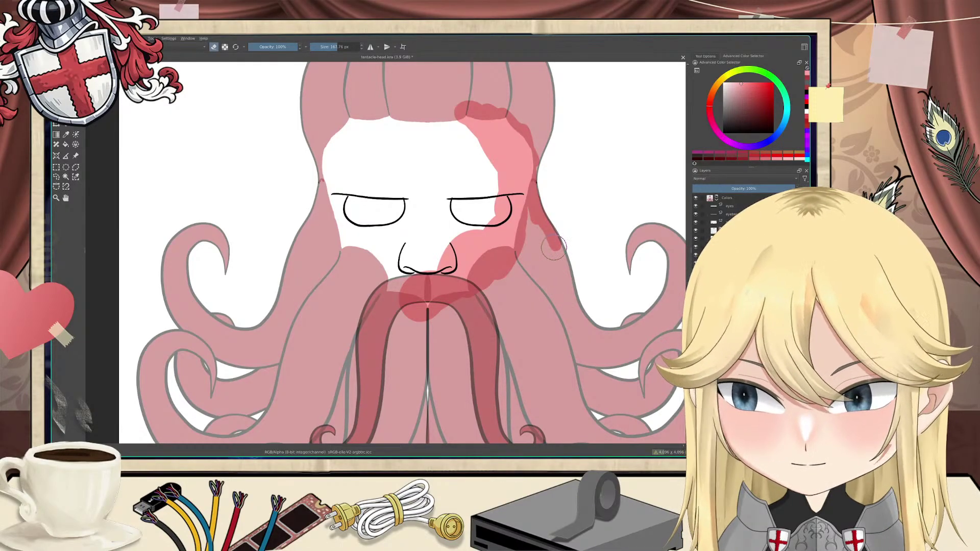
pyautogui.press('e')
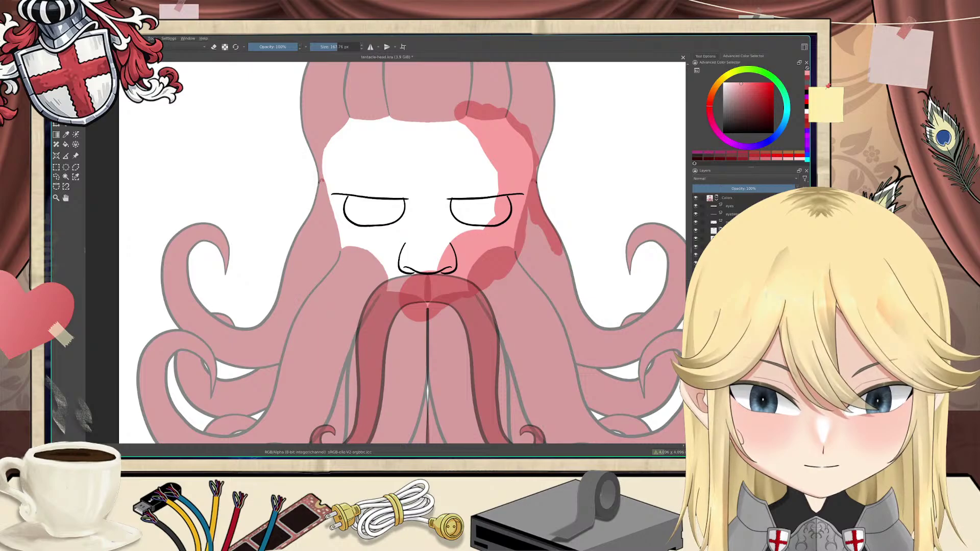
pyautogui.moveTo(559, 250)
pyautogui.mouseDown()
pyautogui.moveTo(542, 277)
pyautogui.moveTo(561, 264)
pyautogui.moveTo(558, 272)
pyautogui.moveTo(514, 297)
pyautogui.moveTo(505, 317)
pyautogui.moveTo(429, 334)
pyautogui.mouseUp()
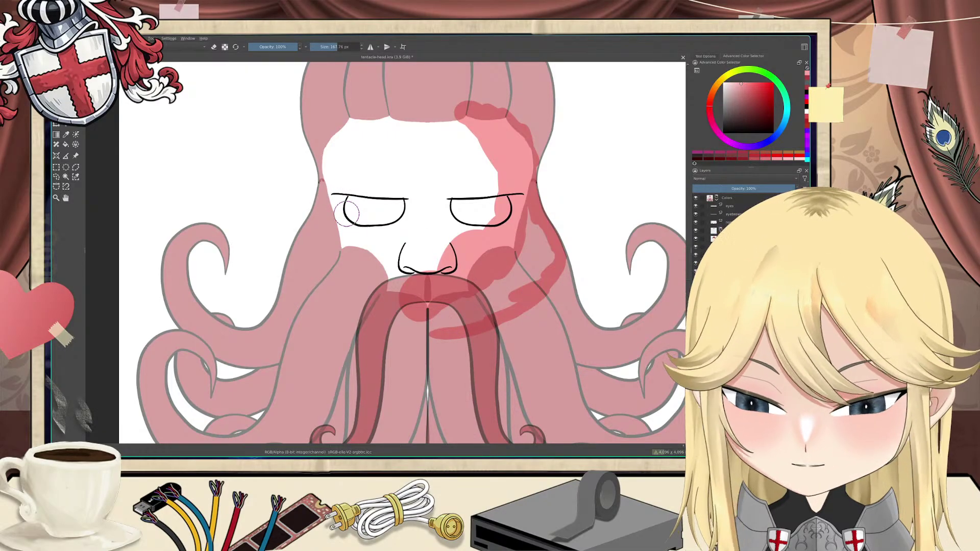
pyautogui.hotkey('ctrl', 'z')
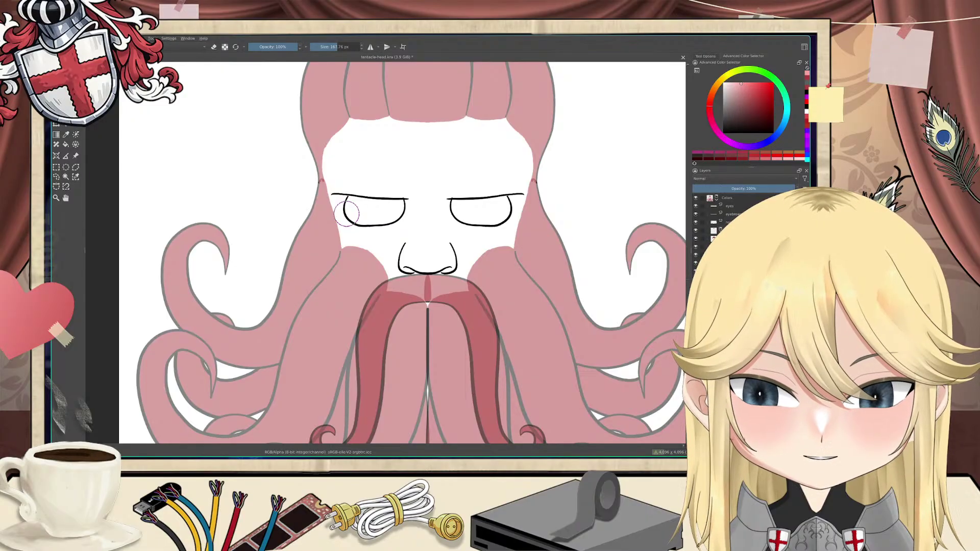
# Step: Turn on horizontal mirroring and paint the light pink face outline from the temples down the sides and across beneath the moustache
pyautogui.click(370, 47)
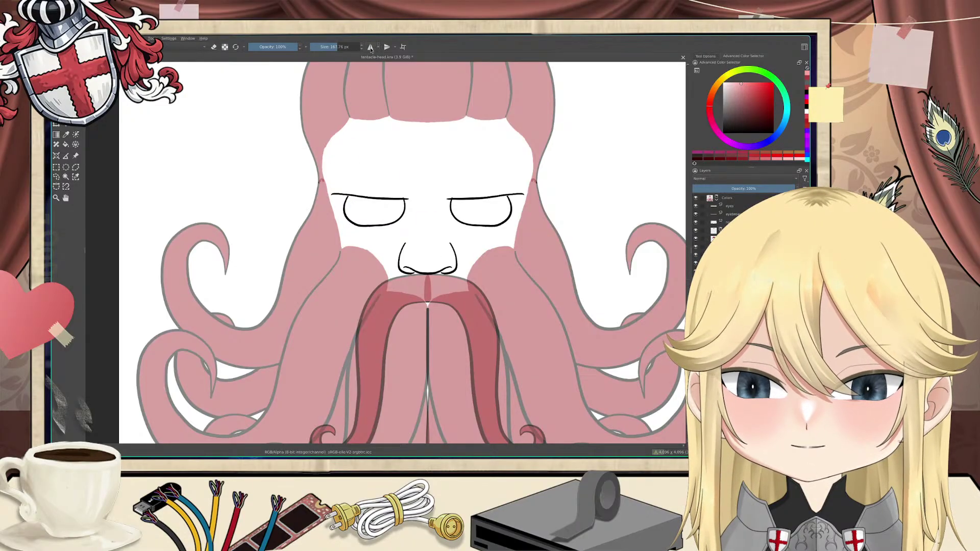
pyautogui.moveTo(523, 166); pyautogui.dragTo(572, 301)
pyautogui.press('e')
pyautogui.press('e')
pyautogui.press('e')
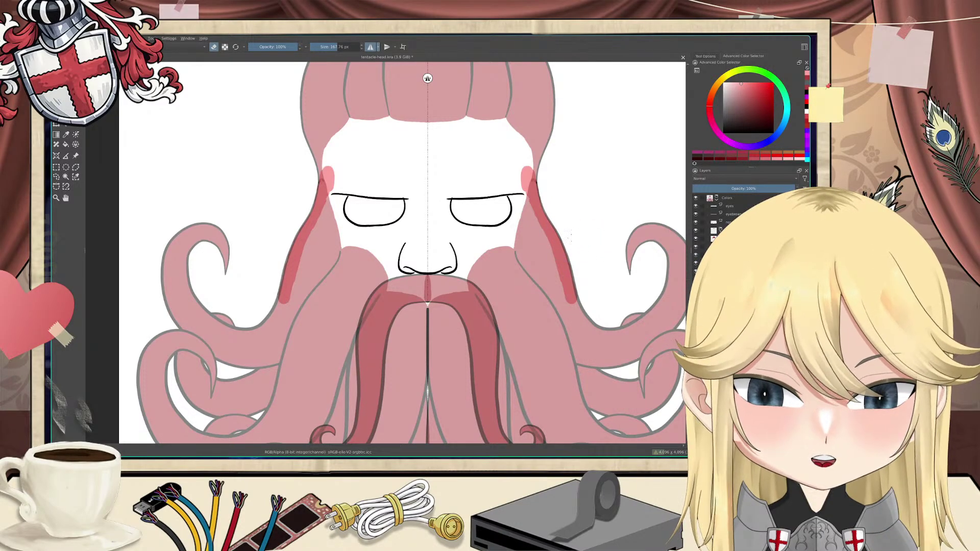
pyautogui.press('e')
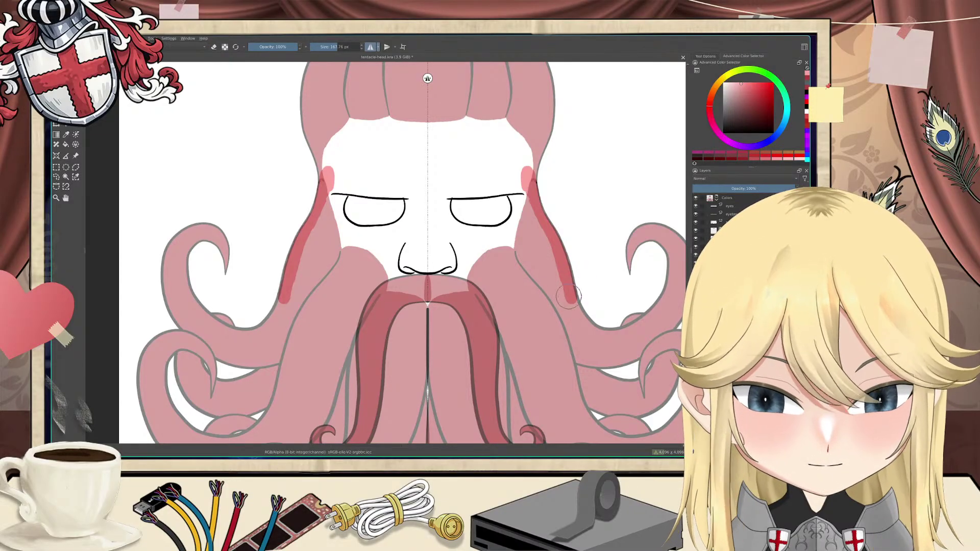
pyautogui.moveTo(569, 297); pyautogui.dragTo(572, 304)
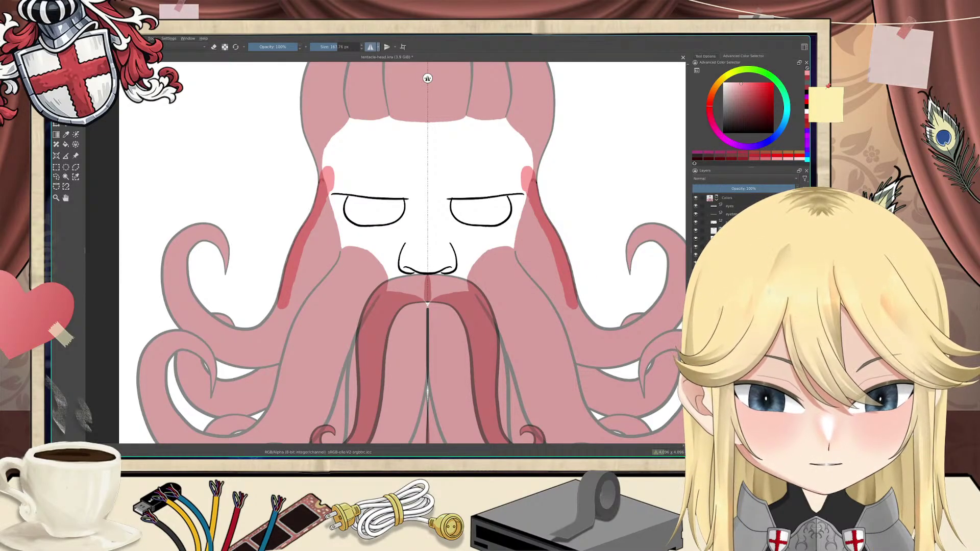
pyautogui.moveTo(281, 305)
pyautogui.mouseDown()
pyautogui.moveTo(312, 329)
pyautogui.moveTo(412, 352)
pyautogui.mouseUp()
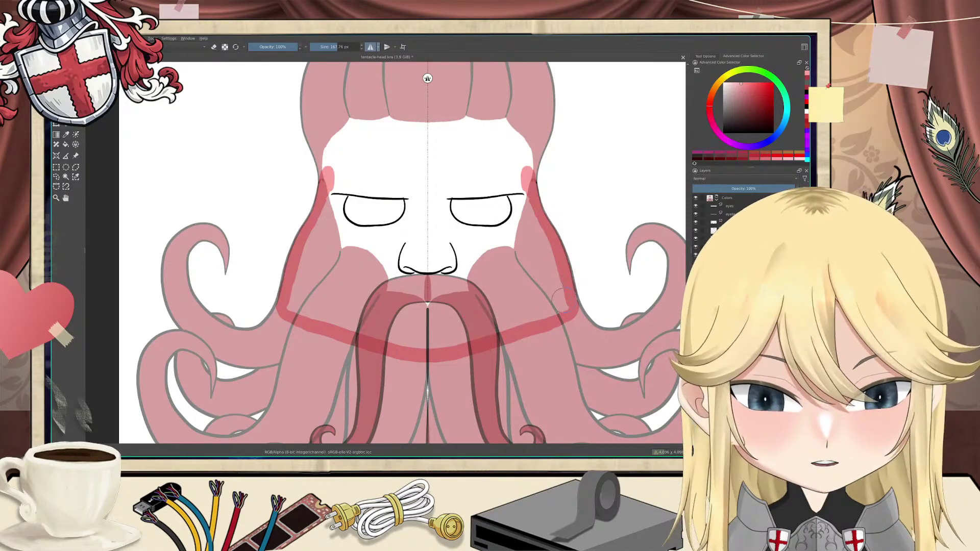
# Step: Thicken the mirrored pink along the face sides, extend it up past the temples, and erase any spill outside the head outline
pyautogui.moveTo(566, 301)
pyautogui.mouseDown()
pyautogui.moveTo(552, 310)
pyautogui.moveTo(555, 278)
pyautogui.moveTo(519, 186)
pyautogui.moveTo(529, 168)
pyautogui.mouseUp()
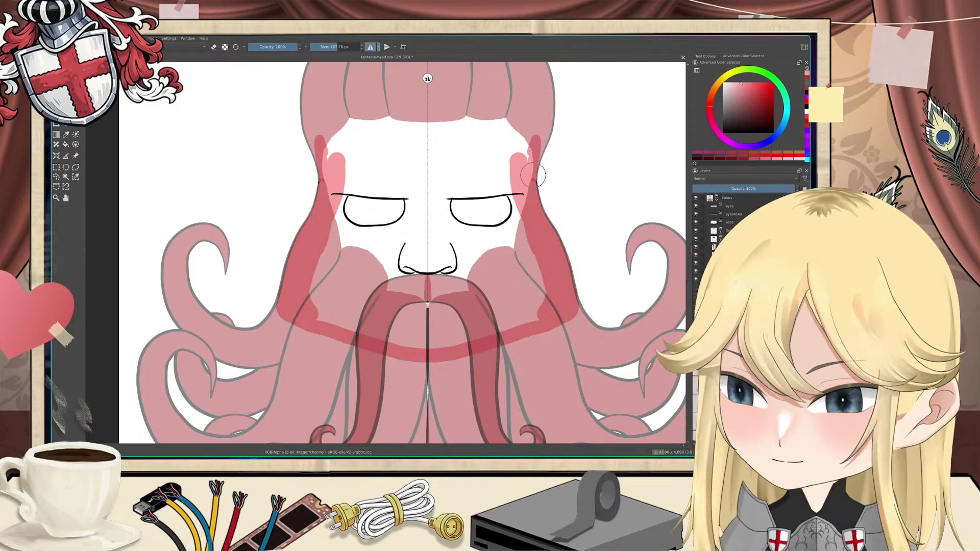
pyautogui.moveTo(540, 138)
pyautogui.mouseDown()
pyautogui.moveTo(528, 162)
pyautogui.moveTo(545, 111)
pyautogui.mouseUp()
pyautogui.press('e')
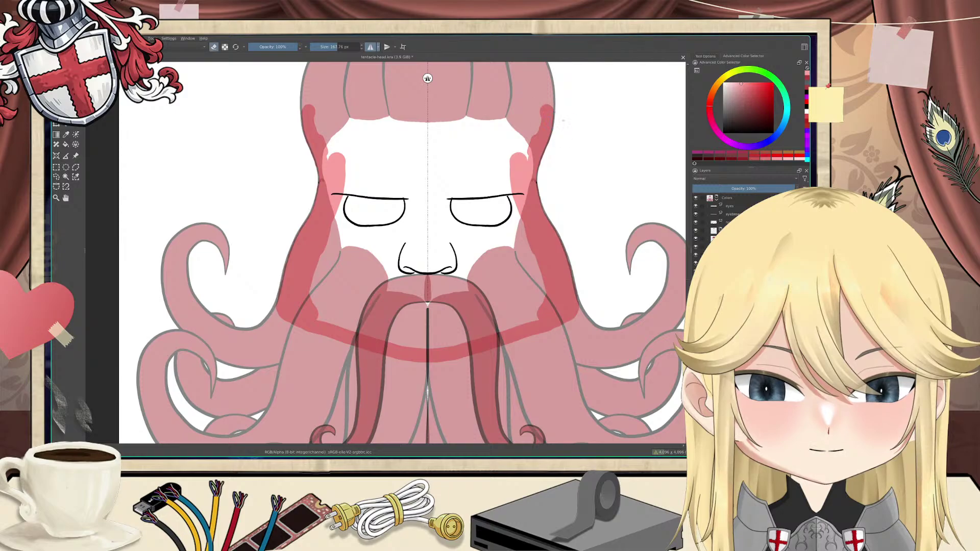
pyautogui.press('e')
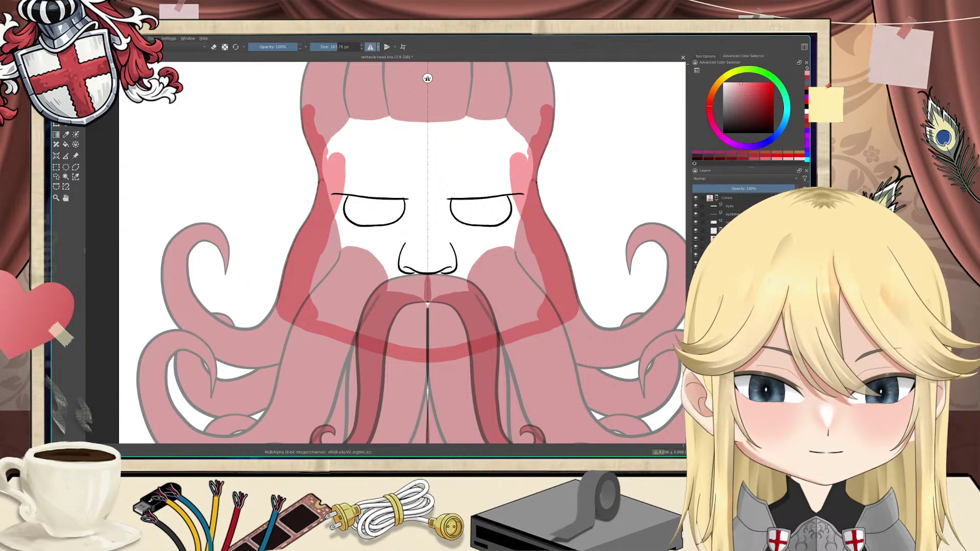
pyautogui.press('e')
pyautogui.press('e')
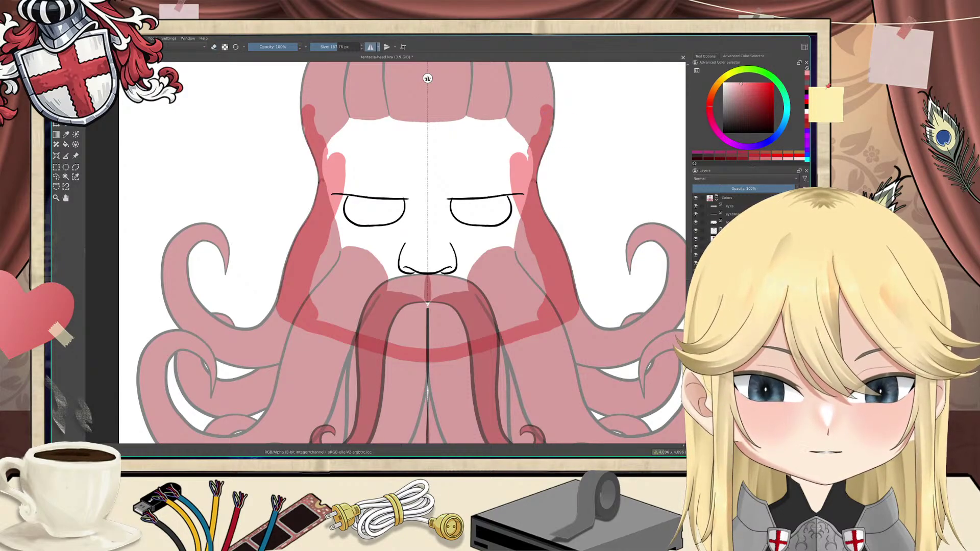
pyautogui.press('e')
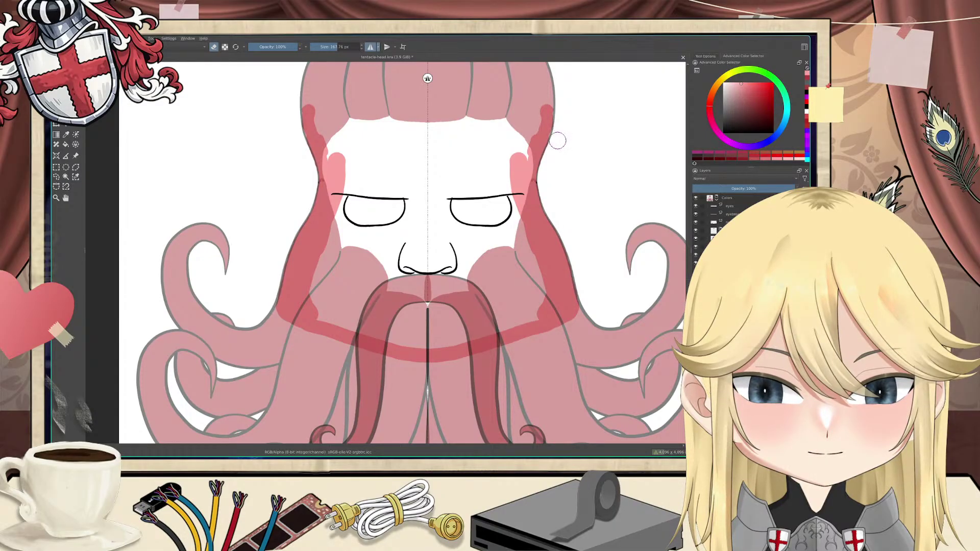
pyautogui.moveTo(554, 148); pyautogui.dragTo(545, 173)
pyautogui.press('e')
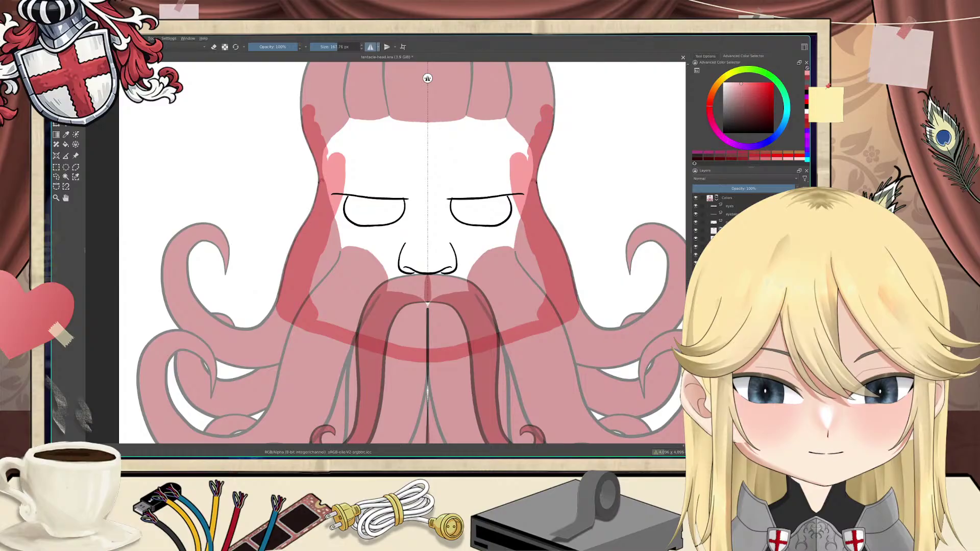
# Step: Close the pink outline across the head segments above the forehead and fill the whole face area inside it
pyautogui.moveTo(549, 109)
pyautogui.mouseDown()
pyautogui.moveTo(531, 91)
pyautogui.moveTo(462, 88)
pyautogui.mouseUp()
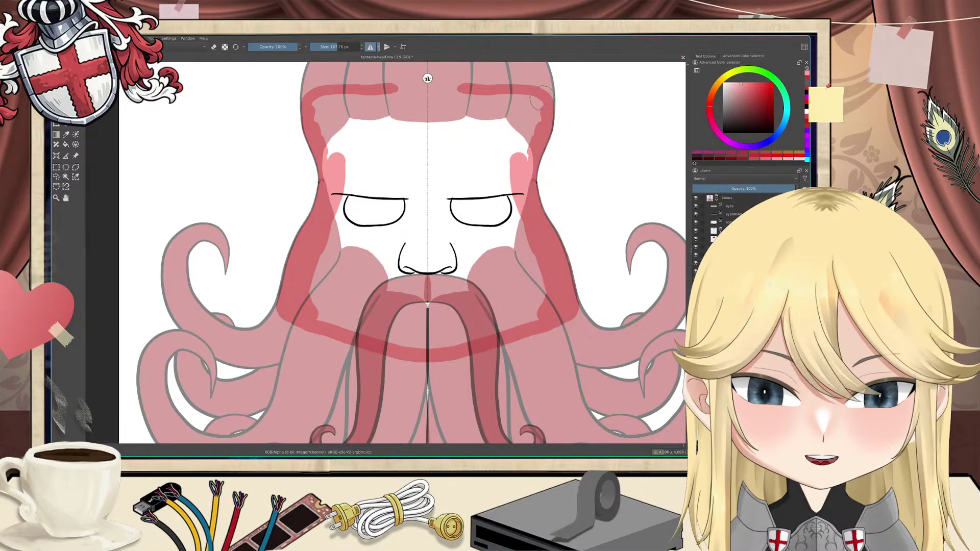
pyautogui.moveTo(540, 93); pyautogui.dragTo(427, 74)
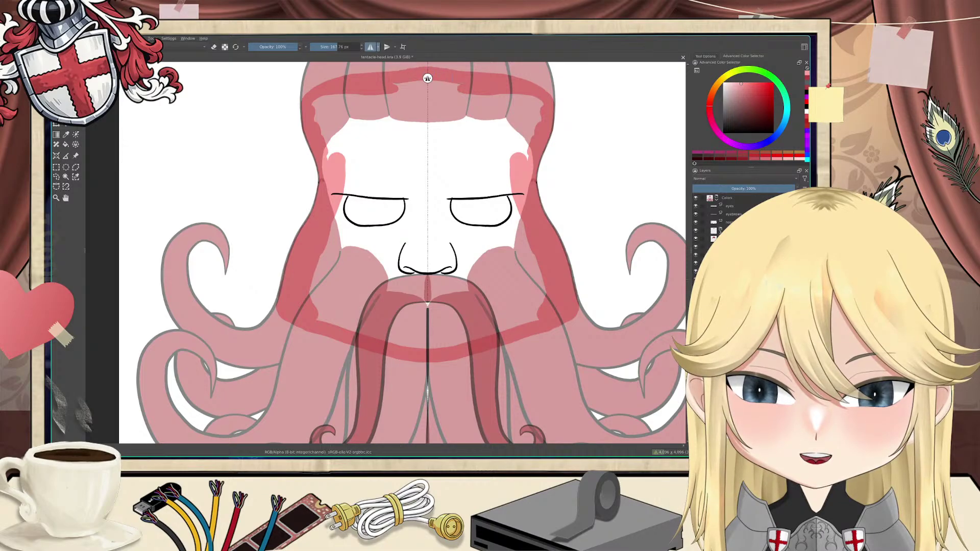
pyautogui.moveTo(495, 83); pyautogui.dragTo(442, 74)
pyautogui.moveTo(500, 83); pyautogui.dragTo(476, 79)
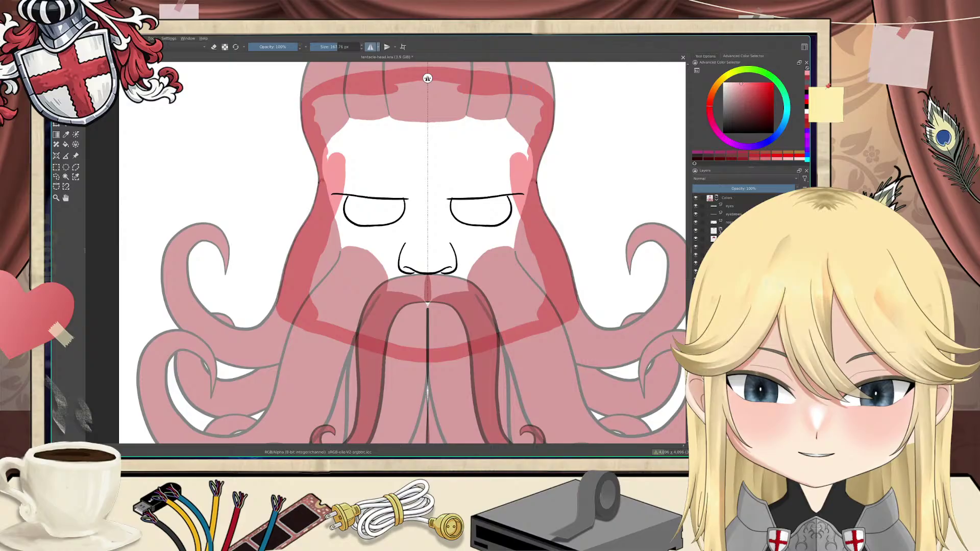
pyautogui.moveTo(528, 103)
pyautogui.mouseDown()
pyautogui.moveTo(514, 224)
pyautogui.moveTo(502, 125)
pyautogui.moveTo(513, 103)
pyautogui.mouseUp()
pyautogui.moveTo(478, 89)
pyautogui.mouseDown()
pyautogui.moveTo(417, 91)
pyautogui.moveTo(437, 121)
pyautogui.moveTo(436, 176)
pyautogui.moveTo(424, 186)
pyautogui.moveTo(467, 125)
pyautogui.moveTo(499, 115)
pyautogui.moveTo(508, 239)
pyautogui.moveTo(535, 282)
pyautogui.moveTo(534, 308)
pyautogui.moveTo(464, 336)
pyautogui.moveTo(419, 340)
pyautogui.moveTo(519, 297)
pyautogui.moveTo(502, 236)
pyautogui.moveTo(511, 265)
pyautogui.moveTo(531, 204)
pyautogui.moveTo(589, 321)
pyautogui.moveTo(516, 233)
pyautogui.moveTo(477, 307)
pyautogui.moveTo(428, 316)
pyautogui.moveTo(424, 254)
pyautogui.moveTo(433, 267)
pyautogui.moveTo(458, 161)
pyautogui.moveTo(472, 197)
pyautogui.moveTo(430, 263)
pyautogui.moveTo(470, 175)
pyautogui.moveTo(444, 165)
pyautogui.moveTo(462, 211)
pyautogui.moveTo(492, 224)
pyautogui.mouseUp()
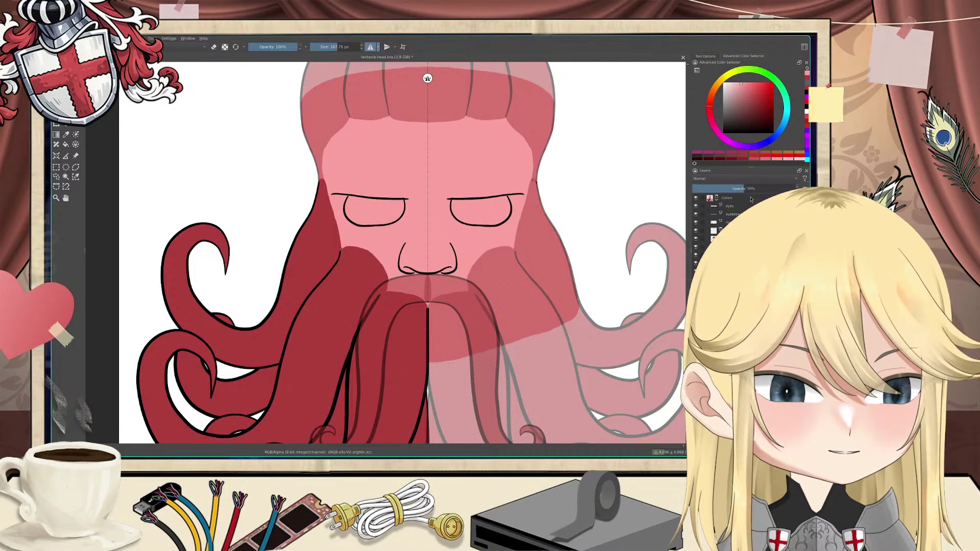
# Step: Restore the side tentacle, head and moustache layers to 100% opacity
pyautogui.moveTo(761, 190); pyautogui.dragTo(806, 190)
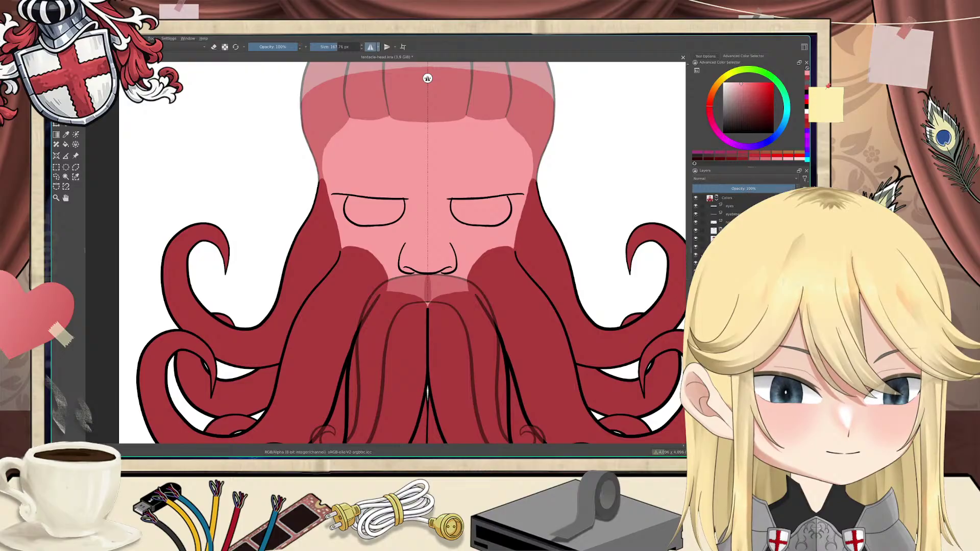
pyautogui.moveTo(759, 189); pyautogui.dragTo(805, 190)
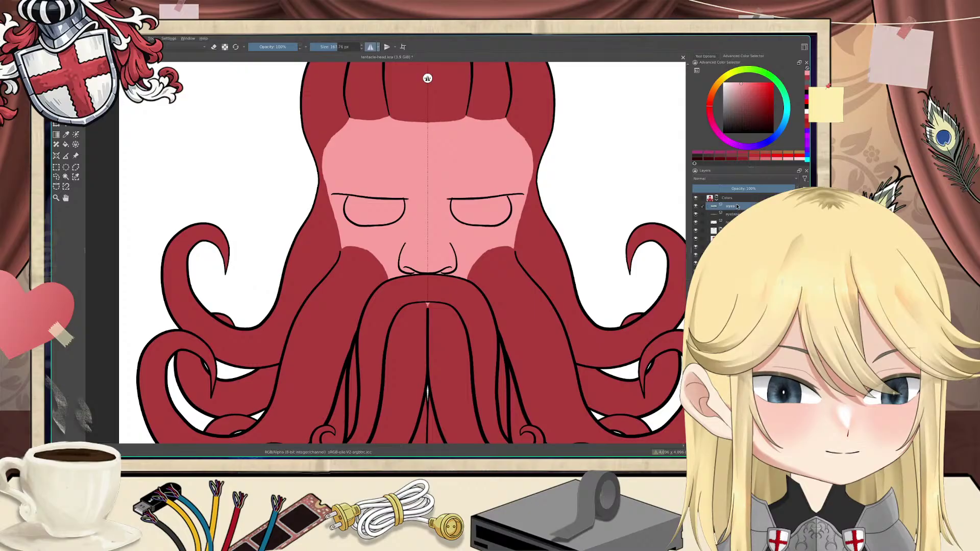
pyautogui.scroll(-2, 493, 241)
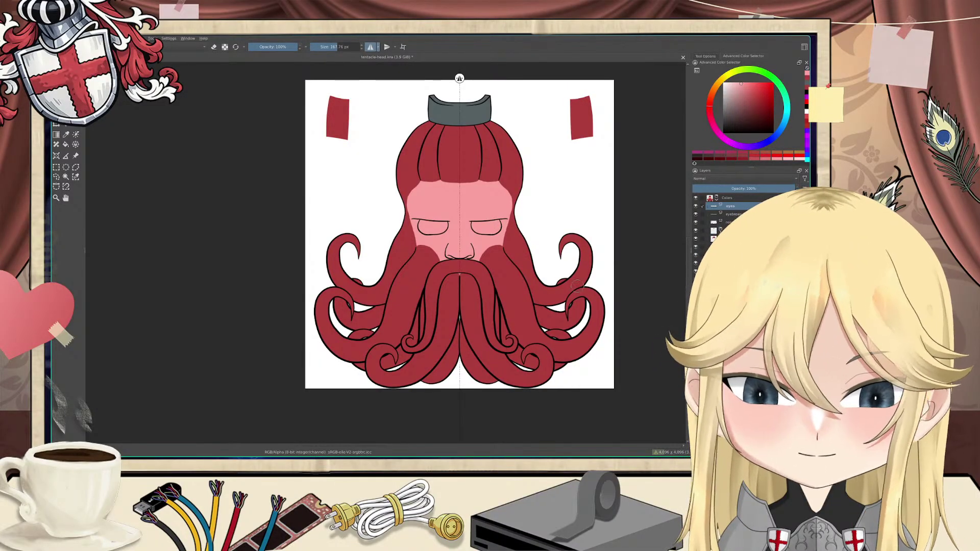
# Step: Examine the coloured face around the eyes and how it sits within the head and tentacles
pyautogui.moveTo(532, 175); pyautogui.dragTo(496, 154)
pyautogui.scroll(2, 430, 211)
pyautogui.moveTo(436, 207); pyautogui.dragTo(441, 223)
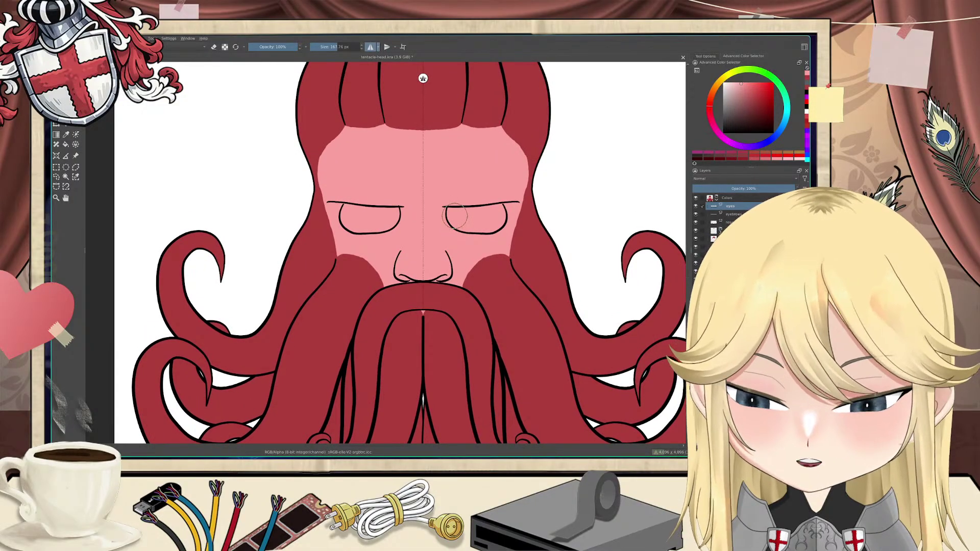
pyautogui.moveTo(512, 176)
pyautogui.mouseDown()
pyautogui.moveTo(517, 190)
pyautogui.moveTo(477, 183)
pyautogui.moveTo(477, 216)
pyautogui.mouseUp()
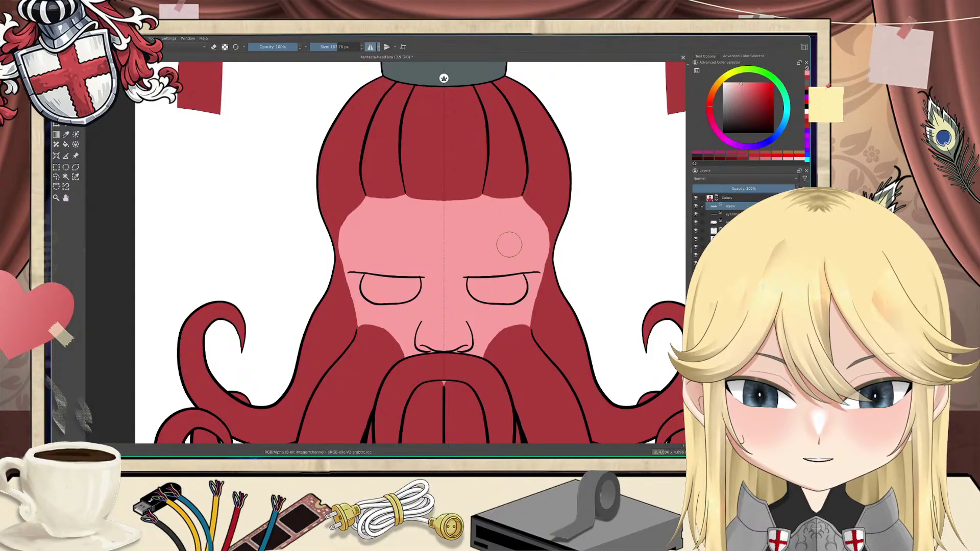
pyautogui.moveTo(505, 259); pyautogui.dragTo(480, 224)
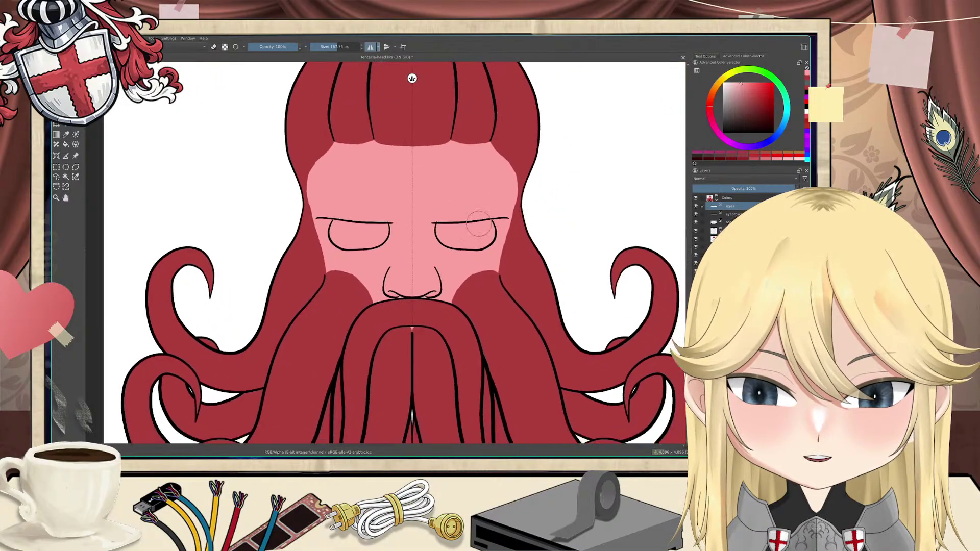
pyautogui.scroll(-2, 428, 240)
pyautogui.scroll(2, 428, 241)
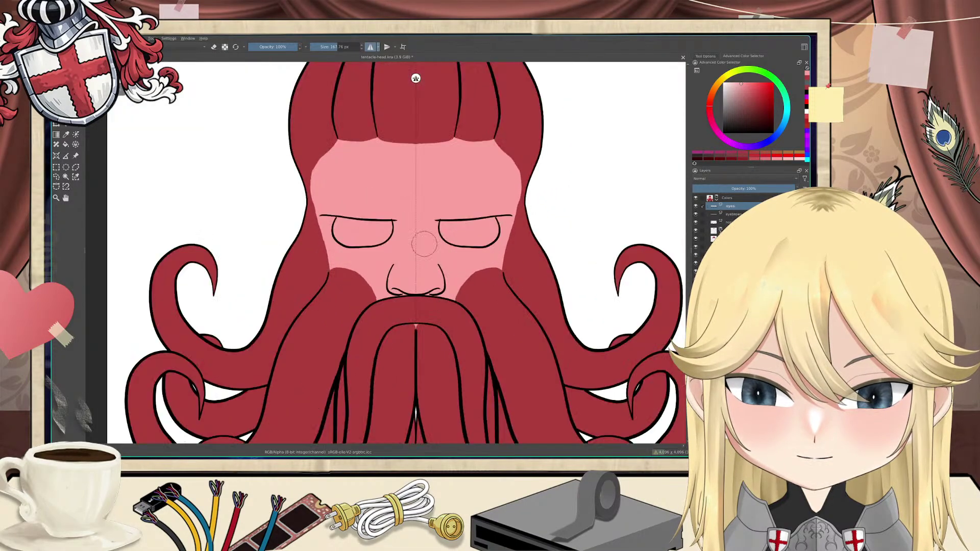
pyautogui.moveTo(415, 223); pyautogui.dragTo(426, 228)
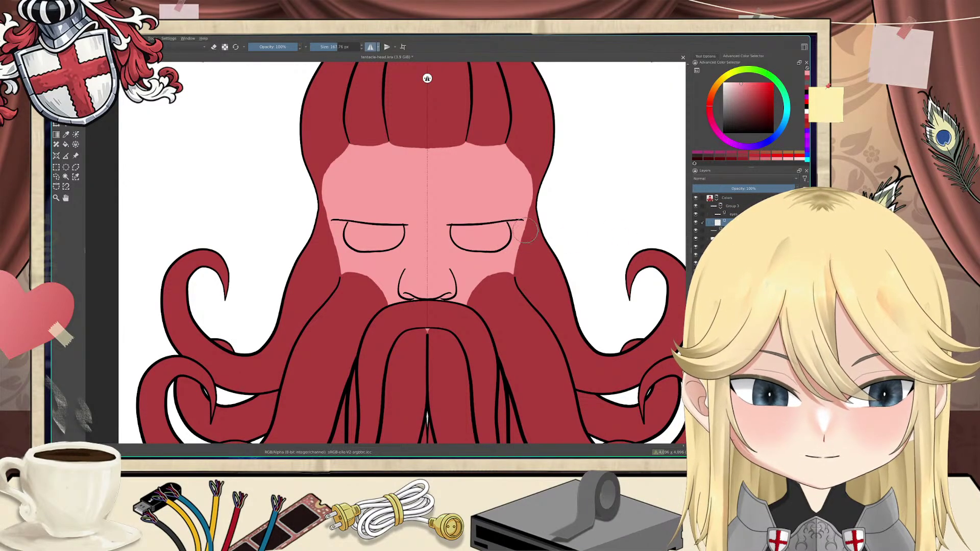
# Step: Pick white and paint the outer corners of both eyes with mirrored strokes
pyautogui.moveTo(733, 95); pyautogui.dragTo(722, 82)
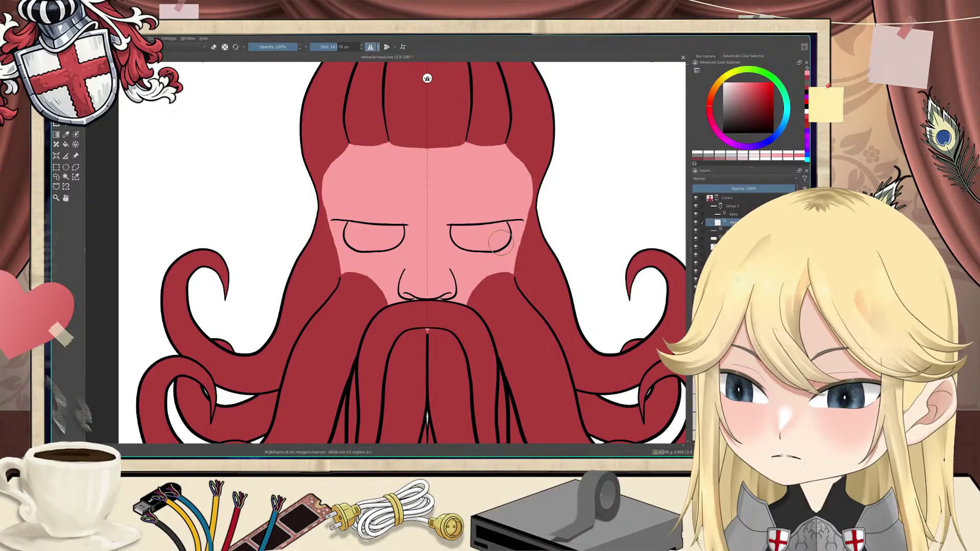
pyautogui.scroll(4, 501, 243)
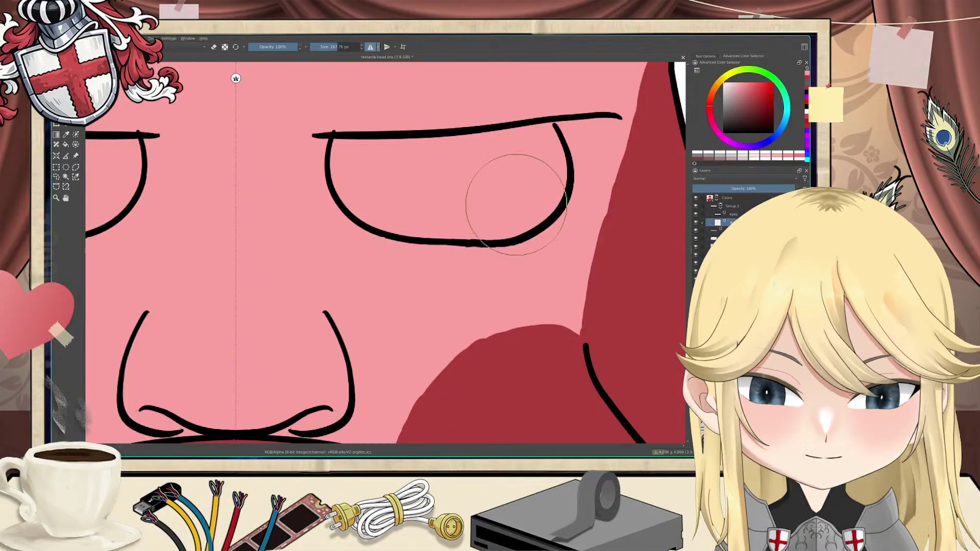
pyautogui.moveTo(508, 175); pyautogui.dragTo(545, 138)
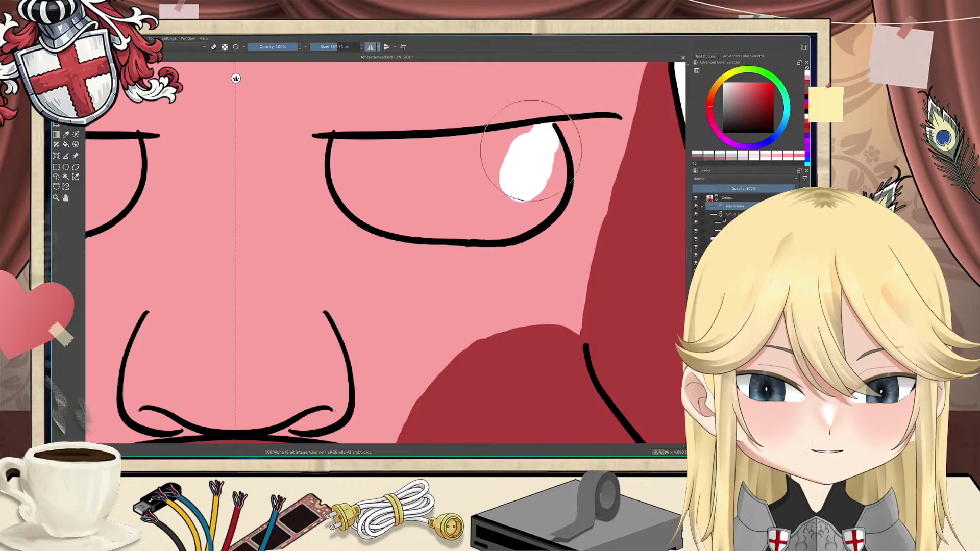
pyautogui.moveTo(543, 144); pyautogui.dragTo(544, 137)
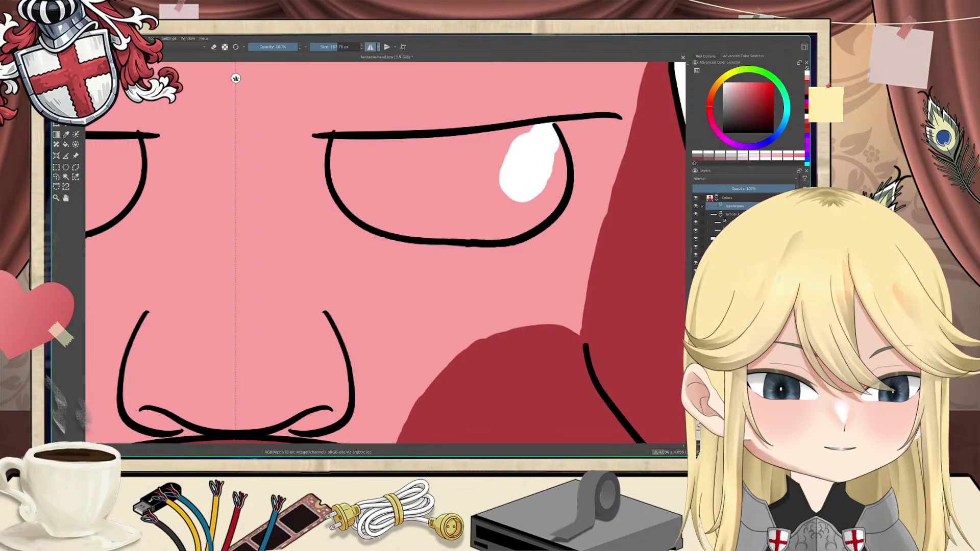
# Step: Fill the rest of both eyes with white up to the eye outlines, keeping the paint within the lines
pyautogui.click(733, 231)
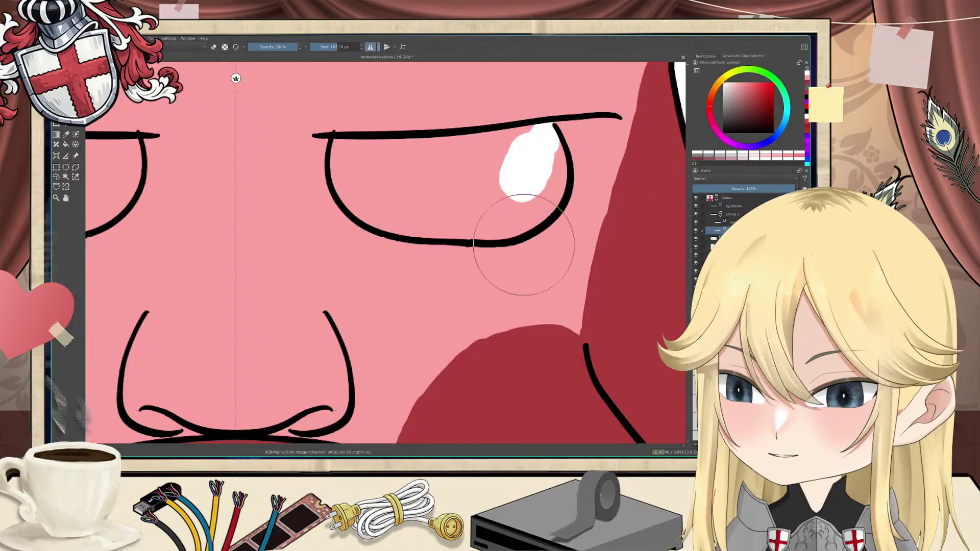
pyautogui.moveTo(524, 172)
pyautogui.mouseDown()
pyautogui.moveTo(546, 148)
pyautogui.moveTo(547, 190)
pyautogui.moveTo(527, 208)
pyautogui.moveTo(476, 221)
pyautogui.moveTo(368, 198)
pyautogui.moveTo(346, 156)
pyautogui.moveTo(398, 156)
pyautogui.mouseUp()
pyautogui.press('e')
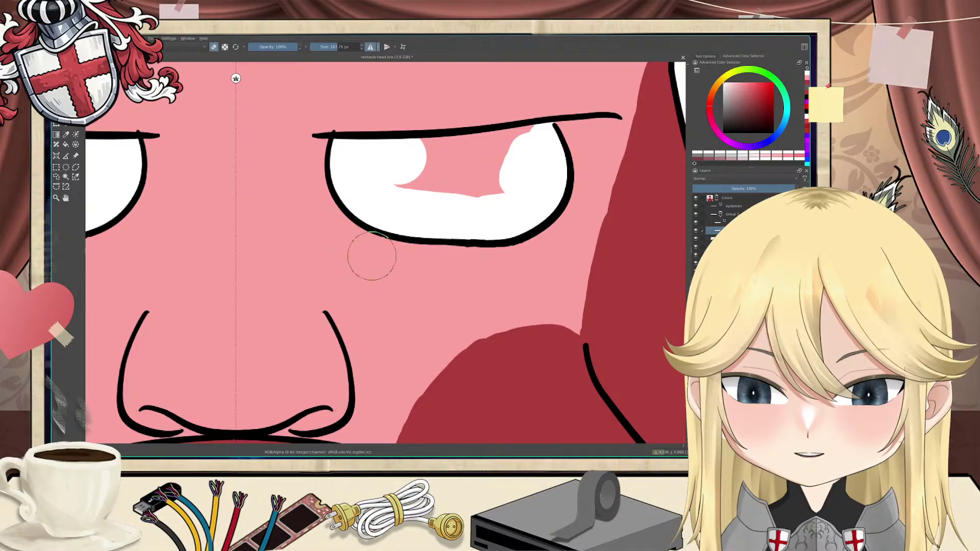
pyautogui.press('e')
pyautogui.moveTo(408, 173)
pyautogui.mouseDown()
pyautogui.moveTo(494, 186)
pyautogui.moveTo(525, 147)
pyautogui.moveTo(353, 174)
pyautogui.mouseUp()
pyautogui.scroll(-4, 363, 172)
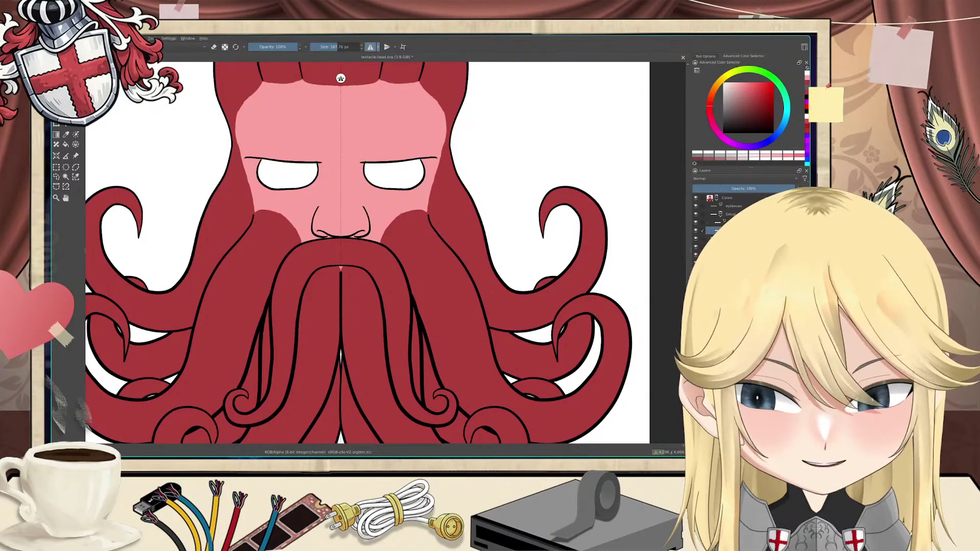
# Step: Pick black and paint a small round pupil in the middle of both eyes with mirrored strokes on the pupils layer
pyautogui.moveTo(355, 266); pyautogui.dragTo(409, 302)
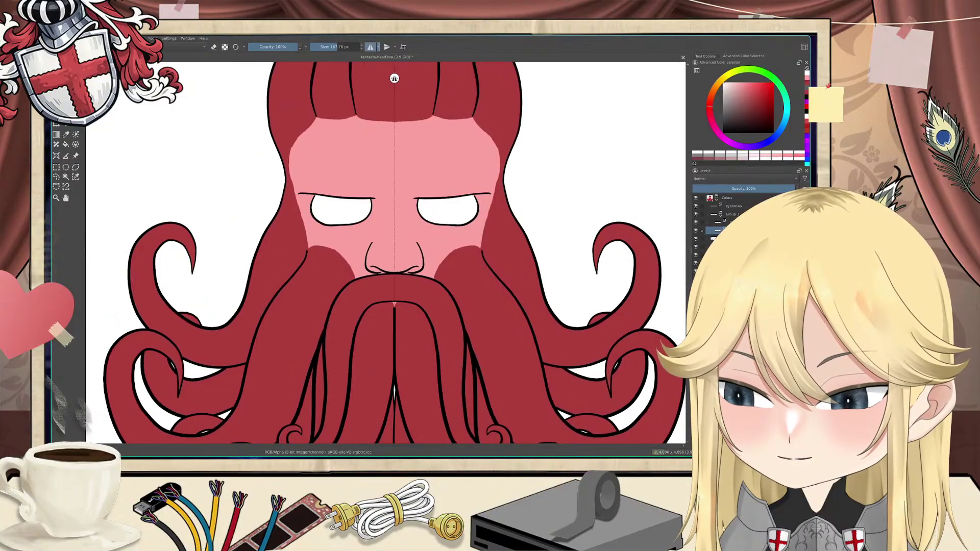
pyautogui.scroll(3, 359, 245)
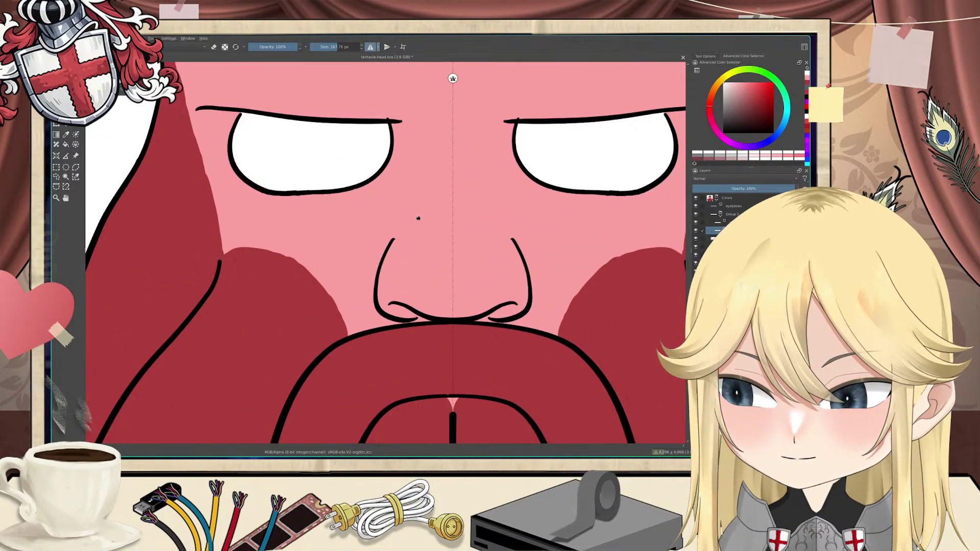
pyautogui.moveTo(417, 219)
pyautogui.mouseDown()
pyautogui.moveTo(376, 234)
pyautogui.moveTo(406, 239)
pyautogui.moveTo(382, 241)
pyautogui.mouseUp()
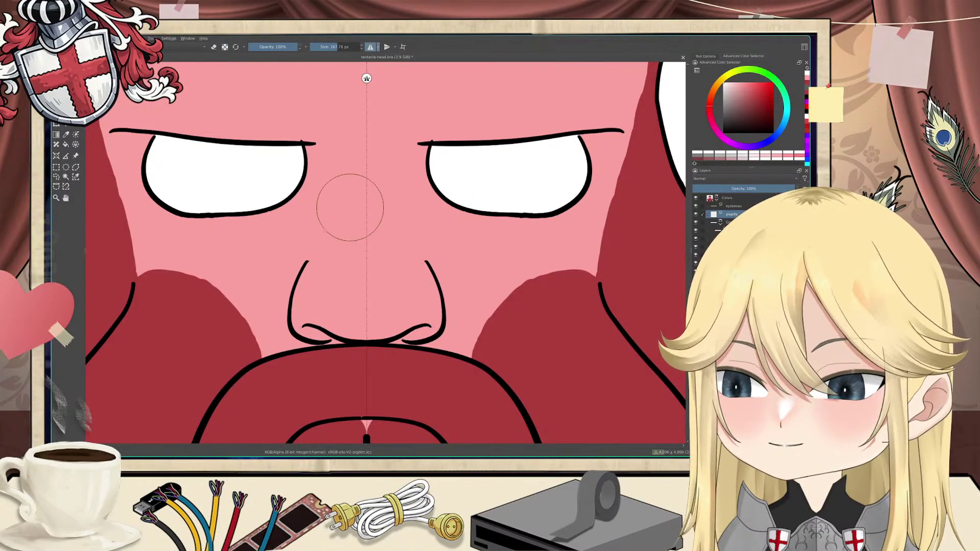
pyautogui.scroll(-2, 350, 201)
pyautogui.moveTo(299, 184); pyautogui.dragTo(327, 206)
pyautogui.scroll(1, 395, 234)
pyautogui.moveTo(461, 226); pyautogui.dragTo(448, 230)
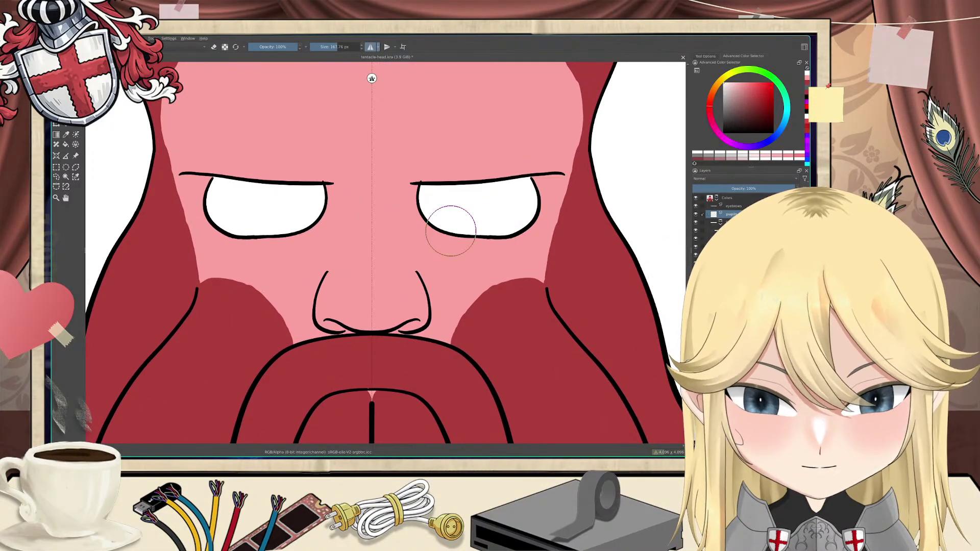
pyautogui.click(726, 132)
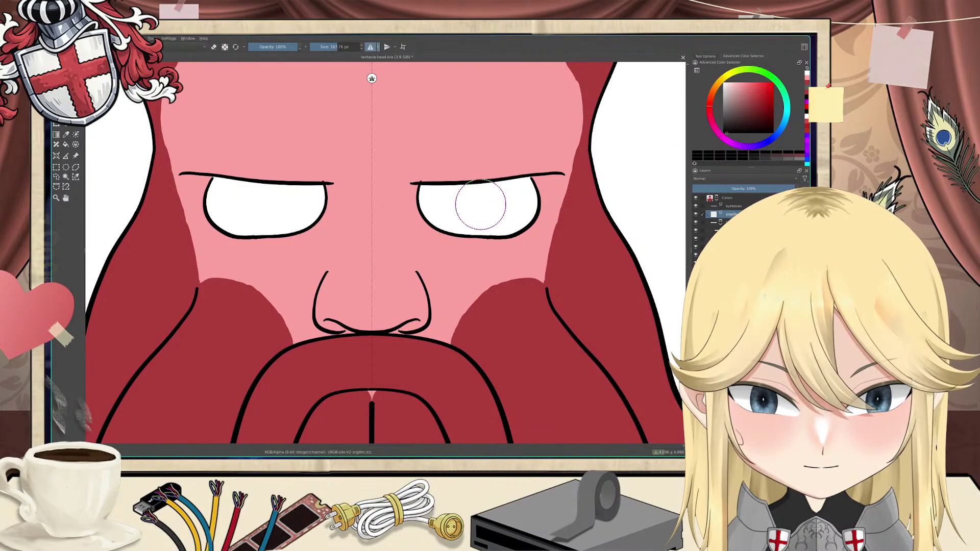
pyautogui.click(480, 205)
pyautogui.moveTo(481, 205); pyautogui.dragTo(480, 205)
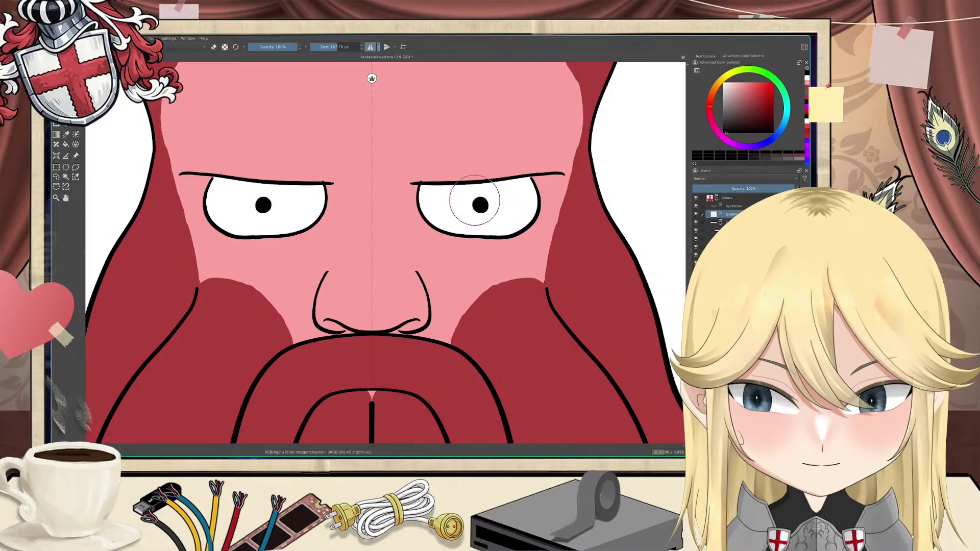
# Step: Erase both pupils and repaint them slightly closer to the nose with mirrored strokes
pyautogui.scroll(-3, 474, 201)
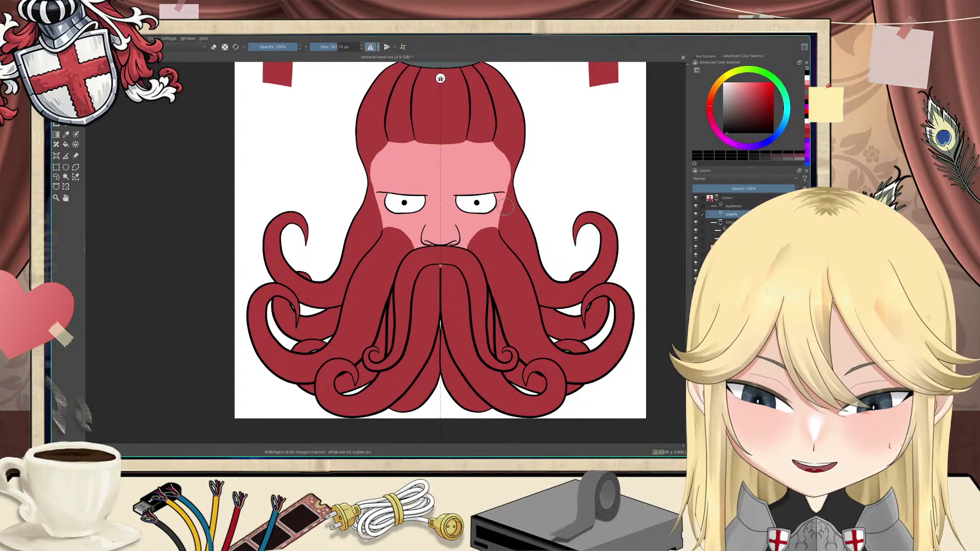
pyautogui.press('e')
pyautogui.moveTo(478, 206); pyautogui.dragTo(478, 204)
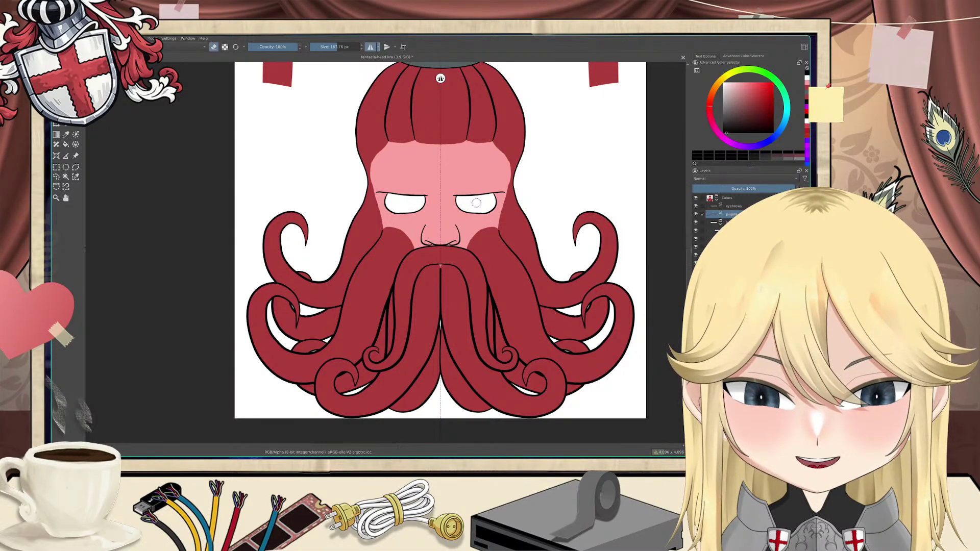
pyautogui.press('e')
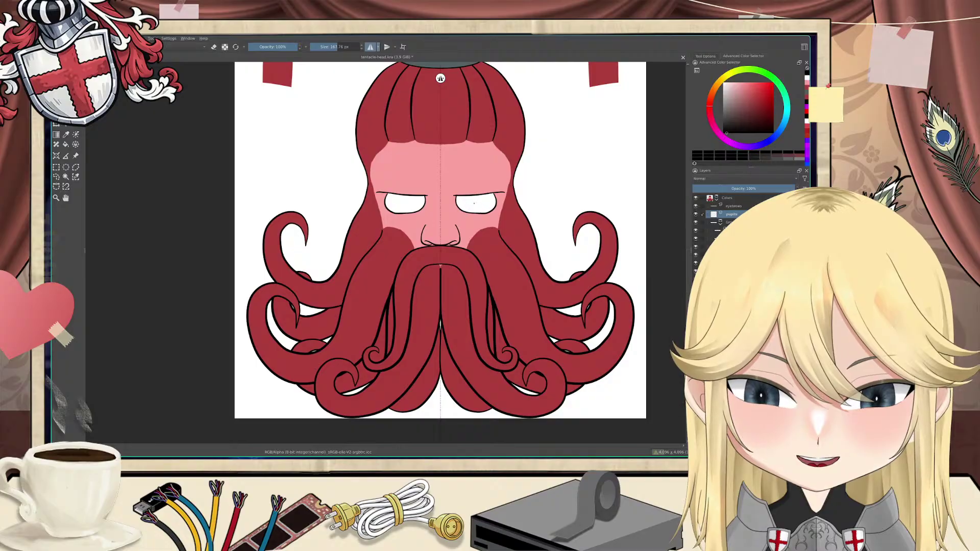
pyautogui.click(473, 204)
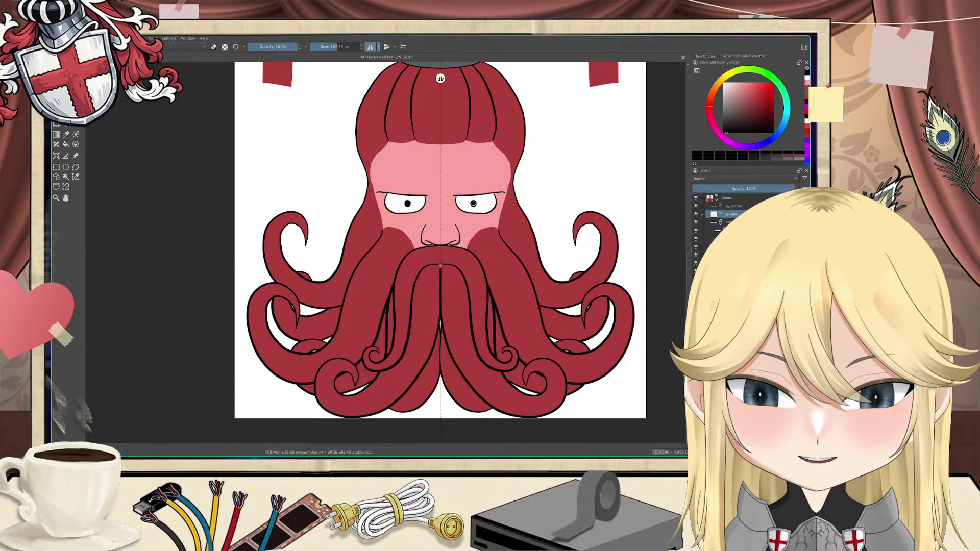
pyautogui.moveTo(474, 203); pyautogui.dragTo(475, 204)
# Step: Erase the pupils and repaint them larger, back in the middle of both eyes
pyautogui.press('e')
pyautogui.press('e')
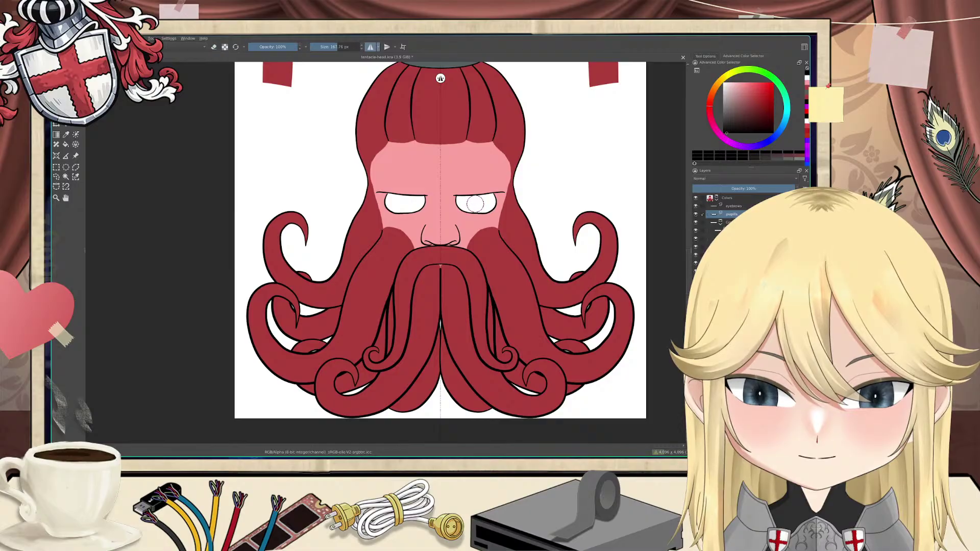
pyautogui.click(476, 203)
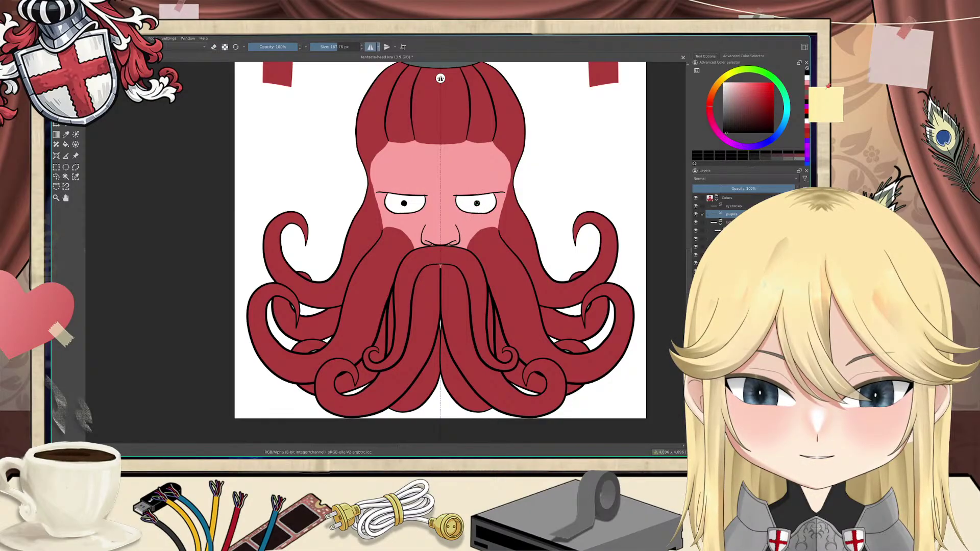
pyautogui.moveTo(477, 203); pyautogui.dragTo(476, 204)
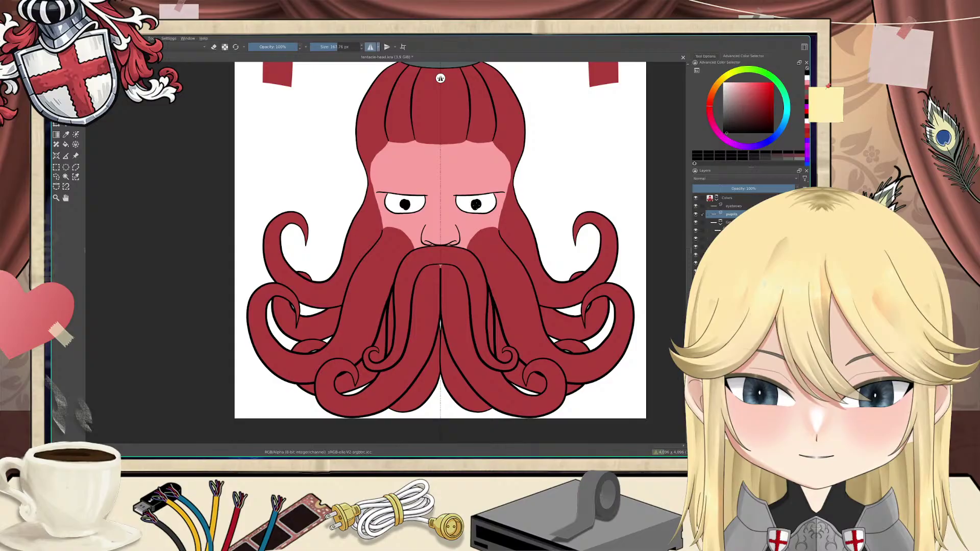
# Step: Erase the enlarged pupils and replace them with small black dots nearer the nose
pyautogui.press('e')
pyautogui.moveTo(474, 204); pyautogui.dragTo(471, 204)
pyautogui.press('e')
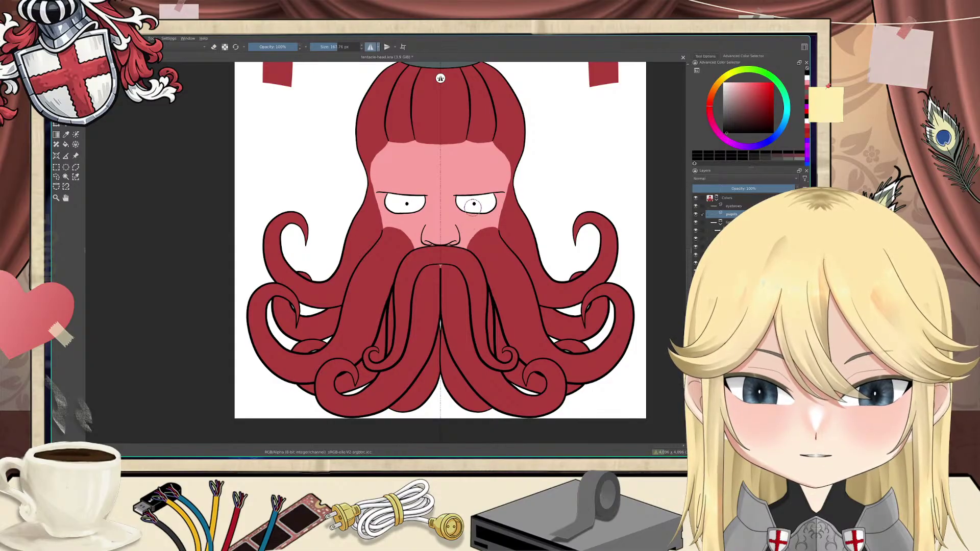
pyautogui.press('e')
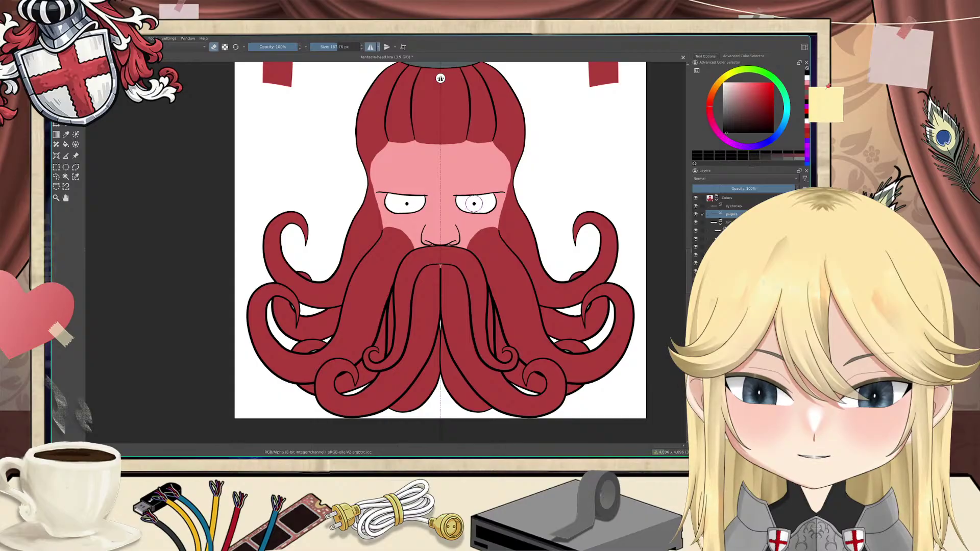
pyautogui.press('e')
pyautogui.click(473, 203)
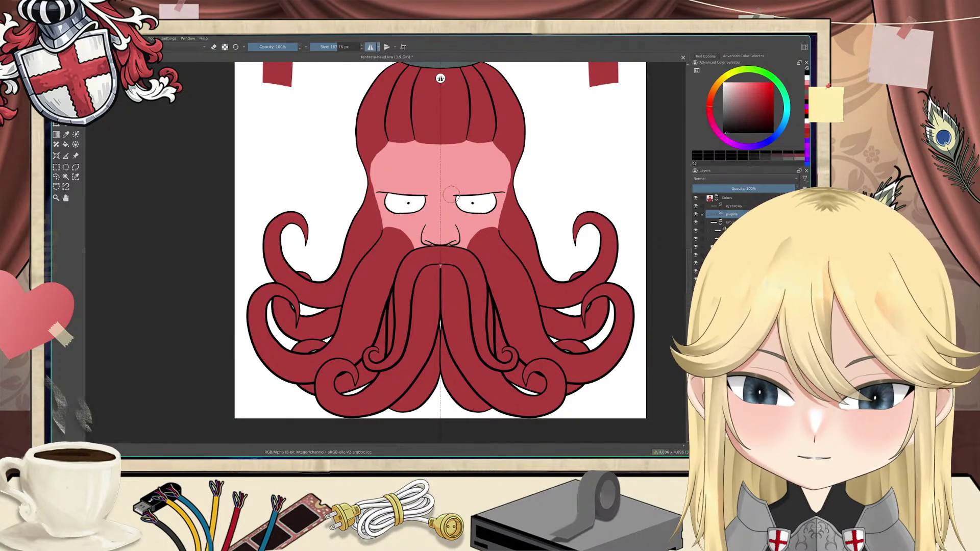
# Step: Try black mirrored frown strokes at the inner ends of the brow lines and undo them
pyautogui.moveTo(451, 195)
pyautogui.mouseDown()
pyautogui.moveTo(448, 186)
pyautogui.moveTo(458, 197)
pyautogui.mouseUp()
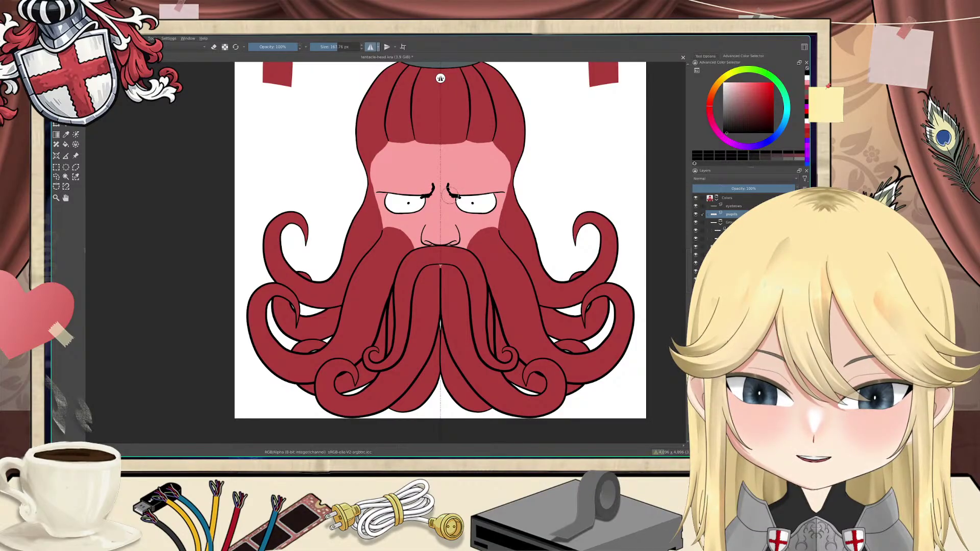
pyautogui.hotkey('ctrl', 'z')
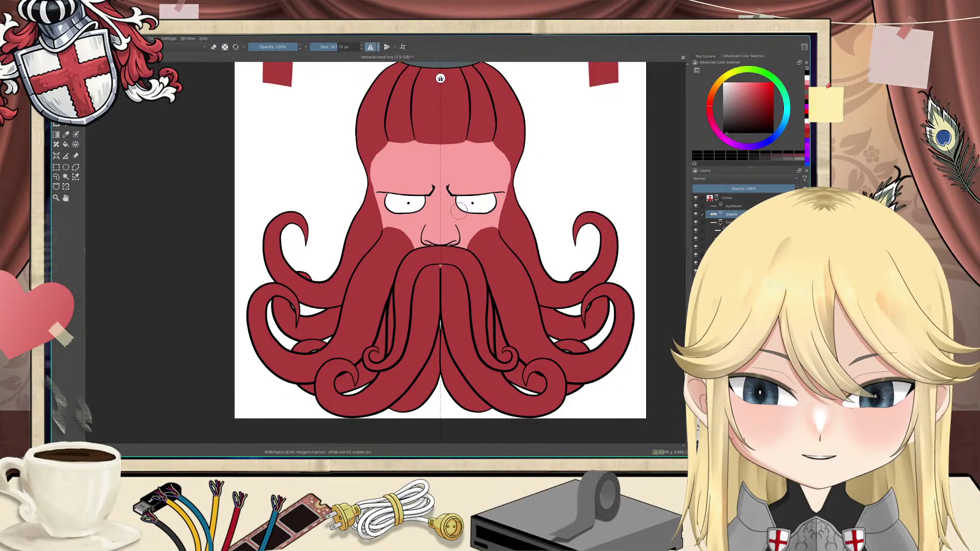
pyautogui.hotkey('ctrl', 'z')
# Step: Erase the inward-set pupils and dab small black ones closer to the middle of both eyes
pyautogui.press('e')
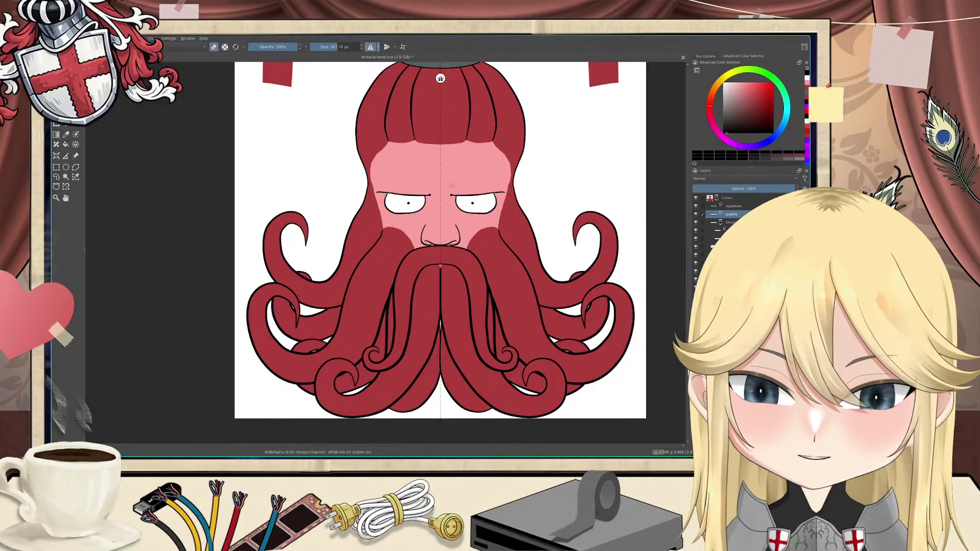
pyautogui.press('e')
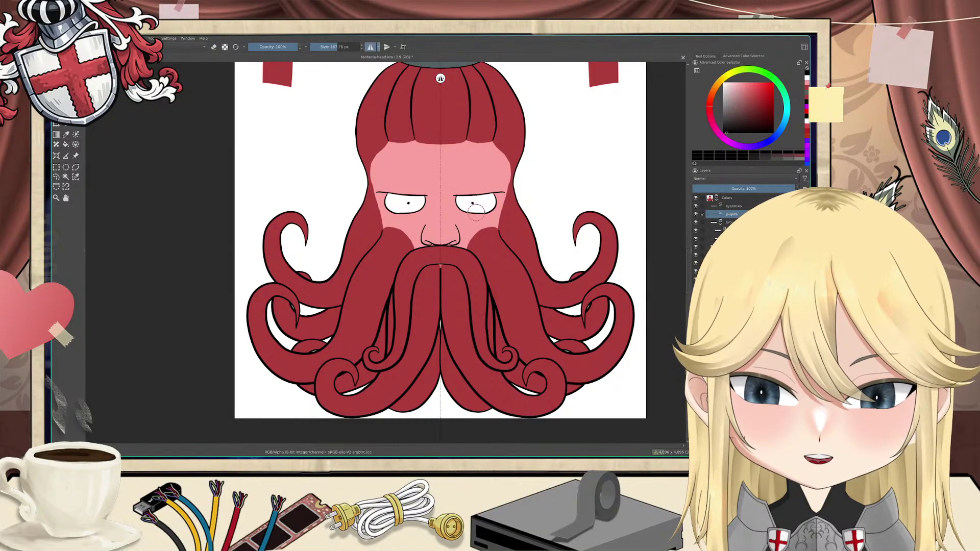
pyautogui.press('e')
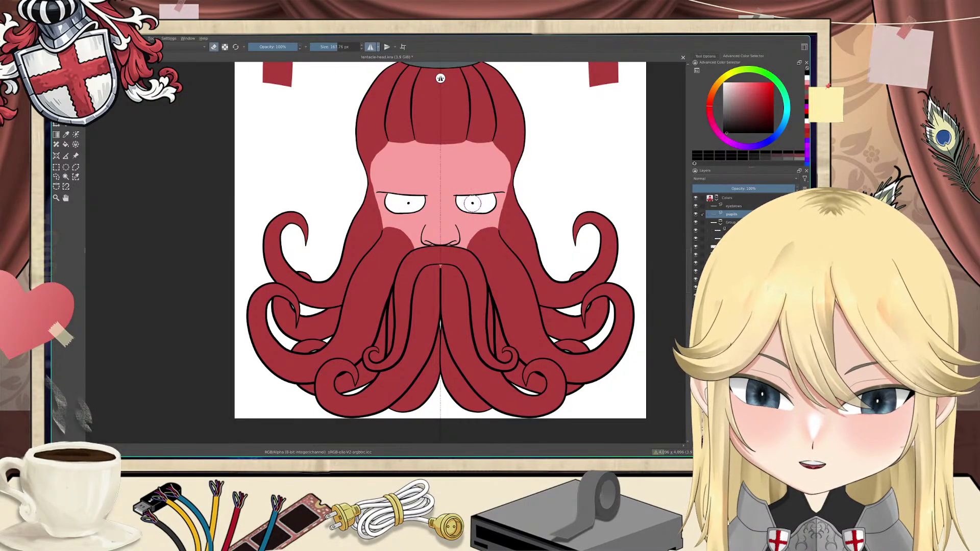
pyautogui.click(473, 204)
pyautogui.press('e')
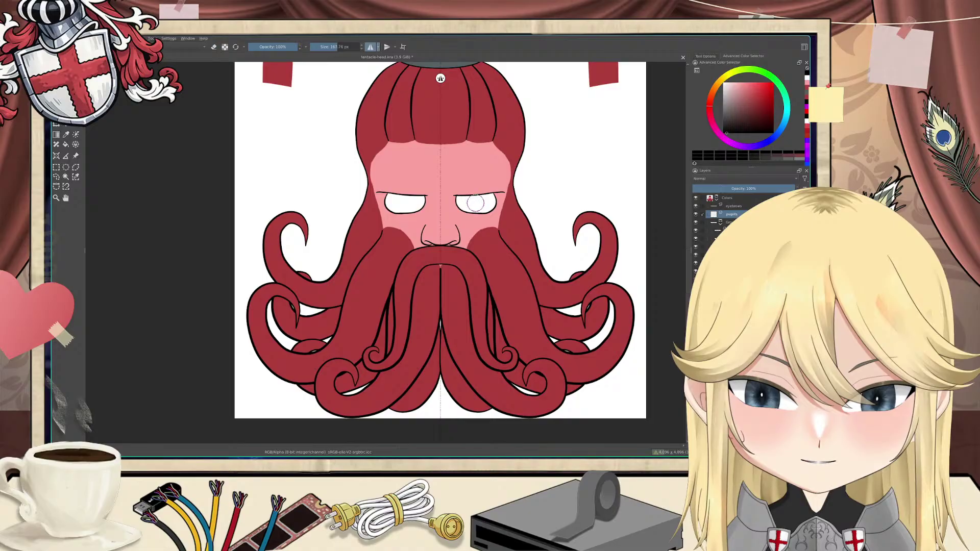
pyautogui.click(475, 202)
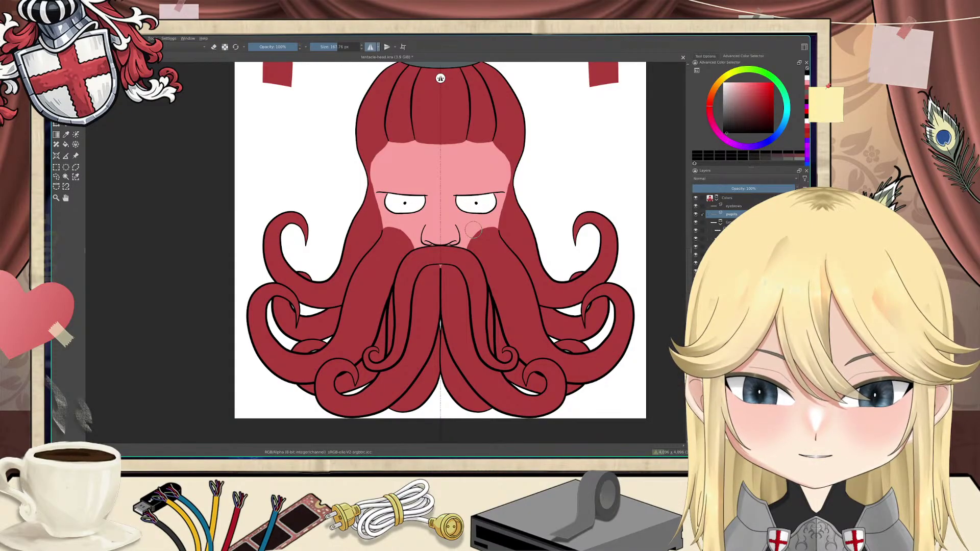
# Step: Try another pupil placement slightly nearer the nose and clear the pupils from both eyes
pyautogui.press('e')
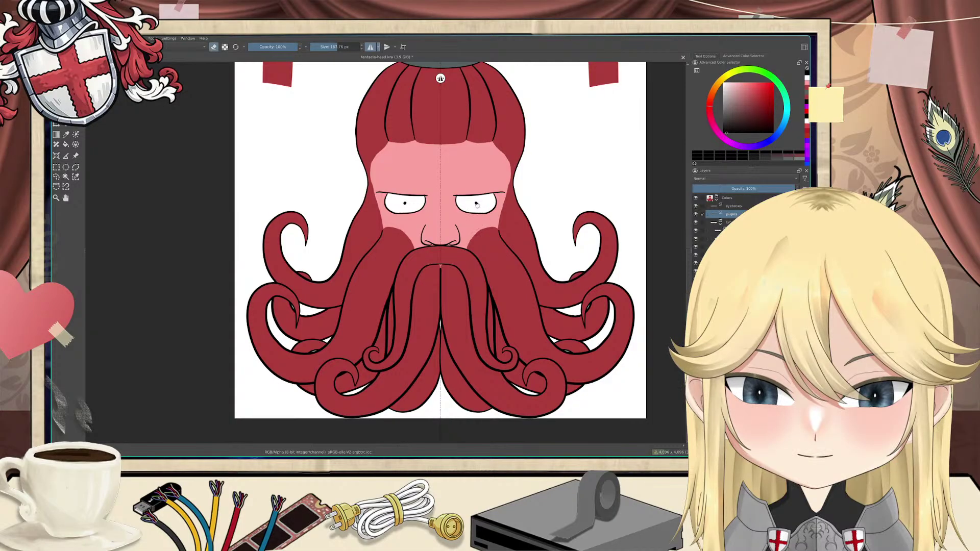
pyautogui.press('e')
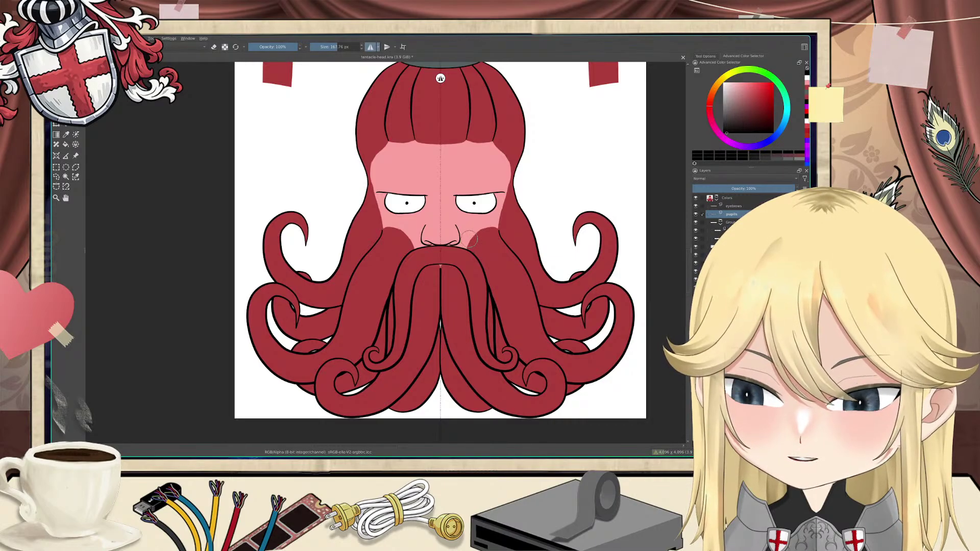
pyautogui.moveTo(474, 203); pyautogui.dragTo(483, 199)
pyautogui.press('e')
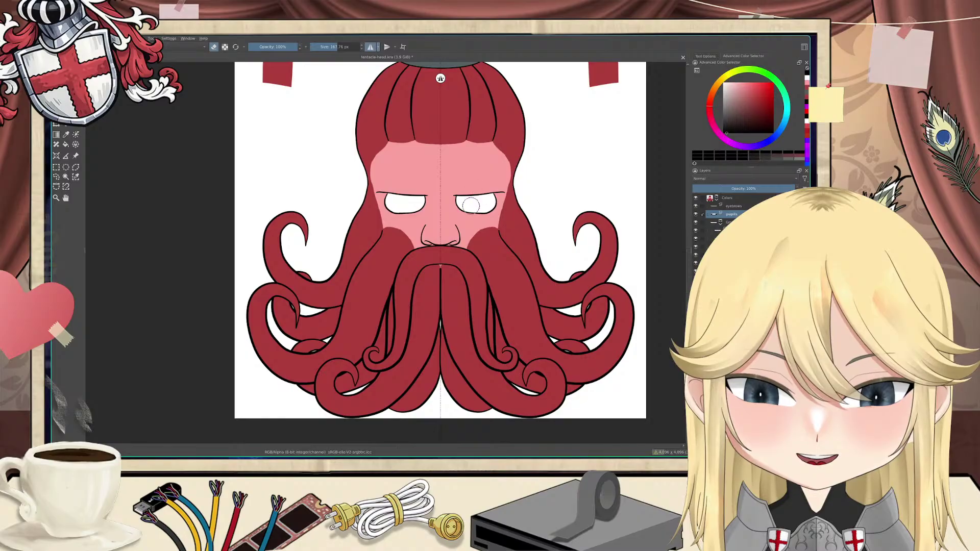
pyautogui.press('e')
pyautogui.press('e')
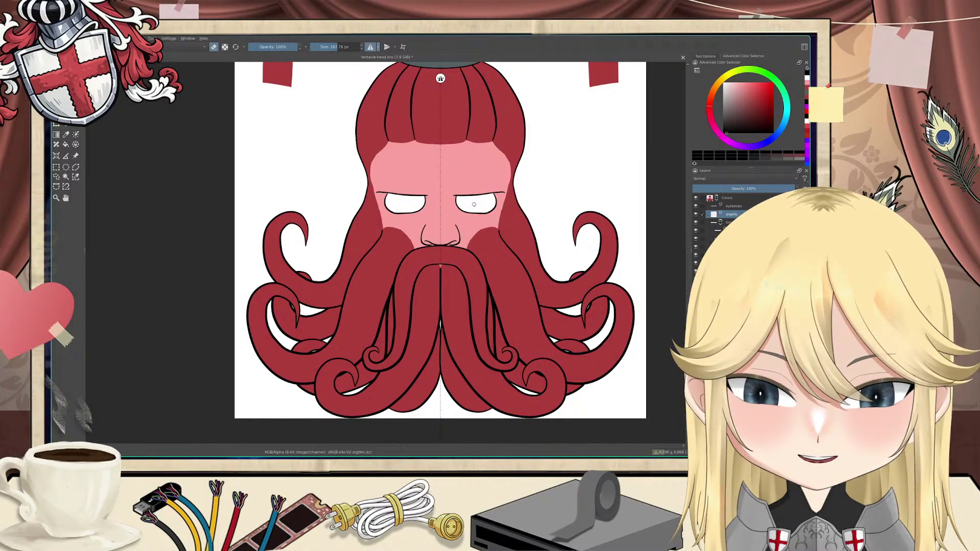
# Step: Paint fresh black pupils around the middle of both eyes, erasing and redoing them until they are well placed
pyautogui.press('e')
pyautogui.moveTo(473, 204); pyautogui.dragTo(476, 204)
pyautogui.press('e')
pyautogui.press('e')
pyautogui.press('e')
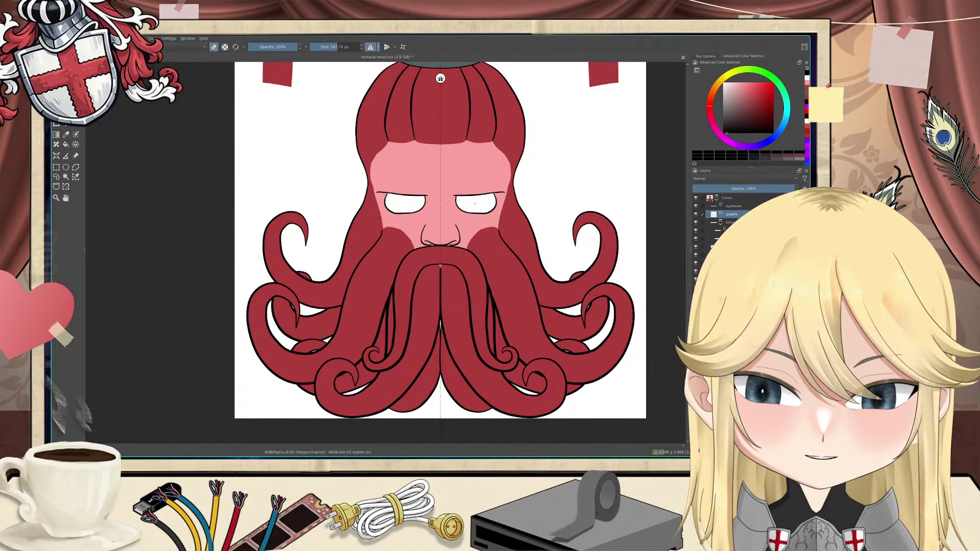
pyautogui.press('e')
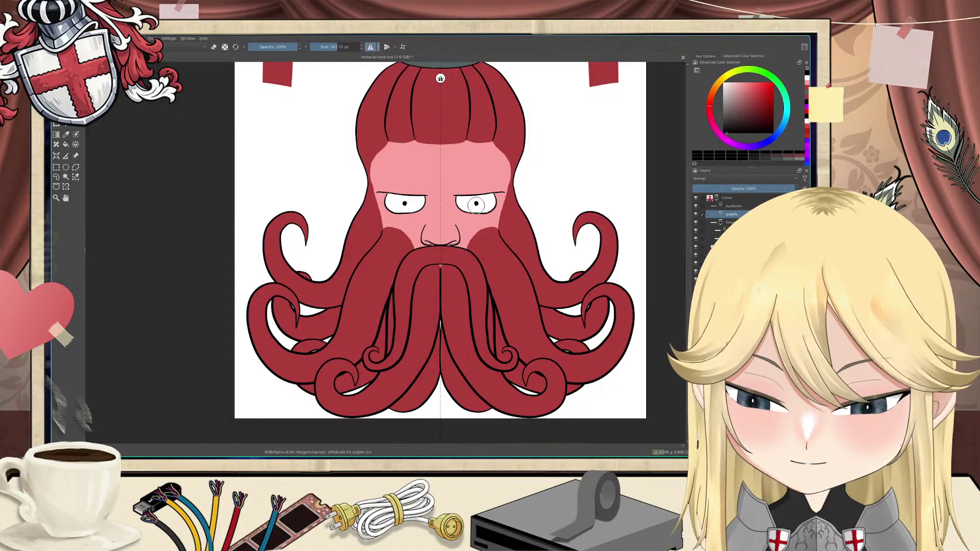
# Step: Enlarge the pupils slightly and smooth their edges into clean black circles in both eyes
pyautogui.scroll(6, 513, 200)
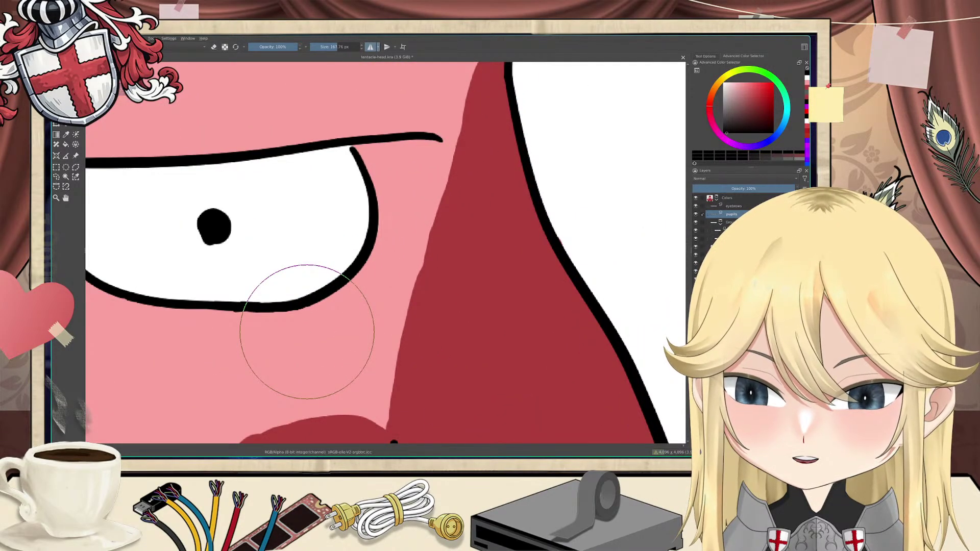
pyautogui.moveTo(421, 286); pyautogui.dragTo(442, 278)
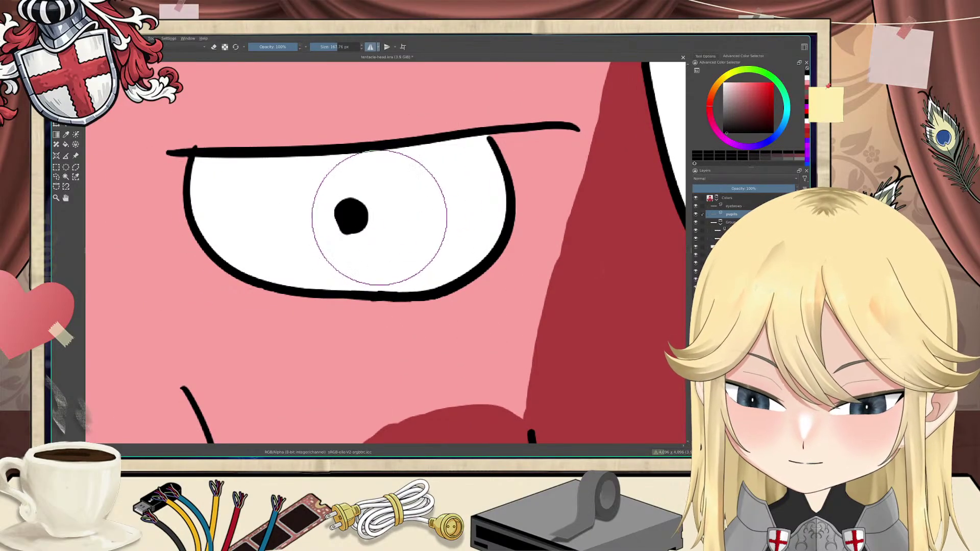
pyautogui.moveTo(364, 217); pyautogui.dragTo(352, 215)
pyautogui.press('e')
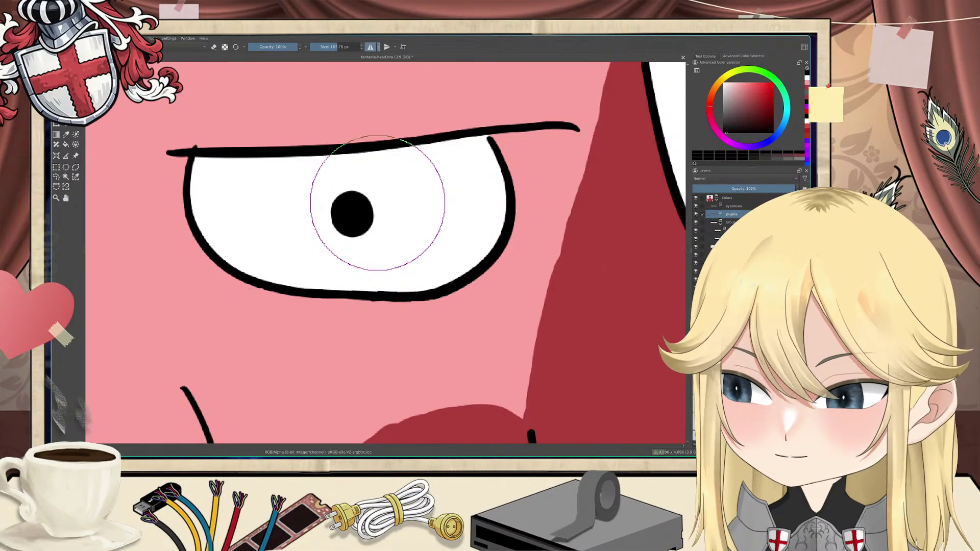
pyautogui.scroll(-10, 378, 202)
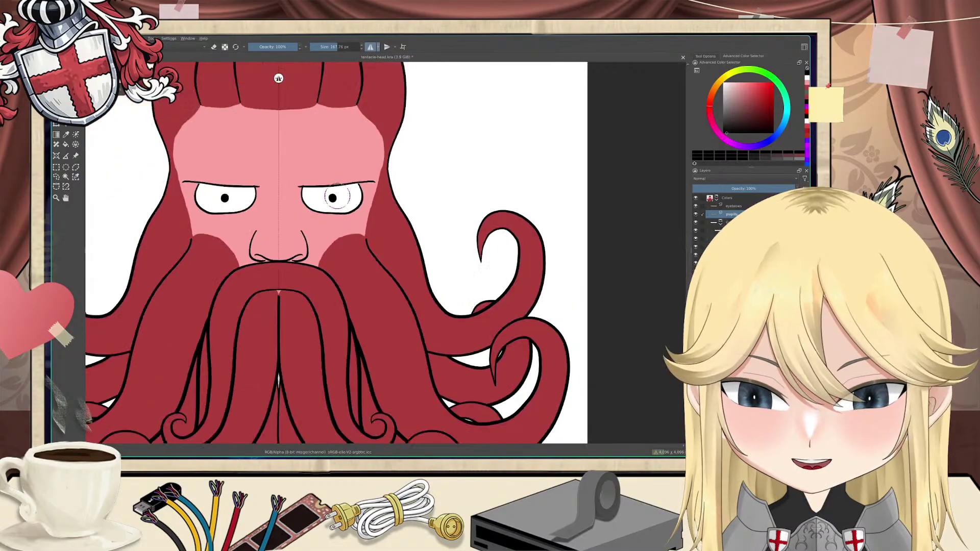
pyautogui.moveTo(292, 199); pyautogui.dragTo(371, 245)
pyautogui.moveTo(384, 277); pyautogui.dragTo(424, 176)
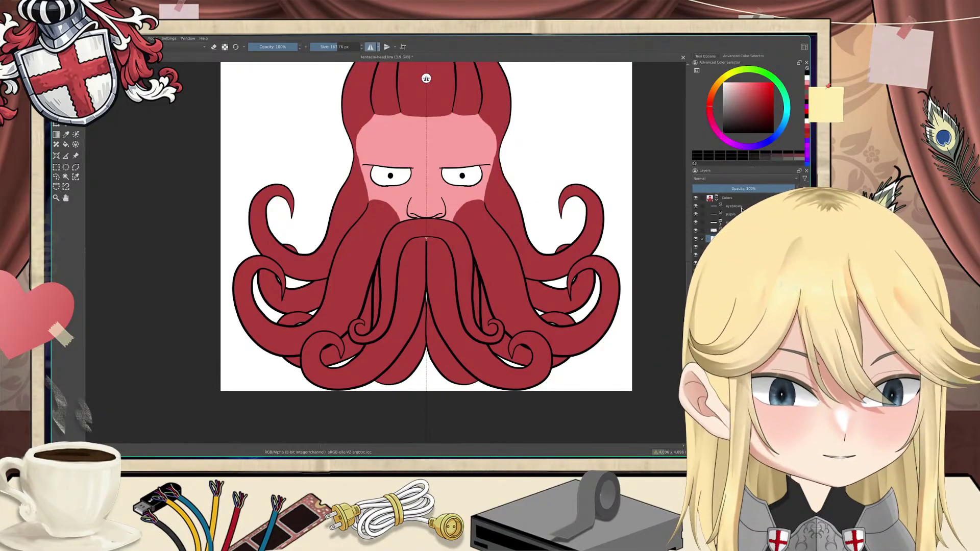
pyautogui.moveTo(551, 191); pyautogui.dragTo(533, 238)
pyautogui.scroll(-1, 532, 236)
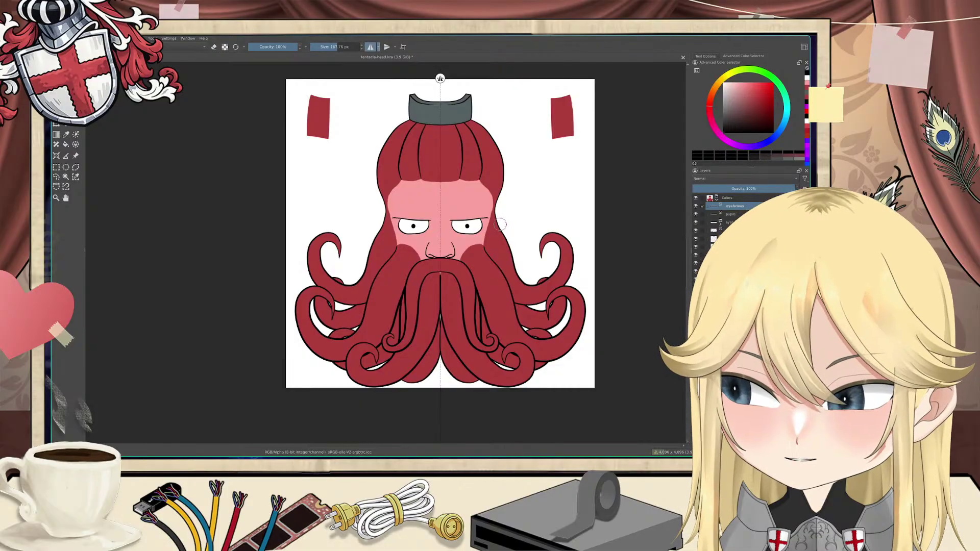
pyautogui.moveTo(499, 217); pyautogui.dragTo(489, 222)
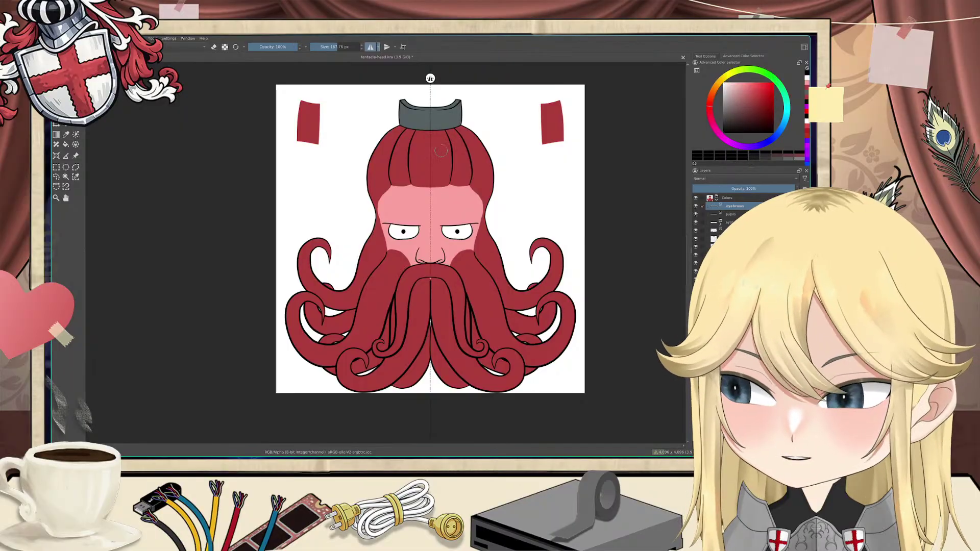
pyautogui.scroll(2, 432, 210)
pyautogui.moveTo(423, 260); pyautogui.dragTo(428, 210)
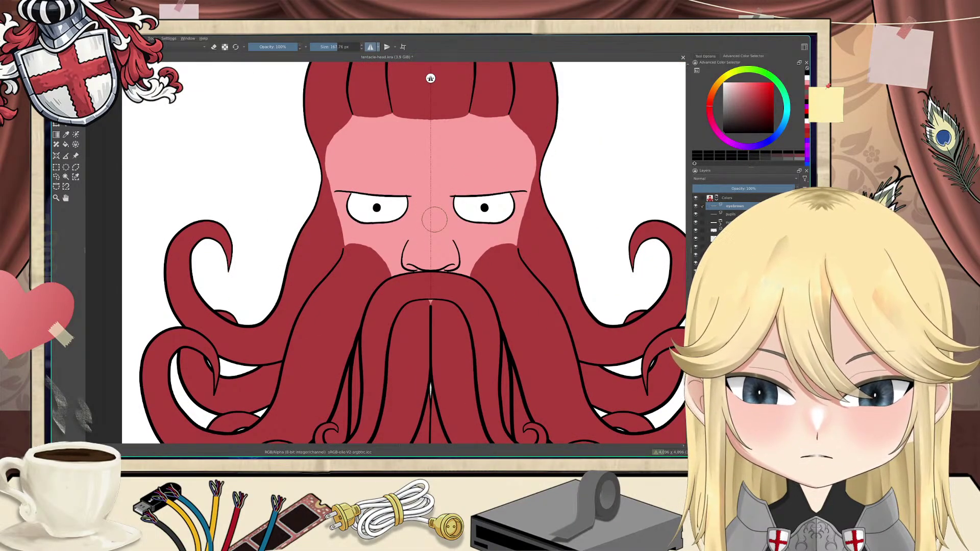
pyautogui.scroll(1, 440, 260)
pyautogui.scroll(1, 440, 261)
pyautogui.scroll(-1, 440, 260)
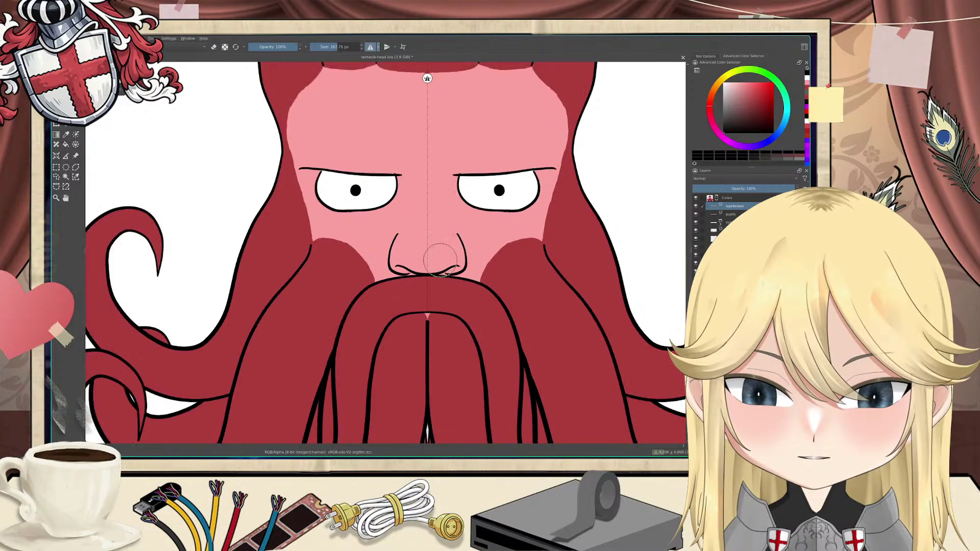
pyautogui.scroll(-1, 441, 260)
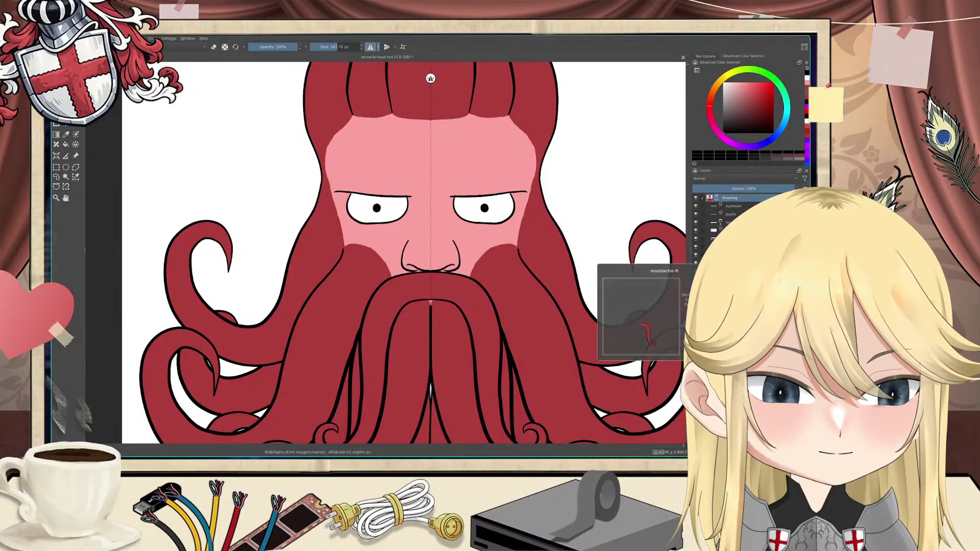
# Step: Try softly erasing the upper inner part of the moustache tentacle just beside the centre line with a large soft eraser
pyautogui.click(729, 254)
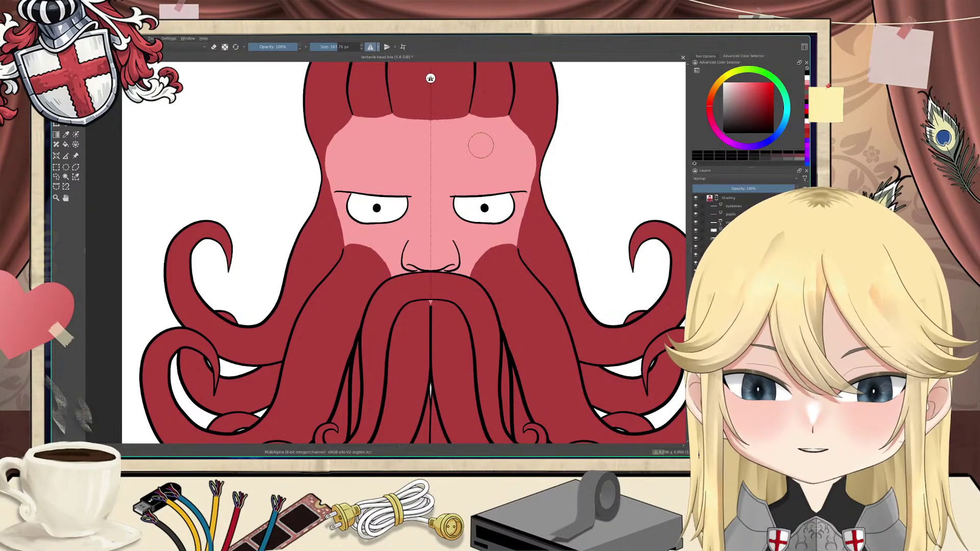
pyautogui.press('e')
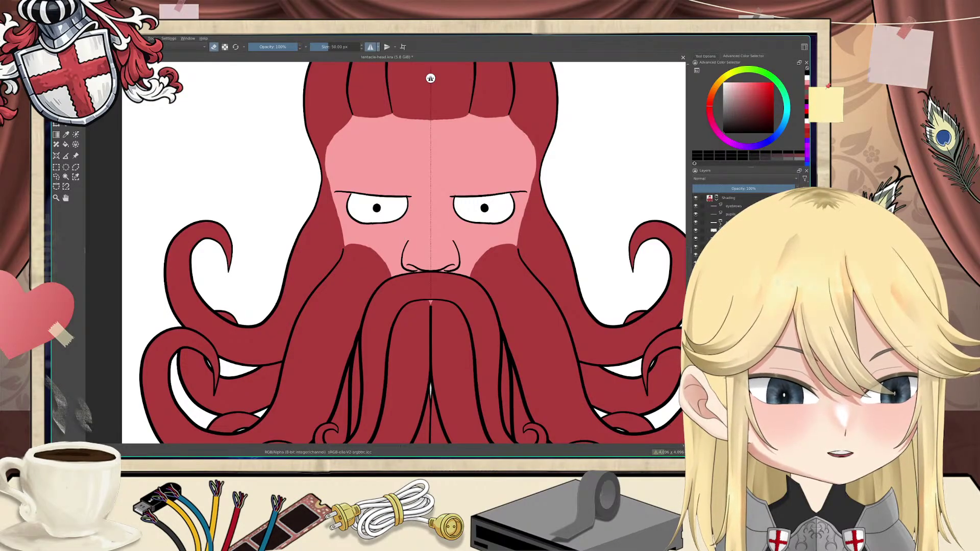
pyautogui.click(729, 357)
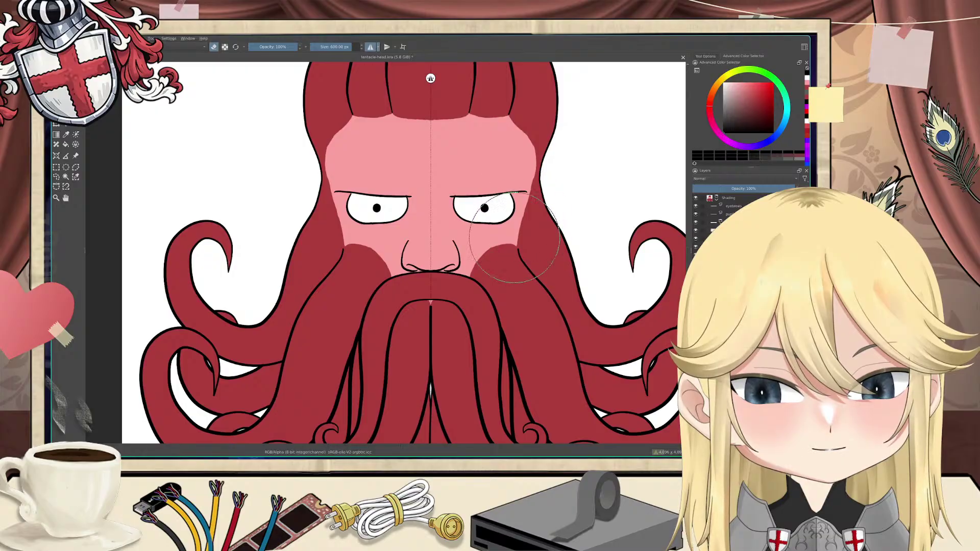
pyautogui.moveTo(452, 290); pyautogui.dragTo(497, 291)
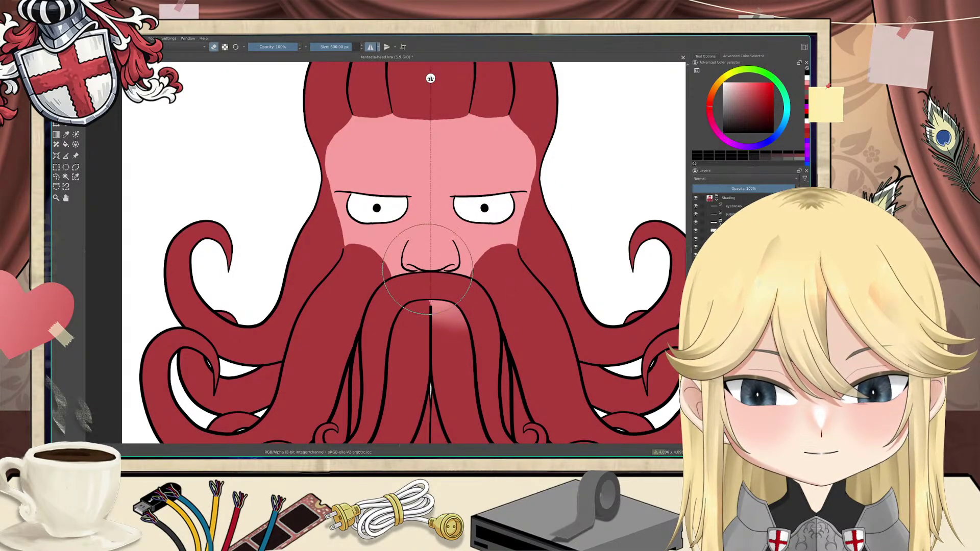
pyautogui.moveTo(442, 283); pyautogui.dragTo(483, 286)
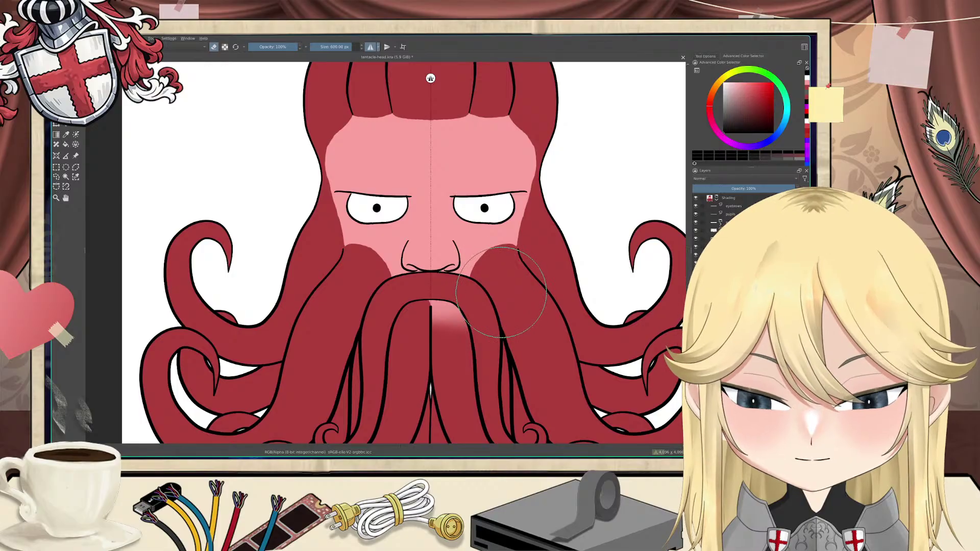
pyautogui.hotkey('ctrl', 'z')
pyautogui.hotkey('ctrl', 'z')
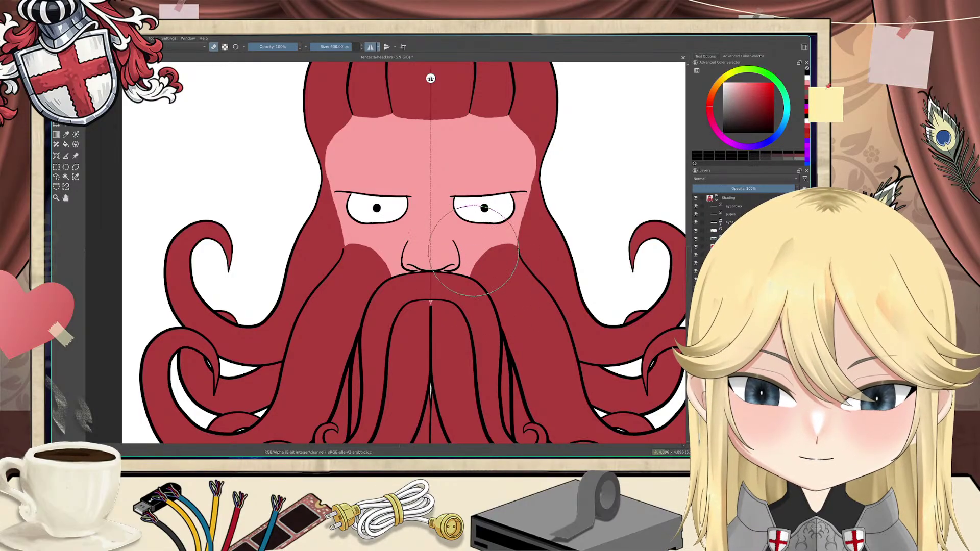
pyautogui.moveTo(477, 289)
pyautogui.mouseDown()
pyautogui.moveTo(437, 259)
pyautogui.moveTo(479, 279)
pyautogui.moveTo(437, 268)
pyautogui.moveTo(471, 277)
pyautogui.moveTo(478, 318)
pyautogui.moveTo(469, 316)
pyautogui.moveTo(472, 288)
pyautogui.moveTo(468, 304)
pyautogui.moveTo(433, 276)
pyautogui.mouseUp()
pyautogui.hotkey('ctrl', 'z')
pyautogui.hotkey('ctrl', 'z')
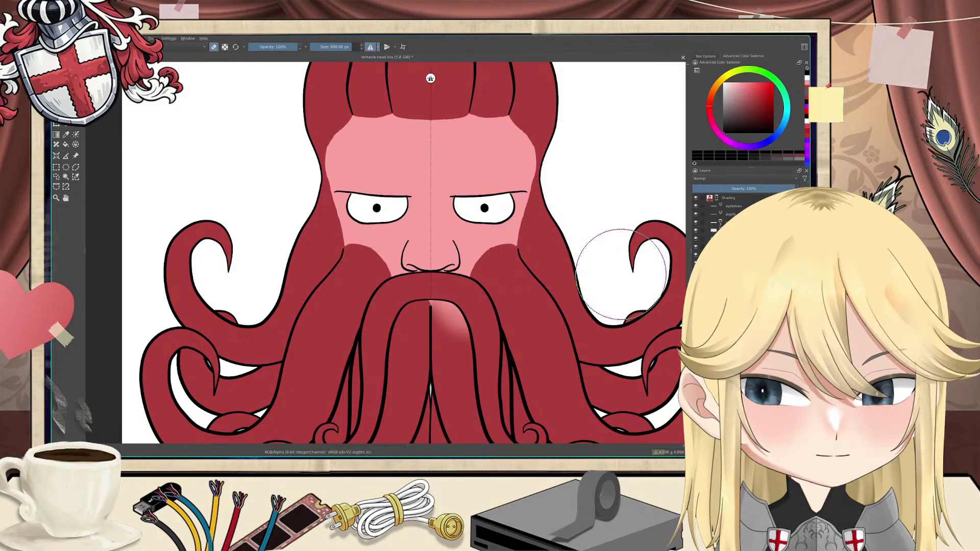
# Step: Try fading the beard tentacle and head side beside one cheek into the pink face with the large soft eraser
pyautogui.moveTo(488, 245)
pyautogui.mouseDown()
pyautogui.moveTo(474, 266)
pyautogui.moveTo(481, 237)
pyautogui.moveTo(466, 256)
pyautogui.mouseUp()
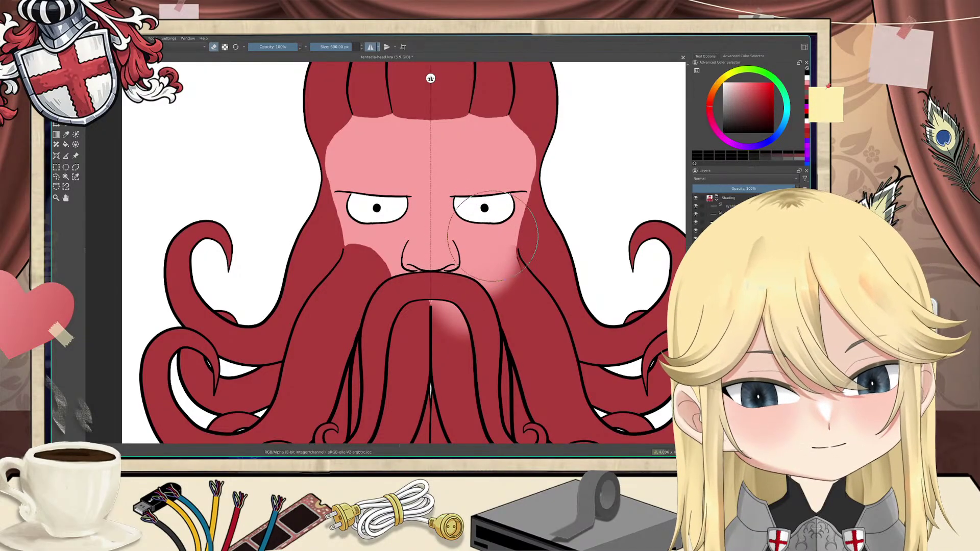
pyautogui.hotkey('ctrl', 'z')
pyautogui.hotkey('ctrl', 'z')
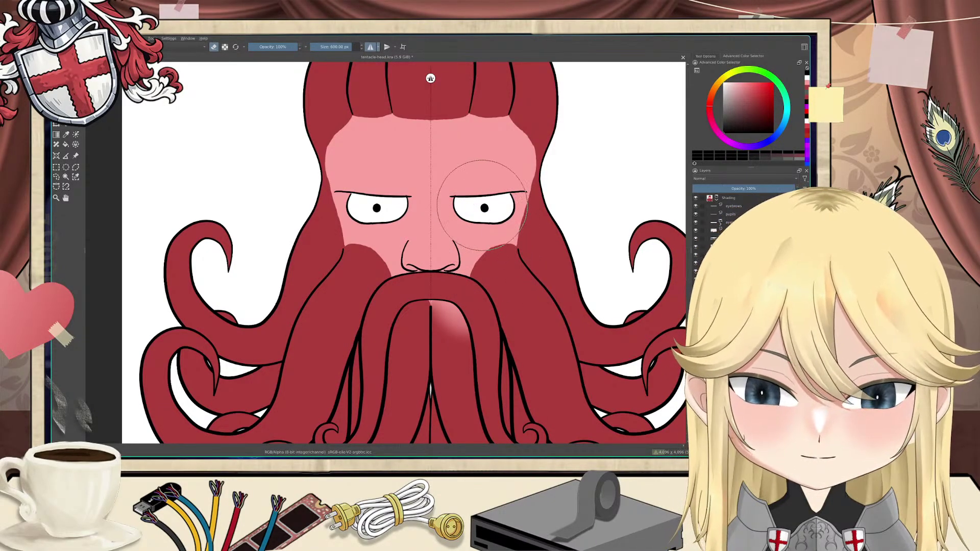
pyautogui.moveTo(482, 205)
pyautogui.mouseDown()
pyautogui.moveTo(469, 237)
pyautogui.moveTo(501, 224)
pyautogui.moveTo(460, 271)
pyautogui.moveTo(477, 250)
pyautogui.mouseUp()
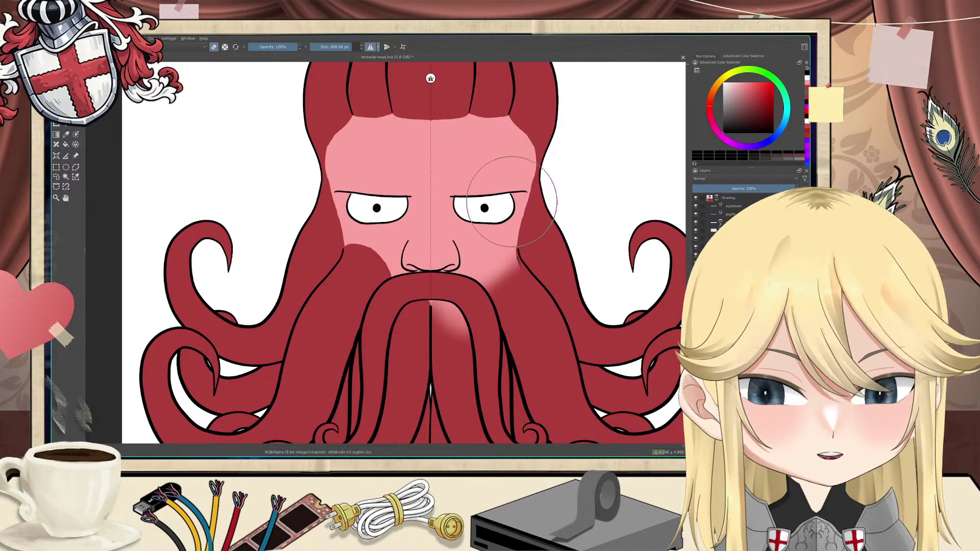
pyautogui.moveTo(509, 191)
pyautogui.mouseDown()
pyautogui.moveTo(513, 213)
pyautogui.moveTo(511, 196)
pyautogui.moveTo(495, 226)
pyautogui.mouseUp()
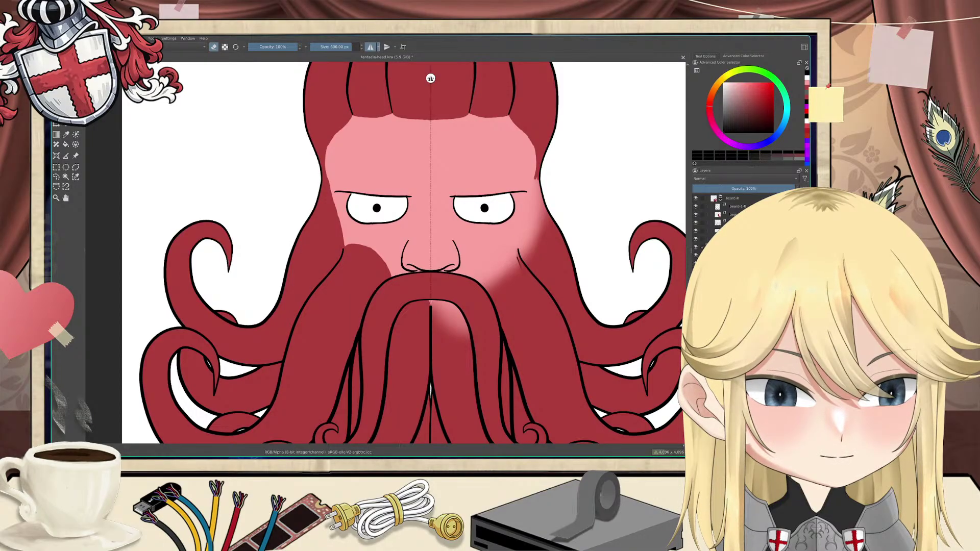
pyautogui.moveTo(510, 227)
pyautogui.mouseDown()
pyautogui.moveTo(503, 218)
pyautogui.moveTo(501, 241)
pyautogui.mouseUp()
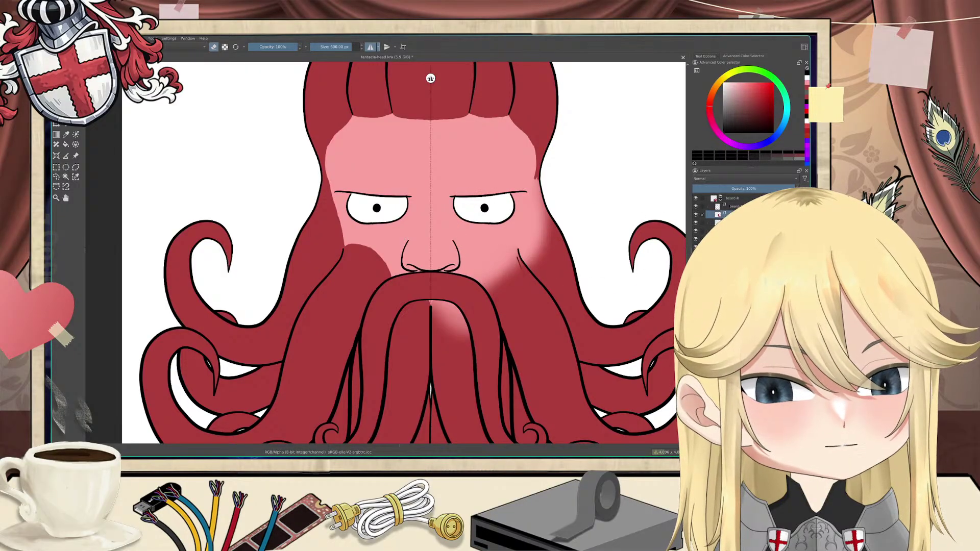
# Step: Try another soft erasure beside the cheek on a lower beard-R layer and undo it
pyautogui.click(731, 230)
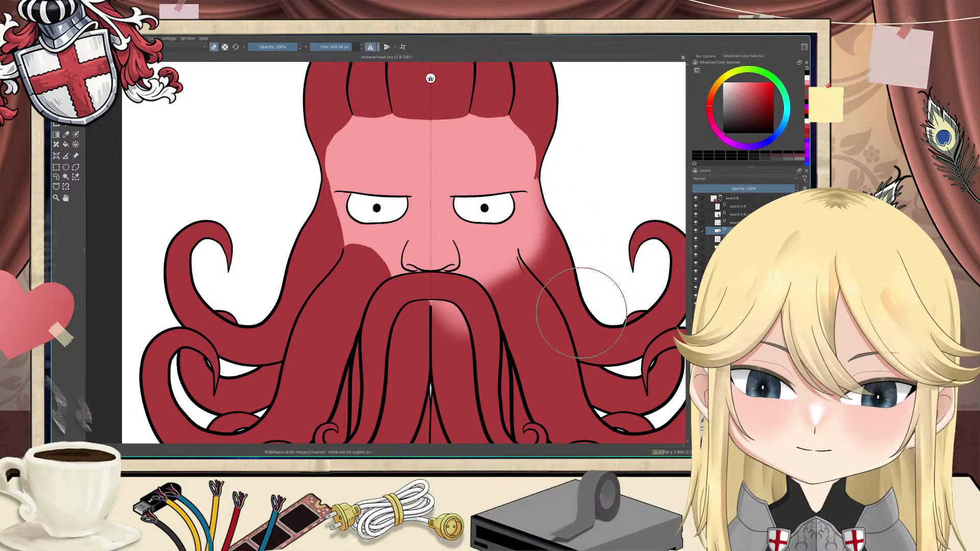
pyautogui.scroll(-5, 581, 313)
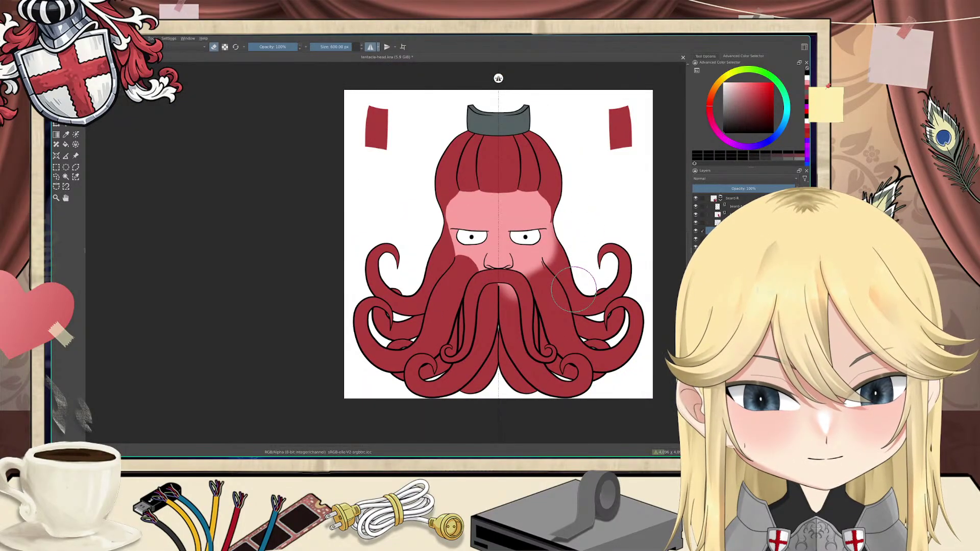
pyautogui.scroll(4, 573, 289)
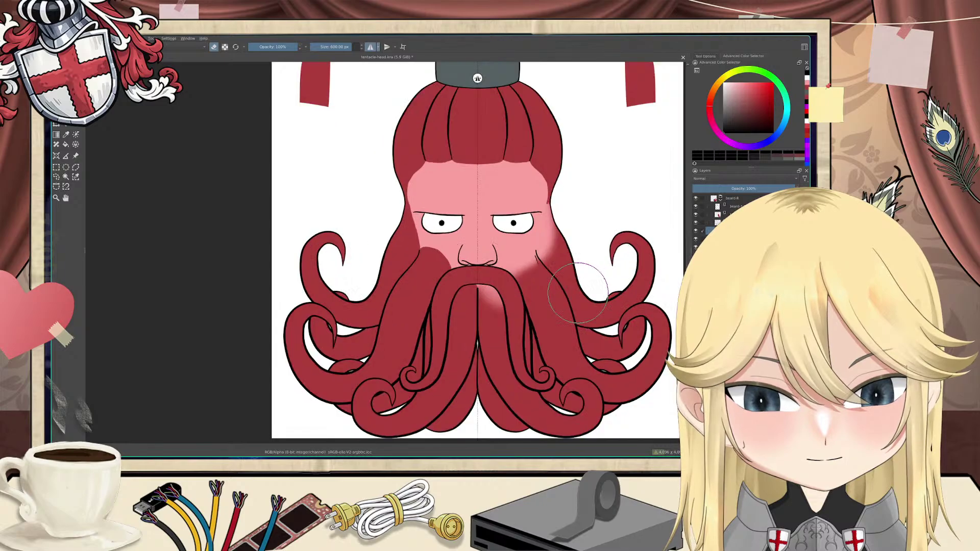
pyautogui.moveTo(536, 240)
pyautogui.mouseDown()
pyautogui.moveTo(519, 262)
pyautogui.moveTo(508, 258)
pyautogui.moveTo(519, 283)
pyautogui.moveTo(500, 269)
pyautogui.moveTo(515, 286)
pyautogui.mouseUp()
pyautogui.hotkey('ctrl', 'z')
pyautogui.hotkey('ctrl', 'z')
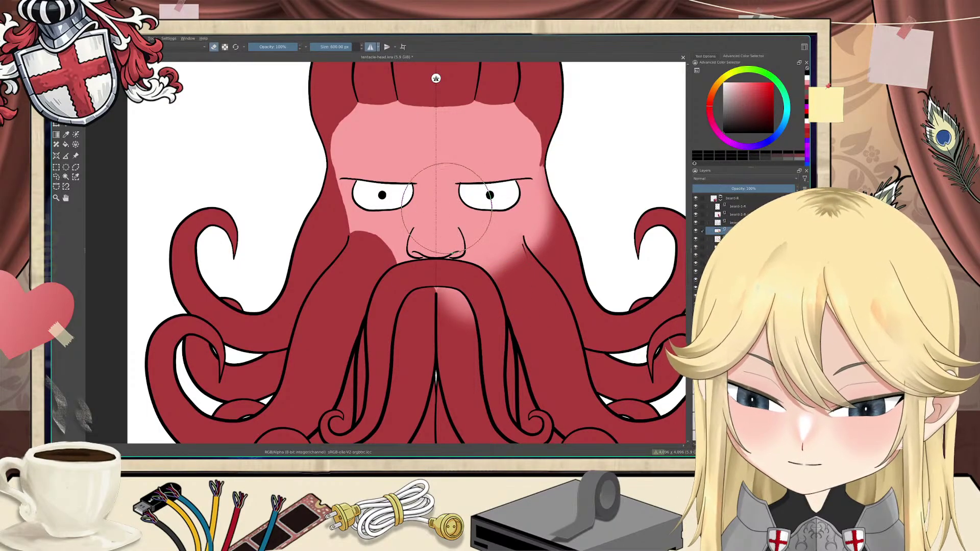
# Step: Try airbrushing the face's light pink over the beard roots on both sides, and undo it together with the earlier soft erasures
pyautogui.keyDown('ctrl'); pyautogui.click(453, 154); pyautogui.keyUp('ctrl')
pyautogui.moveTo(502, 256)
pyautogui.mouseDown()
pyautogui.moveTo(511, 279)
pyautogui.moveTo(483, 253)
pyautogui.moveTo(507, 275)
pyautogui.moveTo(498, 267)
pyautogui.moveTo(541, 360)
pyautogui.moveTo(528, 293)
pyautogui.moveTo(539, 314)
pyautogui.moveTo(524, 295)
pyautogui.mouseUp()
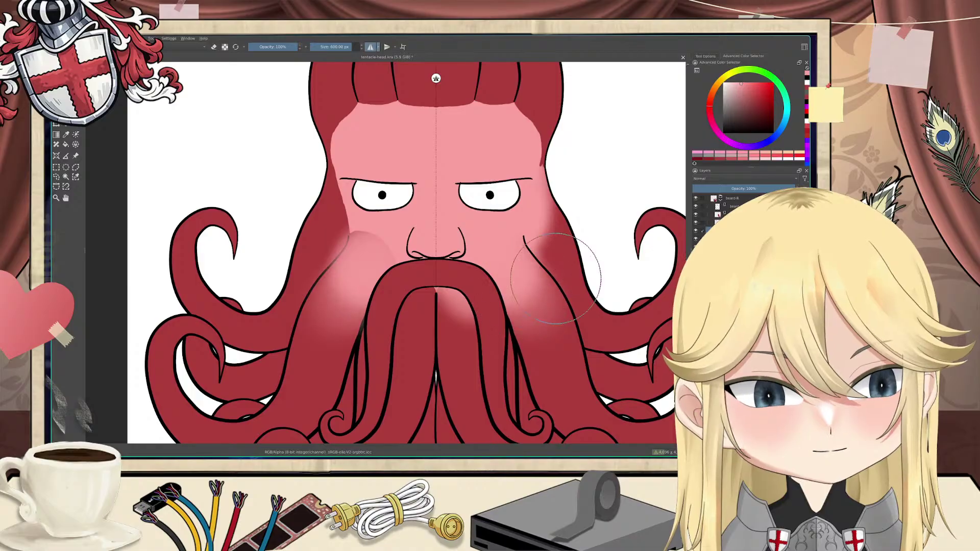
pyautogui.hotkey('ctrl', 'z')
pyautogui.hotkey('ctrl', 'z')
pyautogui.hotkey('ctrl', 'z')
pyautogui.hotkey('ctrl', 'z')
pyautogui.hotkey('ctrl', 'z')
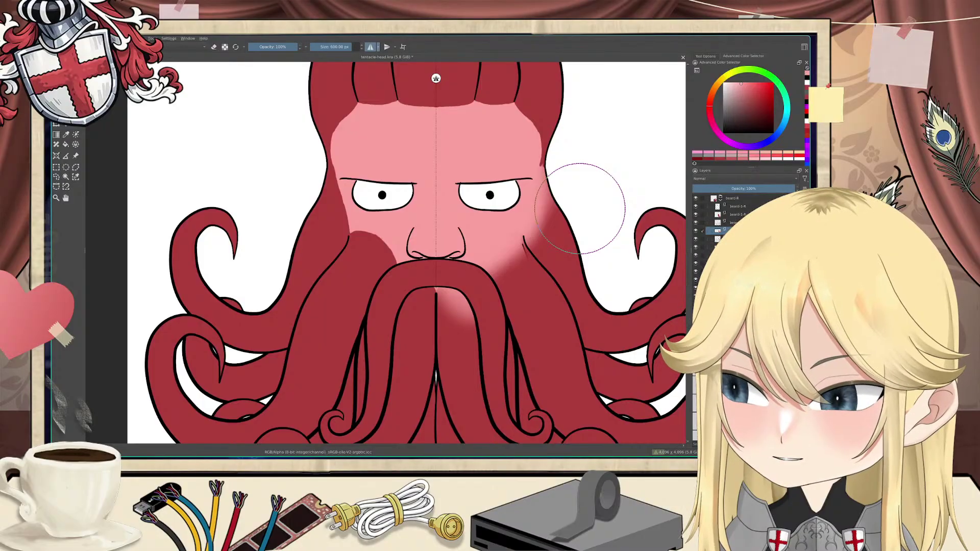
pyautogui.hotkey('ctrl', 'z')
pyautogui.hotkey('ctrl', 'z')
pyautogui.hotkey('ctrl', 'z')
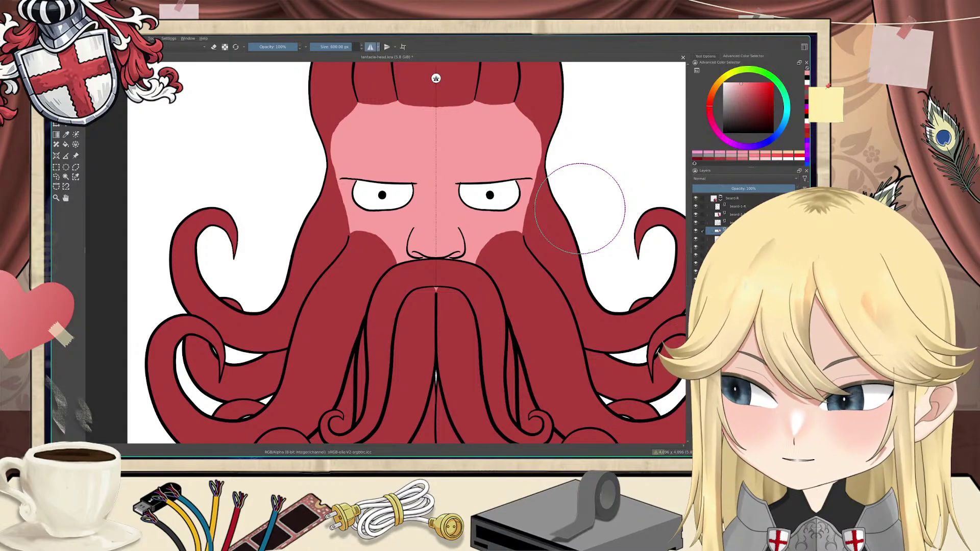
# Step: Try blending the face into the beard with mirrored soft light pink strokes along both cheeks, and undo them
pyautogui.moveTo(478, 245)
pyautogui.mouseDown()
pyautogui.moveTo(467, 216)
pyautogui.moveTo(458, 245)
pyautogui.moveTo(469, 217)
pyautogui.moveTo(491, 218)
pyautogui.moveTo(461, 246)
pyautogui.moveTo(506, 192)
pyautogui.mouseUp()
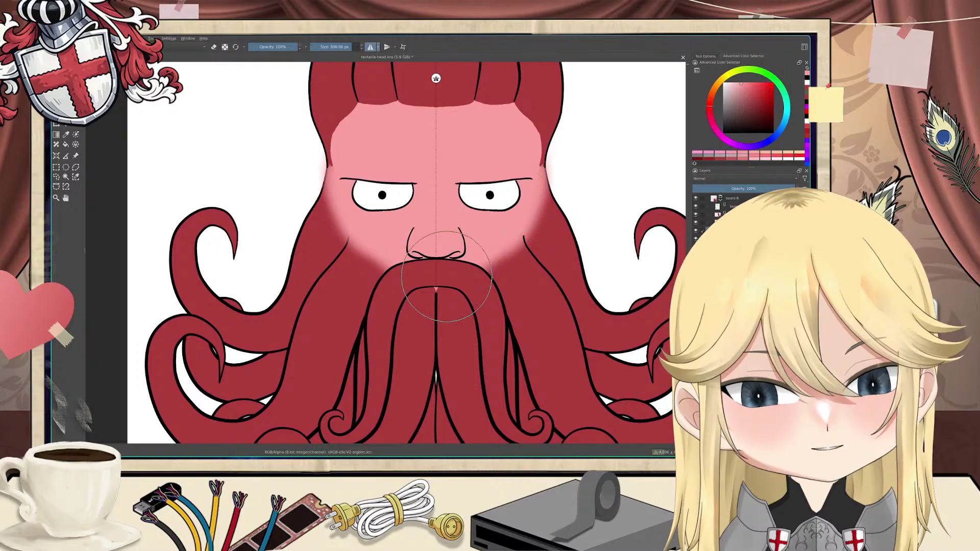
pyautogui.hotkey('ctrl', 'z')
pyautogui.hotkey('ctrl', 'z')
pyautogui.hotkey('ctrl', 'z')
pyautogui.hotkey('ctrl', 'z')
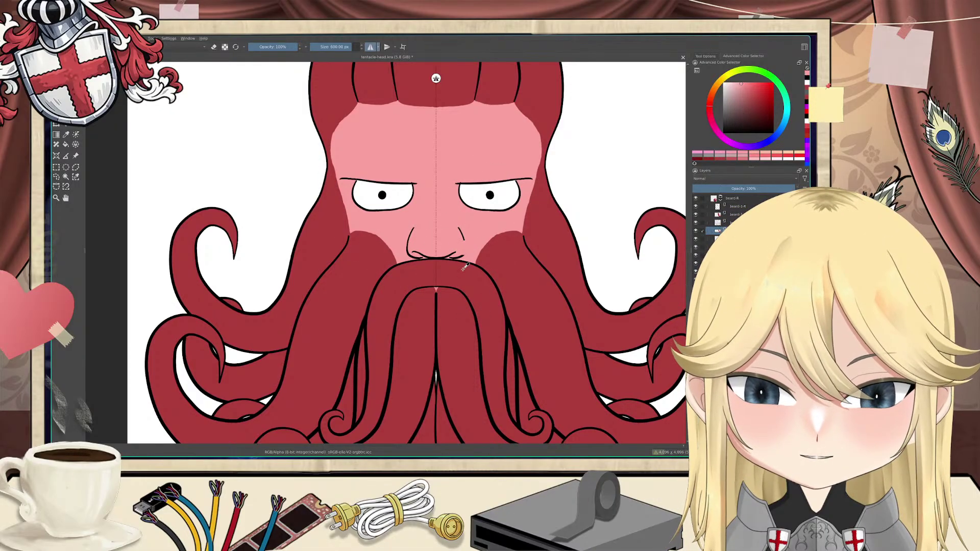
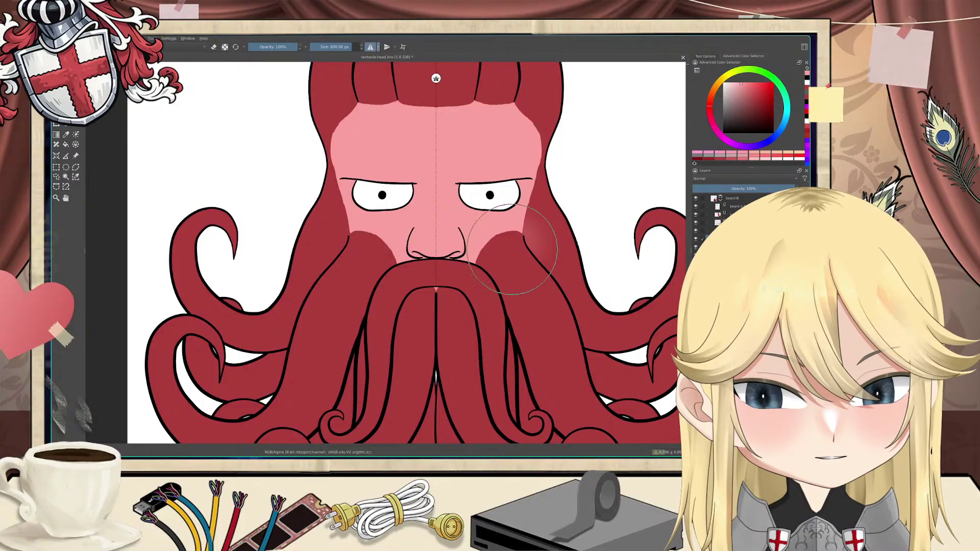
# Step: Try brushing light pink over the outer beard tentacles on the single R side and undo the strokes
pyautogui.moveTo(500, 219)
pyautogui.mouseDown()
pyautogui.moveTo(521, 194)
pyautogui.moveTo(522, 246)
pyautogui.mouseUp()
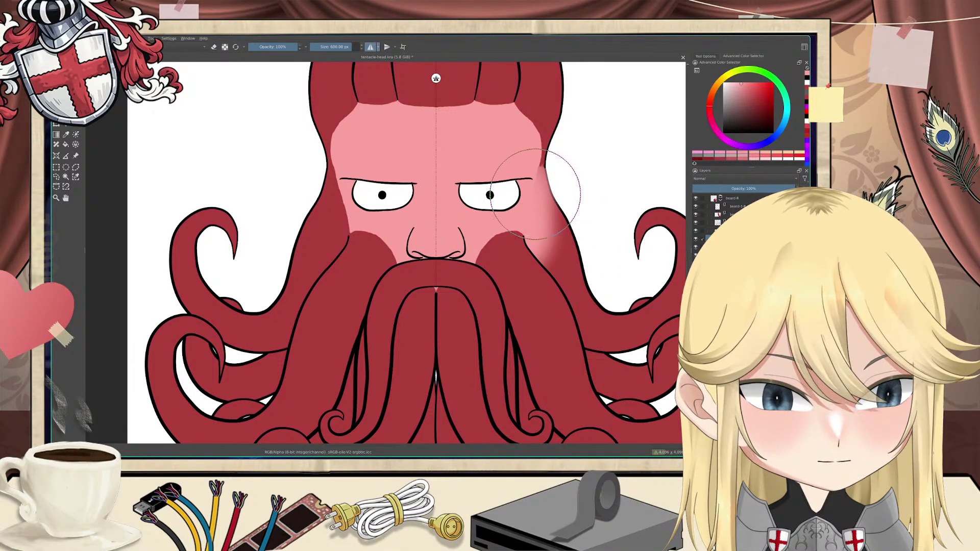
pyautogui.moveTo(534, 201)
pyautogui.mouseDown()
pyautogui.moveTo(535, 244)
pyautogui.moveTo(532, 204)
pyautogui.moveTo(546, 211)
pyautogui.moveTo(522, 225)
pyautogui.moveTo(529, 200)
pyautogui.moveTo(561, 228)
pyautogui.moveTo(609, 309)
pyautogui.moveTo(641, 323)
pyautogui.moveTo(670, 288)
pyautogui.moveTo(632, 344)
pyautogui.moveTo(595, 349)
pyautogui.moveTo(539, 382)
pyautogui.moveTo(440, 360)
pyautogui.moveTo(468, 382)
pyautogui.moveTo(456, 410)
pyautogui.moveTo(442, 366)
pyautogui.mouseUp()
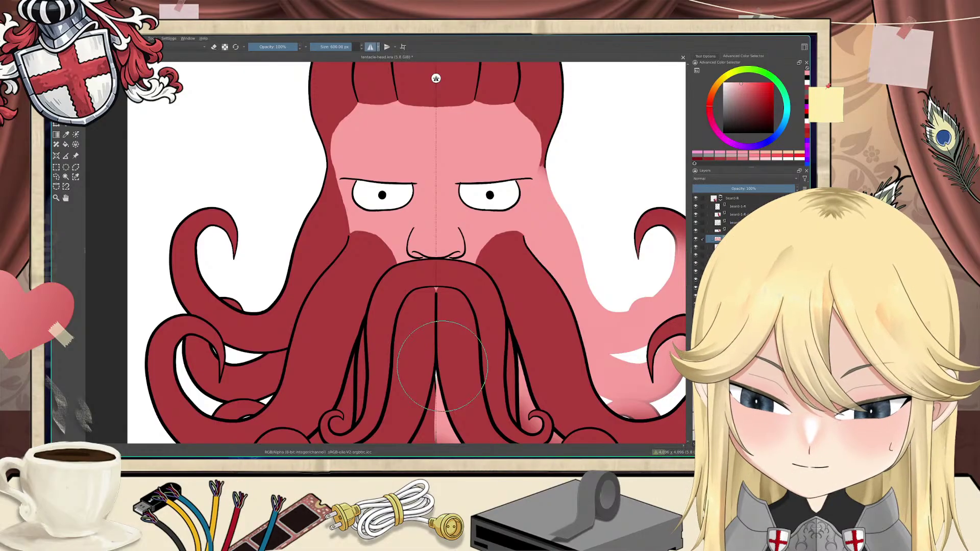
pyautogui.hotkey('ctrl', 'z')
pyautogui.hotkey('ctrl', 'z')
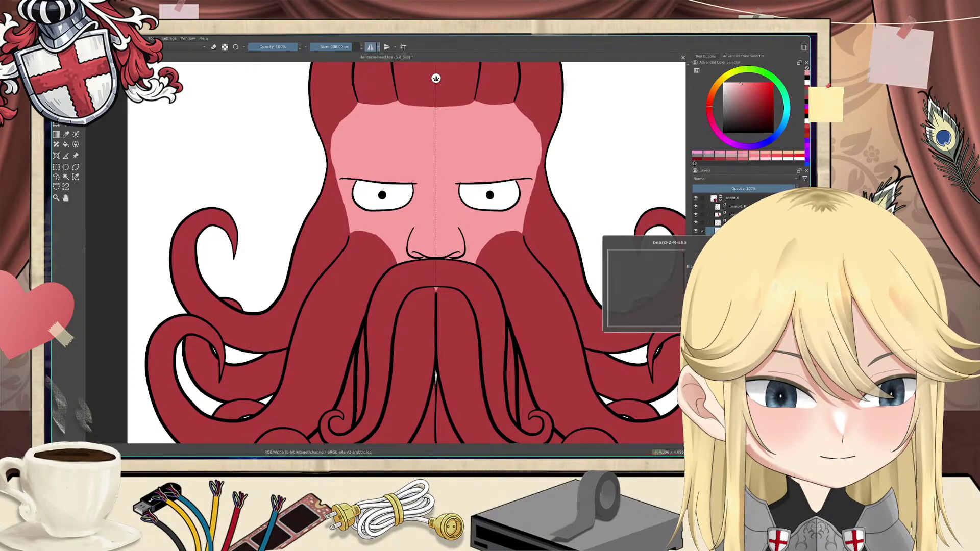
# Step: Select the neighbouring beard-2-R layers and put them into a group of their own
pyautogui.click(738, 222)
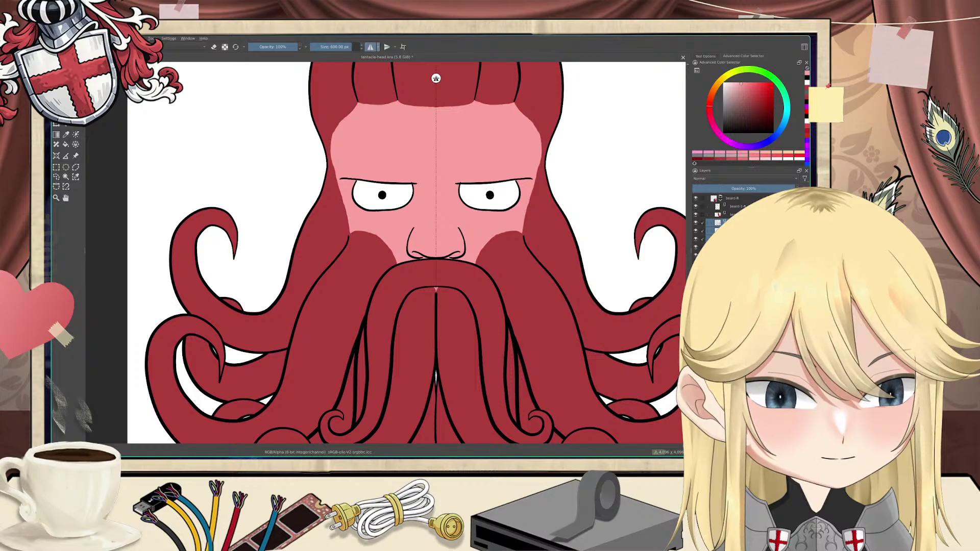
pyautogui.hotkey('ctrl', 'g')
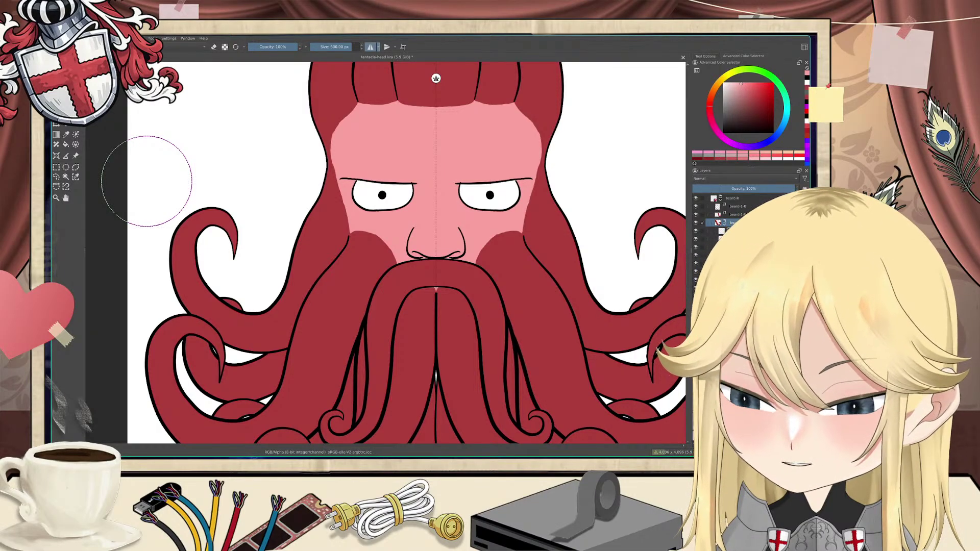
# Step: Open the recent file twitch-banner.kra alongside the tentacle head drawing
pyautogui.press('super+2')
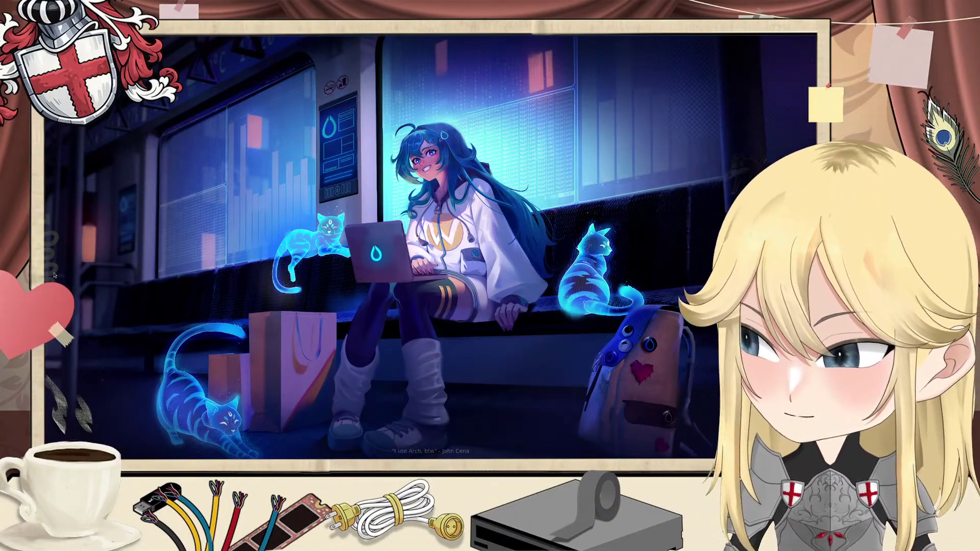
pyautogui.press('super+1')
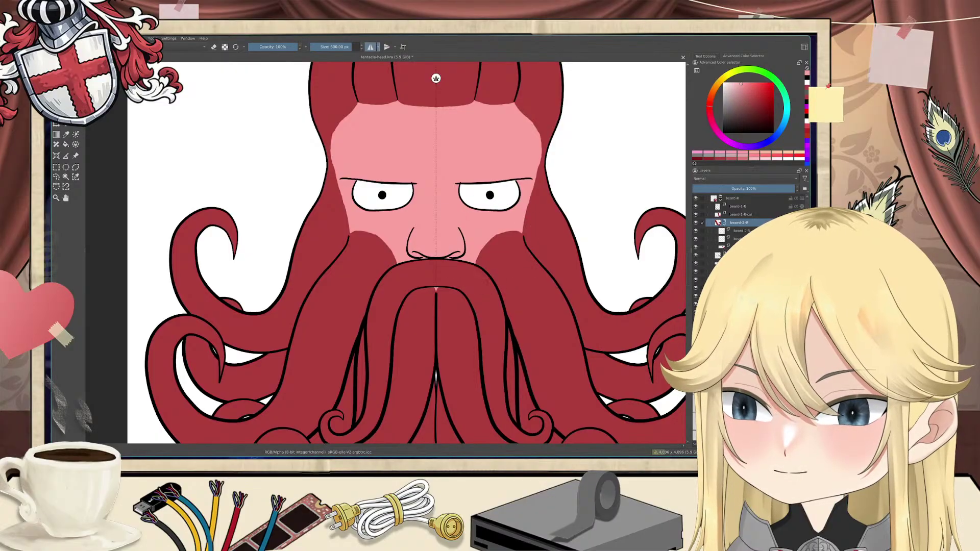
pyautogui.click(57, 38)
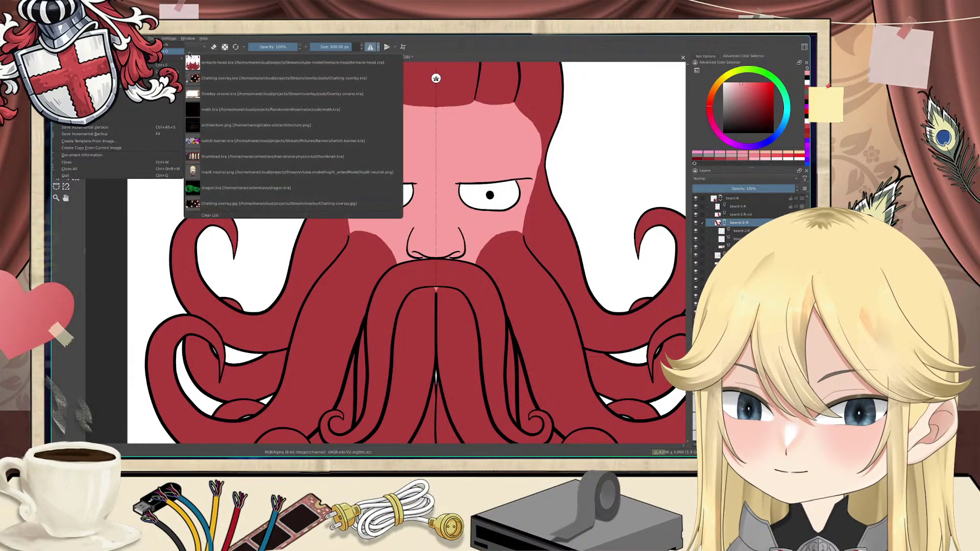
pyautogui.click(219, 141)
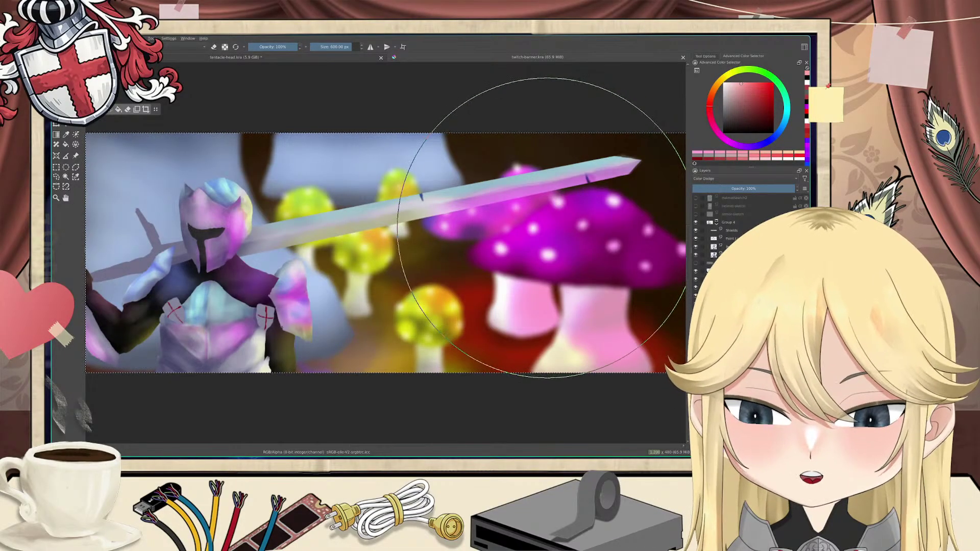
# Step: View the whole twitch-banner.kra painting and return to the tentacle head drawing
pyautogui.scroll(-1, 363, 252)
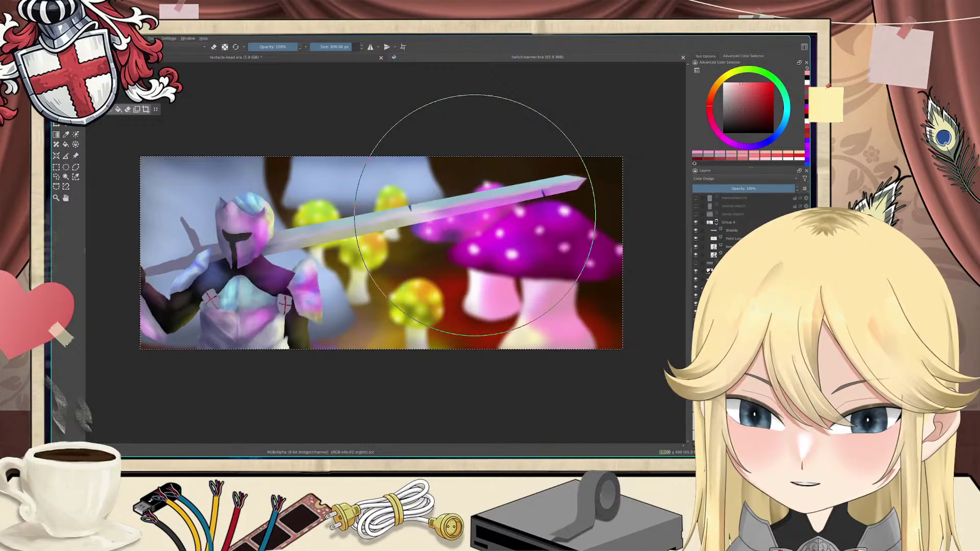
pyautogui.click(249, 58)
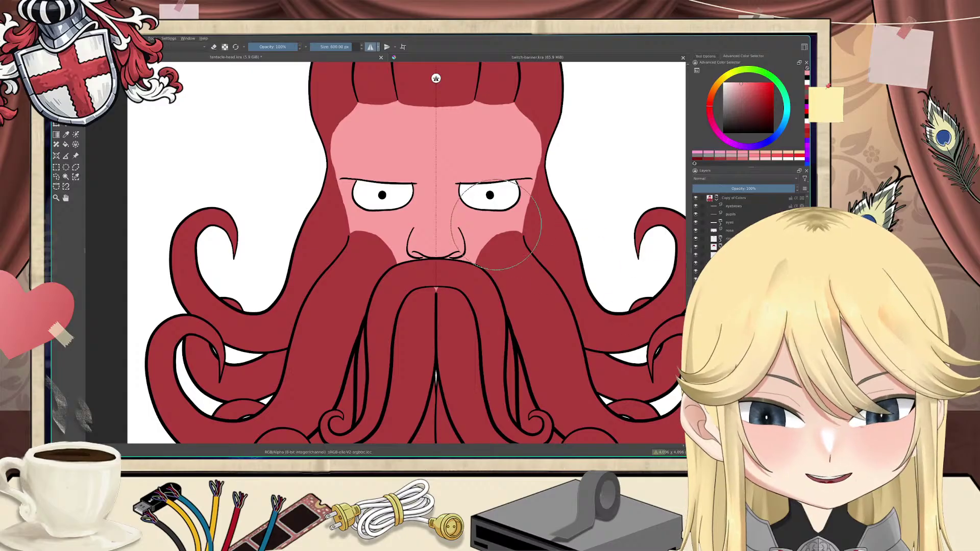
# Step: Brush soft light pink from the cheek beside the nose down the upper length of the inner R-side beard tentacle
pyautogui.moveTo(477, 238)
pyautogui.mouseDown()
pyautogui.moveTo(500, 232)
pyautogui.moveTo(489, 234)
pyautogui.moveTo(492, 221)
pyautogui.moveTo(468, 234)
pyautogui.moveTo(490, 228)
pyautogui.moveTo(493, 263)
pyautogui.moveTo(514, 283)
pyautogui.moveTo(510, 305)
pyautogui.moveTo(515, 284)
pyautogui.moveTo(434, 284)
pyautogui.mouseUp()
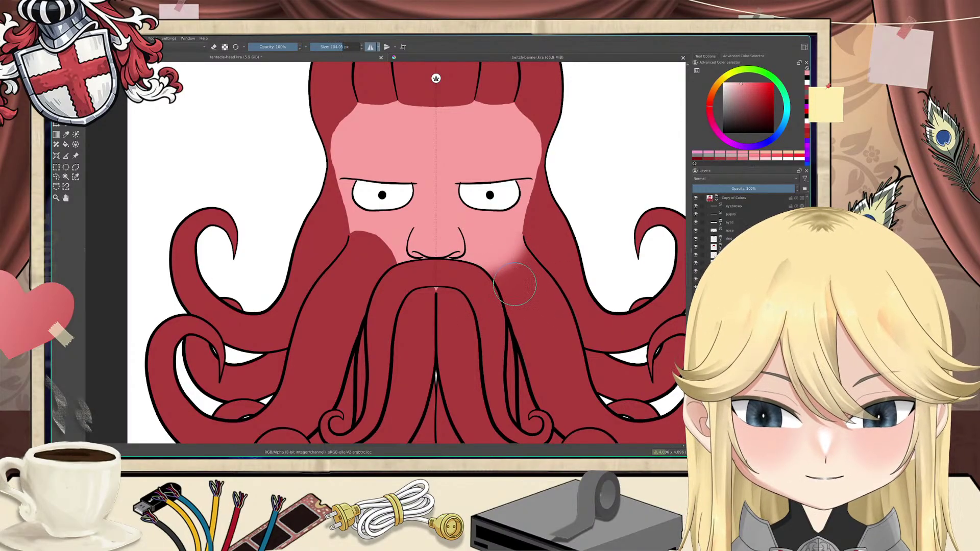
pyautogui.moveTo(494, 252)
pyautogui.mouseDown()
pyautogui.moveTo(533, 300)
pyautogui.moveTo(516, 264)
pyautogui.moveTo(524, 267)
pyautogui.moveTo(546, 299)
pyautogui.moveTo(510, 289)
pyautogui.moveTo(541, 330)
pyautogui.moveTo(532, 301)
pyautogui.moveTo(507, 287)
pyautogui.moveTo(506, 297)
pyautogui.moveTo(505, 267)
pyautogui.moveTo(517, 264)
pyautogui.moveTo(558, 328)
pyautogui.moveTo(520, 263)
pyautogui.moveTo(561, 325)
pyautogui.moveTo(527, 329)
pyautogui.mouseUp()
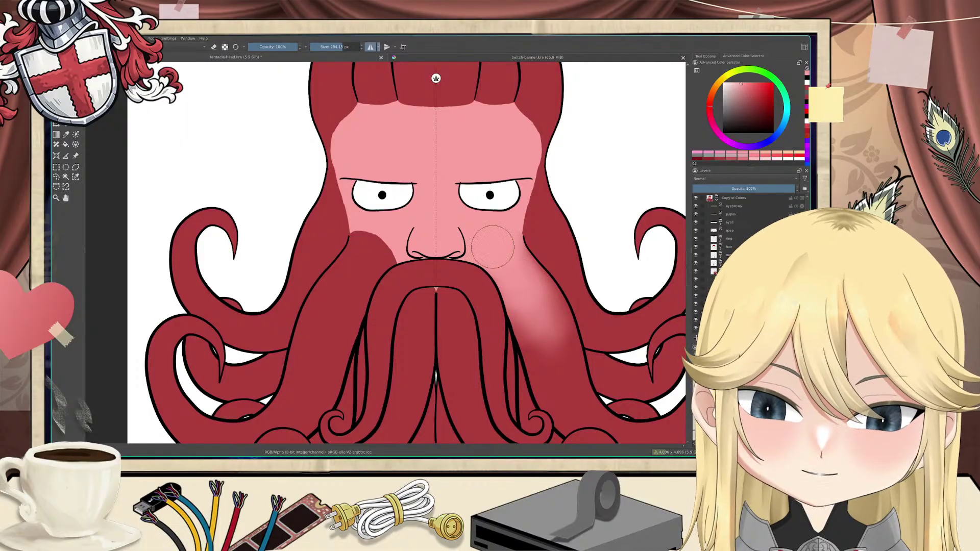
pyautogui.moveTo(519, 275)
pyautogui.mouseDown()
pyautogui.moveTo(527, 272)
pyautogui.moveTo(549, 337)
pyautogui.mouseUp()
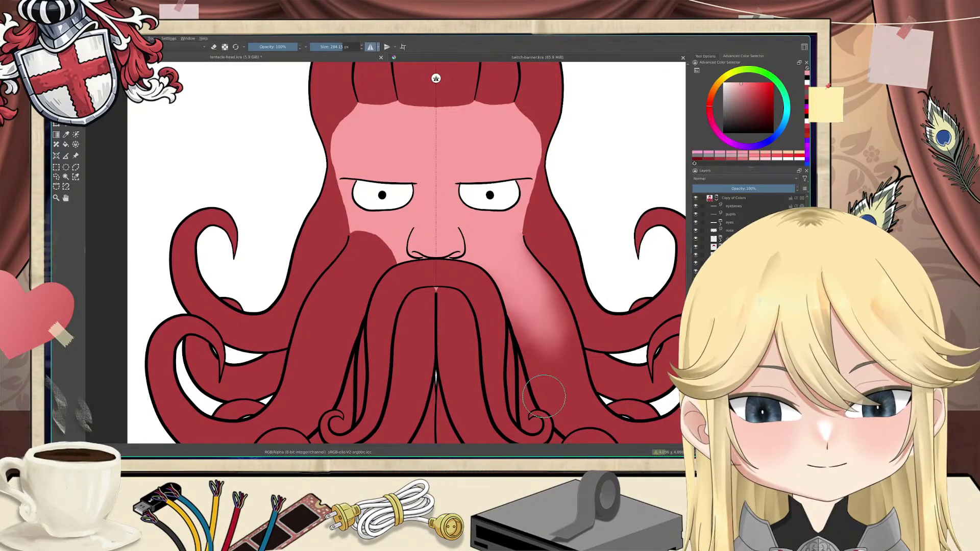
pyautogui.scroll(-2, 520, 321)
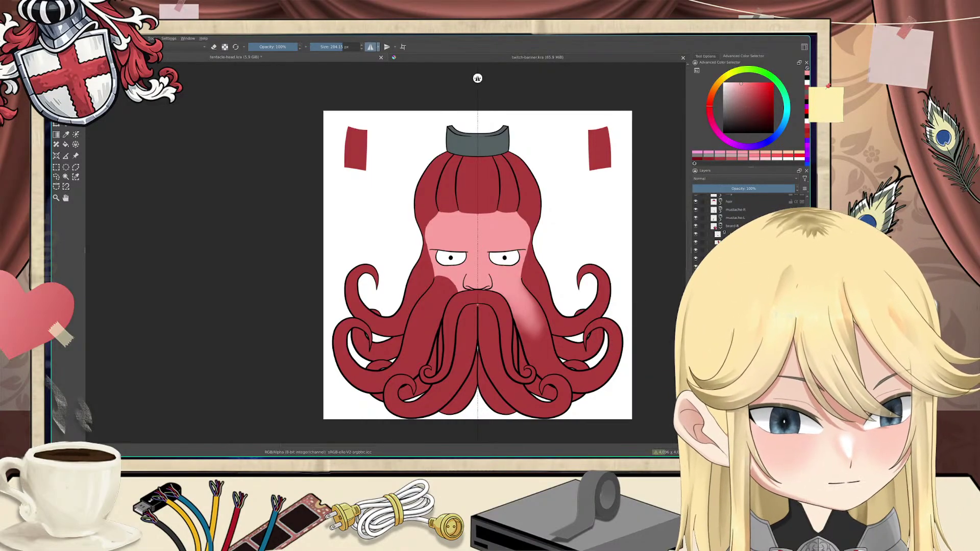
# Step: Select the next R-side beard layer on its own and put it into a group
pyautogui.keyDown('shift'); pyautogui.click(740, 259); pyautogui.keyUp('shift')
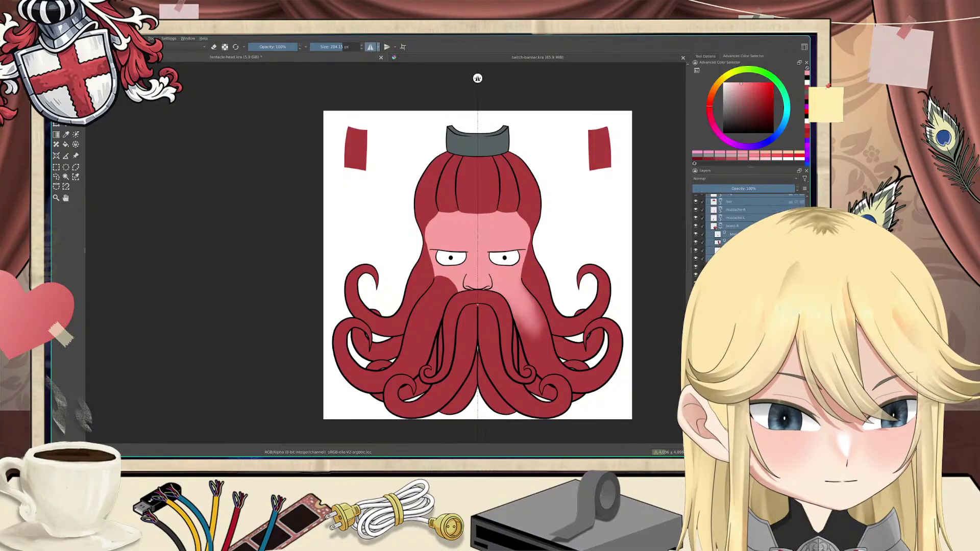
pyautogui.click(739, 267)
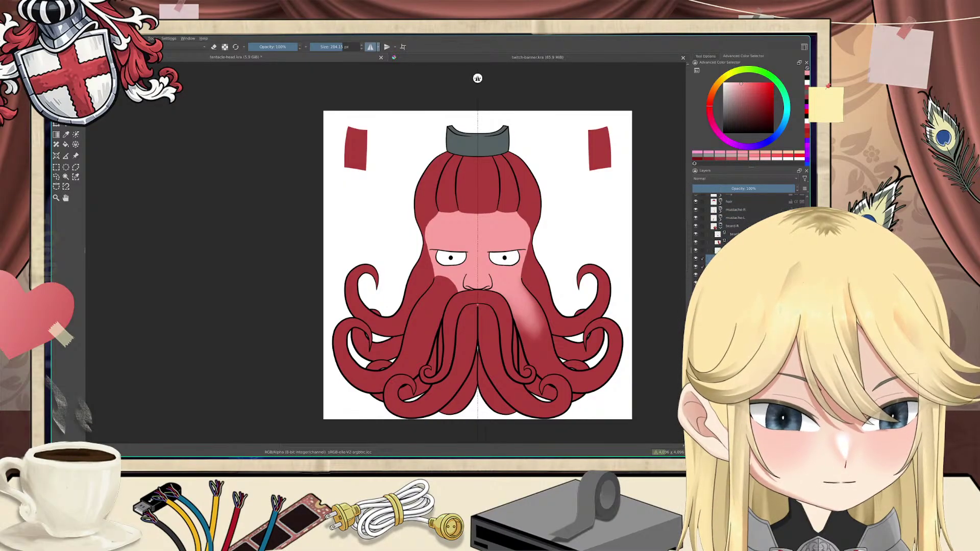
pyautogui.hotkey('ctrl', 'g')
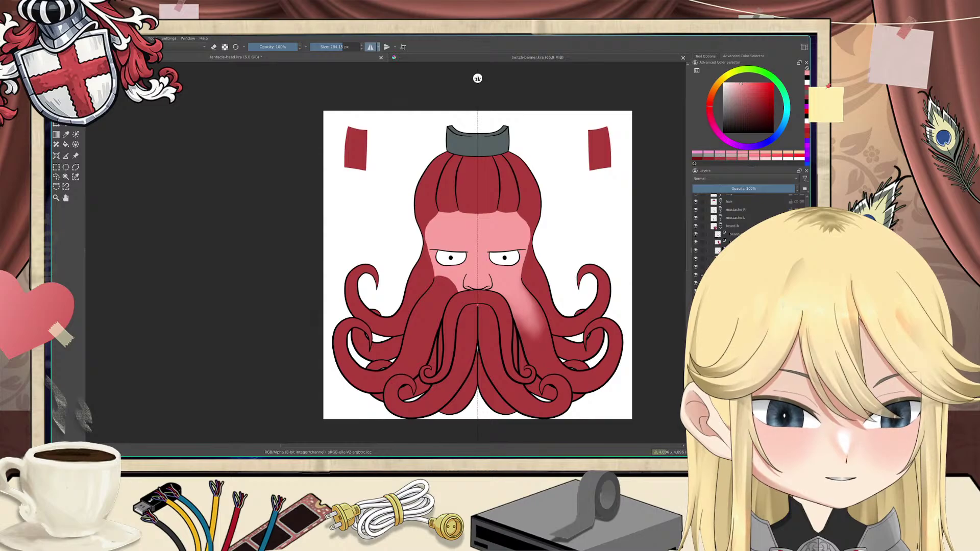
pyautogui.press('F3')
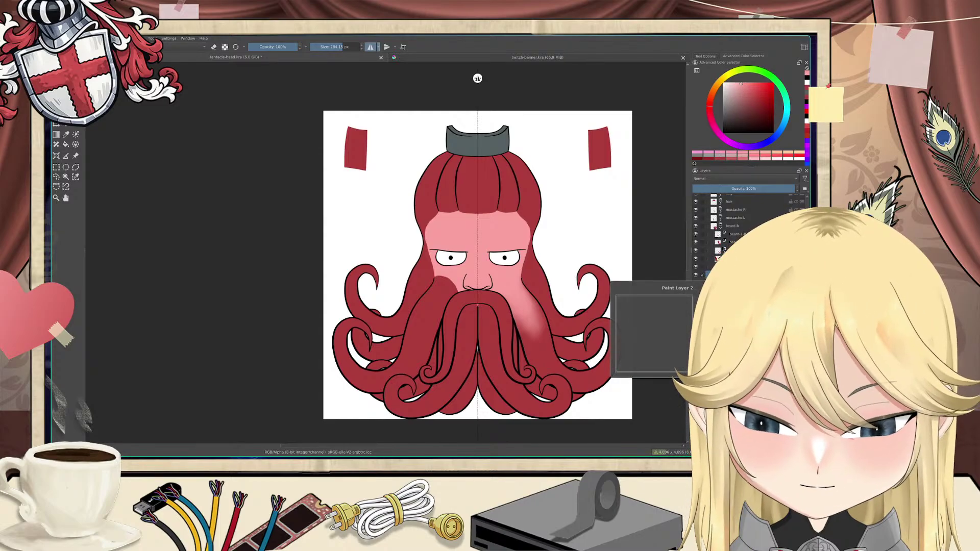
pyautogui.press('Escape')
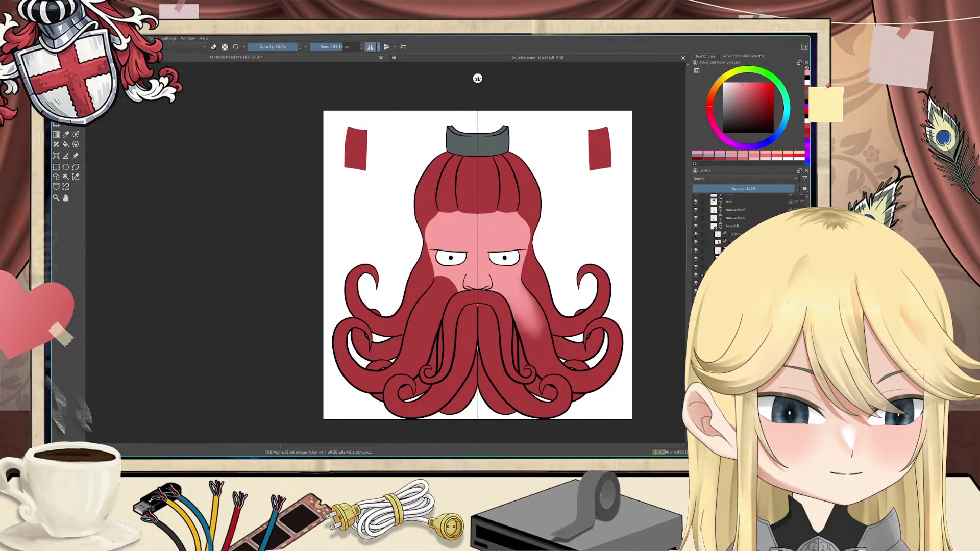
# Step: Brush soft light pink down the outer R-side tentacle beside the face and extend the pink further down the inner tentacle
pyautogui.scroll(2, 544, 273)
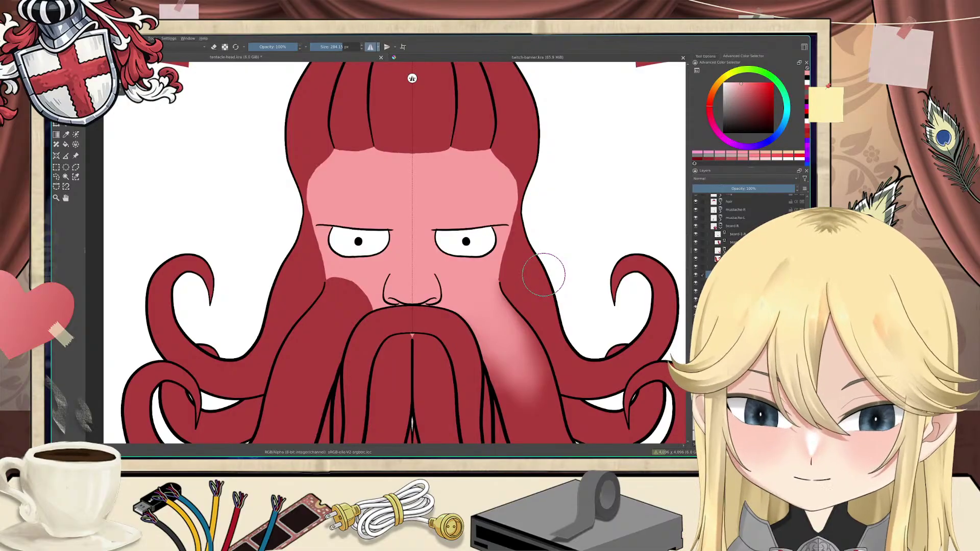
pyautogui.moveTo(517, 217)
pyautogui.mouseDown()
pyautogui.moveTo(494, 263)
pyautogui.moveTo(517, 261)
pyautogui.moveTo(508, 235)
pyautogui.moveTo(528, 287)
pyautogui.moveTo(528, 262)
pyautogui.moveTo(529, 301)
pyautogui.moveTo(516, 269)
pyautogui.moveTo(508, 277)
pyautogui.moveTo(538, 309)
pyautogui.mouseUp()
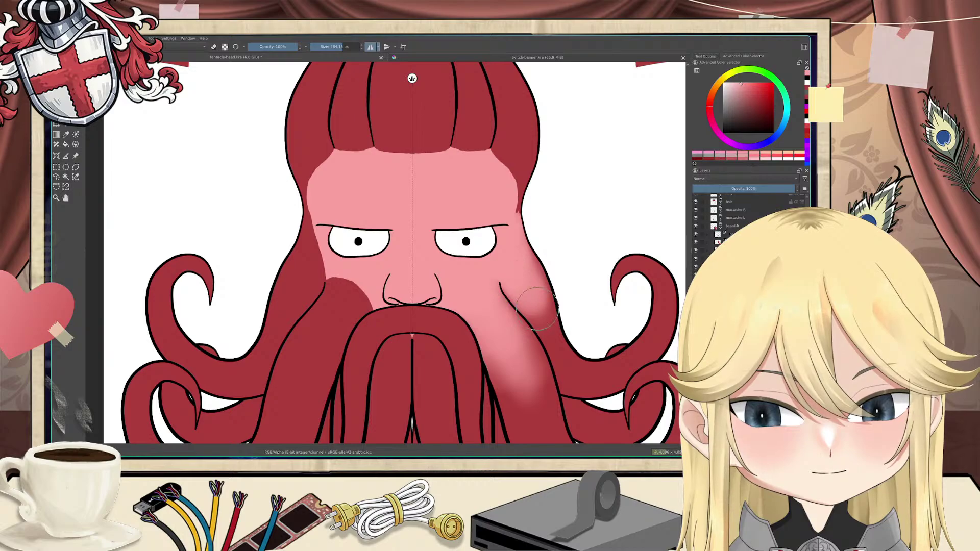
pyautogui.scroll(-2, 494, 275)
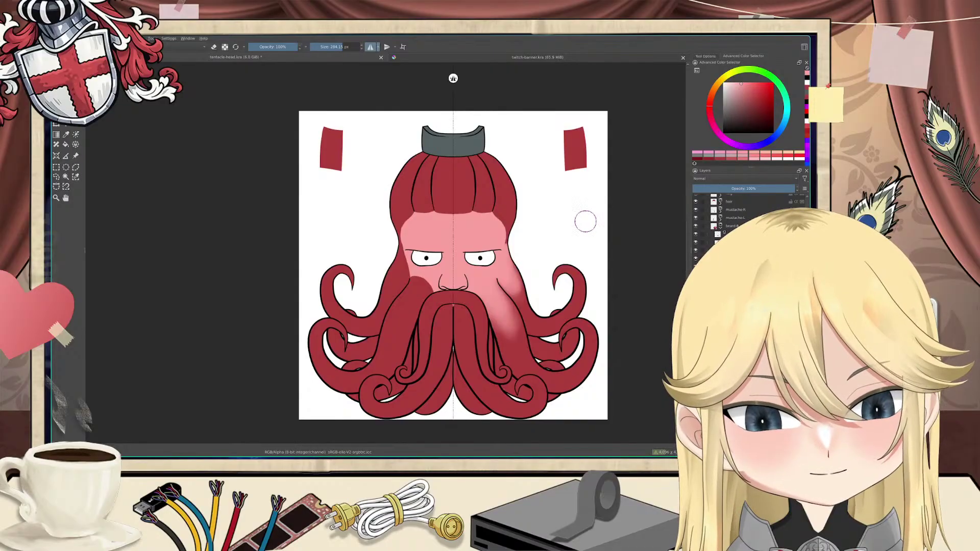
pyautogui.scroll(2, 531, 260)
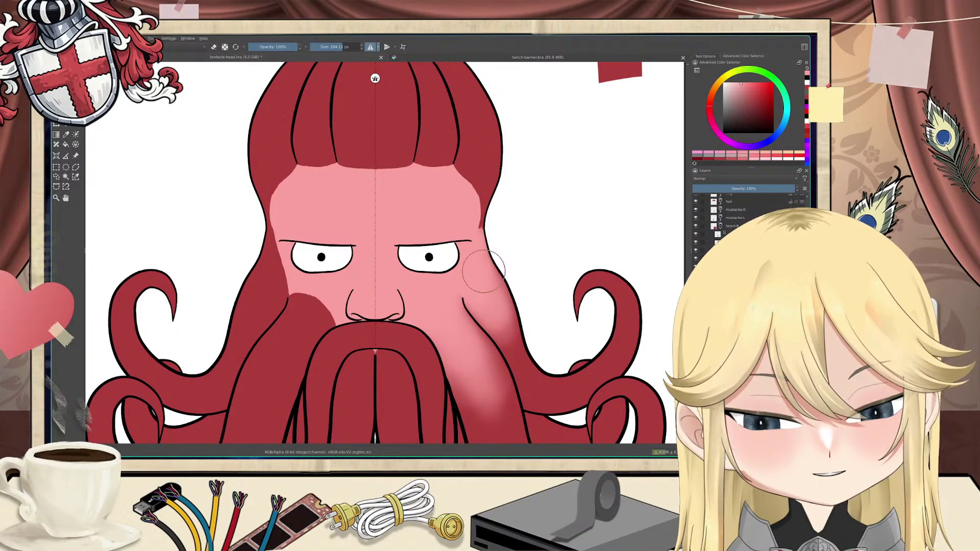
pyautogui.scroll(-2, 465, 323)
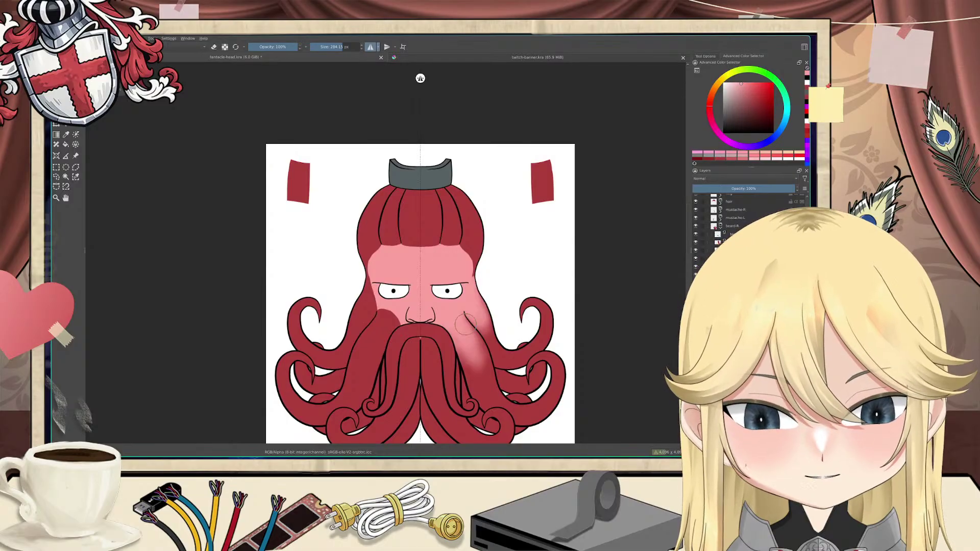
pyautogui.moveTo(383, 361); pyautogui.dragTo(400, 299)
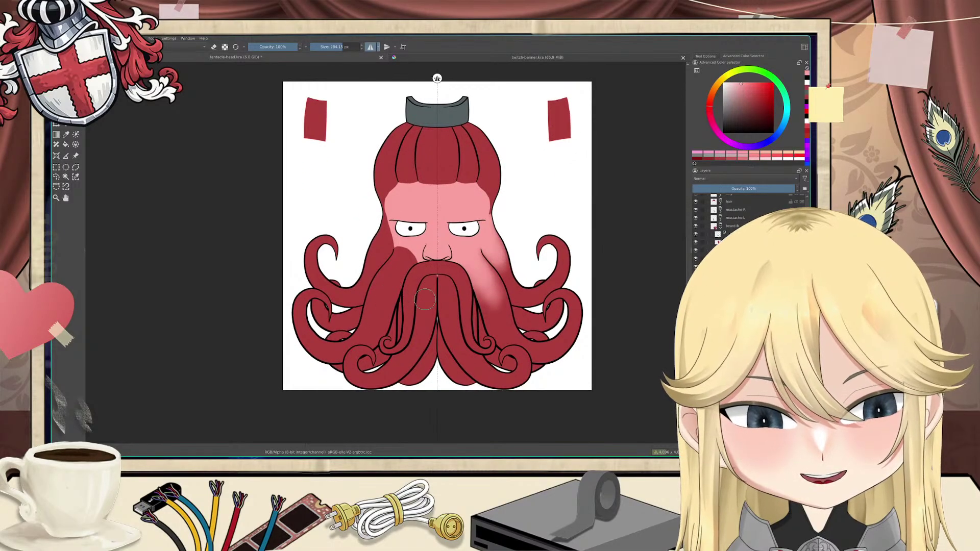
pyautogui.scroll(2, 450, 295)
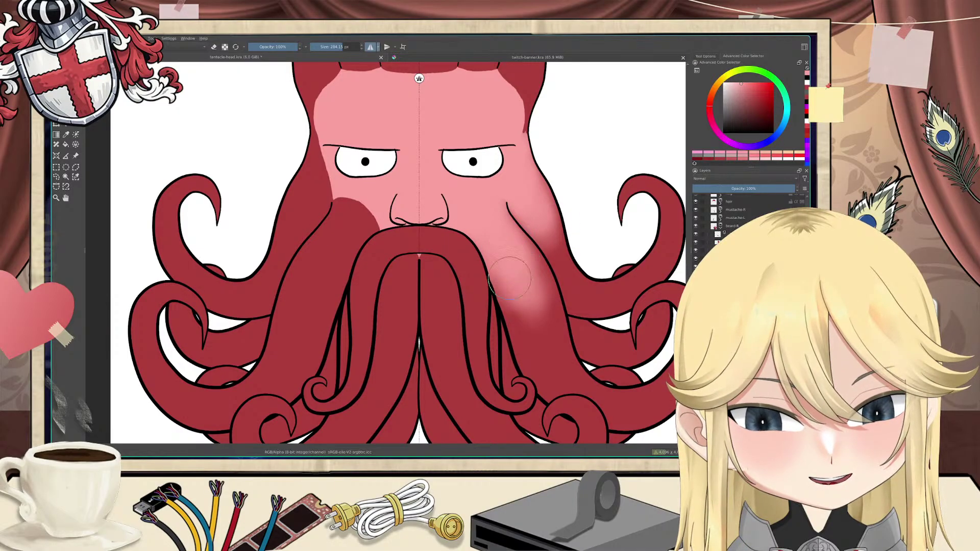
pyautogui.moveTo(524, 297)
pyautogui.mouseDown()
pyautogui.moveTo(543, 343)
pyautogui.moveTo(527, 260)
pyautogui.moveTo(538, 277)
pyautogui.moveTo(518, 249)
pyautogui.moveTo(517, 305)
pyautogui.moveTo(526, 281)
pyautogui.mouseUp()
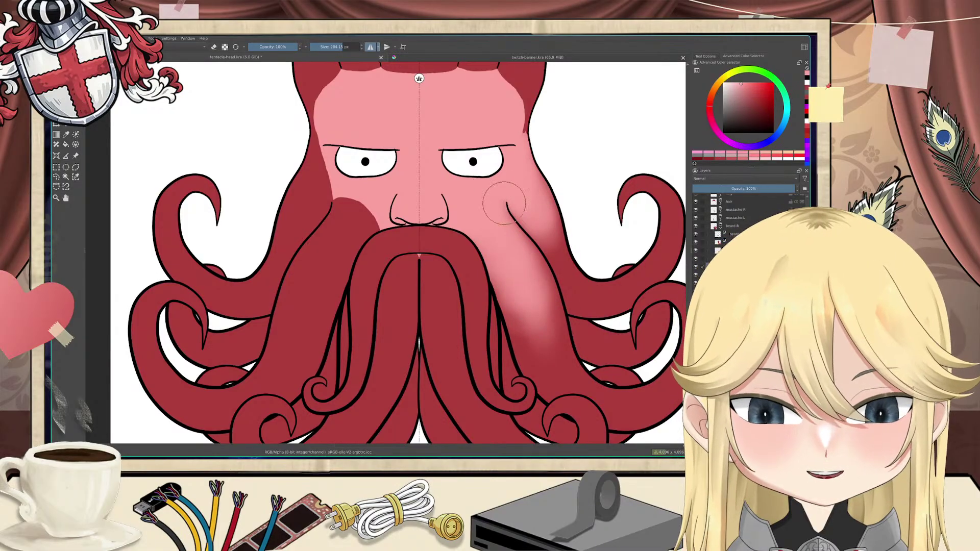
pyautogui.scroll(-1, 514, 251)
pyautogui.scroll(-1, 514, 251)
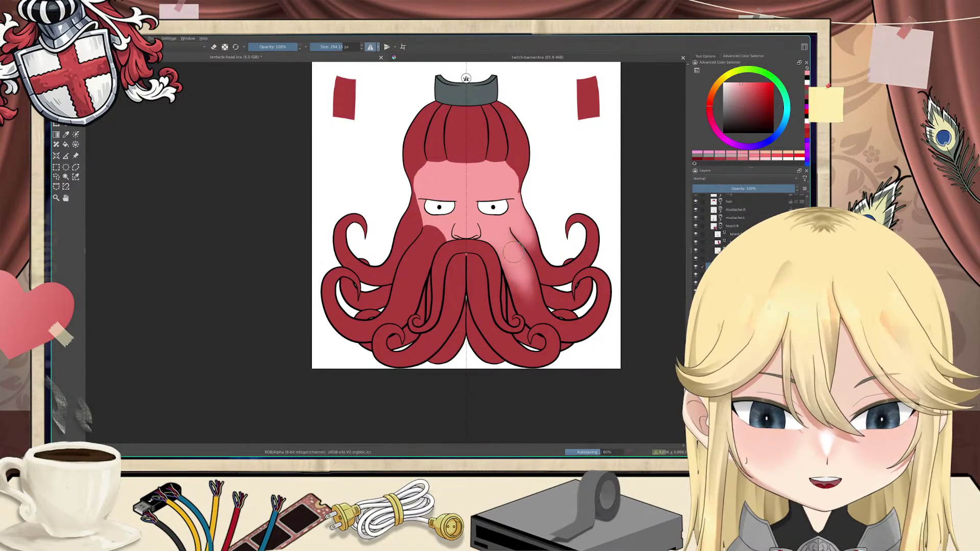
pyautogui.scroll(1, 514, 252)
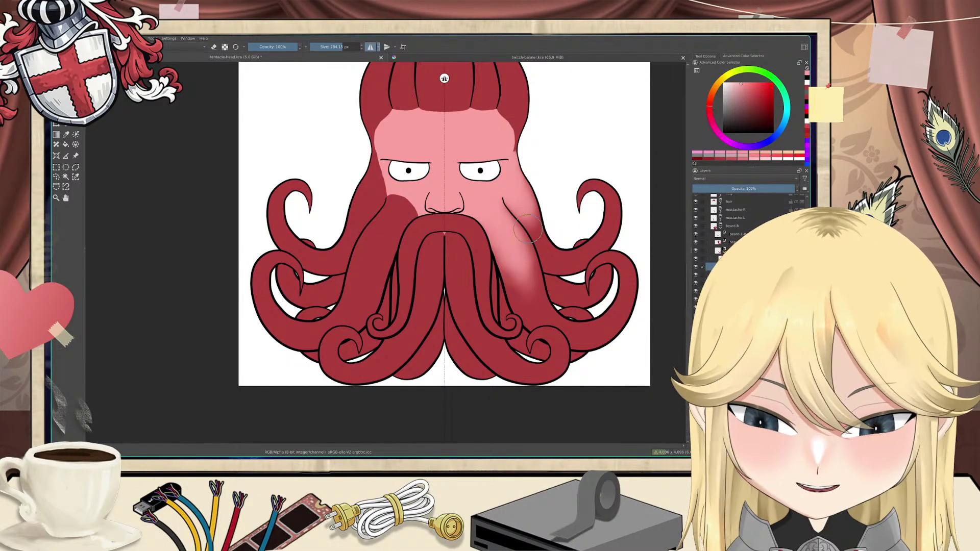
# Step: Erase the light pink shading from the inner and outer R-side beard tentacles
pyautogui.press('e')
pyautogui.moveTo(528, 230)
pyautogui.mouseDown()
pyautogui.moveTo(487, 210)
pyautogui.moveTo(502, 219)
pyautogui.moveTo(526, 283)
pyautogui.mouseUp()
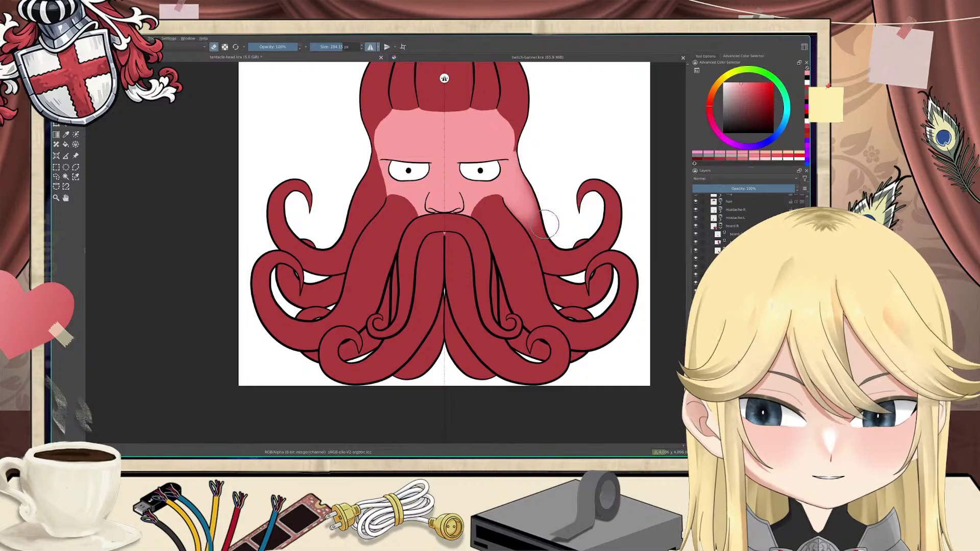
pyautogui.moveTo(546, 221)
pyautogui.mouseDown()
pyautogui.moveTo(478, 231)
pyautogui.moveTo(615, 204)
pyautogui.moveTo(532, 209)
pyautogui.moveTo(463, 198)
pyautogui.moveTo(550, 207)
pyautogui.moveTo(523, 181)
pyautogui.moveTo(561, 147)
pyautogui.mouseUp()
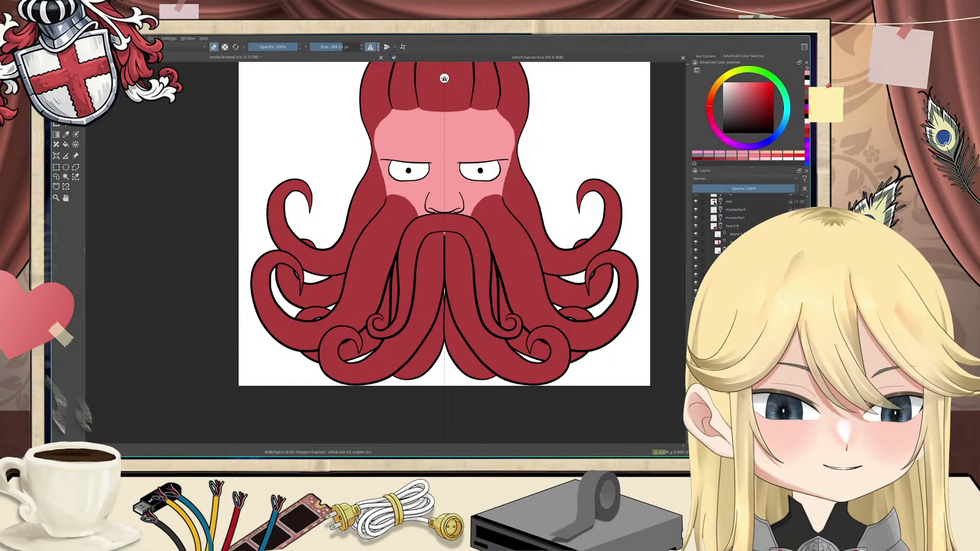
# Step: Hide the mustache, beard, hair and ring layers that cover the head to expose the full light pink face shape
pyautogui.scroll(3, 719, 235)
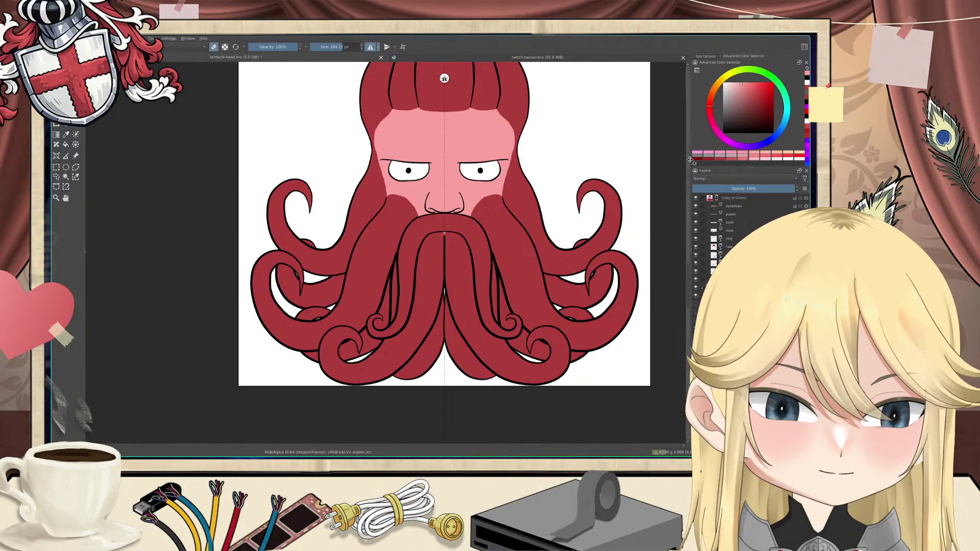
pyautogui.click(696, 280)
pyautogui.click(695, 272)
pyautogui.click(695, 263)
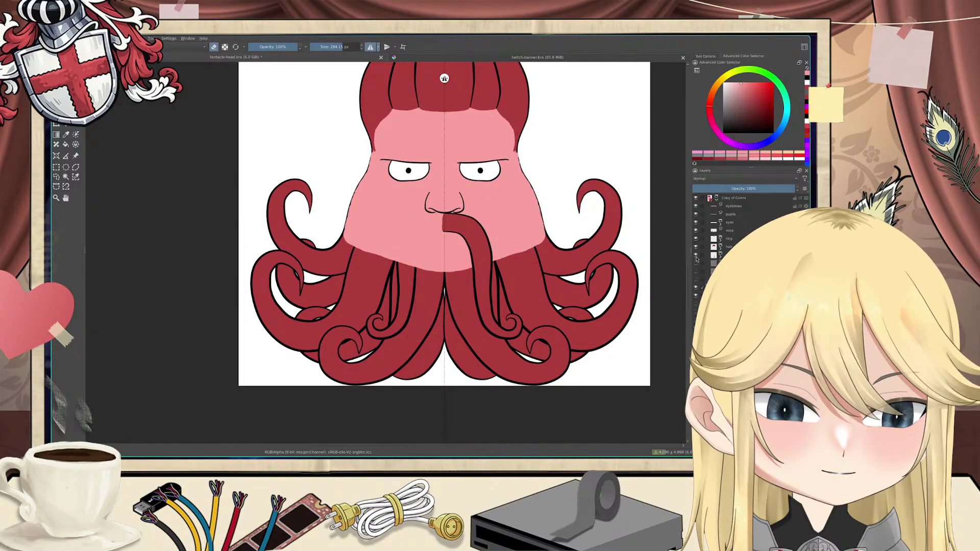
pyautogui.click(694, 255)
pyautogui.click(695, 246)
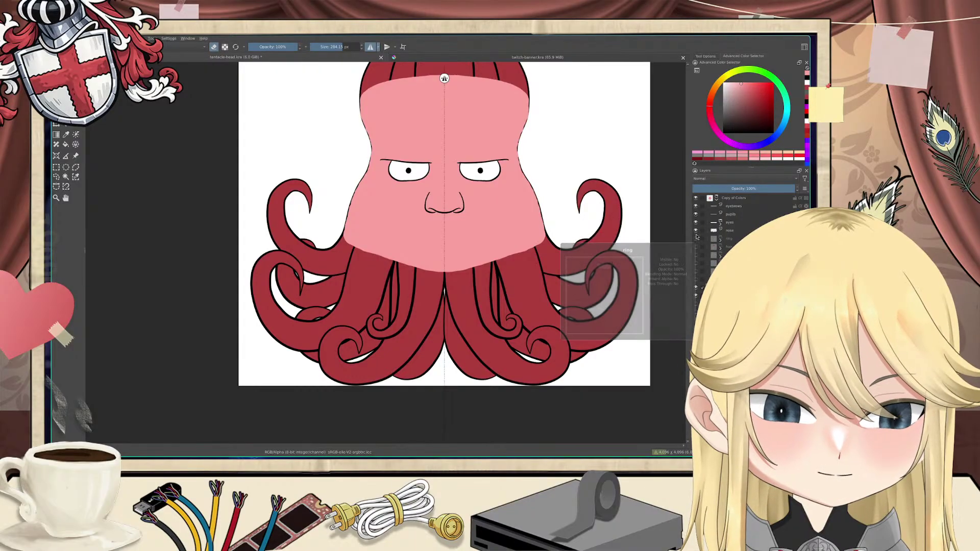
# Step: Sample the dark red of the tentacles, turn off erasing and choose a slightly lighter red for the face shading
pyautogui.moveTo(459, 188); pyautogui.dragTo(457, 209)
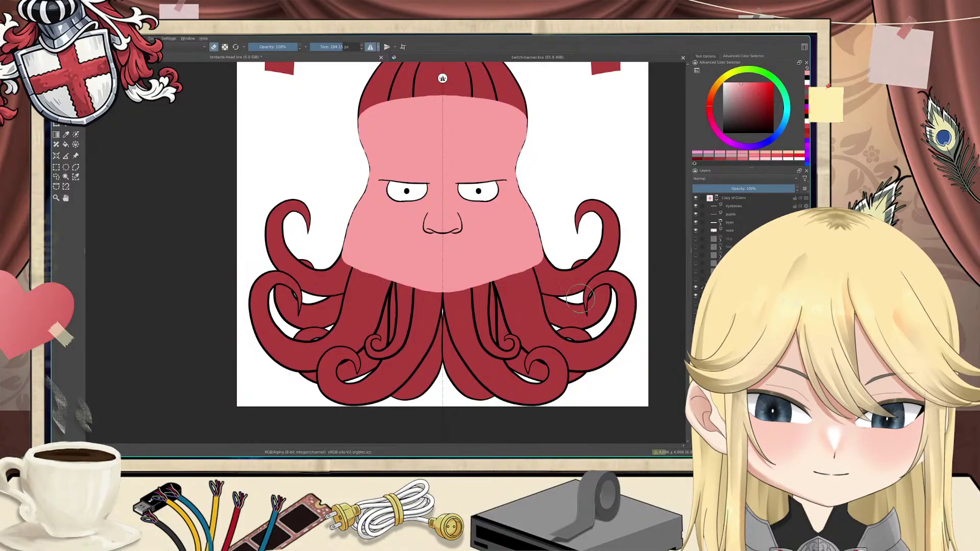
pyautogui.keyDown('ctrl'); pyautogui.click(528, 309); pyautogui.keyUp('ctrl')
pyautogui.press('e')
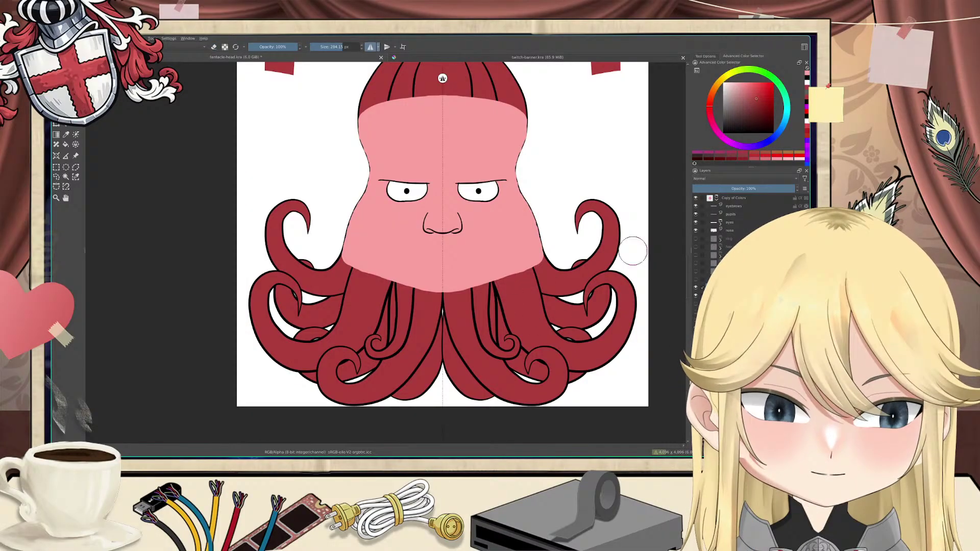
pyautogui.click(752, 160)
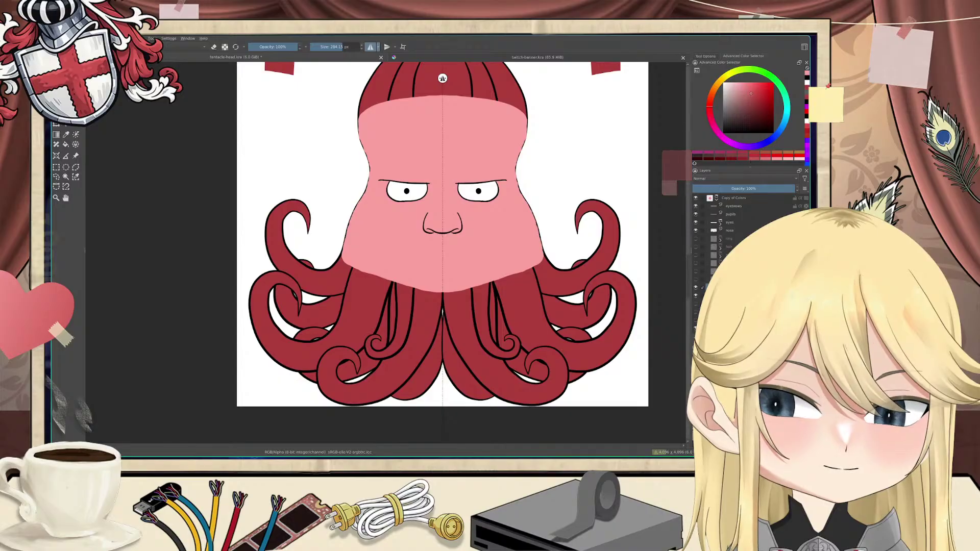
# Step: Try mirrored soft red strokes on the face across both eyes, undo them and reduce the brush size
pyautogui.moveTo(494, 152)
pyautogui.mouseDown()
pyautogui.moveTo(480, 157)
pyautogui.moveTo(477, 180)
pyautogui.mouseUp()
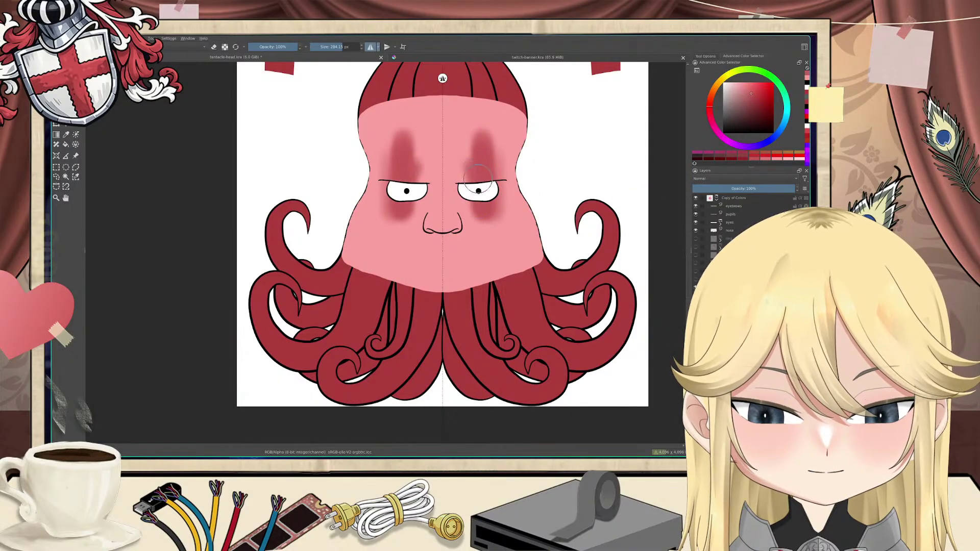
pyautogui.hotkey('ctrl', 'z')
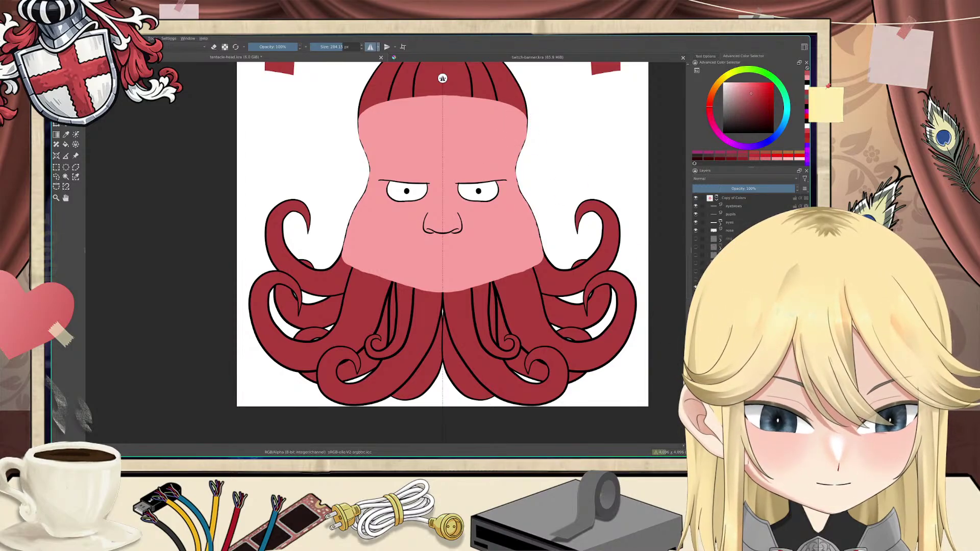
pyautogui.click(336, 47)
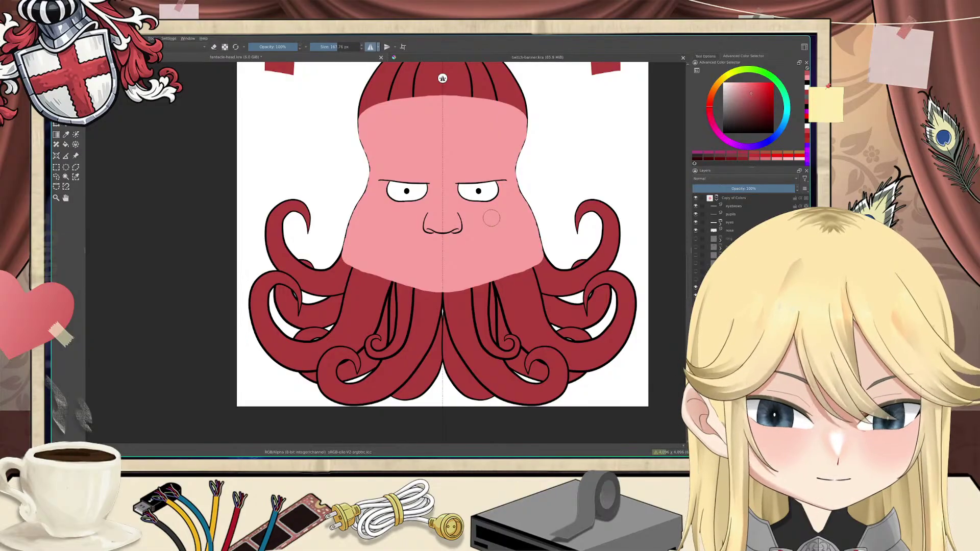
# Step: Check the face under the covering hair and beard, then fill the full face shape with the slightly lighter red
pyautogui.click(696, 295)
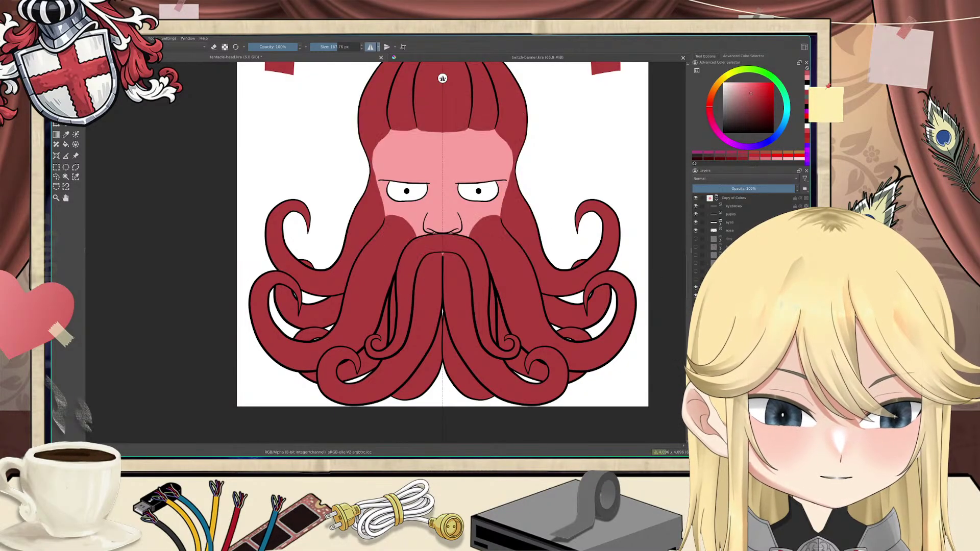
pyautogui.click(695, 302)
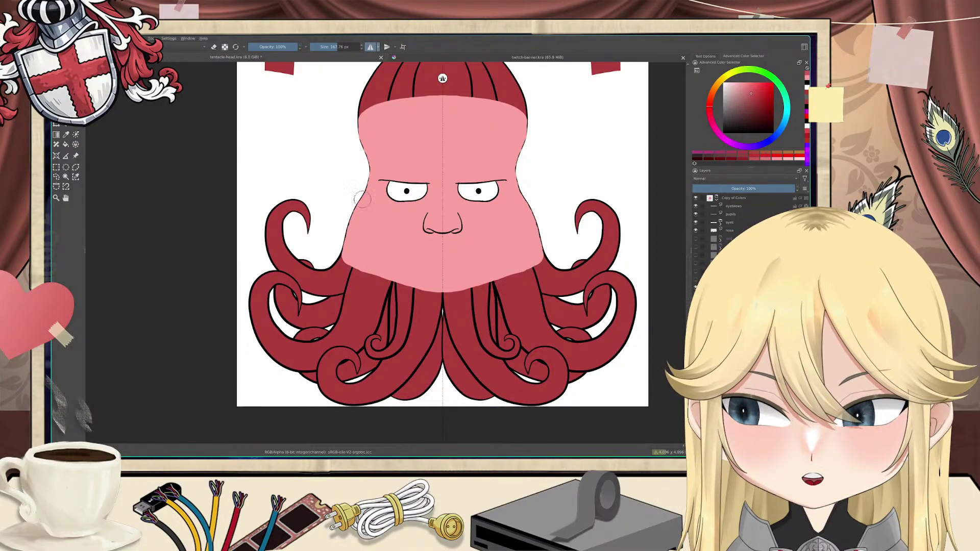
pyautogui.press('f')
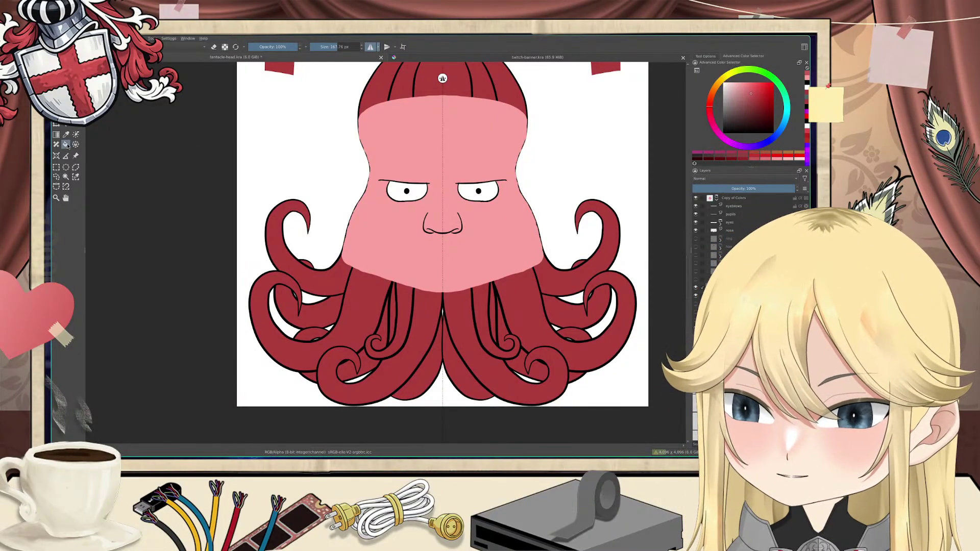
pyautogui.click(439, 183)
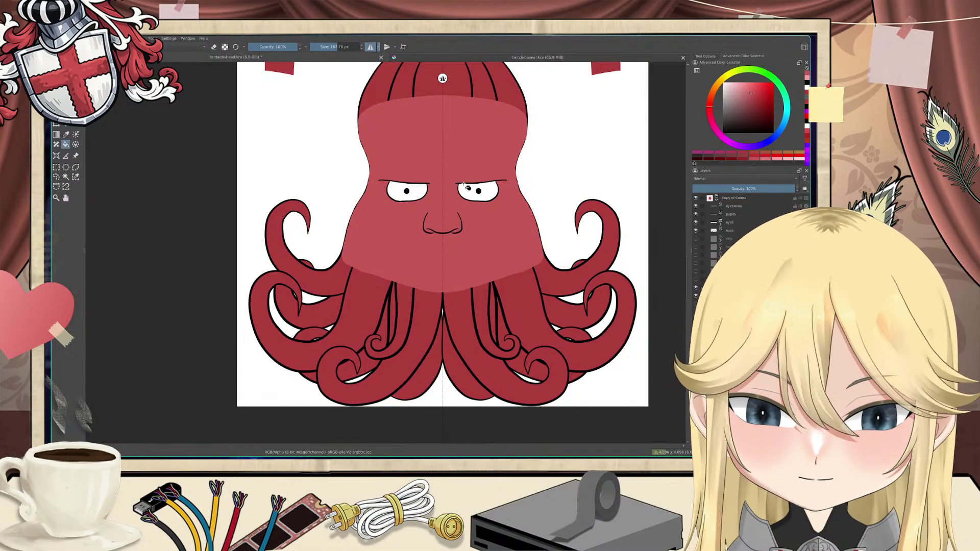
pyautogui.scroll(3, 465, 184)
pyautogui.scroll(-3, 466, 184)
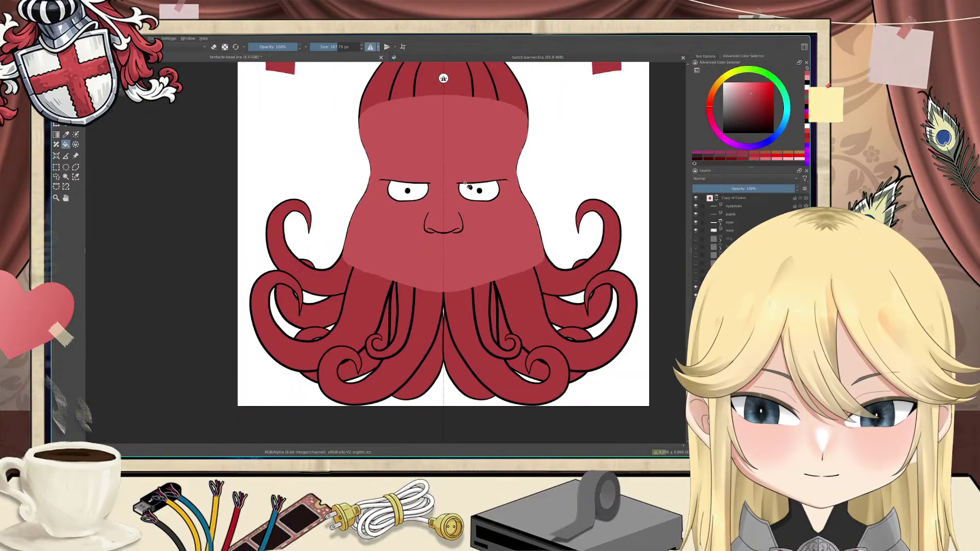
# Step: Try a more saturated red fill on the face shape and undo it
pyautogui.click(764, 156)
pyautogui.click(479, 147)
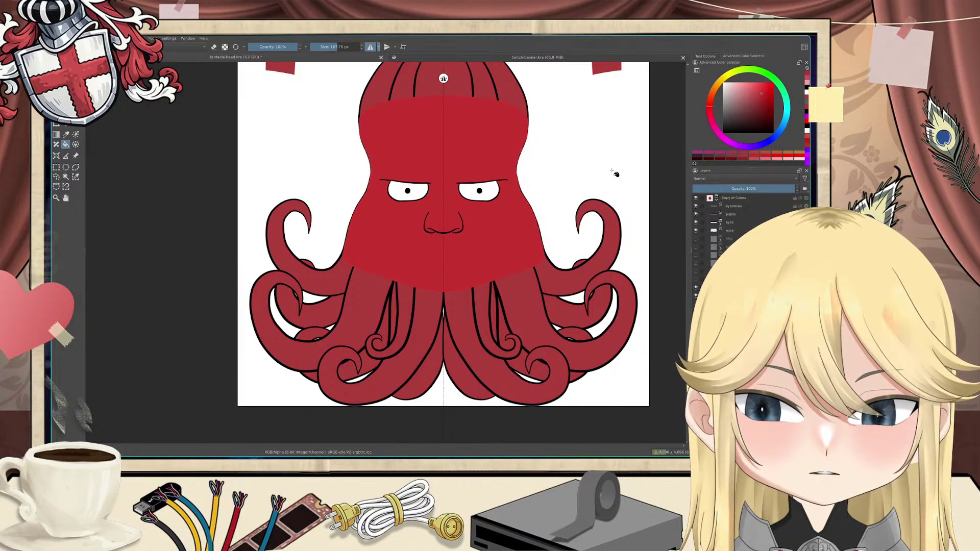
pyautogui.hotkey('ctrl', 'z')
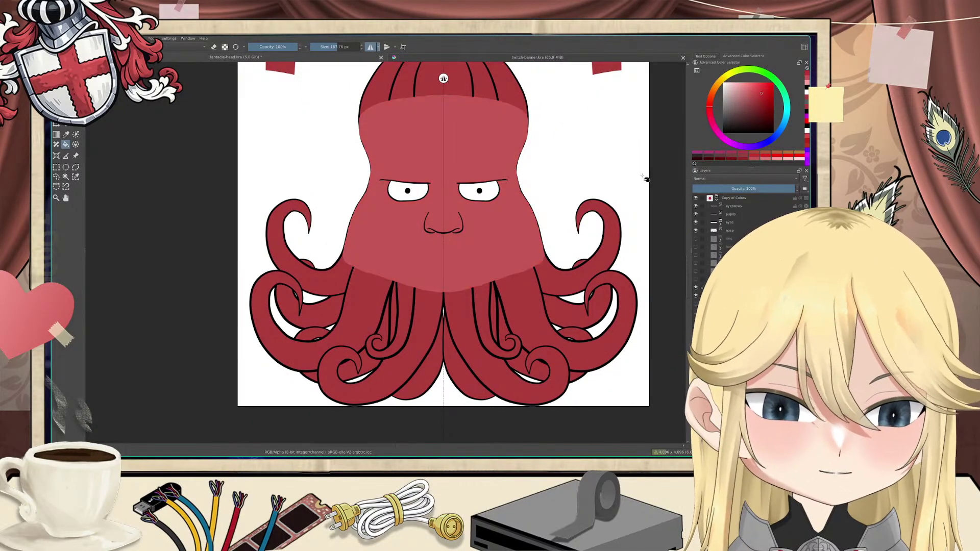
# Step: Choose a magenta hue, lighten it to a muted mauve pink and fill the whole face shape with it
pyautogui.click(720, 155)
pyautogui.click(720, 153)
pyautogui.click(479, 169)
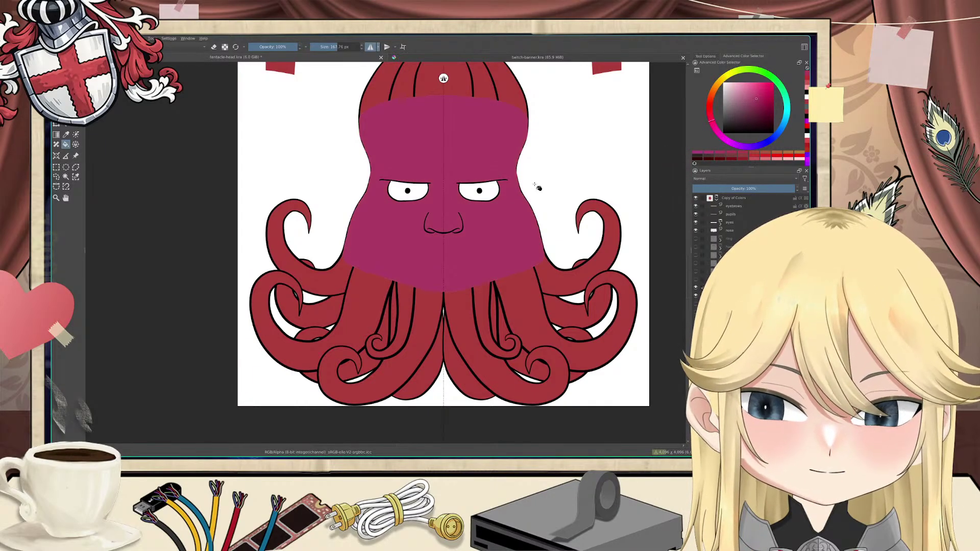
pyautogui.moveTo(759, 105); pyautogui.dragTo(739, 93)
pyautogui.click(485, 151)
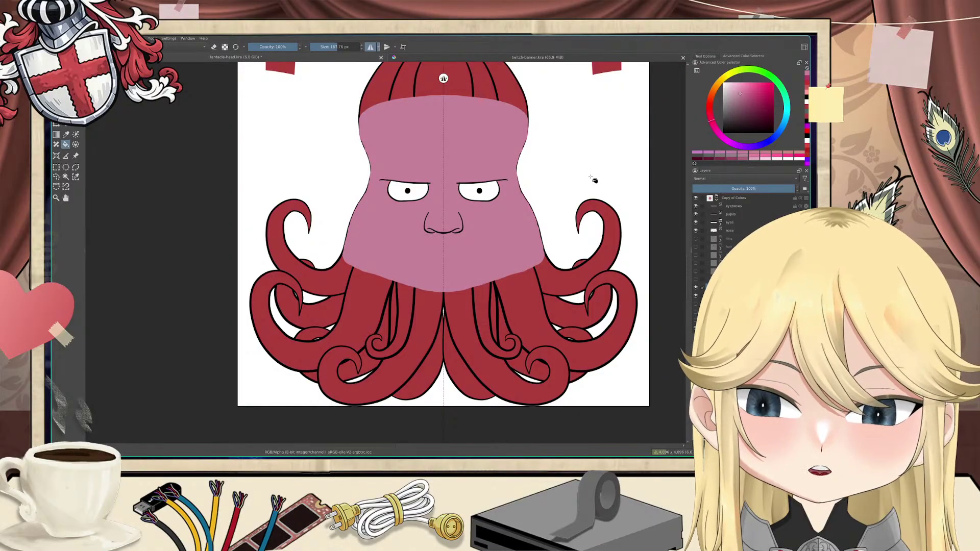
pyautogui.moveTo(622, 132); pyautogui.dragTo(583, 188)
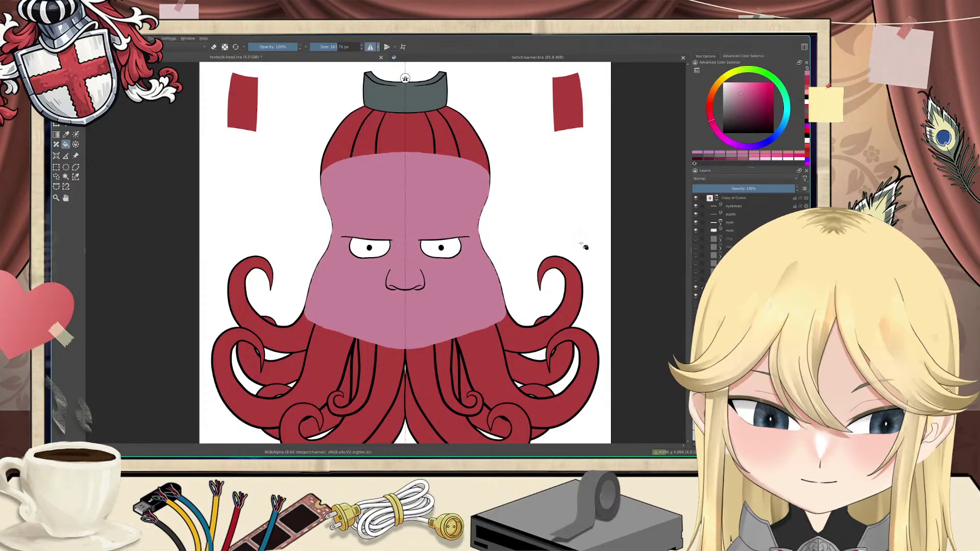
# Step: Show the hidden ring, hair, mustache and beard layers again to judge the mauve face against the red tentacles
pyautogui.click(696, 246)
pyautogui.click(695, 255)
pyautogui.click(696, 263)
pyautogui.click(696, 271)
pyautogui.click(695, 279)
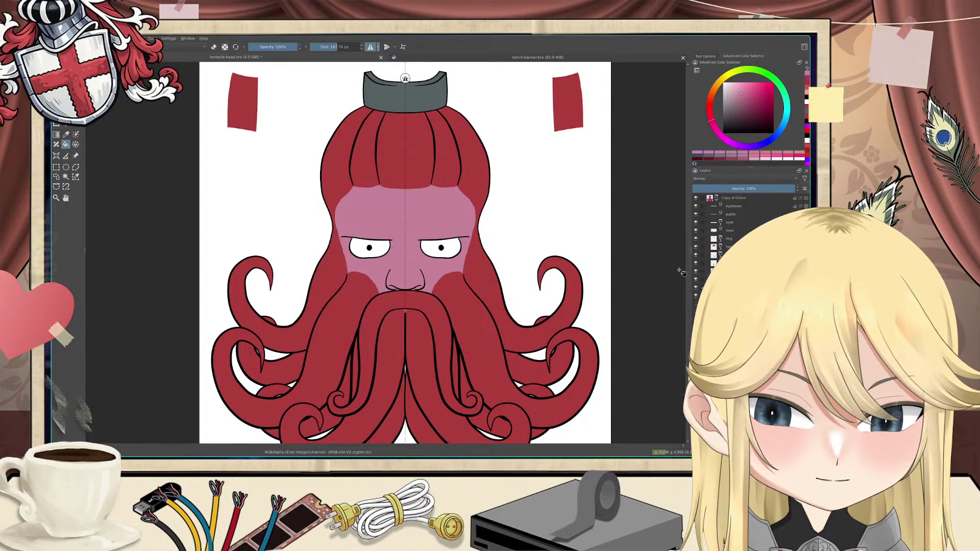
pyautogui.scroll(-2, 501, 217)
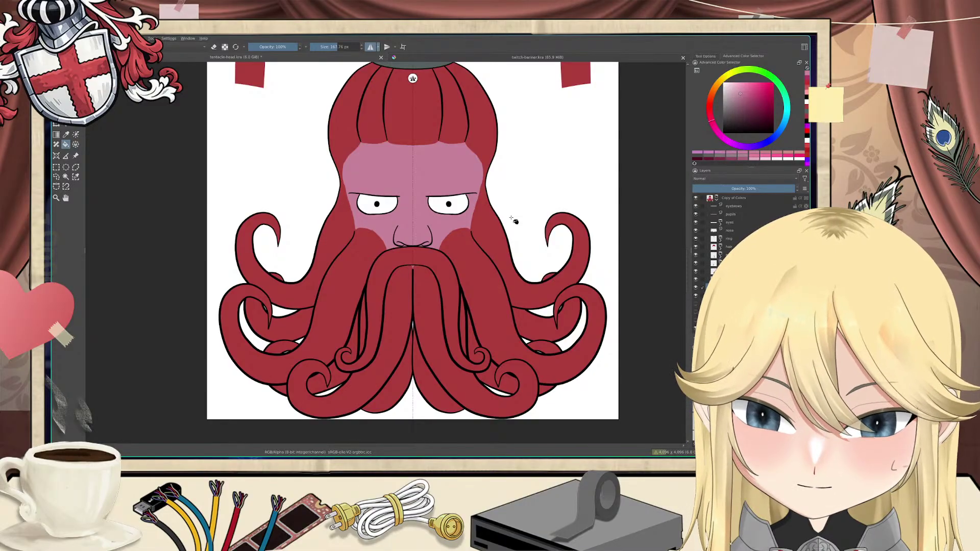
pyautogui.scroll(3, 450, 233)
pyautogui.scroll(-3, 440, 237)
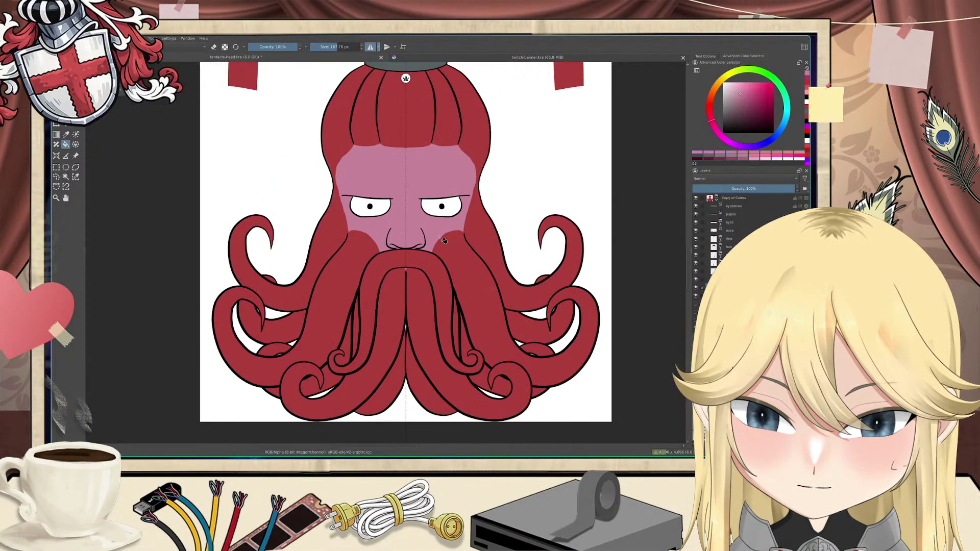
pyautogui.scroll(1, 444, 240)
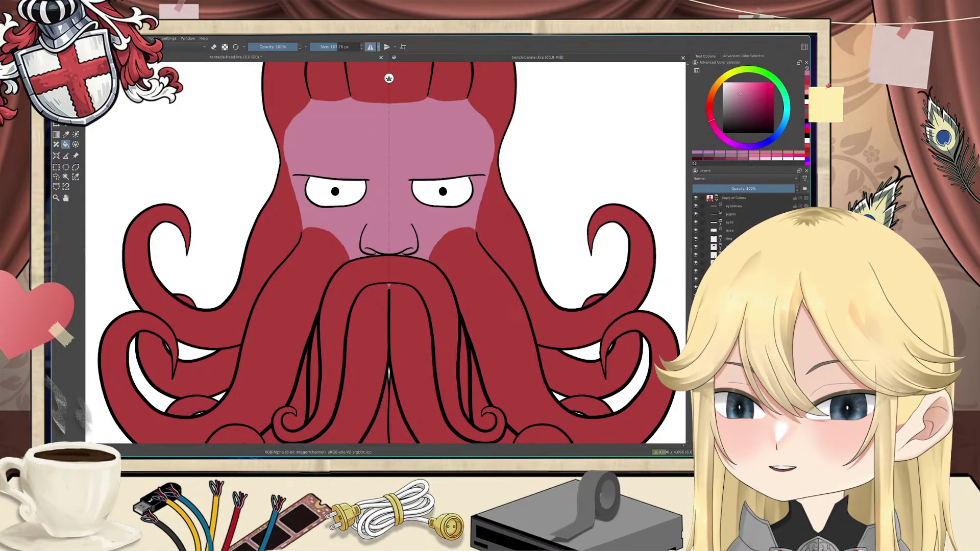
# Step: Switch to the previous brush in erase mode, enlarge it and softly erase the upper edge of the R-side beard over the cheek
pyautogui.click(56, 84)
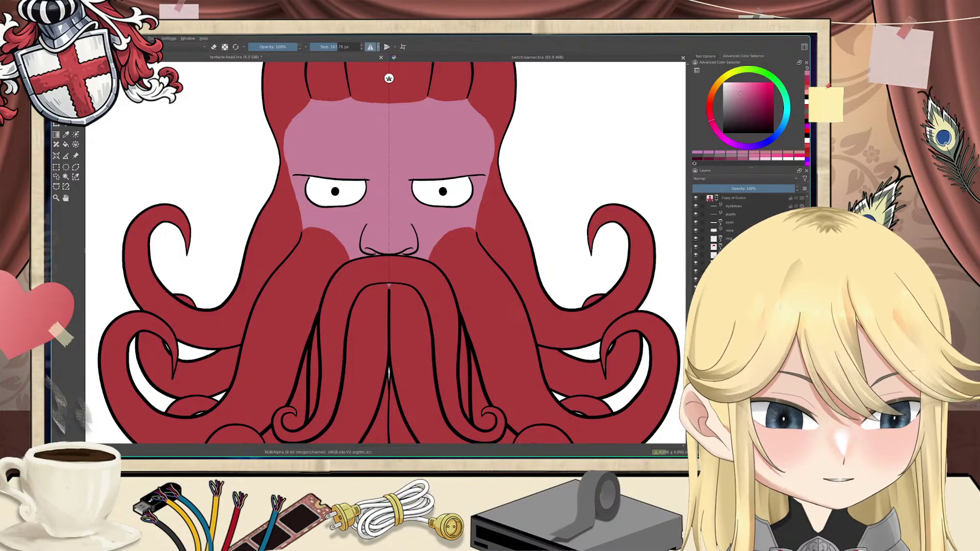
pyautogui.press('/')
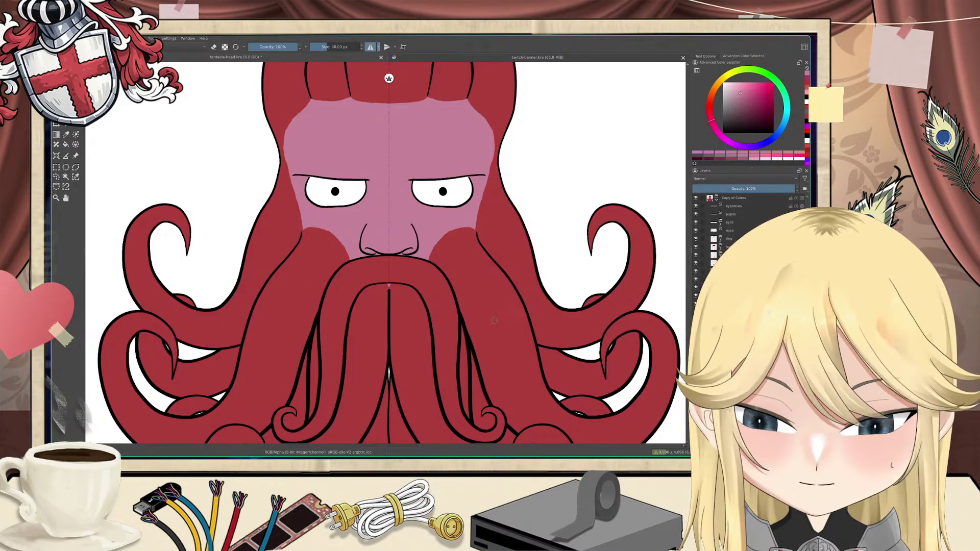
pyautogui.press('e')
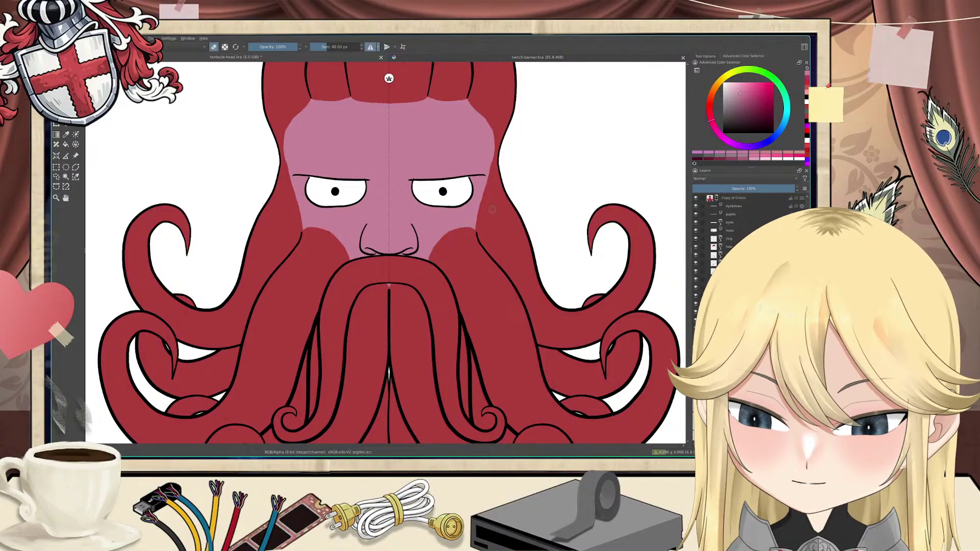
pyautogui.keyDown('shift'); pyautogui.moveTo(489, 215); pyautogui.dragTo(551, 223); pyautogui.keyUp('shift')
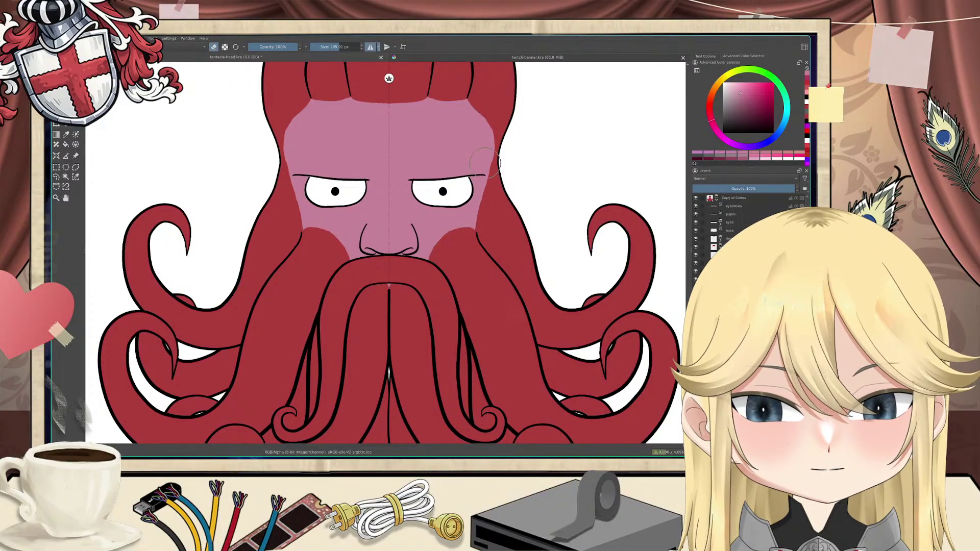
pyautogui.moveTo(461, 225)
pyautogui.mouseDown()
pyautogui.moveTo(430, 250)
pyautogui.moveTo(448, 219)
pyautogui.moveTo(425, 248)
pyautogui.moveTo(432, 231)
pyautogui.moveTo(456, 218)
pyautogui.moveTo(432, 236)
pyautogui.moveTo(452, 231)
pyautogui.moveTo(439, 266)
pyautogui.moveTo(451, 241)
pyautogui.moveTo(470, 235)
pyautogui.moveTo(439, 263)
pyautogui.moveTo(467, 242)
pyautogui.mouseUp()
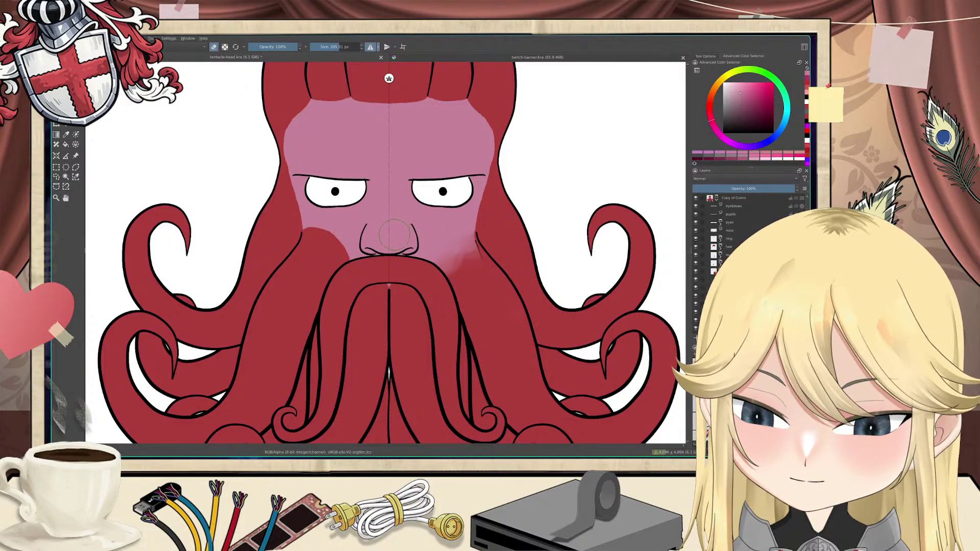
# Step: Undo the cheek erasing, then try another soft erasing stroke on the R-side beard edge and undo it
pyautogui.hotkey('ctrl', 'z')
pyautogui.hotkey('ctrl', 'z')
pyautogui.hotkey('ctrl', 'z')
pyautogui.hotkey('ctrl', 'z')
pyautogui.hotkey('ctrl', 'z')
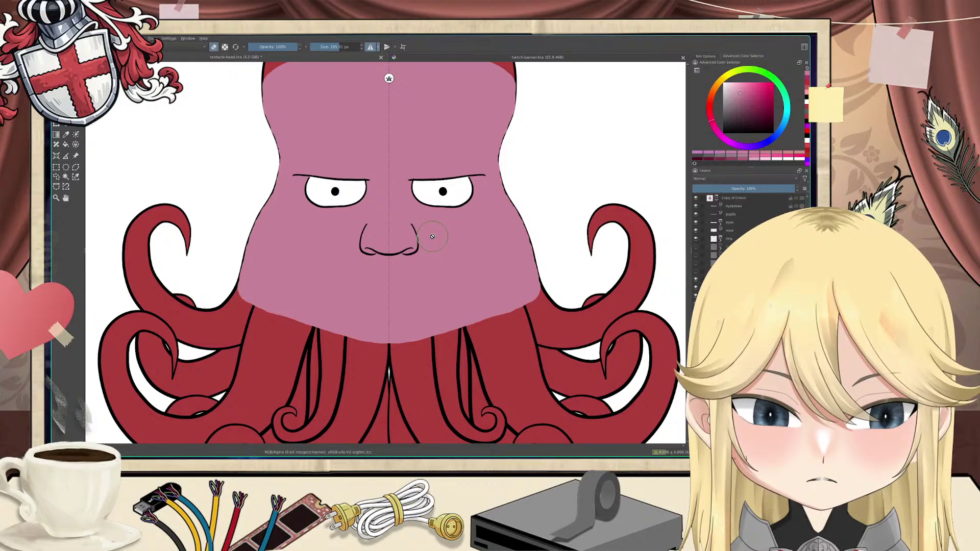
pyautogui.hotkey('ctrl', 'z')
pyautogui.hotkey('ctrl', 'z')
pyautogui.hotkey('ctrl', 'z')
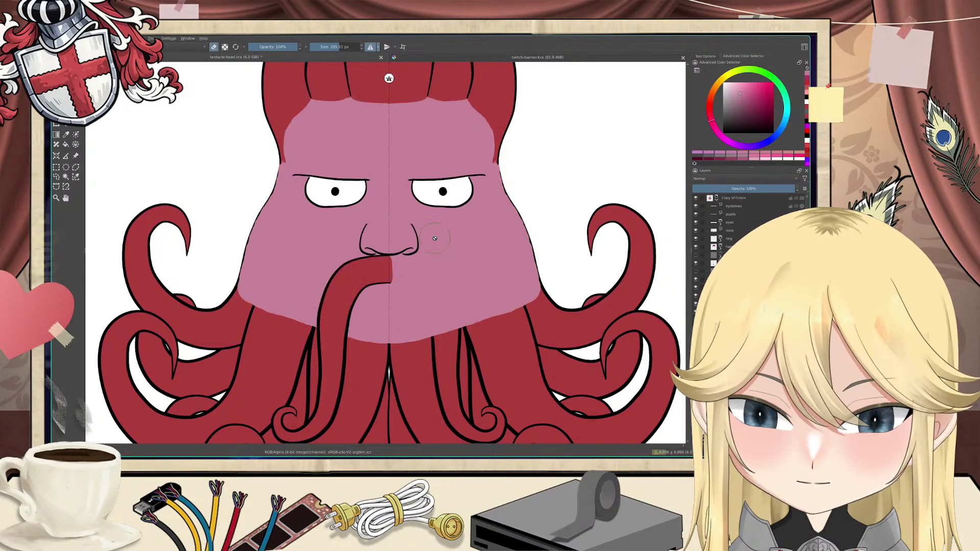
pyautogui.hotkey('ctrl', 'z')
pyautogui.hotkey('ctrl', 'z')
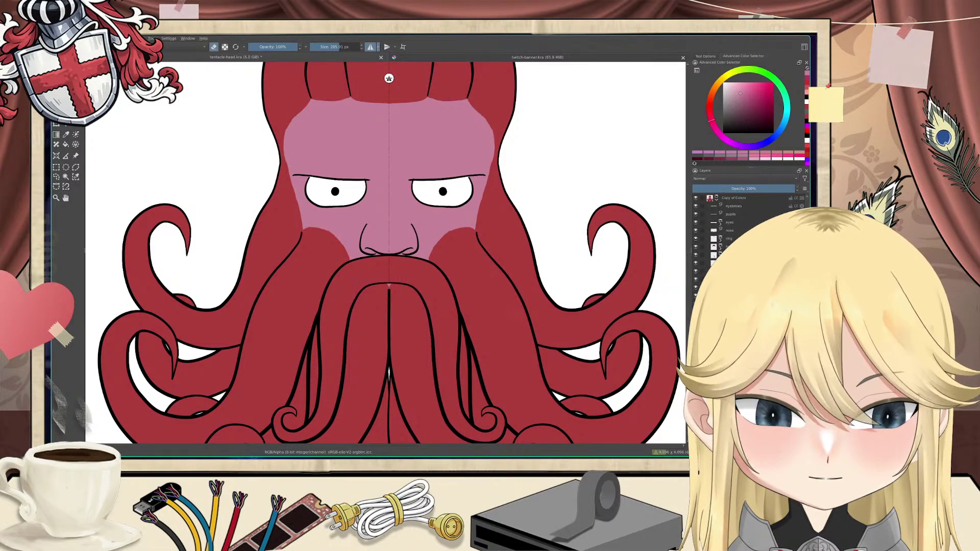
pyautogui.moveTo(438, 261); pyautogui.dragTo(468, 236)
pyautogui.hotkey('ctrl', 'z')
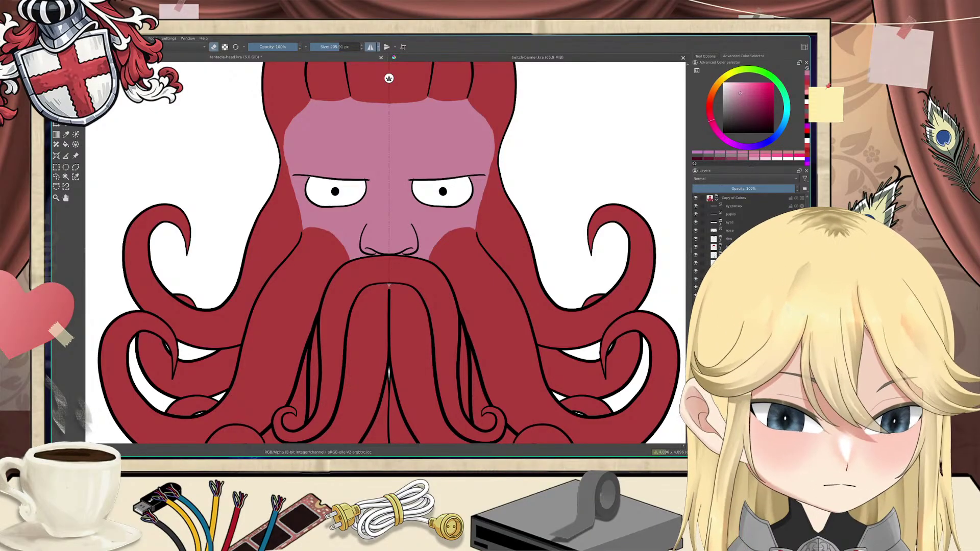
# Step: Find the R-side beard layers and softly erase the upper beard edge beside the nose with a larger eraser, blending it into the face
pyautogui.scroll(-5, 745, 240)
pyautogui.scroll(1, 745, 239)
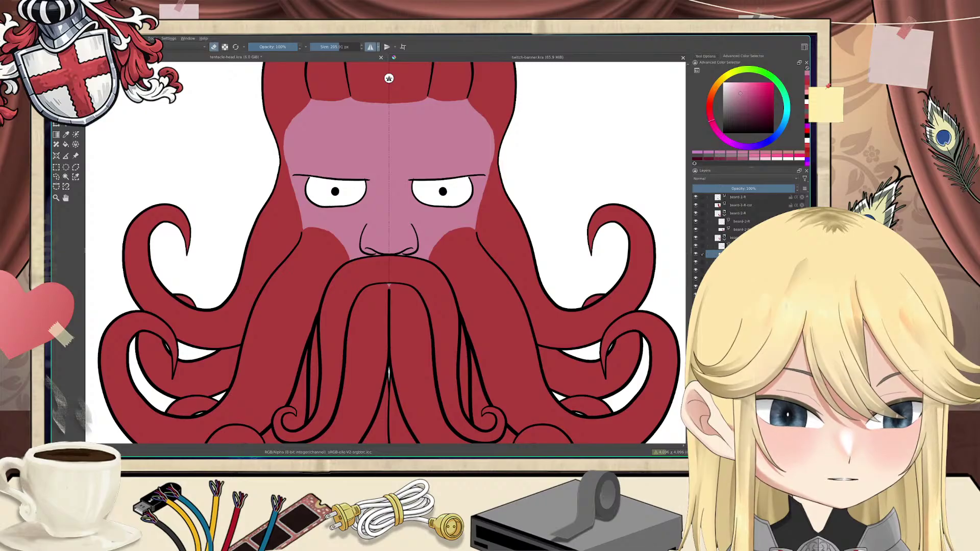
pyautogui.scroll(3, 745, 229)
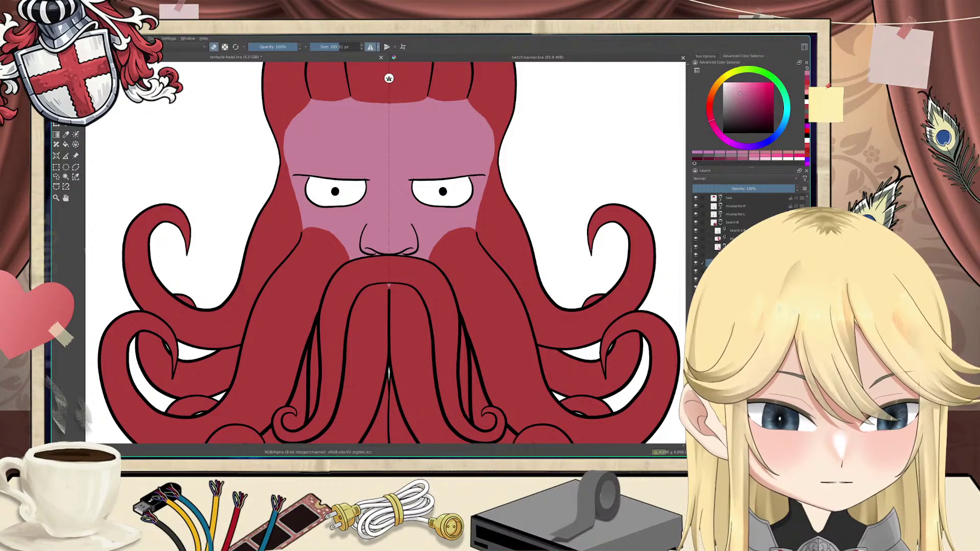
pyautogui.press('e')
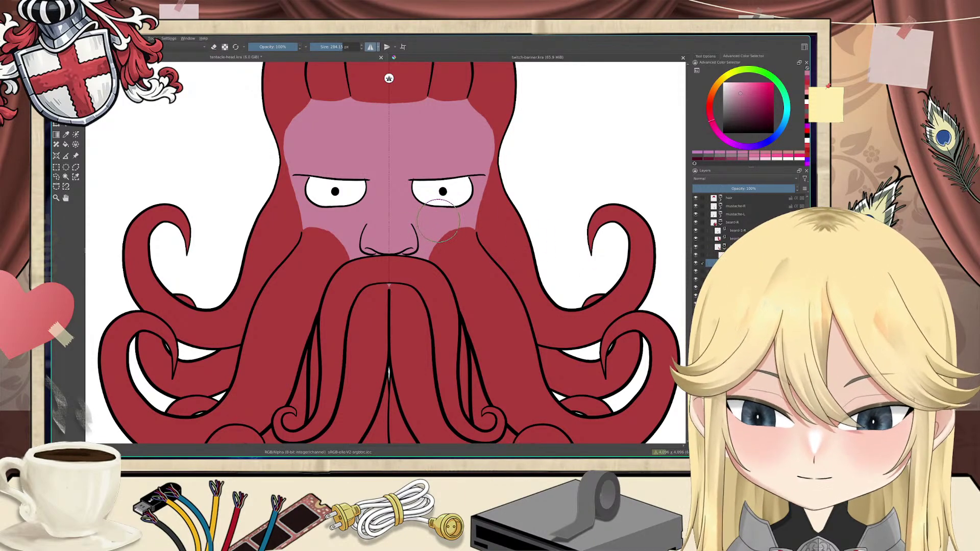
pyautogui.press('e')
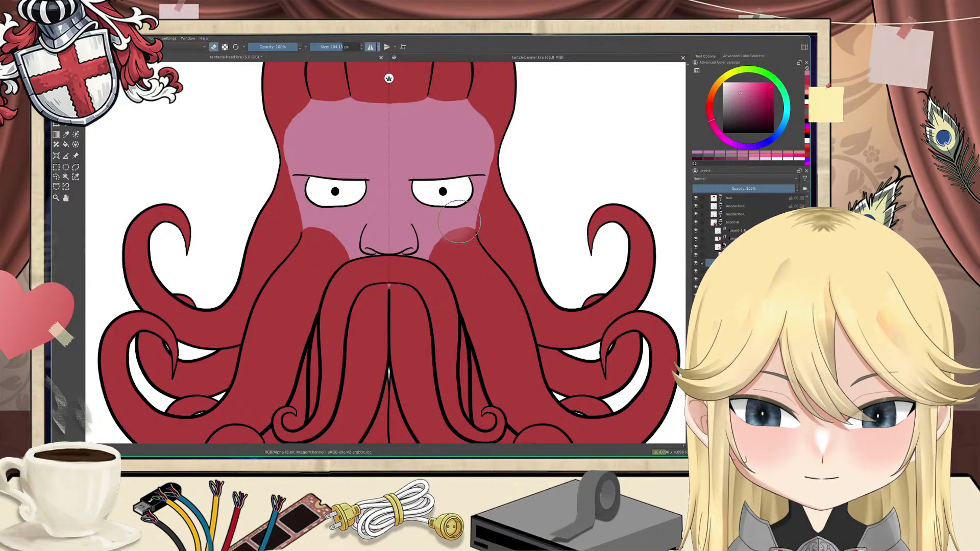
pyautogui.moveTo(459, 221)
pyautogui.mouseDown()
pyautogui.moveTo(436, 229)
pyautogui.moveTo(436, 215)
pyautogui.moveTo(424, 240)
pyautogui.mouseUp()
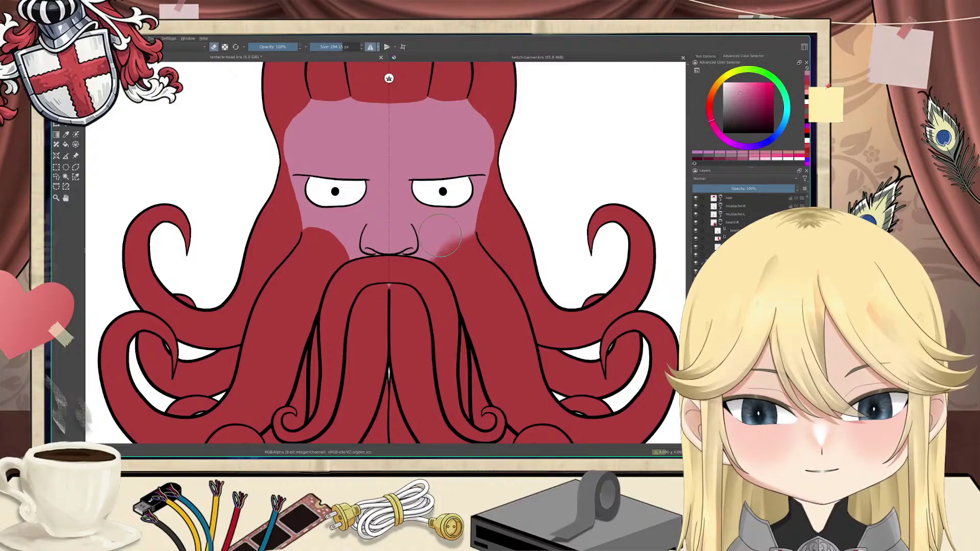
pyautogui.moveTo(450, 236); pyautogui.dragTo(438, 231)
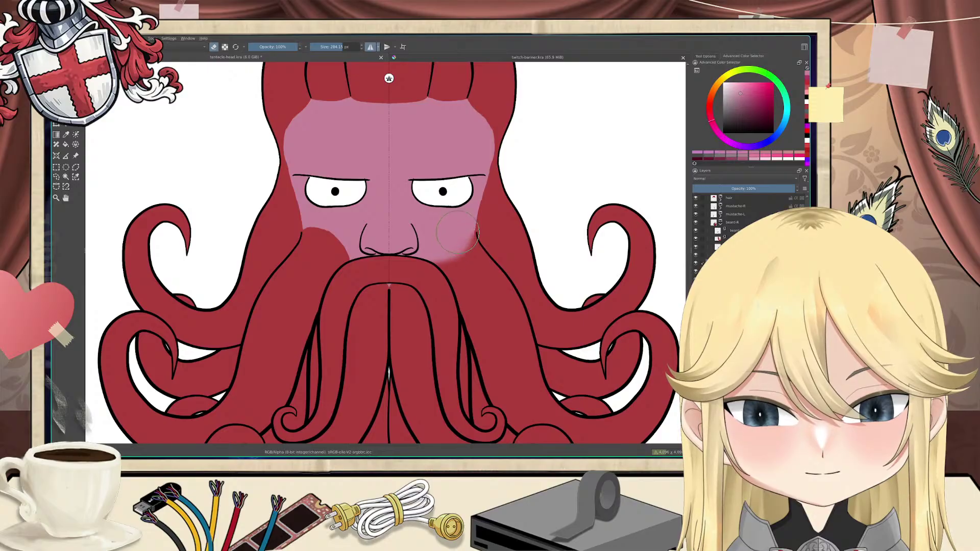
pyautogui.moveTo(458, 232); pyautogui.dragTo(462, 235)
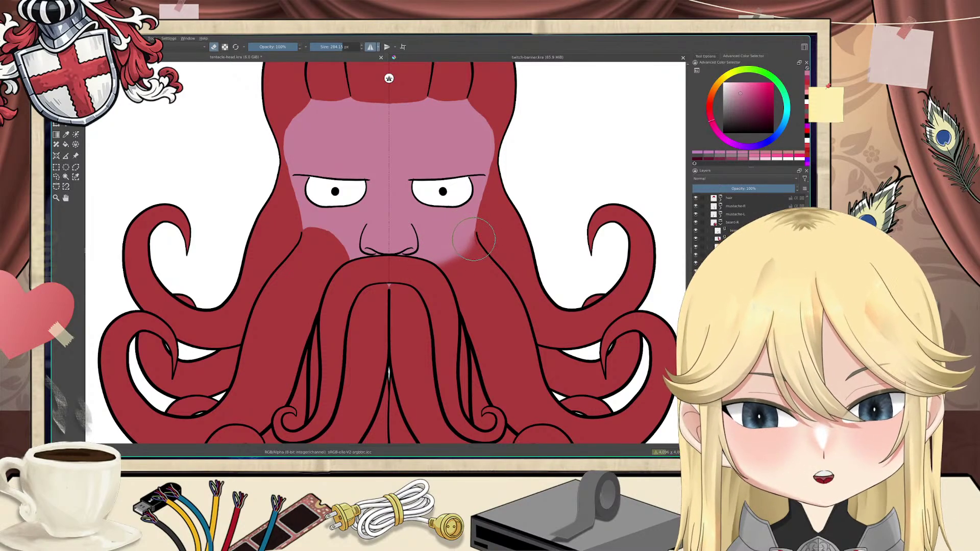
pyautogui.hotkey('ctrl', 'z')
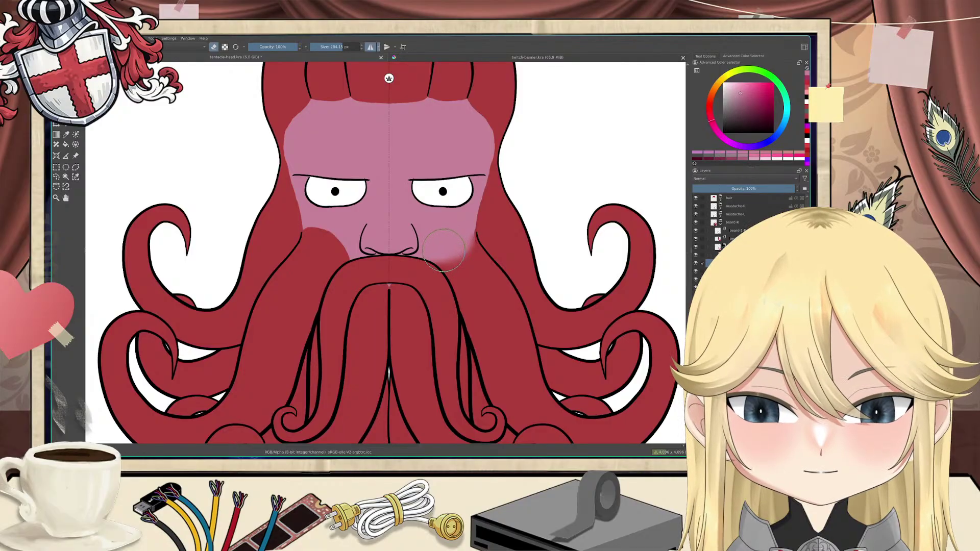
pyautogui.moveTo(457, 244); pyautogui.dragTo(459, 244)
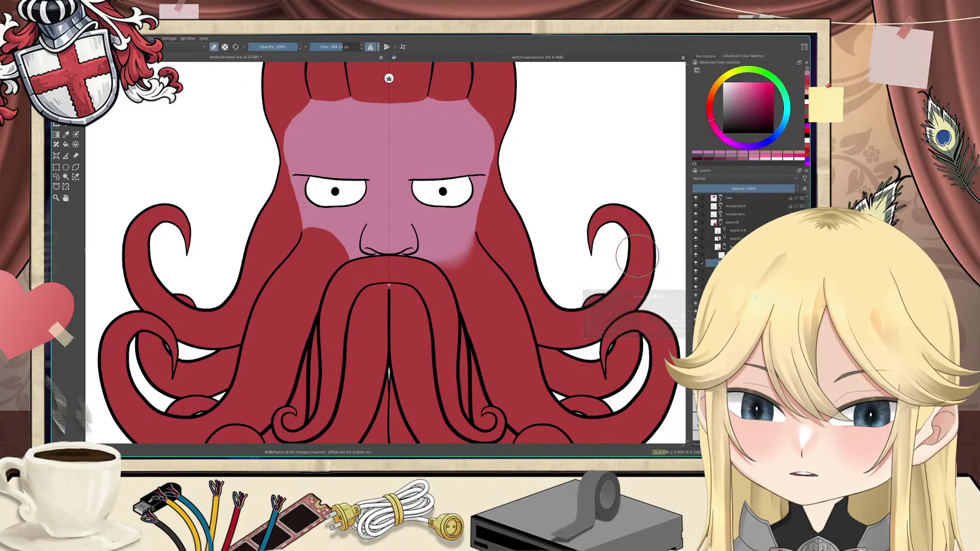
# Step: Switch to an empty workspace, launch Firefox and search the web for goldledertapeten
pyautogui.press('super+2')
pyautogui.press('super+r')
pyautogui.write('str')
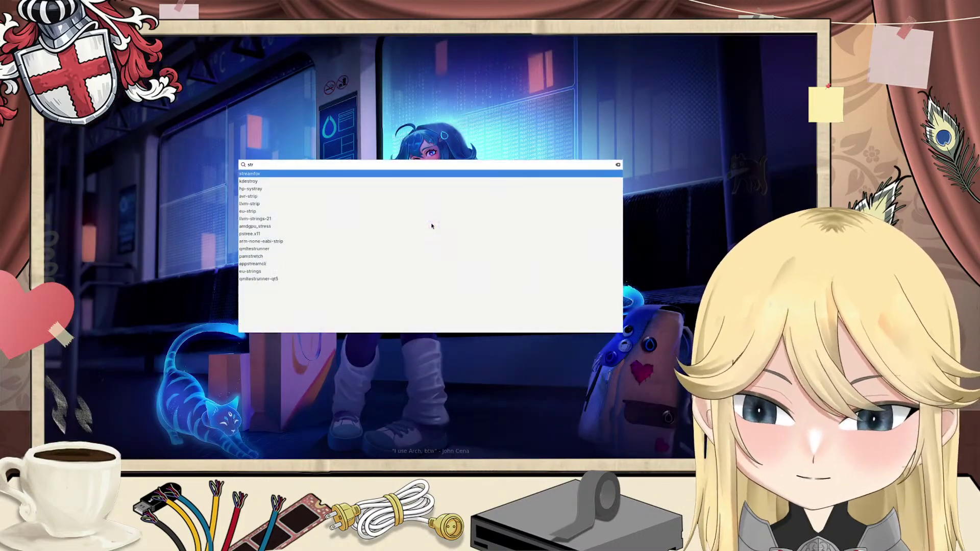
pyautogui.press('Return')
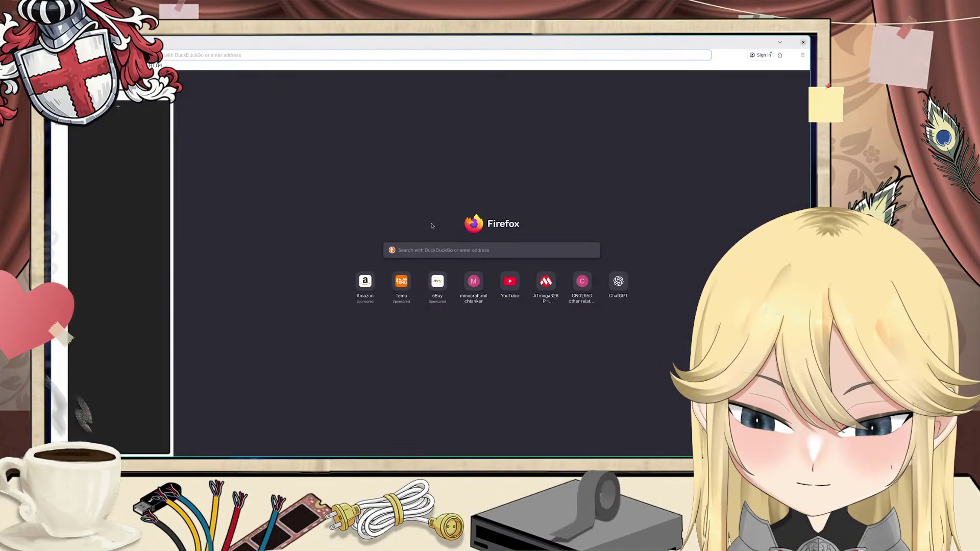
pyautogui.write('gold')
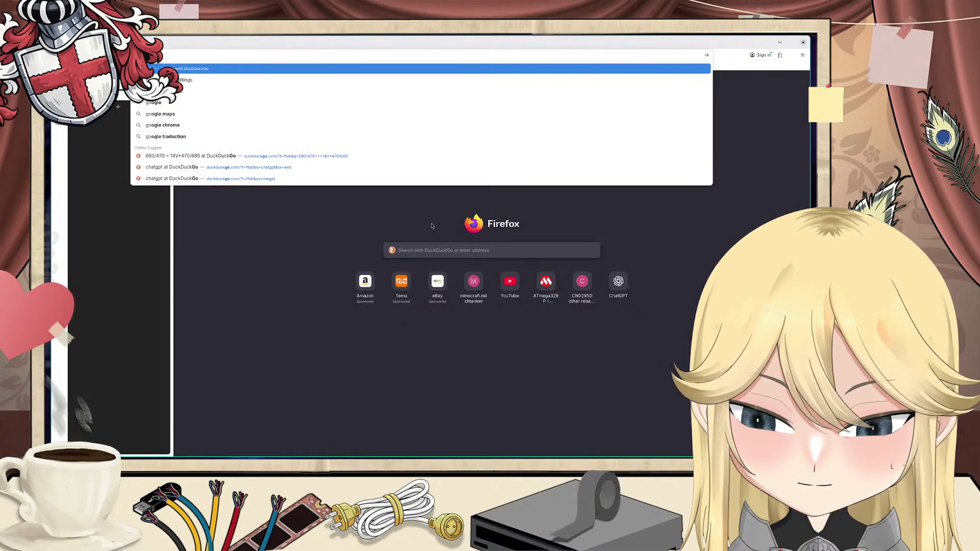
pyautogui.write('lede')
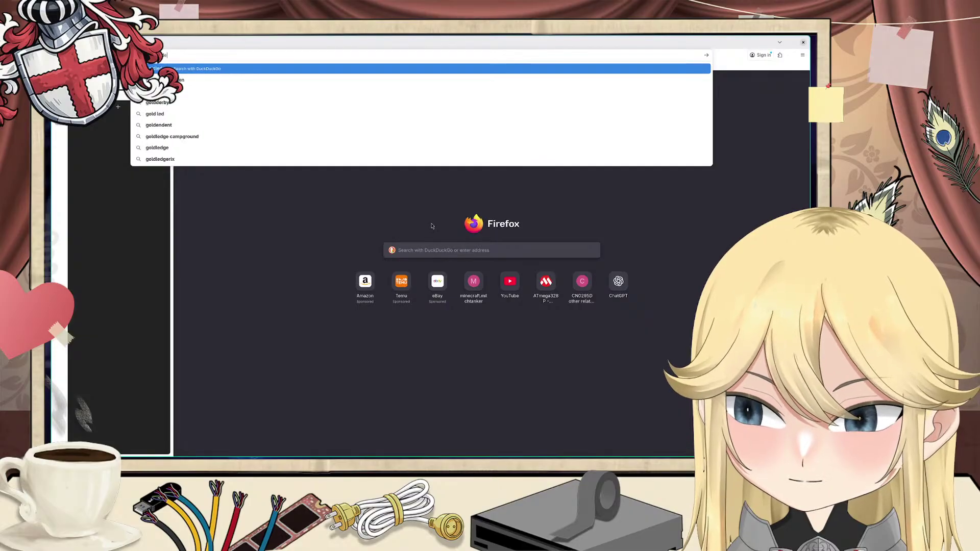
pyautogui.write('rtapeten')
pyautogui.press('Return')
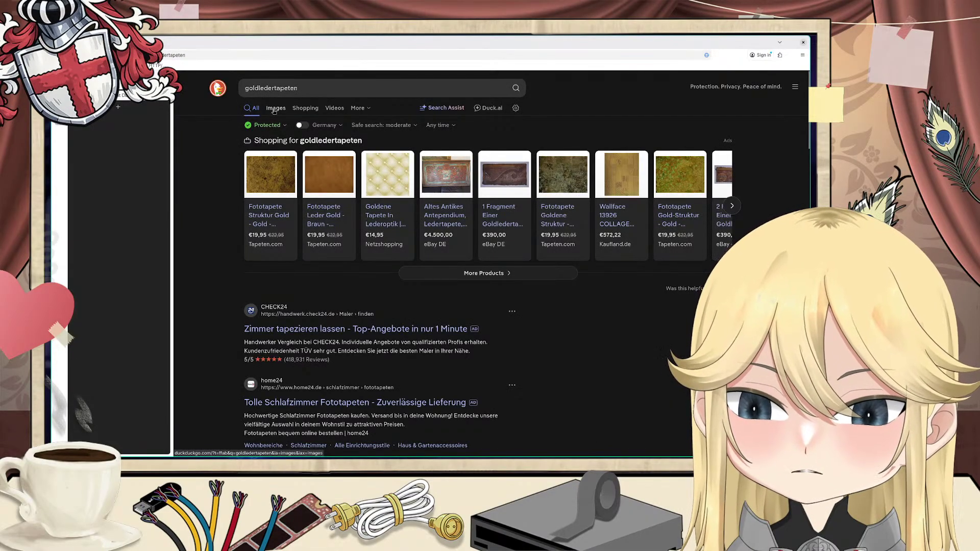
# Step: Refine the search to goldledertapeten wiki, open the Ledertapete Wikipedia article and switch it to the English version
pyautogui.click(316, 85)
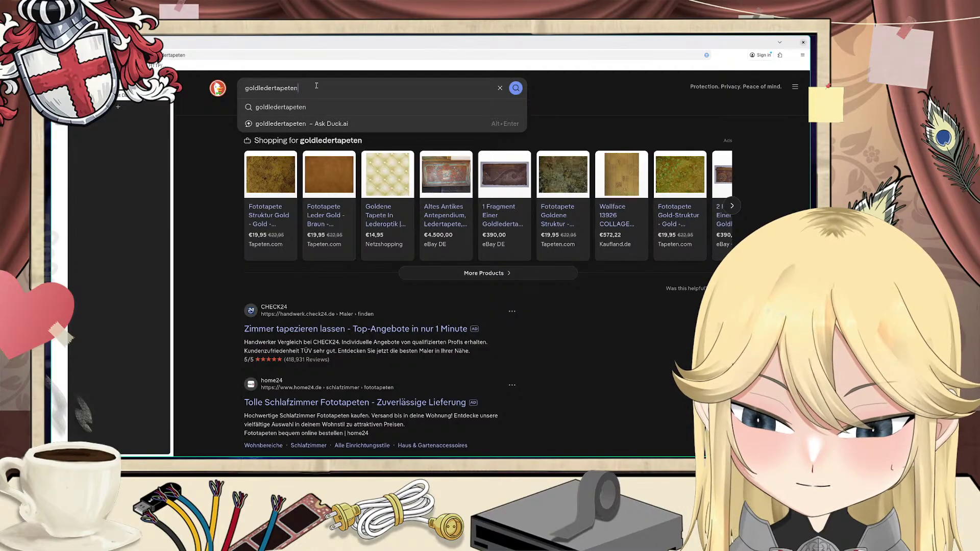
pyautogui.write('wiki')
pyautogui.press('Return')
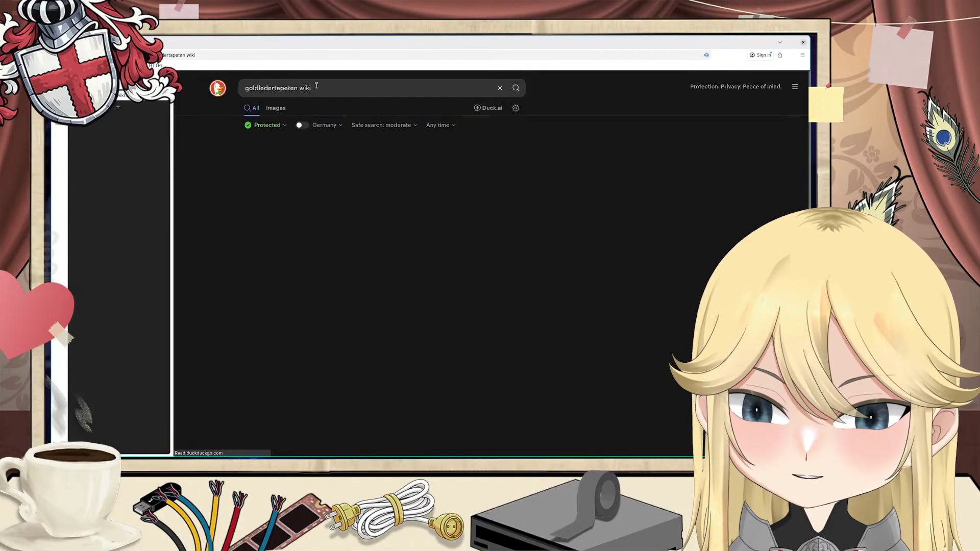
pyautogui.click(309, 286)
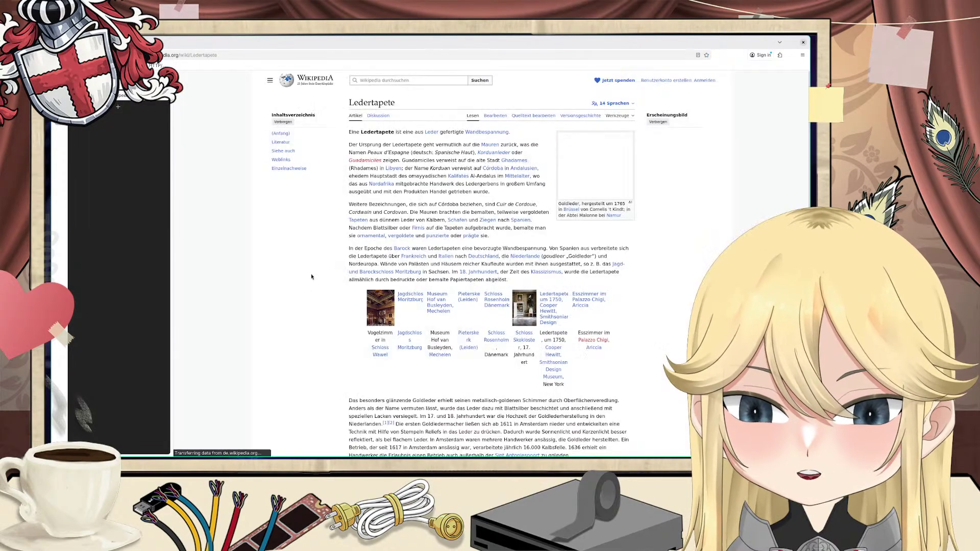
pyautogui.click(612, 143)
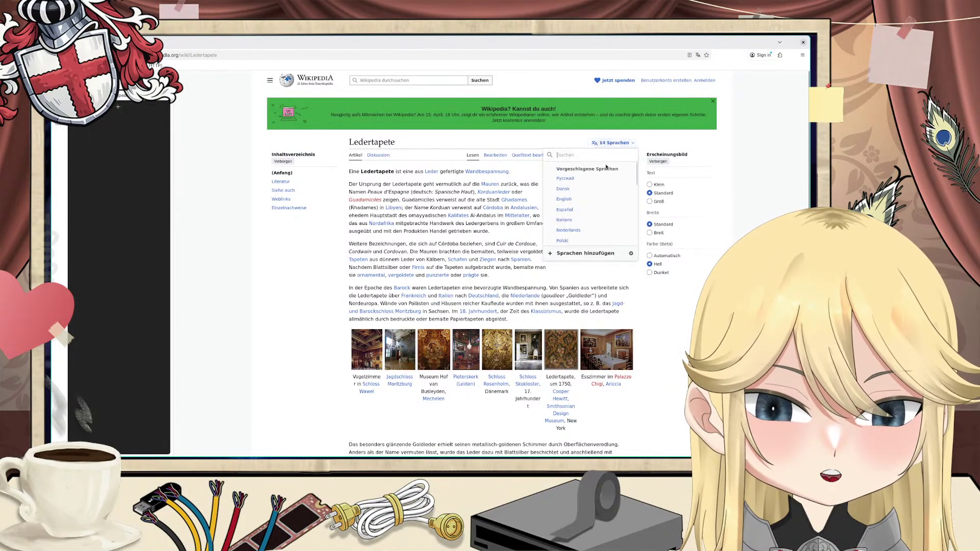
pyautogui.click(609, 199)
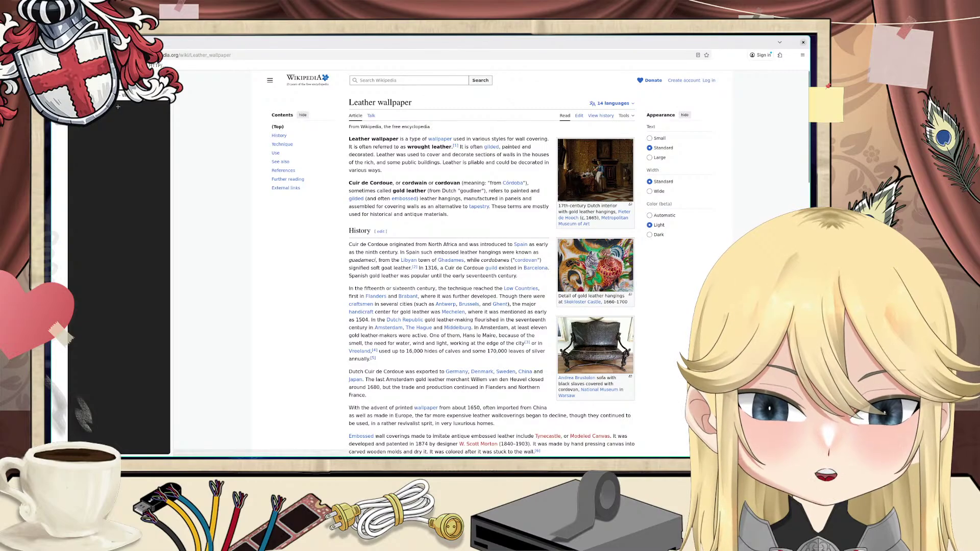
# Step: Open the painting of the 17th-century Dutch interior at full size and examine its gold leather wall hangings up close
pyautogui.click(587, 171)
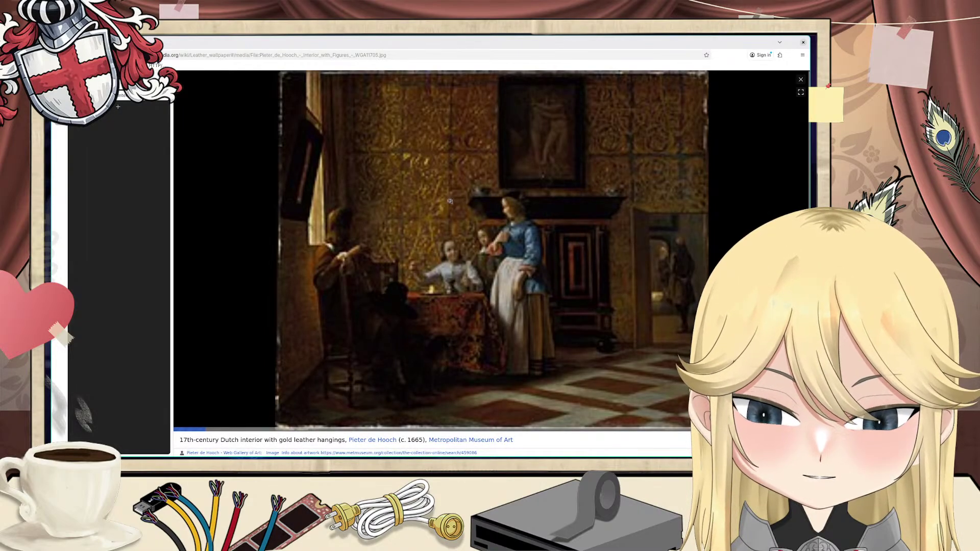
pyautogui.click(425, 181)
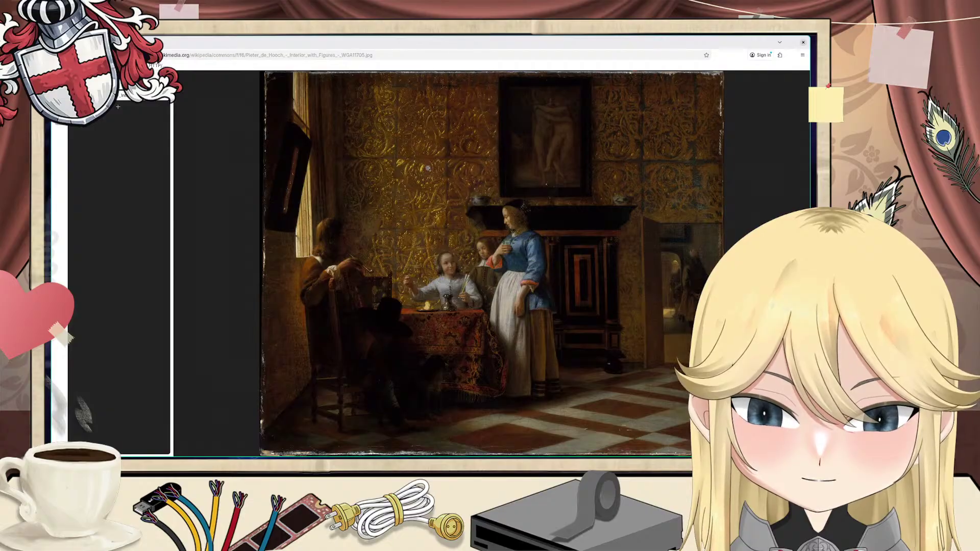
pyautogui.click(428, 168)
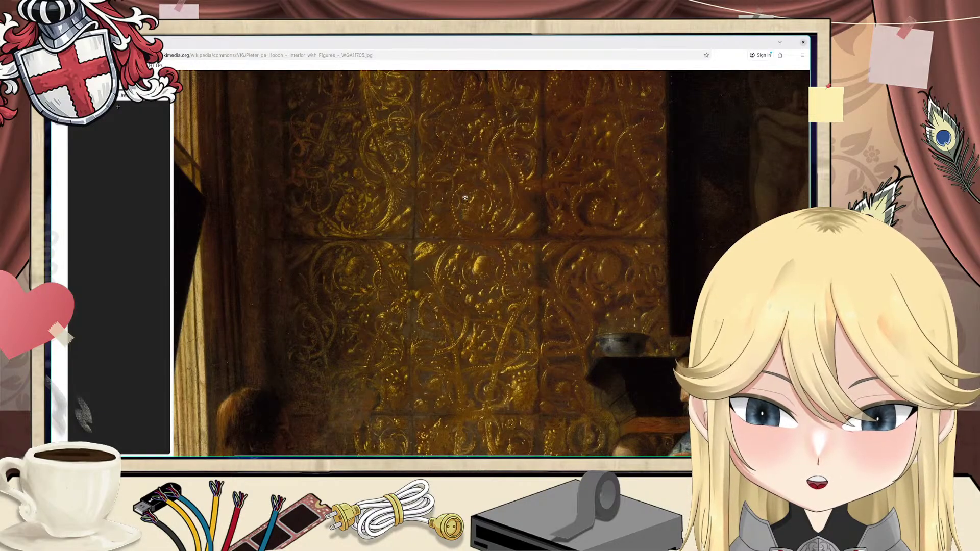
pyautogui.scroll(-3, 452, 202)
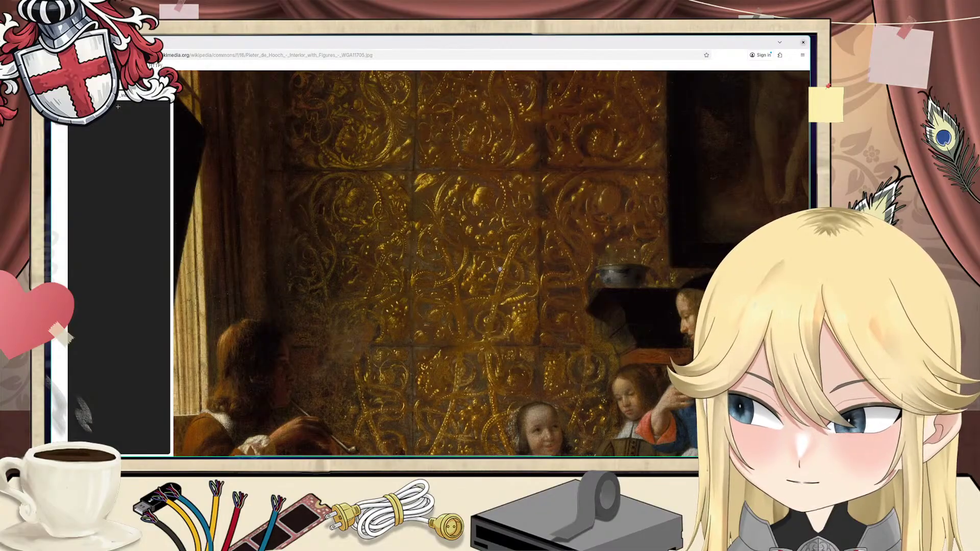
# Step: Switch back to Krita and softly erase the R-side red edge beside the eye and cheek
pyautogui.press('super+1')
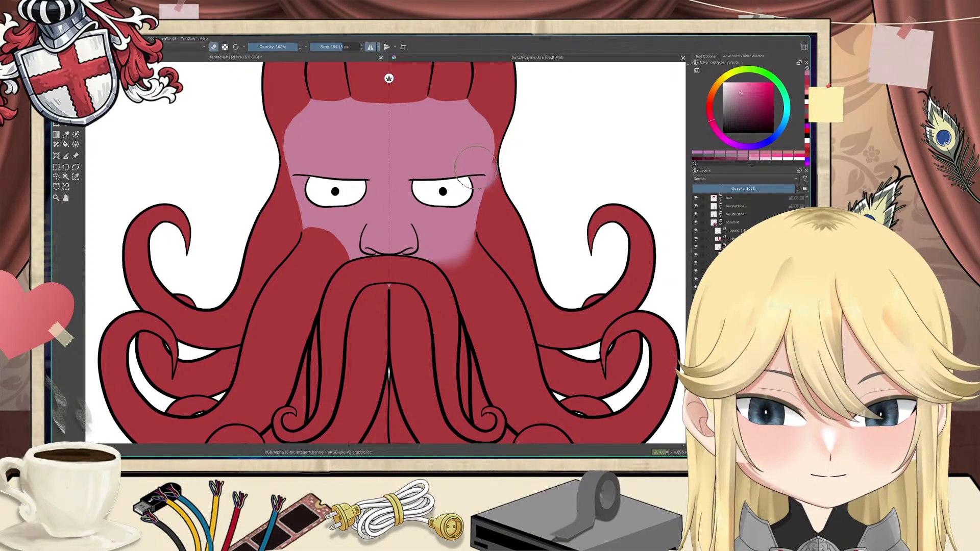
pyautogui.moveTo(475, 178)
pyautogui.mouseDown()
pyautogui.moveTo(462, 224)
pyautogui.moveTo(479, 185)
pyautogui.moveTo(461, 227)
pyautogui.mouseUp()
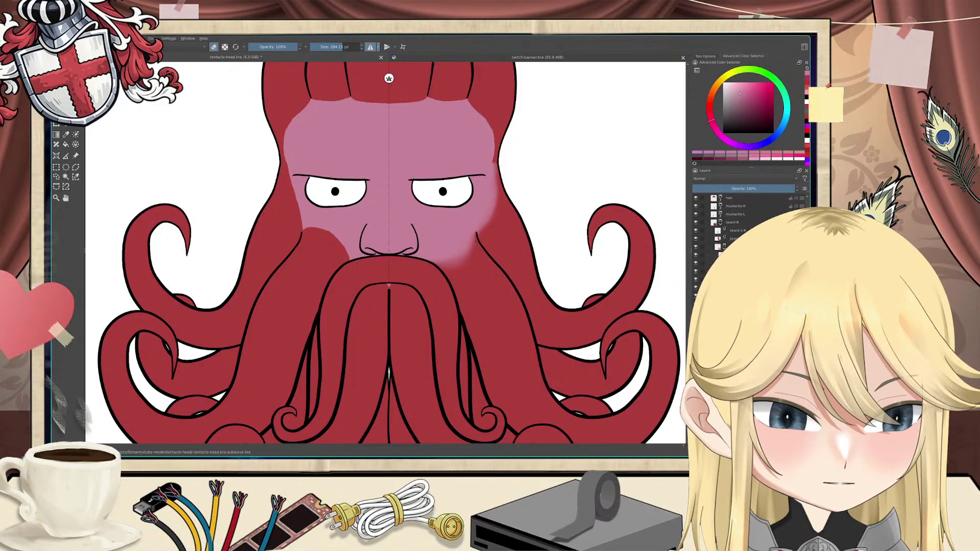
# Step: Toggle the visibility of the R-side beard layers to check which one holds each colour area
pyautogui.scroll(-1, 745, 245)
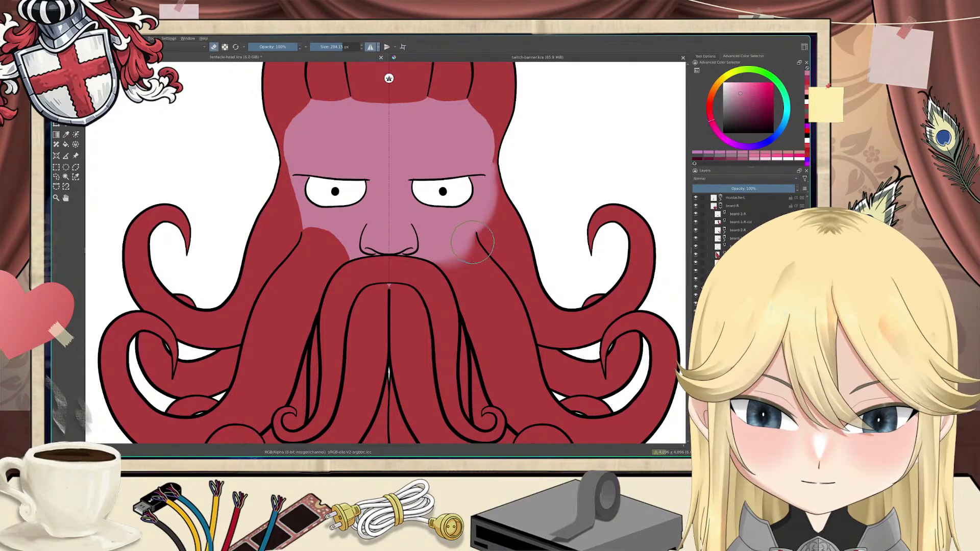
pyautogui.click(695, 255)
pyautogui.click(694, 245)
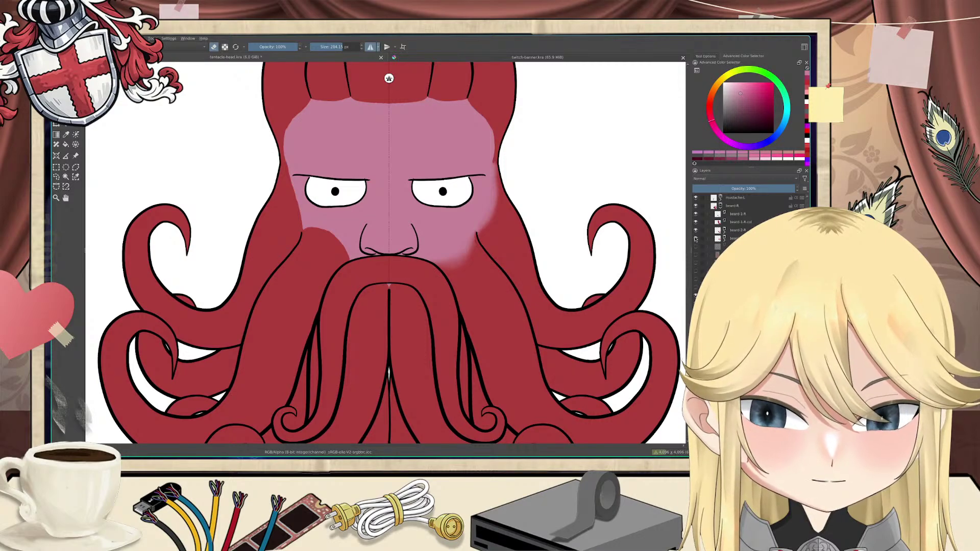
pyautogui.click(694, 238)
pyautogui.click(696, 239)
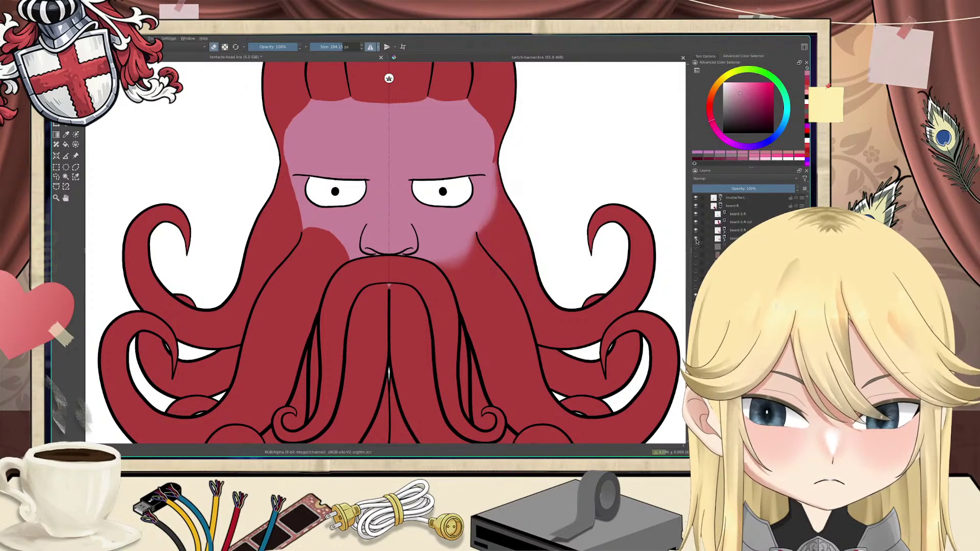
pyautogui.click(695, 238)
pyautogui.click(696, 239)
pyautogui.click(696, 239)
pyautogui.click(696, 238)
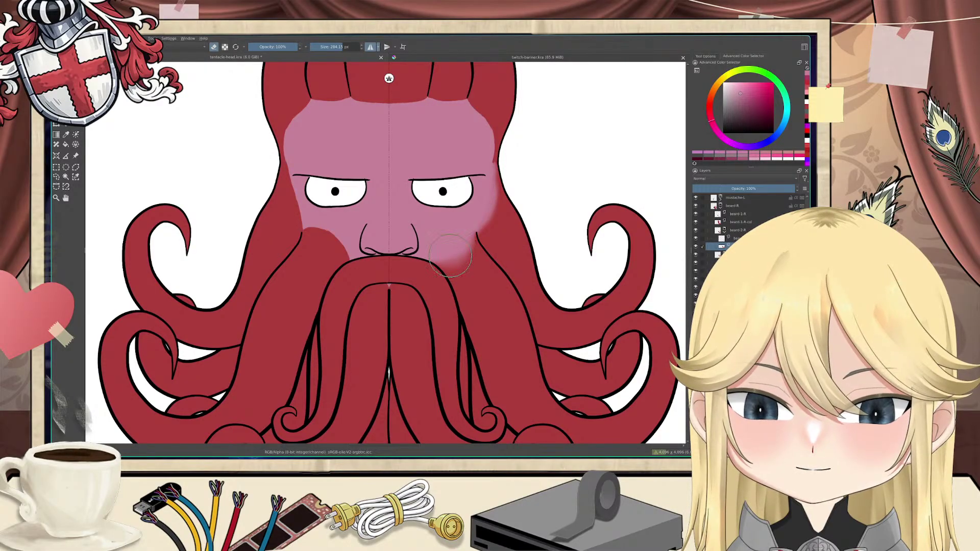
# Step: Undo the soft erasing strokes along the R-side beard and cheek
pyautogui.hotkey('ctrl', 'z')
pyautogui.hotkey('ctrl', 'z')
pyautogui.hotkey('ctrl', 'z')
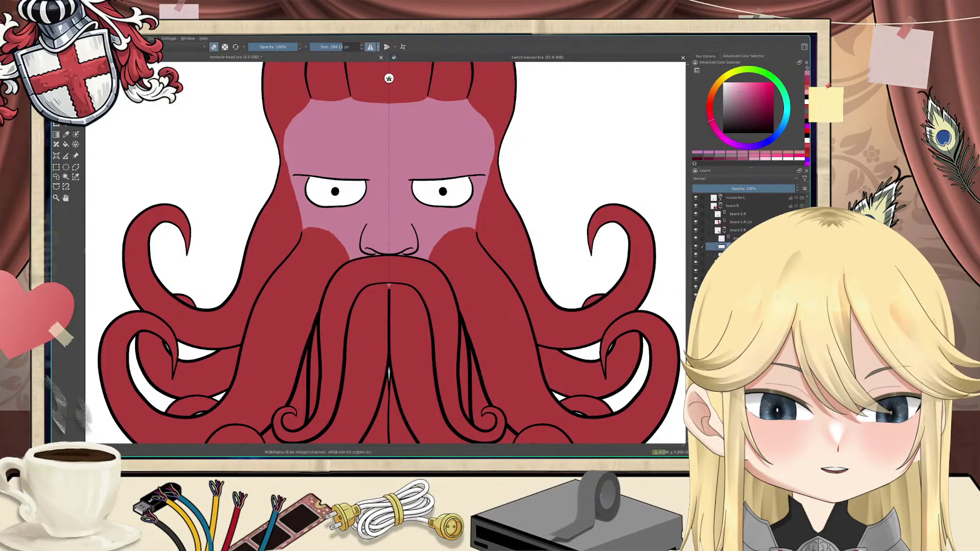
# Step: Turn off erase mode and softly paint mauve-pink over the R-side cheek and the upper beard beside the nose
pyautogui.press('e')
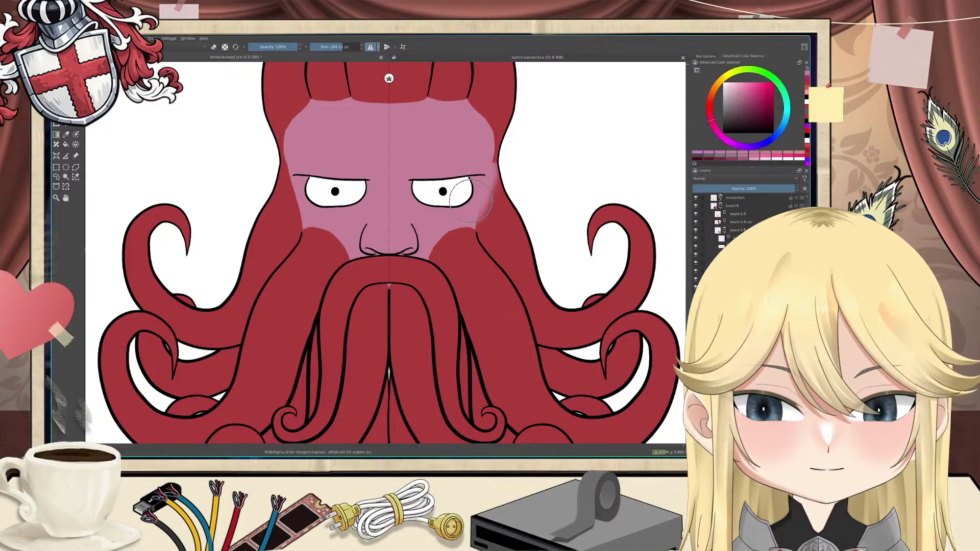
pyautogui.moveTo(471, 200)
pyautogui.mouseDown()
pyautogui.moveTo(464, 228)
pyautogui.moveTo(482, 183)
pyautogui.moveTo(482, 219)
pyautogui.moveTo(475, 198)
pyautogui.moveTo(480, 189)
pyautogui.moveTo(487, 206)
pyautogui.moveTo(485, 179)
pyautogui.moveTo(478, 221)
pyautogui.mouseUp()
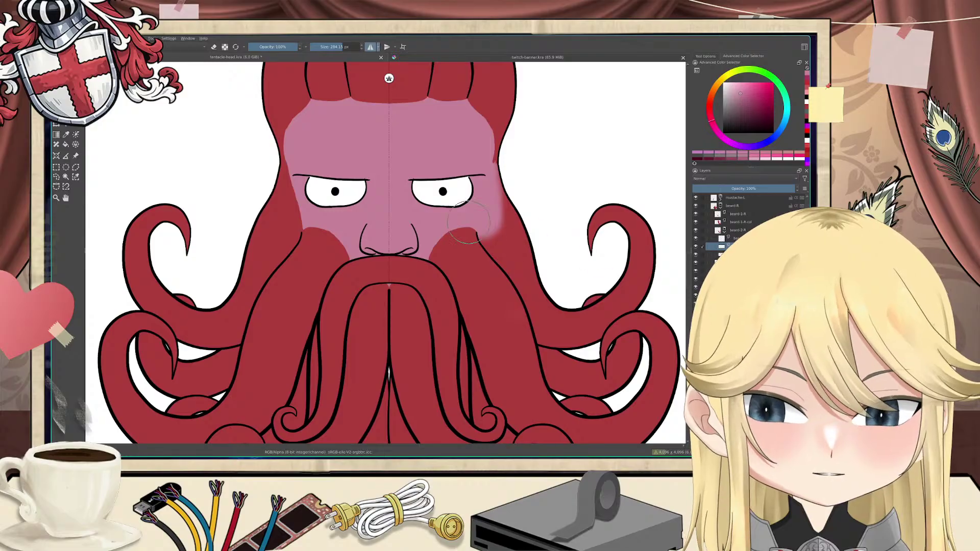
pyautogui.moveTo(457, 225)
pyautogui.mouseDown()
pyautogui.moveTo(432, 250)
pyautogui.moveTo(457, 238)
pyautogui.moveTo(451, 257)
pyautogui.moveTo(459, 265)
pyautogui.mouseUp()
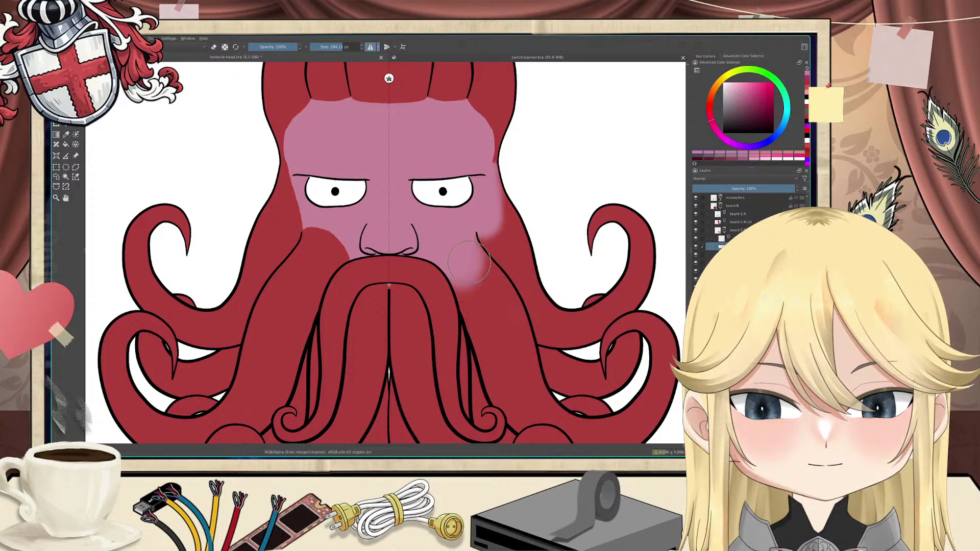
pyautogui.moveTo(469, 262)
pyautogui.mouseDown()
pyautogui.moveTo(431, 213)
pyautogui.moveTo(467, 212)
pyautogui.moveTo(472, 249)
pyautogui.mouseUp()
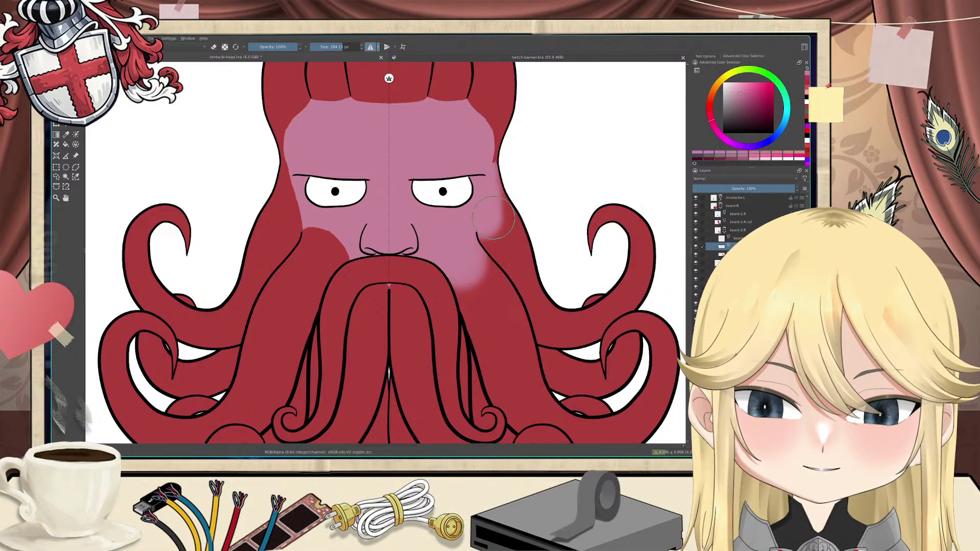
# Step: Select a lower R-side beard layer and refine the mauve fade at the outer cheek, alternating soft painting and erasing
pyautogui.click(734, 279)
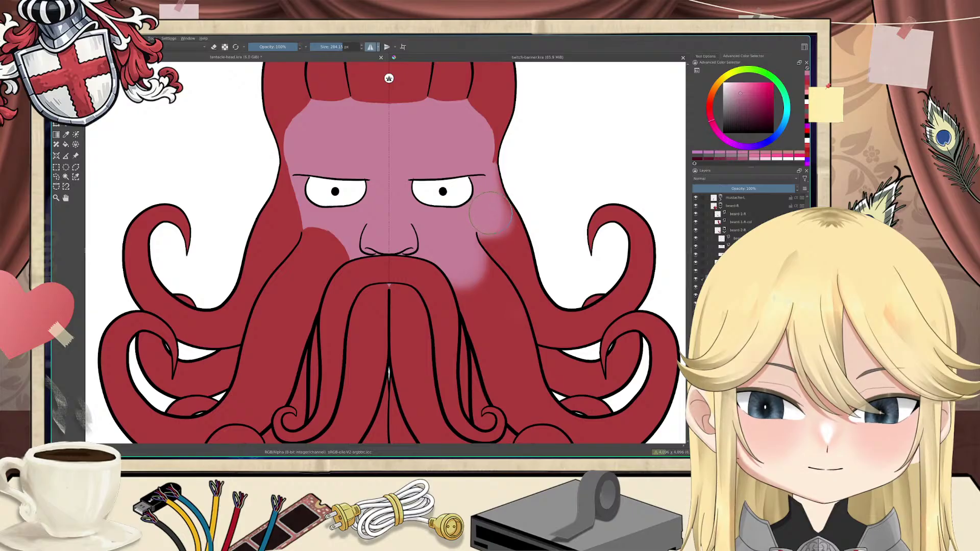
pyautogui.press('e')
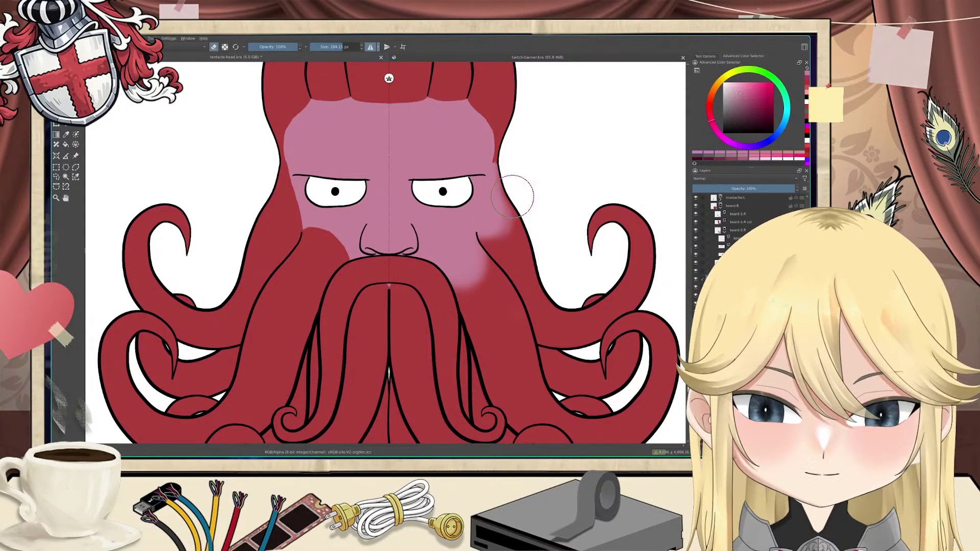
pyautogui.press('e')
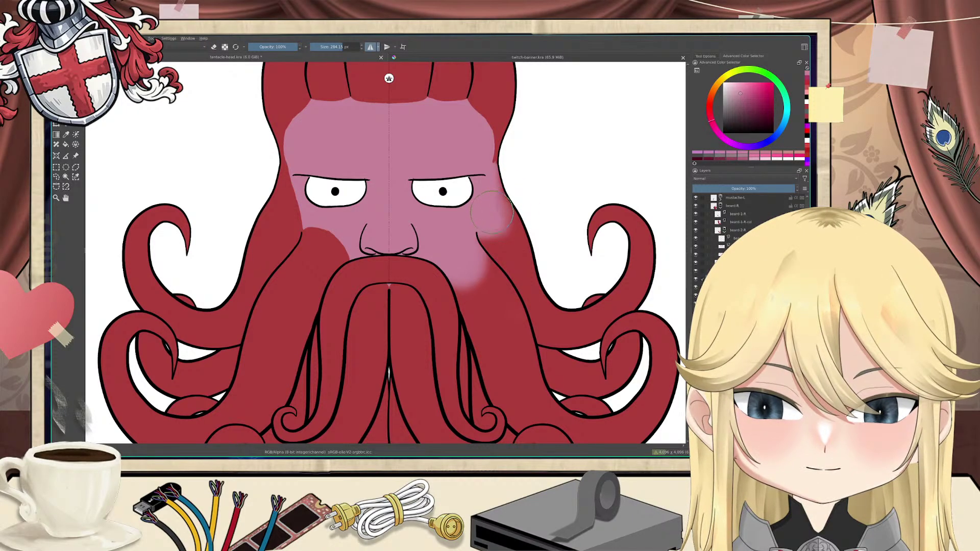
pyautogui.press('e')
pyautogui.moveTo(516, 202); pyautogui.dragTo(512, 209)
pyautogui.press('e')
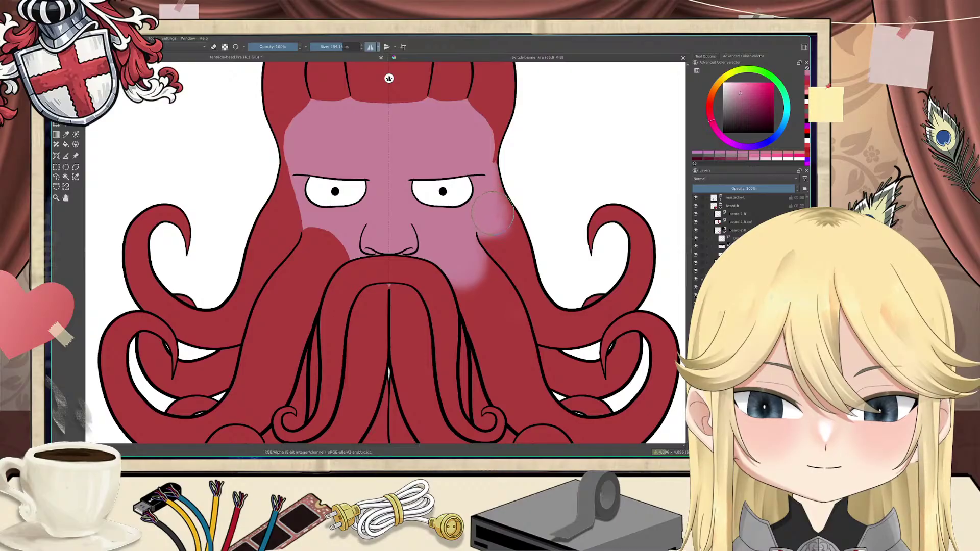
pyautogui.press('e')
pyautogui.press('e')
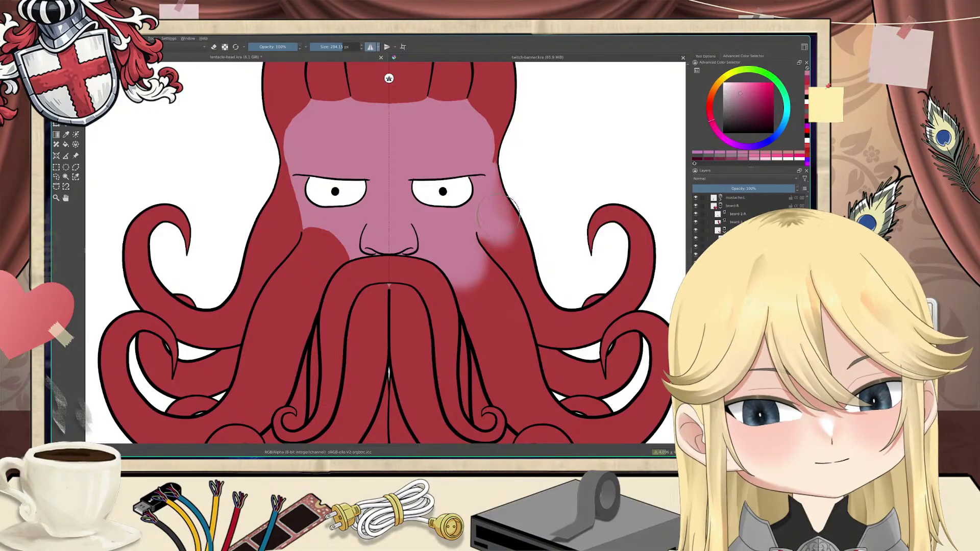
# Step: Group the right beard tentacle's base layer with its colour layer and name the group beard-2-R
pyautogui.press('e')
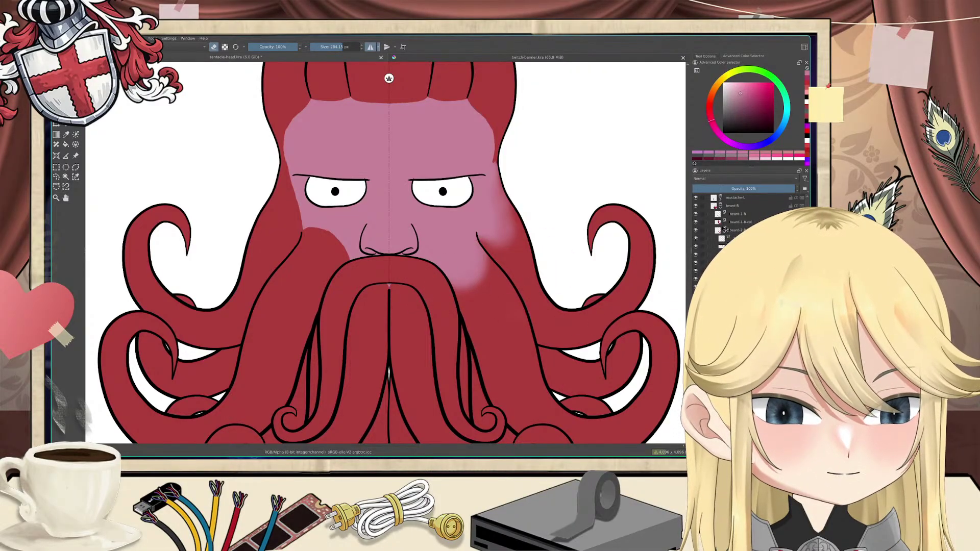
pyautogui.click(739, 217)
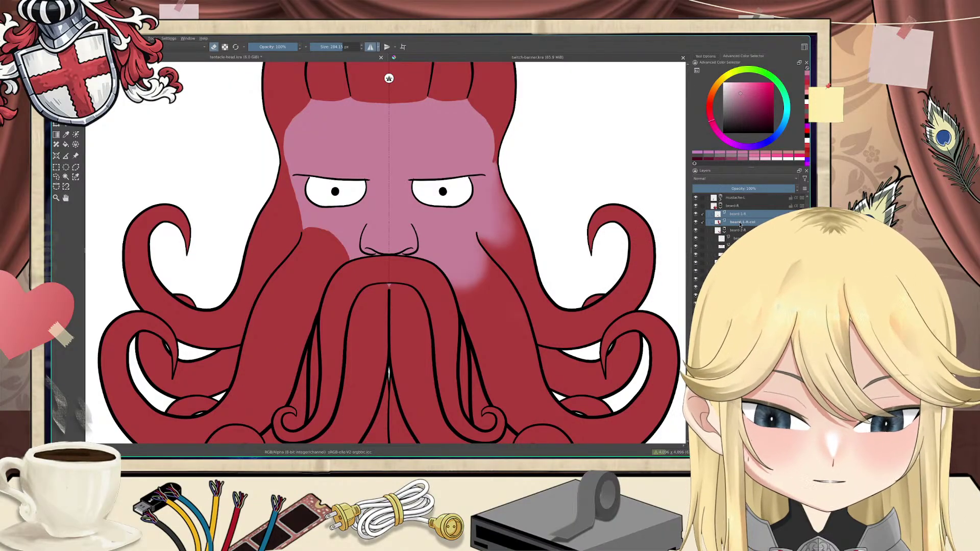
pyautogui.hotkey('ctrl', 'g')
pyautogui.doubleClick(742, 216)
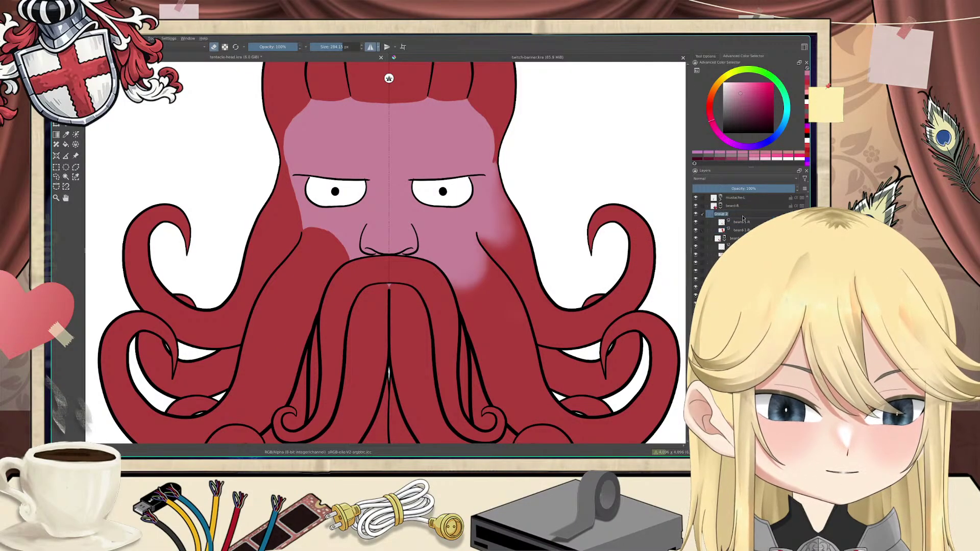
pyautogui.write('beard-2-R')
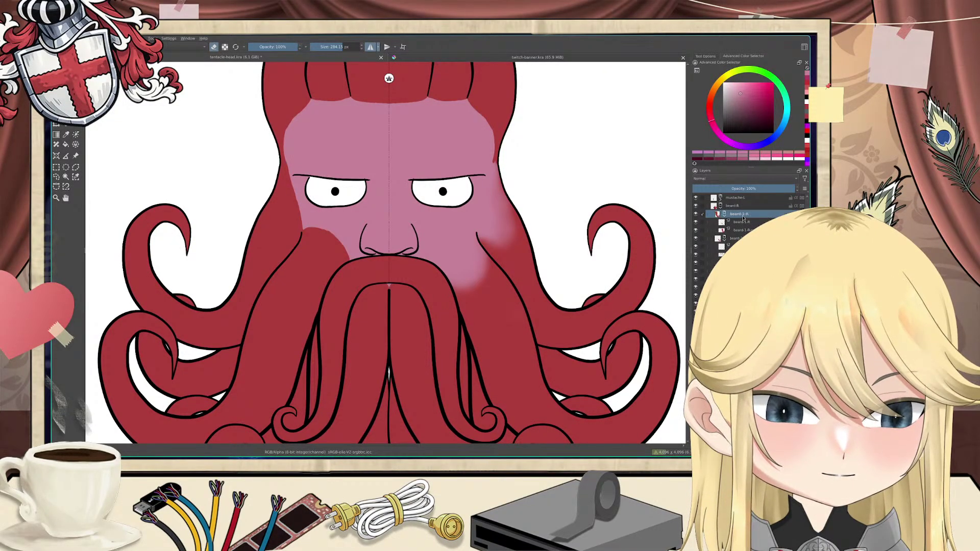
# Step: Airbrush soft pink shading onto the top of the inner beard tentacle right of the centre line, fading its lower edge with the eraser
pyautogui.click(743, 231)
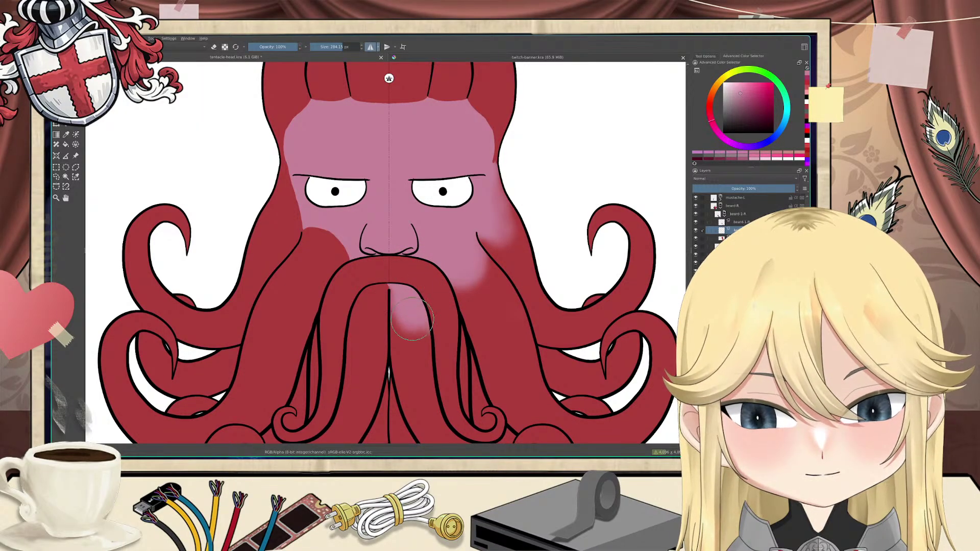
pyautogui.moveTo(412, 319)
pyautogui.mouseDown()
pyautogui.moveTo(402, 280)
pyautogui.moveTo(440, 331)
pyautogui.moveTo(420, 331)
pyautogui.moveTo(404, 302)
pyautogui.moveTo(421, 326)
pyautogui.moveTo(427, 319)
pyautogui.moveTo(447, 328)
pyautogui.moveTo(448, 320)
pyautogui.moveTo(406, 322)
pyautogui.moveTo(416, 346)
pyautogui.moveTo(409, 319)
pyautogui.moveTo(432, 322)
pyautogui.moveTo(412, 333)
pyautogui.moveTo(420, 335)
pyautogui.moveTo(410, 347)
pyautogui.moveTo(386, 336)
pyautogui.moveTo(386, 302)
pyautogui.moveTo(375, 316)
pyautogui.moveTo(382, 337)
pyautogui.moveTo(425, 366)
pyautogui.mouseUp()
pyautogui.press('e')
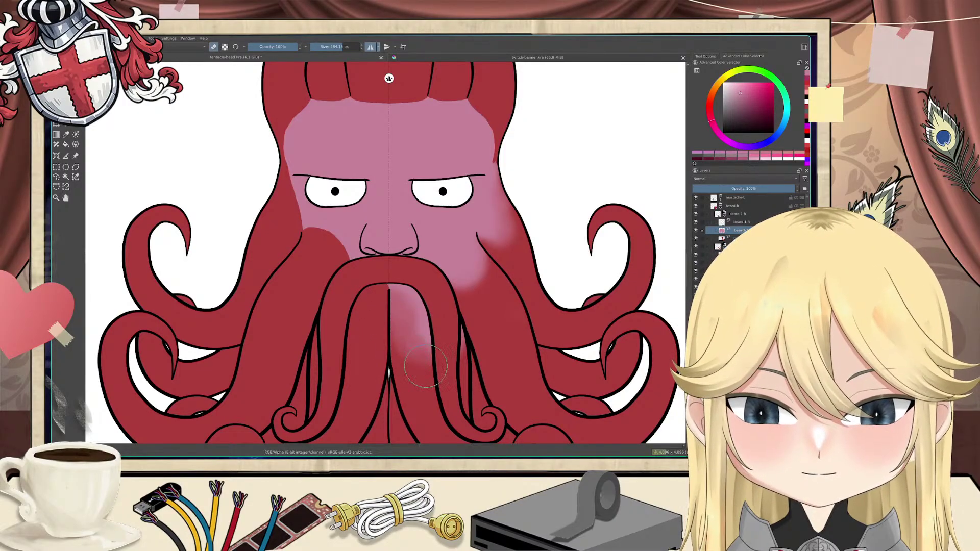
pyautogui.press('e')
pyautogui.moveTo(422, 307)
pyautogui.mouseDown()
pyautogui.moveTo(425, 331)
pyautogui.moveTo(404, 279)
pyautogui.mouseUp()
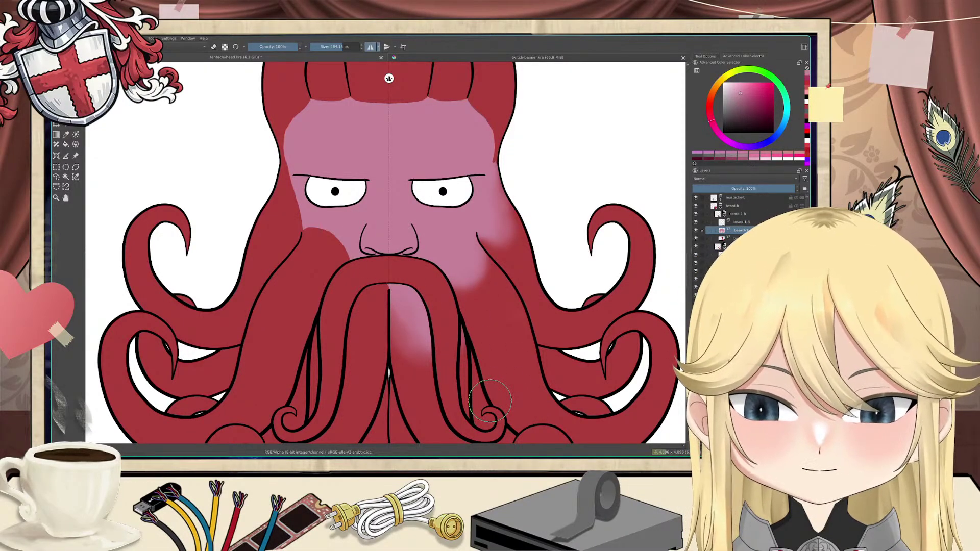
# Step: Collapse the right-side beard groups in the layer stack
pyautogui.scroll(-2, 486, 382)
pyautogui.scroll(2, 486, 382)
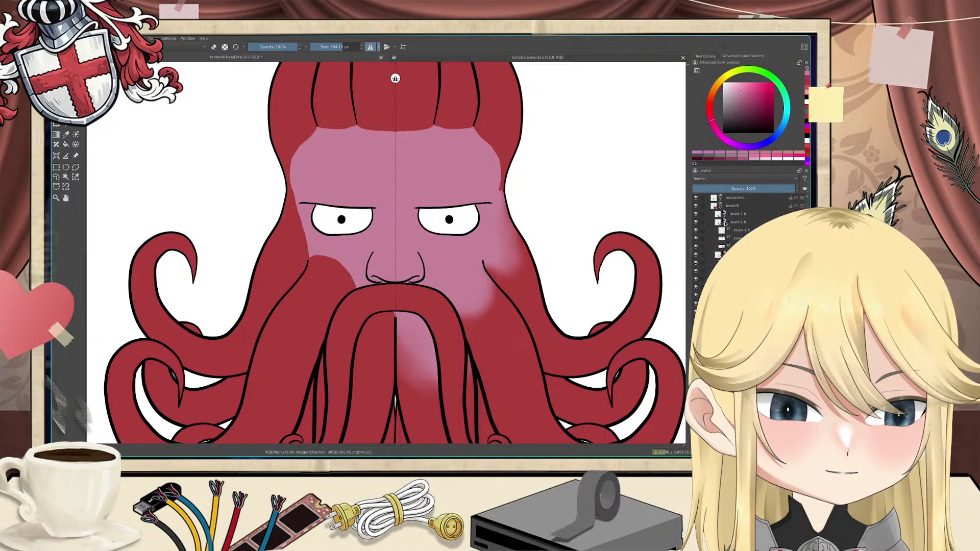
pyautogui.click(725, 232)
pyautogui.moveTo(514, 355)
pyautogui.mouseDown()
pyautogui.moveTo(499, 303)
pyautogui.moveTo(499, 244)
pyautogui.moveTo(524, 309)
pyautogui.mouseUp()
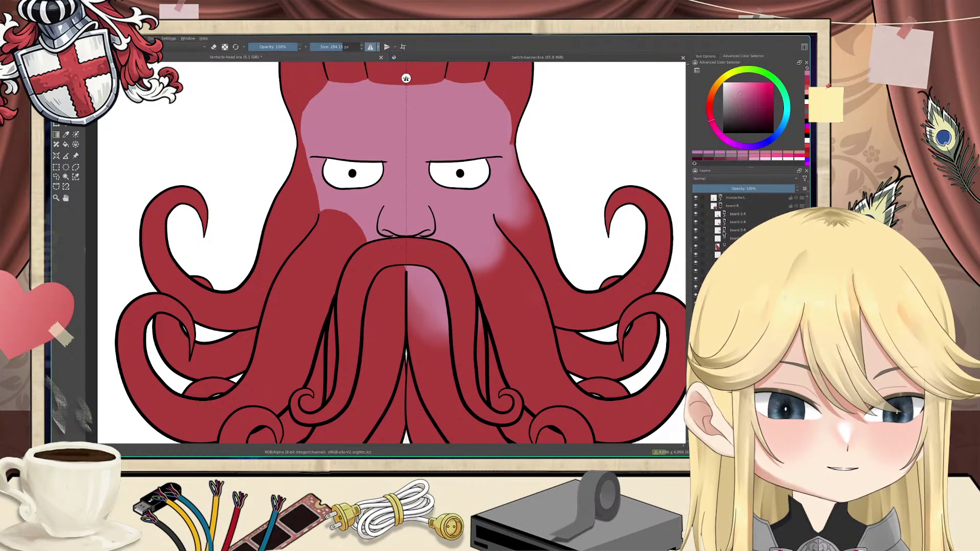
pyautogui.click(721, 207)
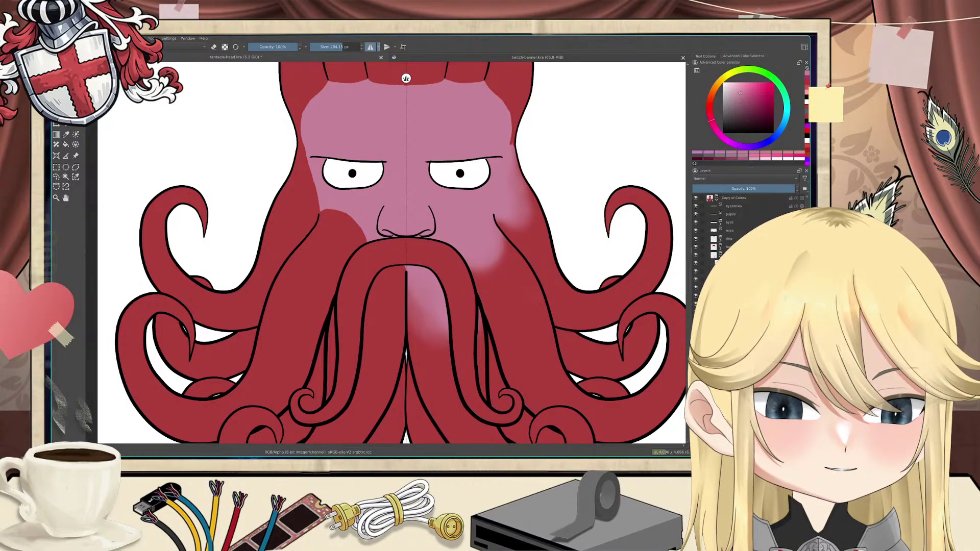
# Step: Try soft pink shading on the upper part of the mustache's right half, and undo it
pyautogui.click(730, 271)
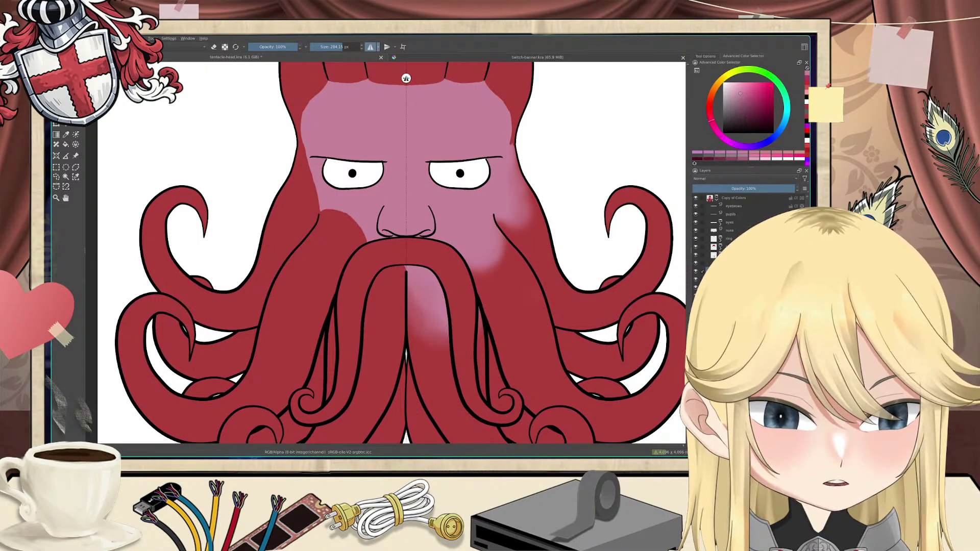
pyautogui.click(697, 256)
pyautogui.click(697, 255)
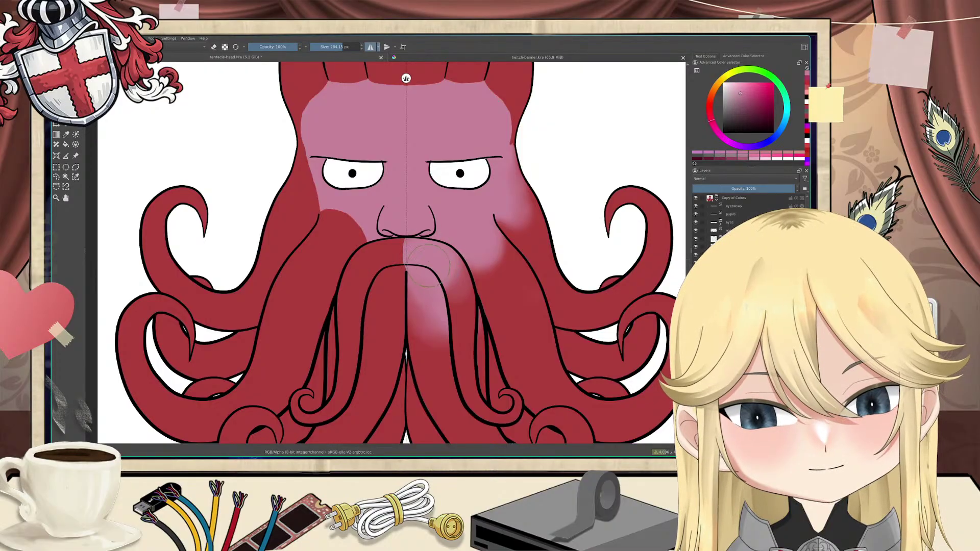
pyautogui.press('e')
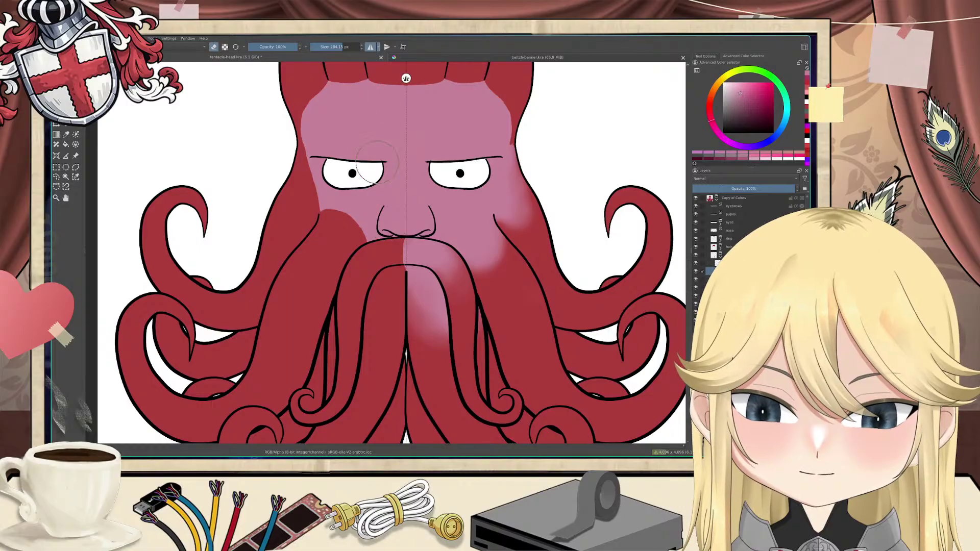
pyautogui.moveTo(427, 239)
pyautogui.mouseDown()
pyautogui.moveTo(195, 234)
pyautogui.moveTo(91, 215)
pyautogui.moveTo(101, 225)
pyautogui.mouseUp()
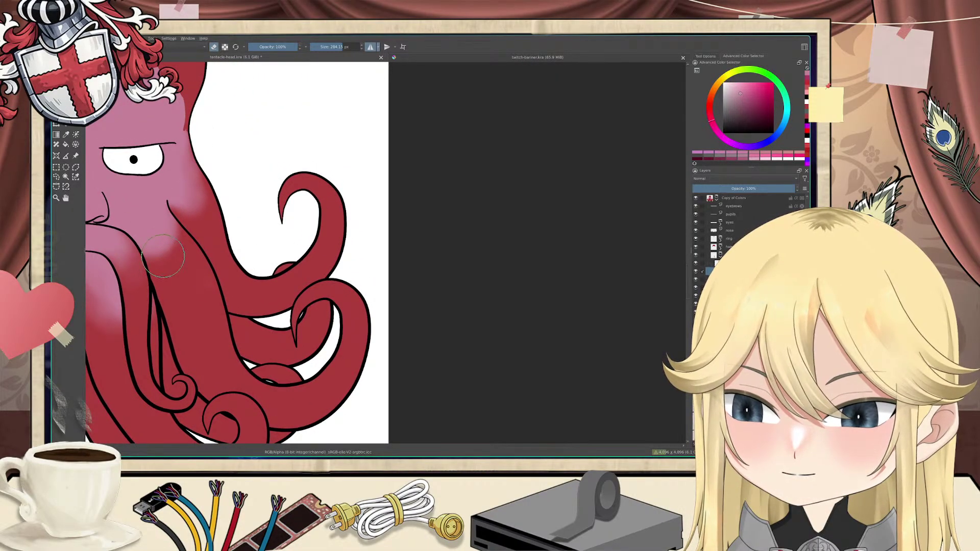
pyautogui.moveTo(164, 257); pyautogui.dragTo(390, 260)
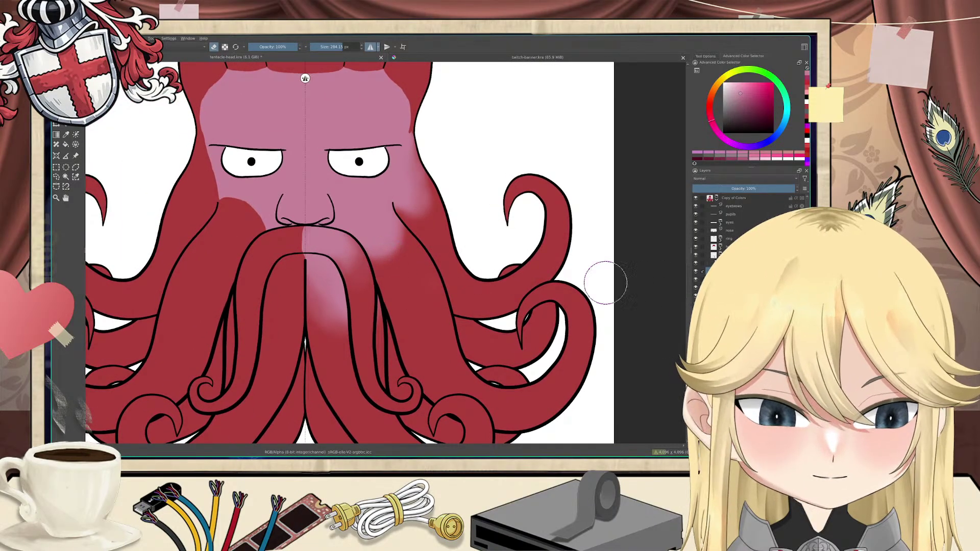
pyautogui.hotkey('ctrl', 'z')
pyautogui.moveTo(483, 248)
pyautogui.mouseDown()
pyautogui.moveTo(503, 286)
pyautogui.moveTo(521, 267)
pyautogui.moveTo(385, 270)
pyautogui.moveTo(223, 245)
pyautogui.moveTo(402, 306)
pyautogui.moveTo(451, 311)
pyautogui.moveTo(519, 293)
pyautogui.moveTo(557, 271)
pyautogui.mouseUp()
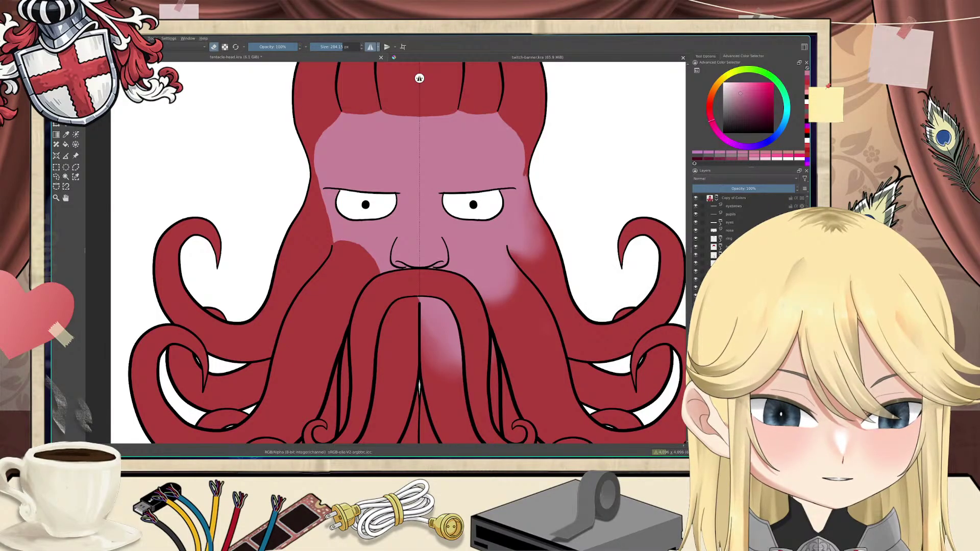
# Step: Duplicate the pink shading layers of the right-side beard tentacles for reuse on the left side
pyautogui.scroll(-3, 743, 245)
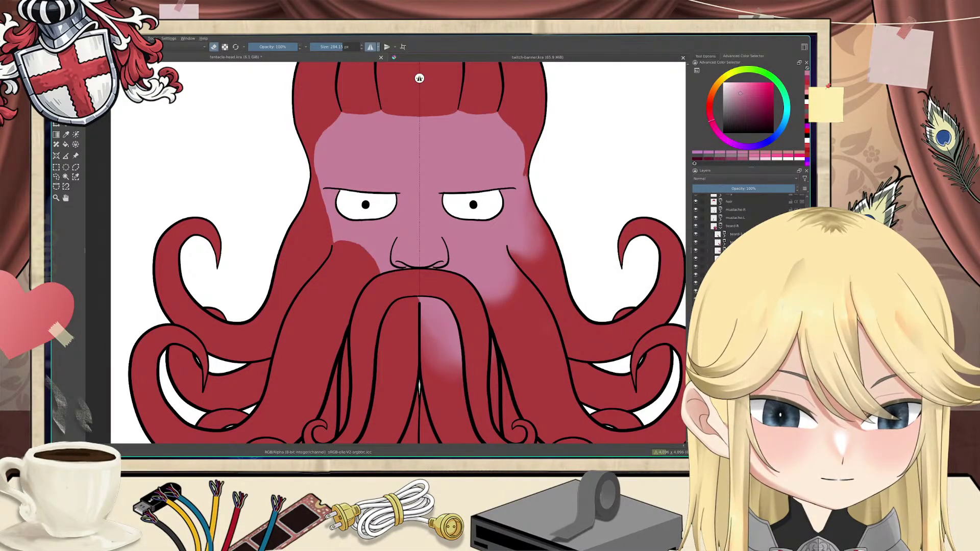
pyautogui.scroll(-3, 743, 245)
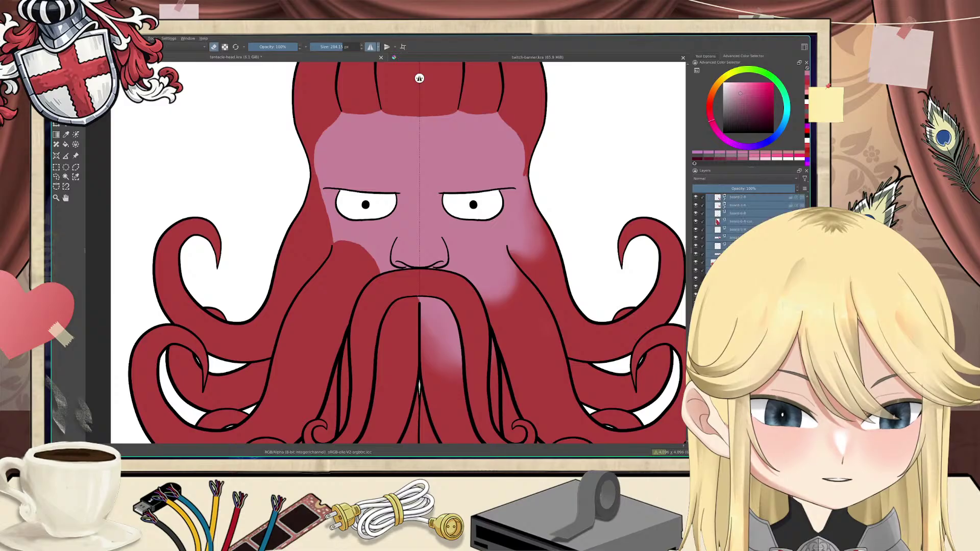
pyautogui.click(708, 270)
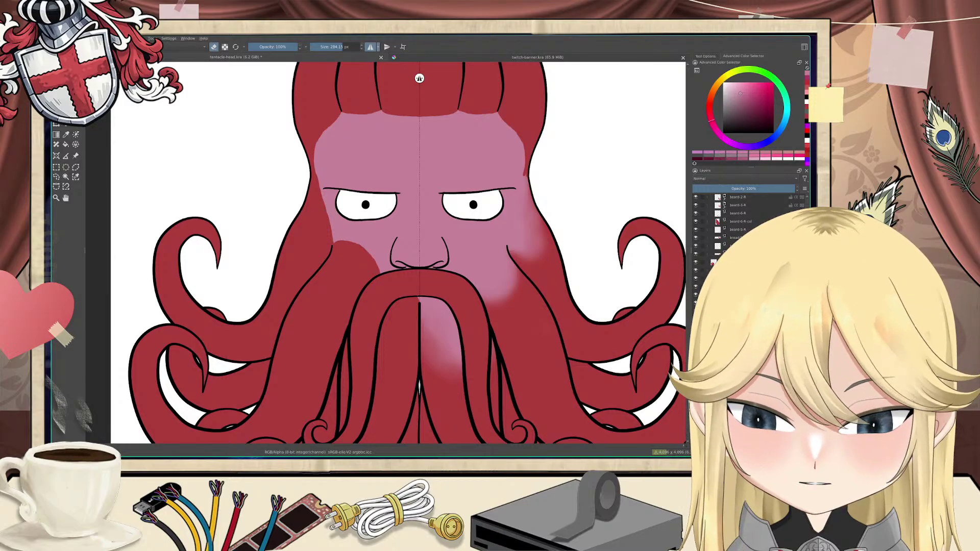
pyautogui.scroll(-1, 743, 245)
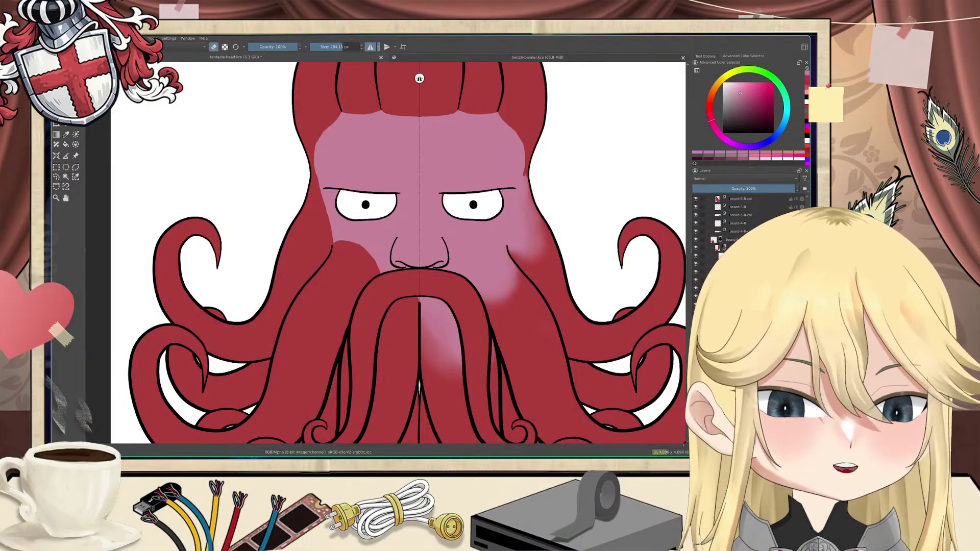
pyautogui.scroll(5, 740, 219)
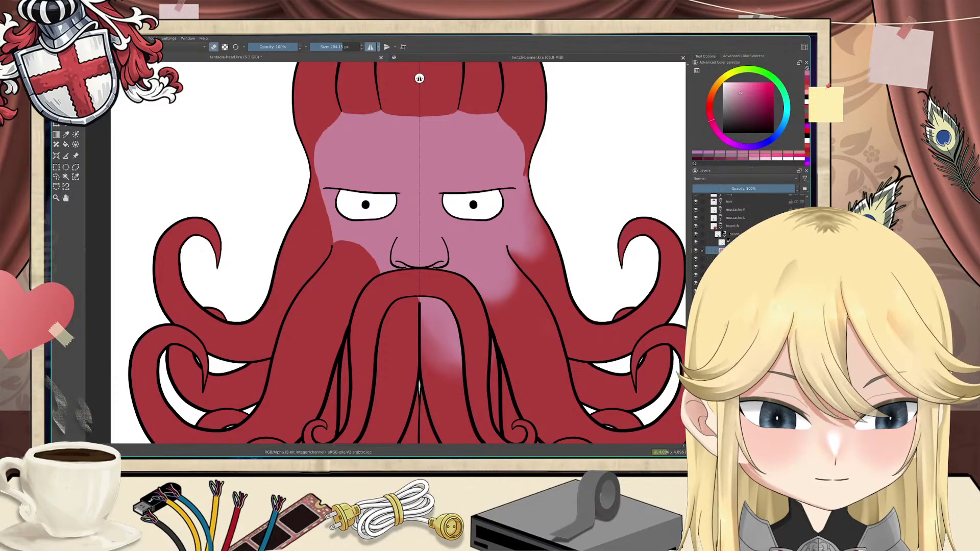
pyautogui.moveTo(462, 332); pyautogui.dragTo(453, 343)
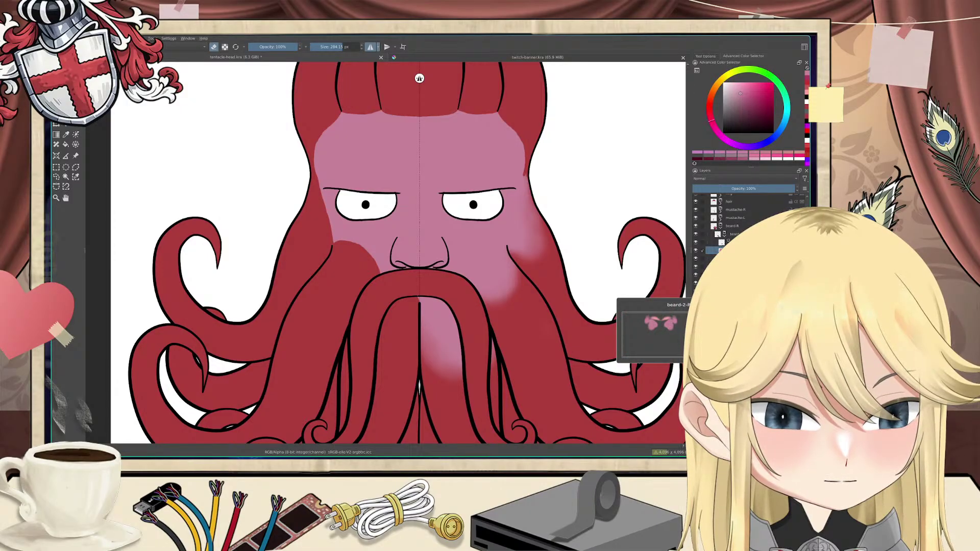
pyautogui.click(735, 290)
pyautogui.click(501, 285)
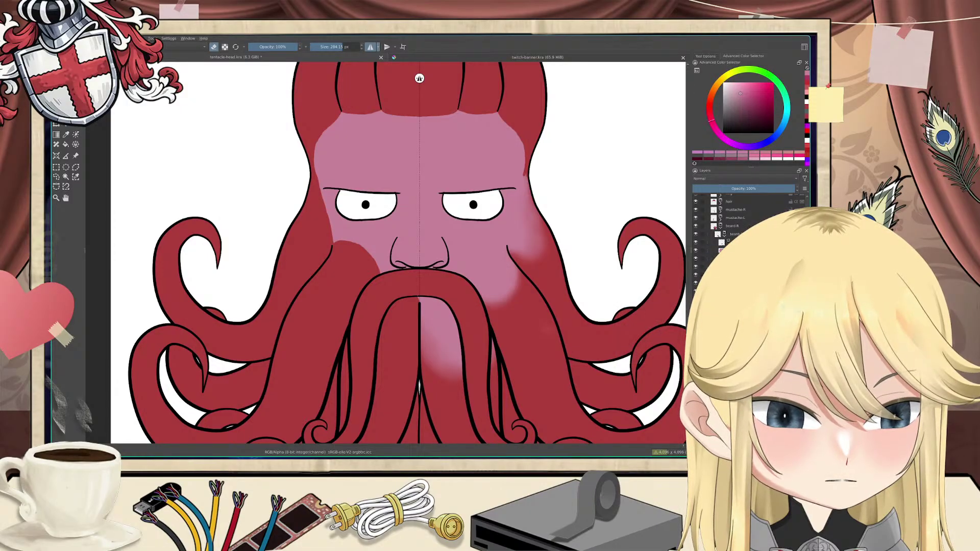
pyautogui.scroll(-1, 735, 245)
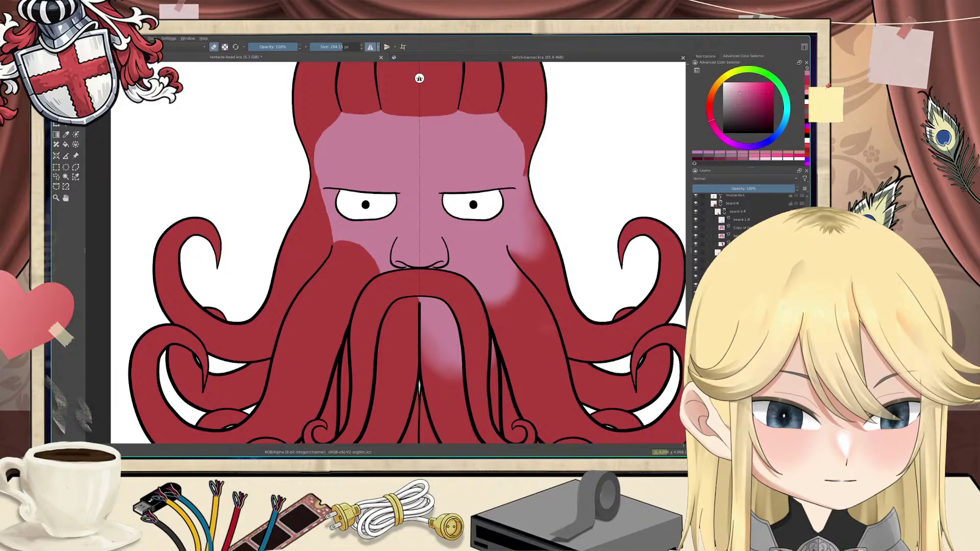
pyautogui.moveTo(526, 207); pyautogui.dragTo(526, 235)
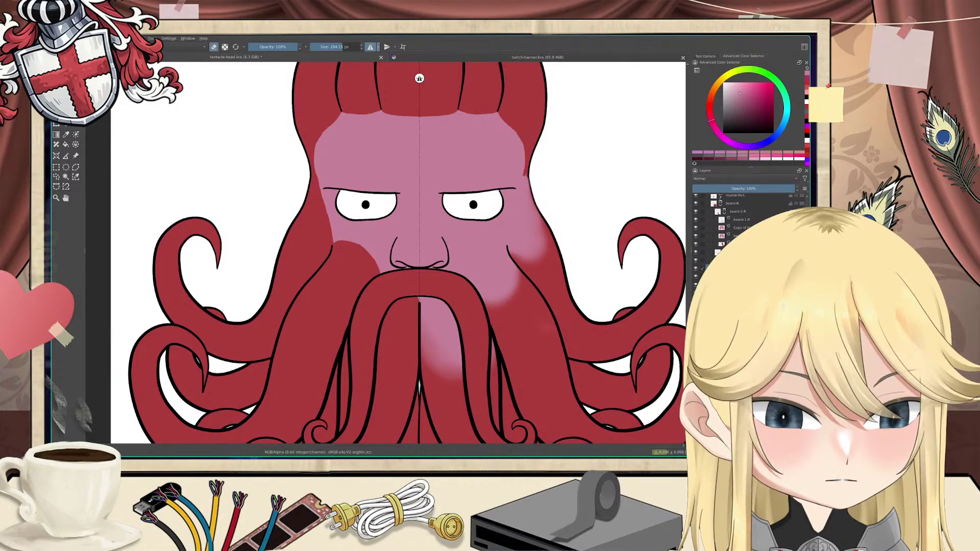
# Step: Move the duplicated pink shading layers down the stack into the matching left-side beard tentacle groups
pyautogui.hotkey('ctrl', 'z')
pyautogui.click(740, 227)
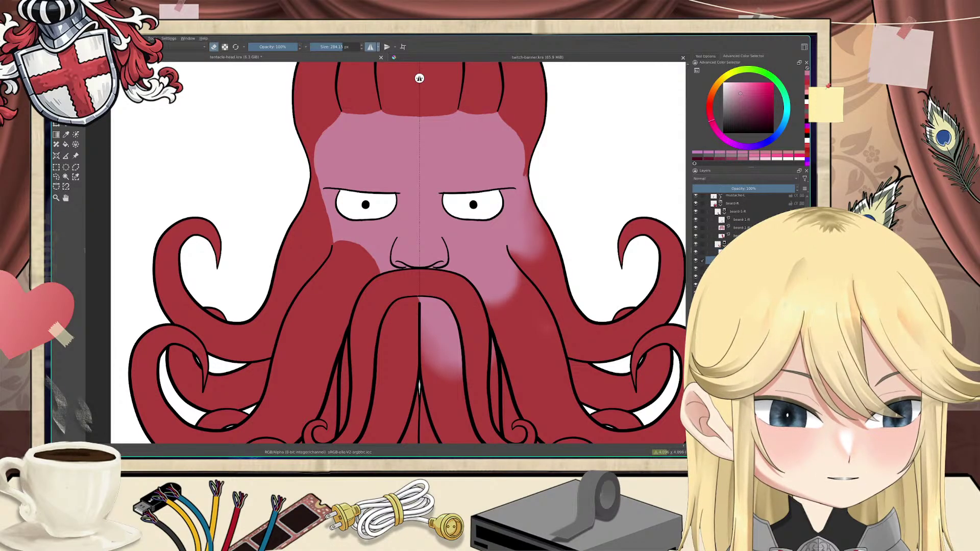
pyautogui.hotkey('ctrl', 'pageup')
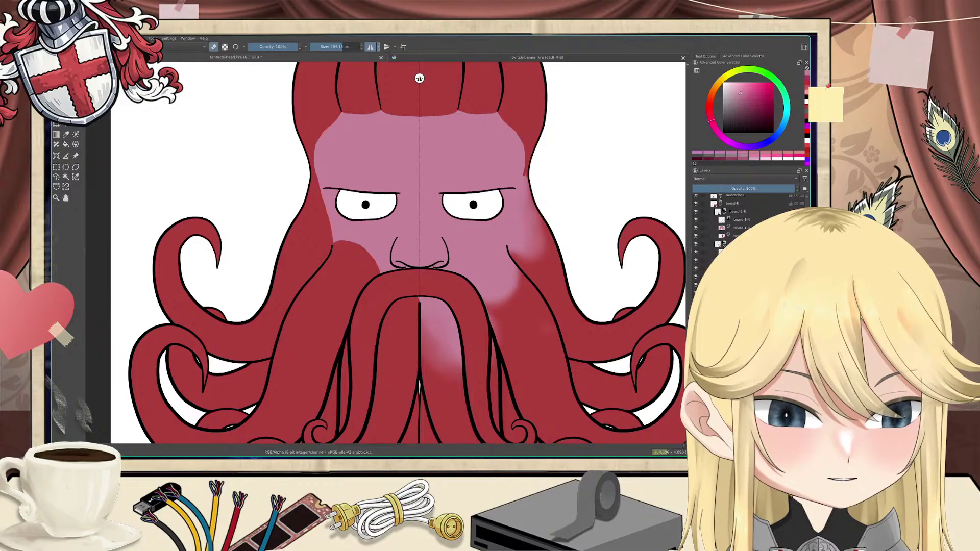
pyautogui.scroll(-3, 740, 228)
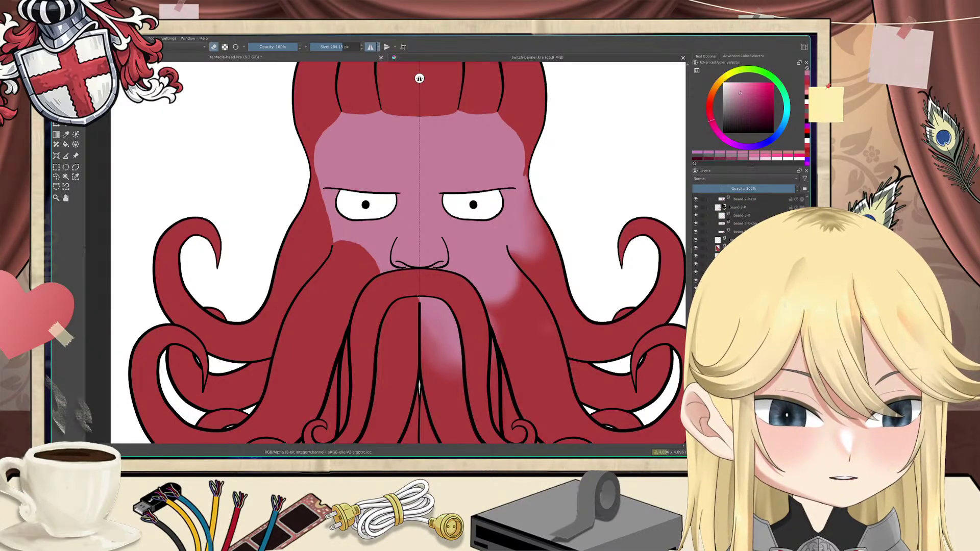
pyautogui.click(696, 317)
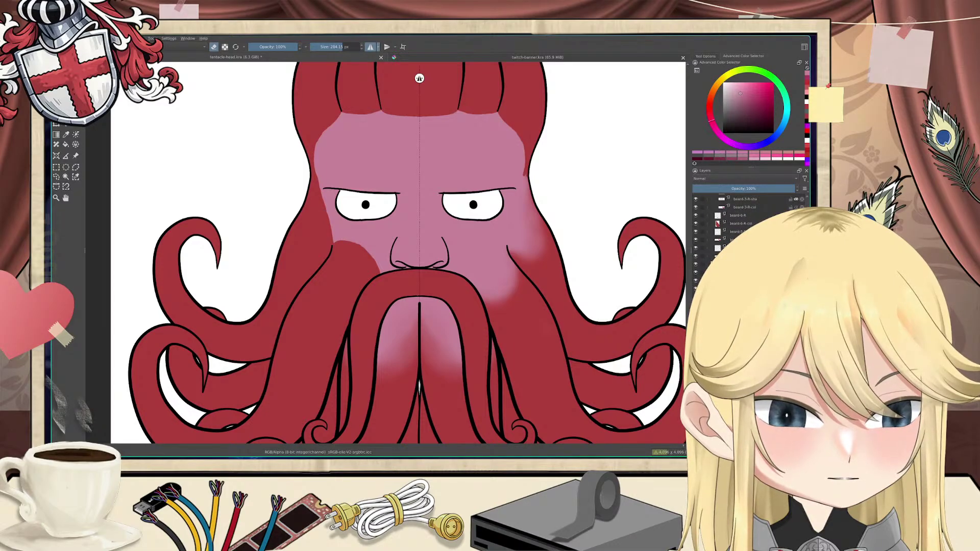
pyautogui.click(695, 334)
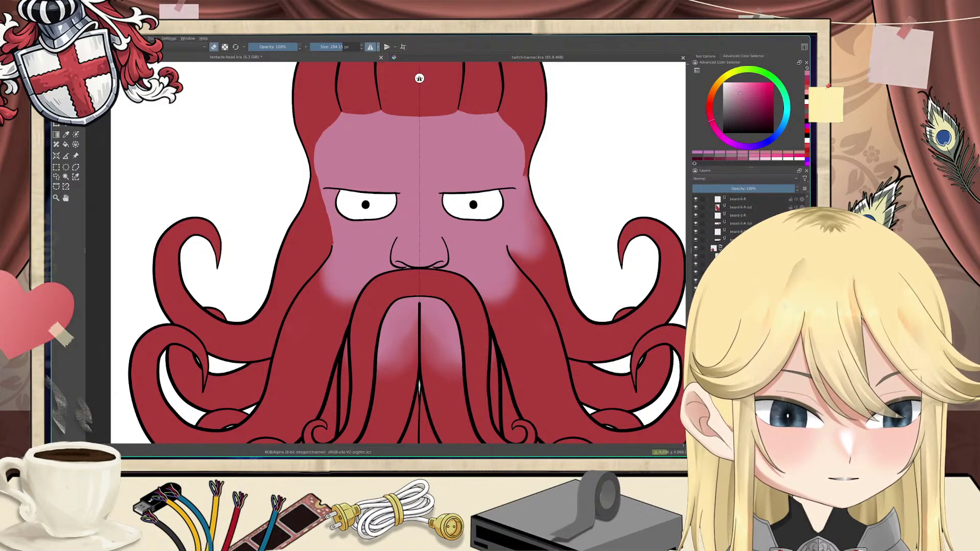
pyautogui.click(696, 350)
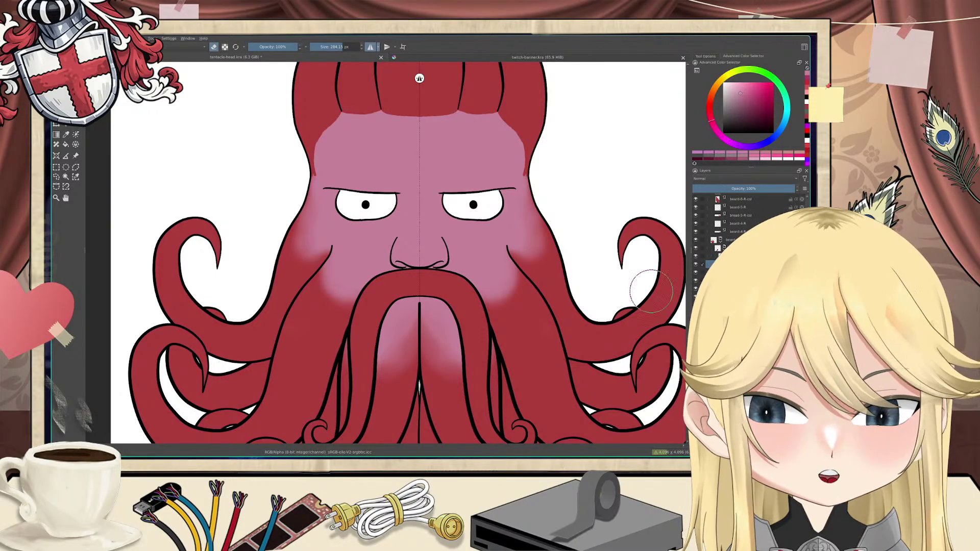
# Step: Activate the duplicated pink shading layer of the second left-side beard tentacle and switch to the rectangular selection tool
pyautogui.scroll(-2, 743, 230)
pyautogui.scroll(1, 742, 230)
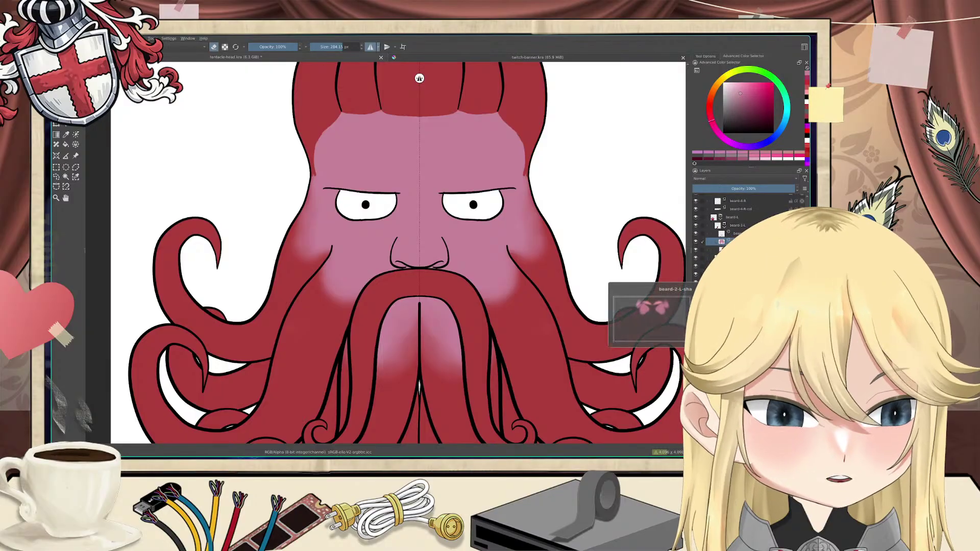
pyautogui.click(740, 274)
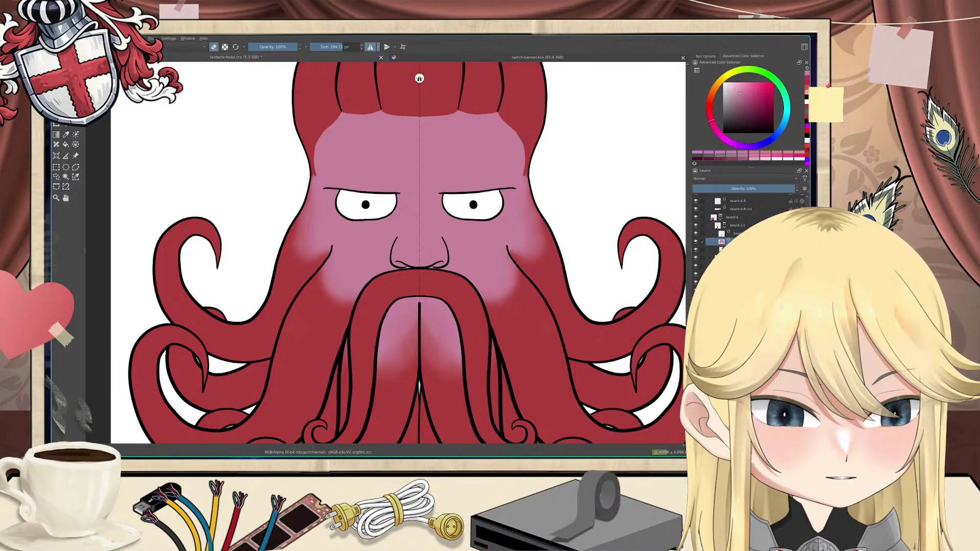
pyautogui.click(56, 168)
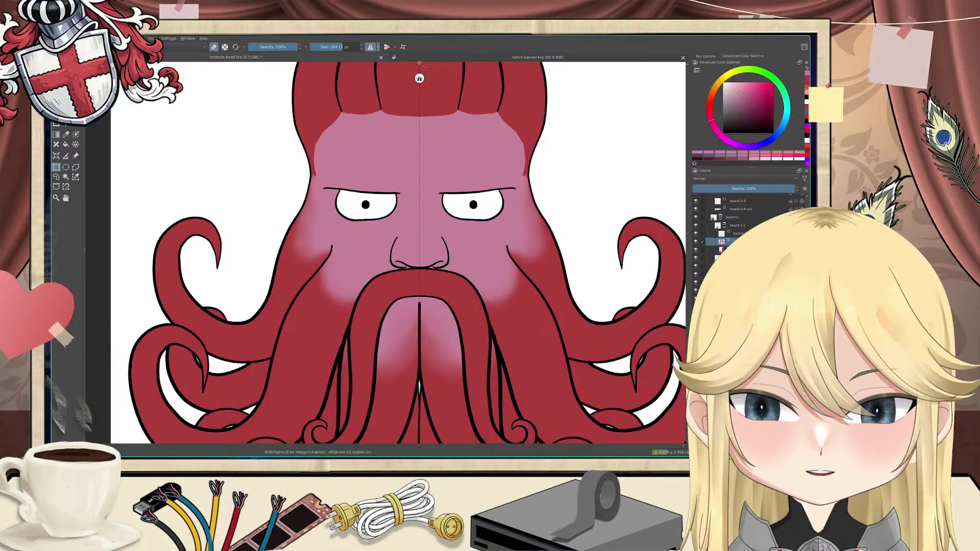
pyautogui.moveTo(419, 63); pyautogui.dragTo(493, 182)
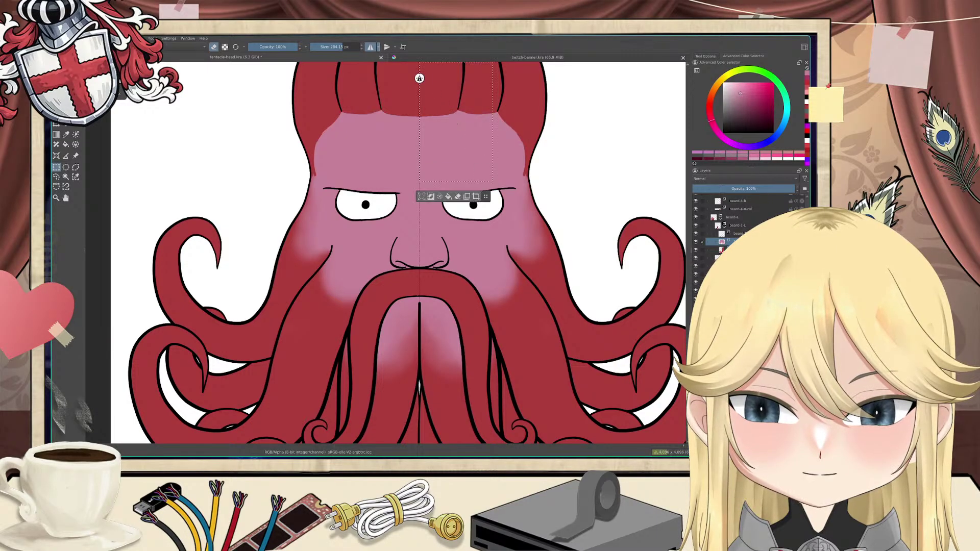
pyautogui.scroll(4, 419, 78)
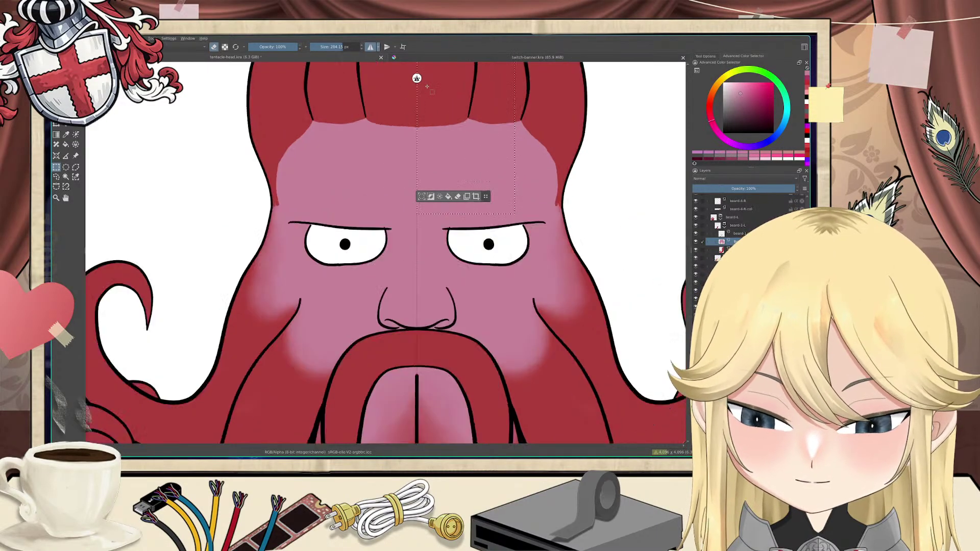
pyautogui.scroll(-4, 407, 78)
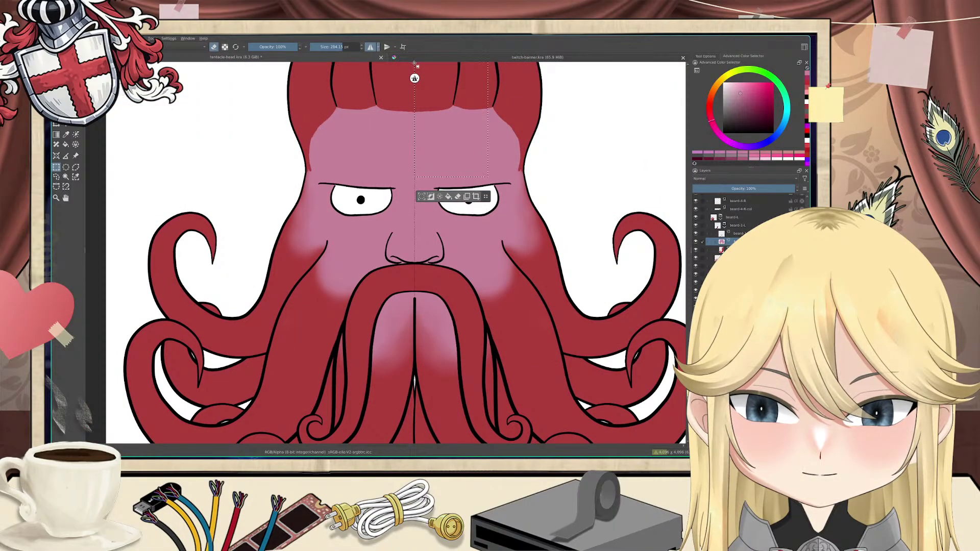
pyautogui.rightClick(414, 416)
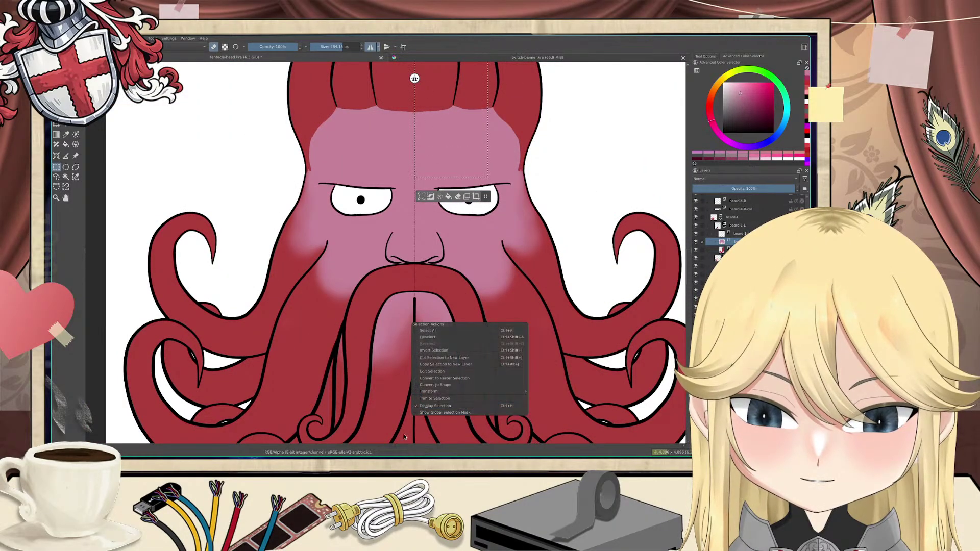
pyautogui.click(421, 428)
pyautogui.moveTo(423, 432); pyautogui.dragTo(426, 337)
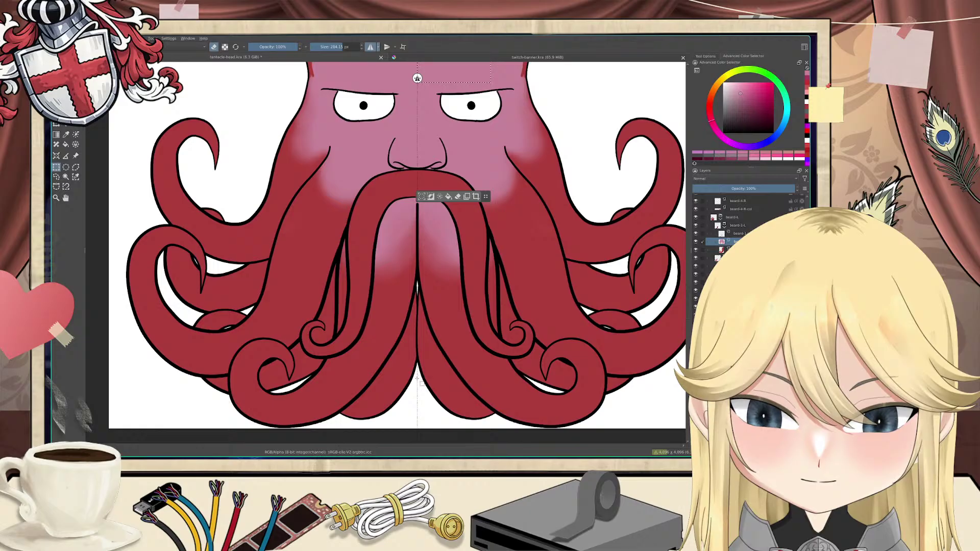
pyautogui.scroll(-1, 434, 317)
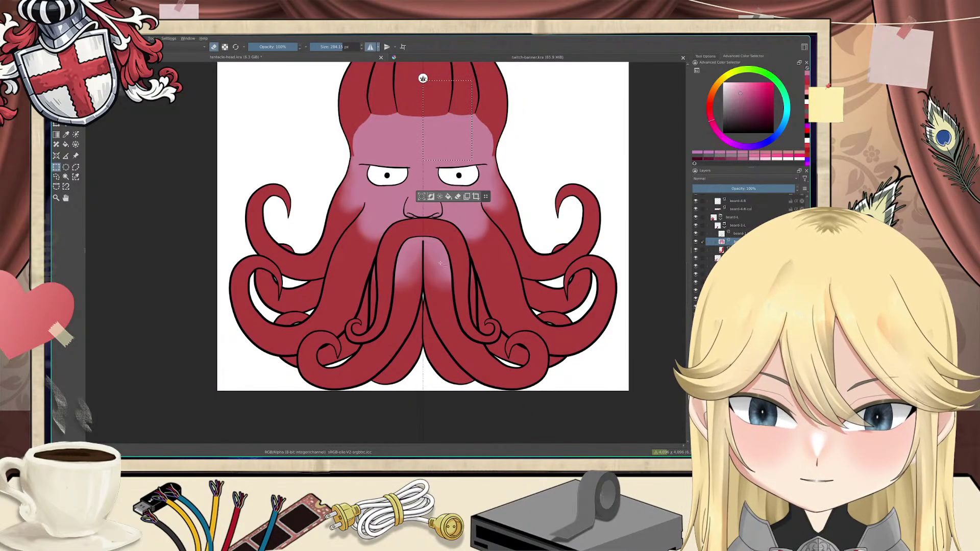
pyautogui.moveTo(439, 266); pyautogui.dragTo(422, 288)
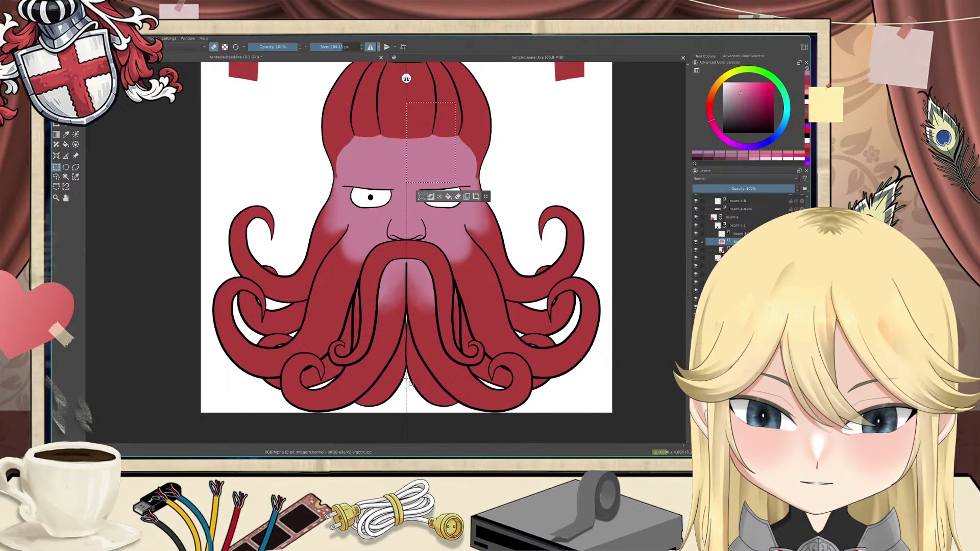
# Step: Select the face area right of the centre line with a rectangle and clear that half from the left-side beard shading layers
pyautogui.moveTo(406, 380); pyautogui.dragTo(513, 70)
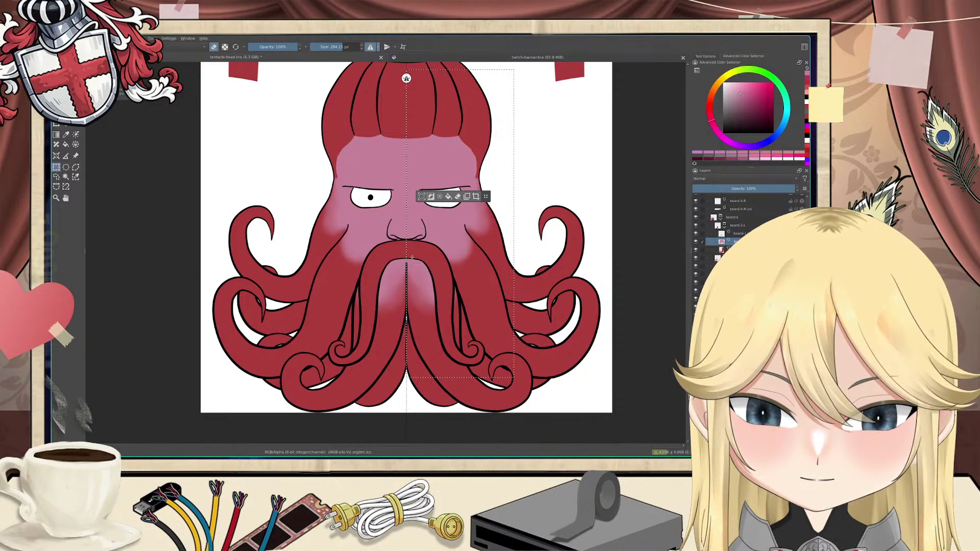
pyautogui.scroll(6, 402, 263)
pyautogui.scroll(-6, 425, 264)
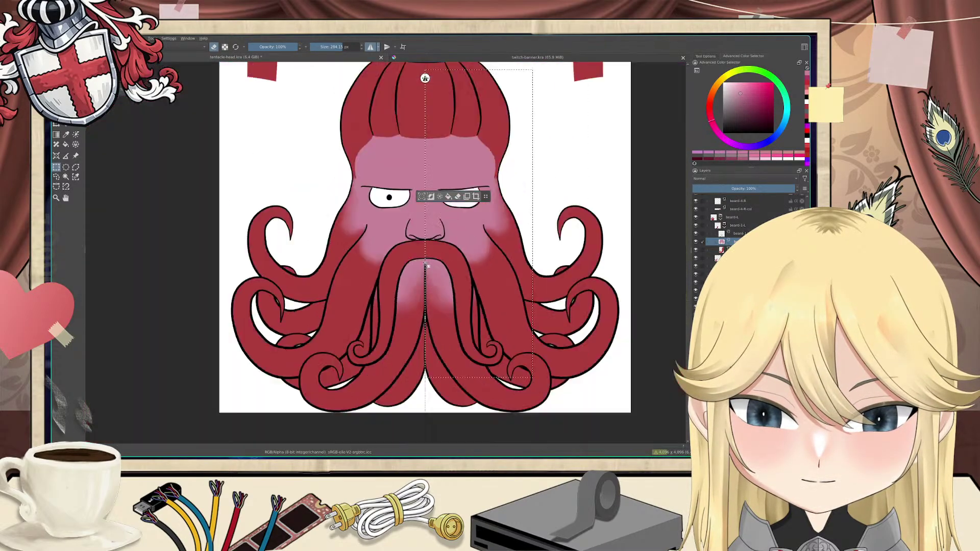
pyautogui.scroll(-1, 425, 263)
pyautogui.scroll(2, 451, 223)
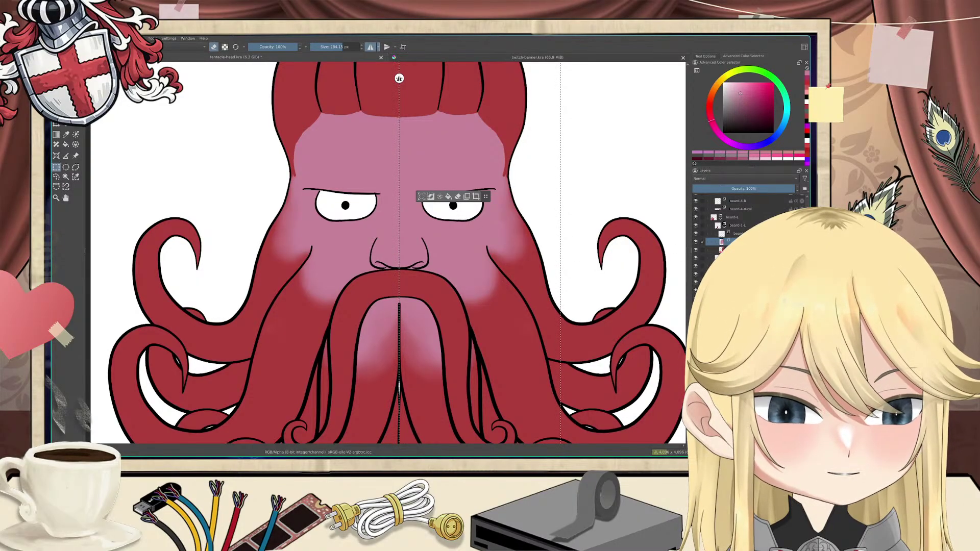
pyautogui.click(730, 274)
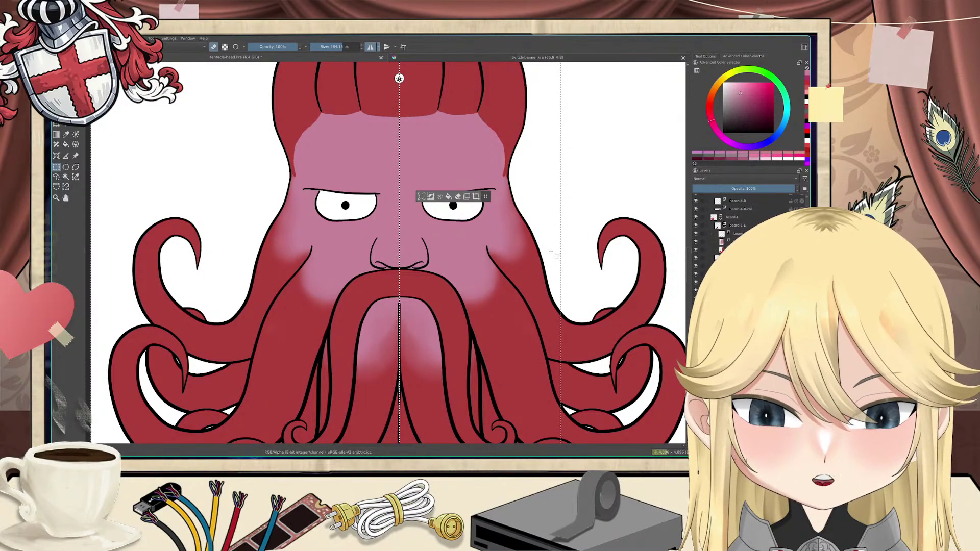
# Step: Clear the opposite half of the pink shading from the right-side beard layers, and deselect
pyautogui.scroll(-2, 460, 247)
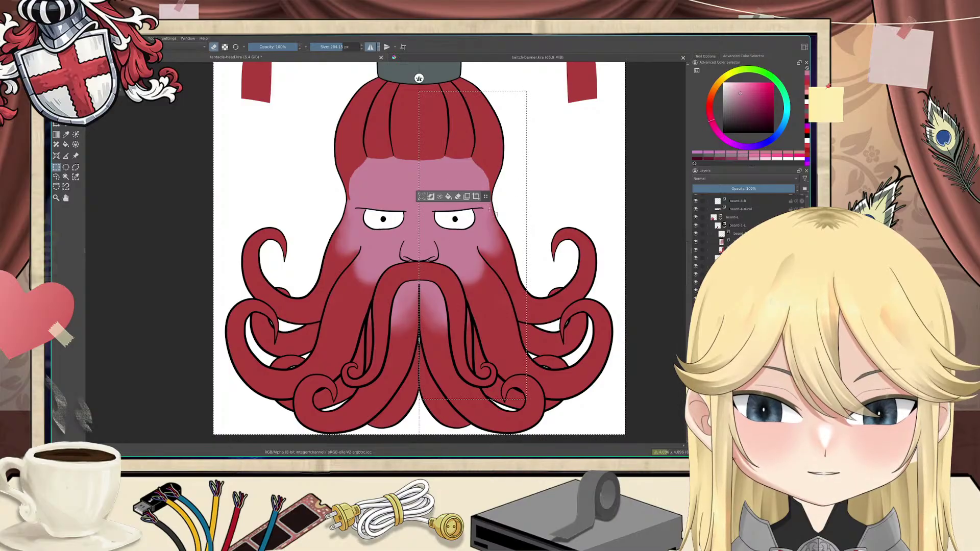
pyautogui.moveTo(489, 209); pyautogui.dragTo(501, 239)
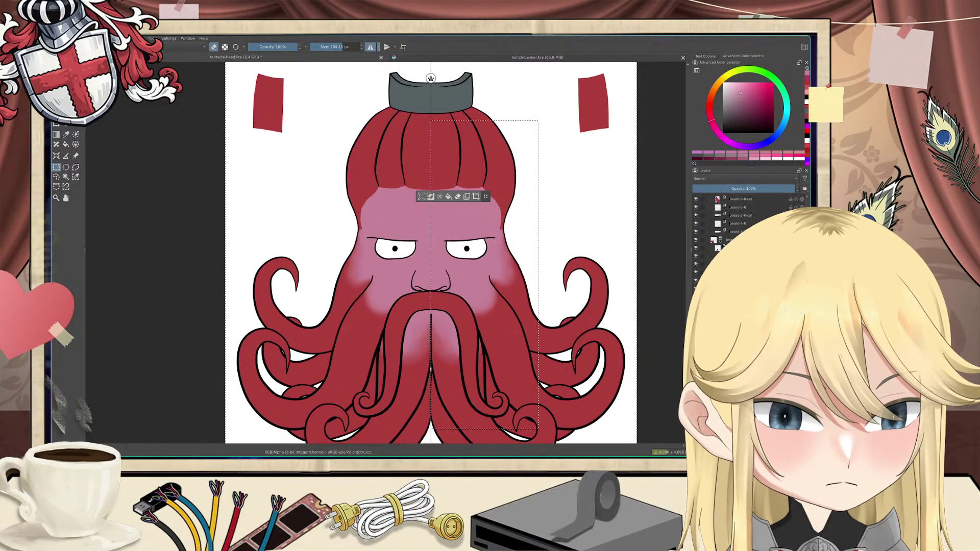
pyautogui.scroll(-3, 742, 225)
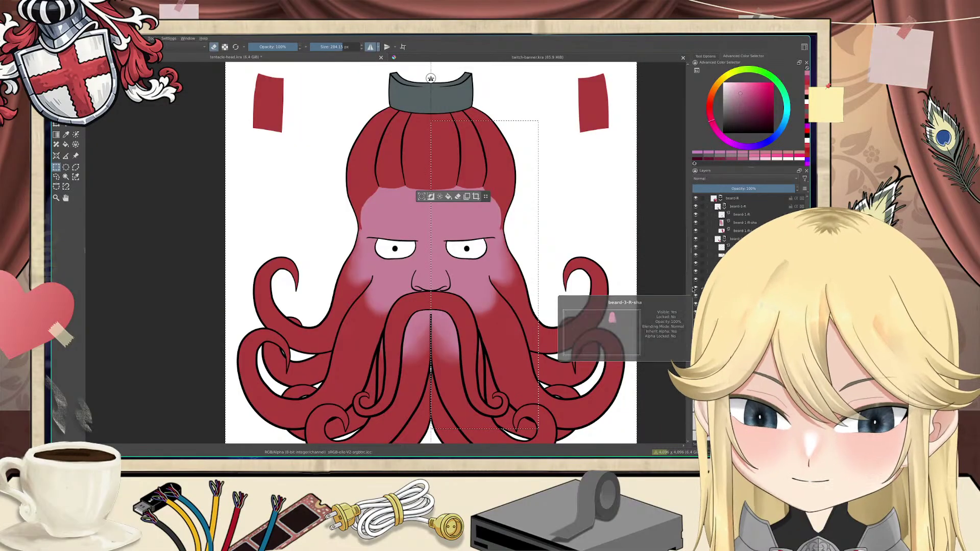
pyautogui.moveTo(486, 214); pyautogui.dragTo(483, 240)
pyautogui.scroll(1, 449, 242)
pyautogui.scroll(1, 449, 242)
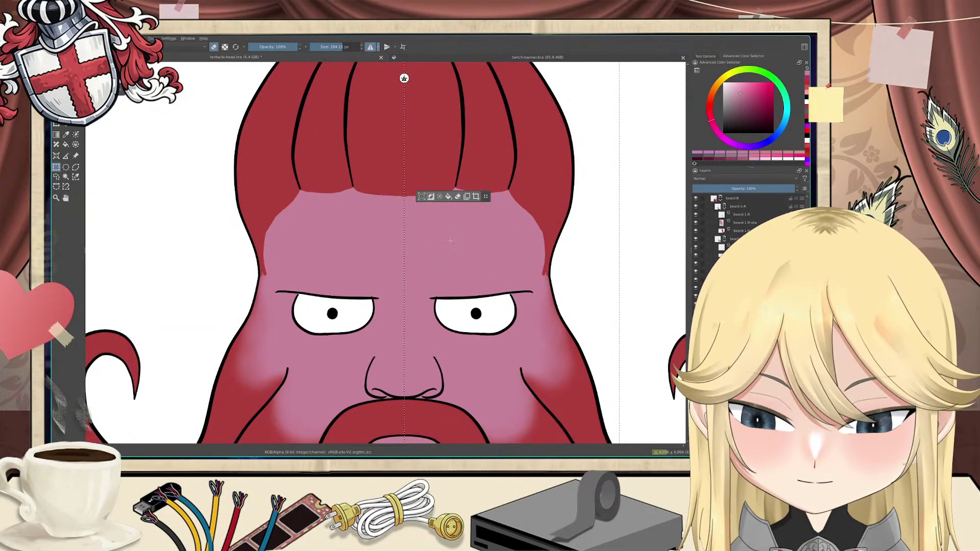
pyautogui.hotkey('ctrl', 'shift', 'a')
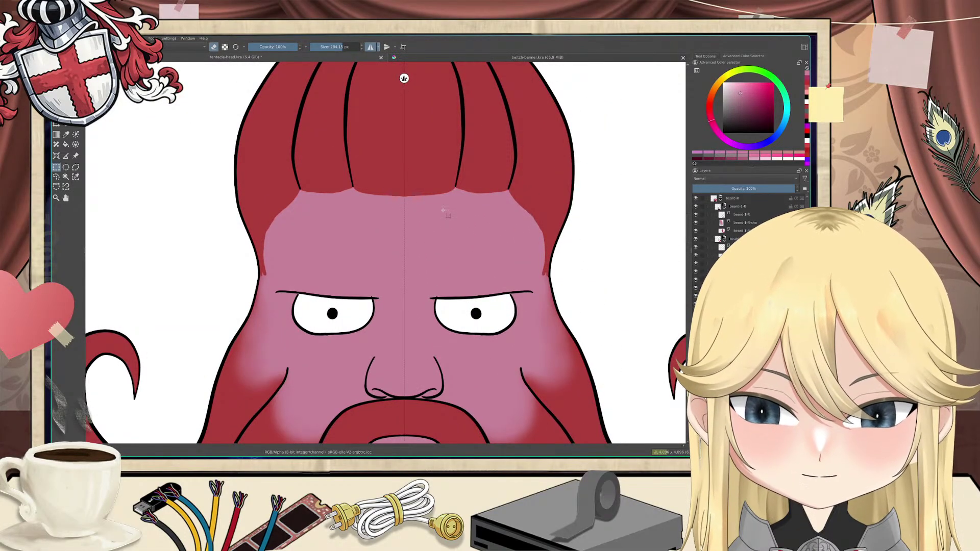
# Step: Collapse the beard tentacle groups in the layer stack and return to the top of the stack
pyautogui.moveTo(443, 211); pyautogui.dragTo(462, 258)
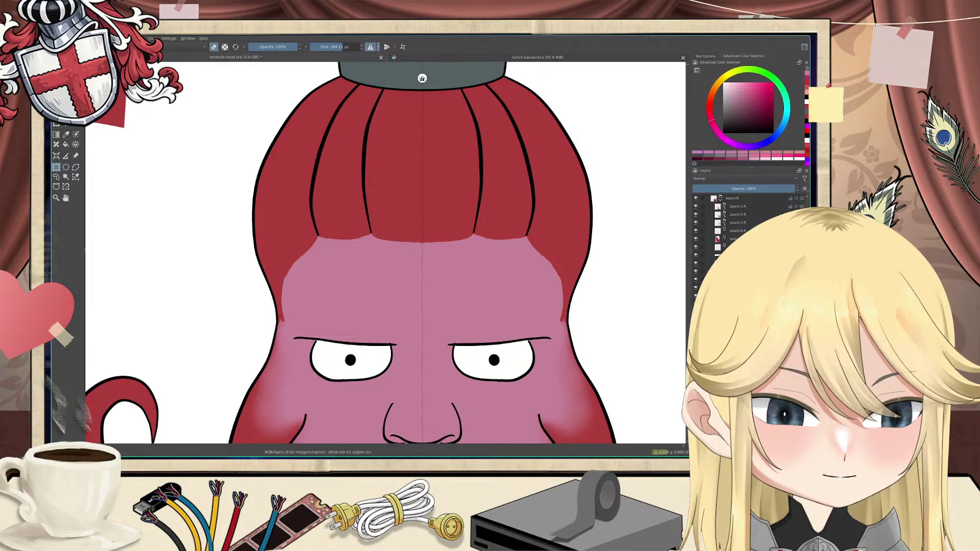
pyautogui.scroll(-1, 488, 289)
pyautogui.moveTo(499, 307); pyautogui.dragTo(462, 263)
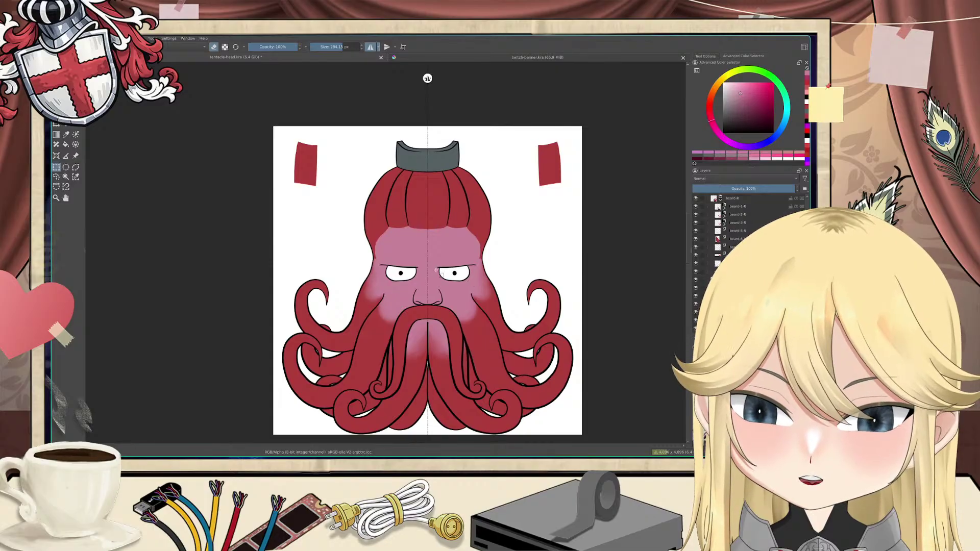
pyautogui.moveTo(420, 241); pyautogui.dragTo(425, 263)
pyautogui.scroll(3, 430, 259)
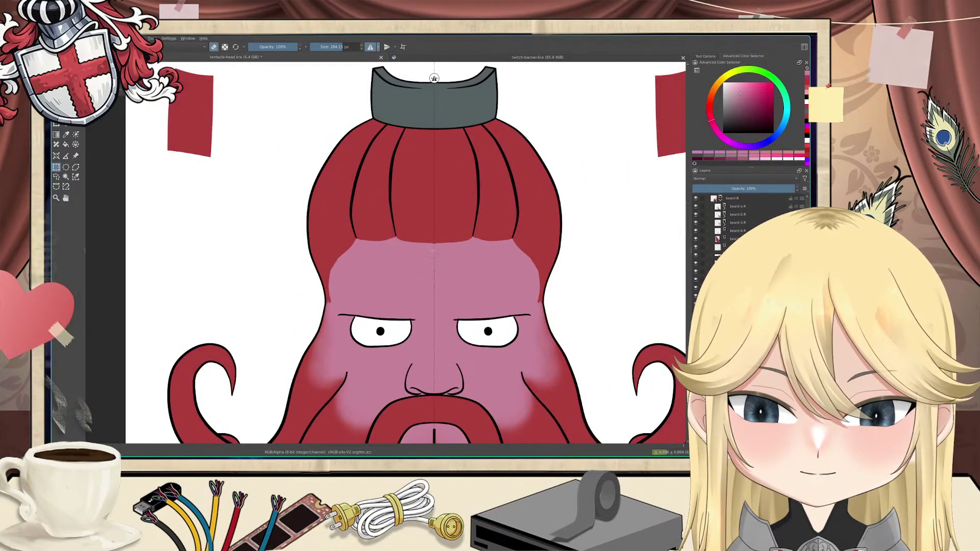
pyautogui.scroll(-2, 459, 245)
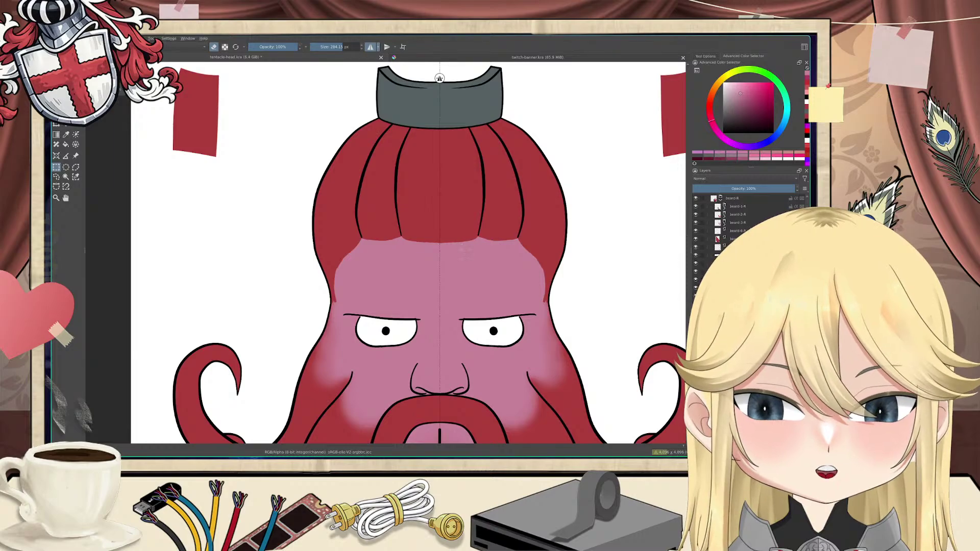
pyautogui.scroll(3, 730, 225)
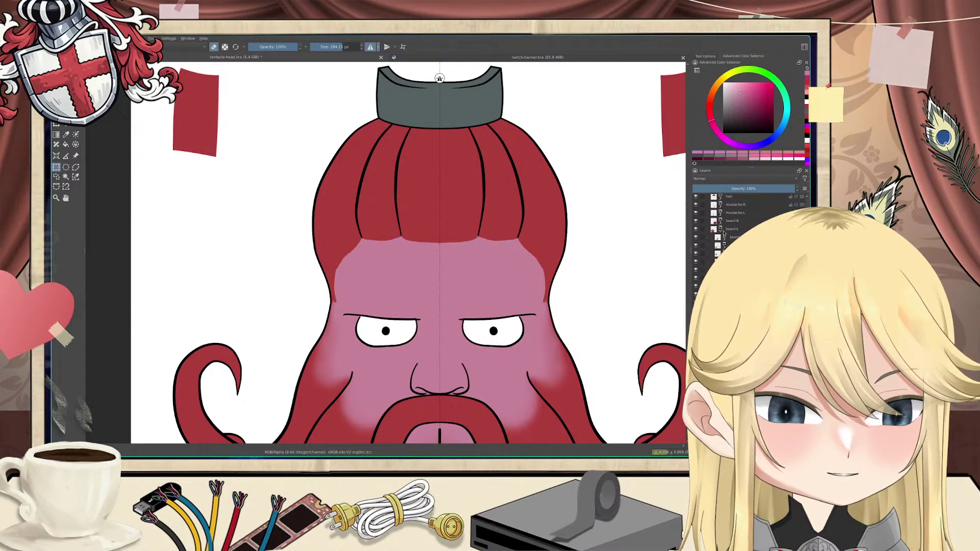
pyautogui.scroll(5, 723, 234)
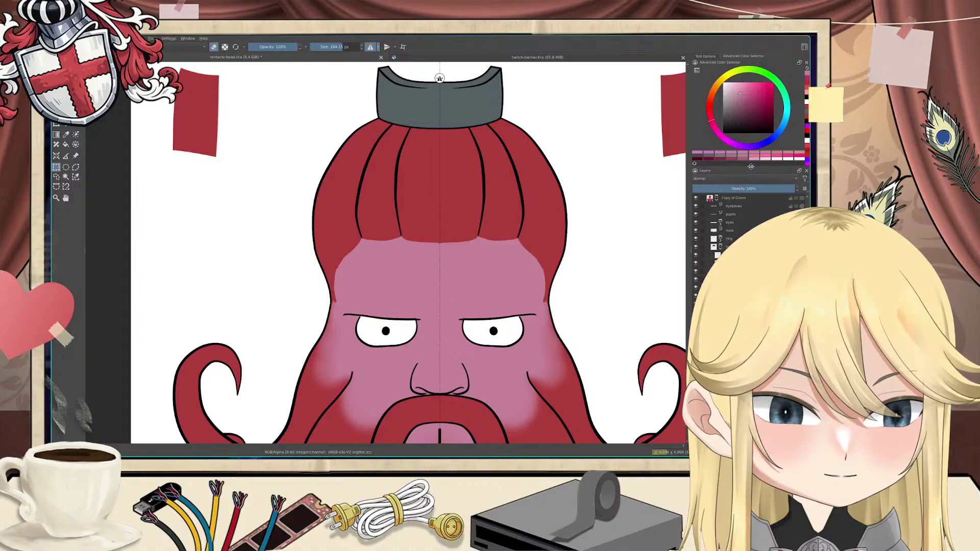
# Step: Dock the layer list beside the toolbox and narrow the colour selector's column to widen the canvas area
pyautogui.click(799, 171)
pyautogui.moveTo(768, 171); pyautogui.dragTo(82, 239)
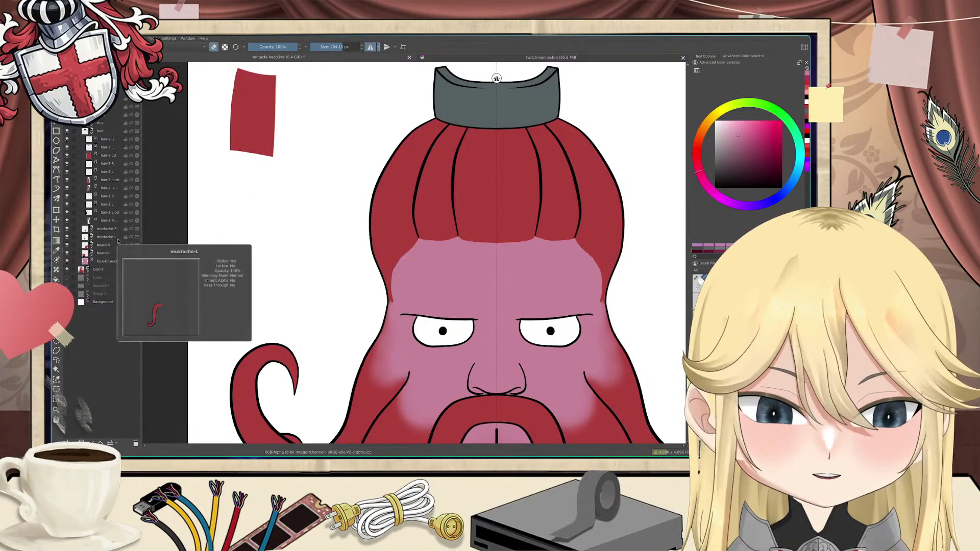
pyautogui.moveTo(458, 229); pyautogui.dragTo(333, 144)
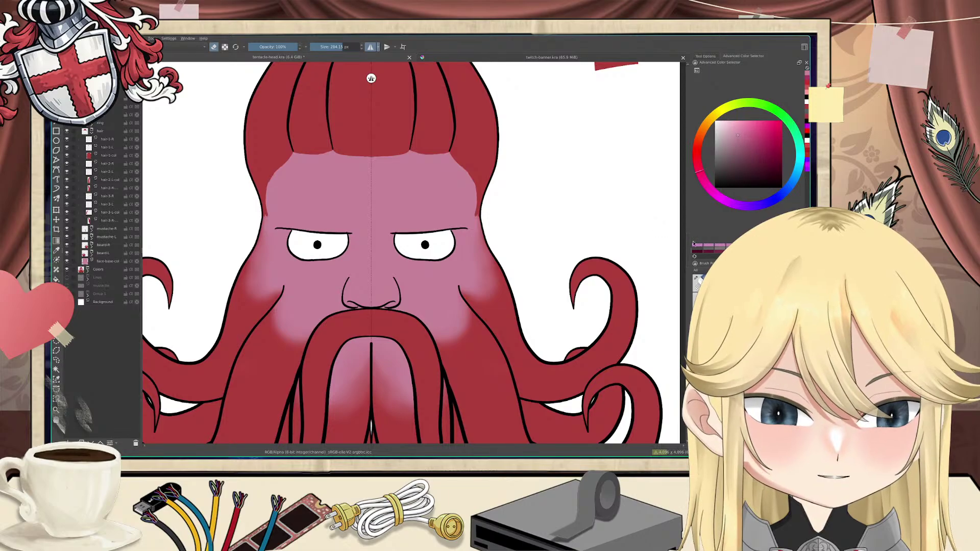
pyautogui.moveTo(692, 253); pyautogui.dragTo(725, 245)
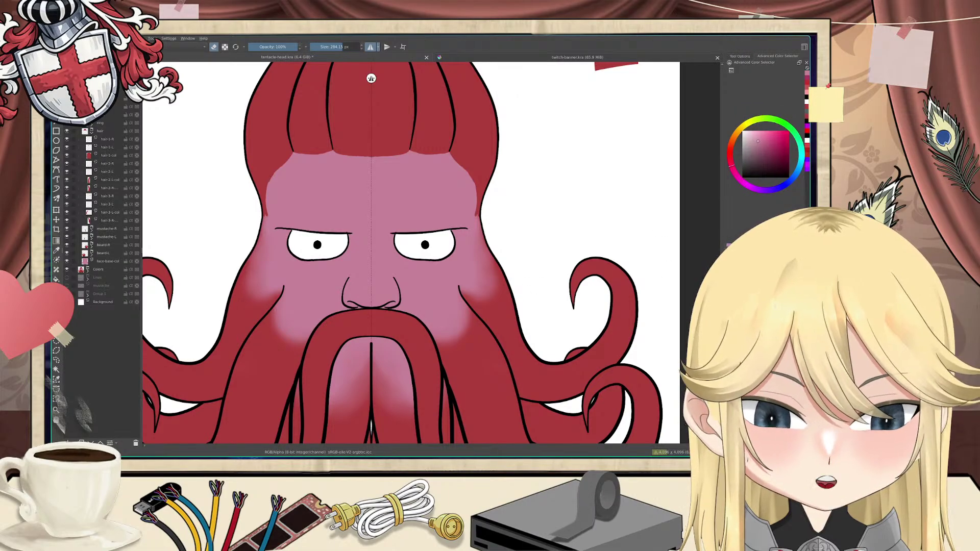
pyautogui.moveTo(421, 269)
pyautogui.mouseDown()
pyautogui.moveTo(440, 238)
pyautogui.moveTo(475, 221)
pyautogui.mouseUp()
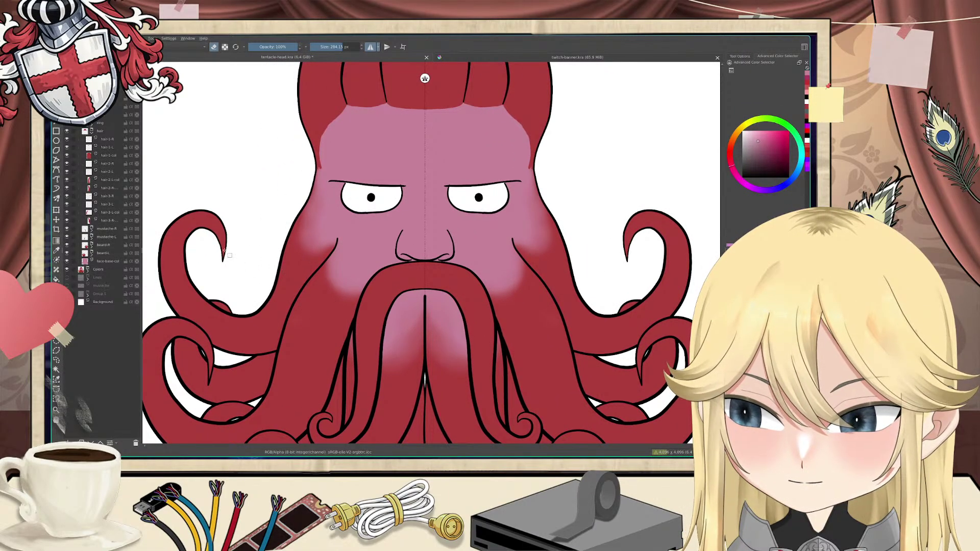
# Step: Merge the hair-1-R and hair-1-L layers at the top of the hair group into one layer
pyautogui.click(106, 140)
pyautogui.click(105, 147)
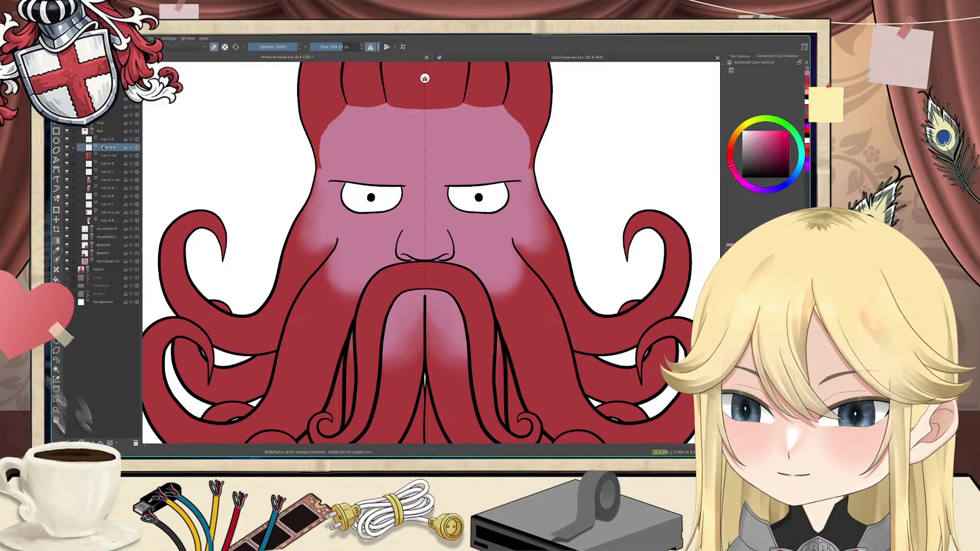
pyautogui.click(106, 155)
pyautogui.click(108, 164)
pyautogui.click(108, 147)
pyautogui.click(106, 139)
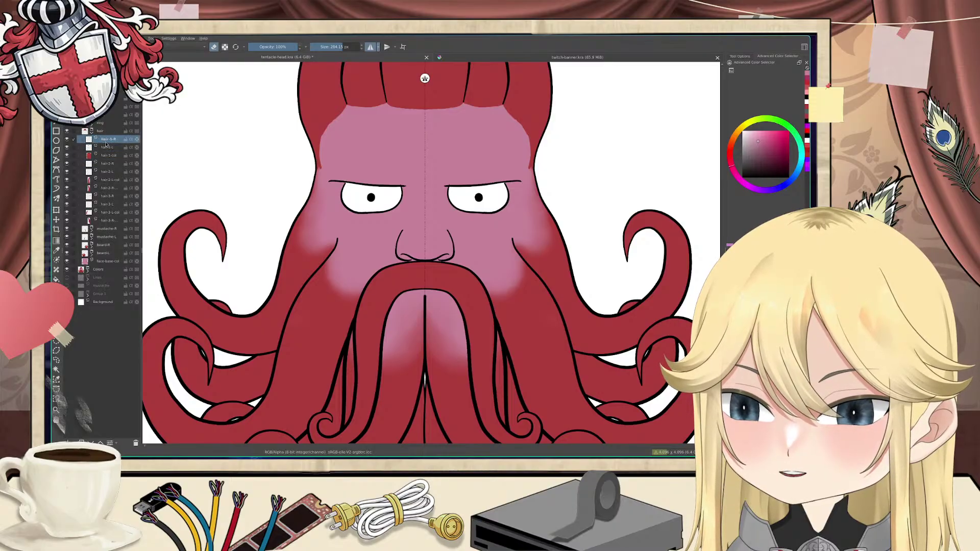
pyautogui.click(106, 155)
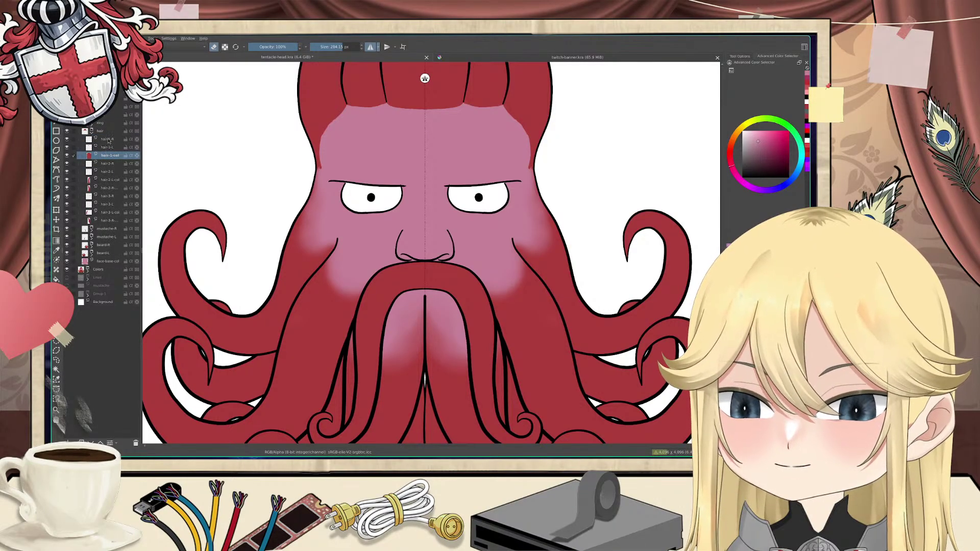
pyautogui.click(107, 140)
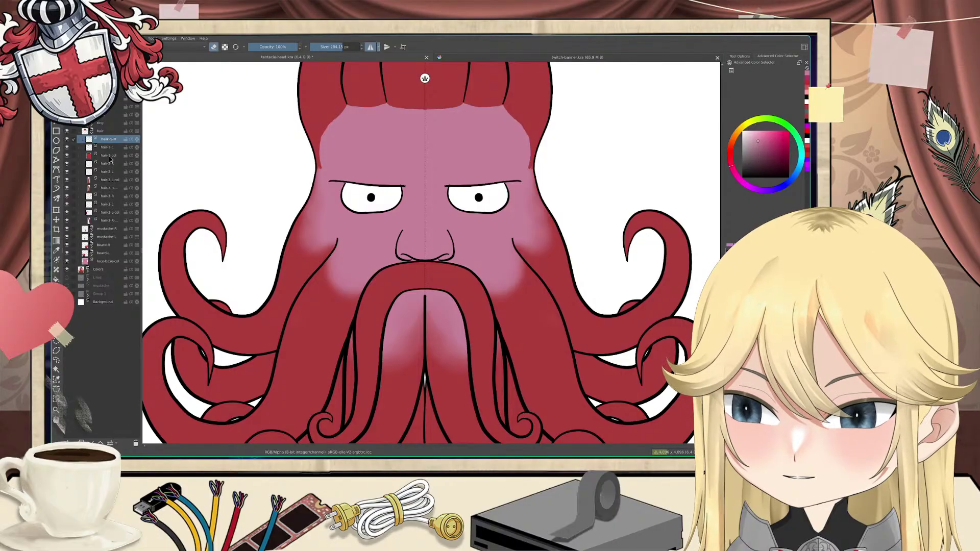
pyautogui.keyDown('ctrl'); pyautogui.click(110, 148); pyautogui.keyUp('ctrl')
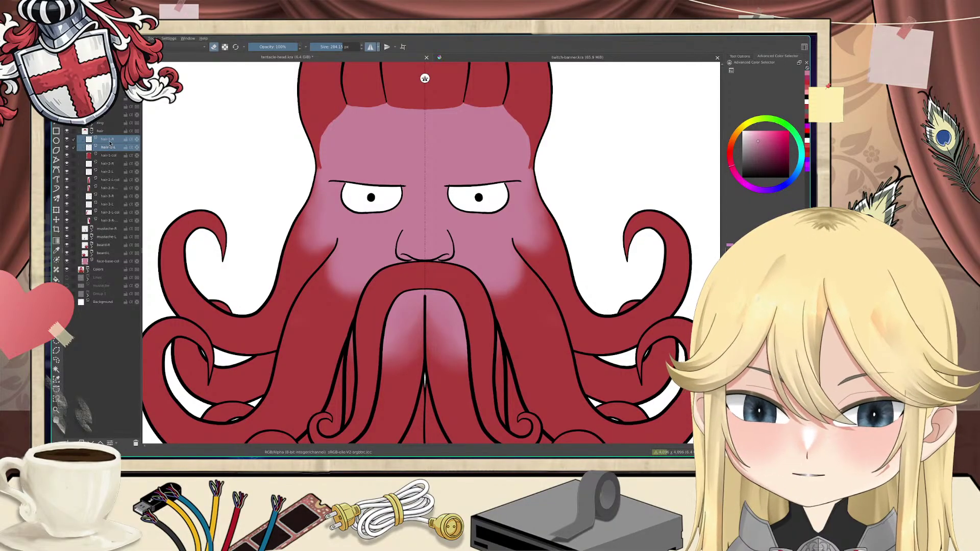
pyautogui.rightClick(109, 143)
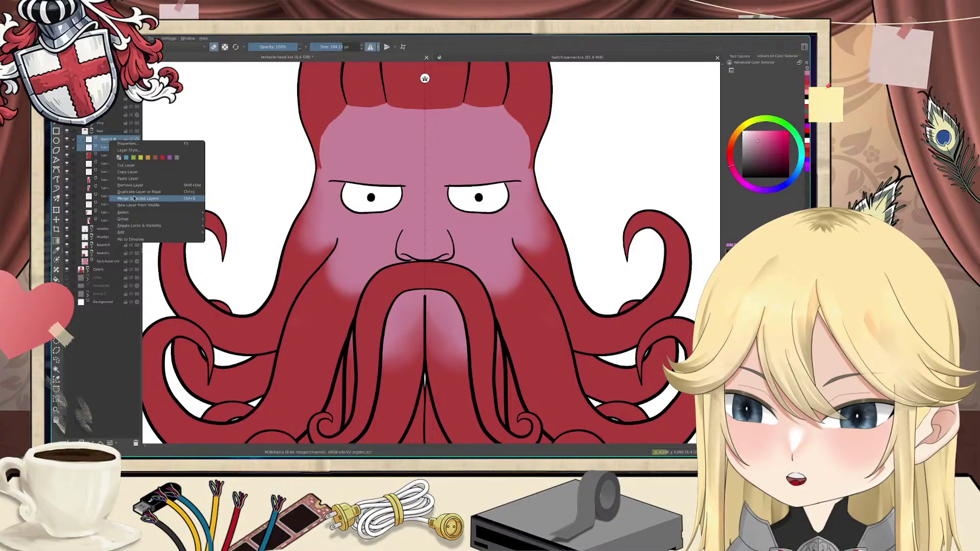
pyautogui.click(134, 198)
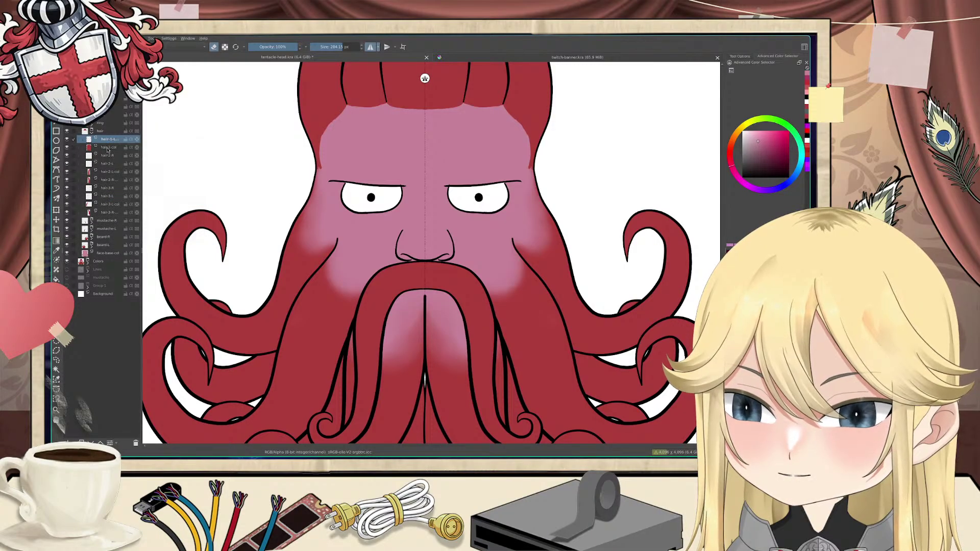
# Step: Rename the merged hair line layer as hair-1
pyautogui.doubleClick(109, 140)
pyautogui.moveTo(114, 139); pyautogui.dragTo(97, 139)
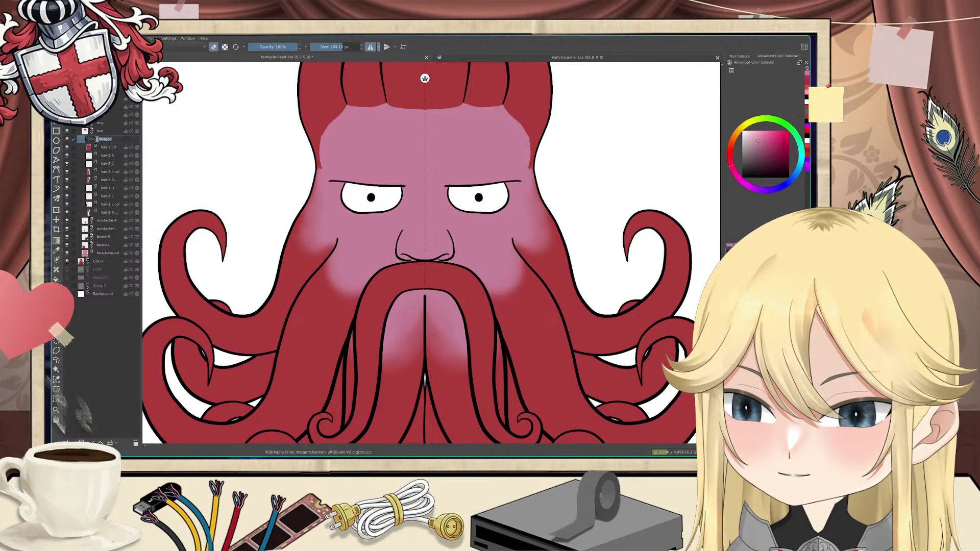
pyautogui.press('BackSpace')
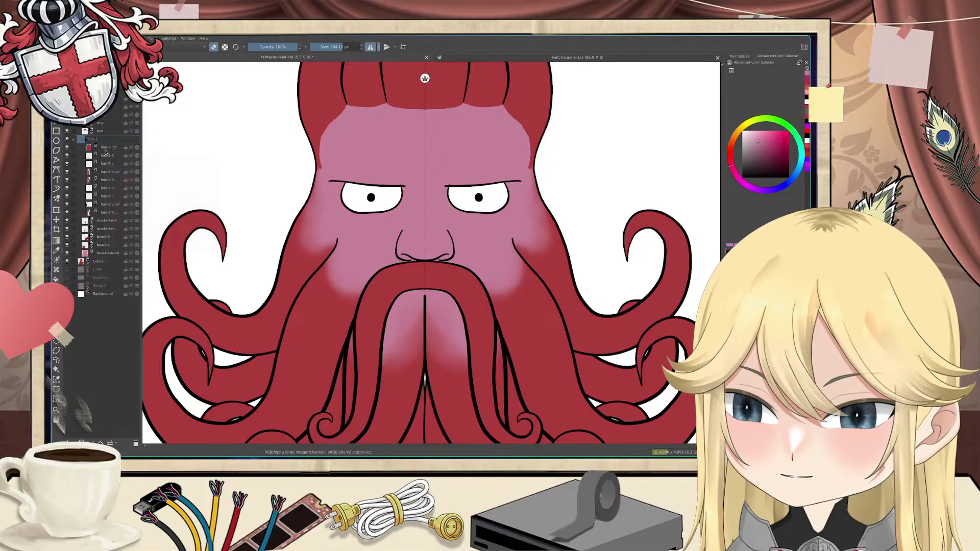
pyautogui.press('Return')
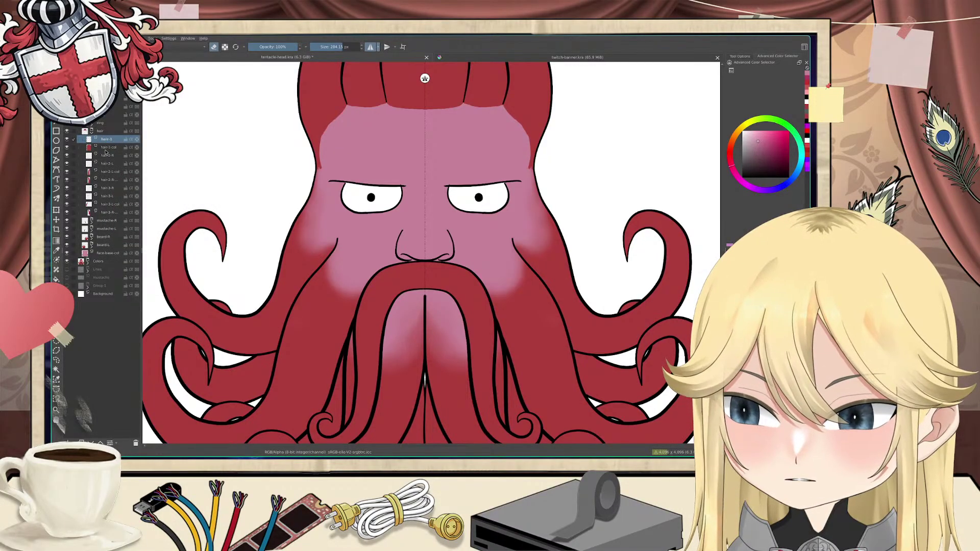
# Step: Group the hair-1 line layer with its colour layer and name the group hair-1
pyautogui.keyDown('ctrl'); pyautogui.click(111, 148); pyautogui.keyUp('ctrl')
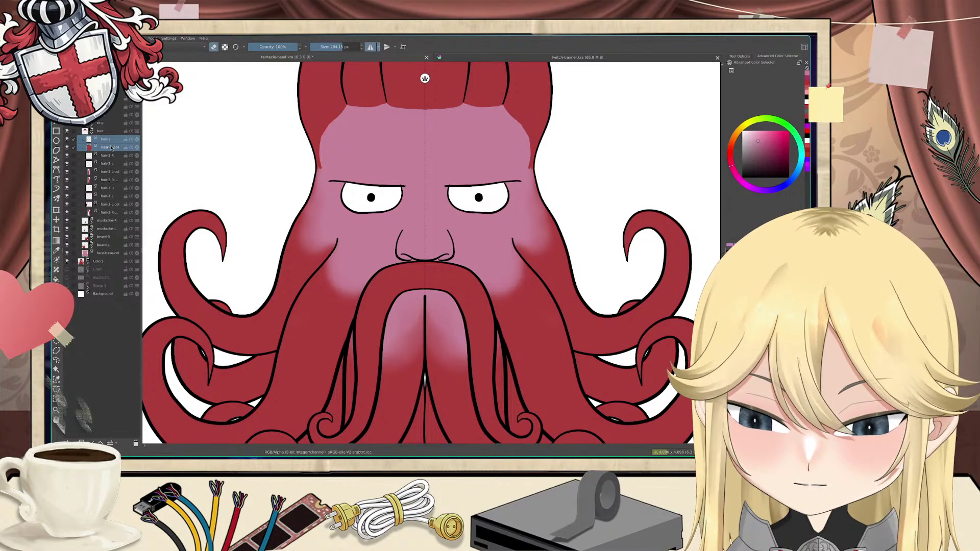
pyautogui.hotkey('ctrl', 'g')
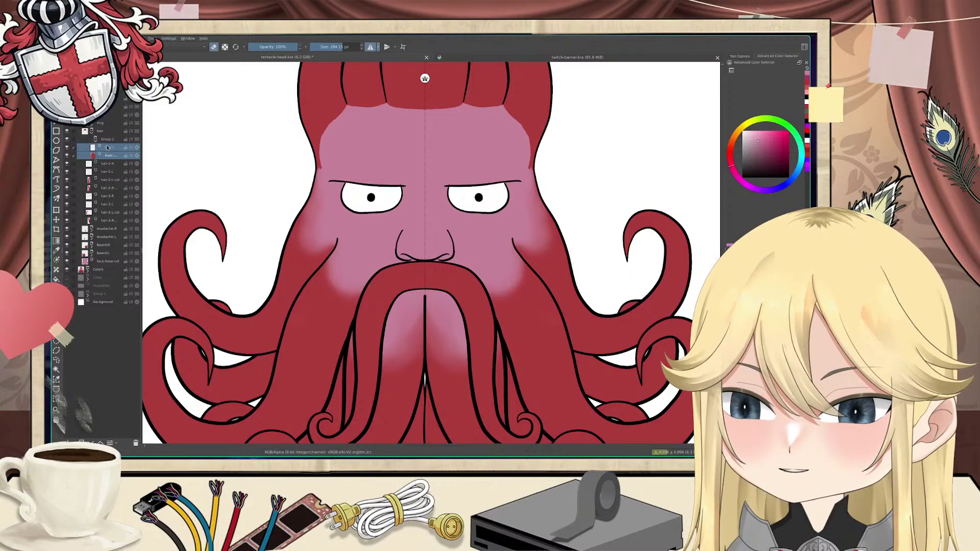
pyautogui.doubleClick(116, 137)
pyautogui.write('hair-1')
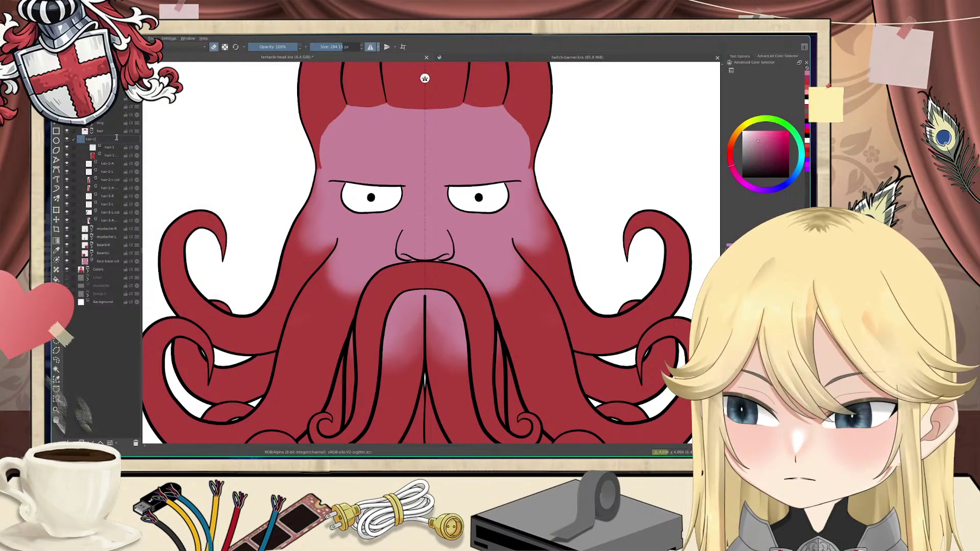
pyautogui.press('Return')
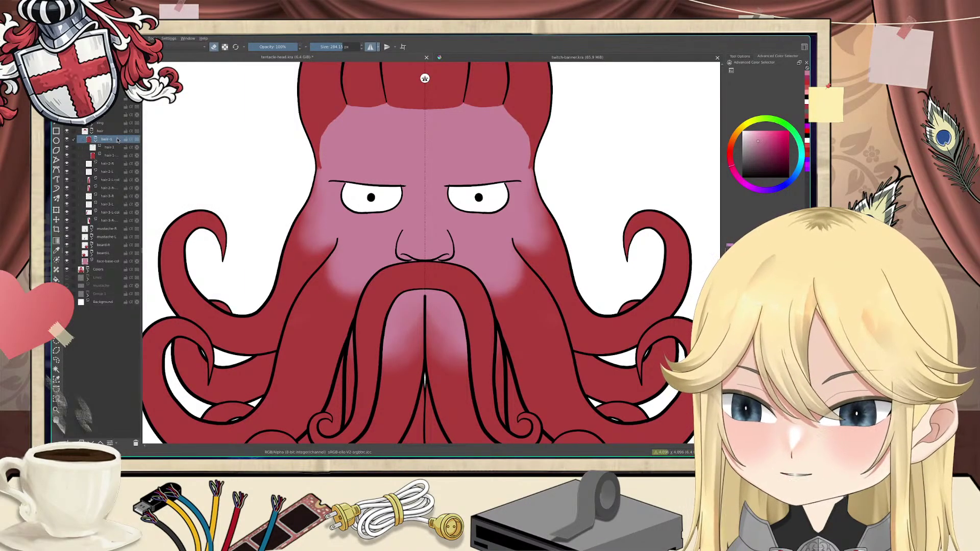
# Step: Add a paint layer named hair-1-sha directly above the hair-1 colour layer and switch the brush out of eraser mode
pyautogui.click(111, 155)
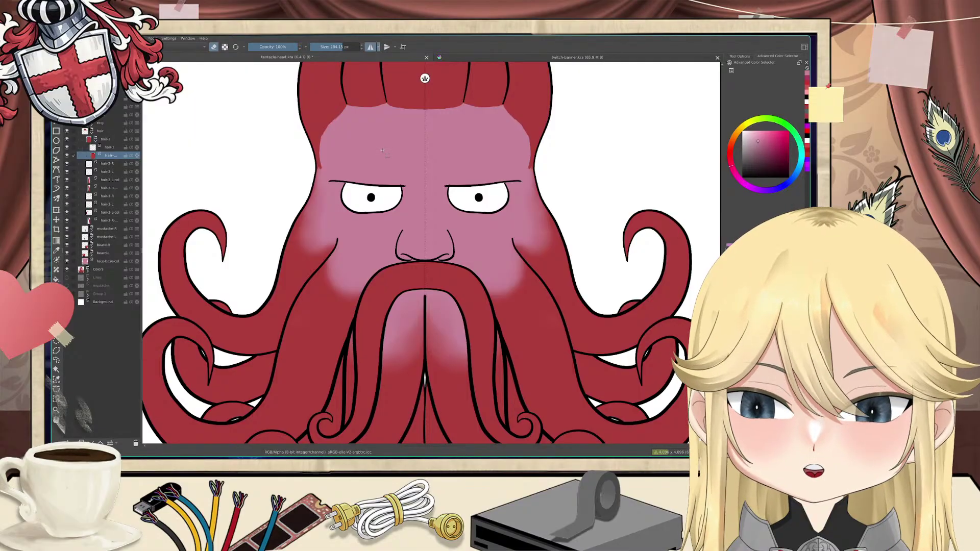
pyautogui.moveTo(427, 116); pyautogui.dragTo(419, 163)
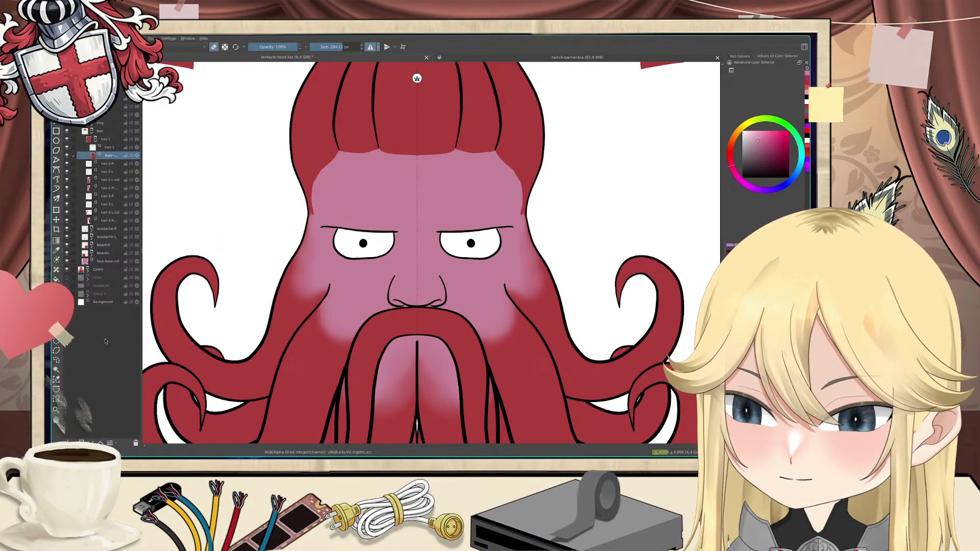
pyautogui.press('Insert')
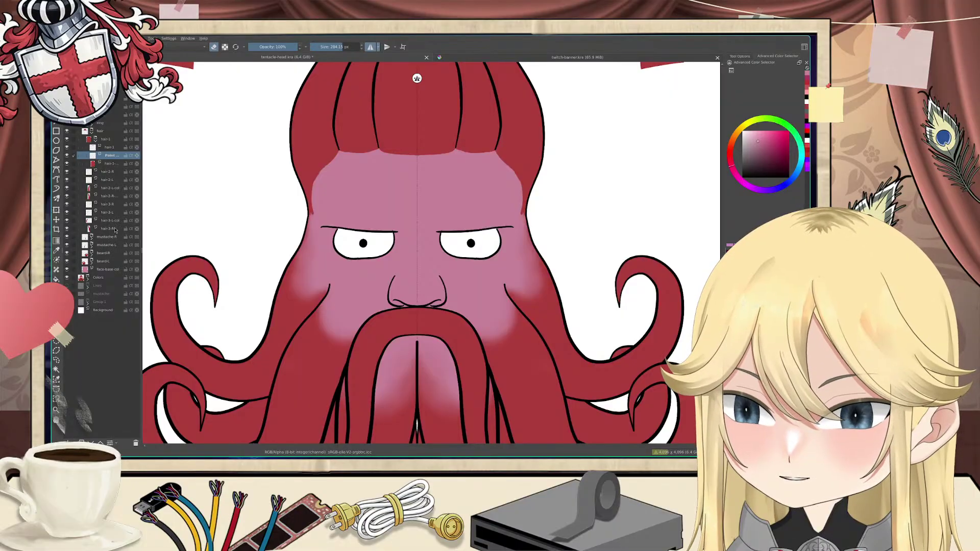
pyautogui.doubleClick(110, 159)
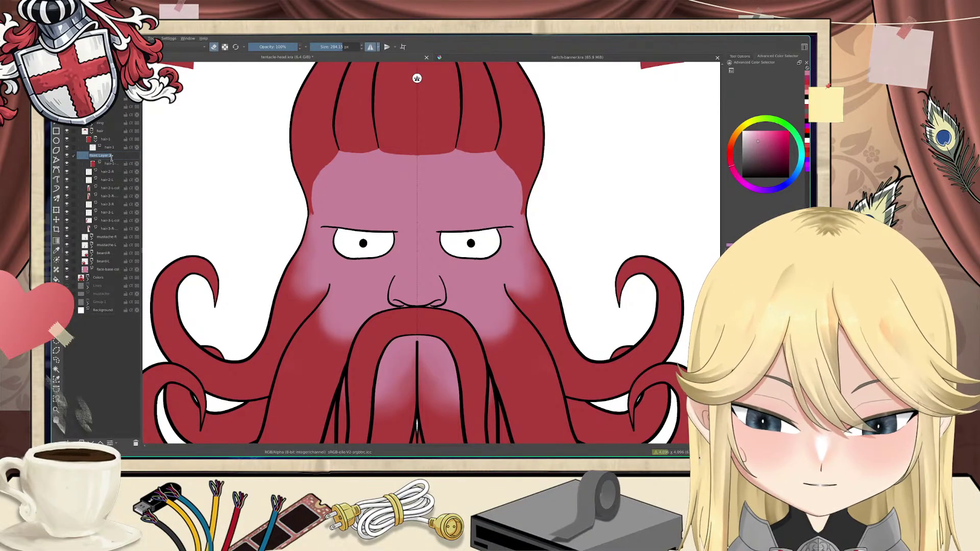
pyautogui.write('hair-1-sha')
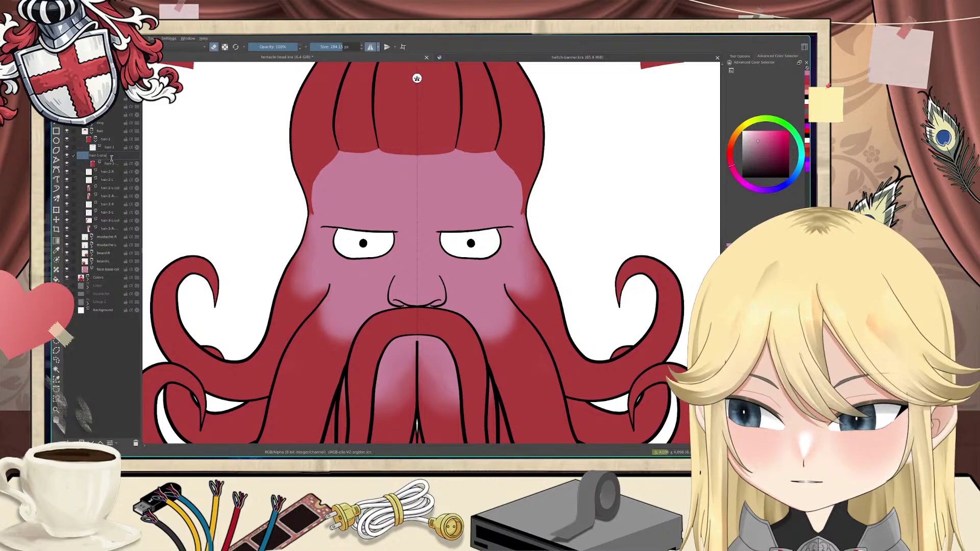
pyautogui.press('Return')
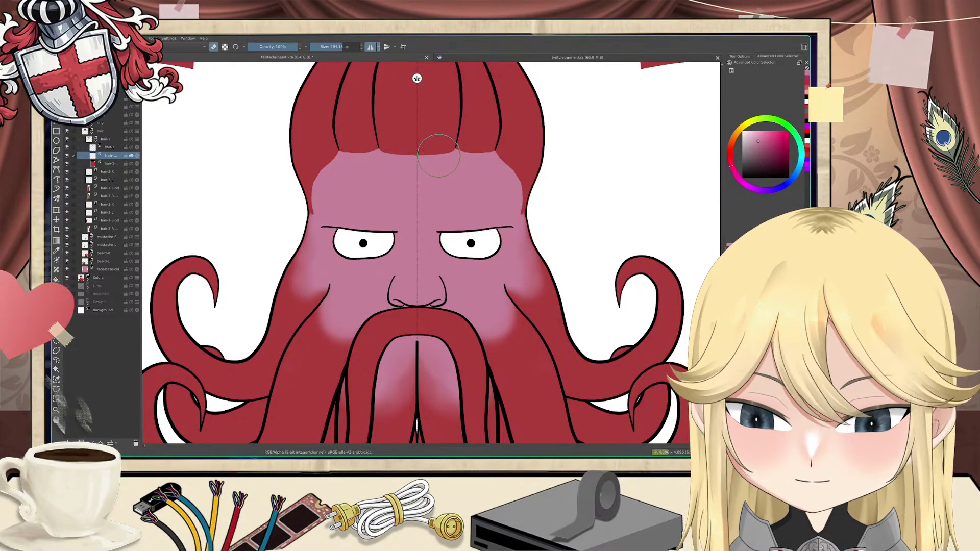
pyautogui.press('e')
pyautogui.moveTo(438, 155)
pyautogui.mouseDown()
pyautogui.moveTo(407, 159)
pyautogui.moveTo(449, 155)
pyautogui.moveTo(422, 144)
pyautogui.moveTo(437, 148)
pyautogui.moveTo(419, 132)
pyautogui.moveTo(434, 140)
pyautogui.moveTo(438, 125)
pyautogui.moveTo(426, 126)
pyautogui.moveTo(432, 139)
pyautogui.moveTo(415, 109)
pyautogui.moveTo(410, 134)
pyautogui.mouseUp()
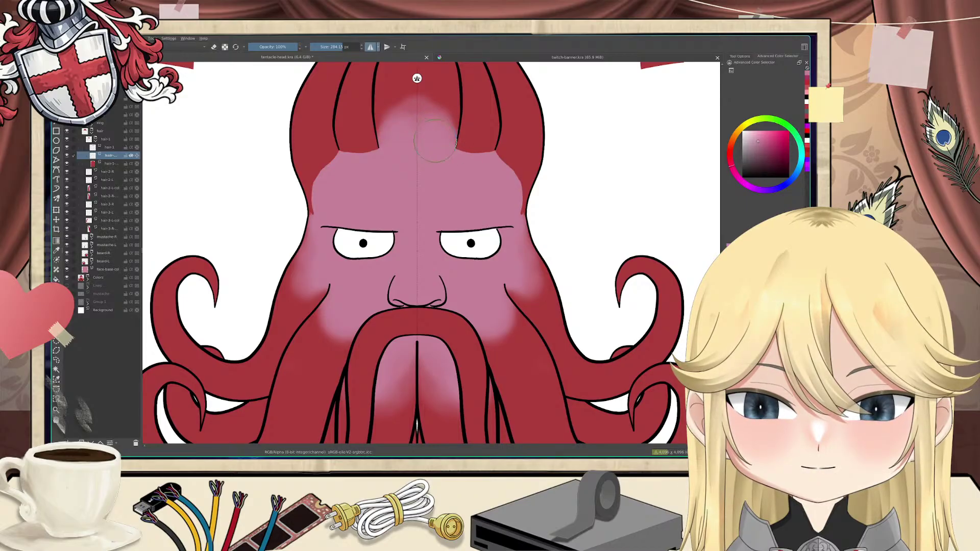
pyautogui.moveTo(420, 113); pyautogui.dragTo(414, 113)
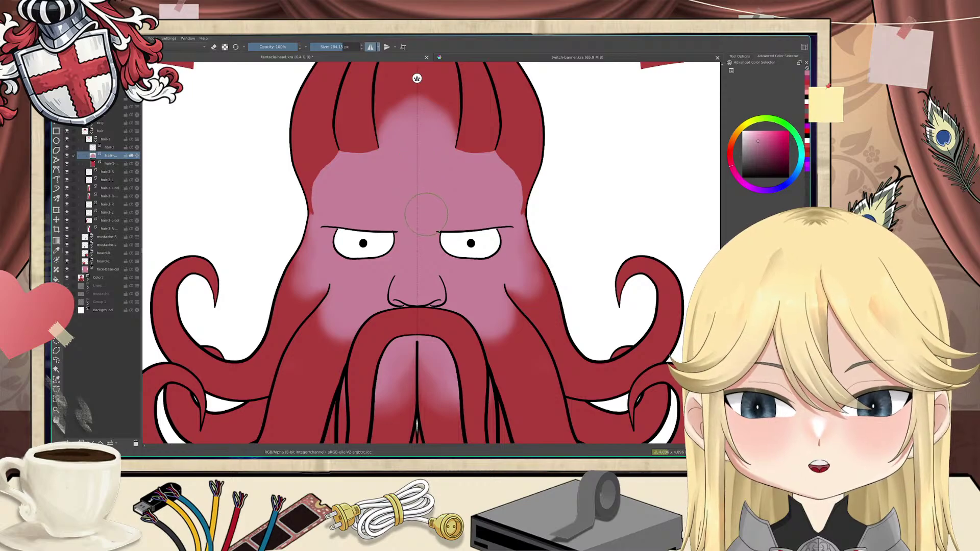
pyautogui.scroll(-2, 455, 158)
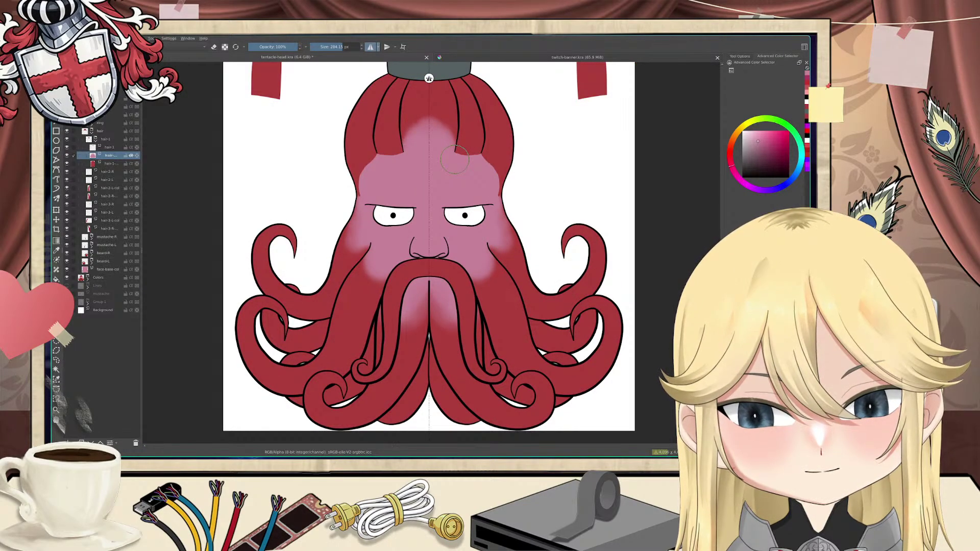
pyautogui.scroll(3, 433, 148)
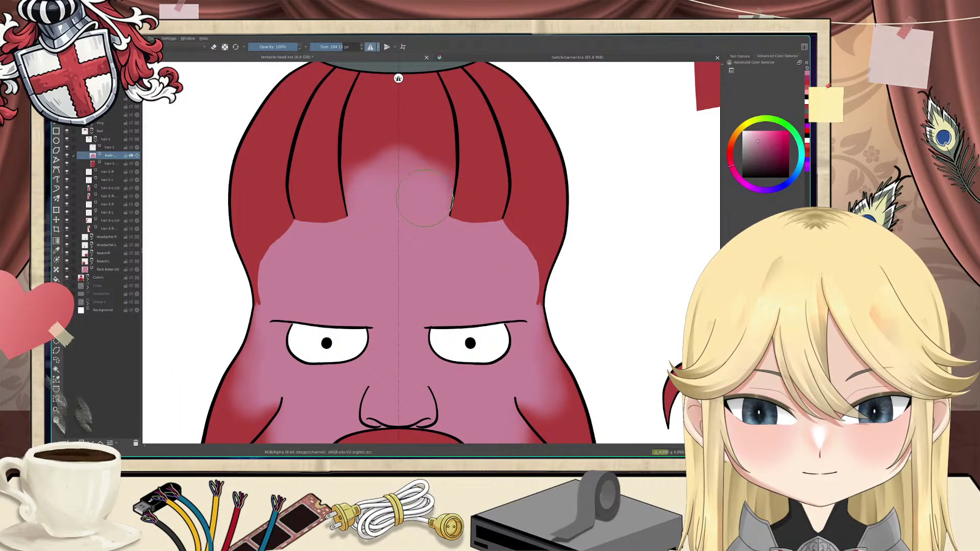
pyautogui.moveTo(431, 178)
pyautogui.mouseDown()
pyautogui.moveTo(400, 174)
pyautogui.moveTo(442, 180)
pyautogui.mouseUp()
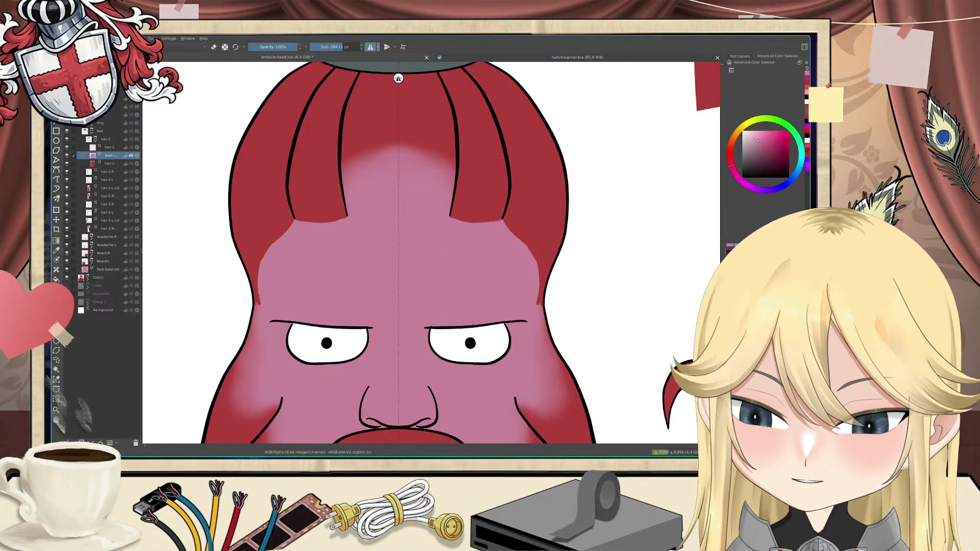
pyautogui.hotkey('ctrl', 'z')
pyautogui.hotkey('ctrl', 'z')
pyautogui.hotkey('ctrl', 'z')
pyautogui.hotkey('ctrl', 'z')
# Step: Paint mirrored soft pink shading along the lower end of the central hair strand, blending the forehead into the red
pyautogui.moveTo(435, 234)
pyautogui.mouseDown()
pyautogui.moveTo(410, 208)
pyautogui.moveTo(399, 212)
pyautogui.mouseUp()
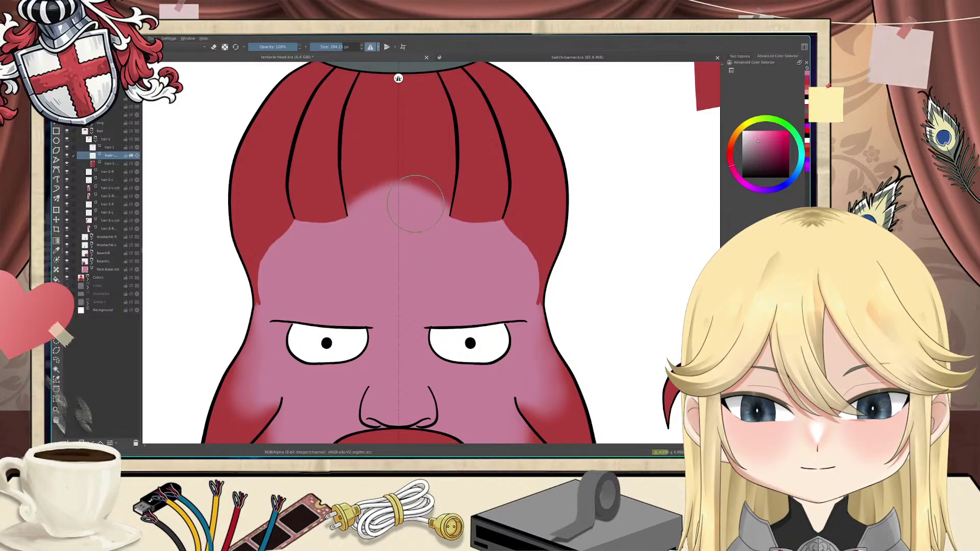
pyautogui.moveTo(408, 195); pyautogui.dragTo(414, 194)
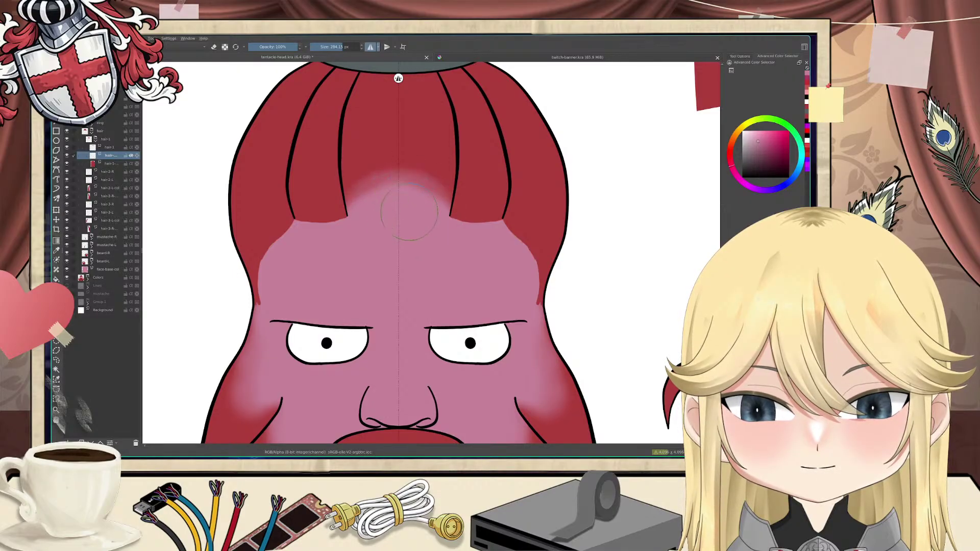
pyautogui.moveTo(409, 212)
pyautogui.mouseDown()
pyautogui.moveTo(398, 199)
pyautogui.moveTo(392, 253)
pyautogui.mouseUp()
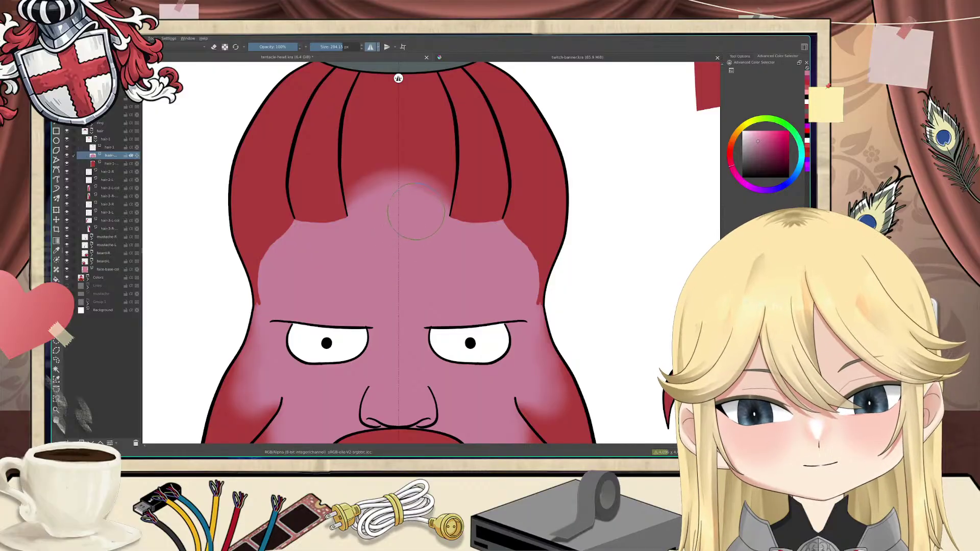
pyautogui.hotkey('ctrl', 'z')
pyautogui.hotkey('ctrl', 'z')
pyautogui.moveTo(433, 221)
pyautogui.mouseDown()
pyautogui.moveTo(395, 232)
pyautogui.moveTo(431, 232)
pyautogui.moveTo(404, 211)
pyautogui.moveTo(435, 217)
pyautogui.moveTo(431, 209)
pyautogui.moveTo(404, 198)
pyautogui.moveTo(421, 220)
pyautogui.moveTo(392, 206)
pyautogui.moveTo(419, 203)
pyautogui.moveTo(418, 195)
pyautogui.moveTo(396, 190)
pyautogui.moveTo(400, 215)
pyautogui.mouseUp()
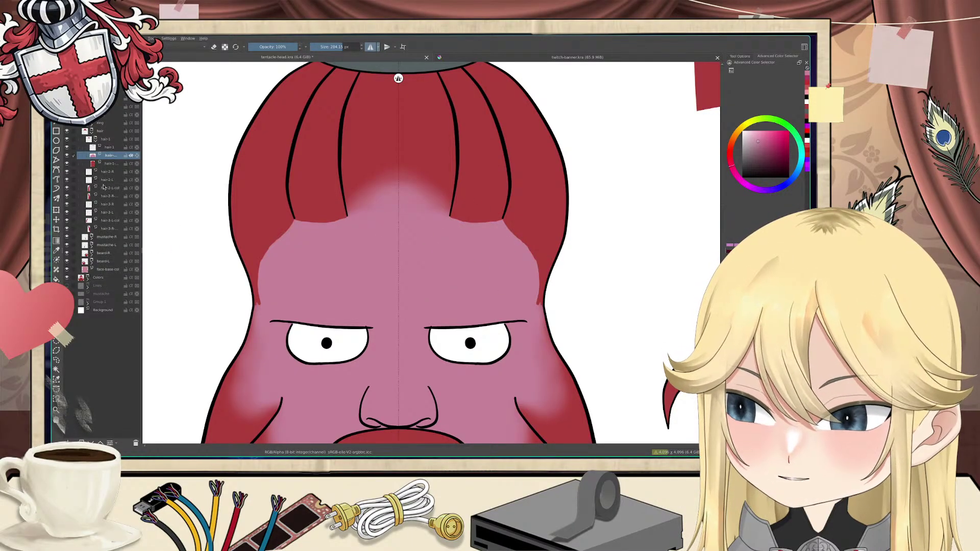
# Step: Collapse the hair-1 group, group the hair-2-L line layer with its colour layer and name the group hair-2-L
pyautogui.click(96, 140)
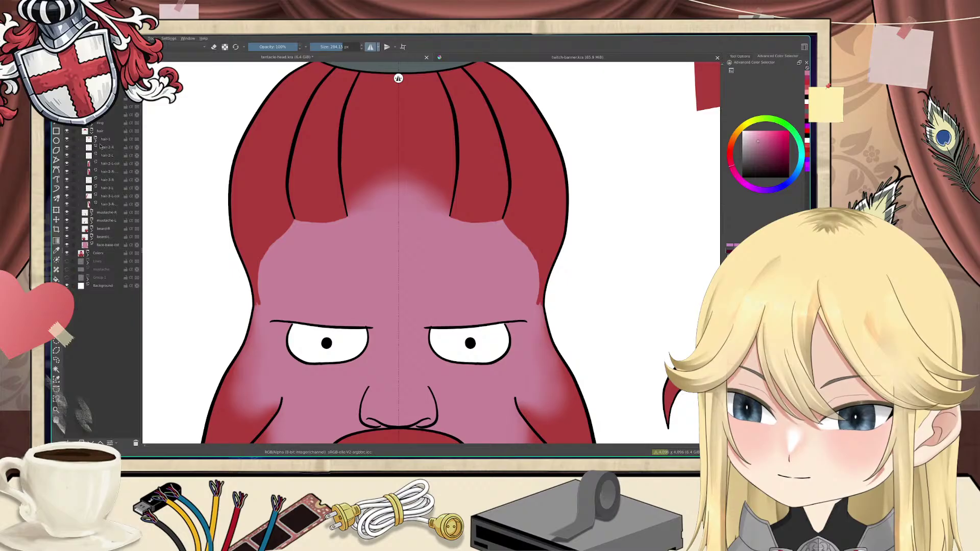
pyautogui.moveTo(141, 148); pyautogui.dragTo(148, 147)
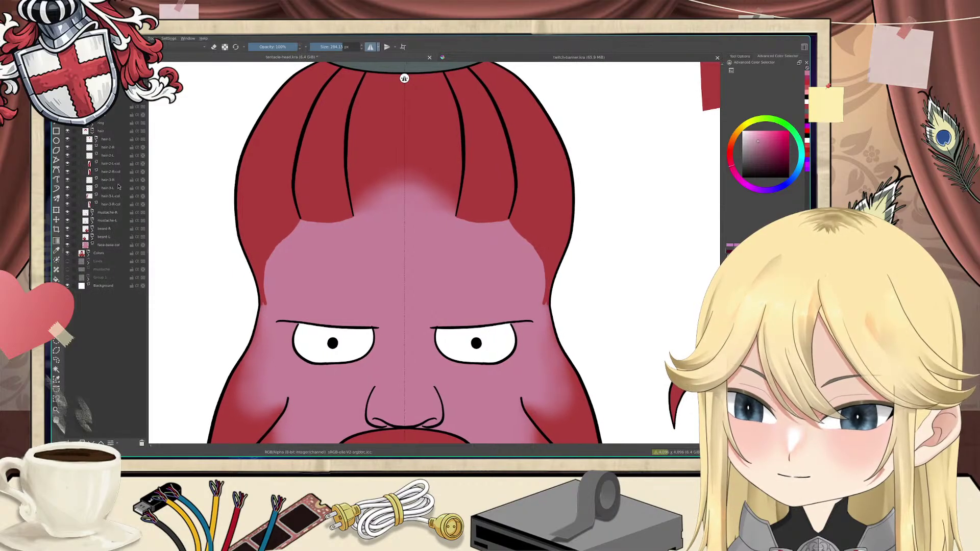
pyautogui.click(108, 150)
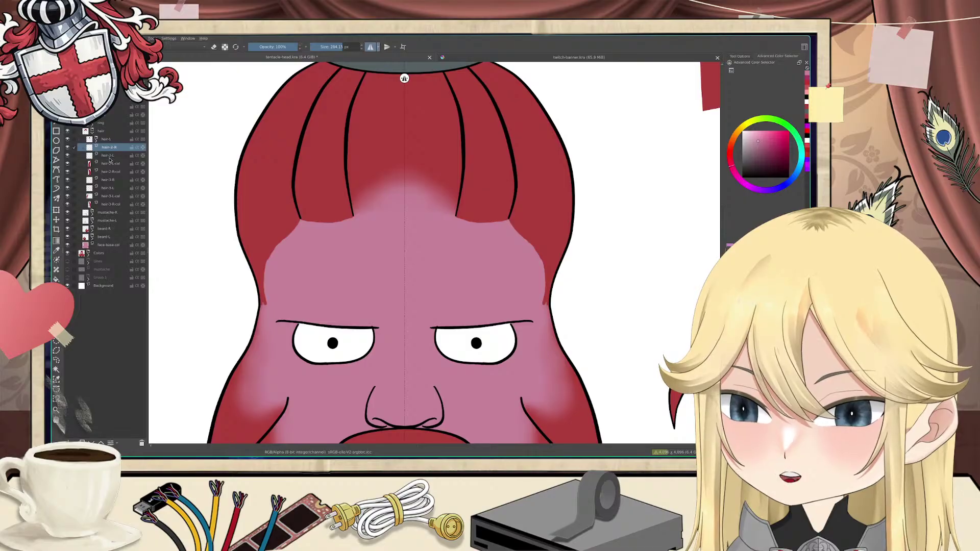
pyautogui.click(108, 157)
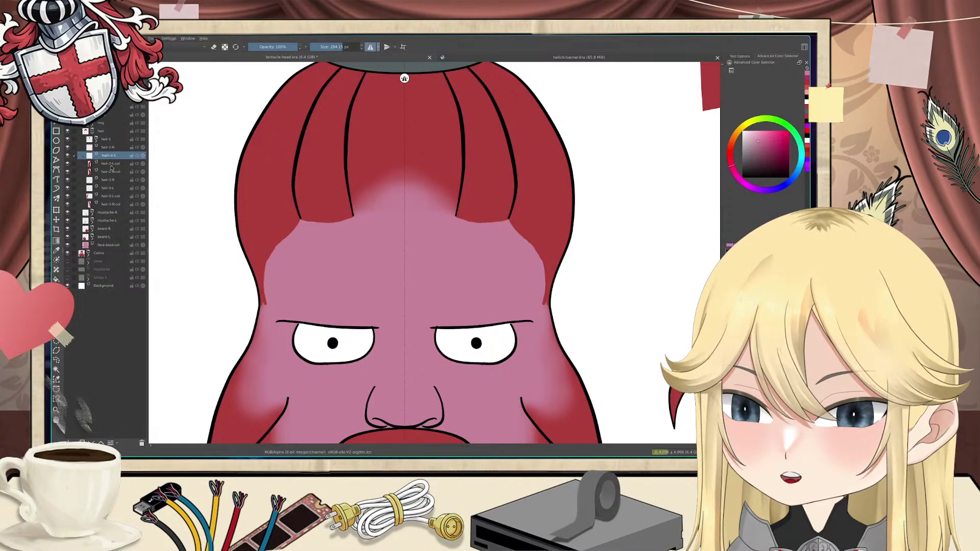
pyautogui.keyDown('ctrl'); pyautogui.click(110, 164); pyautogui.keyUp('ctrl')
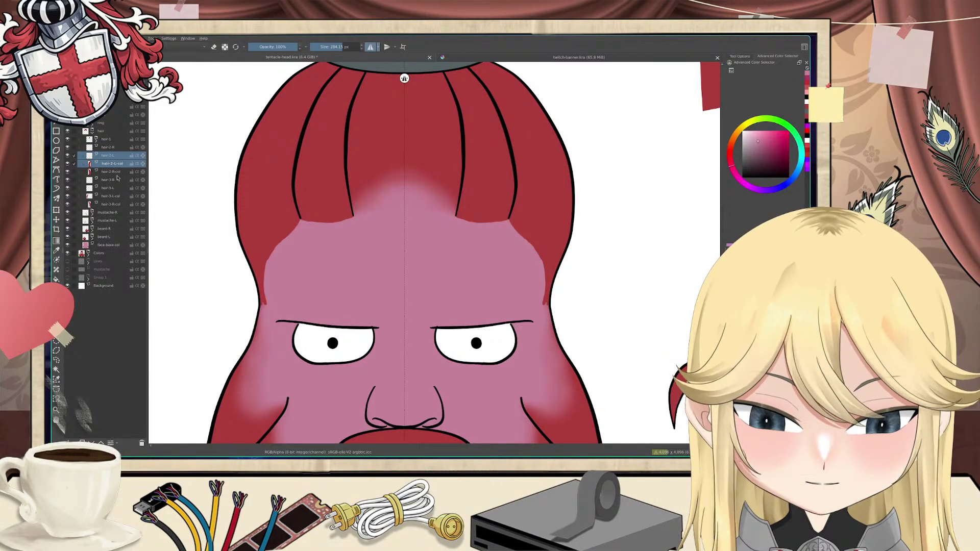
pyautogui.hotkey('ctrl', 'g')
pyautogui.doubleClick(111, 156)
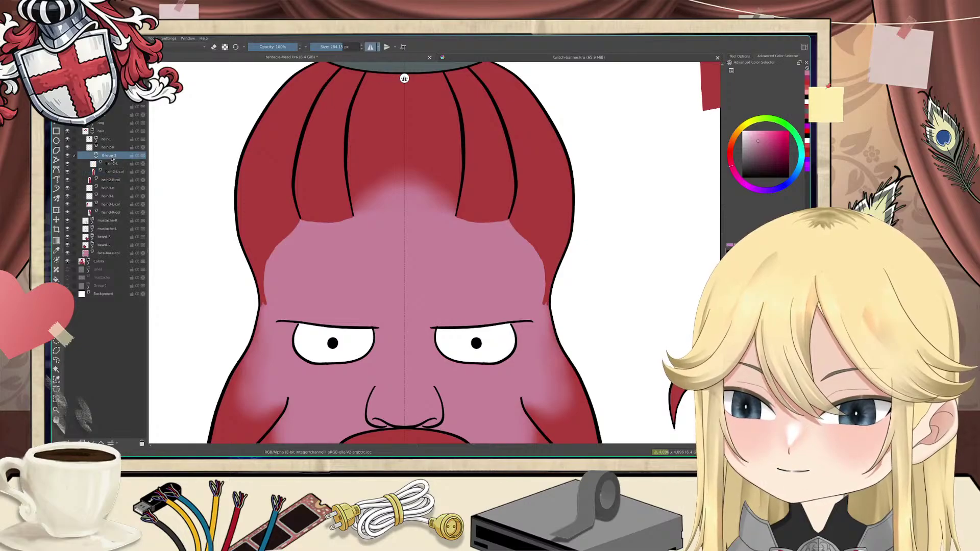
pyautogui.write('hair-2-L')
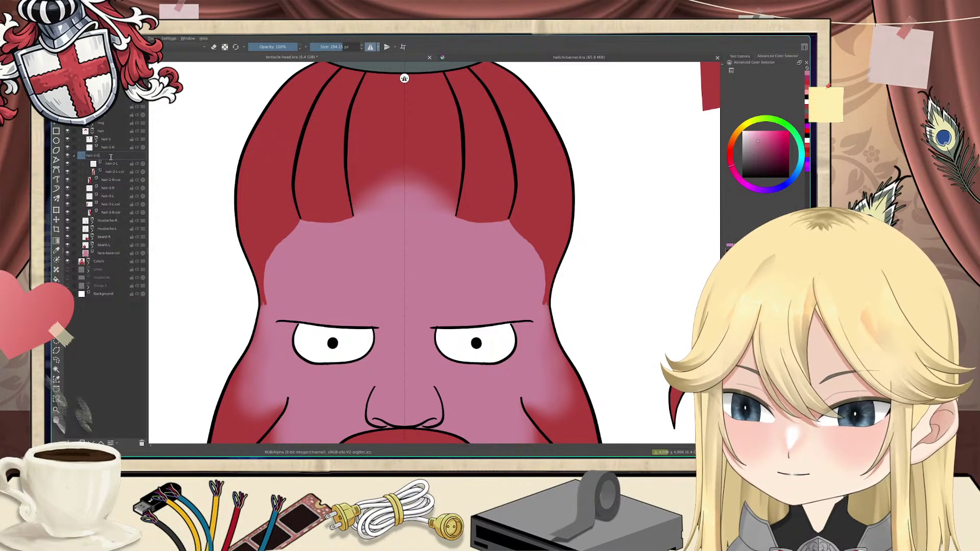
pyautogui.press('Return')
# Step: Add a paint layer named hair-2-L-sha directly above the hair-2-L colour layer and paint soft pink shading over that strand's lower end
pyautogui.click(112, 164)
pyautogui.click(108, 172)
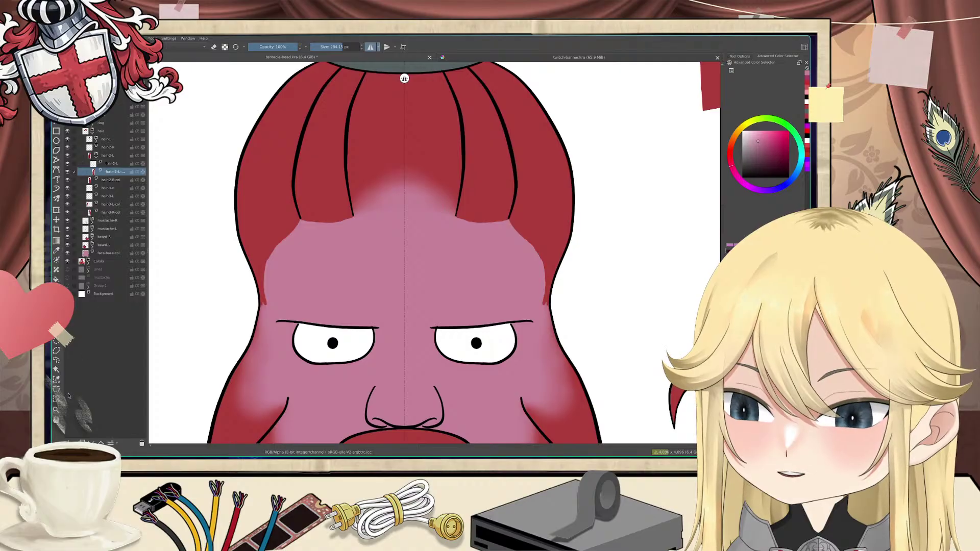
pyautogui.click(67, 441)
pyautogui.doubleClick(118, 173)
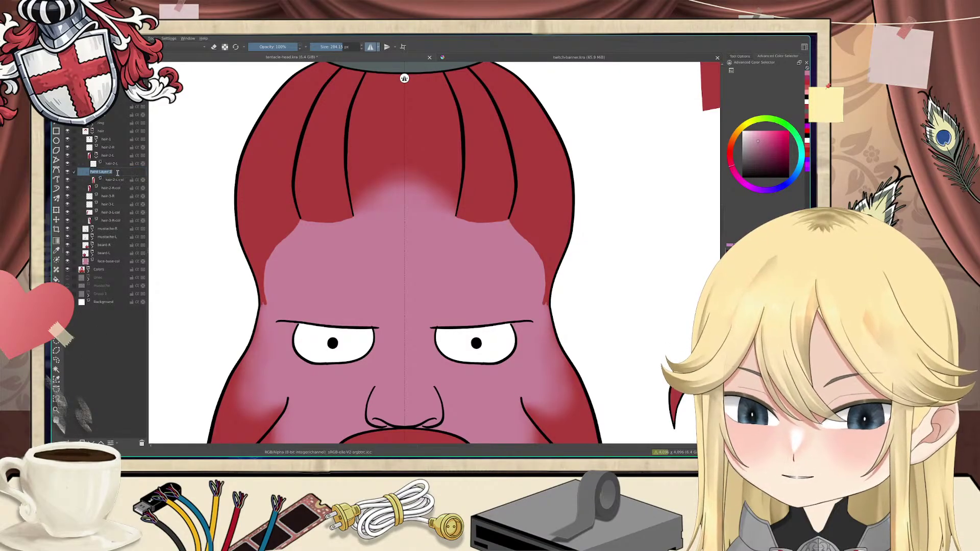
pyautogui.write('hair-2-L')
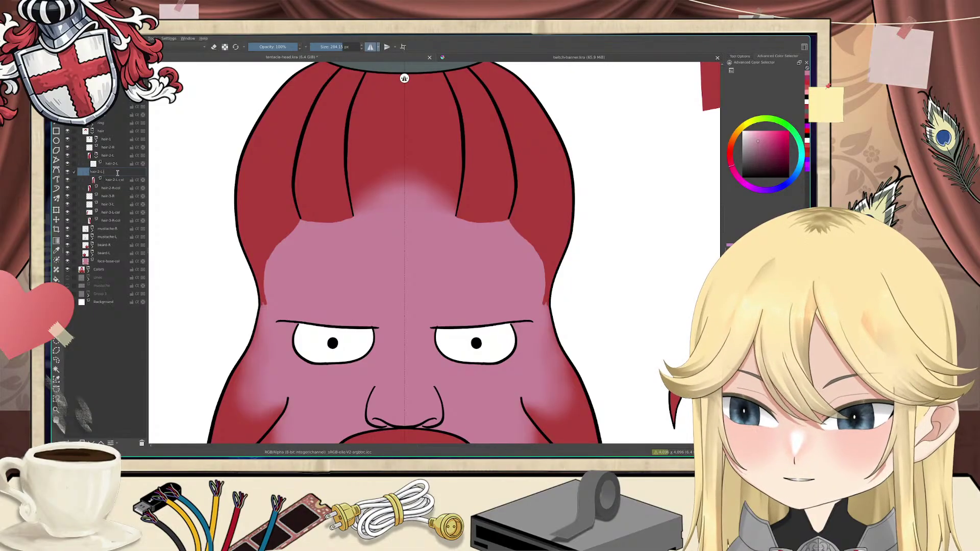
pyautogui.write('-shad')
pyautogui.press('Return')
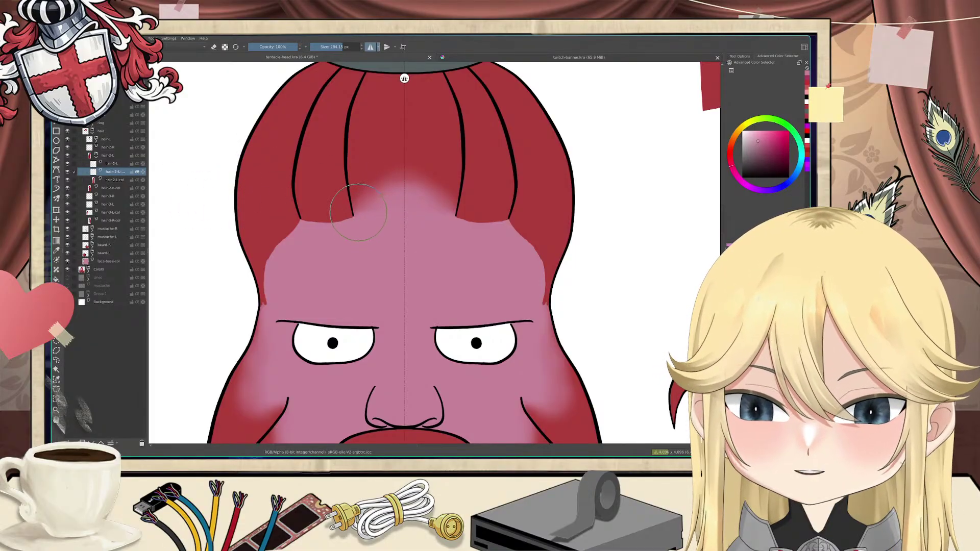
pyautogui.moveTo(327, 228)
pyautogui.mouseDown()
pyautogui.moveTo(344, 242)
pyautogui.moveTo(305, 235)
pyautogui.moveTo(336, 232)
pyautogui.moveTo(319, 215)
pyautogui.moveTo(330, 215)
pyautogui.moveTo(332, 250)
pyautogui.mouseUp()
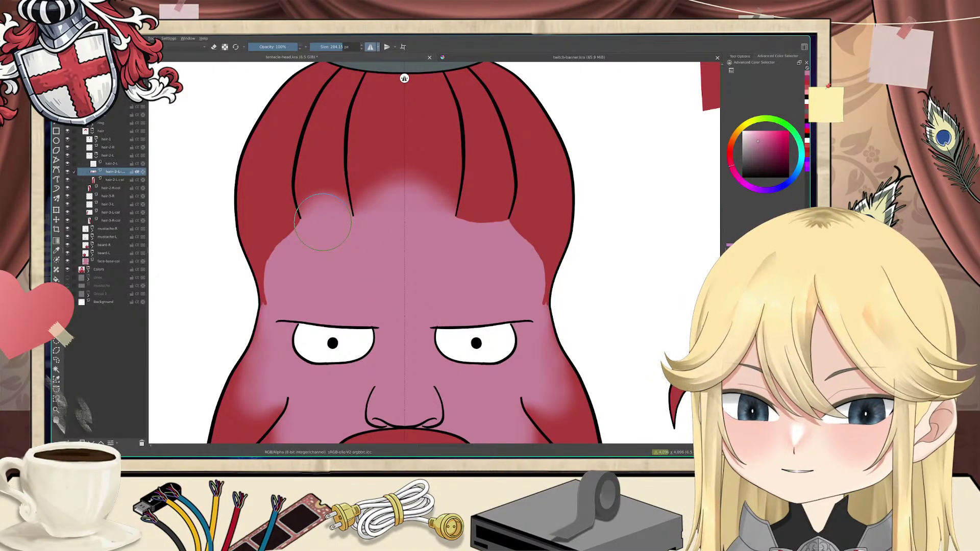
# Step: Group the hair-2-R line layer with its colour layer and name the group hair-2-R
pyautogui.click(111, 197)
pyautogui.keyDown('shift'); pyautogui.click(113, 204); pyautogui.keyUp('shift')
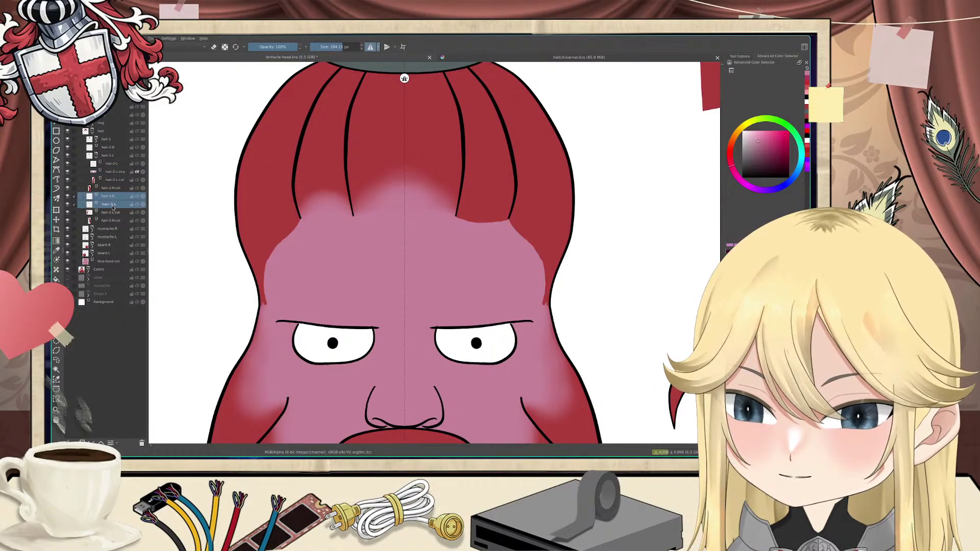
pyautogui.click(112, 188)
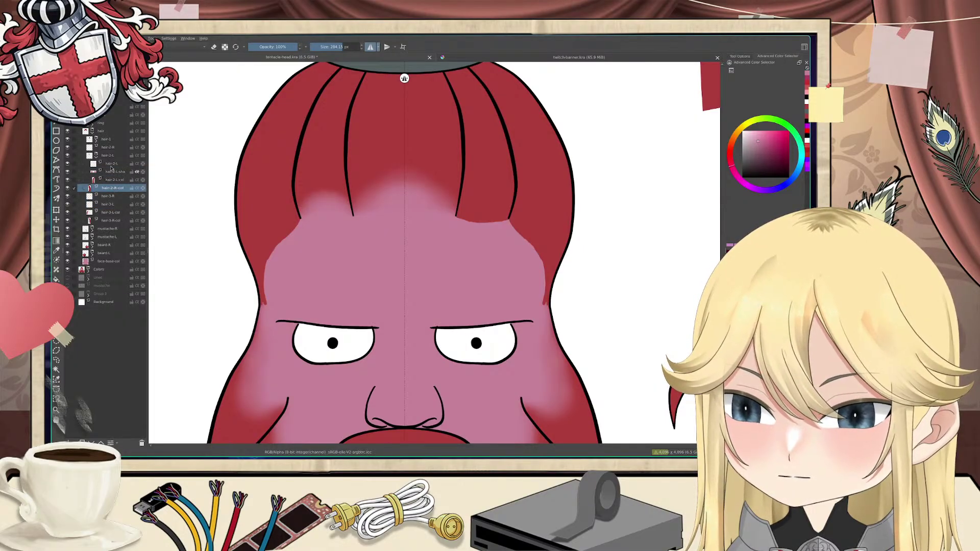
pyautogui.keyDown('ctrl'); pyautogui.click(111, 149); pyautogui.keyUp('ctrl')
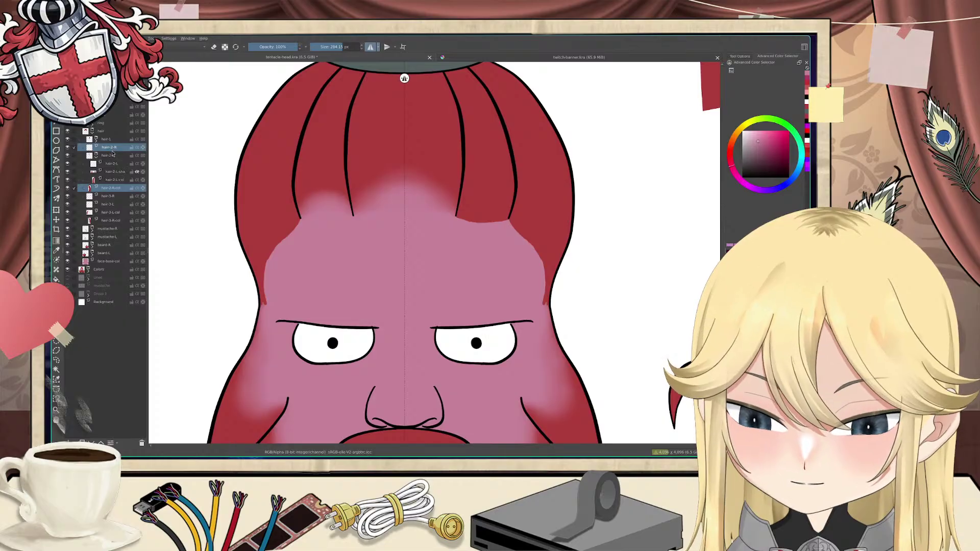
pyautogui.hotkey('ctrl', 'g')
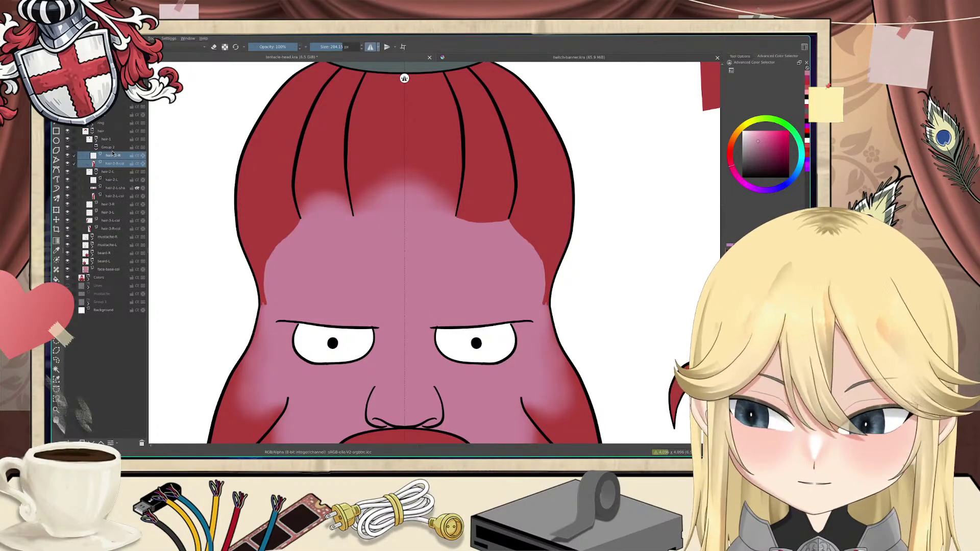
pyautogui.doubleClick(104, 147)
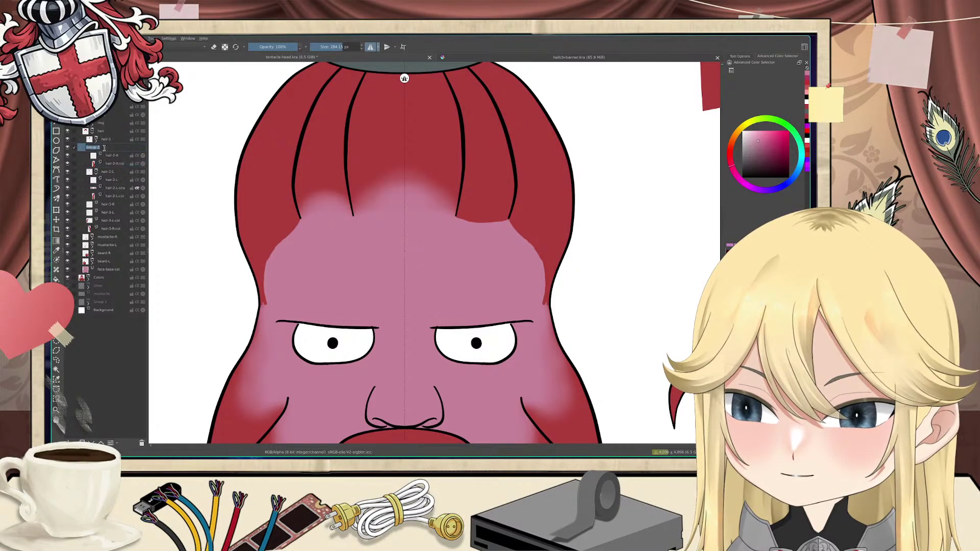
pyautogui.write('hair-2-')
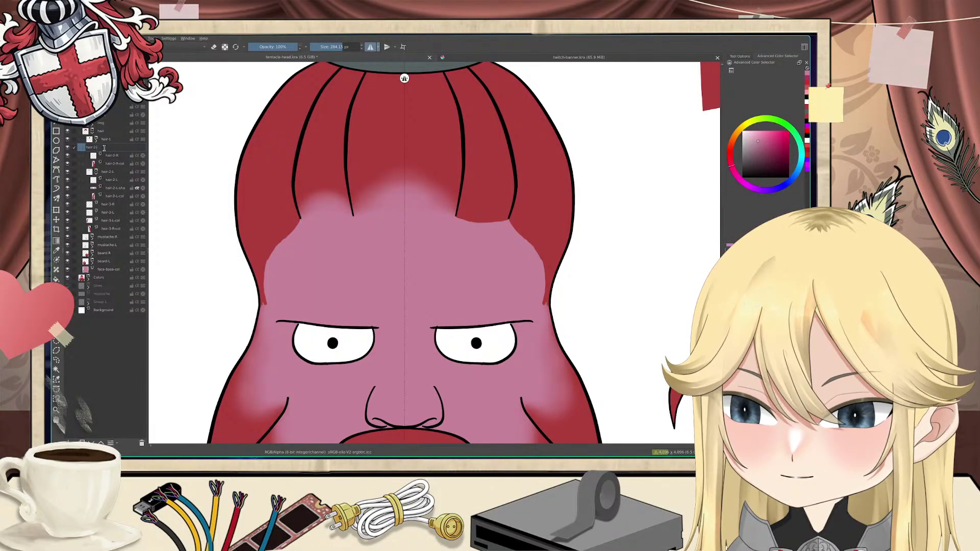
pyautogui.write('R')
pyautogui.press('Return')
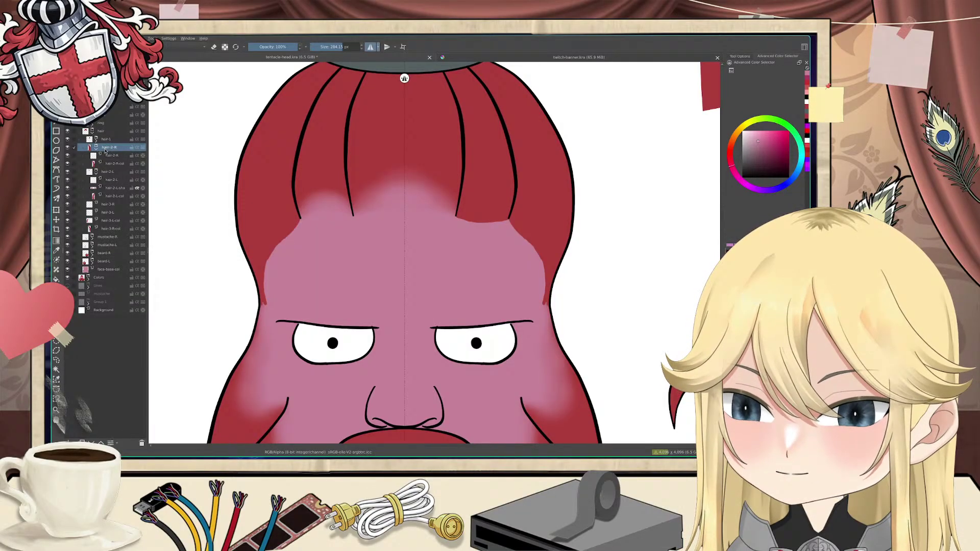
# Step: Duplicate the hair-2-L-sha shading layer and move the copy into the hair-2-R group, directly above its colour layer
pyautogui.click(110, 188)
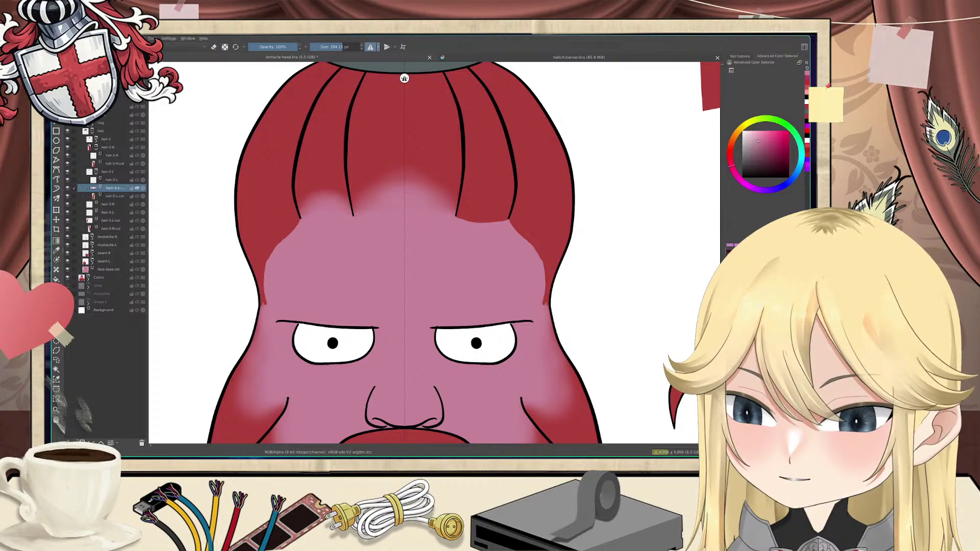
pyautogui.click(82, 442)
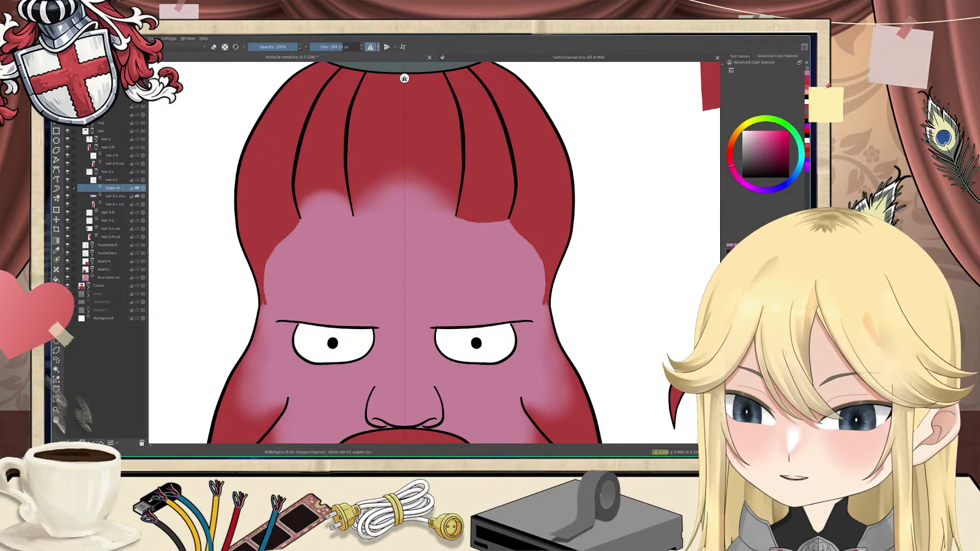
pyautogui.click(101, 443)
pyautogui.click(101, 443)
pyautogui.click(101, 442)
pyautogui.click(100, 442)
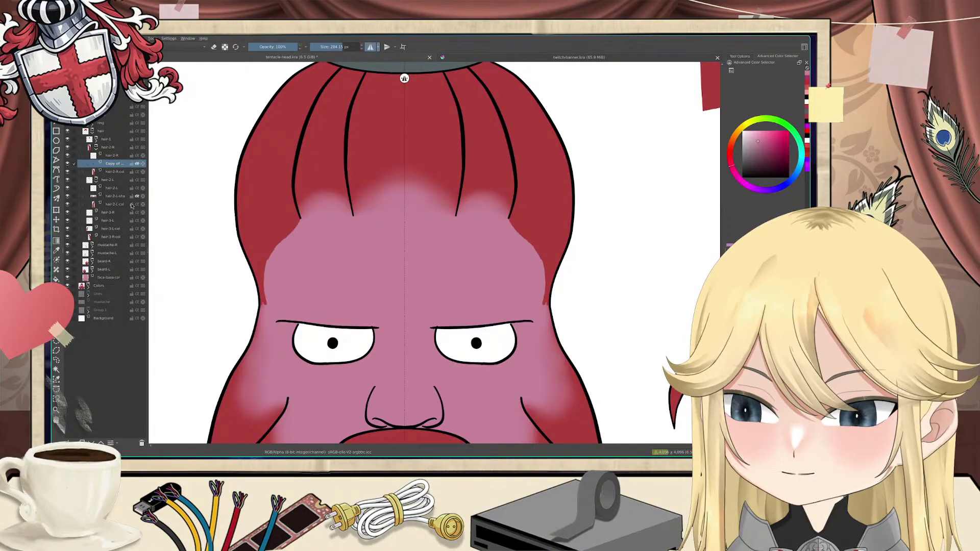
# Step: Rename the copied shading layer as hair-2-R-sha
pyautogui.doubleClick(113, 165)
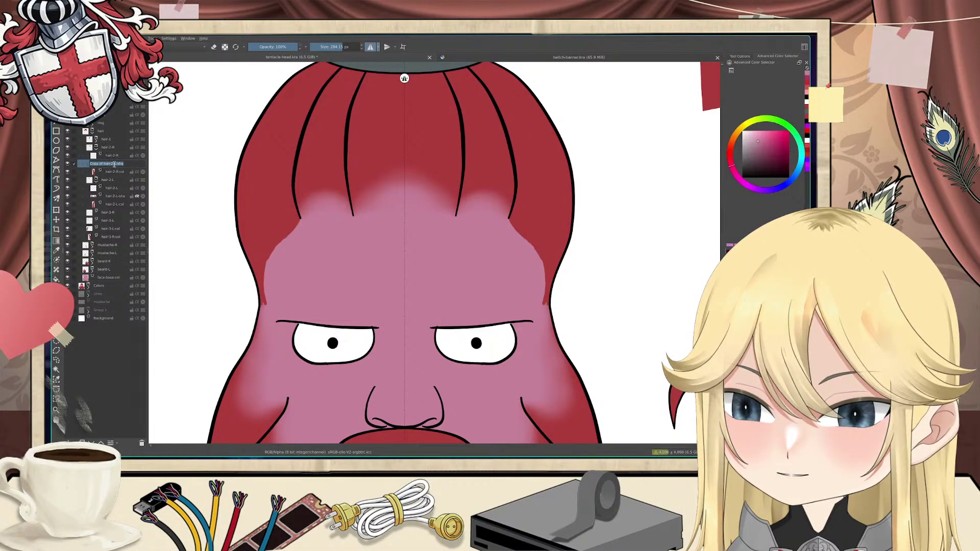
pyautogui.click(117, 164)
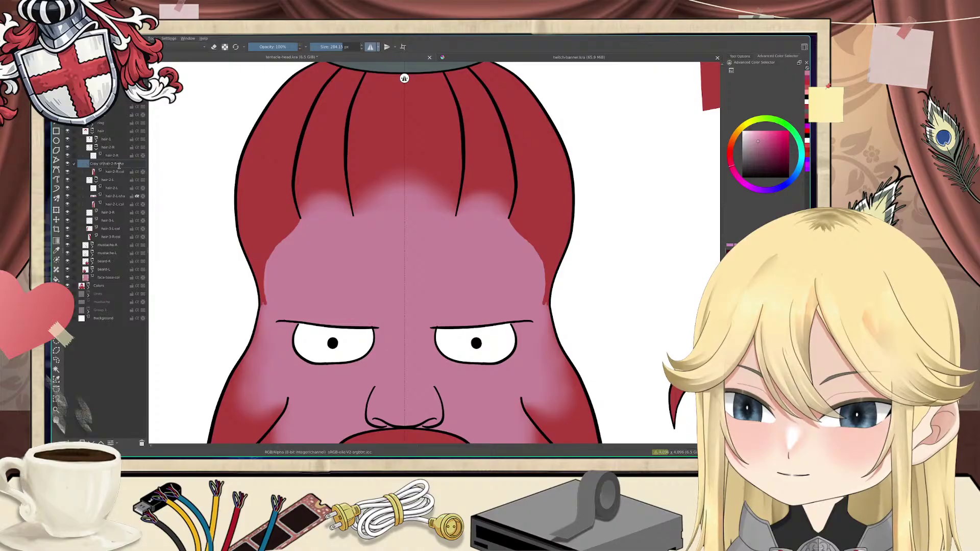
pyautogui.press('BackSpace')
pyautogui.press('BackSpace')
pyautogui.press('BackSpace')
pyautogui.press('BackSpace')
pyautogui.press('BackSpace')
pyautogui.press('BackSpace')
pyautogui.press('BackSpace')
pyautogui.press('BackSpace')
pyautogui.press('Return')
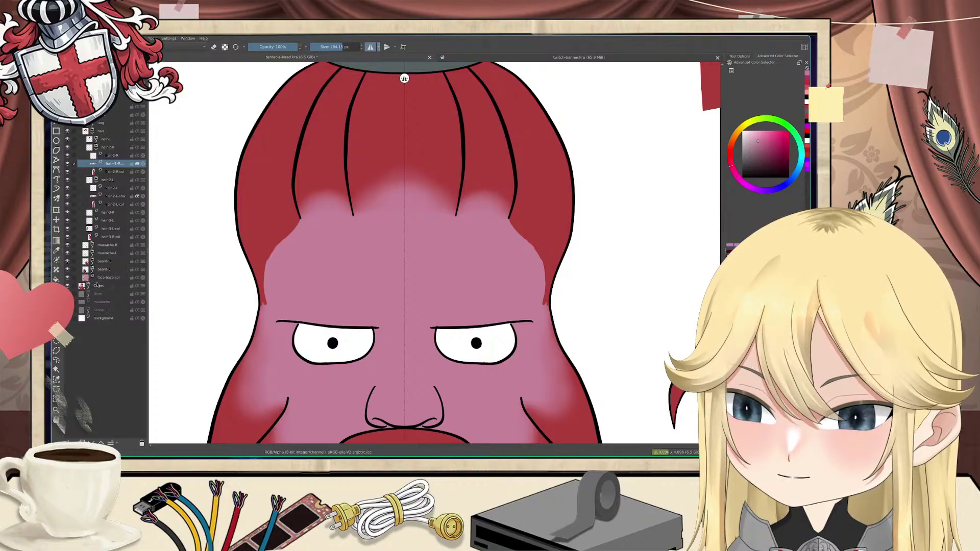
# Step: Collapse the hair-2-R and hair-2-L groups and group the hair-3-R line layer with its colour layer
pyautogui.click(96, 149)
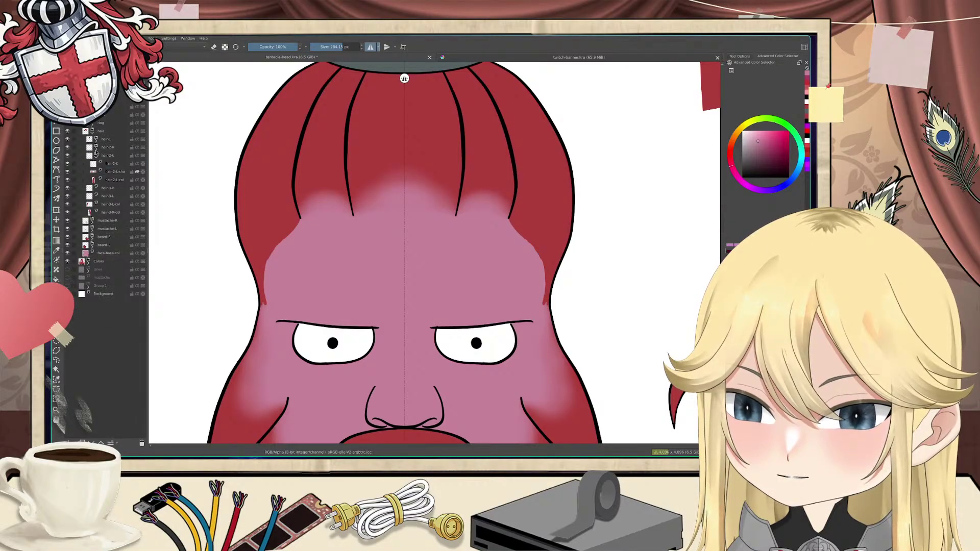
pyautogui.click(95, 157)
pyautogui.click(108, 167)
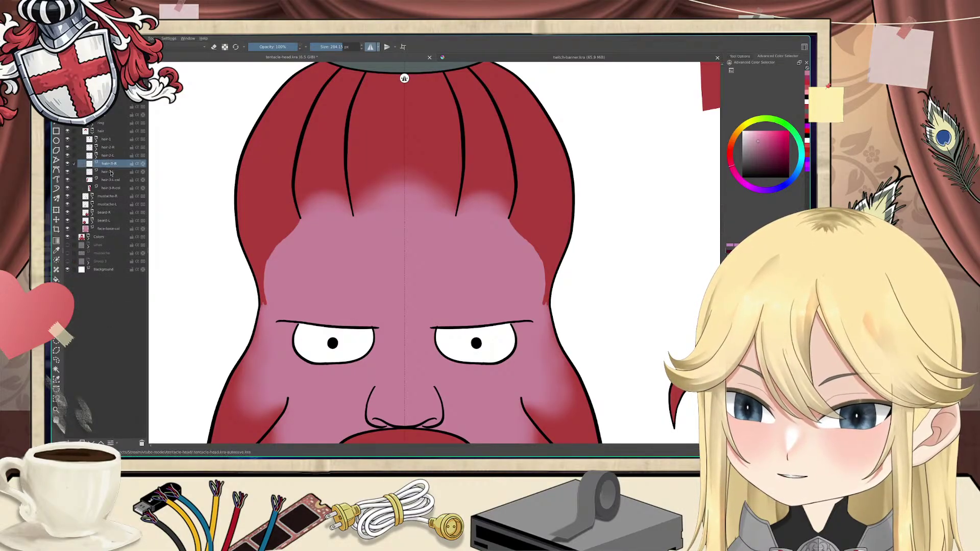
pyautogui.keyDown('shift'); pyautogui.click(111, 182); pyautogui.keyUp('shift')
pyautogui.click(112, 181)
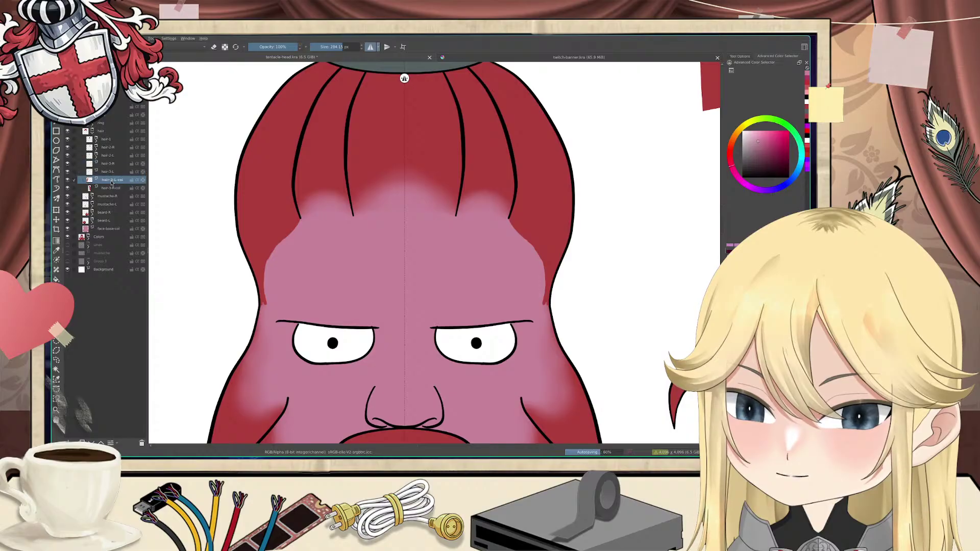
pyautogui.click(112, 187)
pyautogui.keyDown('ctrl'); pyautogui.click(110, 165); pyautogui.keyUp('ctrl')
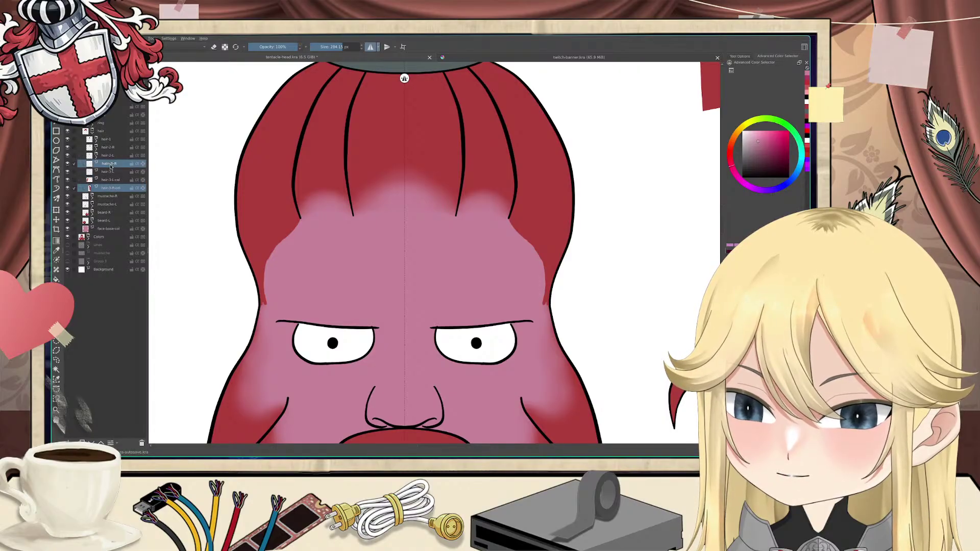
pyautogui.hotkey('ctrl', 'g')
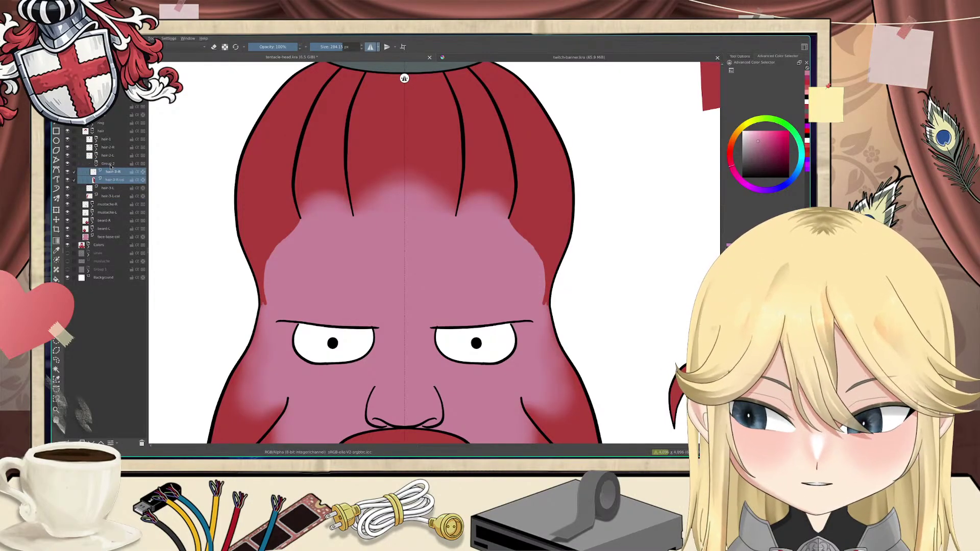
# Step: Rename the new group holding the hair-3-R line and colour layers as hair-3-R
pyautogui.doubleClick(111, 163)
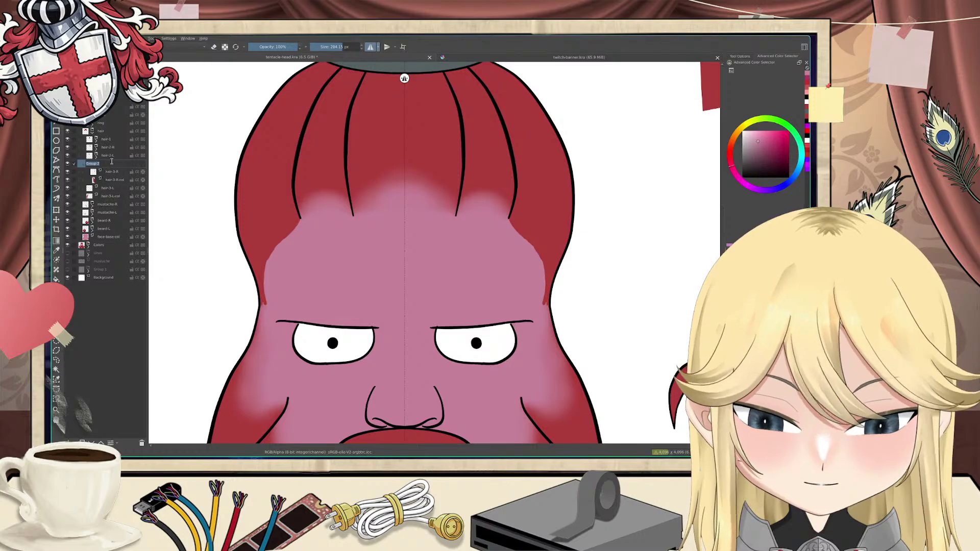
pyautogui.write('hair-3')
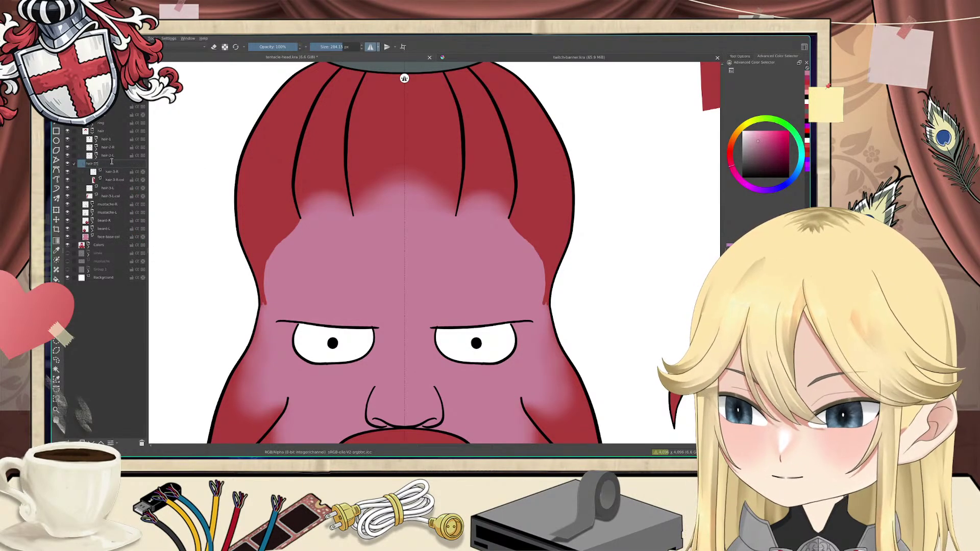
pyautogui.write('T-R')
pyautogui.press('Return')
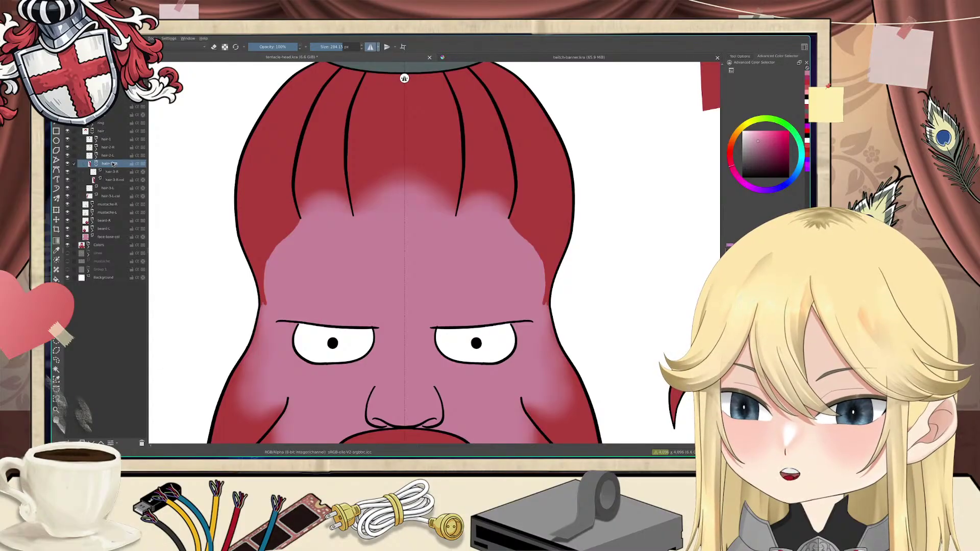
pyautogui.doubleClick(113, 163)
pyautogui.moveTo(97, 164); pyautogui.dragTo(106, 178)
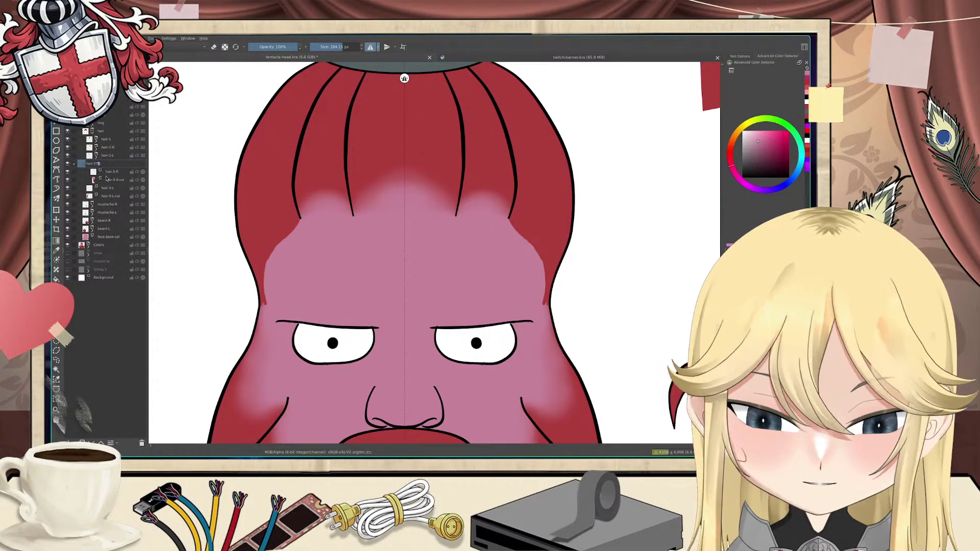
pyautogui.press('BackSpace')
pyautogui.press('BackSpace')
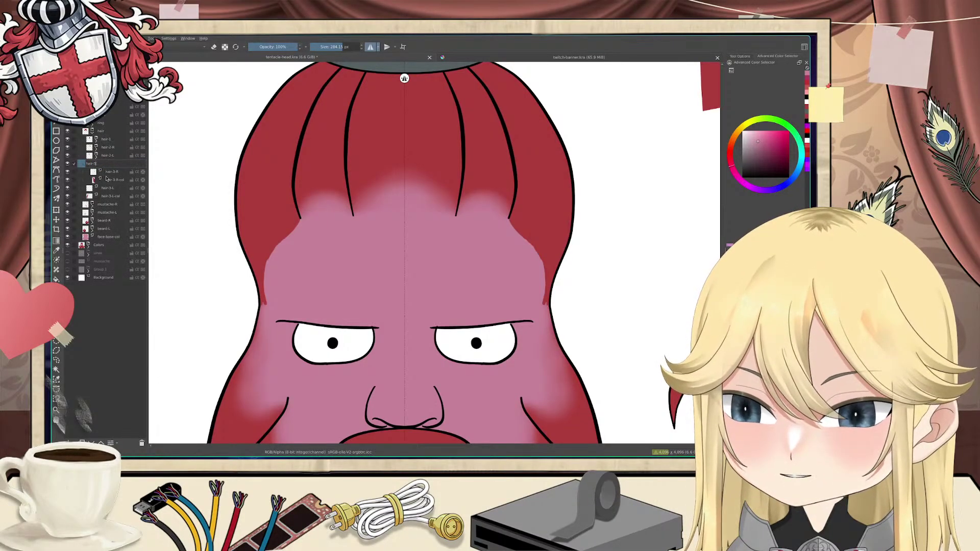
pyautogui.write('-R')
pyautogui.press('Return')
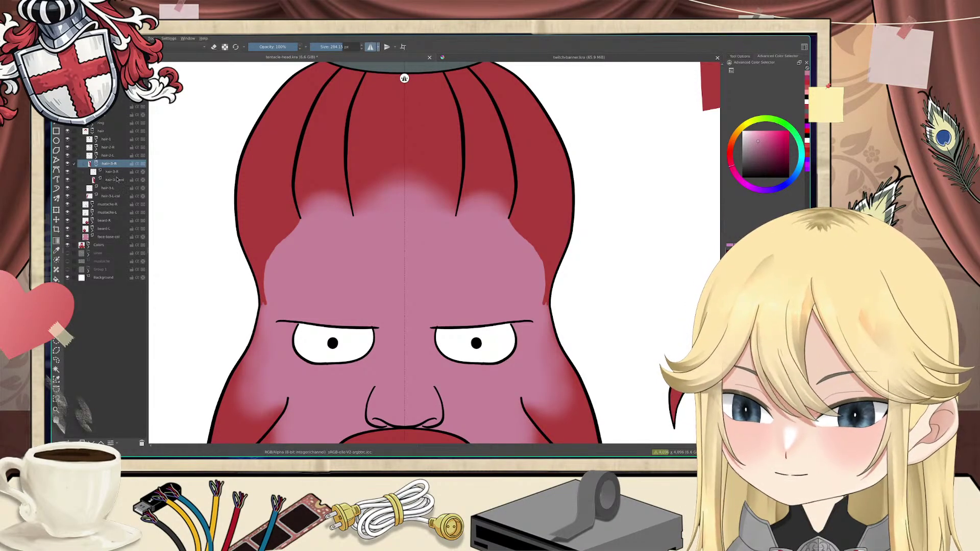
# Step: Group the hair-3-L line layer with its colour layer and name the group hair-3-L
pyautogui.click(109, 189)
pyautogui.keyDown('ctrl'); pyautogui.click(109, 198); pyautogui.keyUp('ctrl')
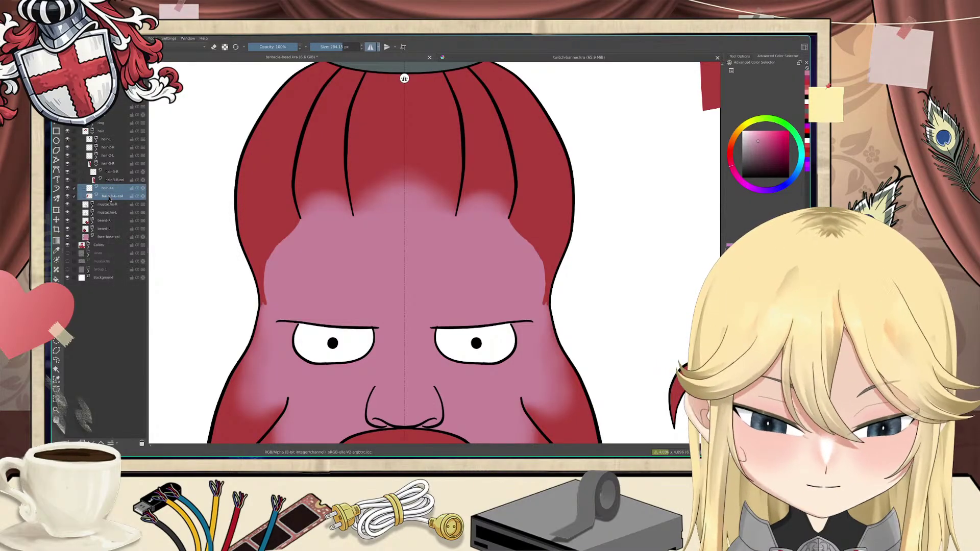
pyautogui.hotkey('ctrl', 'g')
pyautogui.doubleClick(108, 189)
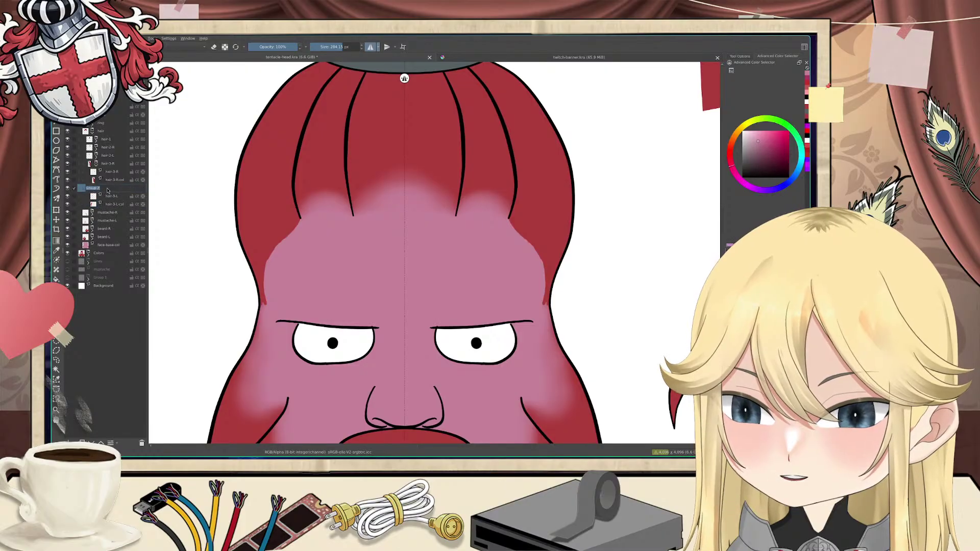
pyautogui.write('hair-3-L')
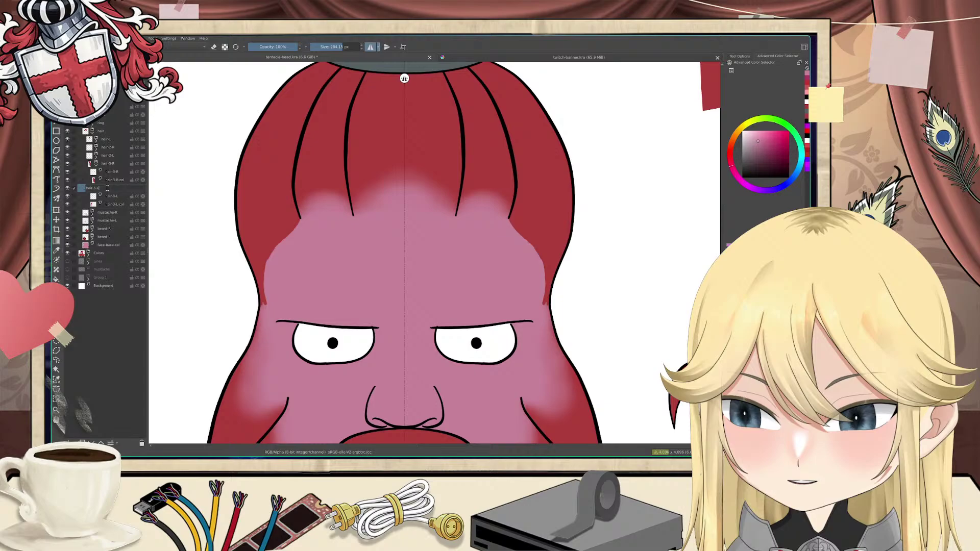
pyautogui.press('Return')
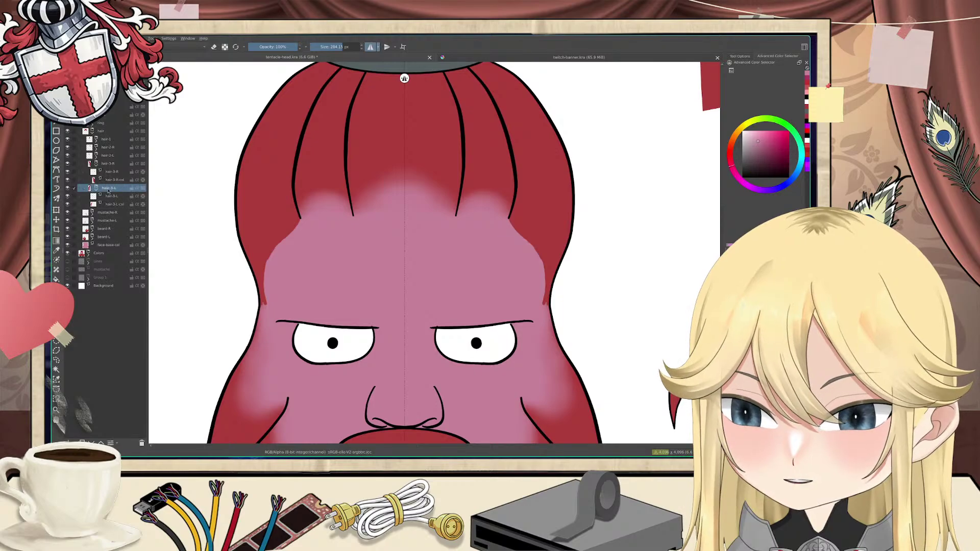
# Step: Add a layer named hair-3-R-sha directly above the hair-3-R colour layer and brush pink shading over the strand's lower edge beside the forehead
pyautogui.click(108, 180)
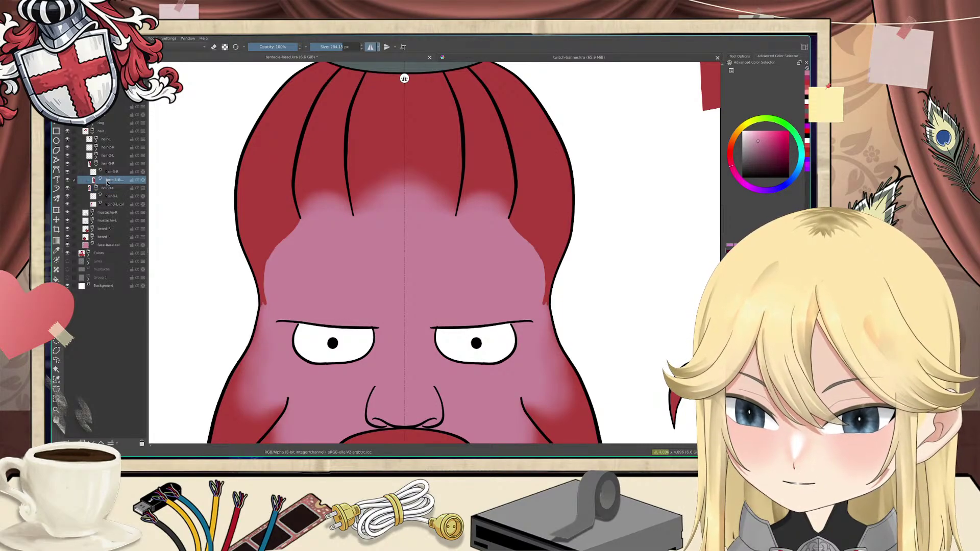
pyautogui.click(68, 443)
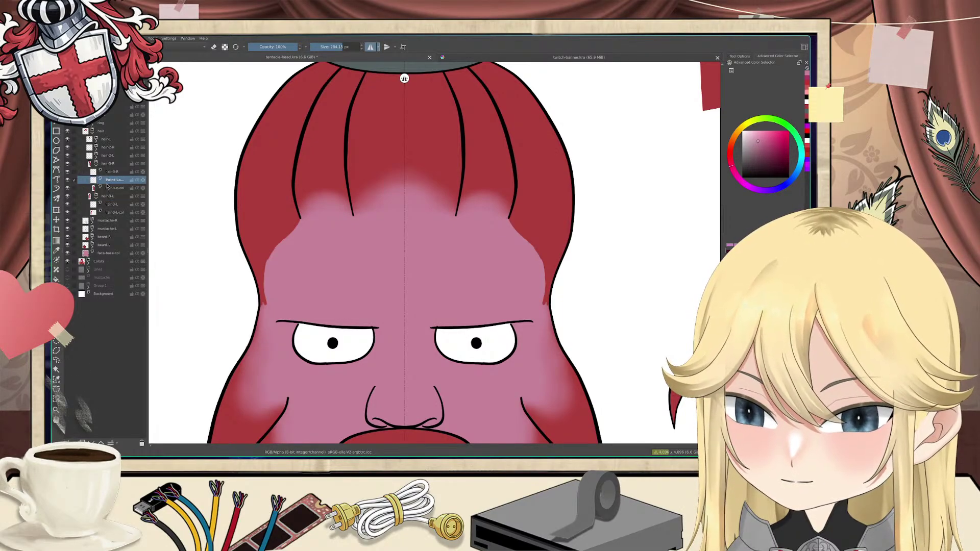
pyautogui.doubleClick(107, 180)
pyautogui.write('hair-3-R-sh')
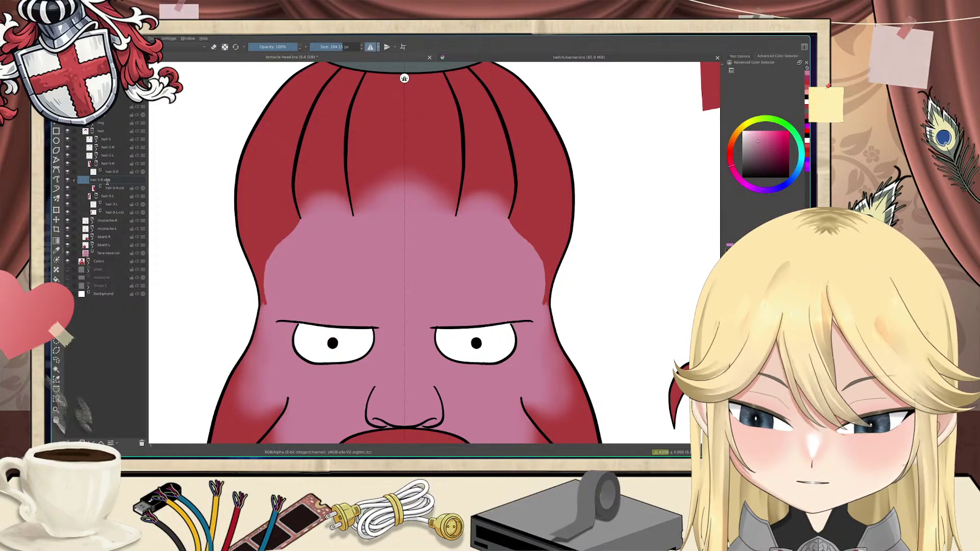
pyautogui.press('Return')
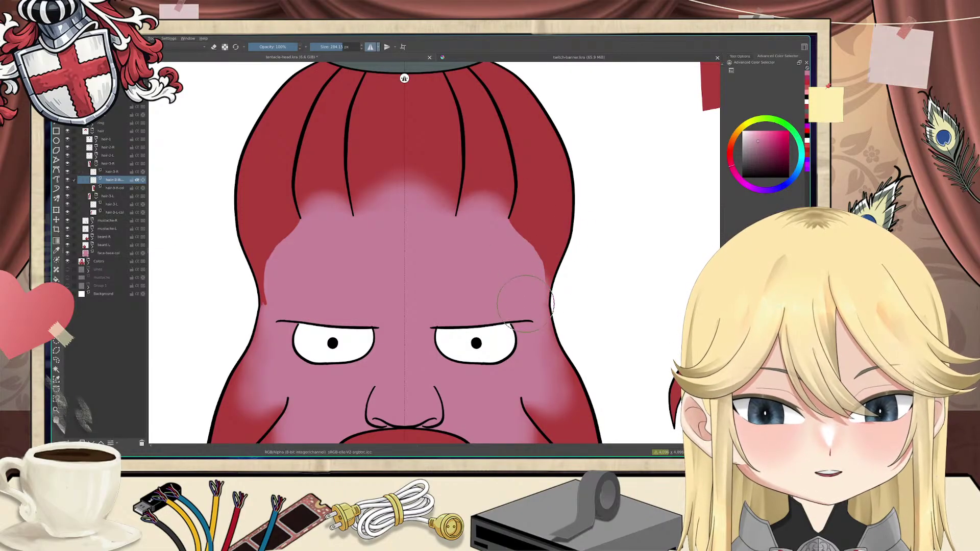
pyautogui.moveTo(522, 292)
pyautogui.mouseDown()
pyautogui.moveTo(502, 238)
pyautogui.moveTo(529, 266)
pyautogui.moveTo(532, 233)
pyautogui.moveTo(531, 256)
pyautogui.moveTo(520, 253)
pyautogui.mouseUp()
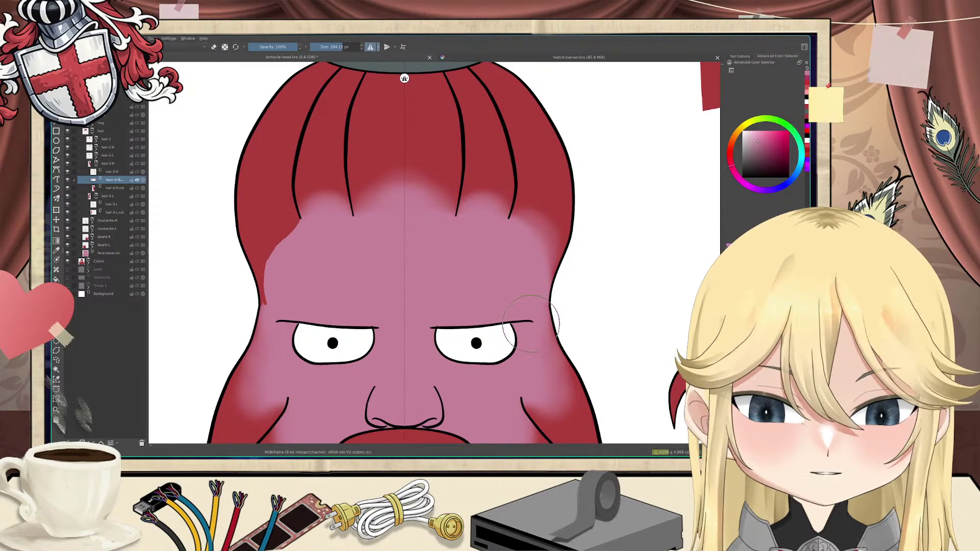
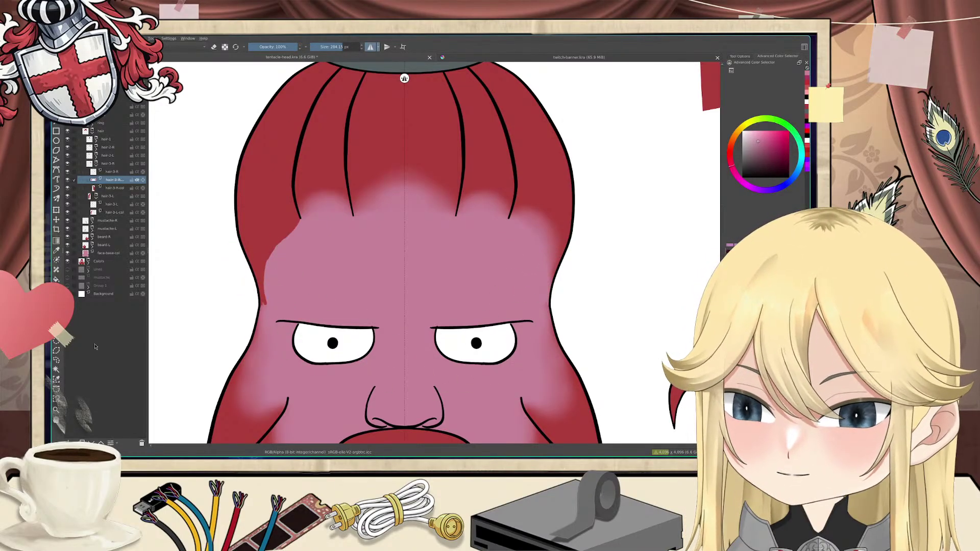
# Step: Duplicate the hair-3-R-sha layer and move the copy into the hair-3-L group, directly above its colour layer
pyautogui.hotkey('ctrl', 'j')
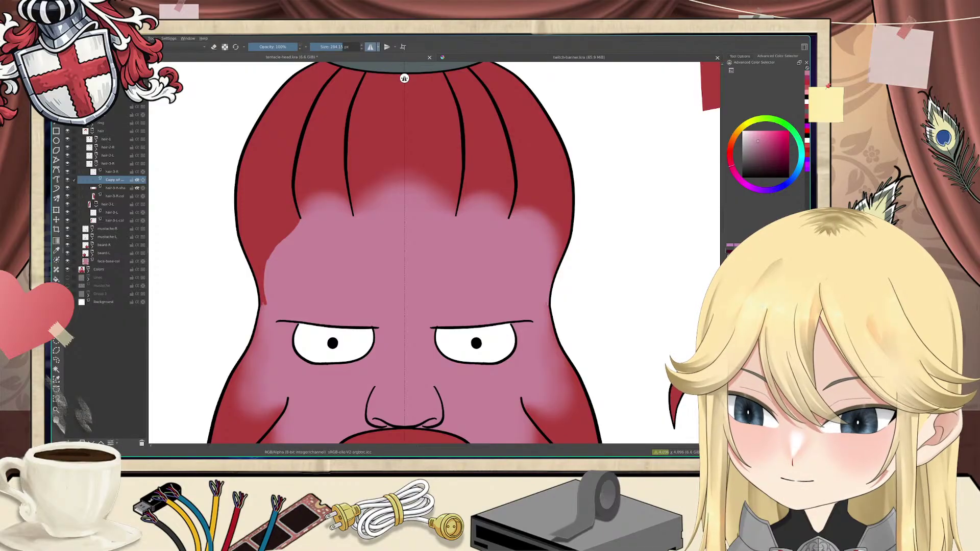
pyautogui.click(92, 443)
pyautogui.click(91, 443)
pyautogui.click(92, 443)
pyautogui.click(91, 443)
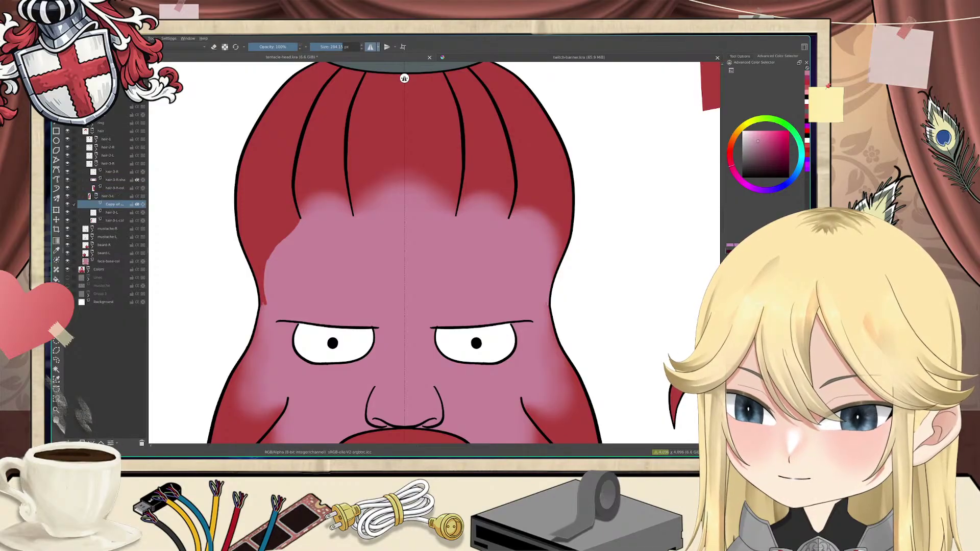
pyautogui.click(91, 443)
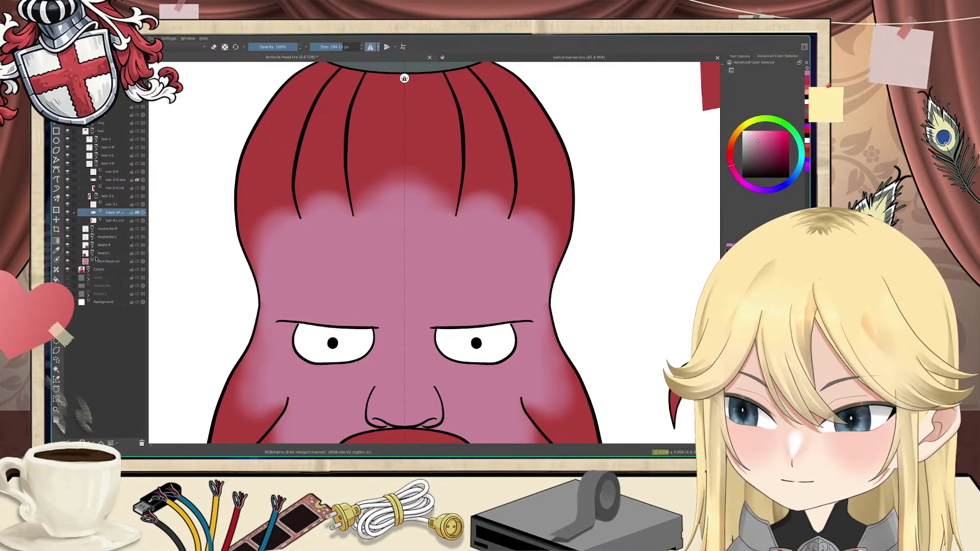
# Step: With a rectangular selection over half the head, inverted for the L layers, clear opposite-side shading from the hair-2 and hair-3 shading layers
pyautogui.moveTo(192, 82); pyautogui.dragTo(405, 348)
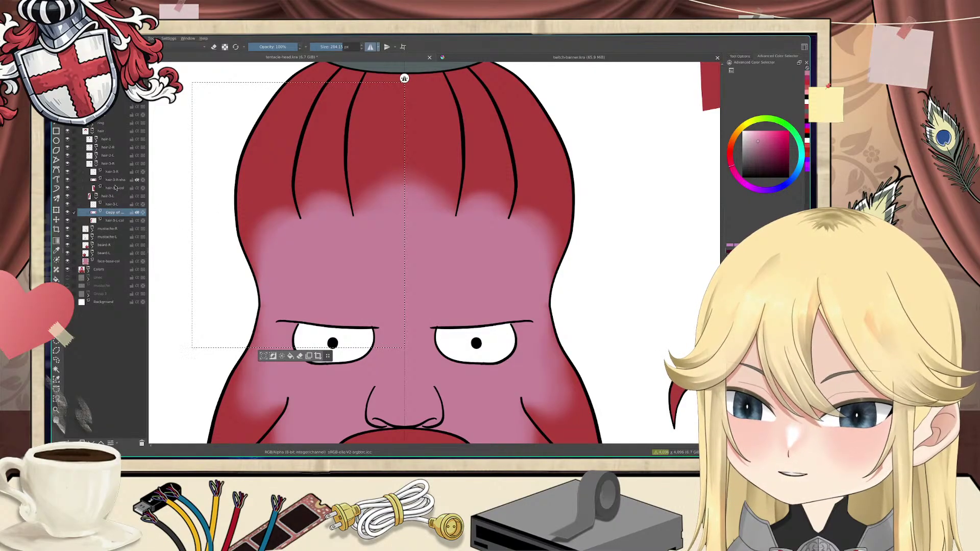
pyautogui.click(113, 180)
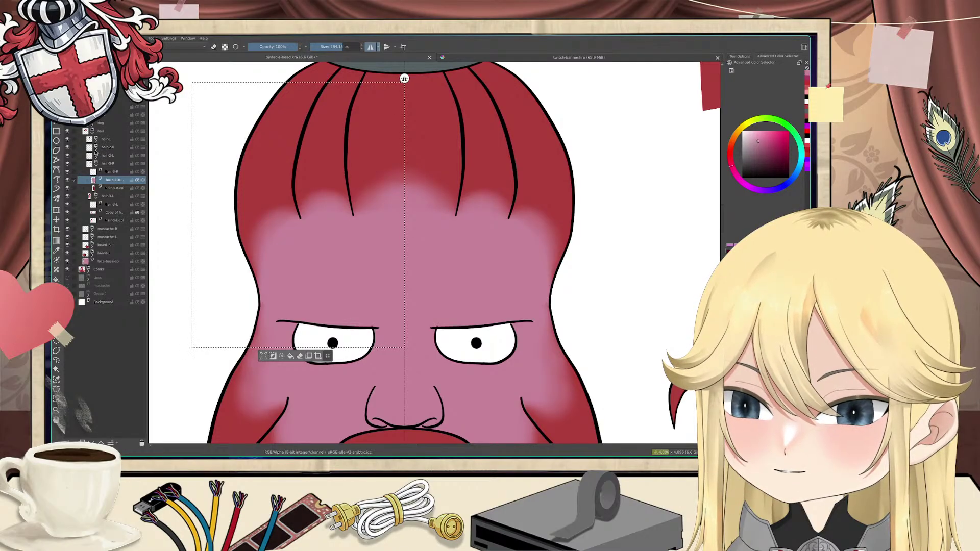
pyautogui.click(96, 147)
pyautogui.click(96, 180)
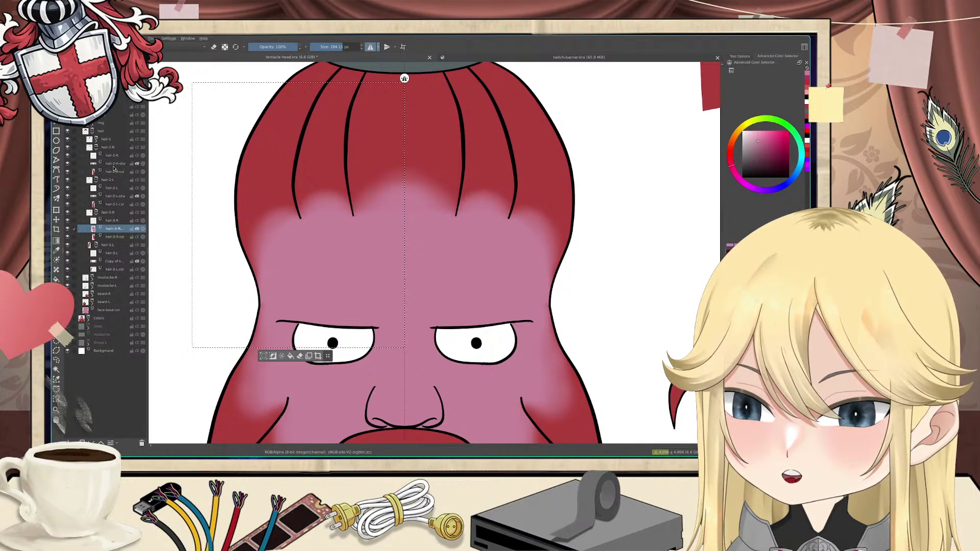
pyautogui.click(113, 164)
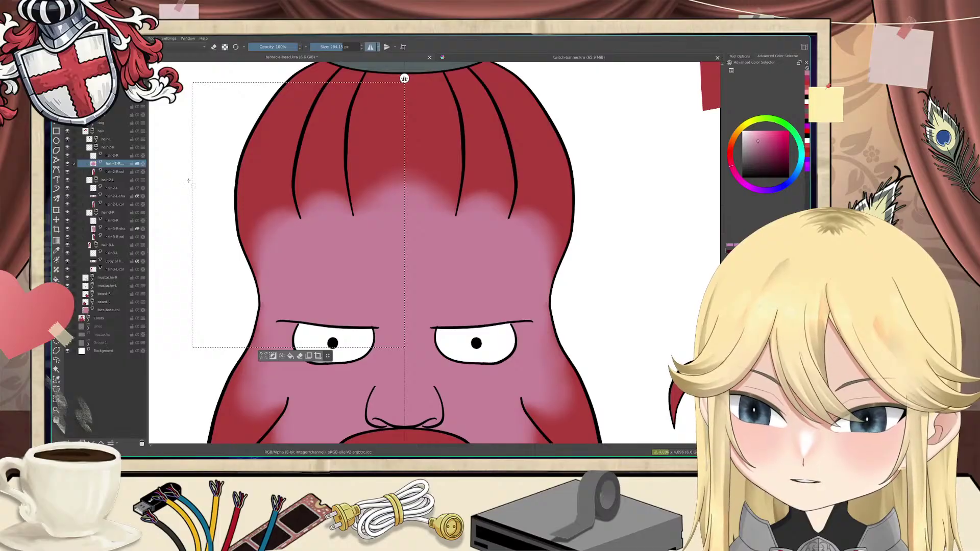
pyautogui.click(114, 196)
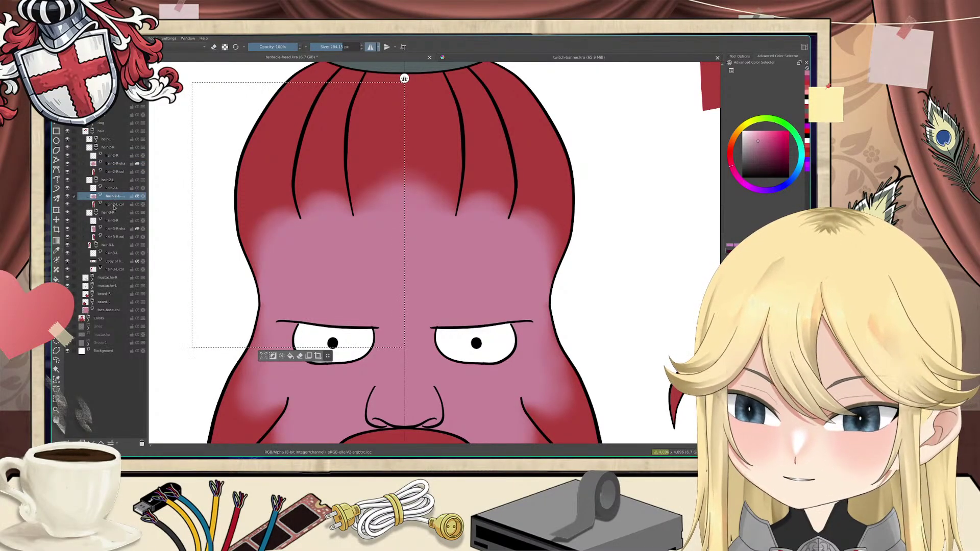
pyautogui.click(113, 262)
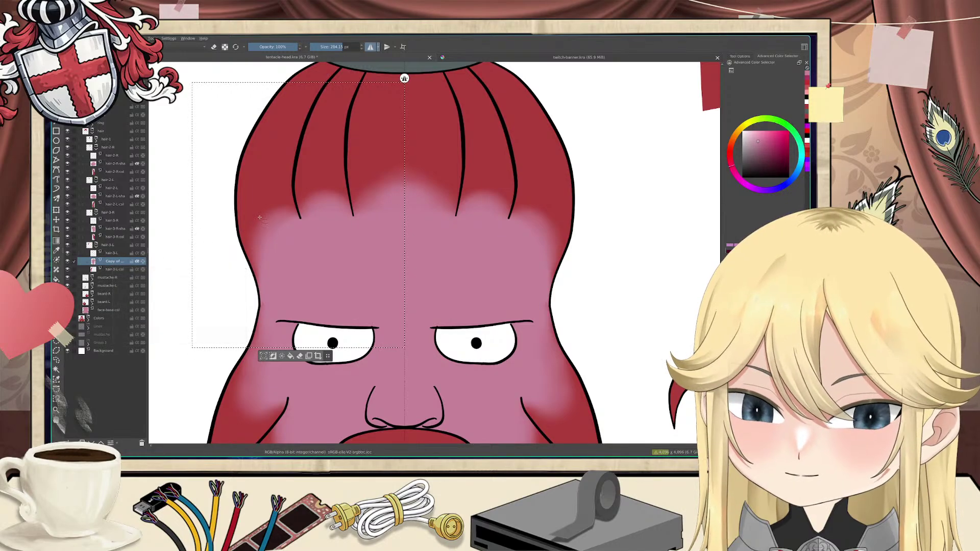
# Step: Check the trimmed hair-3-L, hair-3-R and hair-2-L shading layers by toggling their visibility, and examine the blending across the whole head
pyautogui.click(68, 261)
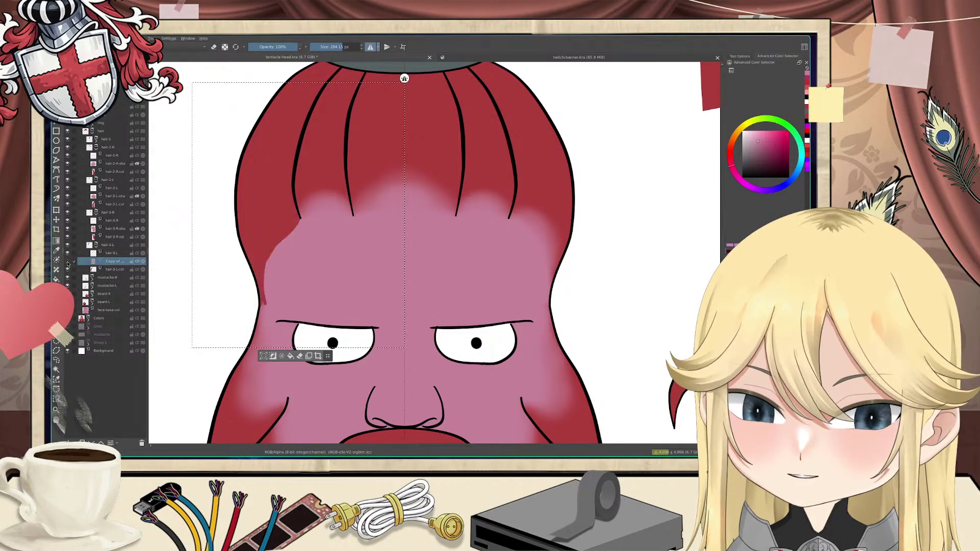
pyautogui.click(67, 261)
pyautogui.click(68, 230)
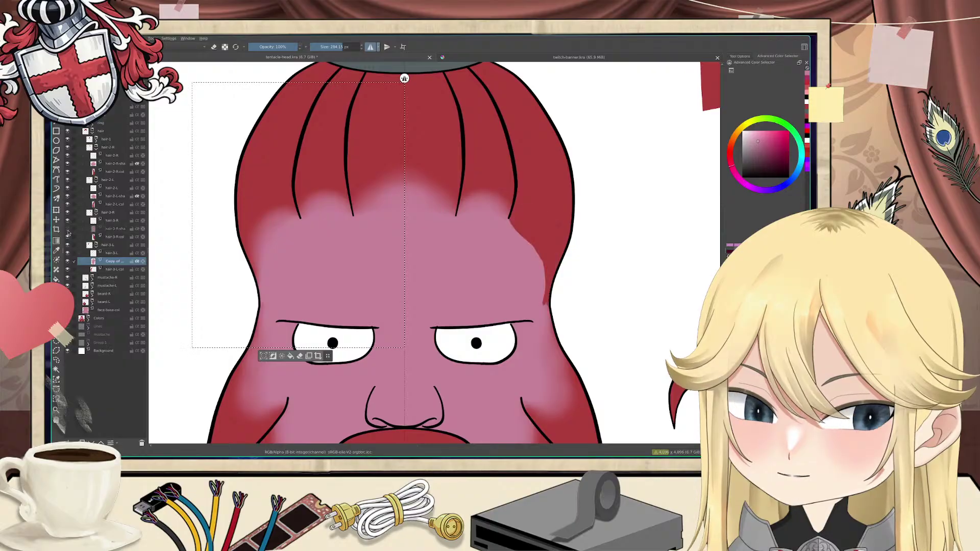
pyautogui.click(68, 230)
pyautogui.click(68, 197)
pyautogui.click(67, 197)
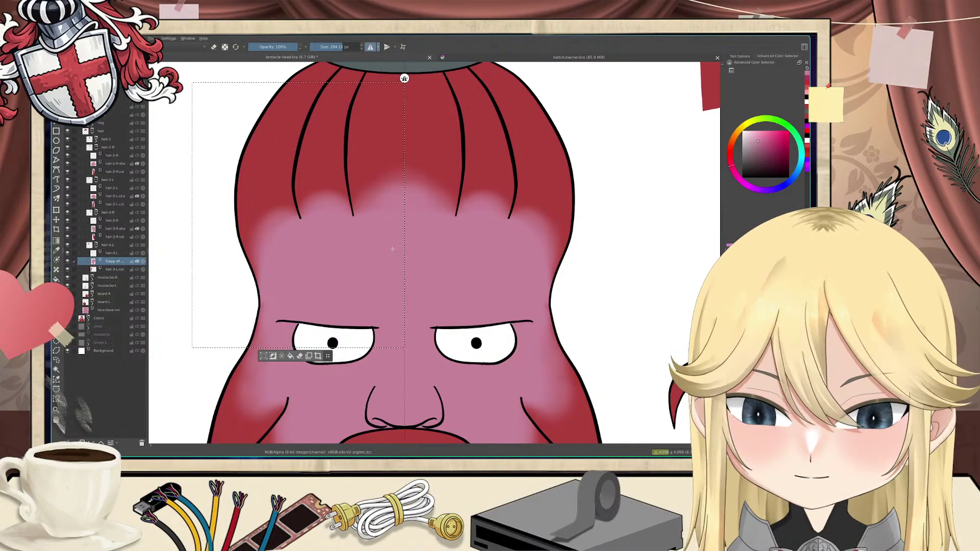
pyautogui.scroll(-3, 392, 250)
pyautogui.moveTo(392, 249); pyautogui.dragTo(405, 213)
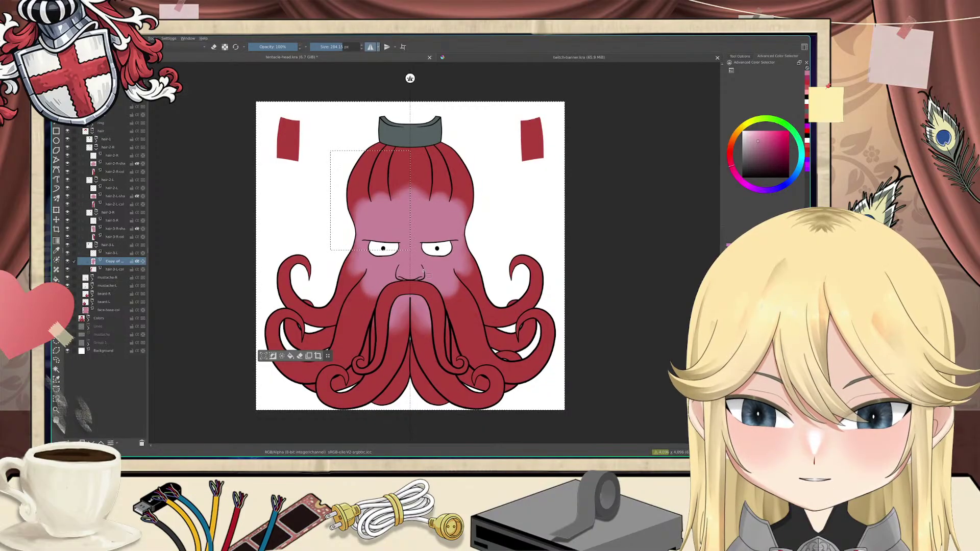
pyautogui.scroll(3, 424, 274)
pyautogui.moveTo(415, 264); pyautogui.dragTo(433, 275)
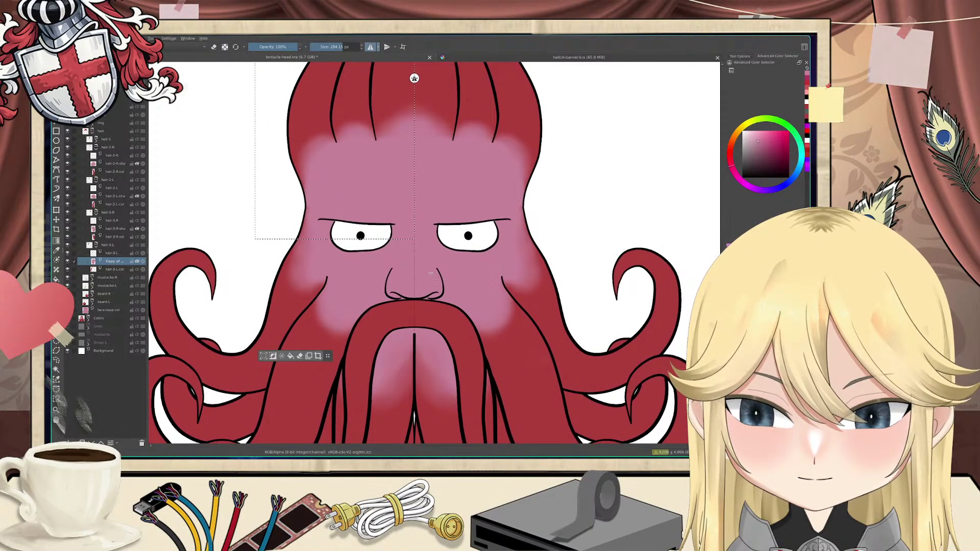
pyautogui.scroll(-3, 433, 275)
pyautogui.scroll(1, 433, 276)
pyautogui.scroll(1, 433, 276)
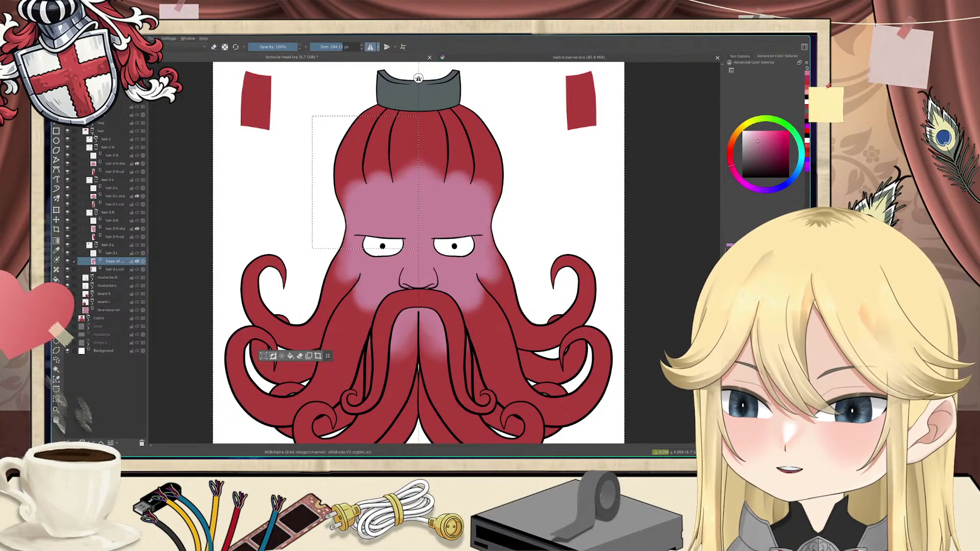
# Step: Collapse the hair group, place the base face colour layer in its own group and name that group face
pyautogui.click(79, 132)
pyautogui.click(101, 172)
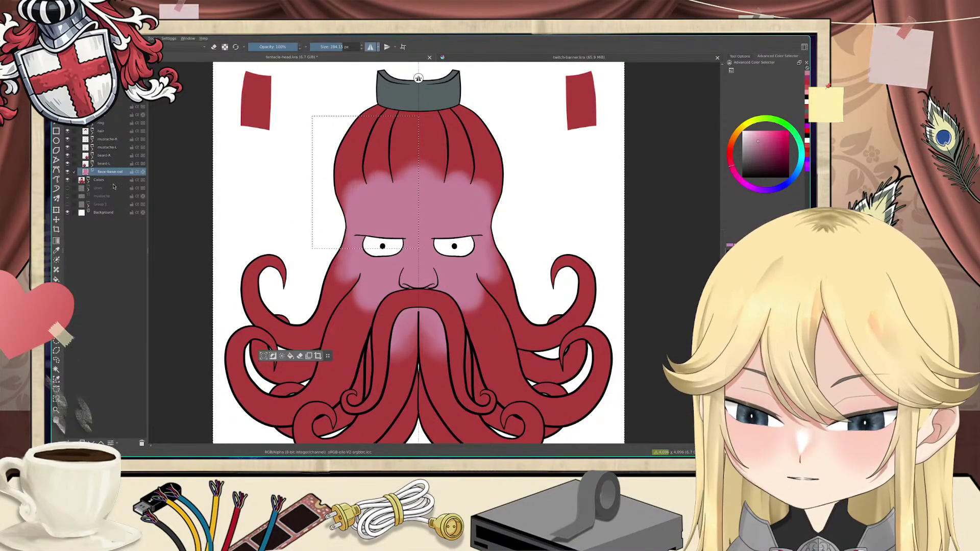
pyautogui.hotkey('ctrl', 'g')
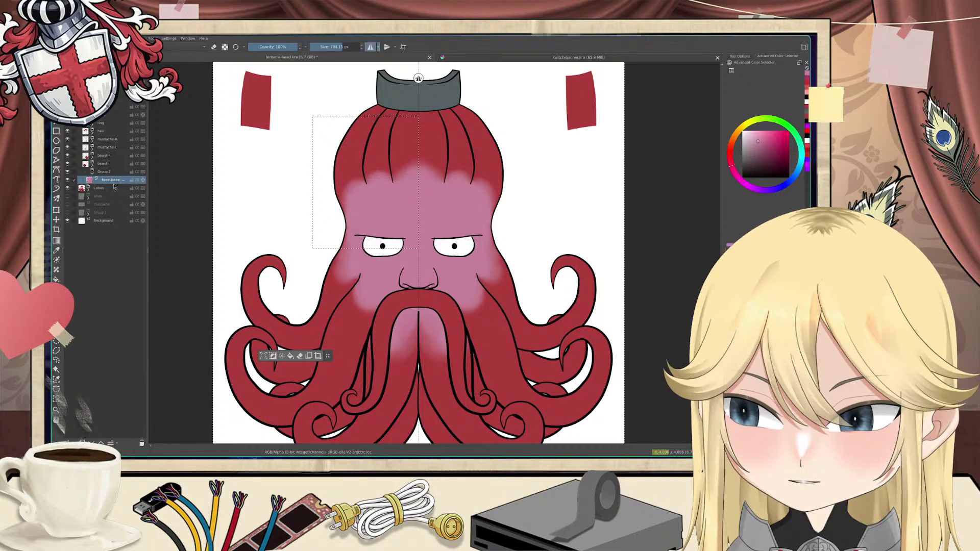
pyautogui.doubleClick(100, 171)
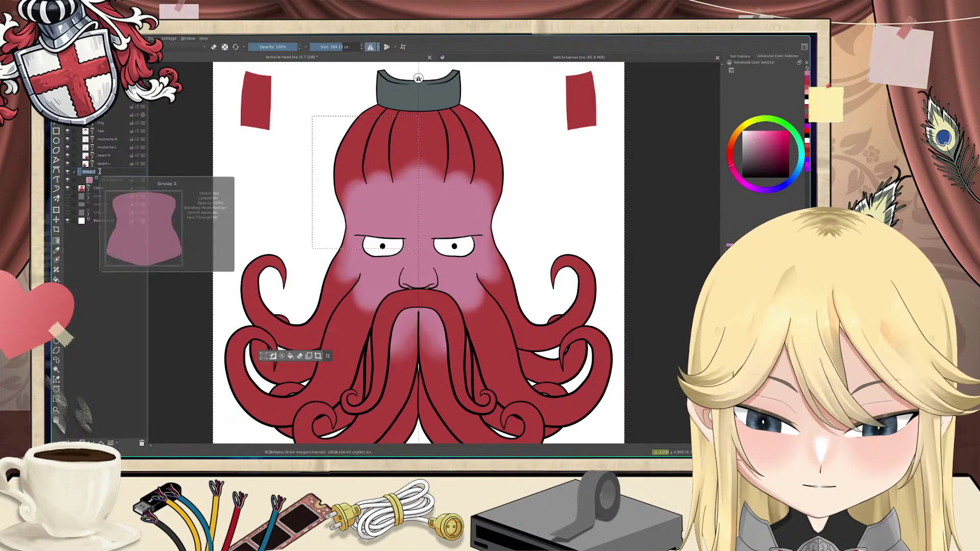
pyautogui.write('fa')
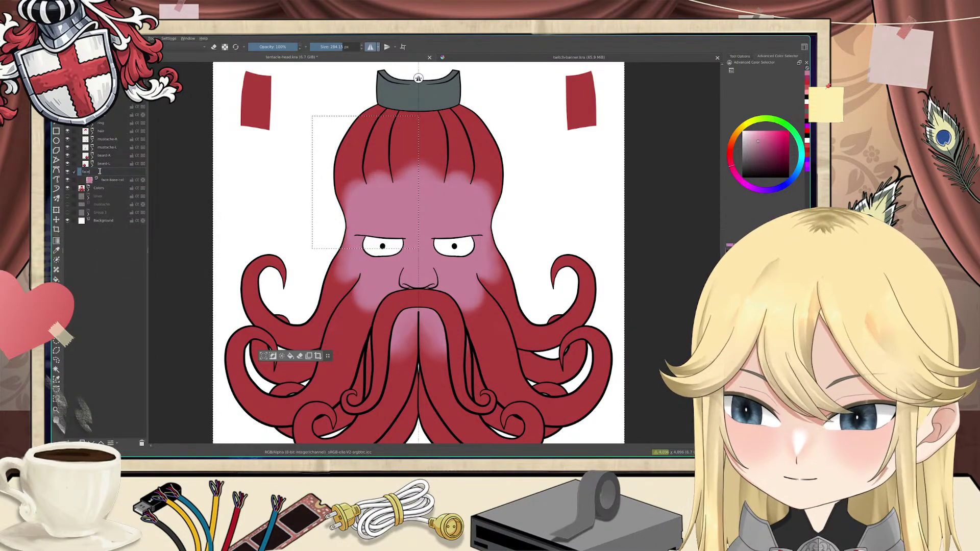
pyautogui.write('ce')
pyautogui.press('Return')
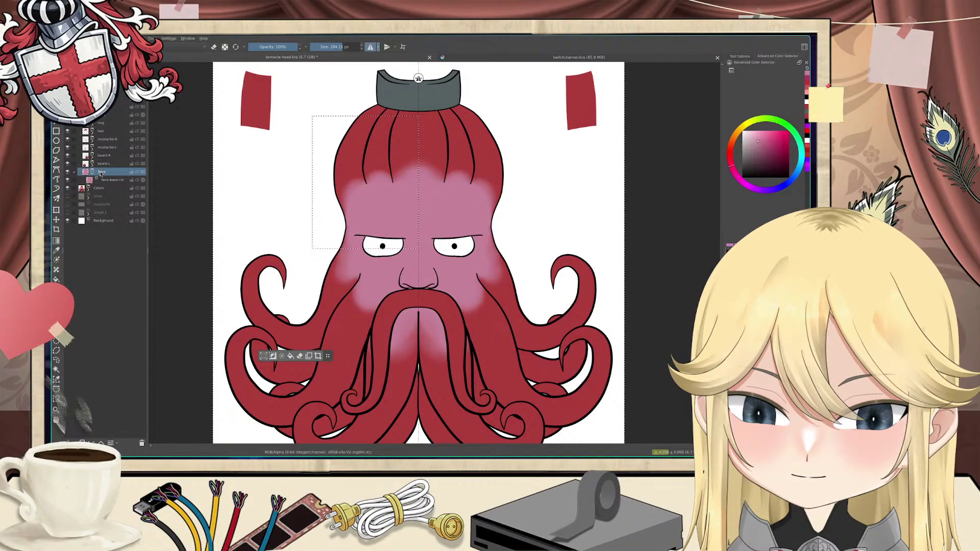
# Step: Place the nose layer in its own group and rename the group
pyautogui.click(105, 115)
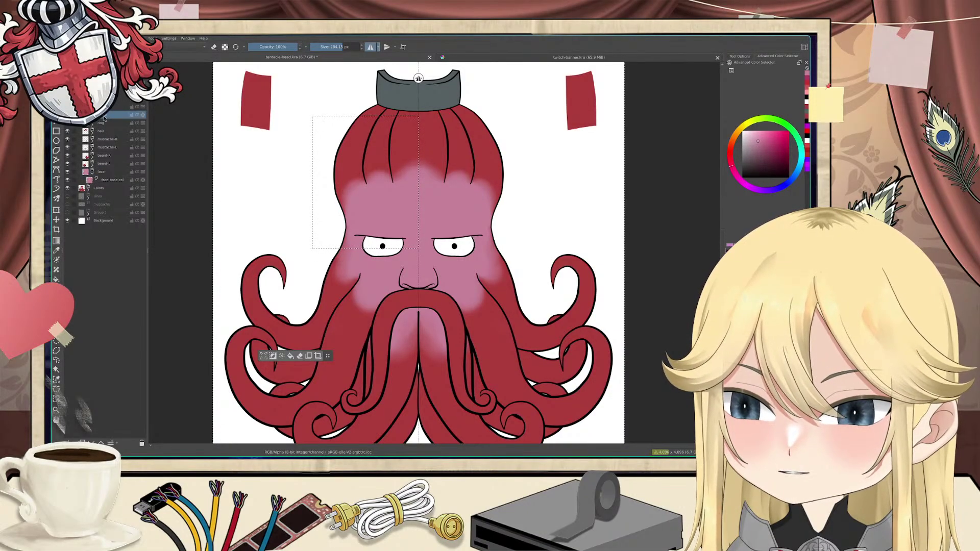
pyautogui.hotkey('ctrl', 'g')
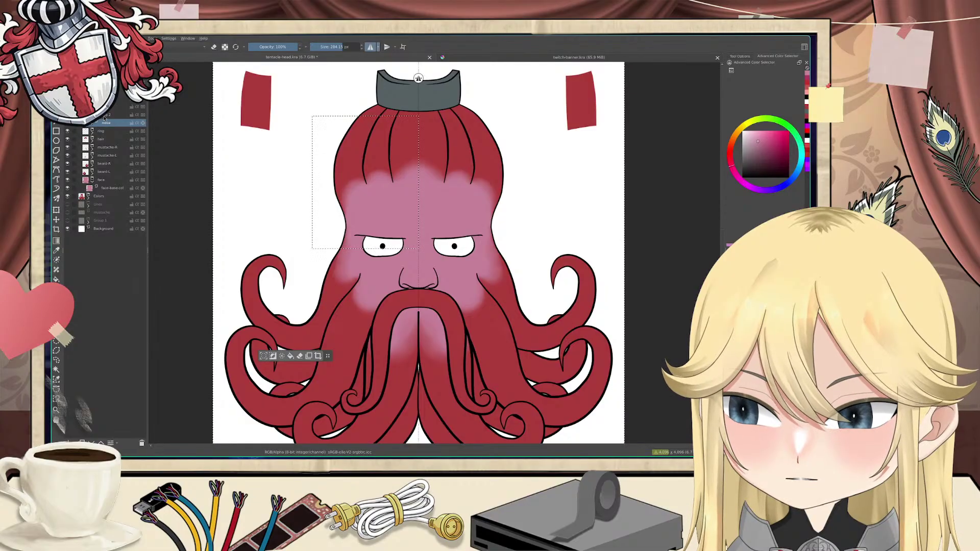
pyautogui.doubleClick(105, 117)
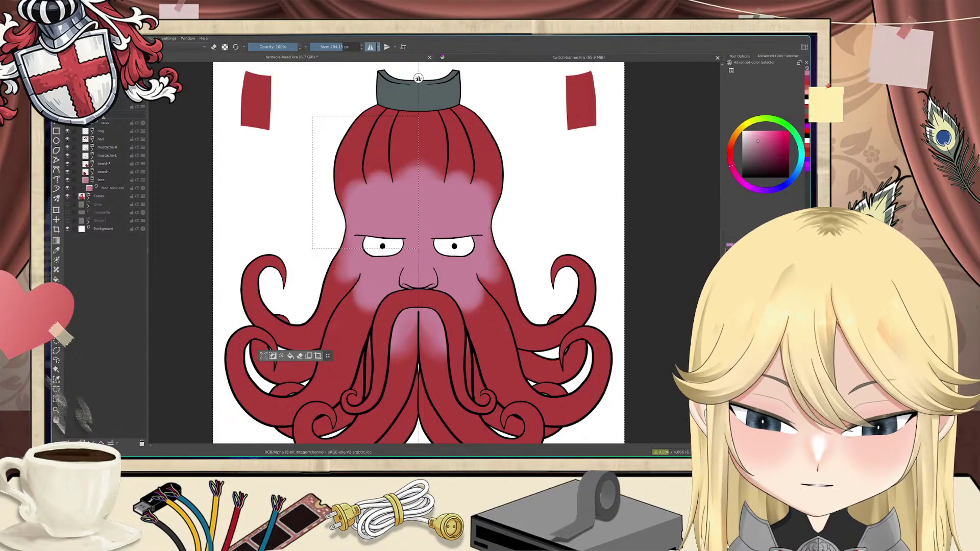
pyautogui.press('Return')
# Step: Set the brush colour to a saturated red for the nose and clear the rectangular selection
pyautogui.scroll(7, 449, 290)
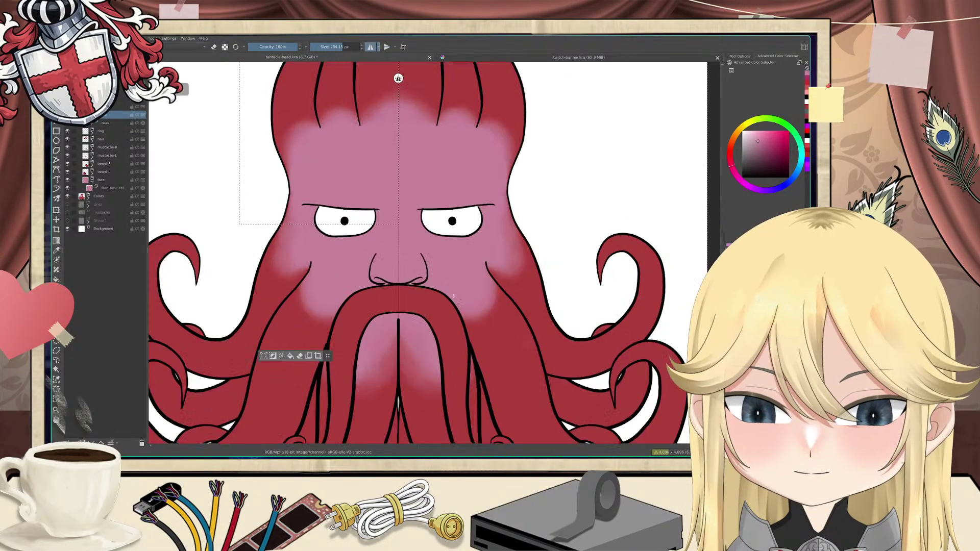
pyautogui.moveTo(353, 225); pyautogui.dragTo(407, 252)
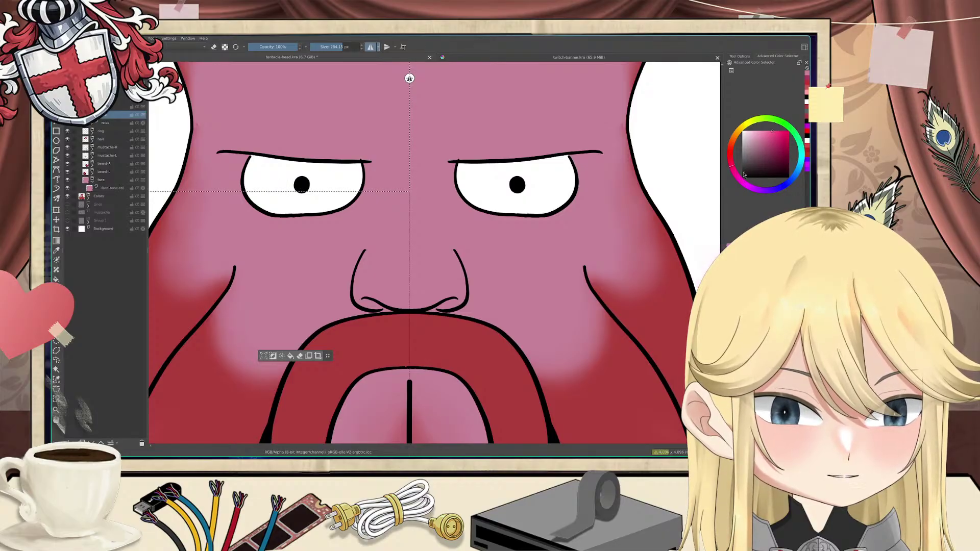
pyautogui.moveTo(732, 166); pyautogui.dragTo(736, 159)
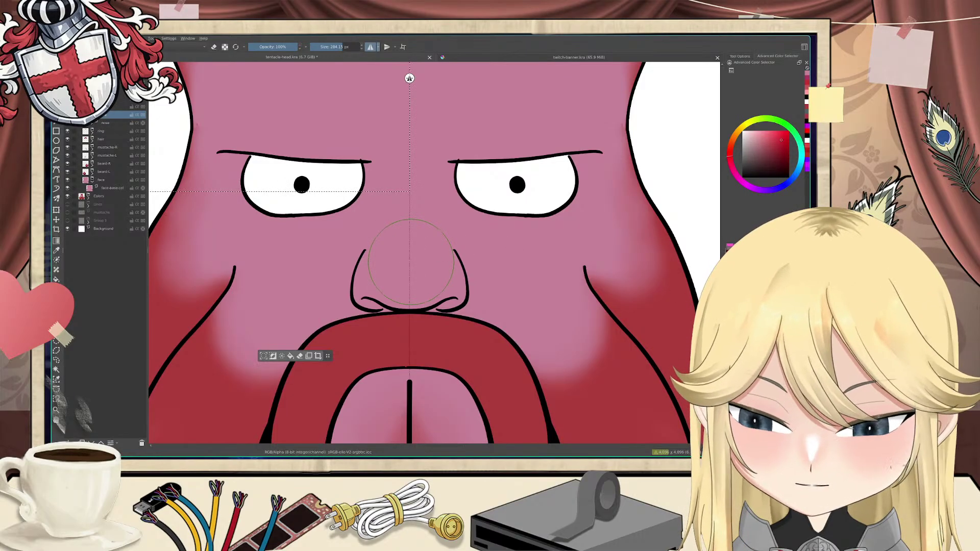
pyautogui.hotkey('ctrl', 'shift', 'a')
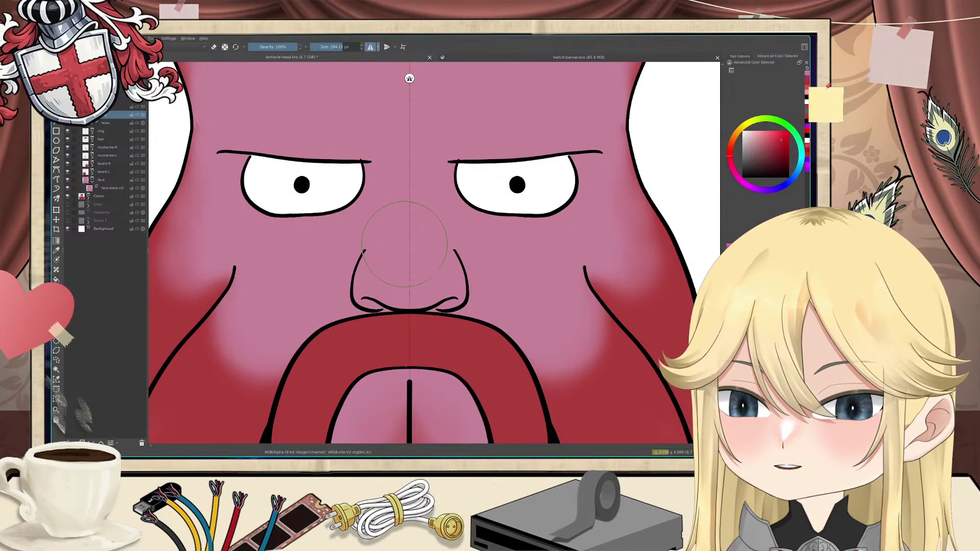
# Step: Add a paint layer directly below the nose line layer inside its group and name it nose-sha
pyautogui.click(107, 124)
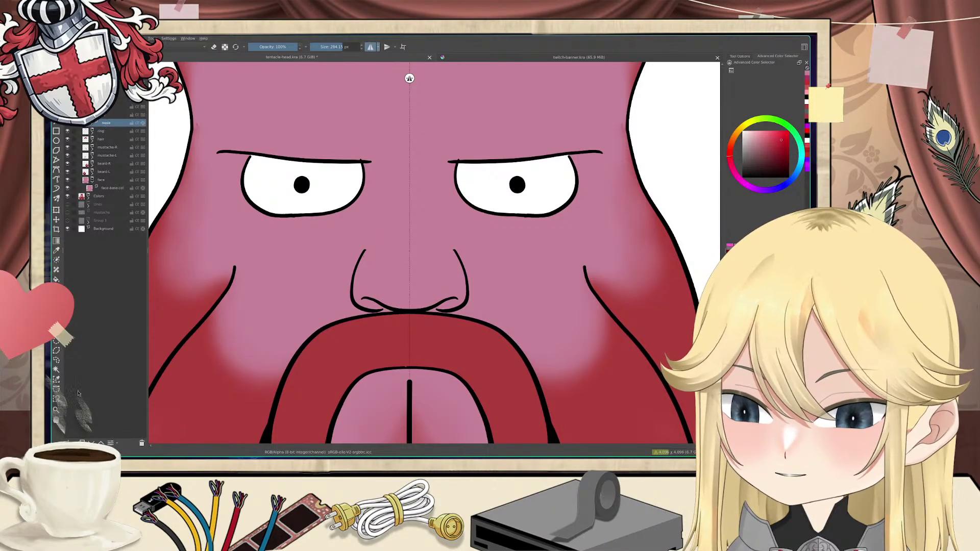
pyautogui.press('Insert')
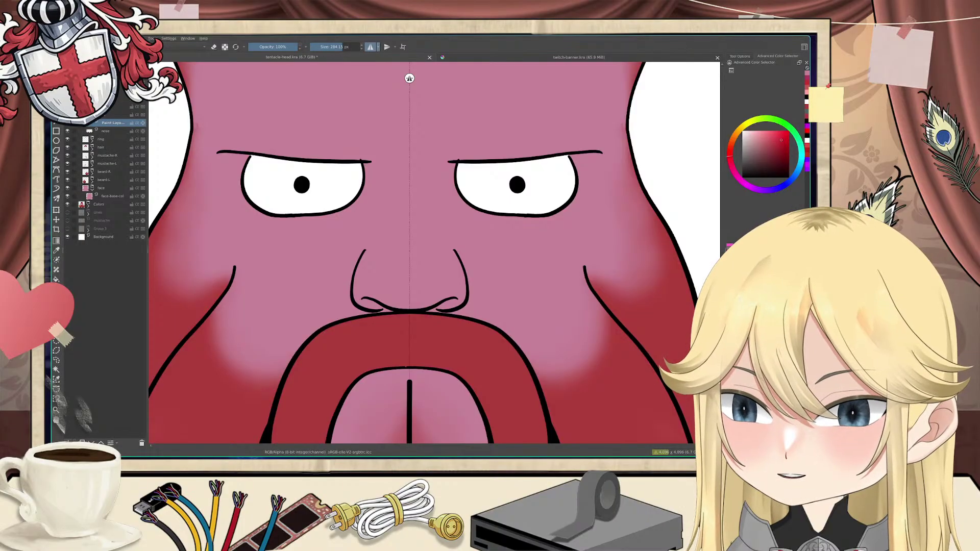
pyautogui.hotkey('ctrl', 'pagedown')
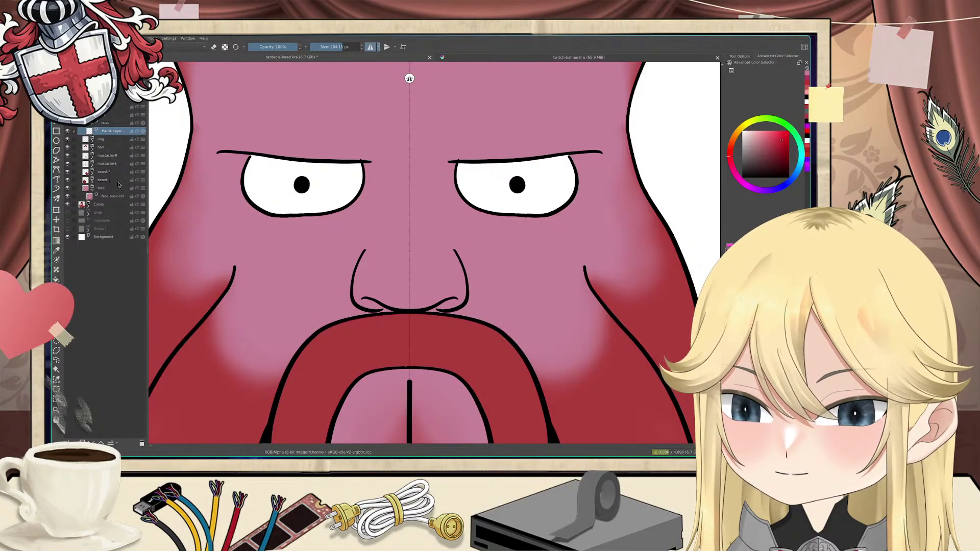
pyautogui.doubleClick(116, 133)
pyautogui.write('mo')
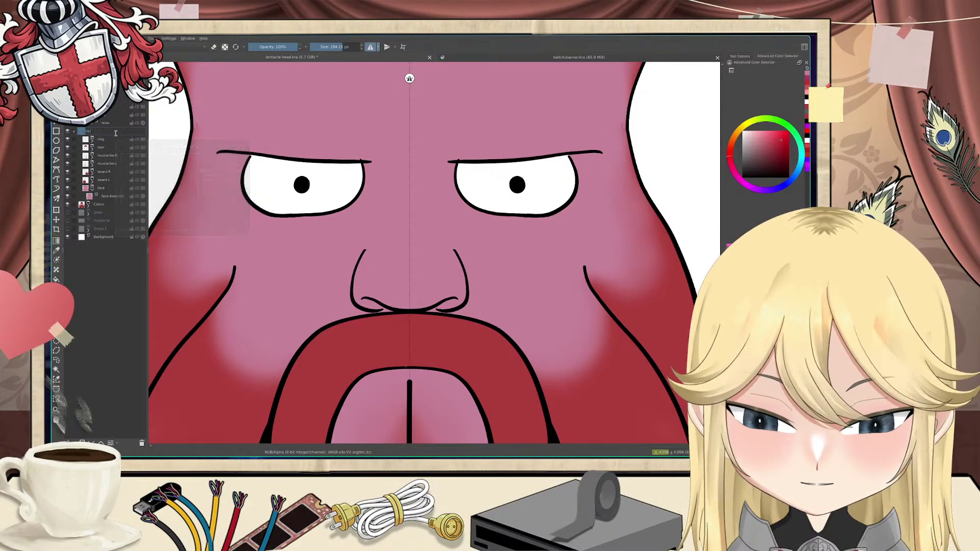
pyautogui.write('se-s')
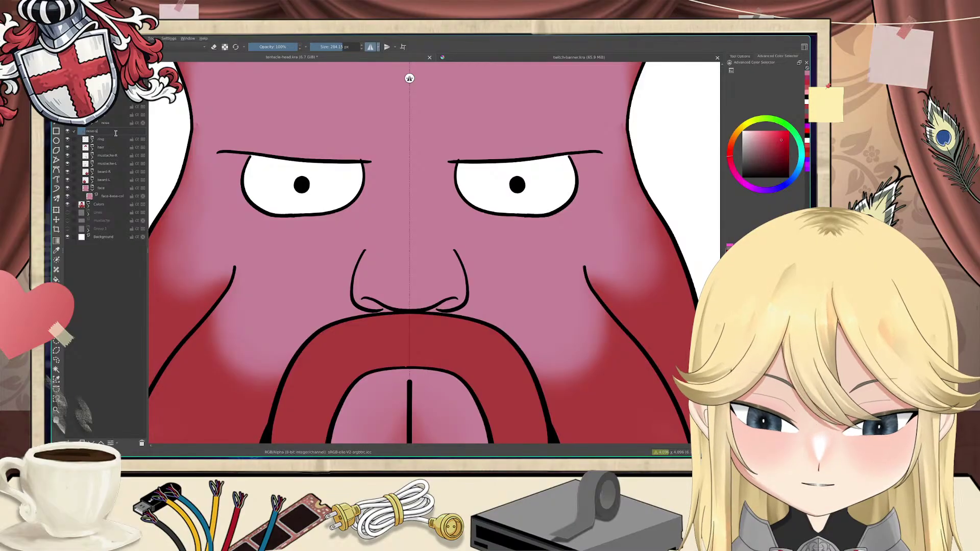
pyautogui.write('ha')
pyautogui.press('Return')
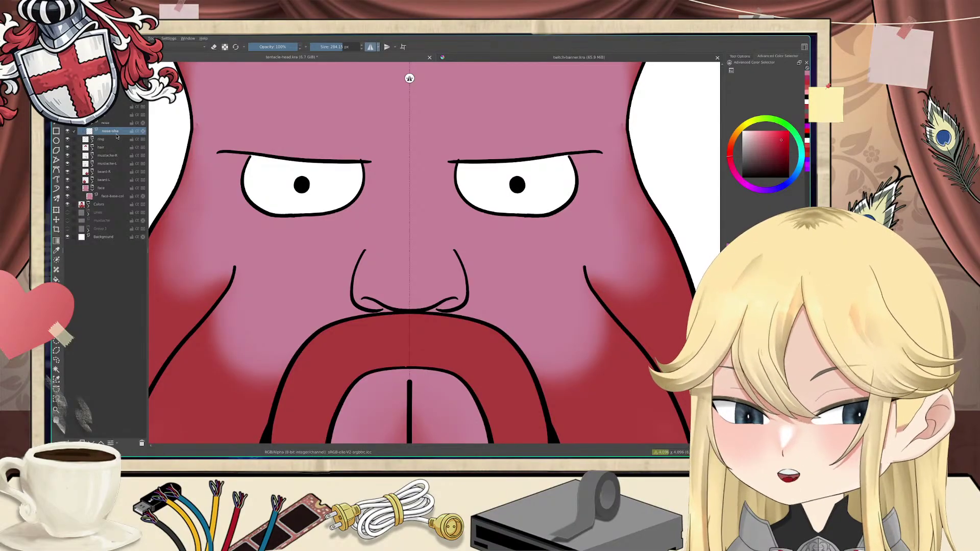
# Step: Brush soft red shading over the nose on the nose-sha layer and erase the excess around the bridge
pyautogui.moveTo(418, 288)
pyautogui.mouseDown()
pyautogui.moveTo(422, 254)
pyautogui.moveTo(435, 278)
pyautogui.moveTo(430, 259)
pyautogui.moveTo(414, 256)
pyautogui.moveTo(412, 192)
pyautogui.mouseUp()
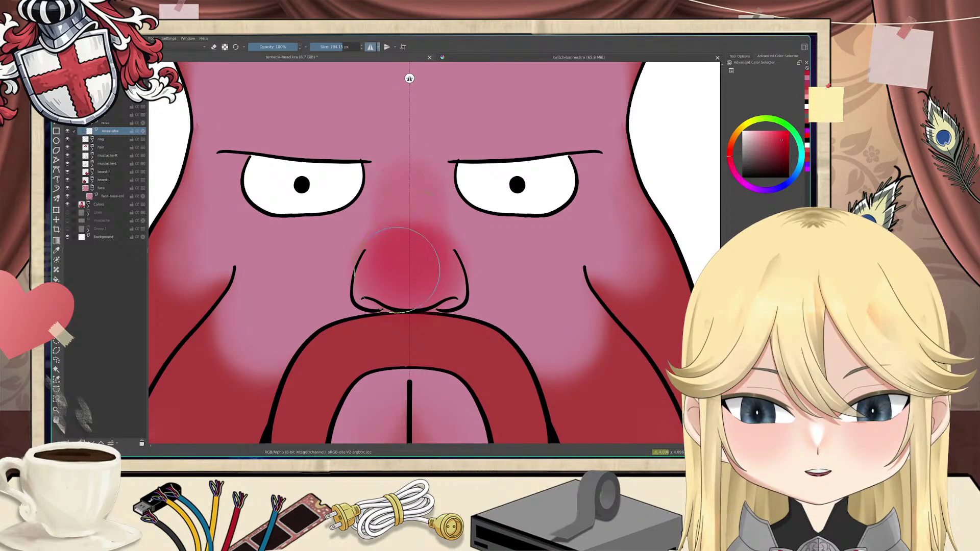
pyautogui.moveTo(397, 270)
pyautogui.mouseDown()
pyautogui.moveTo(411, 206)
pyautogui.moveTo(395, 268)
pyautogui.moveTo(376, 289)
pyautogui.moveTo(441, 279)
pyautogui.moveTo(414, 258)
pyautogui.moveTo(405, 211)
pyautogui.moveTo(400, 232)
pyautogui.moveTo(405, 198)
pyautogui.moveTo(388, 261)
pyautogui.moveTo(401, 249)
pyautogui.moveTo(363, 253)
pyautogui.moveTo(364, 201)
pyautogui.moveTo(312, 269)
pyautogui.moveTo(318, 275)
pyautogui.moveTo(333, 228)
pyautogui.moveTo(318, 294)
pyautogui.moveTo(349, 344)
pyautogui.mouseUp()
pyautogui.press('e')
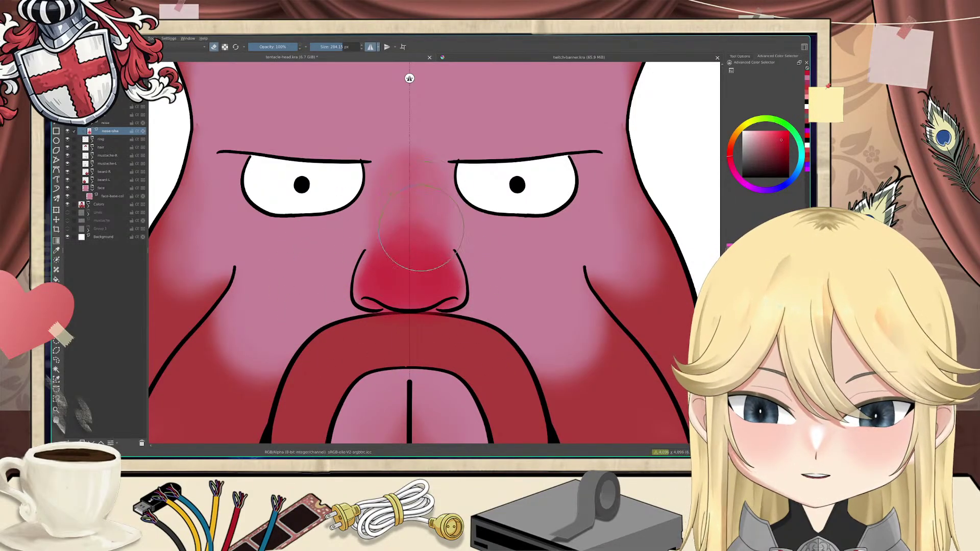
pyautogui.moveTo(409, 157)
pyautogui.mouseDown()
pyautogui.moveTo(397, 131)
pyautogui.moveTo(405, 145)
pyautogui.moveTo(378, 163)
pyautogui.mouseUp()
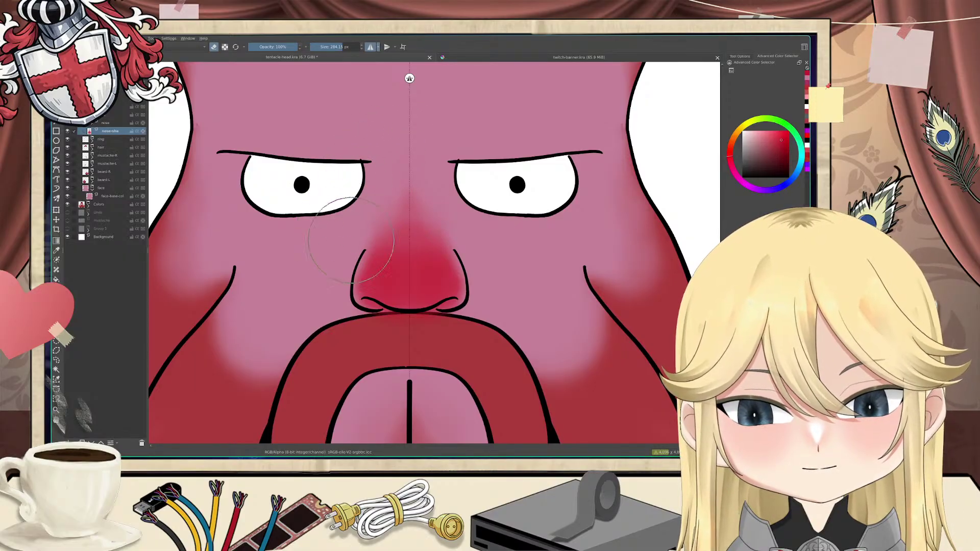
pyautogui.moveTo(363, 224); pyautogui.dragTo(382, 234)
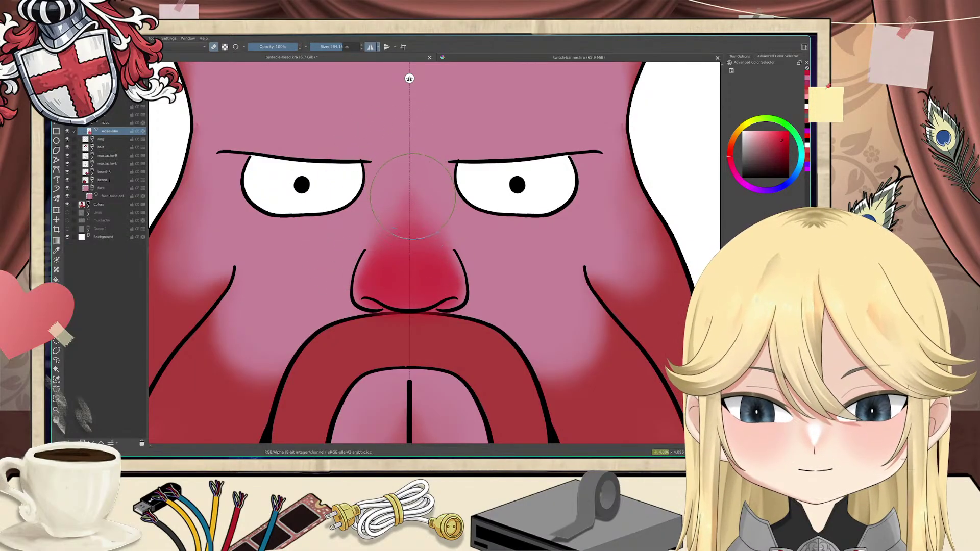
pyautogui.moveTo(413, 196)
pyautogui.mouseDown()
pyautogui.moveTo(419, 241)
pyautogui.moveTo(399, 250)
pyautogui.moveTo(404, 230)
pyautogui.mouseUp()
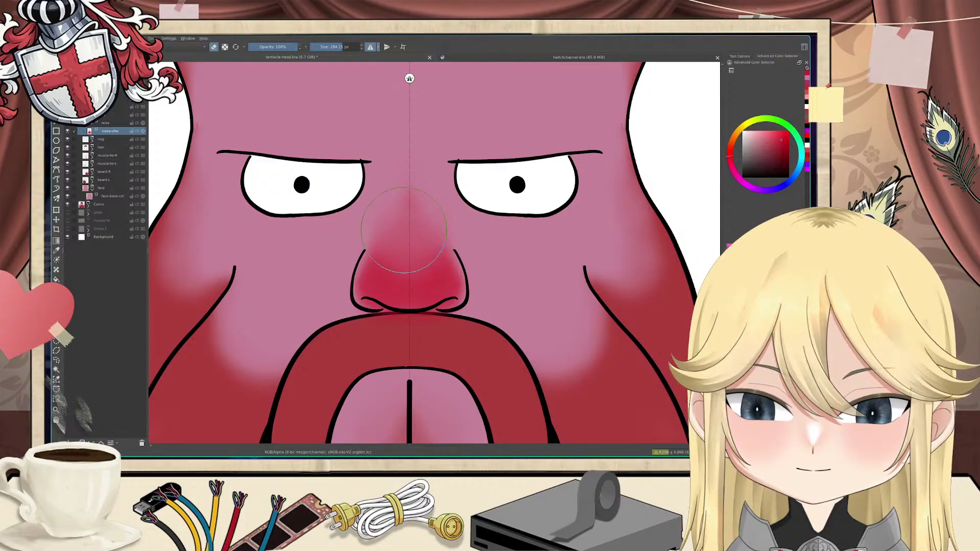
pyautogui.scroll(-2, 404, 234)
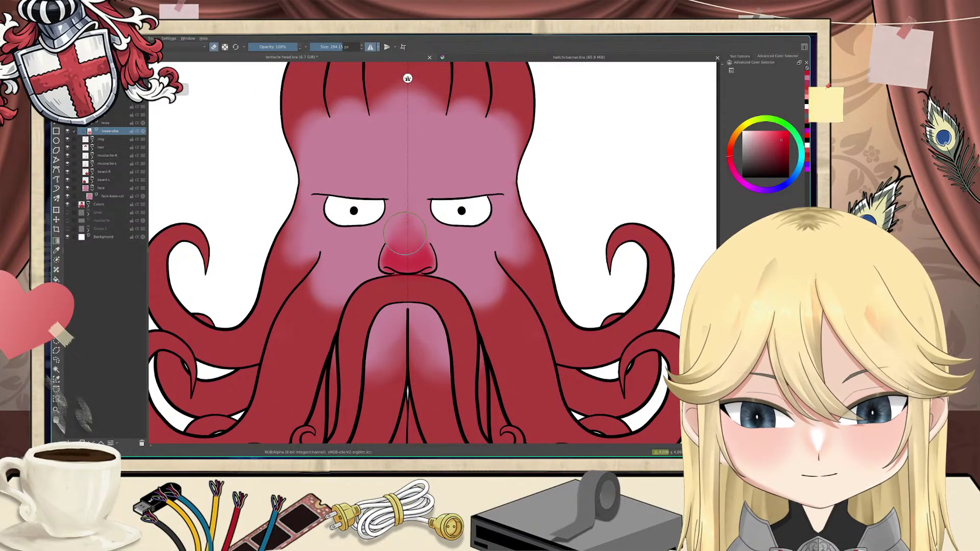
pyautogui.scroll(3, 409, 251)
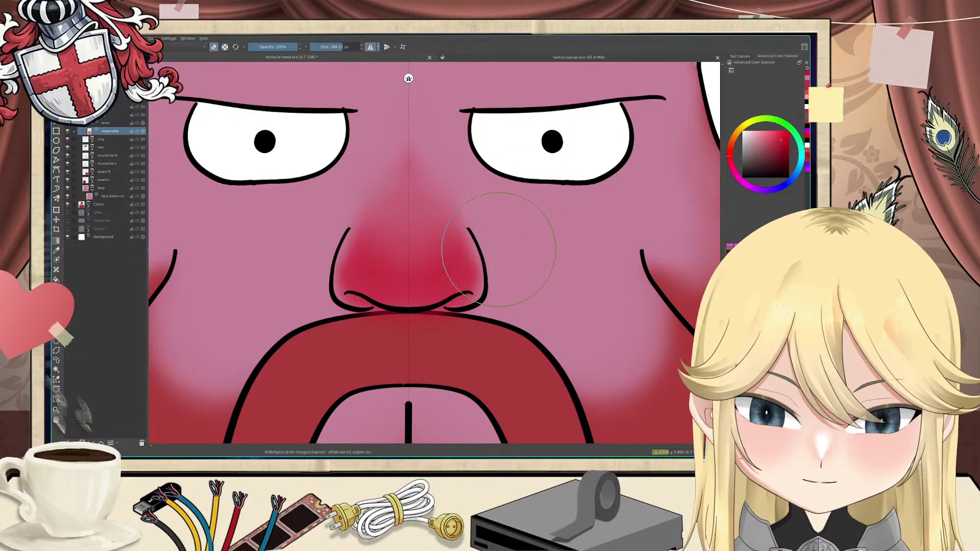
# Step: Using a smaller brush, fill the nose up to its outlines with stronger red and erase the spill outside the nostrils
pyautogui.press('e')
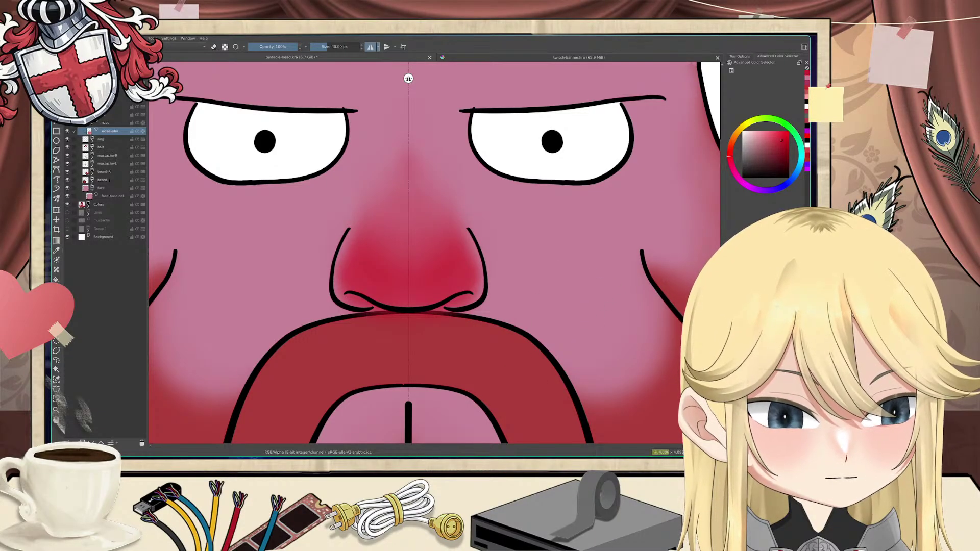
pyautogui.press('e')
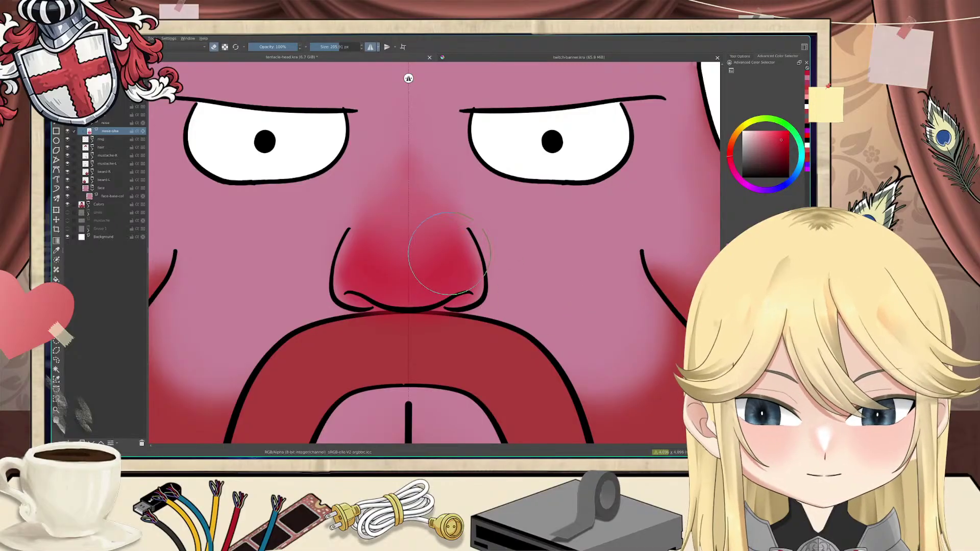
pyautogui.click(453, 257)
pyautogui.press('e')
pyautogui.moveTo(450, 251)
pyautogui.mouseDown()
pyautogui.moveTo(447, 276)
pyautogui.moveTo(431, 277)
pyautogui.mouseUp()
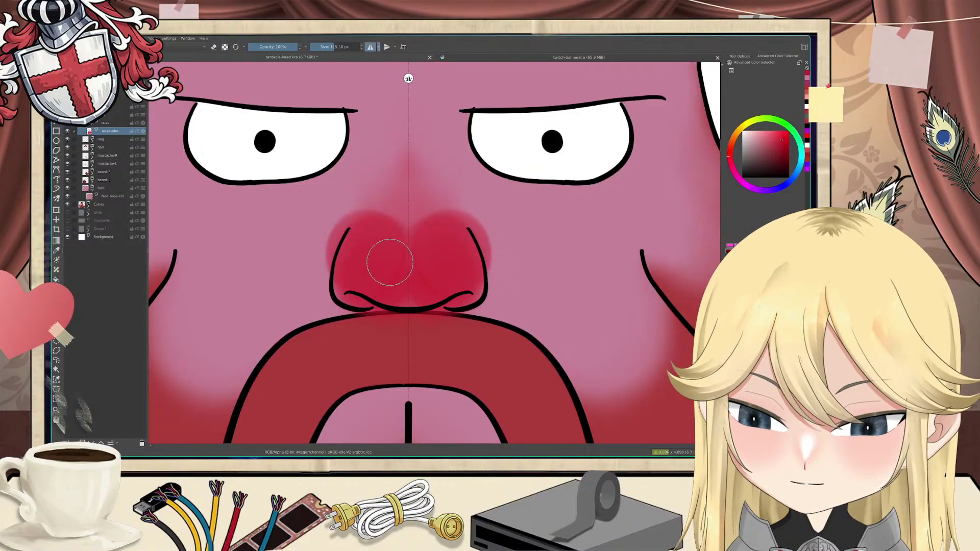
pyautogui.press('e')
pyautogui.moveTo(466, 231)
pyautogui.mouseDown()
pyautogui.moveTo(477, 210)
pyautogui.moveTo(500, 231)
pyautogui.moveTo(497, 220)
pyautogui.moveTo(500, 299)
pyautogui.mouseUp()
pyautogui.press('e')
pyautogui.moveTo(444, 231)
pyautogui.mouseDown()
pyautogui.moveTo(464, 281)
pyautogui.moveTo(454, 250)
pyautogui.moveTo(391, 277)
pyautogui.moveTo(392, 270)
pyautogui.moveTo(408, 268)
pyautogui.moveTo(396, 283)
pyautogui.moveTo(401, 254)
pyautogui.moveTo(430, 258)
pyautogui.moveTo(427, 268)
pyautogui.moveTo(384, 250)
pyautogui.moveTo(400, 247)
pyautogui.moveTo(383, 230)
pyautogui.moveTo(395, 191)
pyautogui.moveTo(354, 256)
pyautogui.moveTo(398, 185)
pyautogui.moveTo(361, 285)
pyautogui.mouseUp()
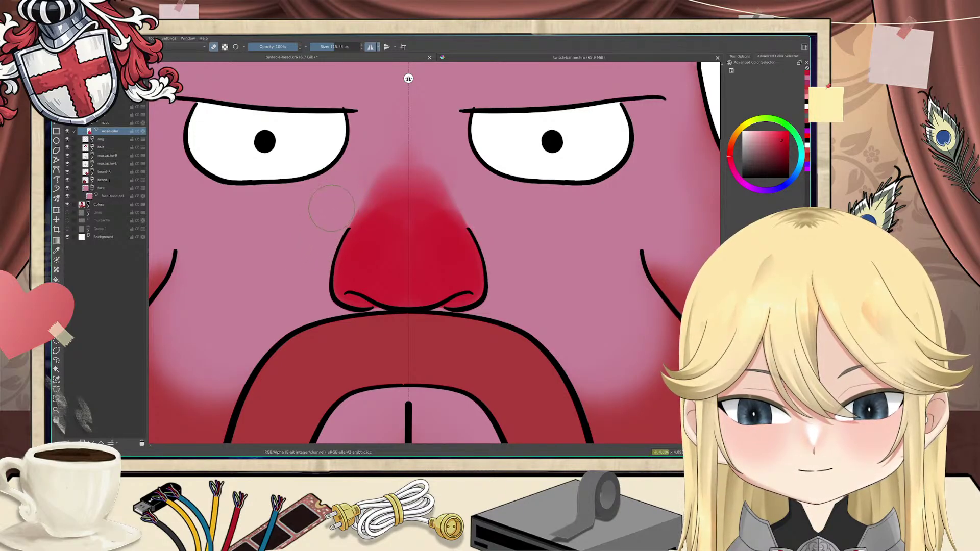
# Step: Extend the red up the nose bridge to a point between the eyes and erase its sides into a soft taper
pyautogui.moveTo(353, 212); pyautogui.dragTo(381, 176)
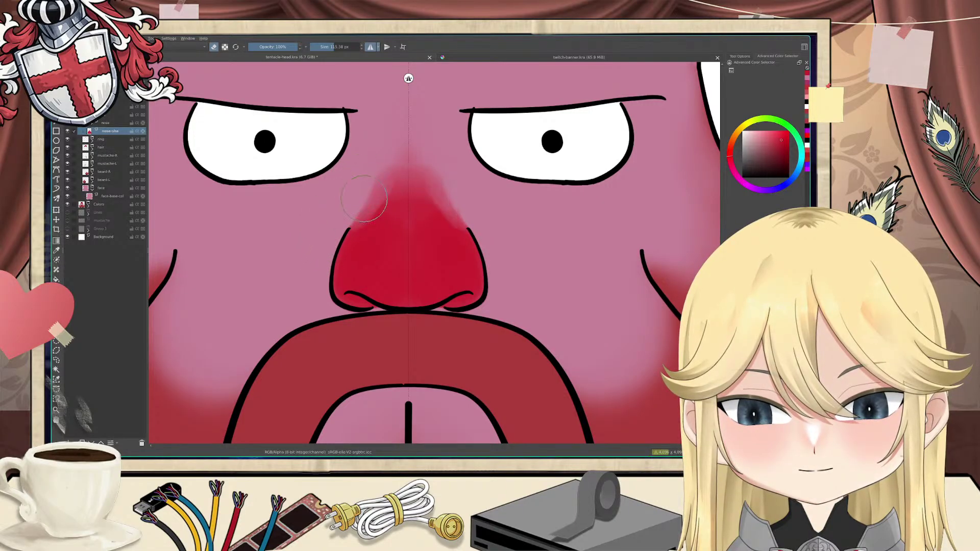
pyautogui.moveTo(352, 213)
pyautogui.mouseDown()
pyautogui.moveTo(394, 162)
pyautogui.moveTo(382, 187)
pyautogui.moveTo(390, 134)
pyautogui.moveTo(402, 135)
pyautogui.moveTo(402, 182)
pyautogui.moveTo(390, 200)
pyautogui.moveTo(404, 155)
pyautogui.moveTo(385, 206)
pyautogui.moveTo(380, 138)
pyautogui.moveTo(356, 192)
pyautogui.moveTo(378, 119)
pyautogui.moveTo(348, 217)
pyautogui.mouseUp()
pyautogui.press('e')
pyautogui.press('e')
pyautogui.press('e')
pyautogui.moveTo(391, 165)
pyautogui.mouseDown()
pyautogui.moveTo(377, 199)
pyautogui.moveTo(401, 169)
pyautogui.moveTo(388, 203)
pyautogui.moveTo(408, 139)
pyautogui.moveTo(376, 228)
pyautogui.mouseUp()
pyautogui.press('e')
pyautogui.moveTo(367, 169); pyautogui.dragTo(366, 156)
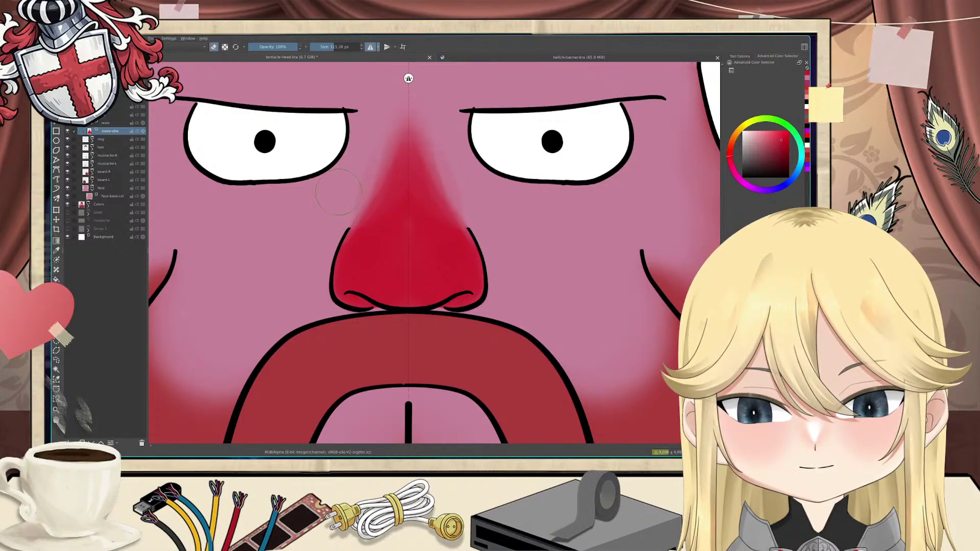
pyautogui.moveTo(374, 120)
pyautogui.mouseDown()
pyautogui.moveTo(378, 197)
pyautogui.moveTo(402, 131)
pyautogui.moveTo(393, 191)
pyautogui.moveTo(402, 190)
pyautogui.moveTo(397, 206)
pyautogui.moveTo(361, 220)
pyautogui.mouseUp()
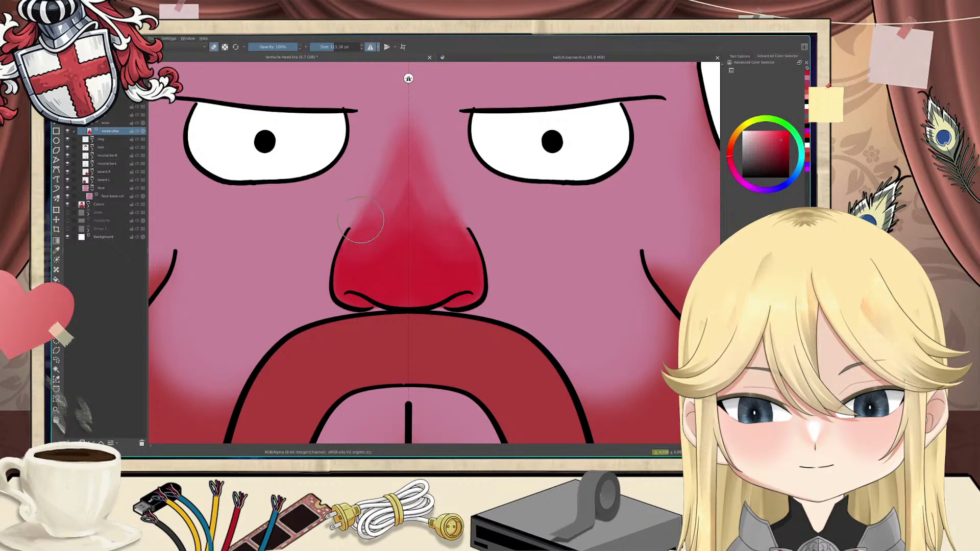
# Step: Erase the red shading lightly along the nose bridge and brush some red back over its middle
pyautogui.press('e')
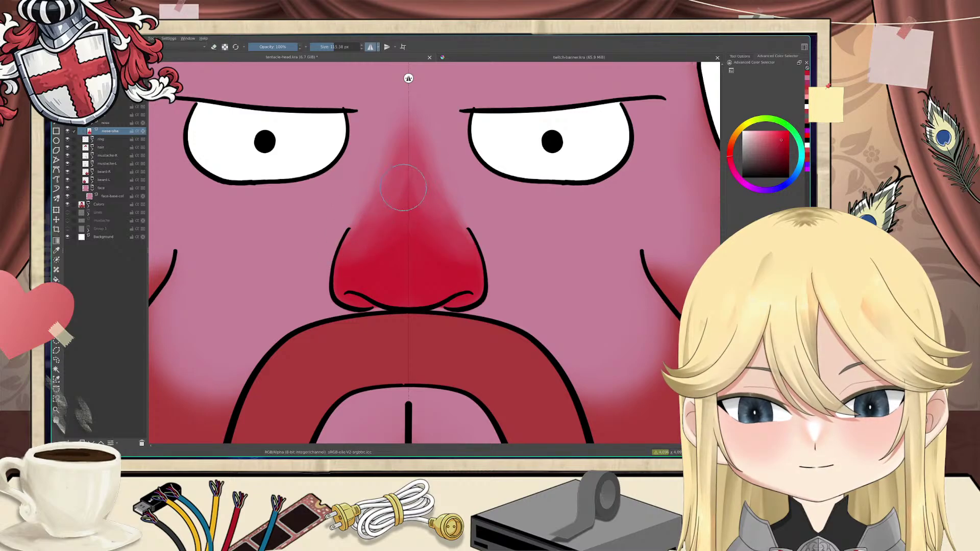
pyautogui.press('e')
pyautogui.moveTo(403, 187)
pyautogui.mouseDown()
pyautogui.moveTo(408, 209)
pyautogui.moveTo(407, 176)
pyautogui.moveTo(408, 208)
pyautogui.moveTo(404, 133)
pyautogui.mouseUp()
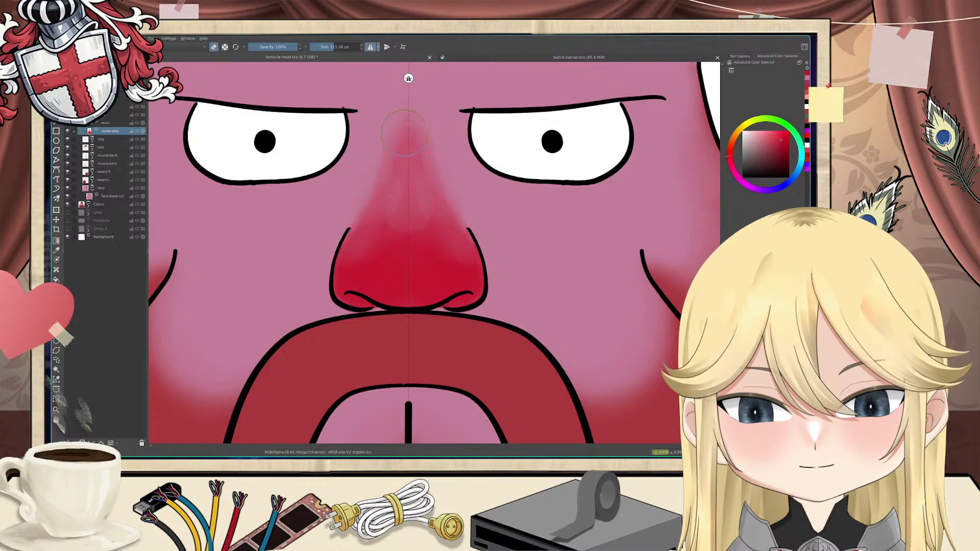
pyautogui.press('e')
pyautogui.moveTo(390, 222)
pyautogui.mouseDown()
pyautogui.moveTo(402, 204)
pyautogui.moveTo(393, 228)
pyautogui.moveTo(414, 186)
pyautogui.moveTo(398, 218)
pyautogui.moveTo(358, 251)
pyautogui.moveTo(391, 185)
pyautogui.mouseUp()
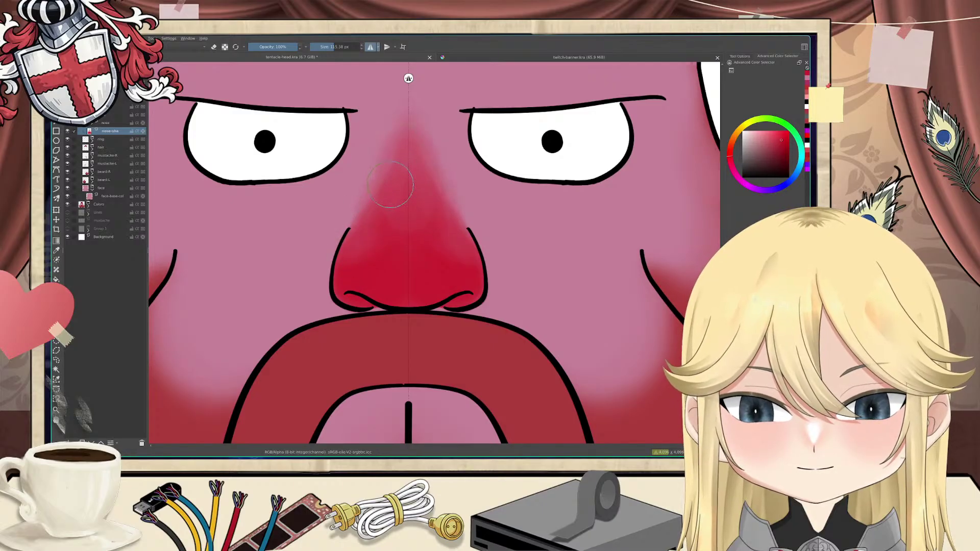
# Step: Hide the shaded layer group, expand the Colors group and select its face base colour layer
pyautogui.press('-')
pyautogui.press('-')
pyautogui.press('-')
pyautogui.press('-')
pyautogui.press('-')
pyautogui.press('-')
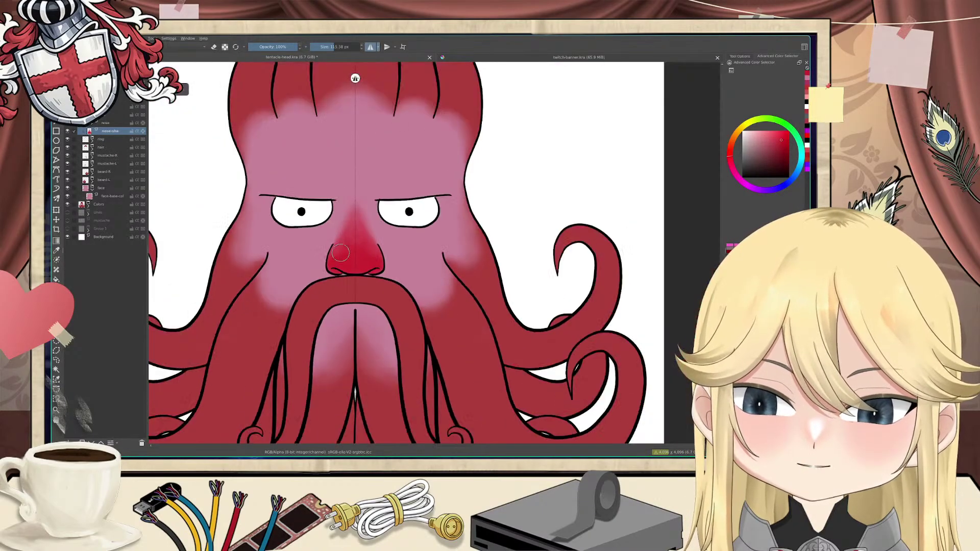
pyautogui.press('-')
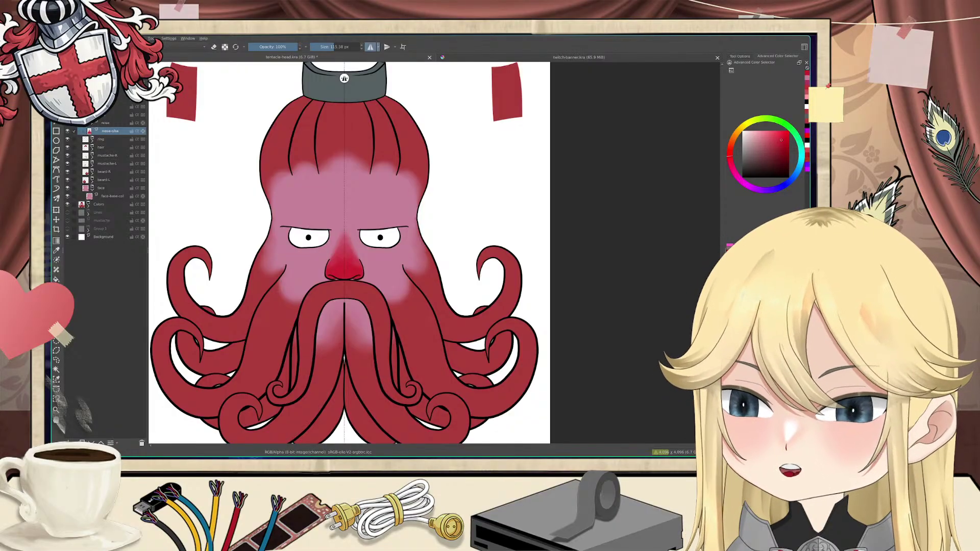
pyautogui.click(67, 131)
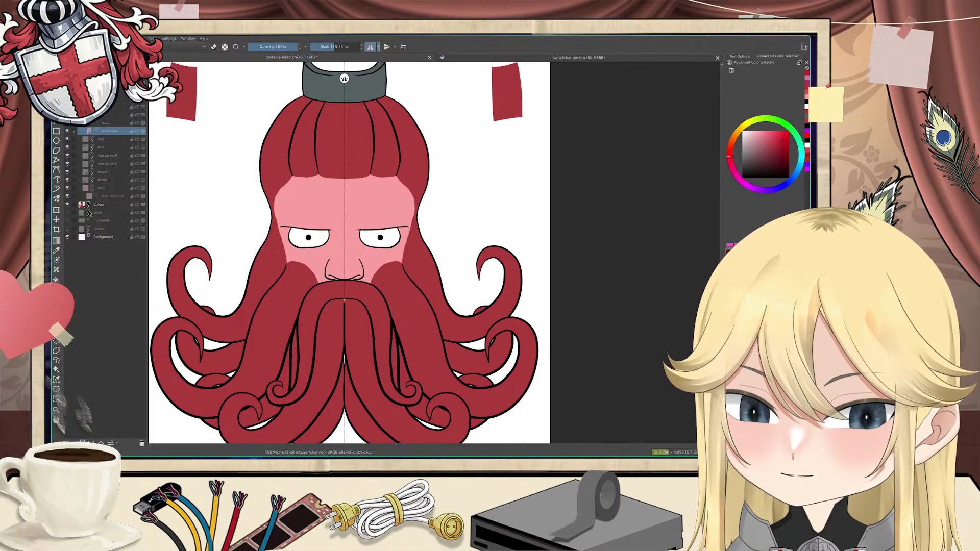
pyautogui.moveTo(105, 232)
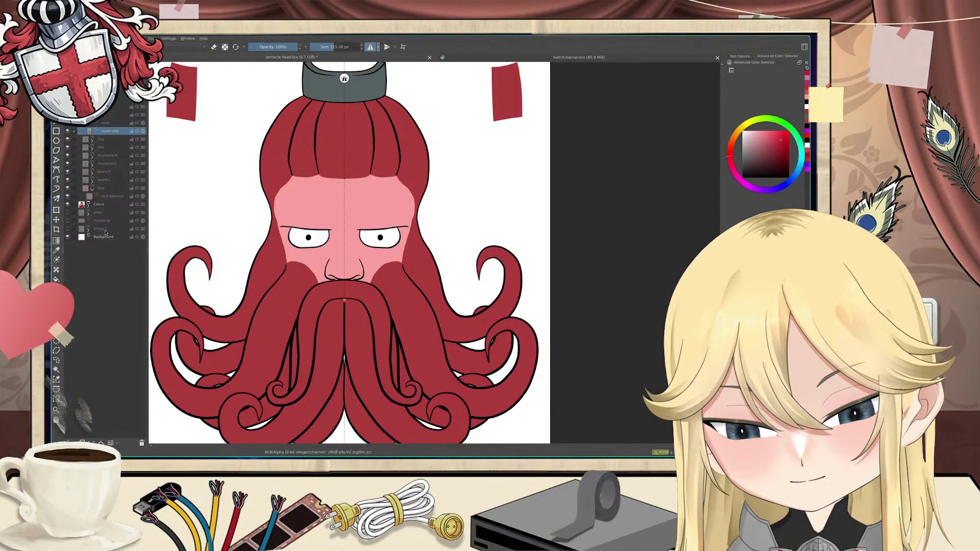
pyautogui.click(88, 205)
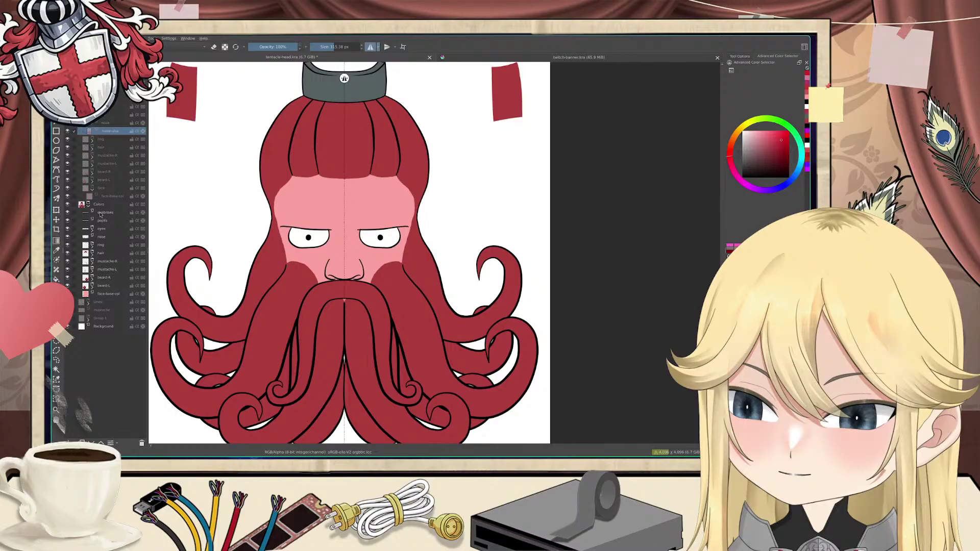
pyautogui.click(112, 294)
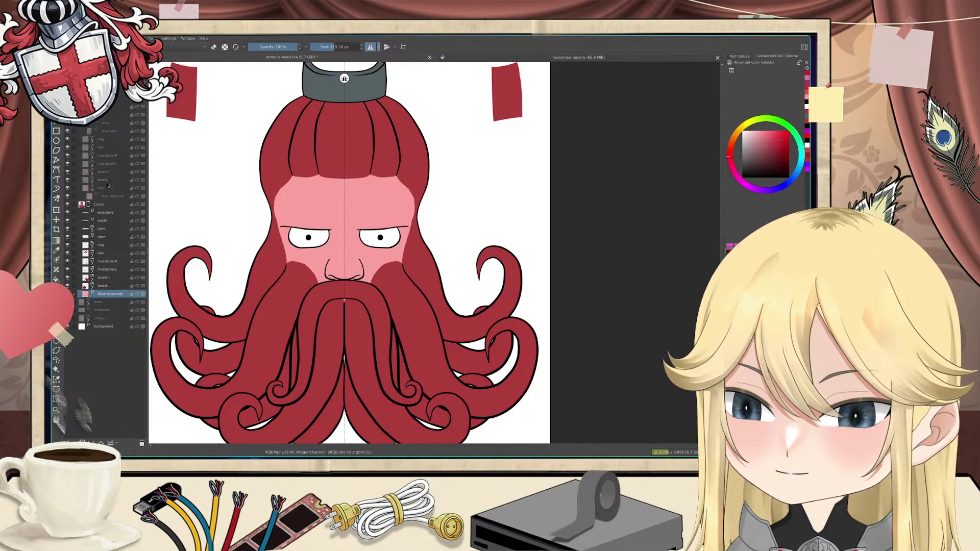
# Step: Show the shading again, sample the face's muted pink and paint a swatch of it beside the red swatch on the Background layer
pyautogui.click(68, 107)
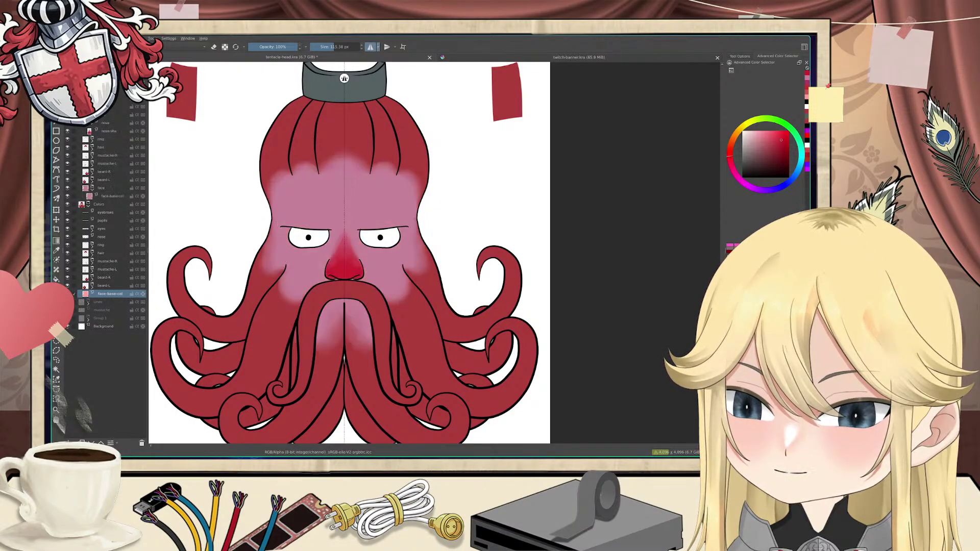
pyautogui.keyDown('ctrl'); pyautogui.click(361, 216); pyautogui.keyUp('ctrl')
pyautogui.click(108, 327)
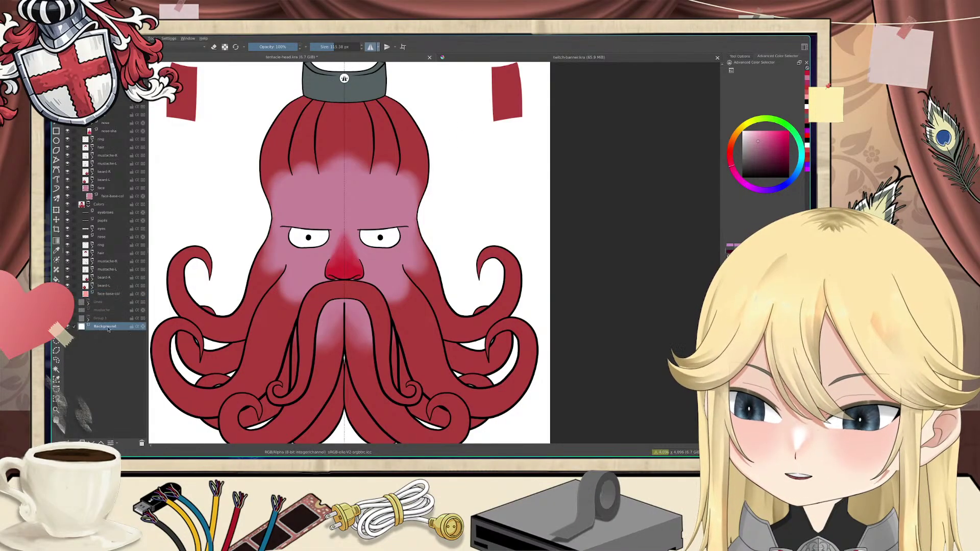
pyautogui.moveTo(493, 76)
pyautogui.mouseDown()
pyautogui.moveTo(481, 109)
pyautogui.moveTo(476, 89)
pyautogui.mouseUp()
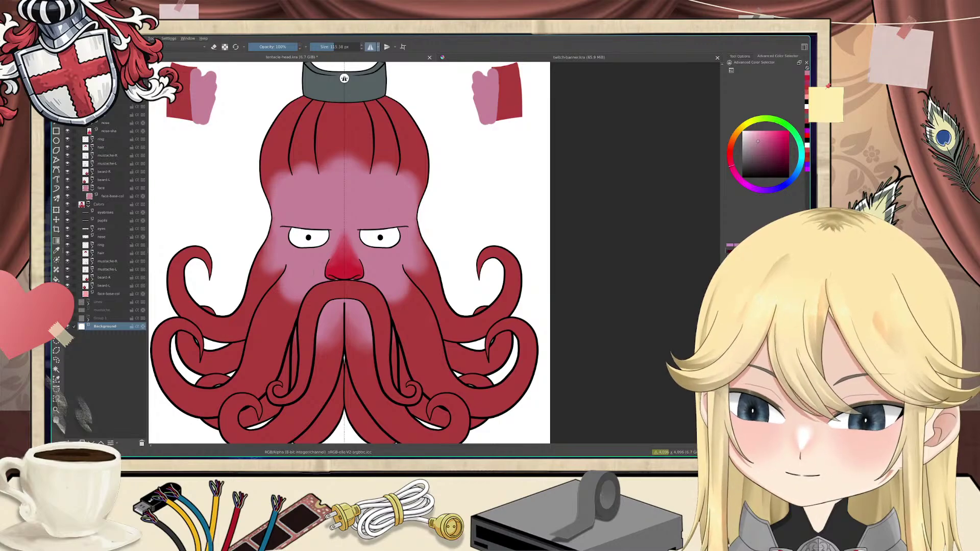
# Step: With the shaded group hidden, fill the face base colour layer in the Colors group with the sampled muted pink
pyautogui.click(99, 295)
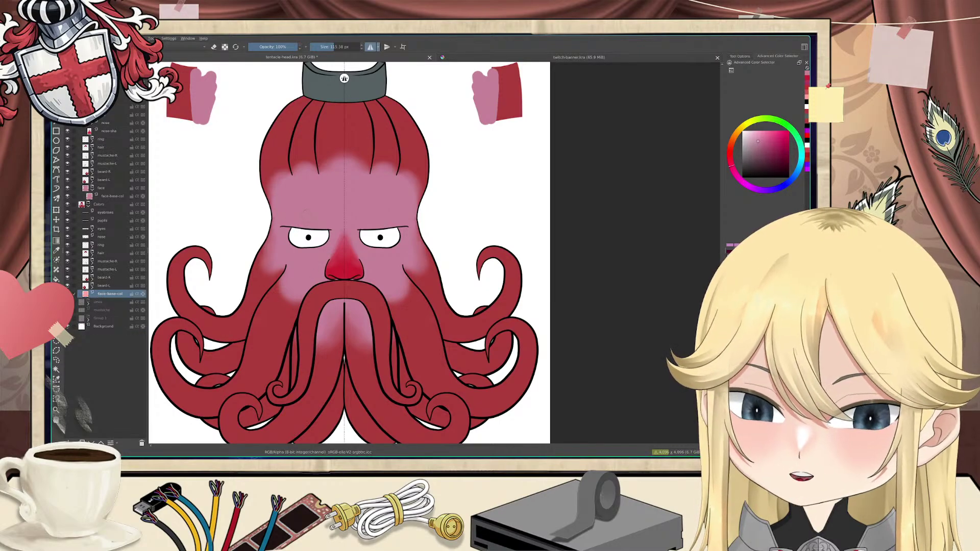
pyautogui.click(68, 91)
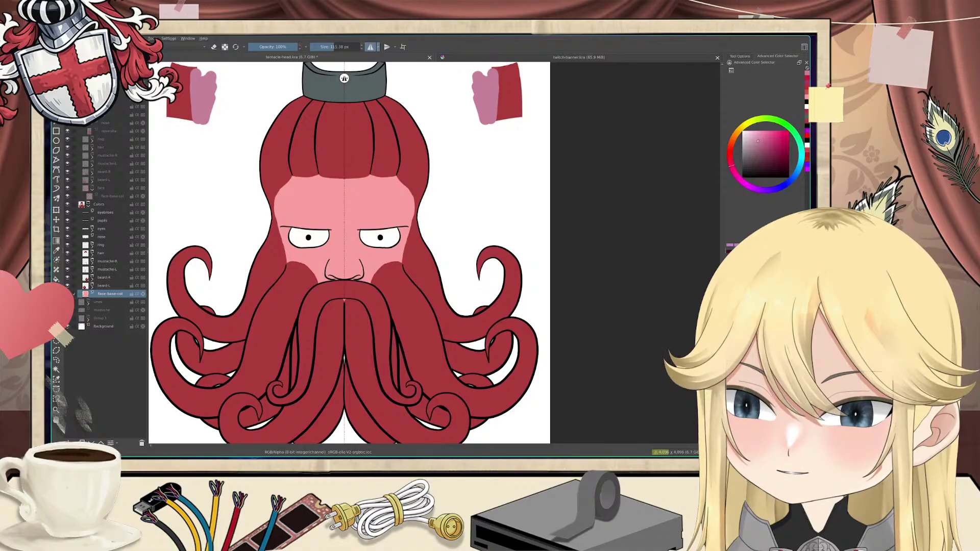
pyautogui.click(88, 83)
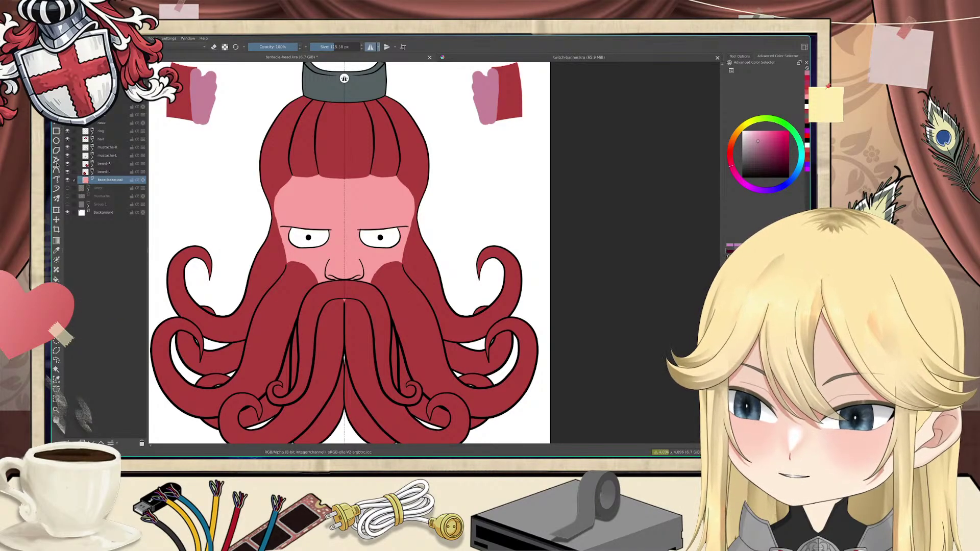
pyautogui.click(56, 279)
pyautogui.click(335, 225)
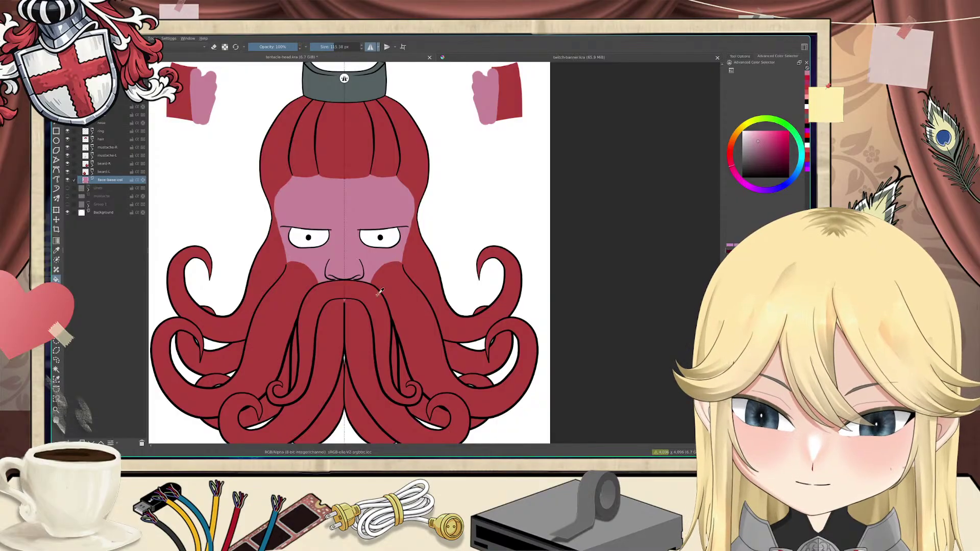
# Step: Look through the layers inside the beard-L and beard-R groups for the colour layer along the face edge
pyautogui.scroll(3, 392, 265)
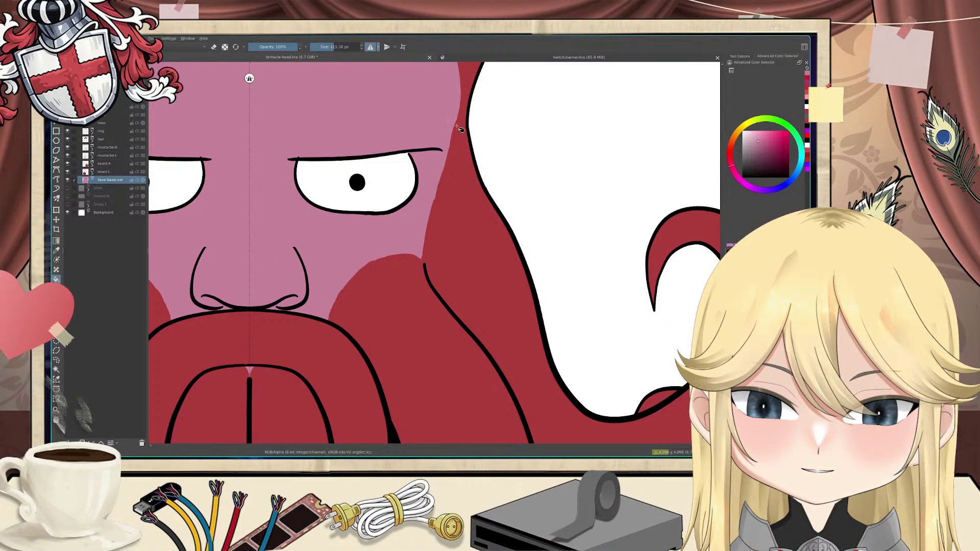
pyautogui.click(93, 173)
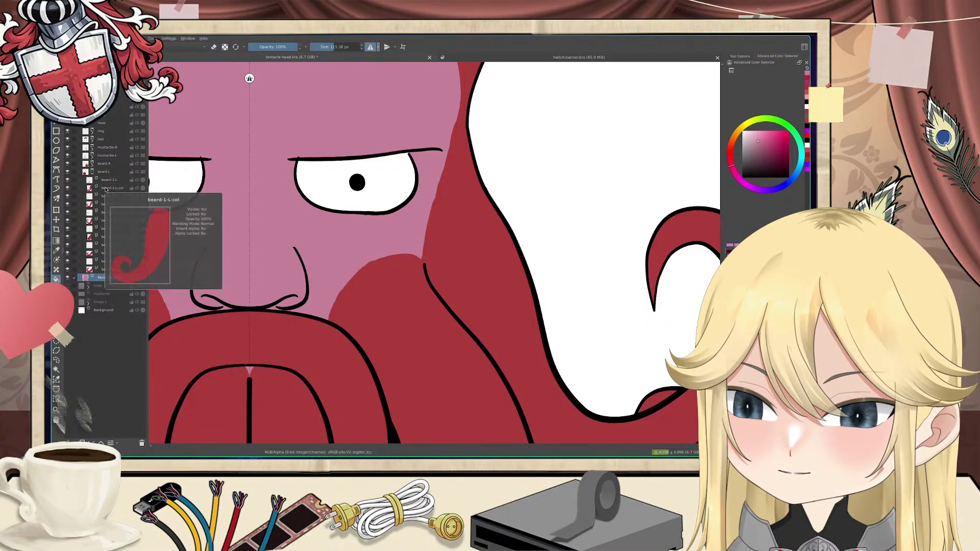
pyautogui.click(92, 173)
pyautogui.click(93, 166)
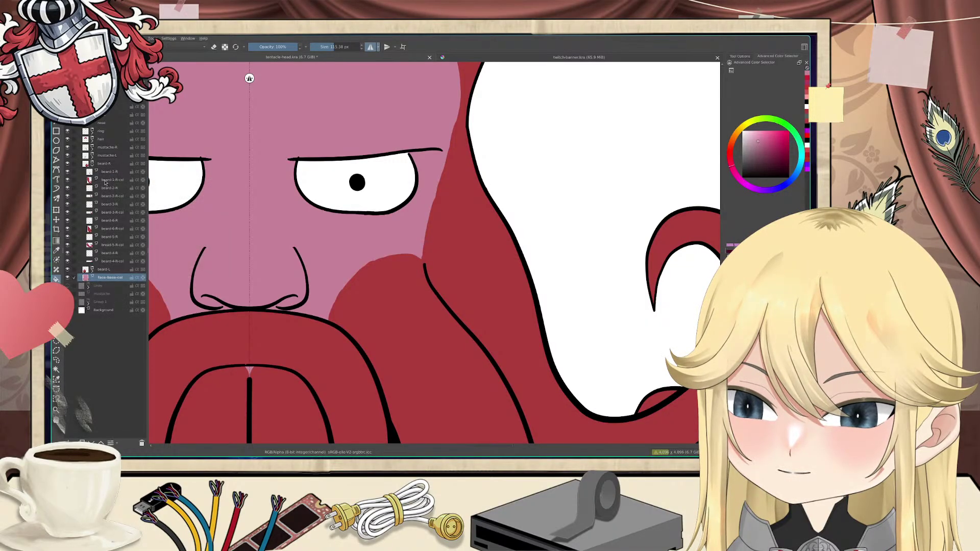
pyautogui.moveTo(106, 182)
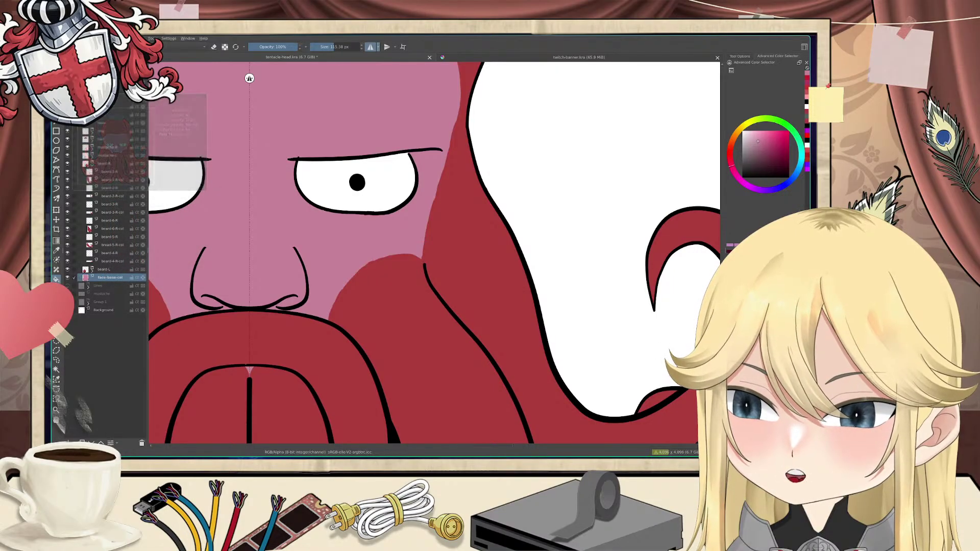
# Step: Compare the shaded and flat versions, duplicate the Colors group and hide the original
pyautogui.click(87, 92)
pyautogui.click(67, 83)
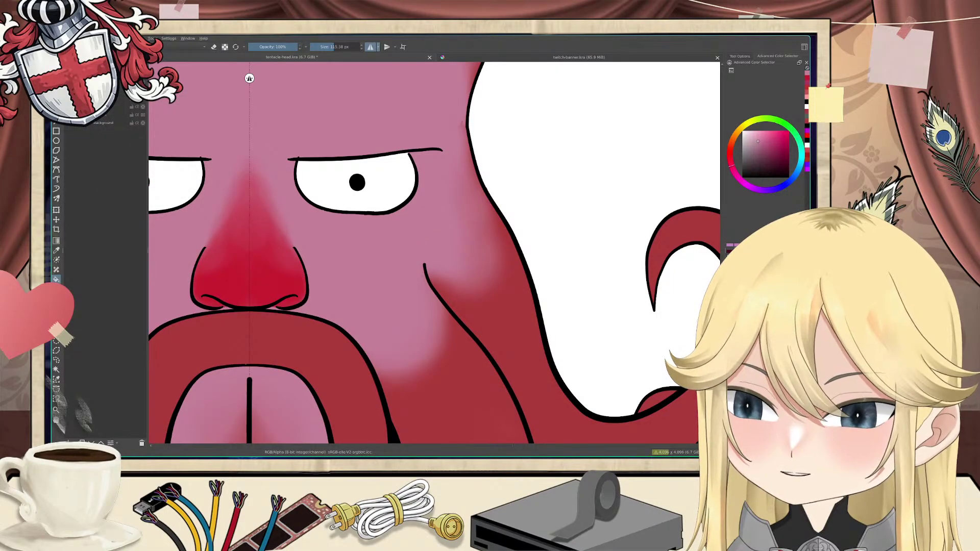
pyautogui.click(68, 83)
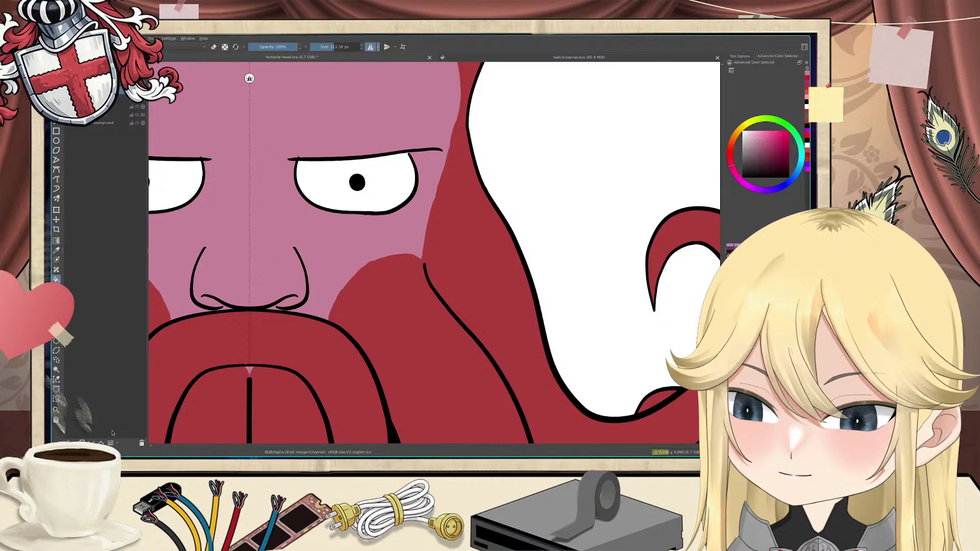
pyautogui.click(68, 443)
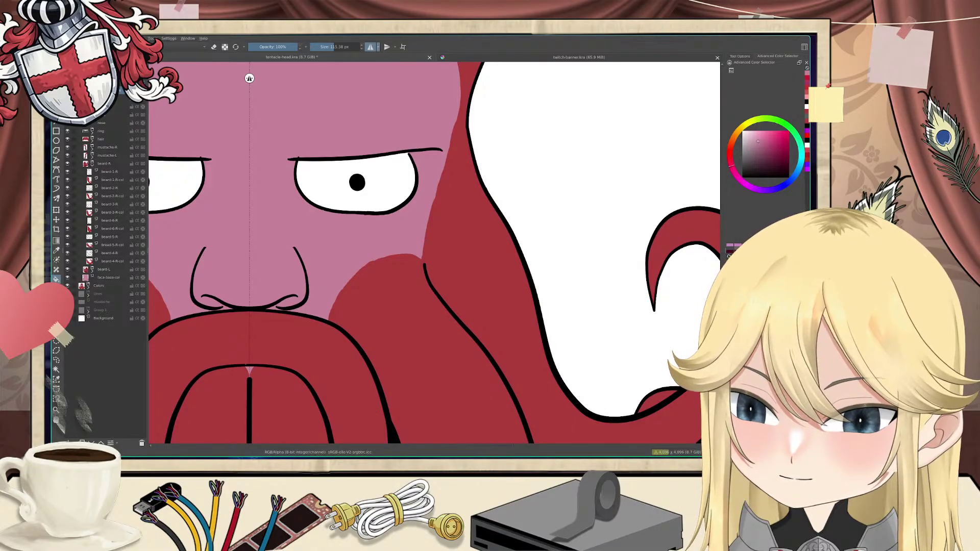
pyautogui.click(69, 286)
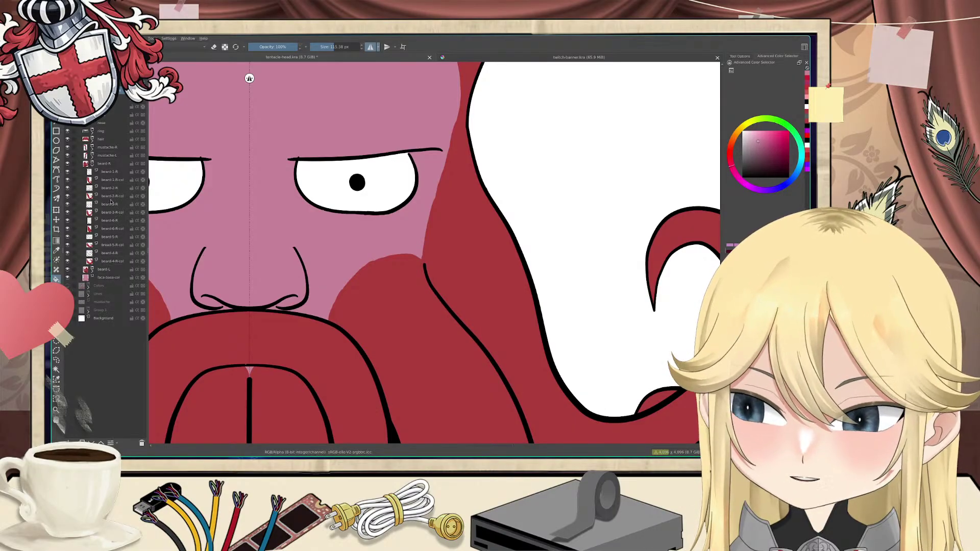
# Step: With a smaller brush in the sampled beard red, extend the beard edge beside the eye on beard-3-R-col and erase the spill outside the outline
pyautogui.click(113, 180)
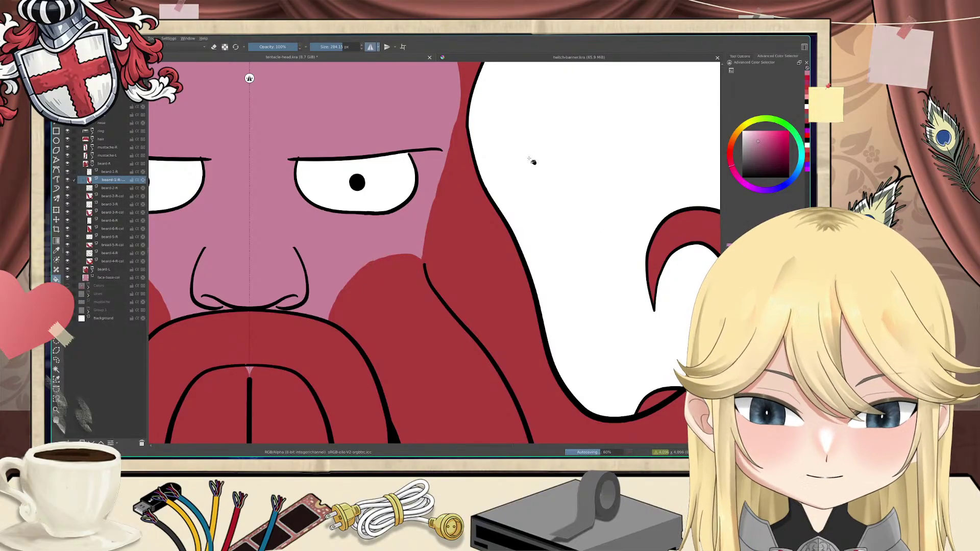
pyautogui.press('b')
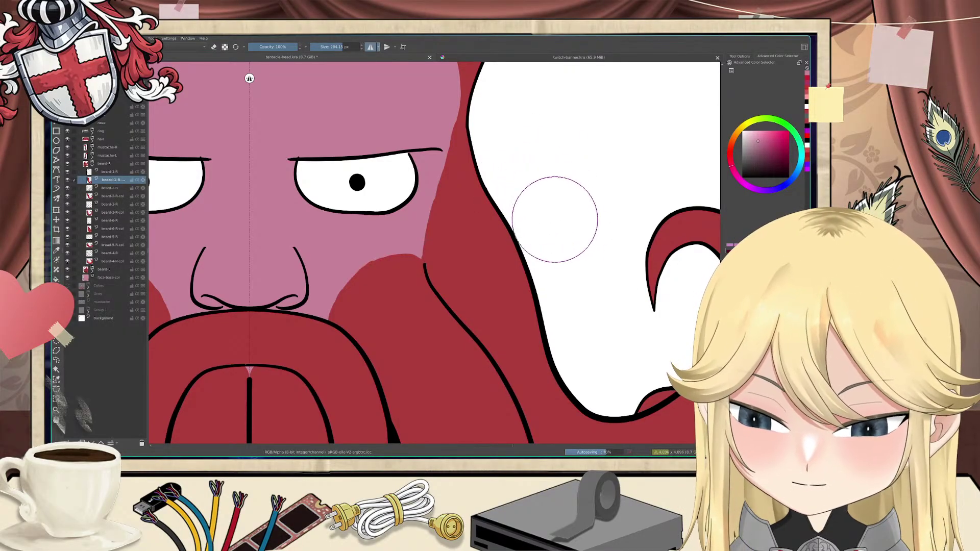
pyautogui.keyDown('shift'); pyautogui.moveTo(586, 223); pyautogui.dragTo(431, 209); pyautogui.keyUp('shift')
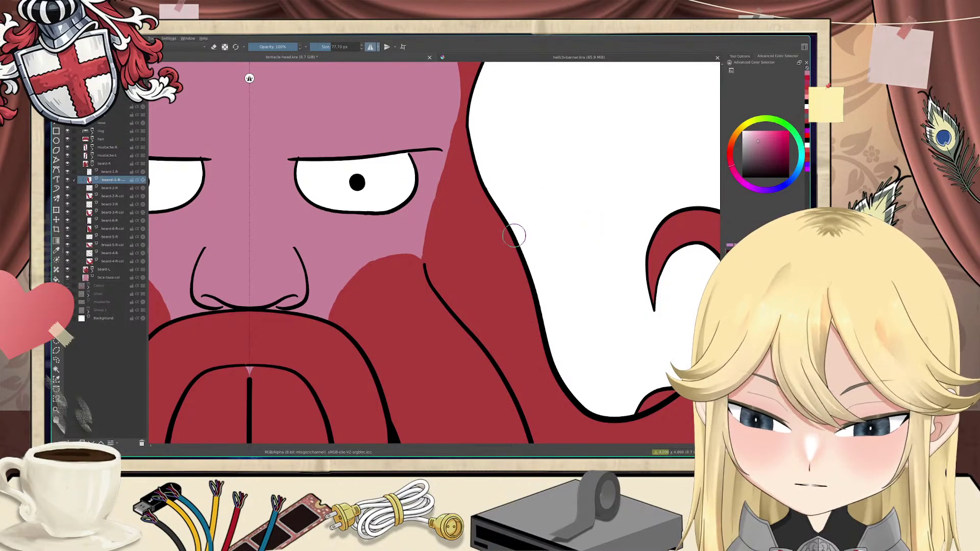
pyautogui.keyDown('ctrl'); pyautogui.click(481, 231); pyautogui.keyUp('ctrl')
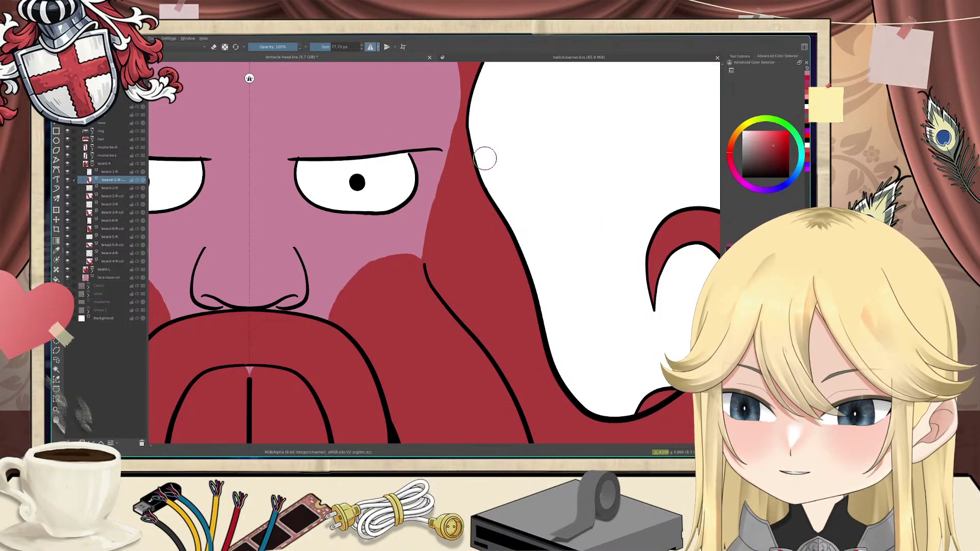
pyautogui.moveTo(459, 126)
pyautogui.mouseDown()
pyautogui.moveTo(442, 162)
pyautogui.moveTo(430, 260)
pyautogui.moveTo(435, 228)
pyautogui.mouseUp()
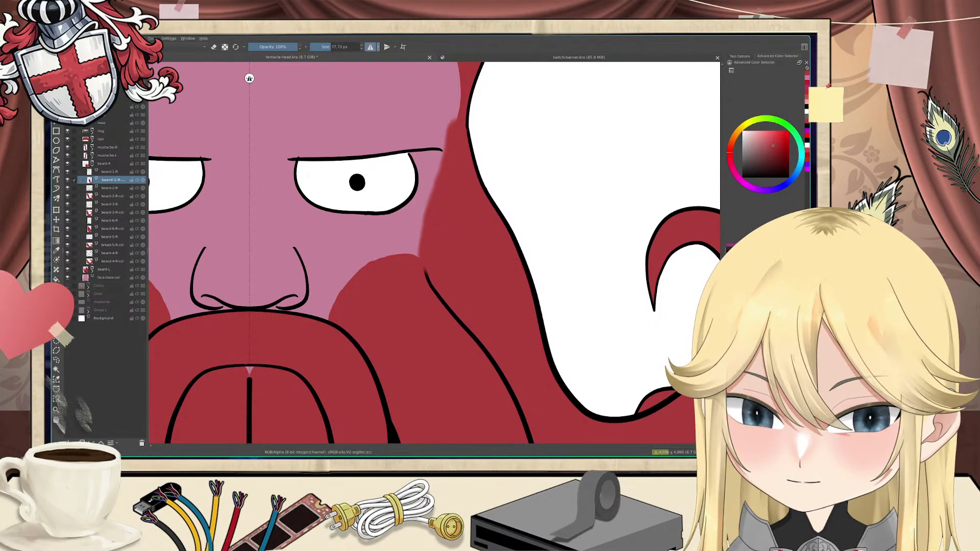
pyautogui.hotkey('ctrl', 'z')
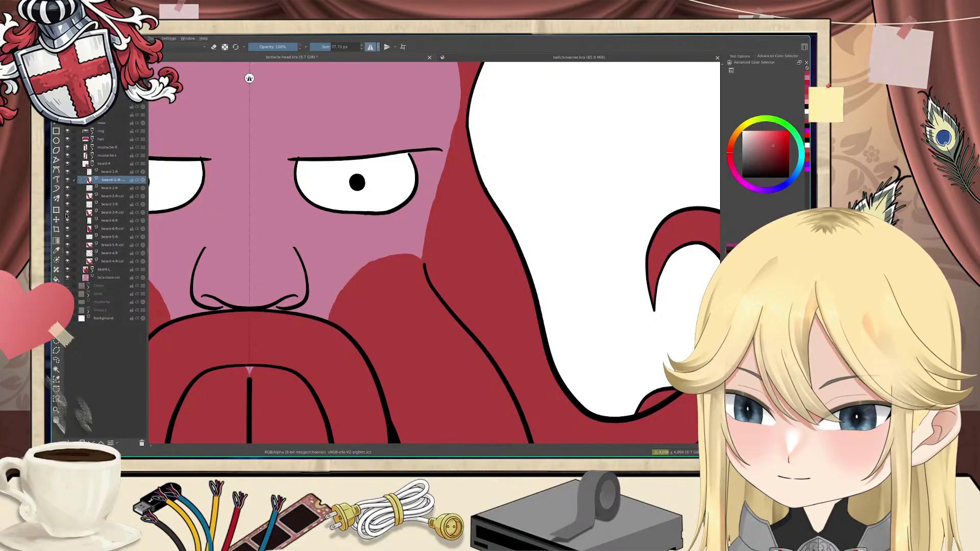
pyautogui.click(113, 212)
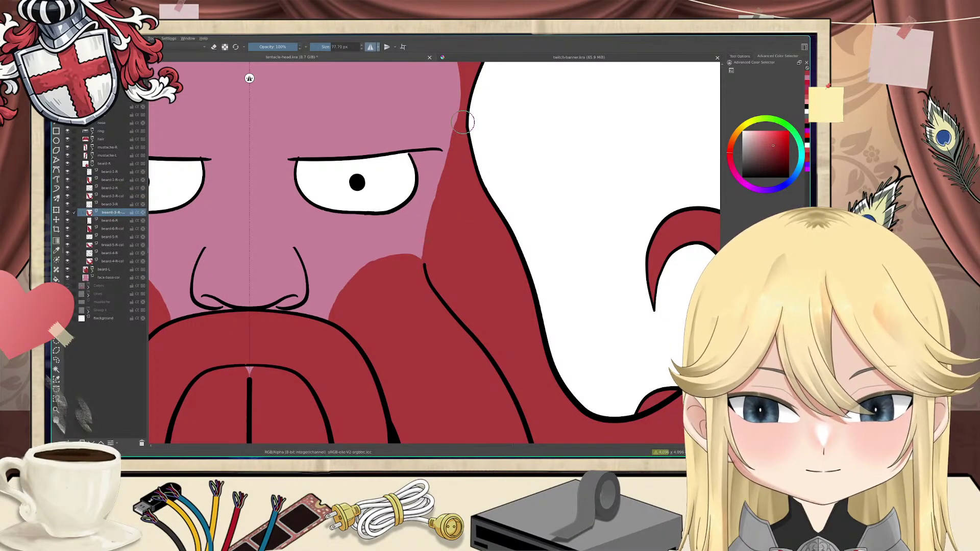
pyautogui.moveTo(469, 122)
pyautogui.mouseDown()
pyautogui.moveTo(456, 142)
pyautogui.moveTo(463, 117)
pyautogui.moveTo(429, 254)
pyautogui.mouseUp()
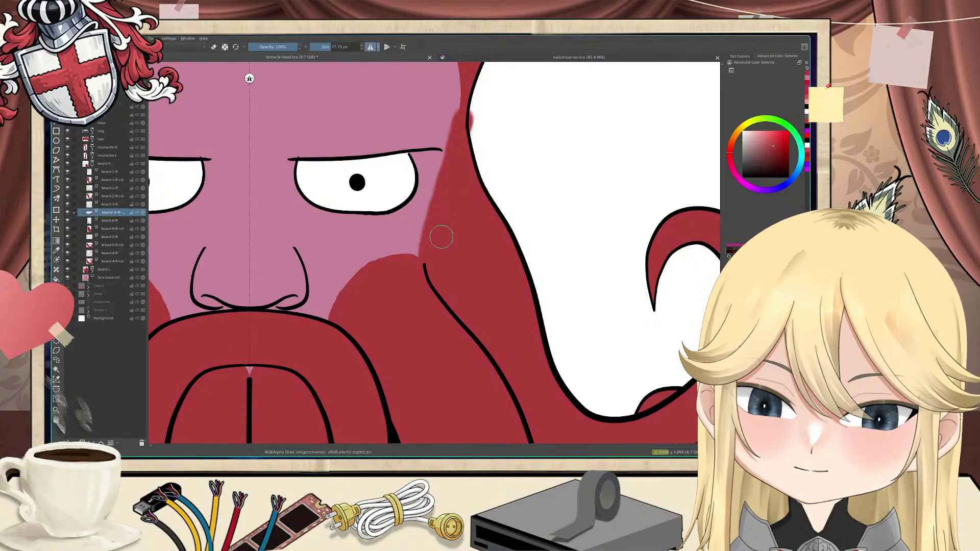
pyautogui.moveTo(467, 110)
pyautogui.mouseDown()
pyautogui.moveTo(466, 142)
pyautogui.moveTo(483, 124)
pyautogui.moveTo(479, 105)
pyautogui.mouseUp()
pyautogui.press('e')
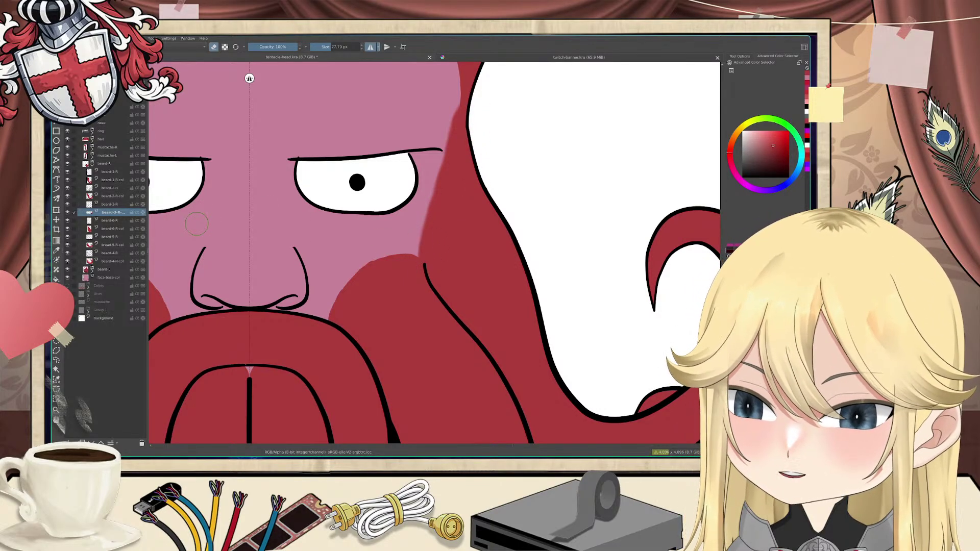
# Step: Try erasing the upper edge of the cheek beard on the beard-2-R-col layer
pyautogui.click(123, 198)
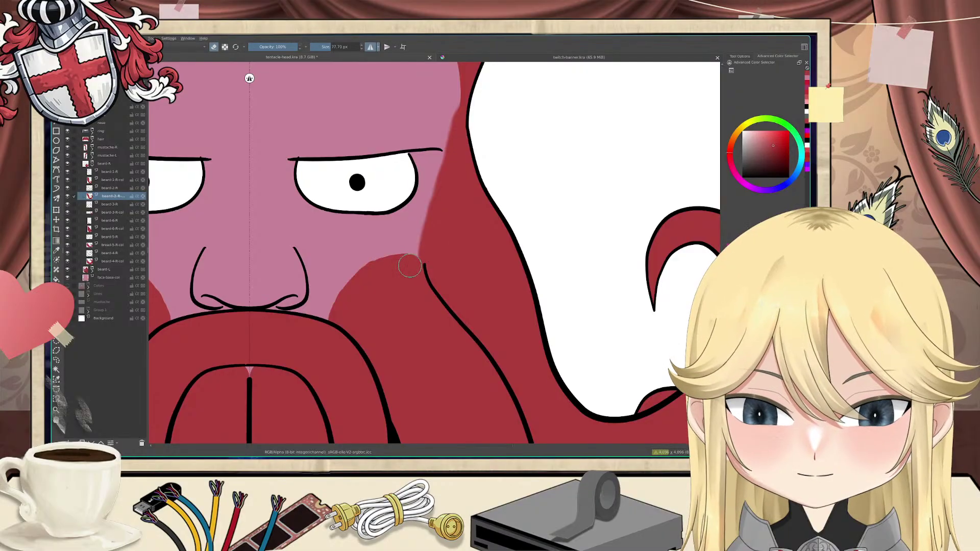
pyautogui.moveTo(412, 263); pyautogui.dragTo(408, 267)
pyautogui.hotkey('ctrl', 'z')
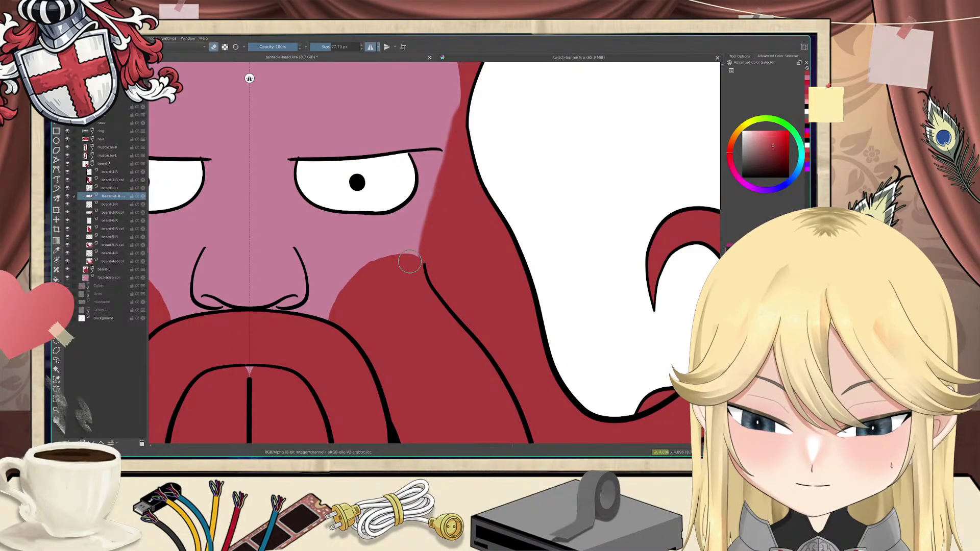
# Step: Try repainting the upper edge of the cheek beard in red on beard-2-R-col, and select the beard-1-R-col layer
pyautogui.press('e')
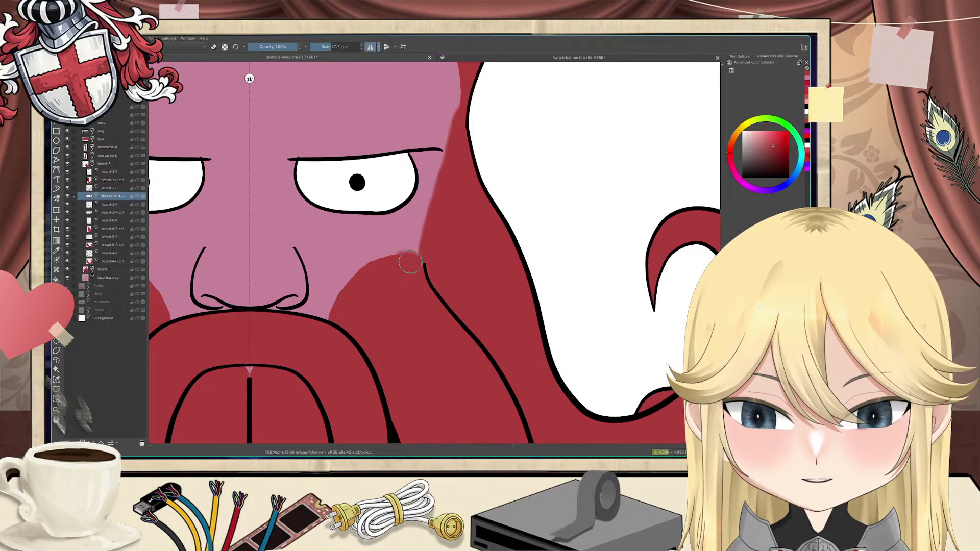
pyautogui.moveTo(411, 262)
pyautogui.mouseDown()
pyautogui.moveTo(372, 263)
pyautogui.moveTo(401, 265)
pyautogui.moveTo(369, 268)
pyautogui.moveTo(335, 326)
pyautogui.moveTo(347, 293)
pyautogui.mouseUp()
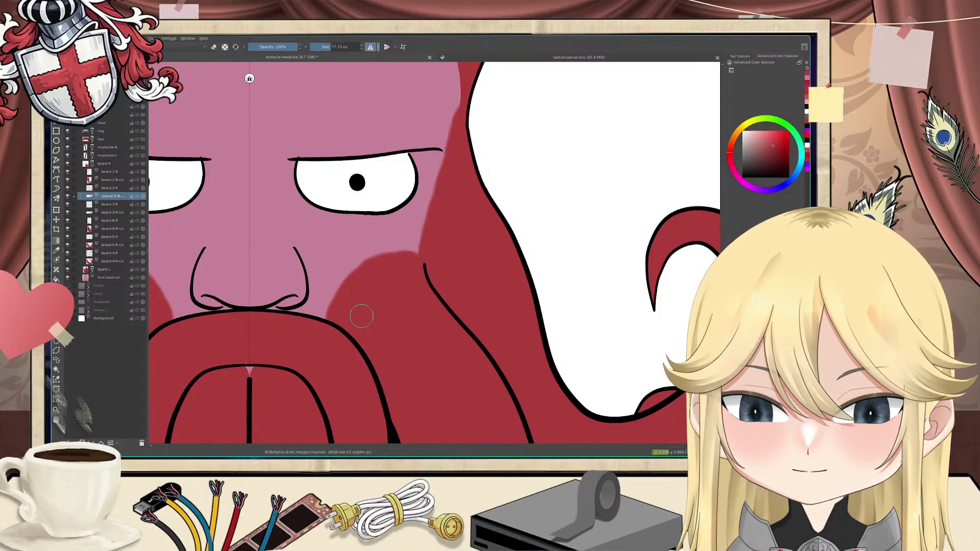
pyautogui.scroll(-2, 403, 286)
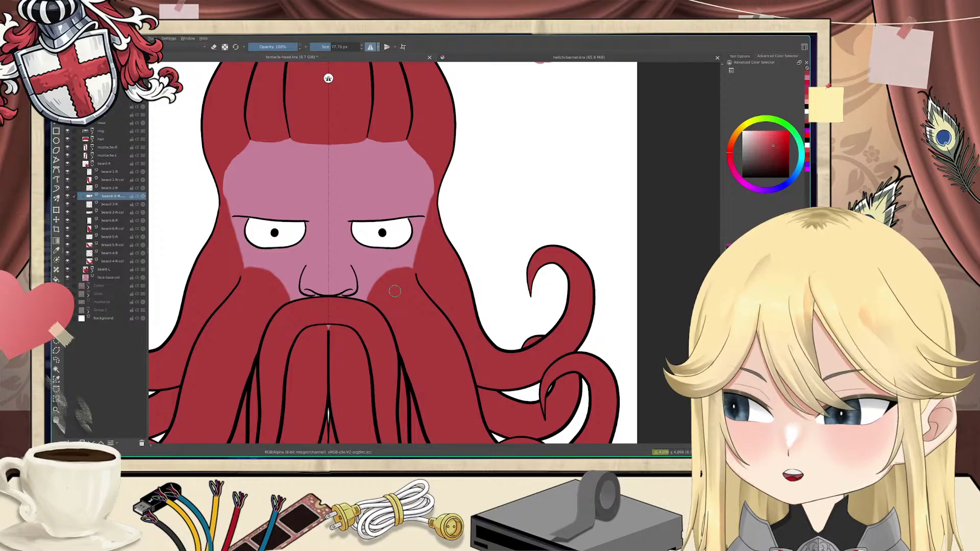
pyautogui.scroll(2, 398, 293)
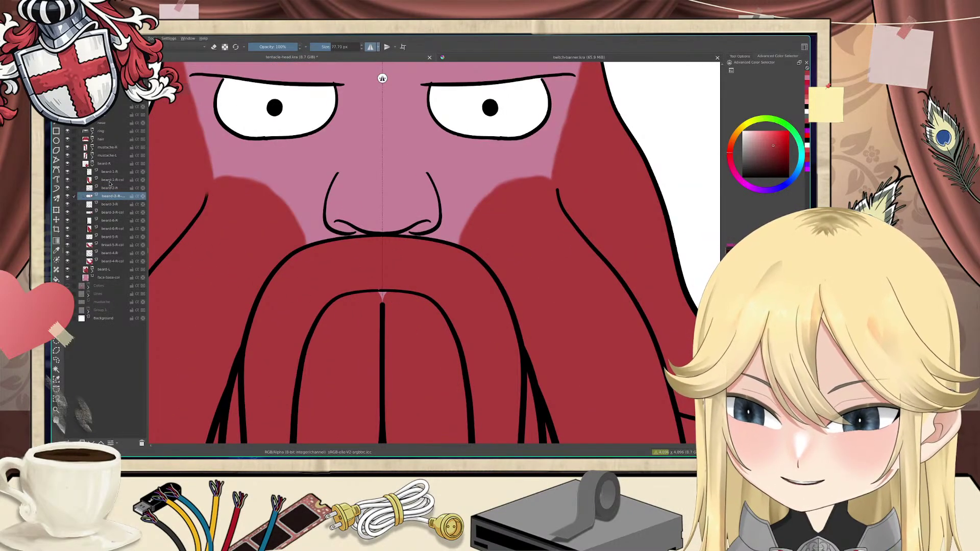
pyautogui.click(108, 180)
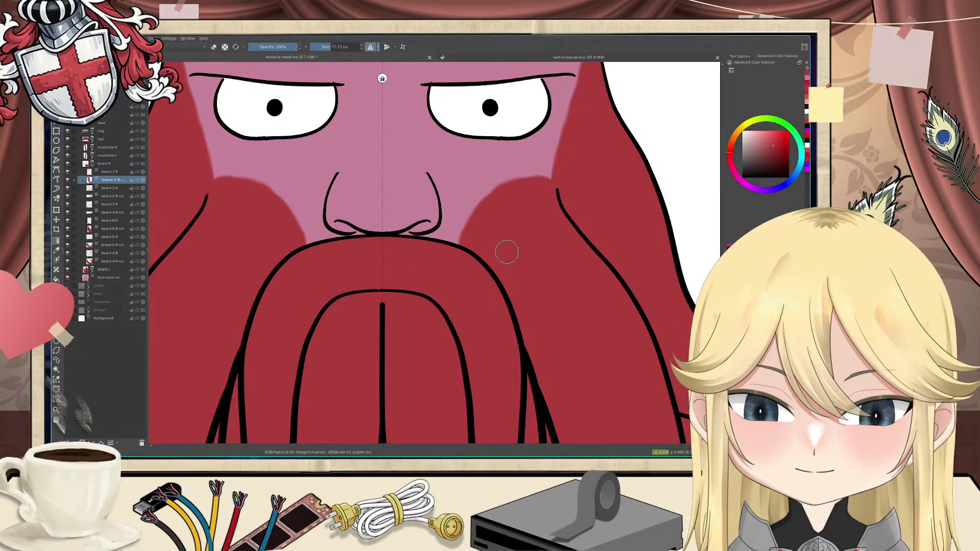
pyautogui.scroll(-4, 510, 244)
pyautogui.scroll(-2, 509, 245)
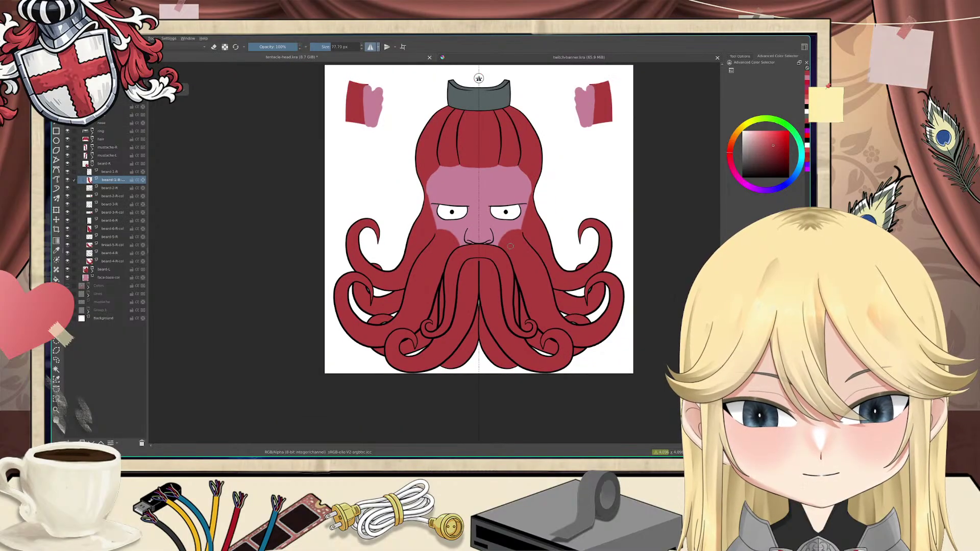
pyautogui.scroll(4, 511, 246)
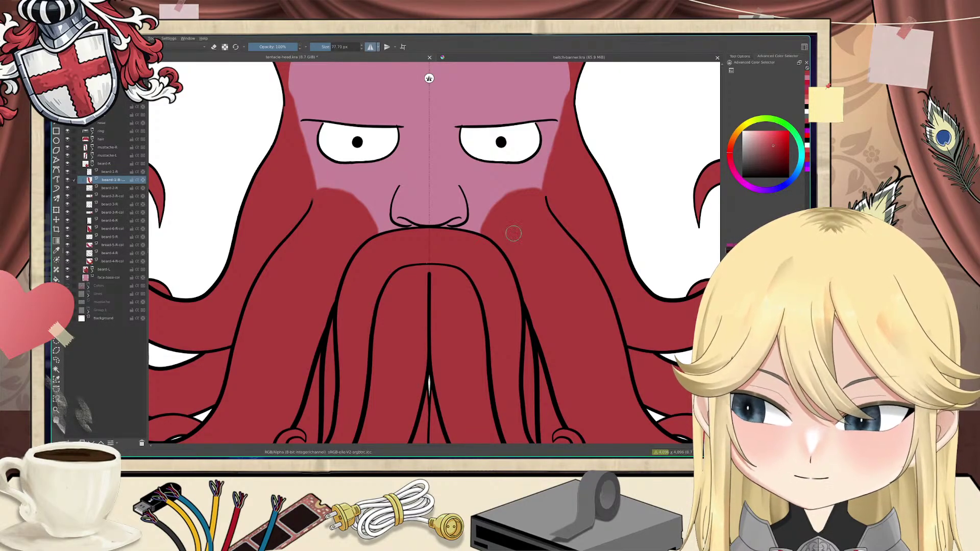
# Step: Undo the recent strokes along the beard's edges
pyautogui.hotkey('ctrl', 'z')
pyautogui.hotkey('ctrl', 'z')
pyautogui.hotkey('ctrl', 'z')
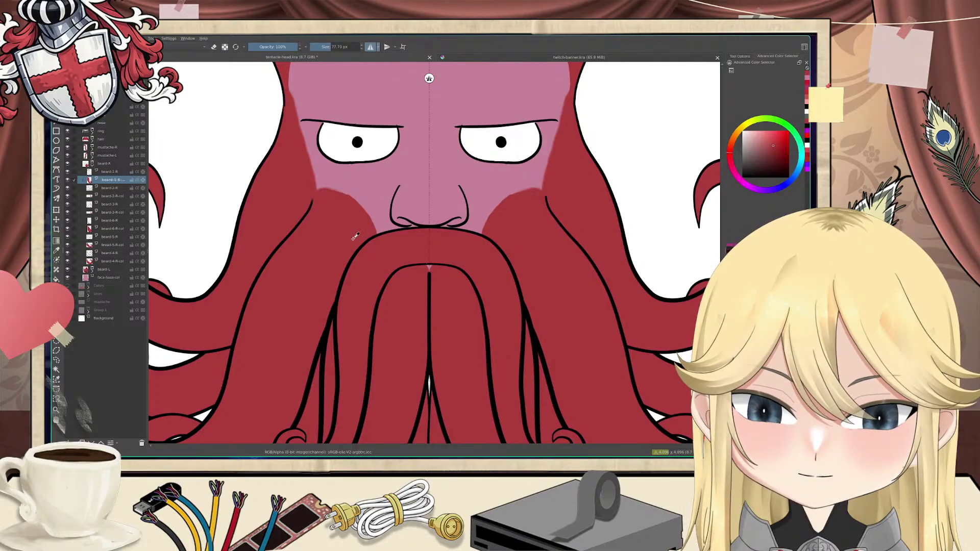
pyautogui.hotkey('ctrl', 'z')
pyautogui.hotkey('ctrl', 'z')
pyautogui.hotkey('ctrl', 'z')
pyautogui.hotkey('ctrl', 'z')
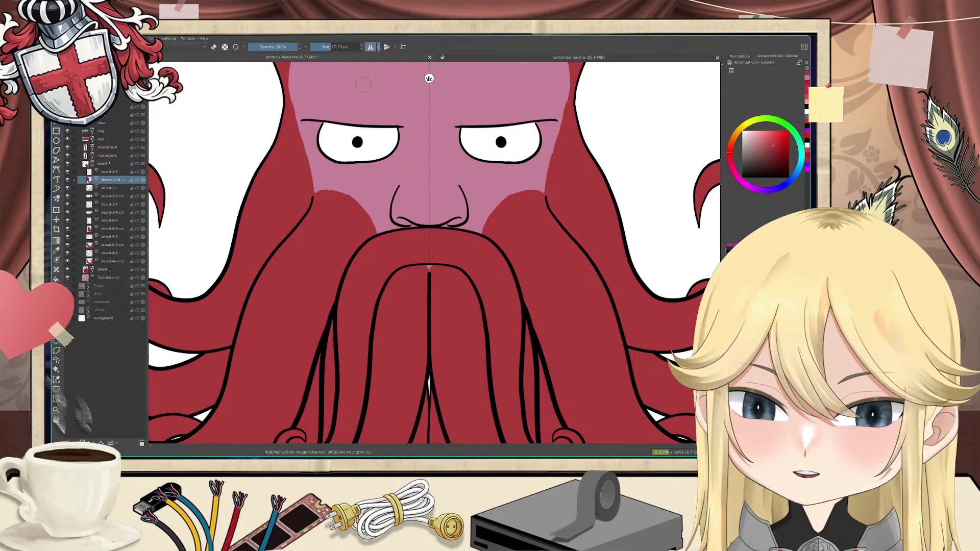
# Step: Turn off horizontal mirroring, paint the beard edge beside the eye on a new layer in the beard-R group, and erase the spill outside the outline
pyautogui.click(371, 47)
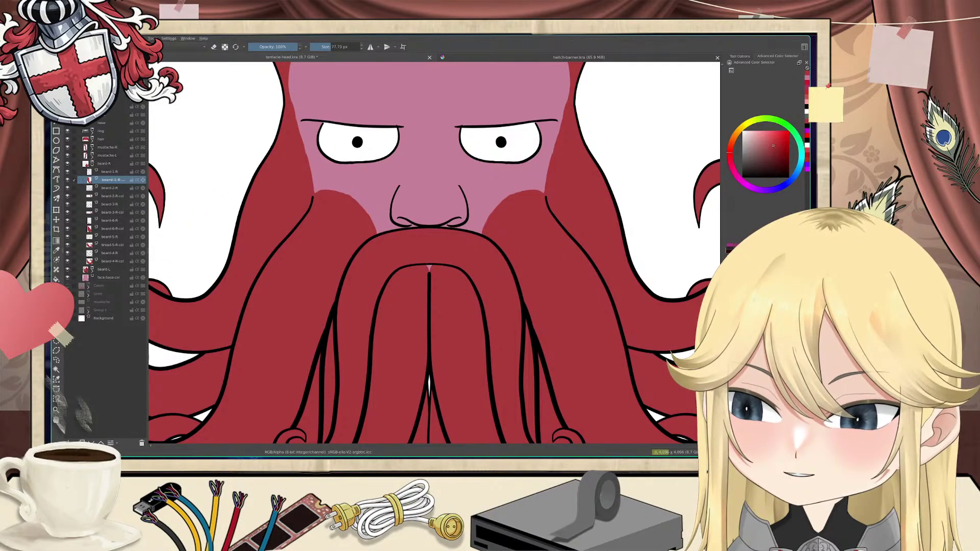
pyautogui.press('Insert')
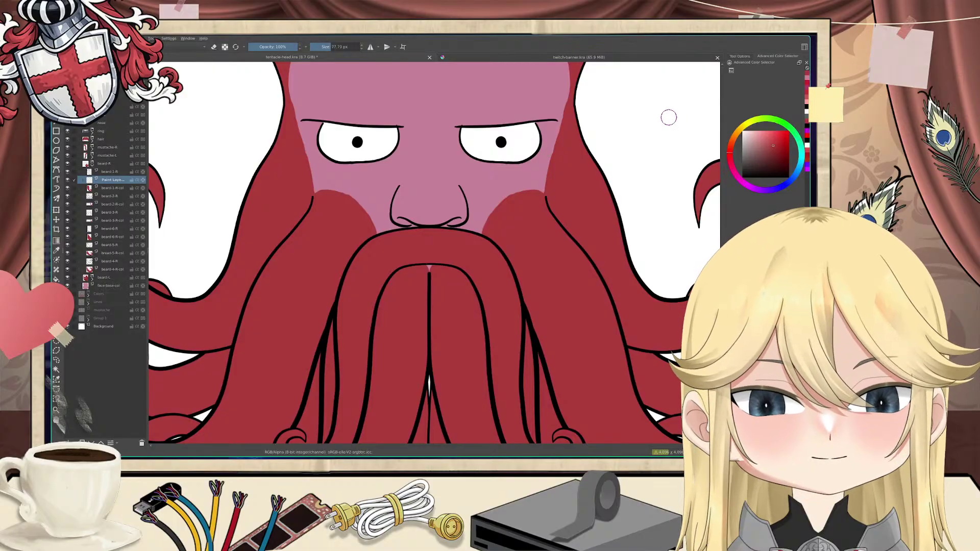
pyautogui.moveTo(571, 99); pyautogui.dragTo(549, 196)
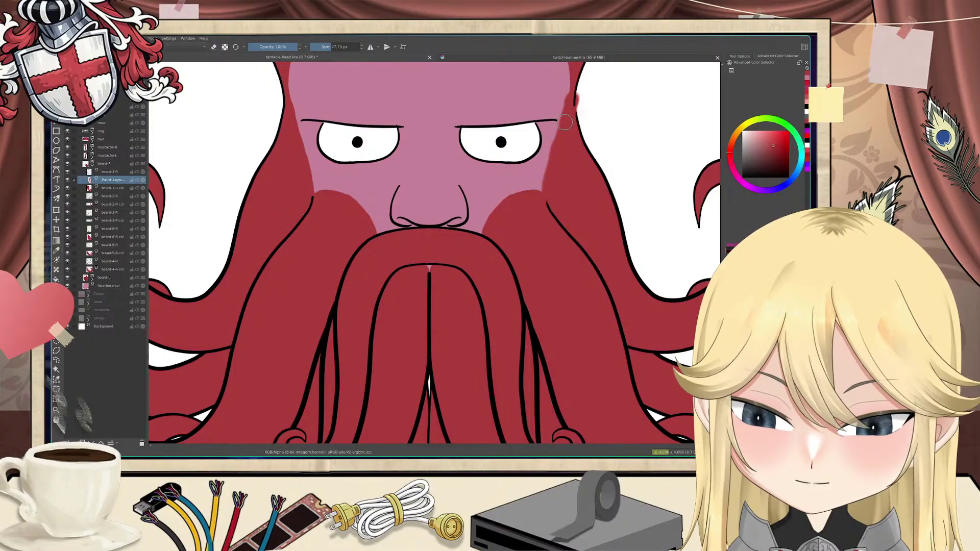
pyautogui.press('e')
pyautogui.moveTo(580, 96); pyautogui.dragTo(581, 108)
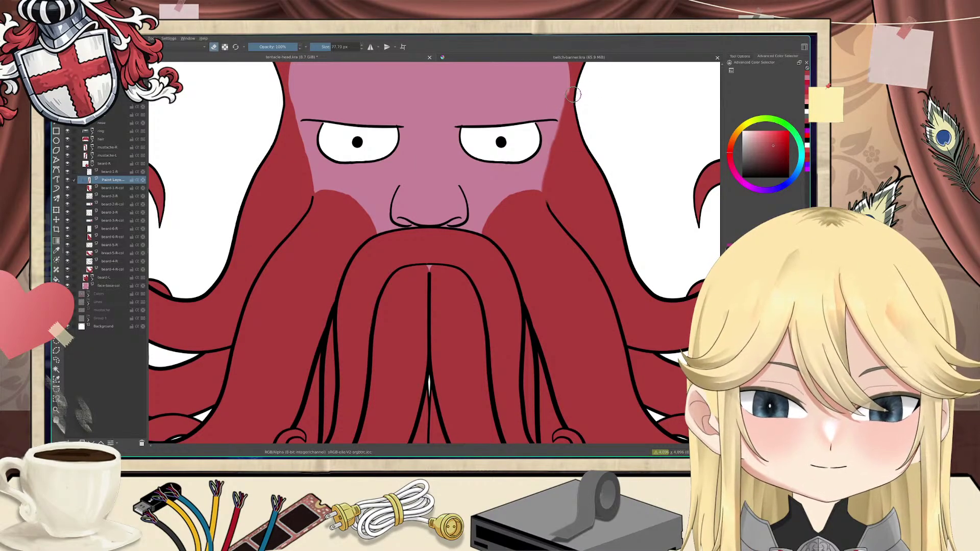
pyautogui.press('e')
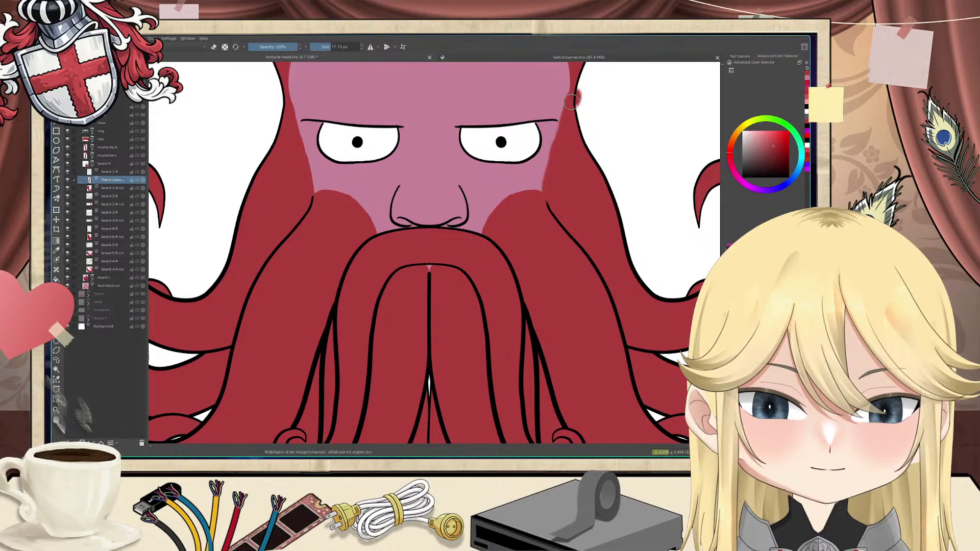
pyautogui.press('e')
pyautogui.moveTo(580, 97); pyautogui.dragTo(582, 105)
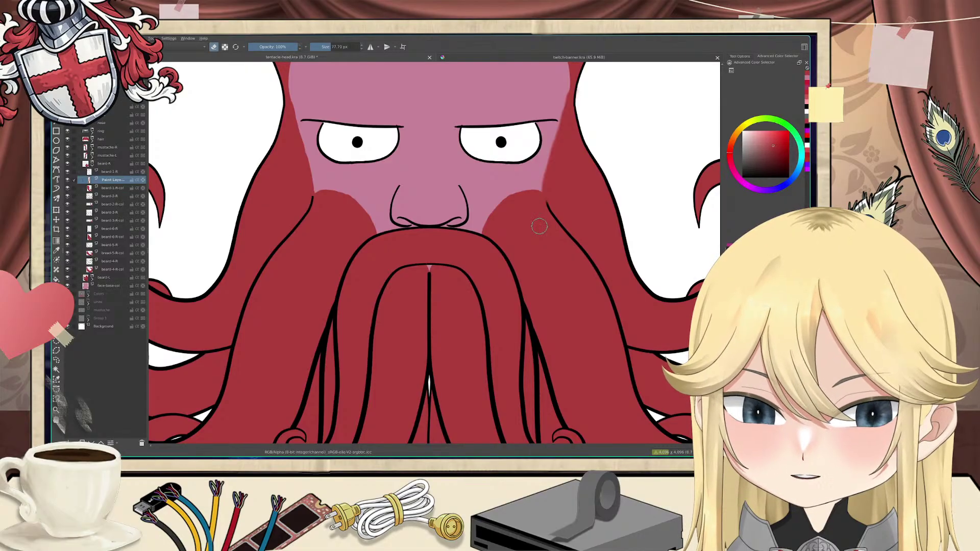
# Step: Move the new edge layer down the beard-R group to sit directly above beard-3-R-col
pyautogui.click(91, 443)
pyautogui.click(92, 443)
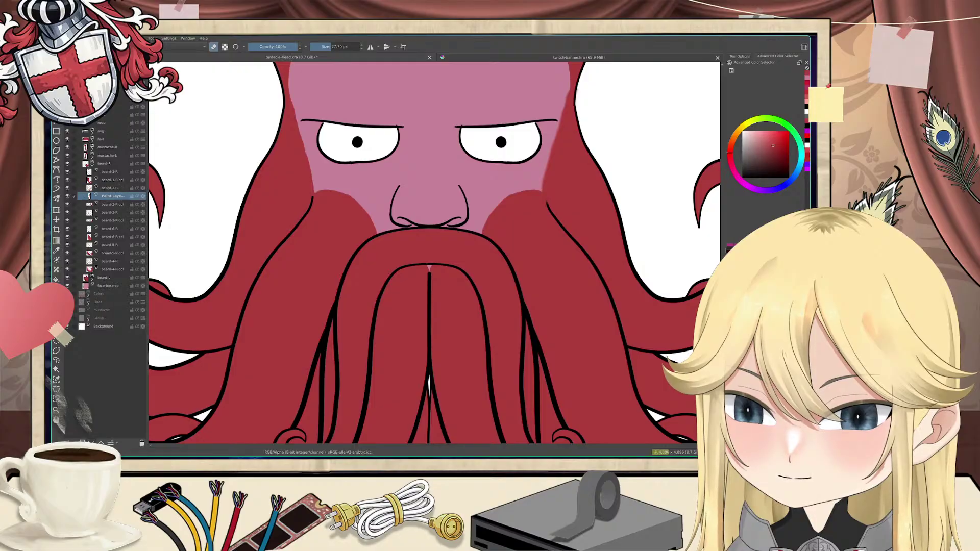
pyautogui.click(91, 443)
pyautogui.click(91, 442)
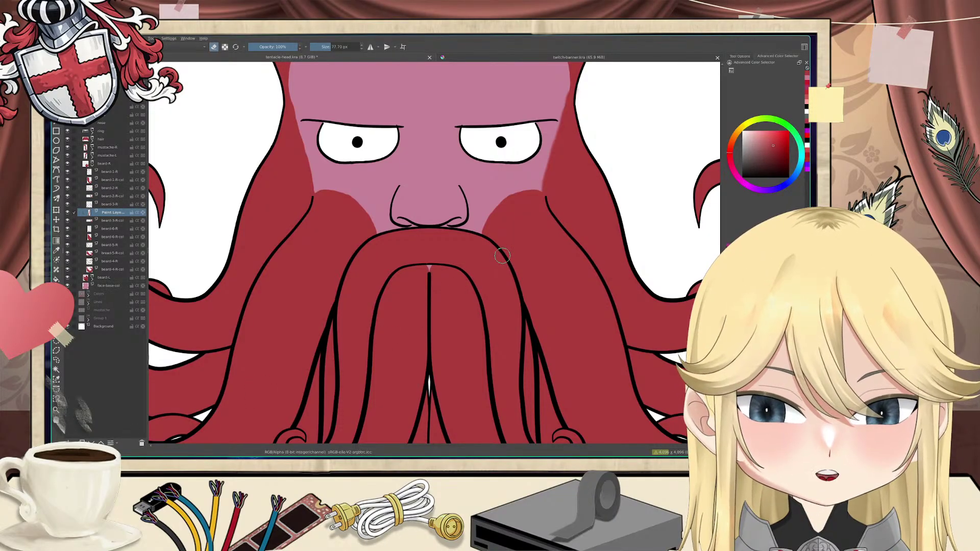
# Step: Add a paint layer above beard-2-R-col and paint the upper edge of the cheek beard in the same red
pyautogui.click(107, 198)
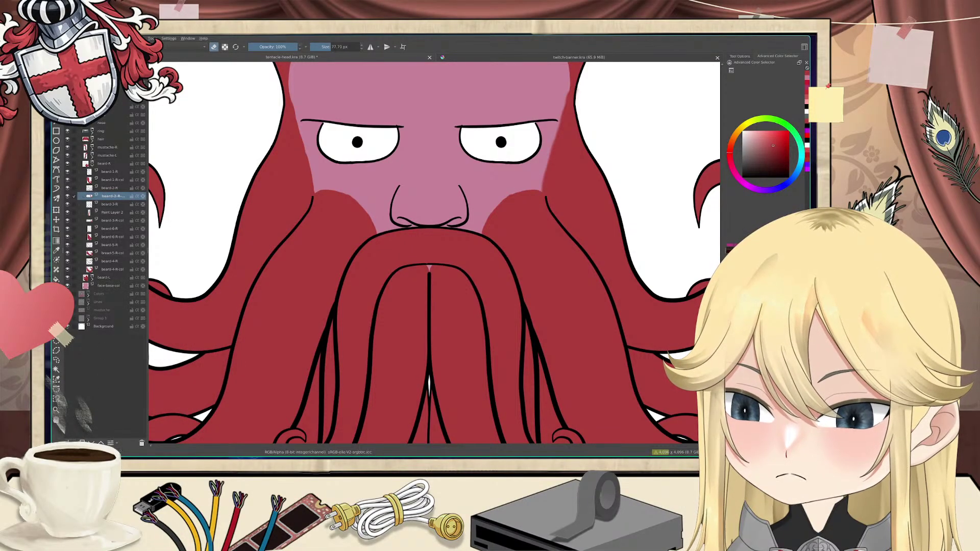
pyautogui.click(69, 443)
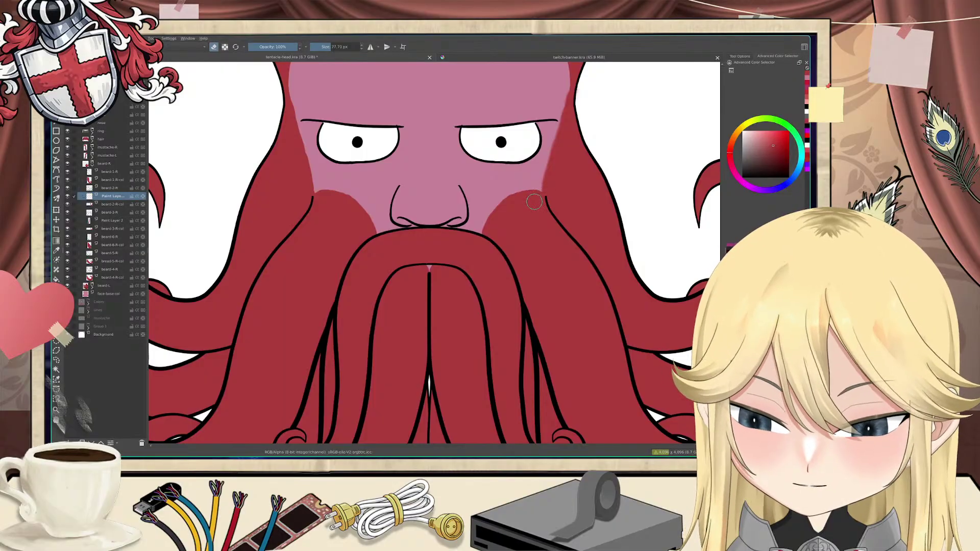
pyautogui.press('e')
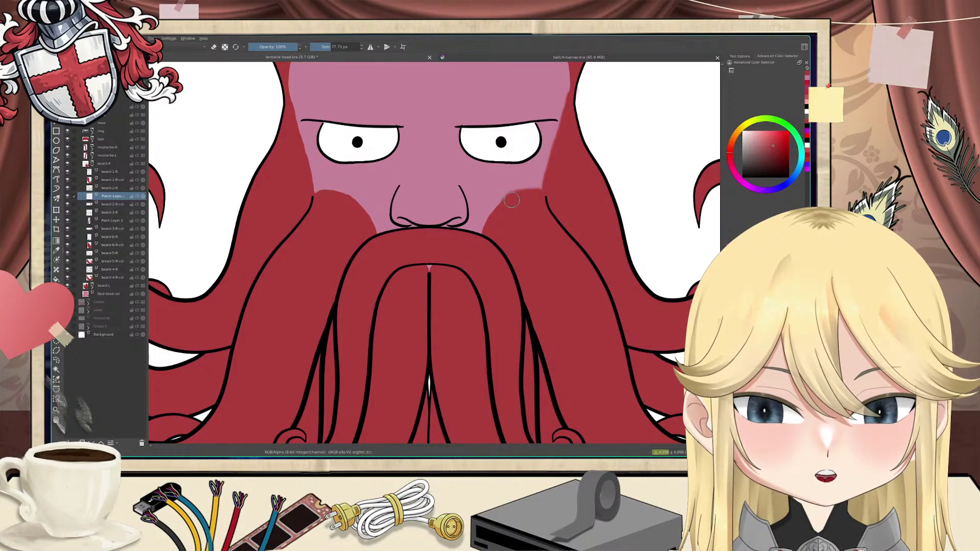
pyautogui.moveTo(513, 199); pyautogui.dragTo(487, 233)
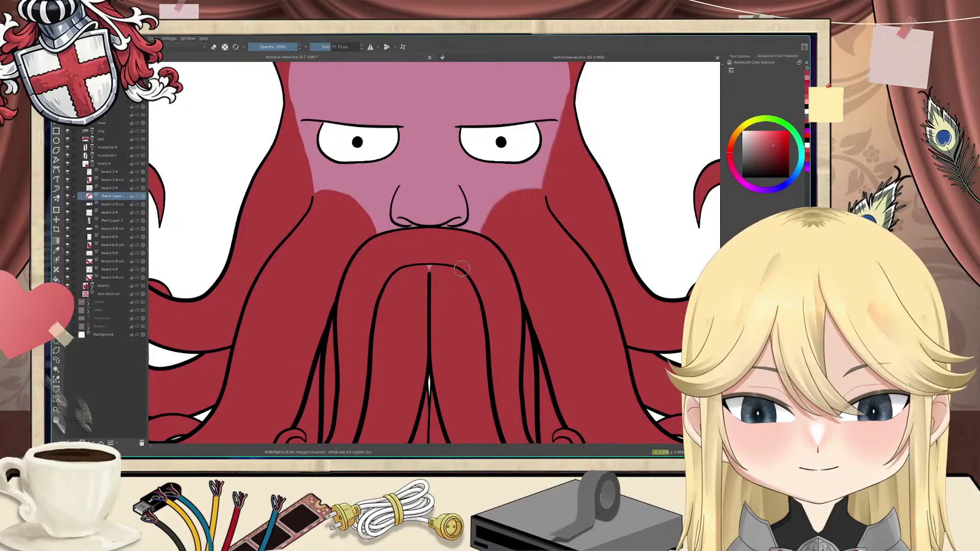
# Step: Add a paint layer above beard-1-R-col, hide both mustache groups and paint the upper edge of the central beard strand below the nose
pyautogui.click(105, 180)
pyautogui.press('Insert')
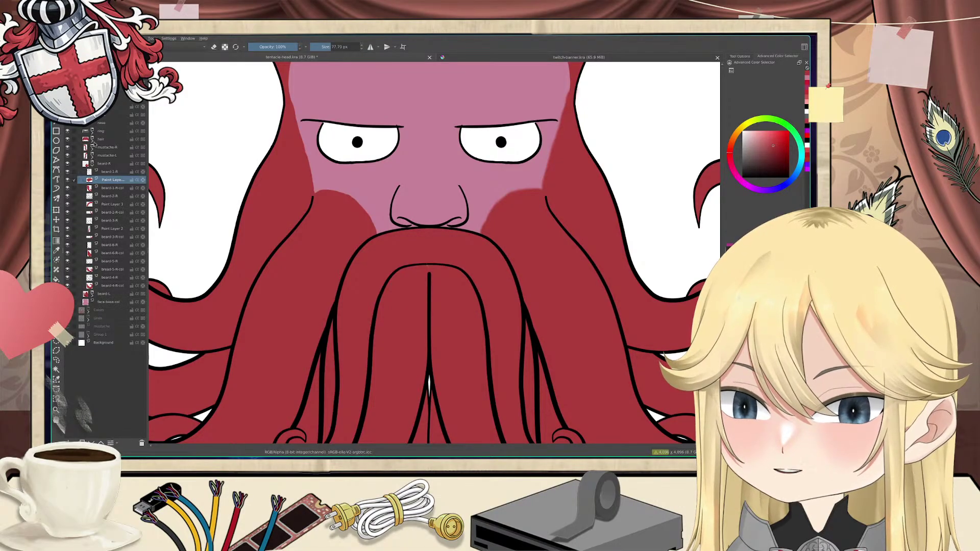
pyautogui.click(67, 147)
pyautogui.click(67, 156)
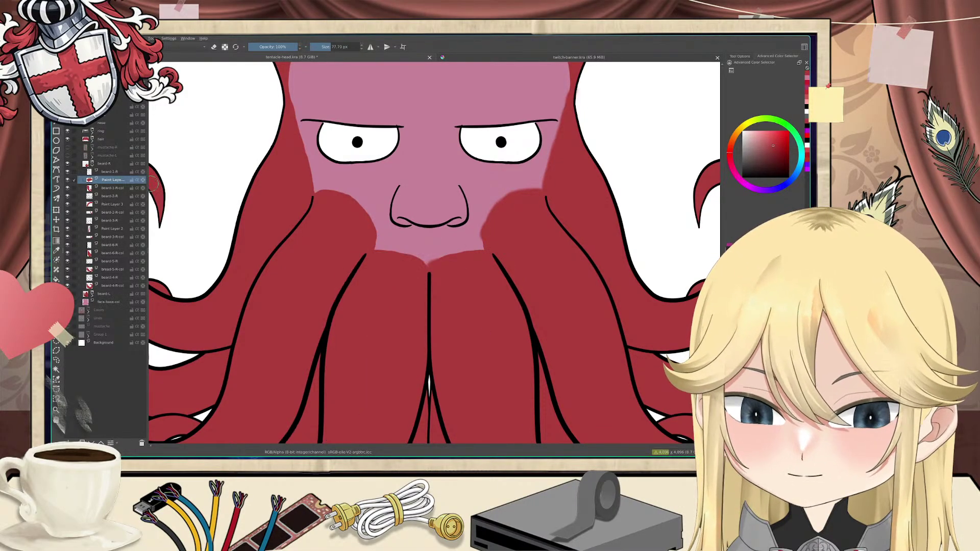
pyautogui.moveTo(487, 254); pyautogui.dragTo(435, 266)
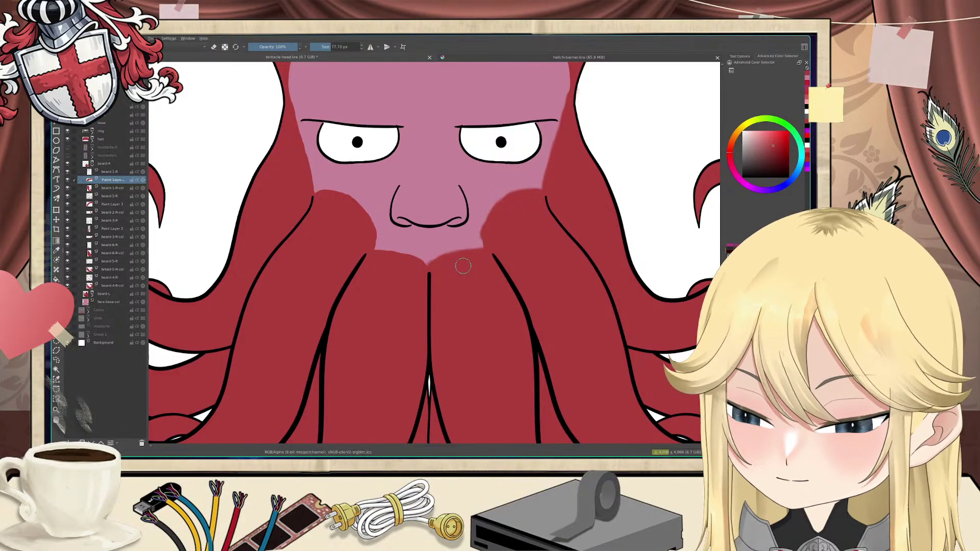
# Step: Select the three new edge paint layers in the beard-R group together and duplicate them
pyautogui.keyDown('ctrl'); pyautogui.click(115, 229); pyautogui.keyUp('ctrl')
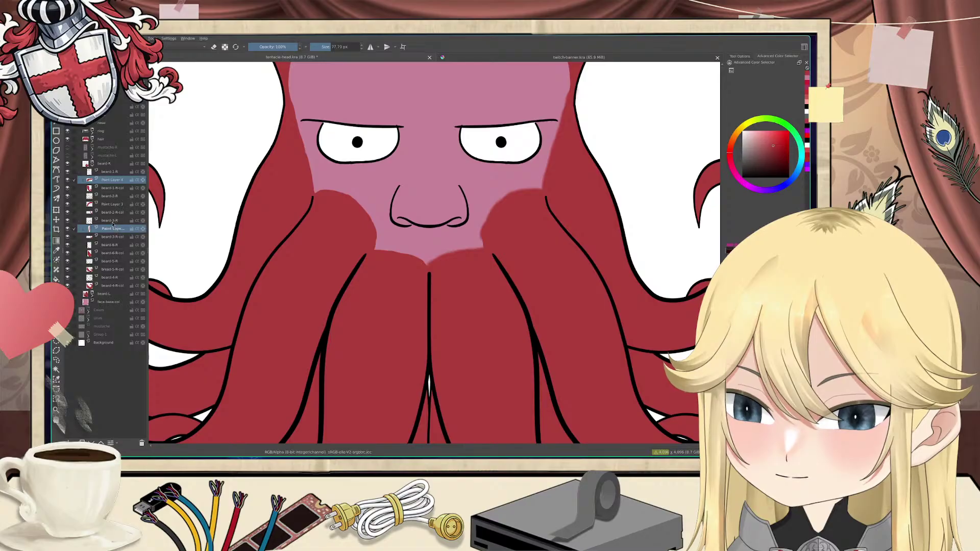
pyautogui.keyDown('ctrl'); pyautogui.click(111, 206); pyautogui.keyUp('ctrl')
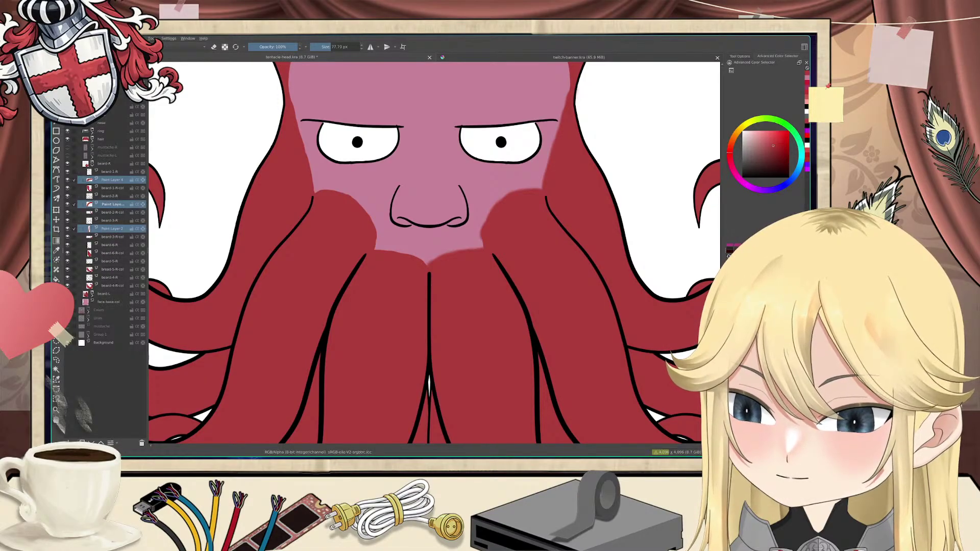
pyautogui.hotkey('ctrl', 'j')
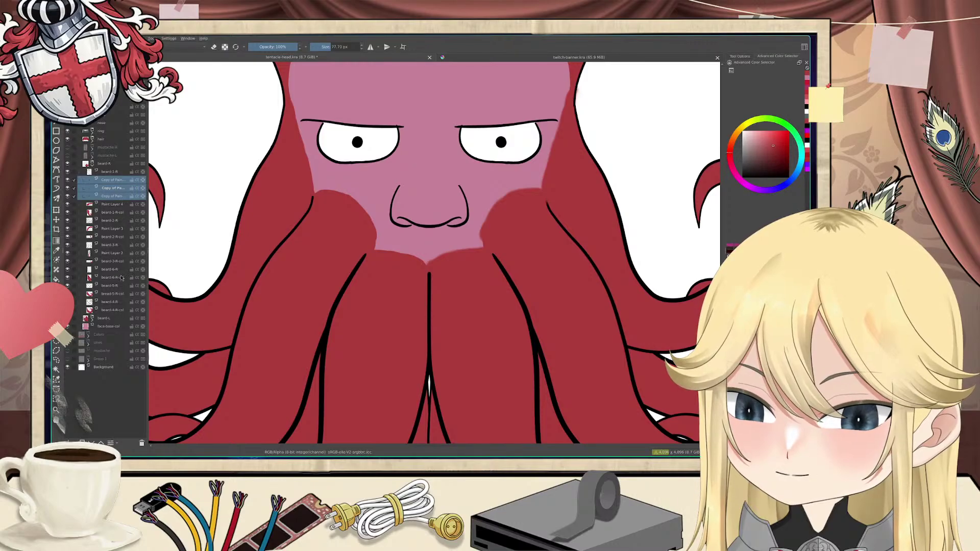
# Step: Move the three duplicated edge layers into the beard-L group, directly above beard-1-L-col
pyautogui.click(91, 443)
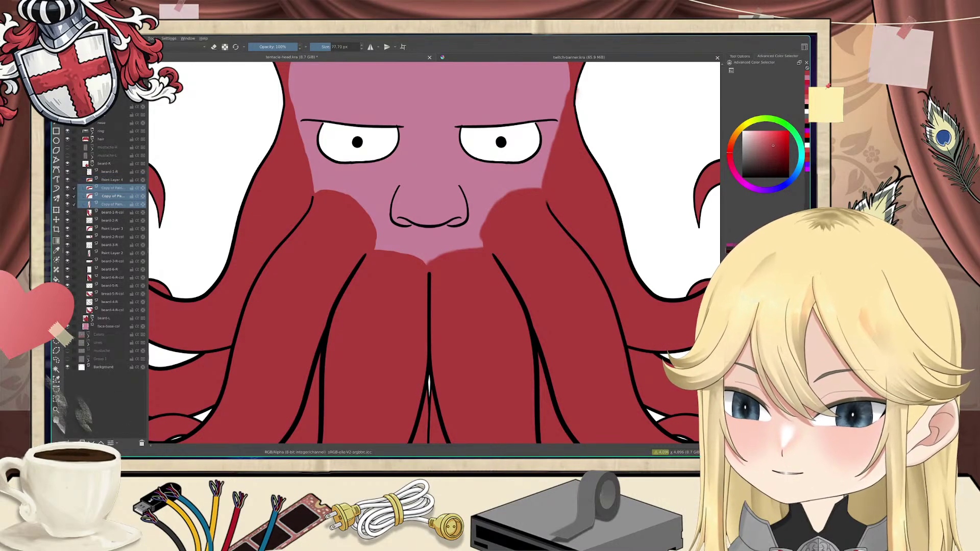
pyautogui.click(92, 444)
pyautogui.click(92, 443)
pyautogui.click(92, 443)
pyautogui.click(92, 443)
pyautogui.click(92, 443)
pyautogui.click(92, 319)
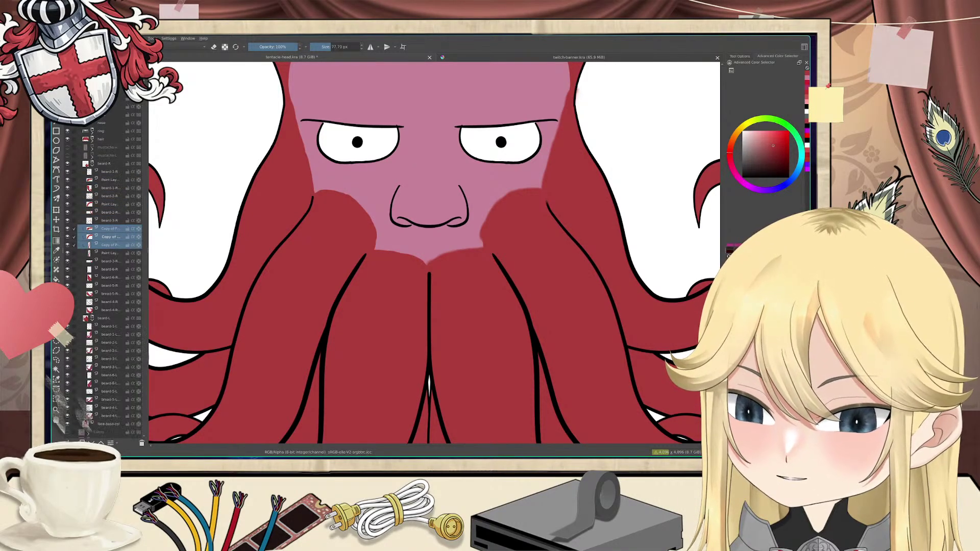
pyautogui.hotkey('ctrl', 'pagedown')
pyautogui.hotkey('ctrl', 'pagedown')
pyautogui.hotkey('ctrl', 'pagedown')
pyautogui.hotkey('ctrl', 'pagedown')
pyautogui.hotkey('ctrl', 'pagedown')
pyautogui.hotkey('ctrl', 'pagedown')
pyautogui.hotkey('ctrl', 'pagedown')
pyautogui.hotkey('ctrl', 'pagedown')
pyautogui.hotkey('ctrl', 'pagedown')
pyautogui.hotkey('ctrl', 'pagedown')
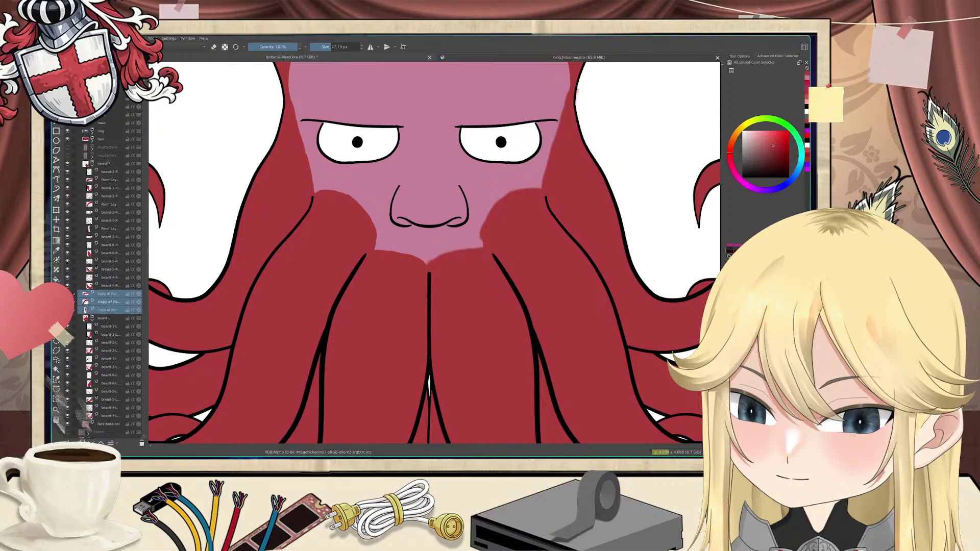
pyautogui.hotkey('ctrl', 'pagedown')
pyautogui.hotkey('ctrl', 'pagedown')
pyautogui.hotkey('ctrl', 'pagedown')
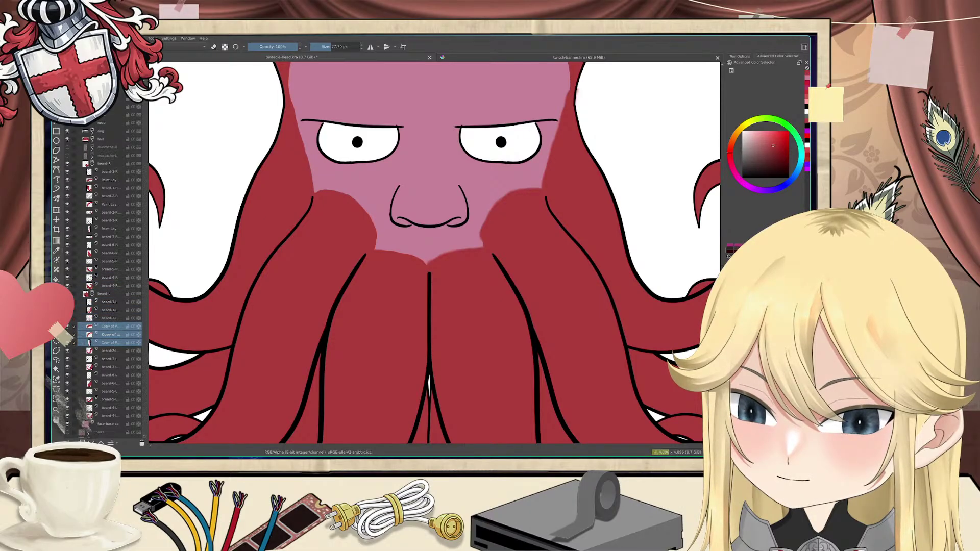
pyautogui.hotkey('ctrl', 'pageup')
pyautogui.hotkey('ctrl', 'pageup')
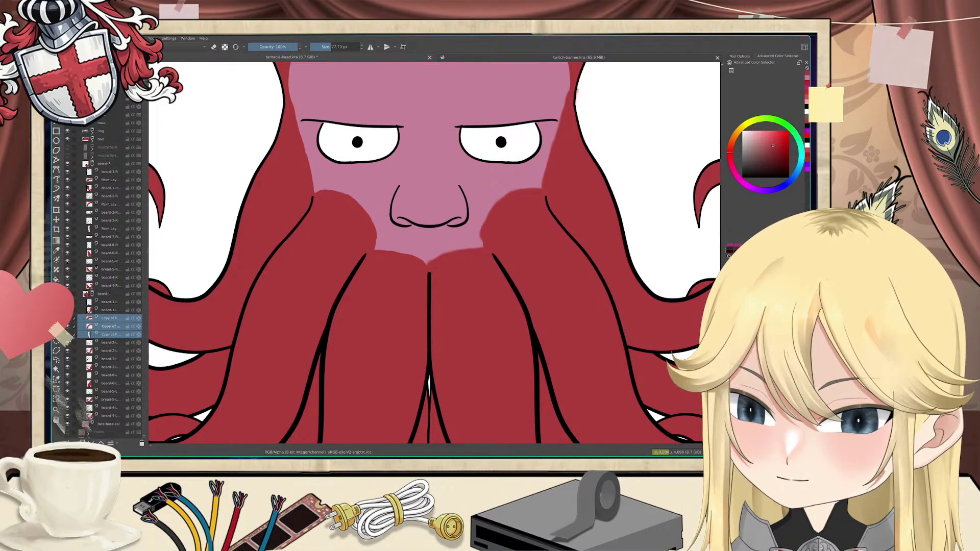
# Step: Leave the first copy above beard-1-L-col and move the other two copies down to sit above beard-2-L-col
pyautogui.keyDown('shift'); pyautogui.click(104, 328); pyautogui.keyUp('shift')
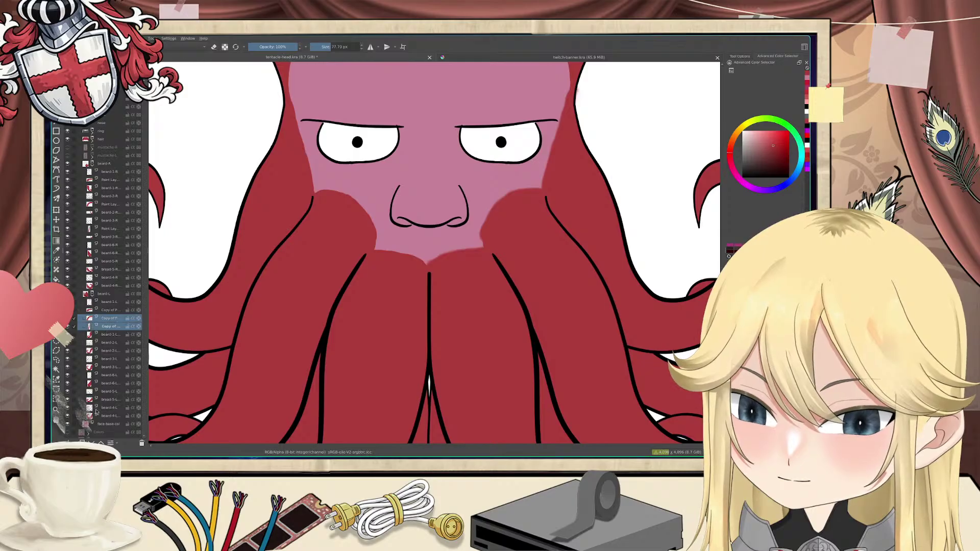
pyautogui.hotkey('ctrl', 'pagedown')
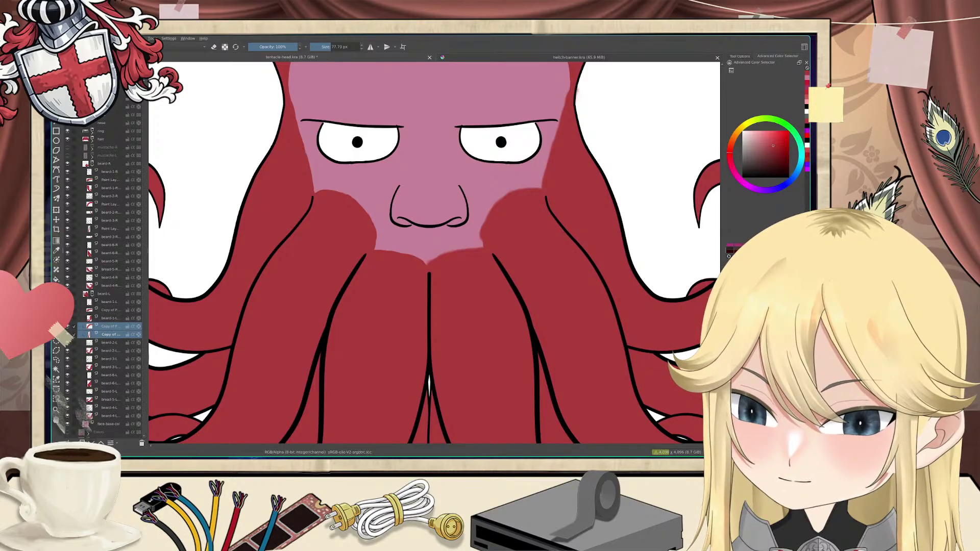
pyautogui.hotkey('ctrl', 'pagedown')
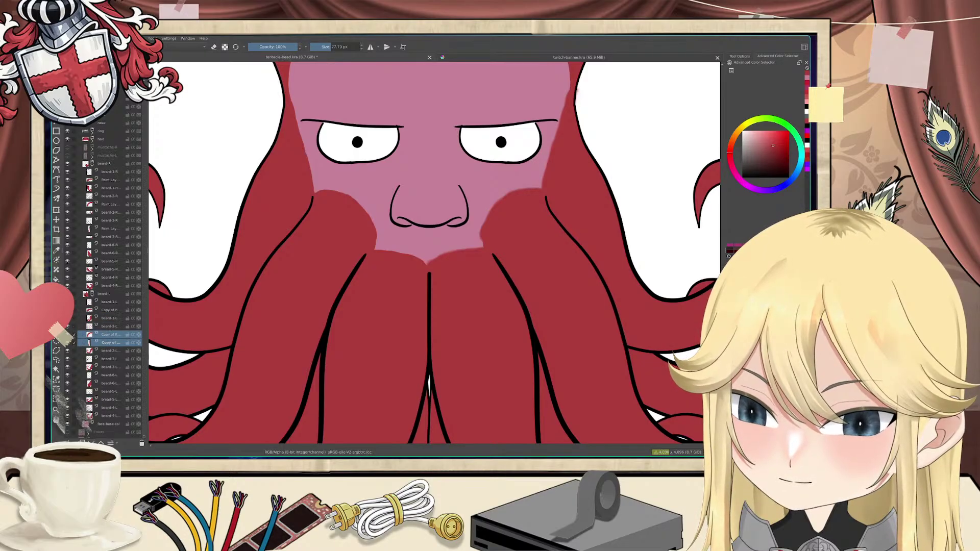
# Step: Move the third copied edge layer down in the beard-L group so it sits directly above beard-3-L-col
pyautogui.click(111, 343)
pyautogui.hotkey('ctrl', 'pagedown')
pyautogui.hotkey('ctrl', 'pagedown')
pyautogui.hotkey('ctrl', 'pagedown')
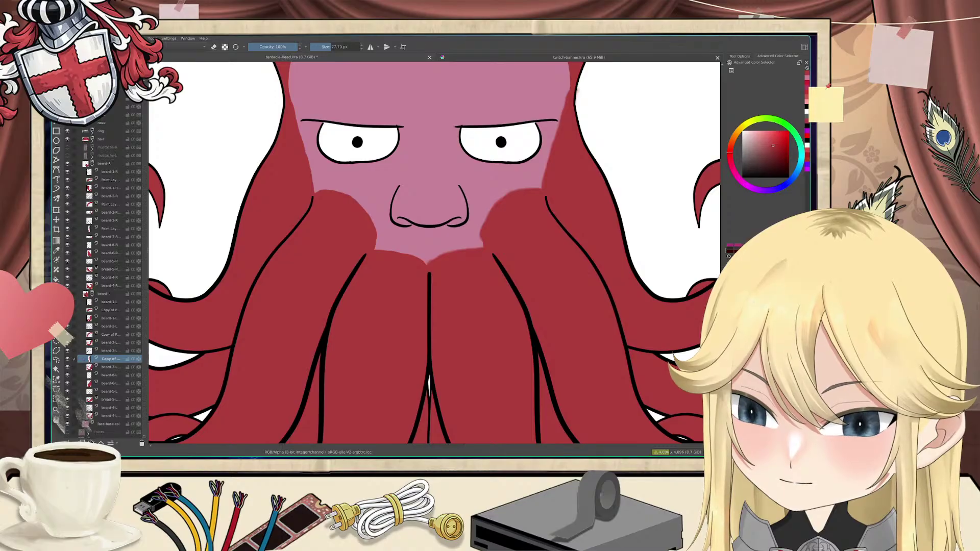
pyautogui.click(103, 441)
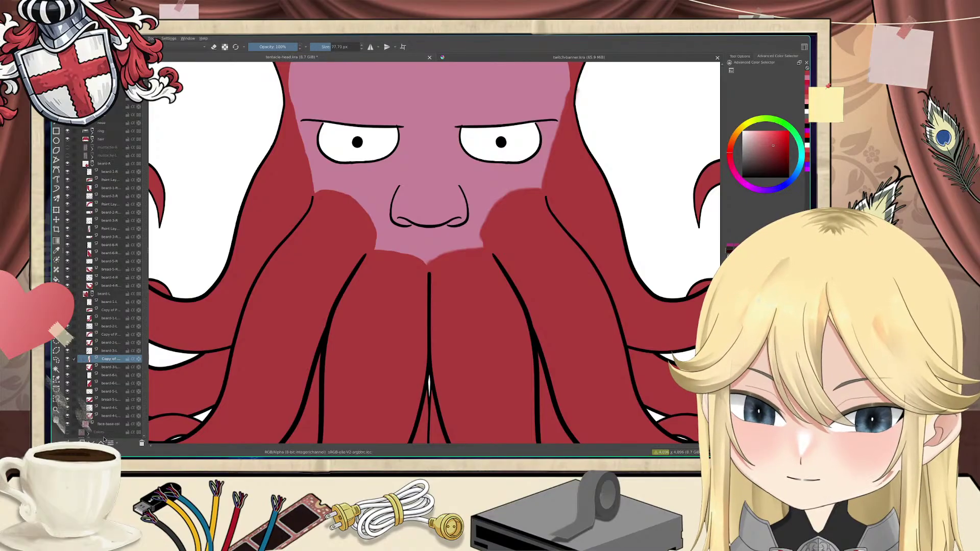
# Step: Select all three copied edge layers in the beard-L group together and mirror them horizontally
pyautogui.keyDown('ctrl'); pyautogui.click(111, 334); pyautogui.keyUp('ctrl')
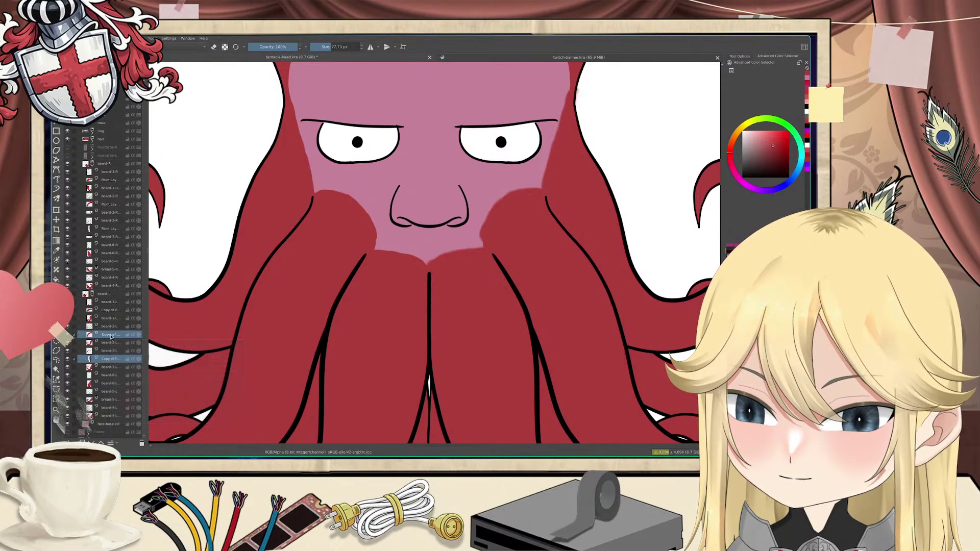
pyautogui.keyDown('ctrl'); pyautogui.click(110, 311); pyautogui.keyUp('ctrl')
pyautogui.click(110, 38)
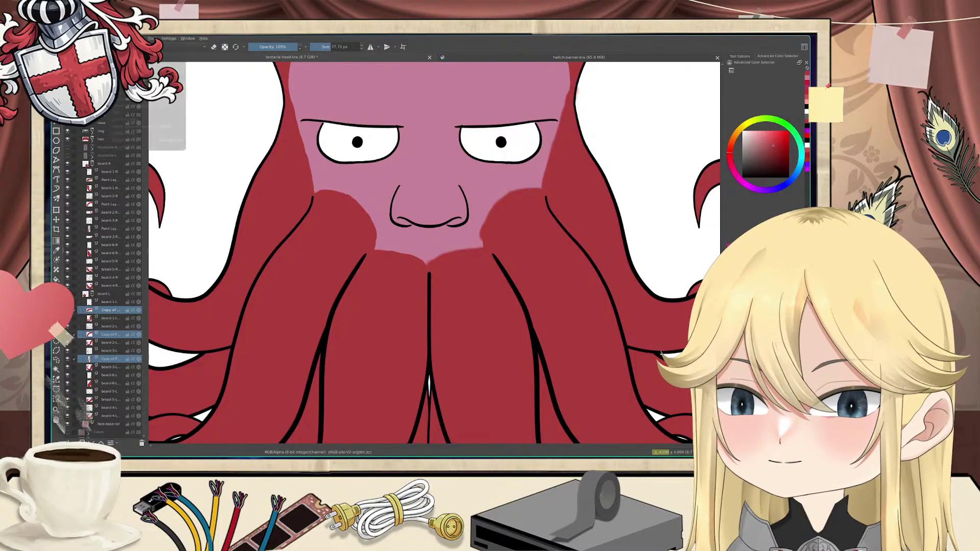
pyautogui.moveTo(150, 101)
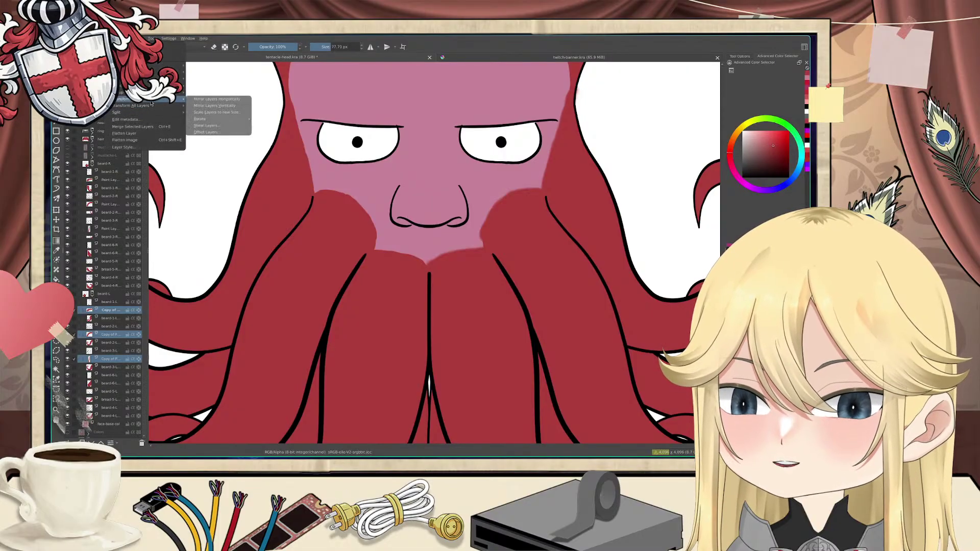
pyautogui.click(217, 100)
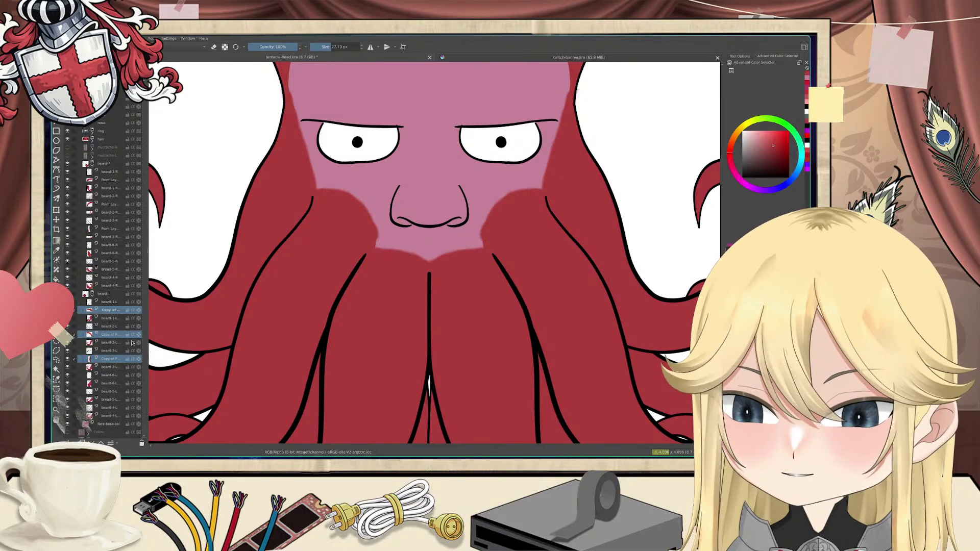
# Step: Touch up the second beard strand's inner edges below the nose on the beard-L and beard-R edge layers
pyautogui.click(109, 335)
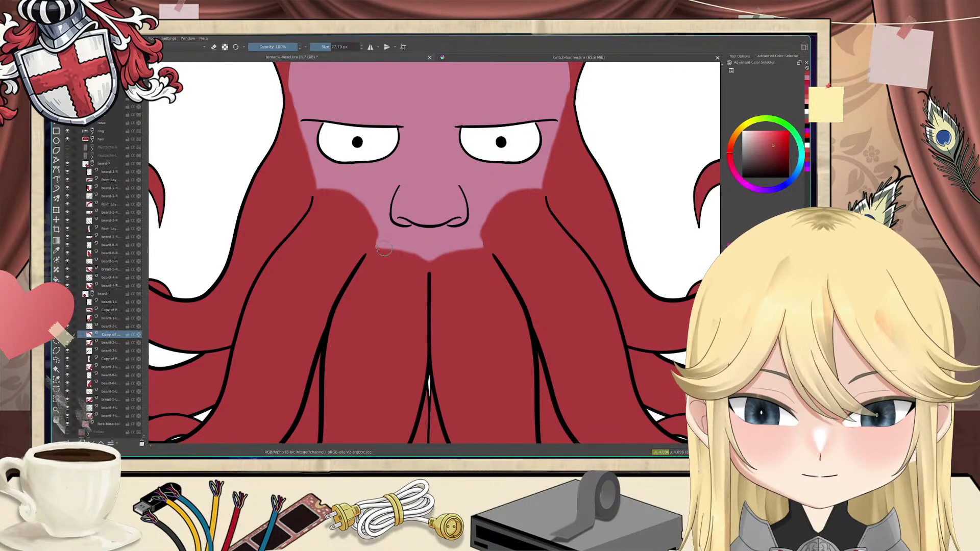
pyautogui.moveTo(373, 240); pyautogui.dragTo(371, 242)
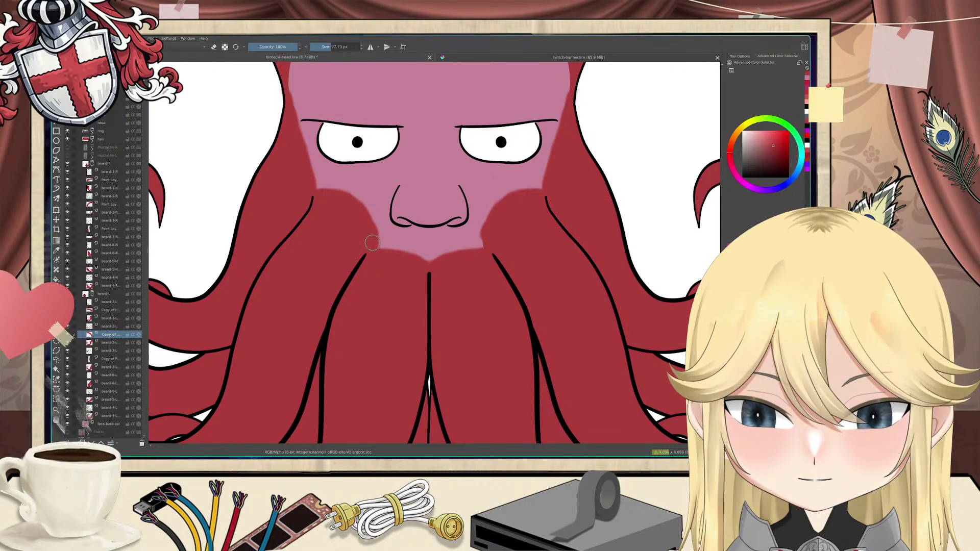
pyautogui.click(109, 205)
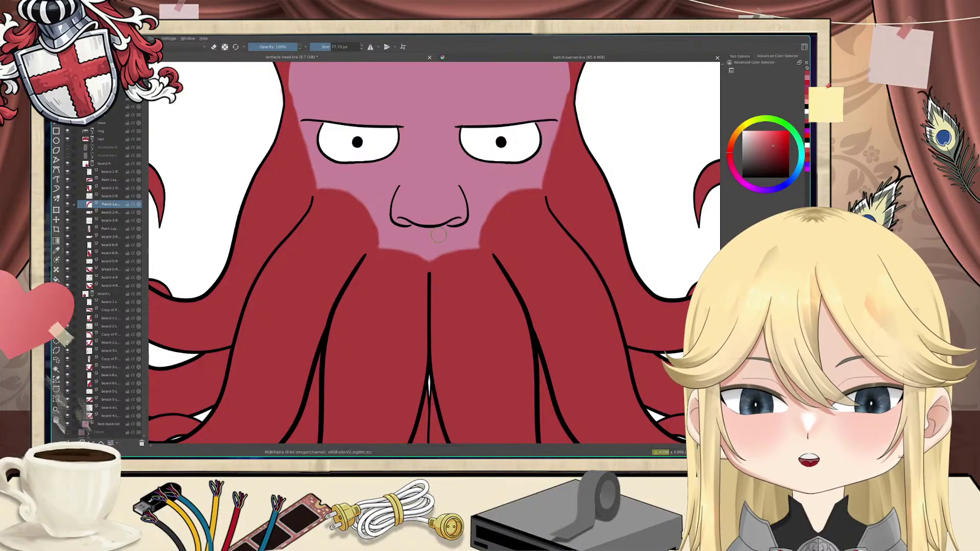
# Step: Merge each of the three edge paint layers in the beard-R group into the strand colour layer below it
pyautogui.rightClick(113, 204)
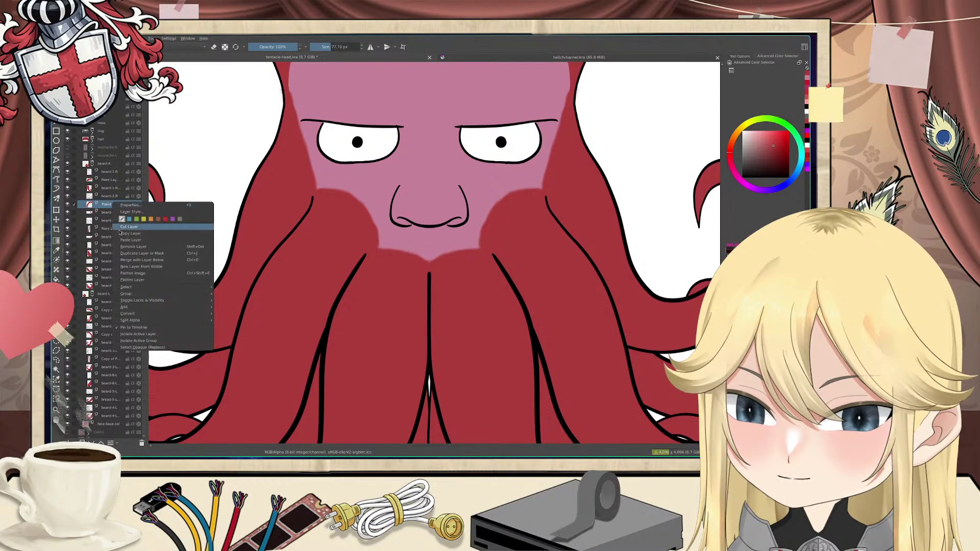
pyautogui.click(137, 261)
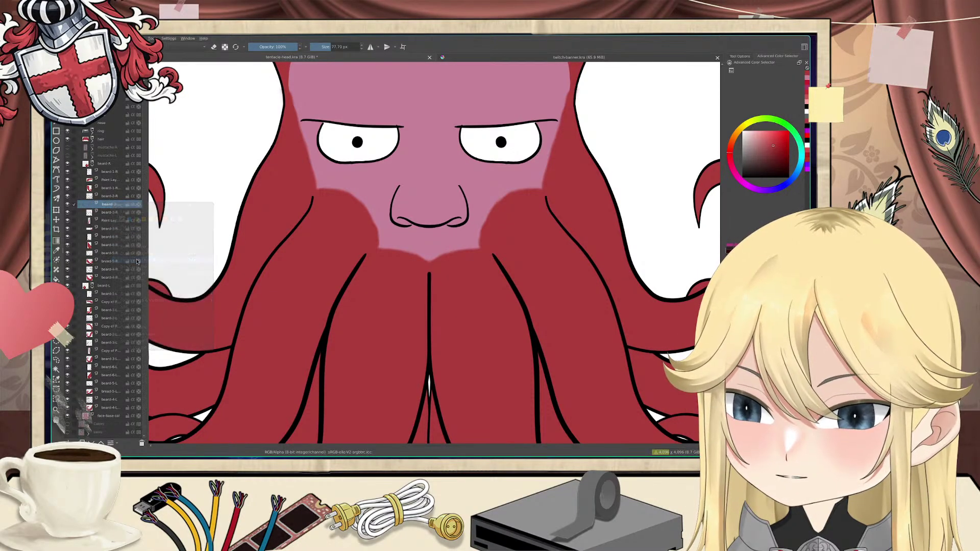
pyautogui.rightClick(110, 181)
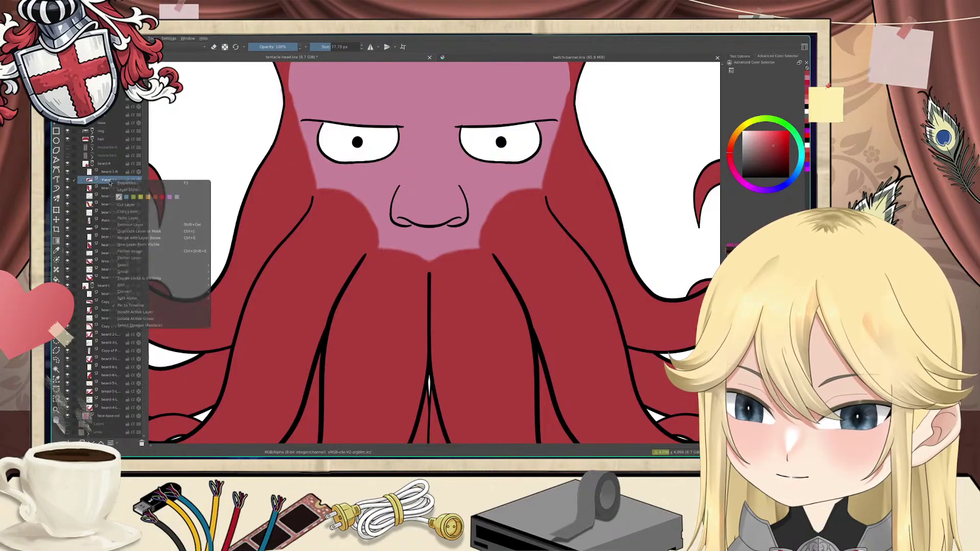
pyautogui.click(133, 238)
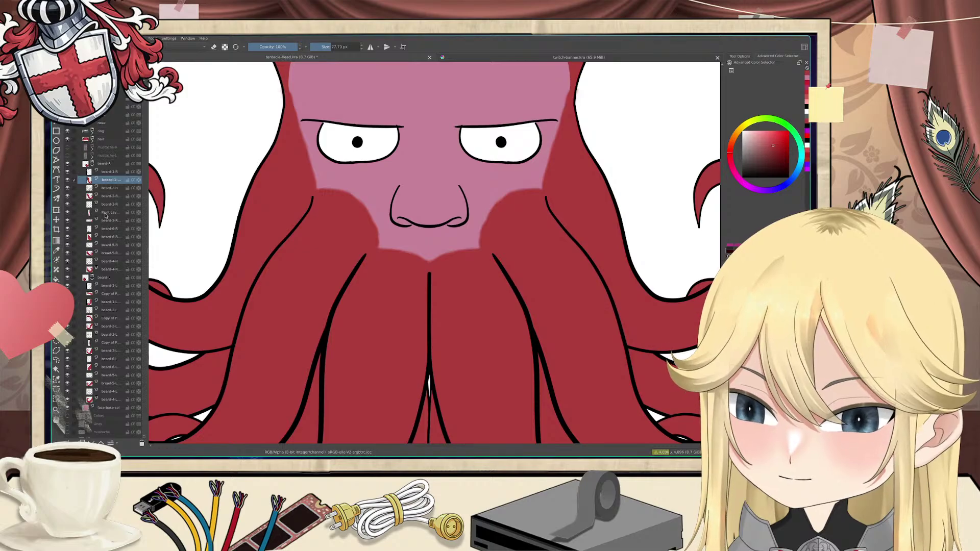
pyautogui.click(107, 212)
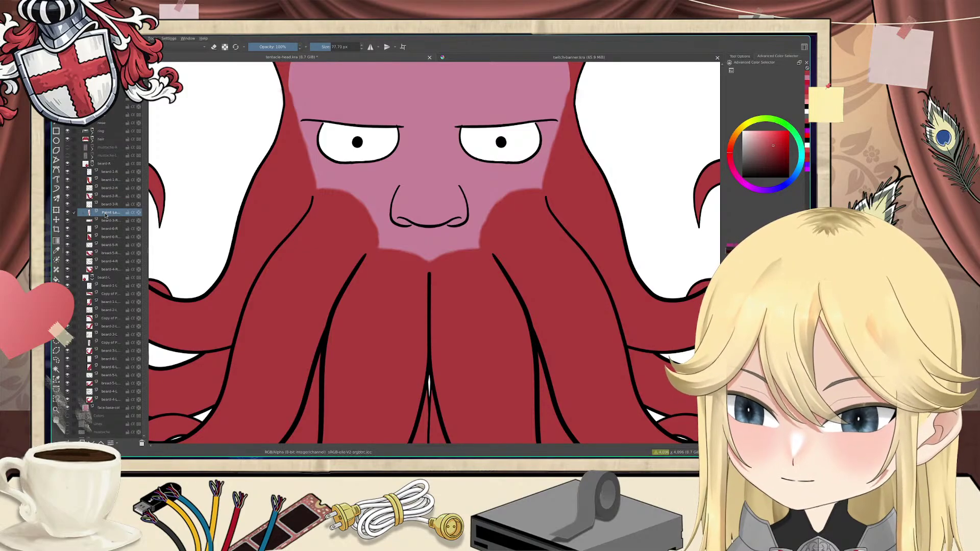
pyautogui.hotkey('ctrl', 'e')
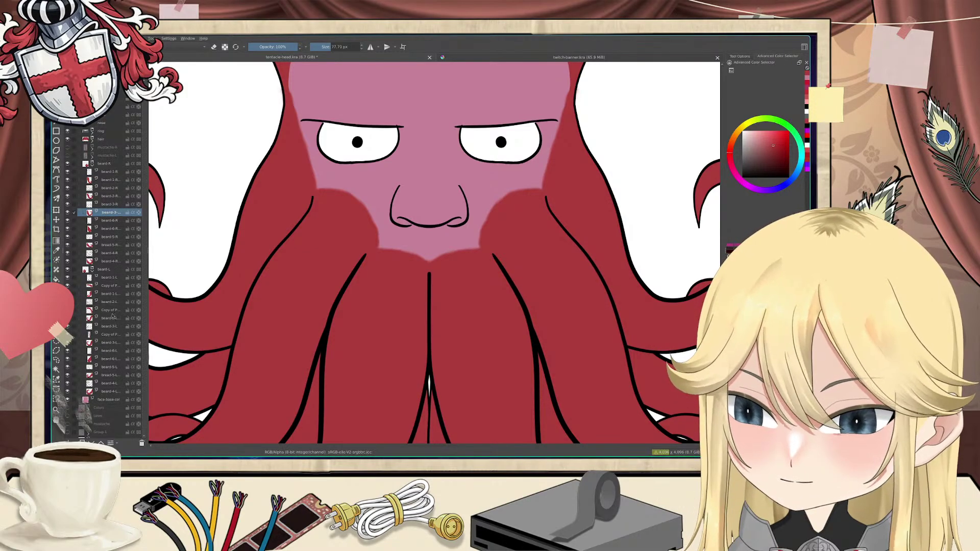
# Step: Merge each of the three mirrored edge copies in the beard-L group into the strand colour layer below it
pyautogui.click(107, 335)
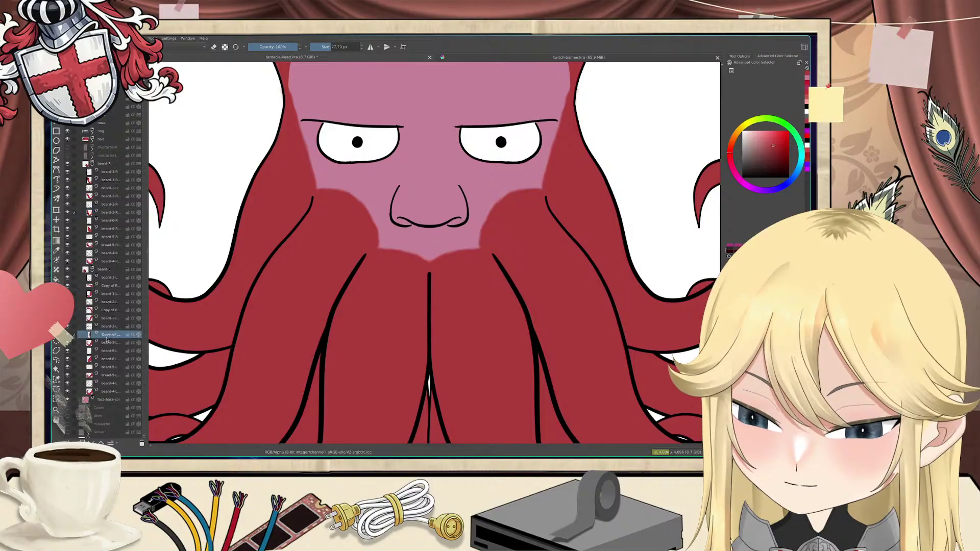
pyautogui.hotkey('ctrl', 'e')
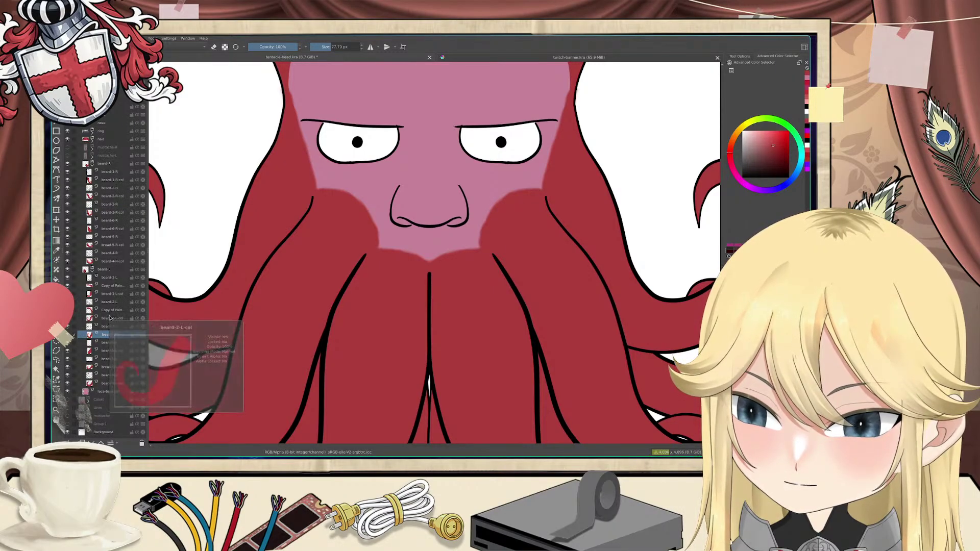
pyautogui.click(110, 312)
pyautogui.hotkey('ctrl', 'e')
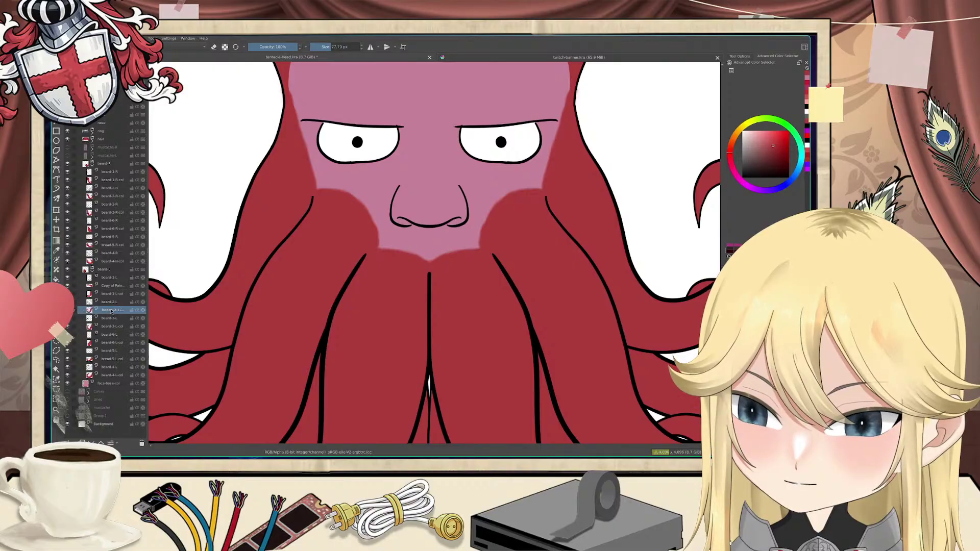
pyautogui.click(110, 288)
pyautogui.hotkey('ctrl', 'e')
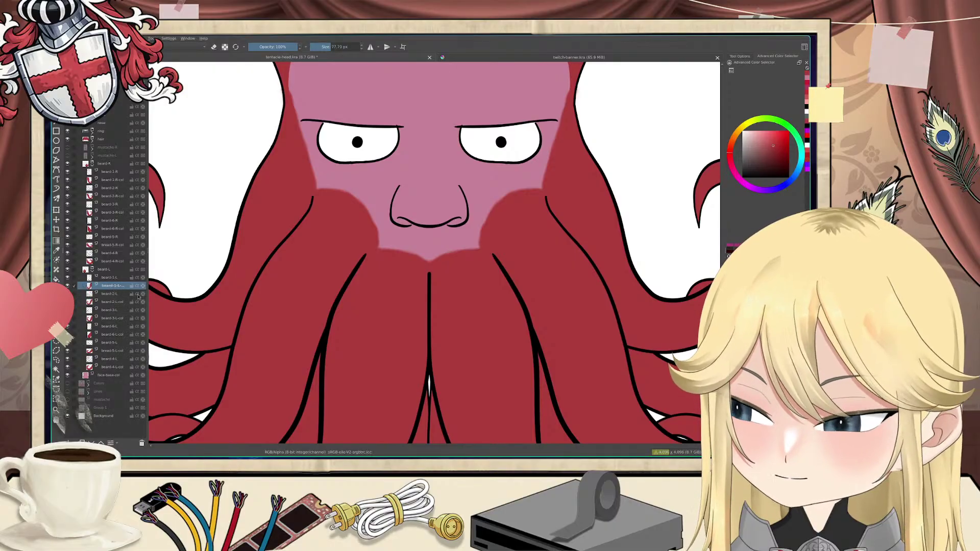
# Step: Toggle the merged beard colour layers in both beard groups off and on to check each strand's fill and edge
pyautogui.click(69, 286)
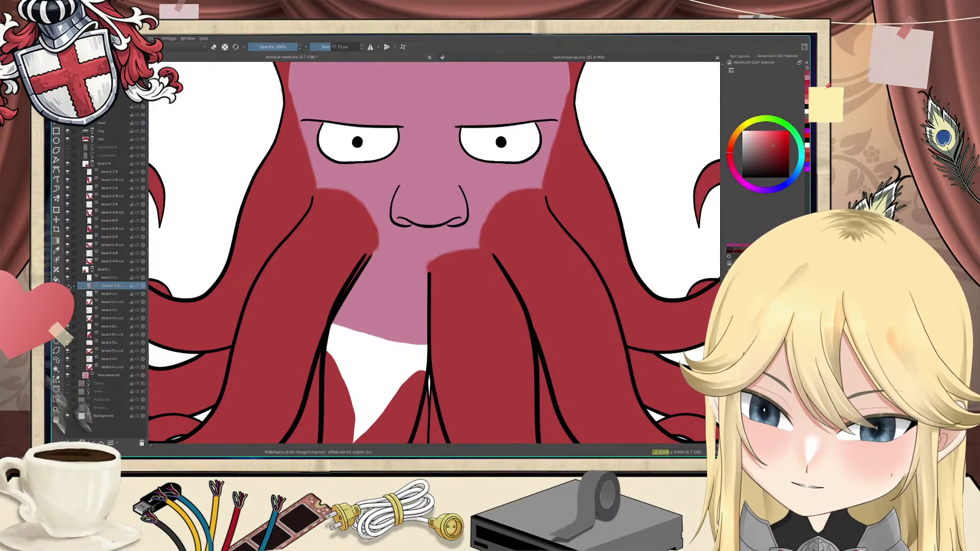
pyautogui.click(69, 286)
pyautogui.click(68, 287)
pyautogui.click(68, 286)
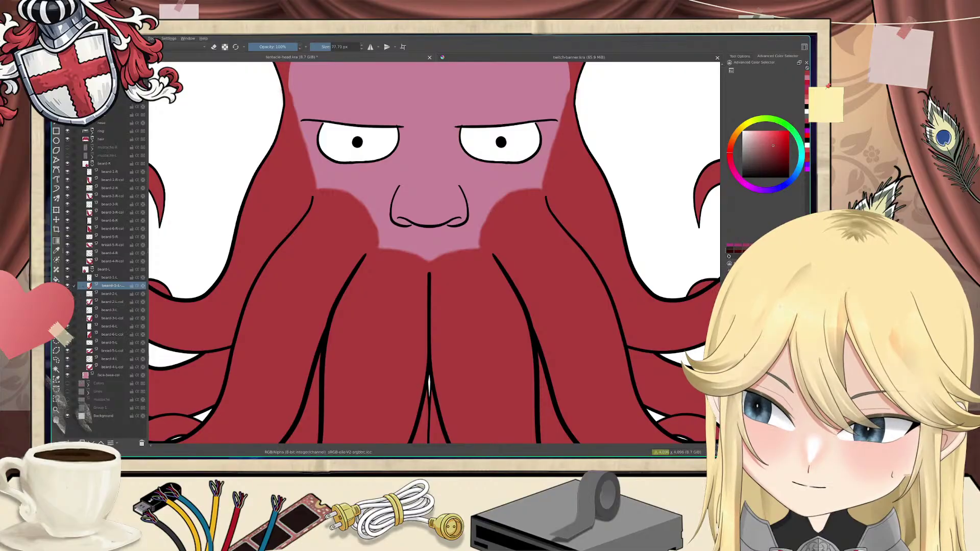
pyautogui.click(68, 286)
pyautogui.click(68, 286)
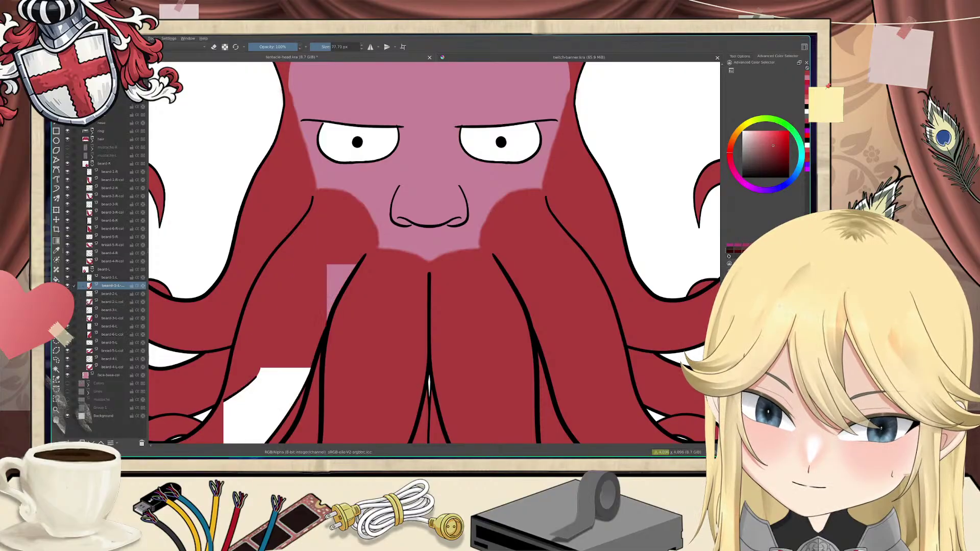
pyautogui.click(68, 319)
pyautogui.click(69, 318)
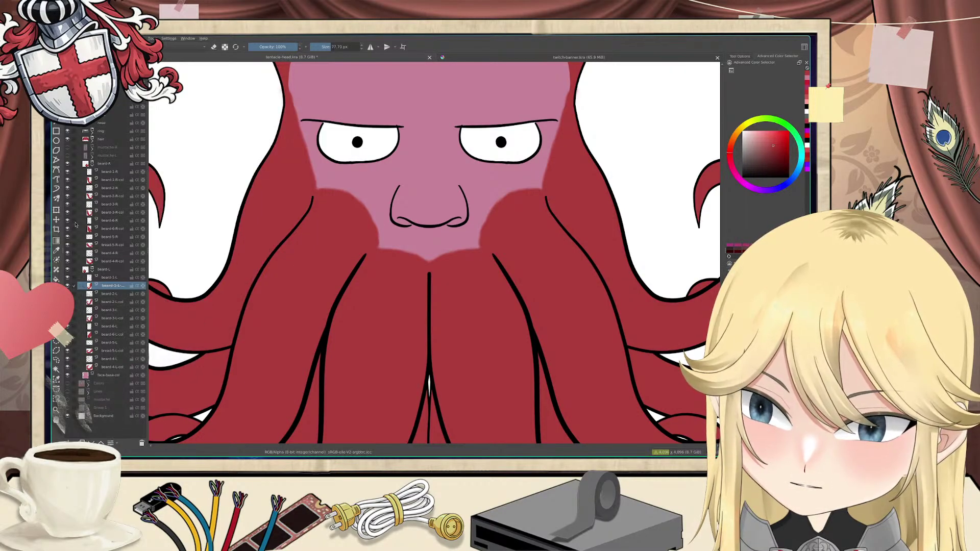
pyautogui.click(68, 180)
pyautogui.click(67, 180)
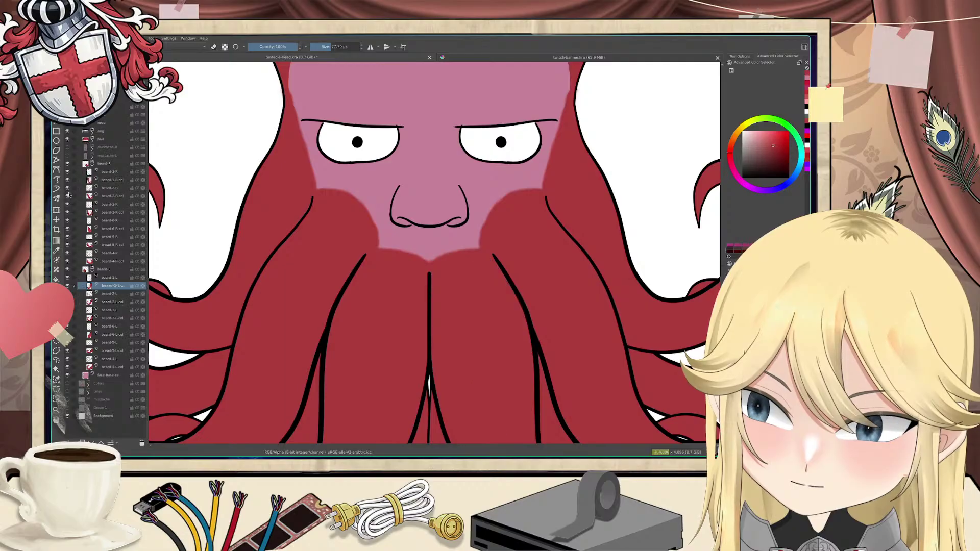
pyautogui.click(68, 197)
pyautogui.click(68, 198)
pyautogui.click(68, 213)
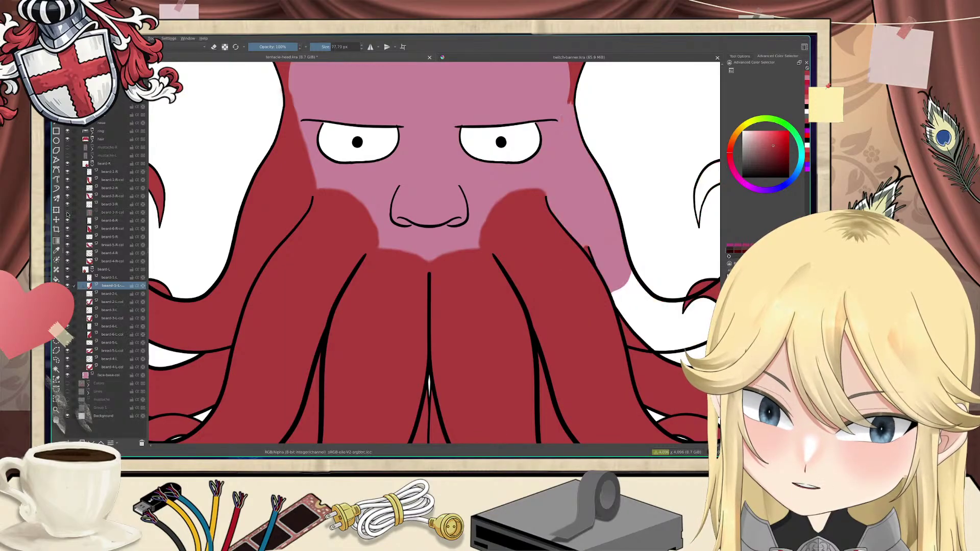
pyautogui.click(67, 212)
# Step: Collapse the beard-R group, expand the hair group and select hair-1-col, discarding the empty paint layer added above it
pyautogui.moveTo(442, 128)
pyautogui.mouseDown()
pyautogui.moveTo(431, 172)
pyautogui.moveTo(435, 265)
pyautogui.mouseUp()
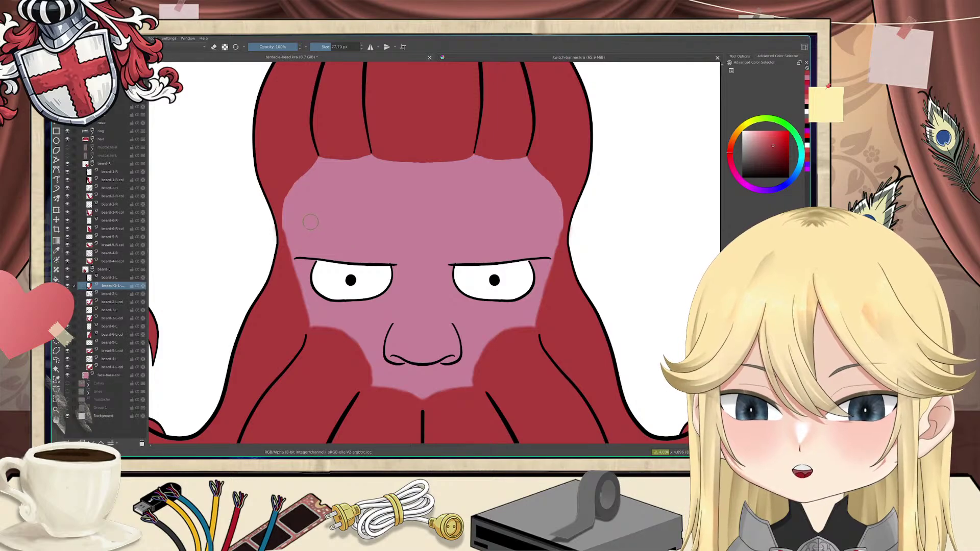
pyautogui.click(93, 164)
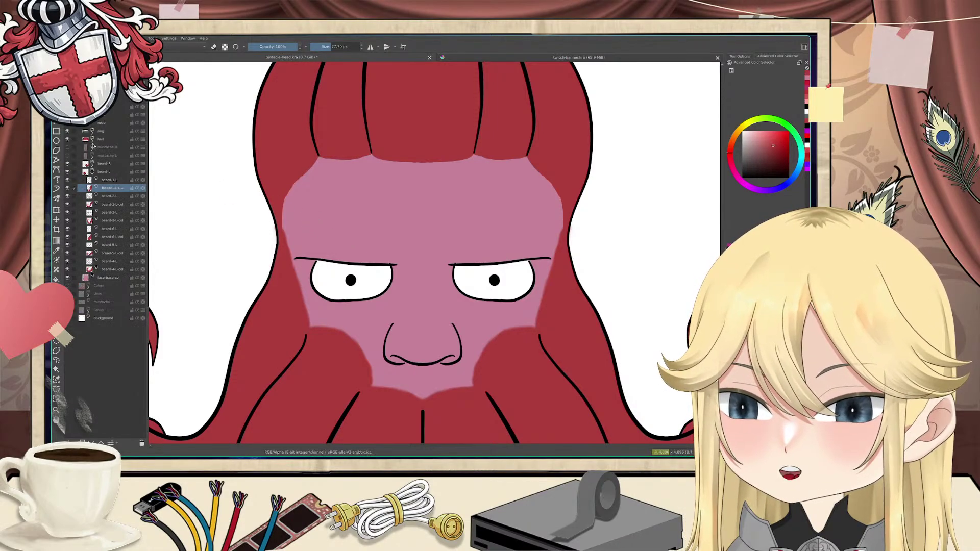
pyautogui.click(92, 141)
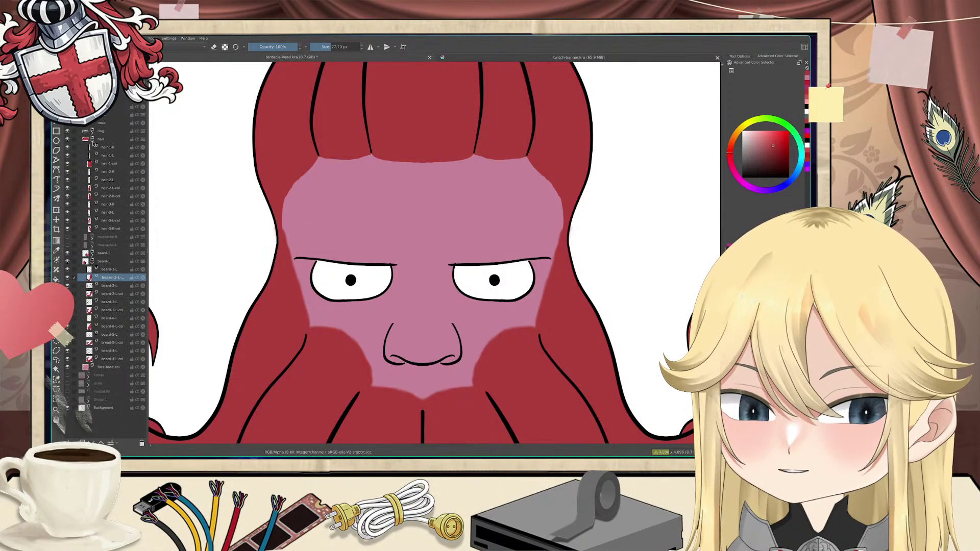
pyautogui.click(110, 164)
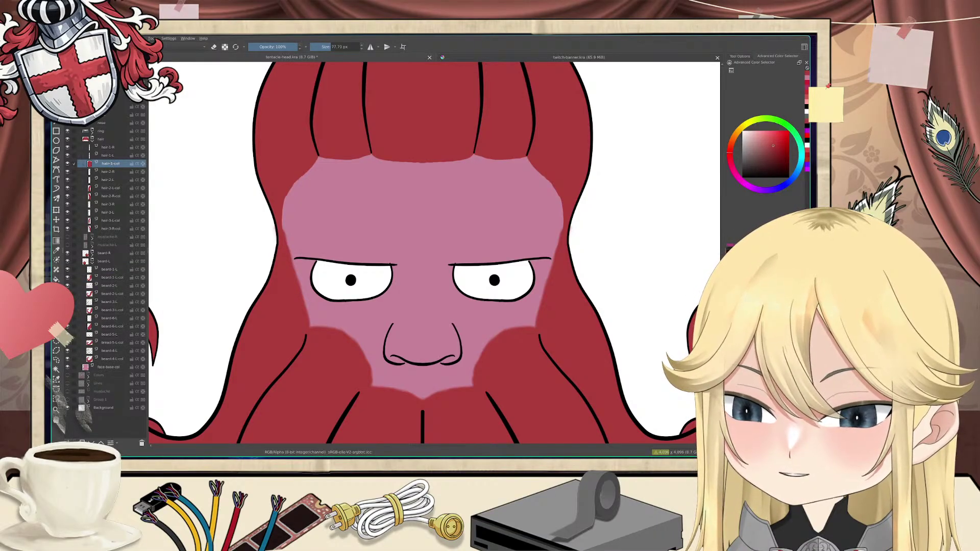
pyautogui.press('Insert')
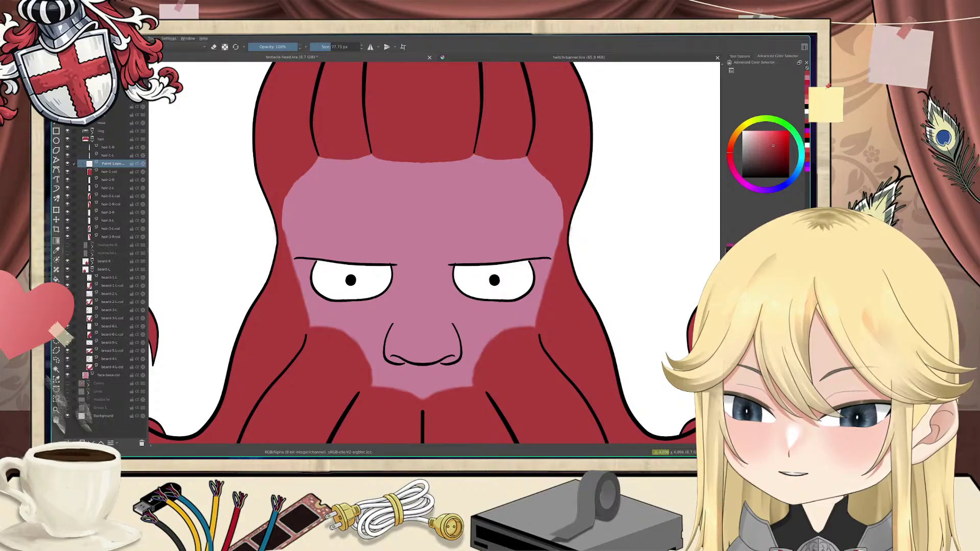
pyautogui.click(142, 444)
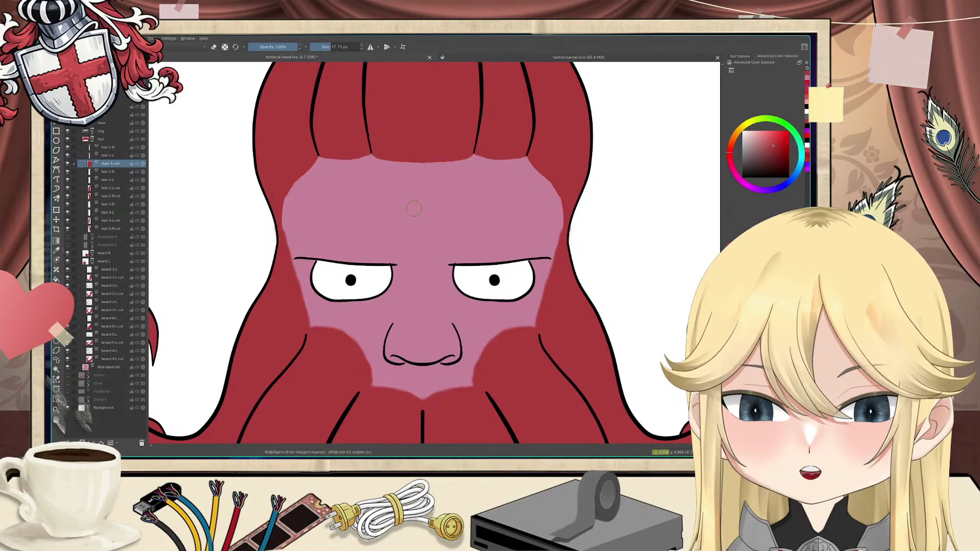
# Step: Turn on horizontal mirror painting and paint the lower edge of the central hair strand across the forehead on hair-1-col
pyautogui.click(370, 47)
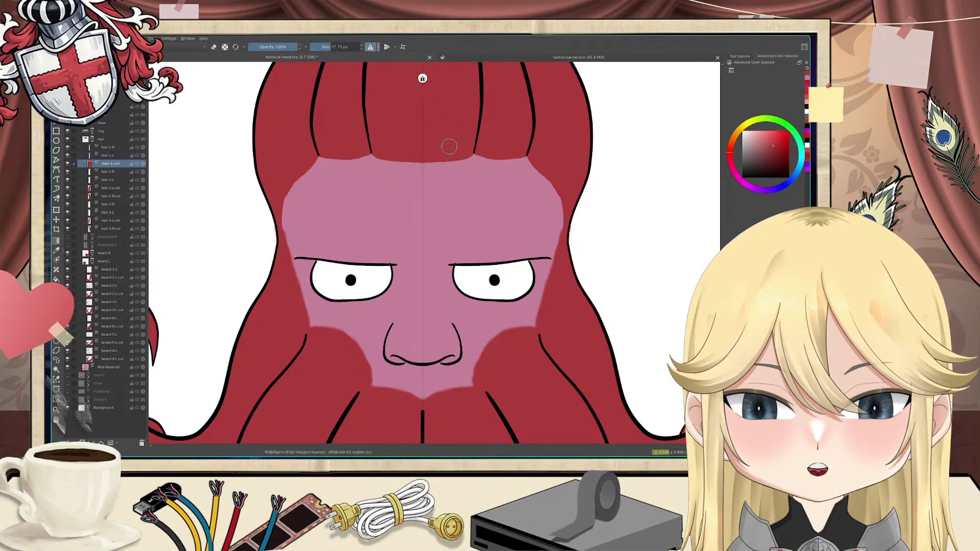
pyautogui.moveTo(467, 152); pyautogui.dragTo(442, 177)
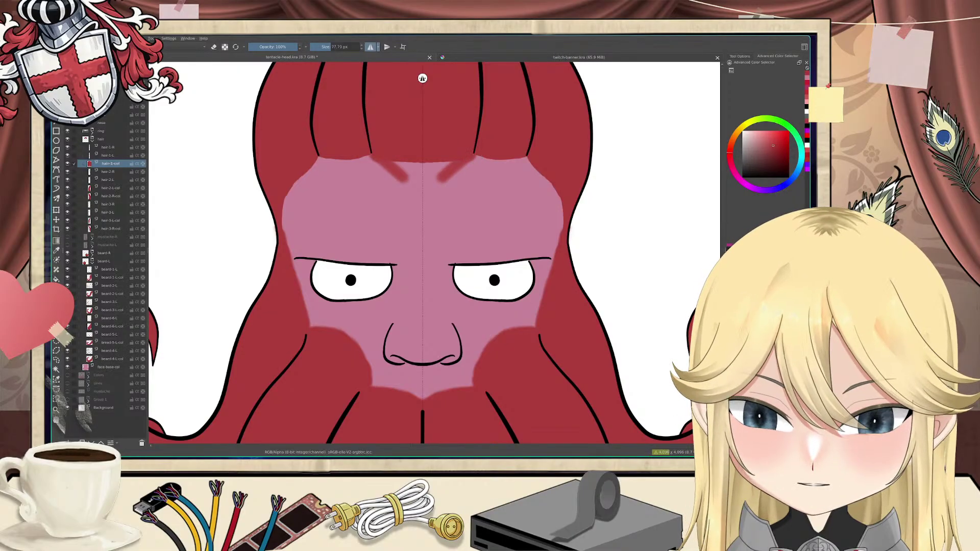
pyautogui.hotkey('ctrl', 'z')
pyautogui.moveTo(469, 153); pyautogui.dragTo(426, 160)
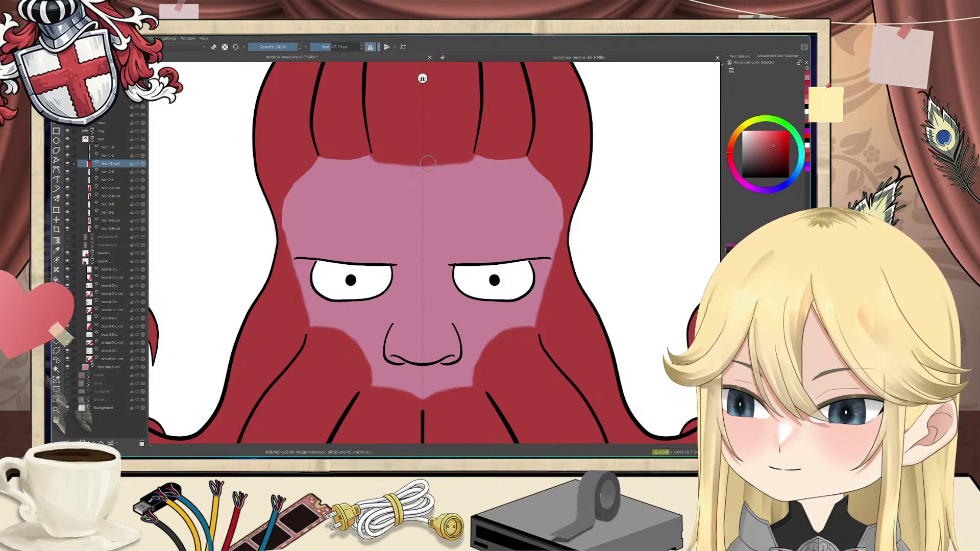
# Step: Add a paint layer above hair-2-L-col, turn off horizontal mirror painting and paint that strand's lower edge red at the forehead
pyautogui.click(112, 188)
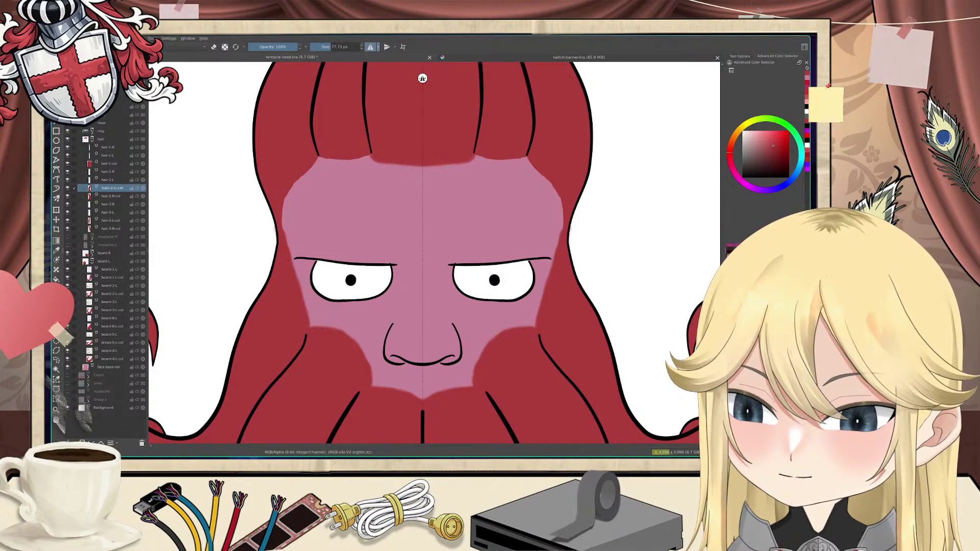
pyautogui.press('Insert')
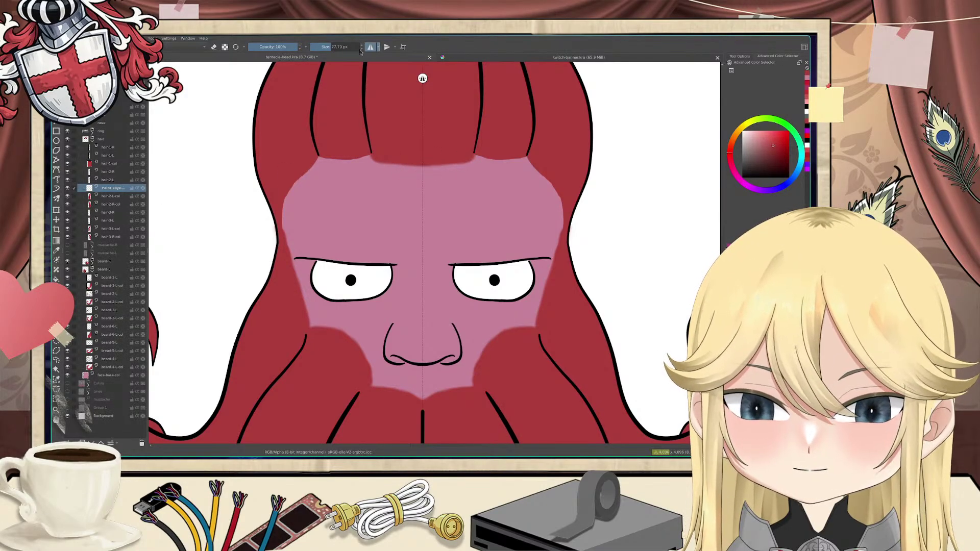
pyautogui.click(369, 47)
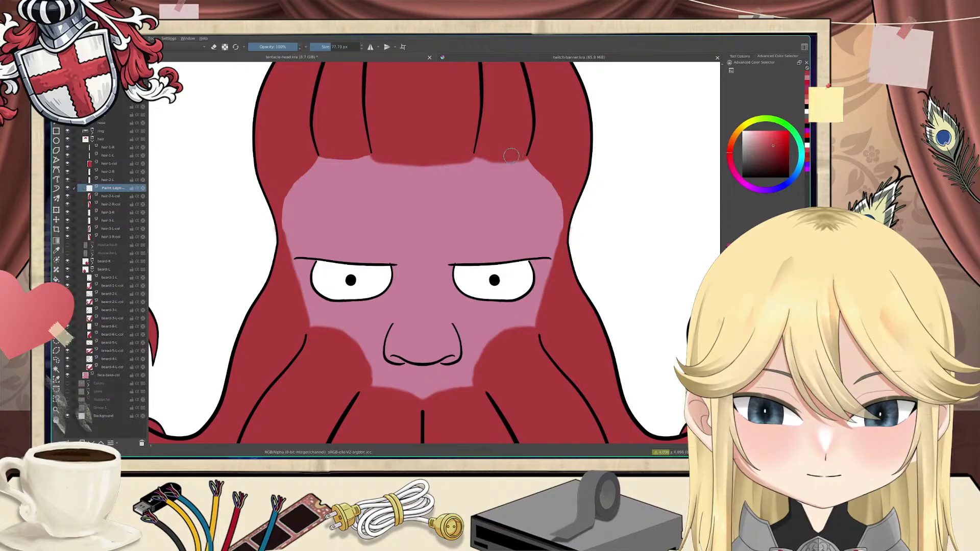
pyautogui.moveTo(519, 154)
pyautogui.mouseDown()
pyautogui.moveTo(478, 150)
pyautogui.moveTo(514, 156)
pyautogui.mouseUp()
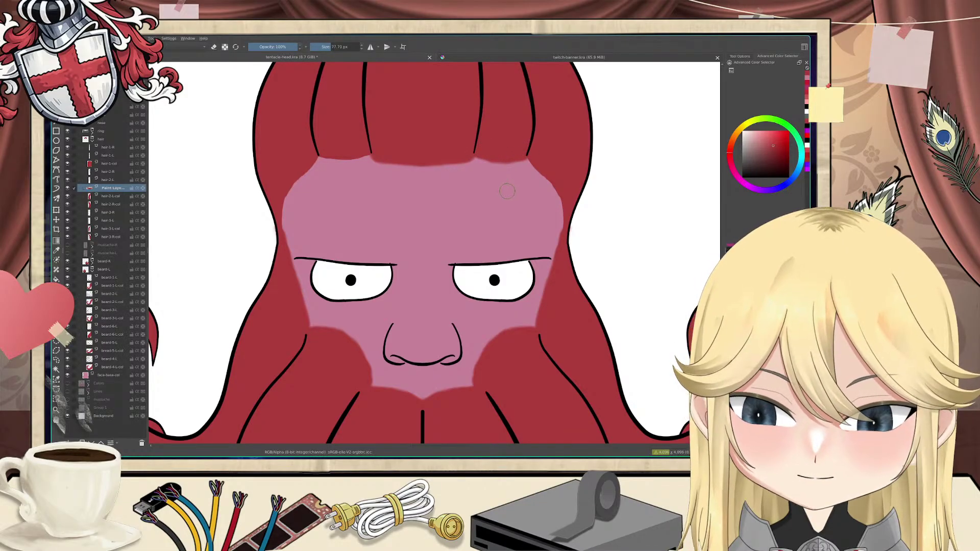
pyautogui.press('e')
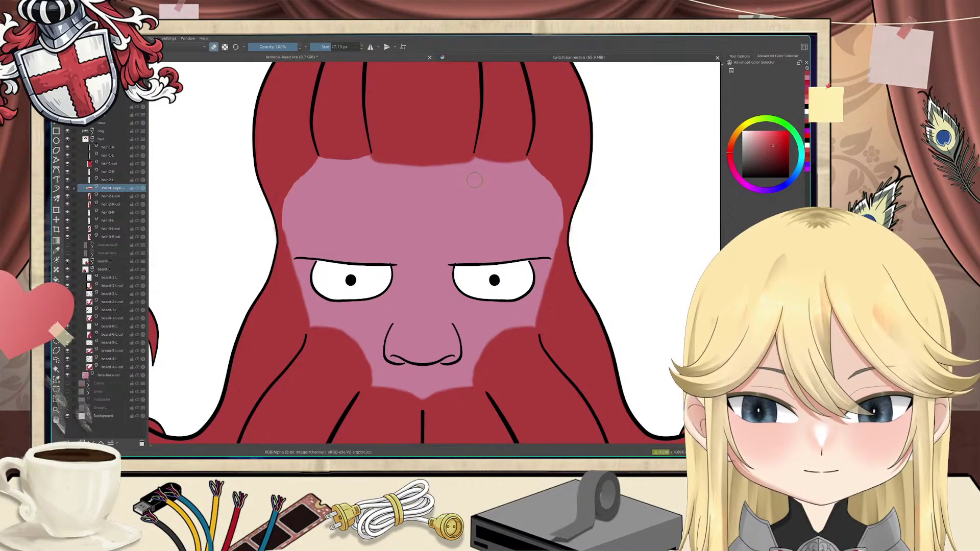
pyautogui.press('e')
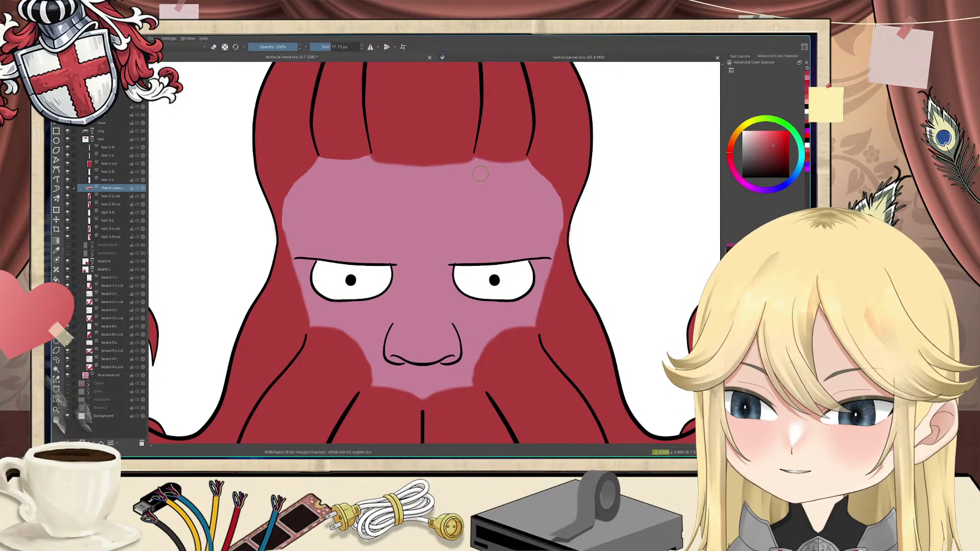
# Step: Duplicate the painted edge layer and move the copy below hair-2-L-col, directly above hair-2-R-col
pyautogui.click(83, 443)
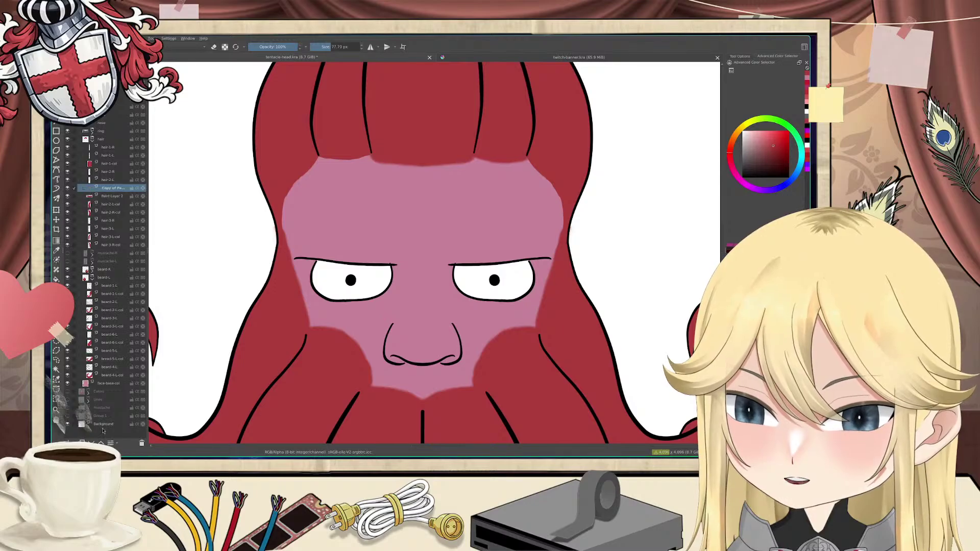
pyautogui.click(91, 443)
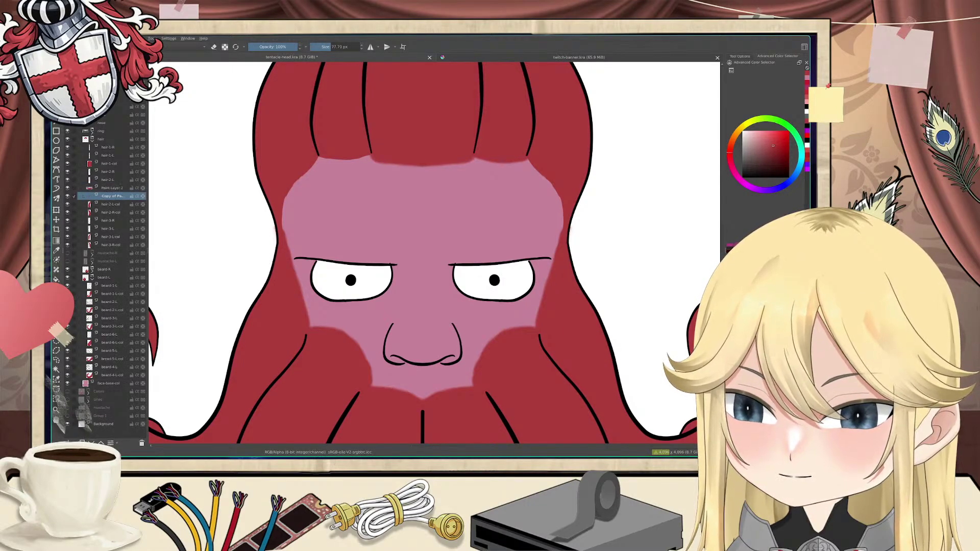
pyautogui.click(91, 443)
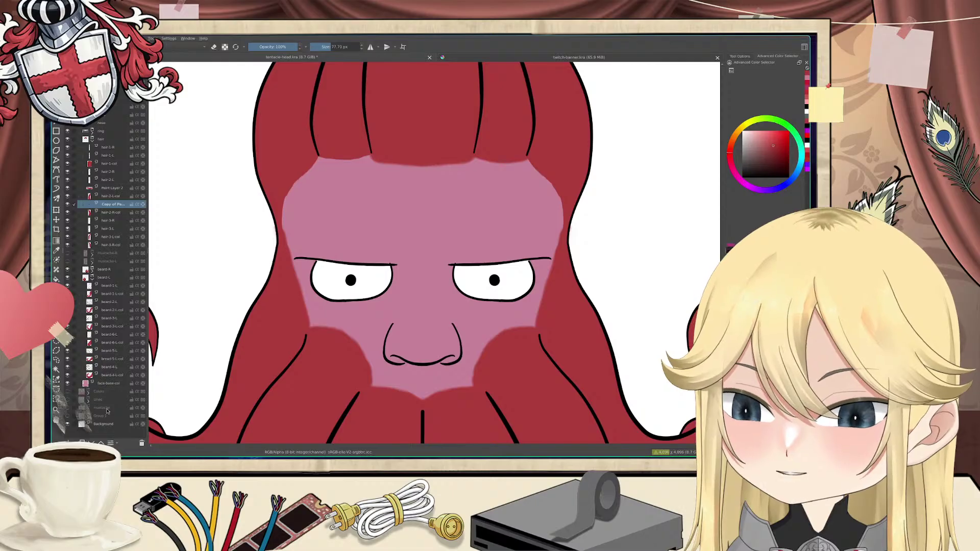
# Step: Mirror the temporary paint layer above the second left hair colour layer horizontally
pyautogui.click(113, 188)
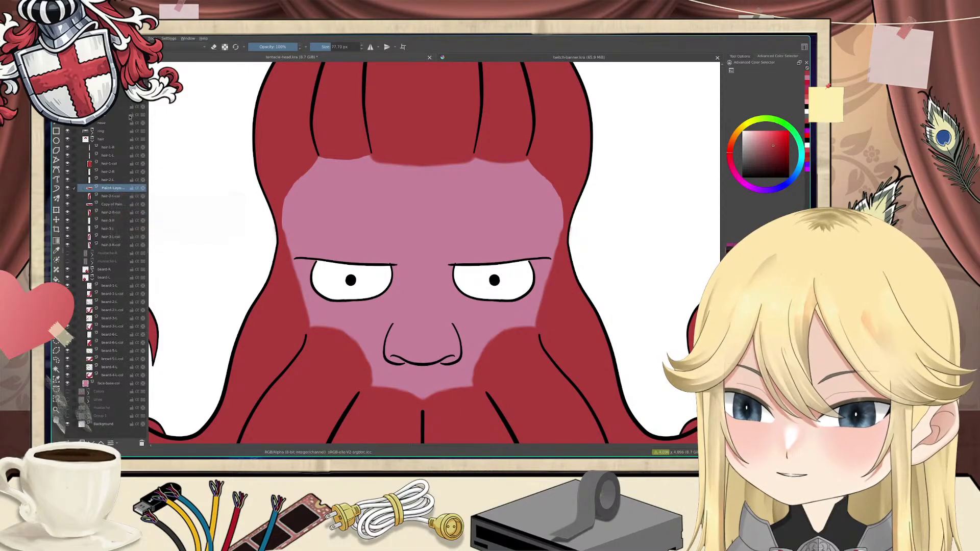
pyautogui.click(113, 39)
pyautogui.moveTo(127, 99)
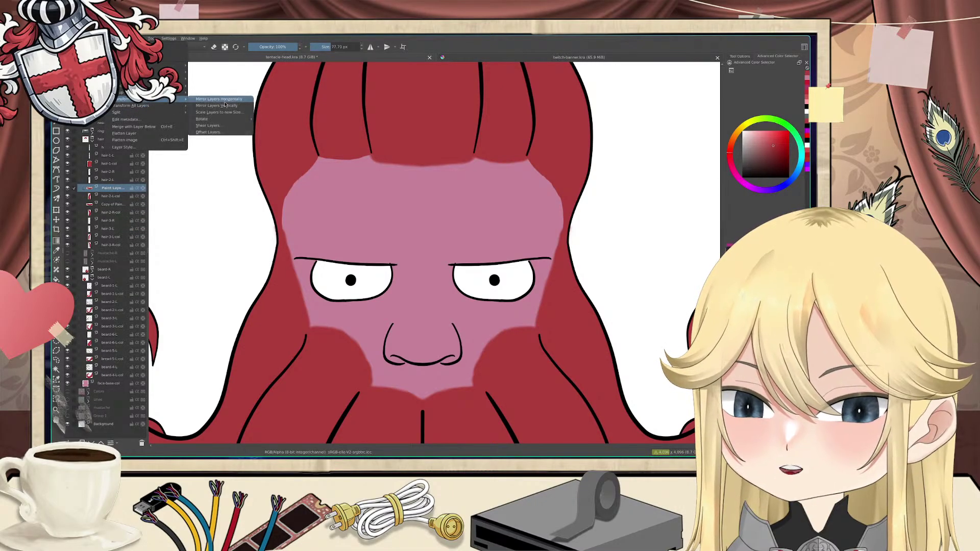
pyautogui.click(219, 99)
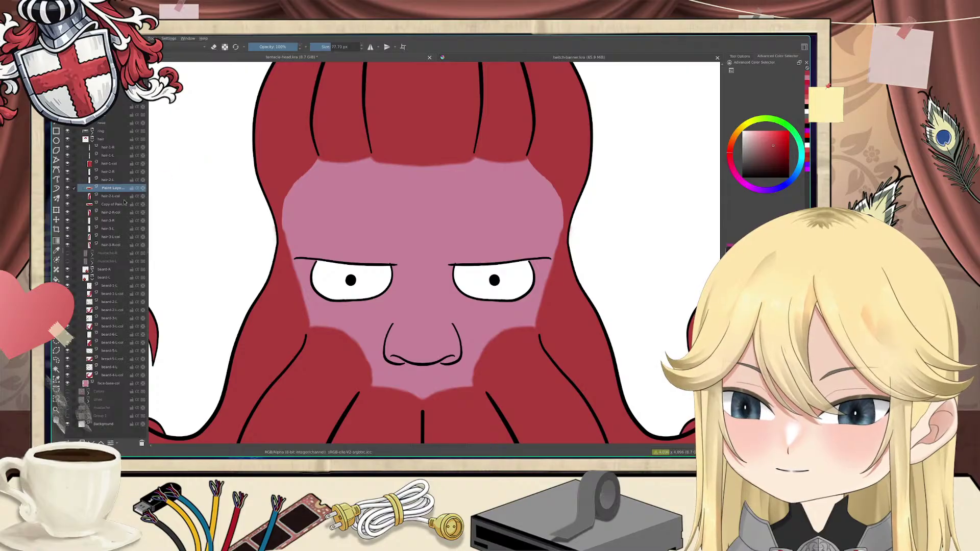
# Step: Merge the two temporary paint layers into the second left and right hair colour layers and check both by toggling their visibility
pyautogui.hotkey('ctrl', 'e')
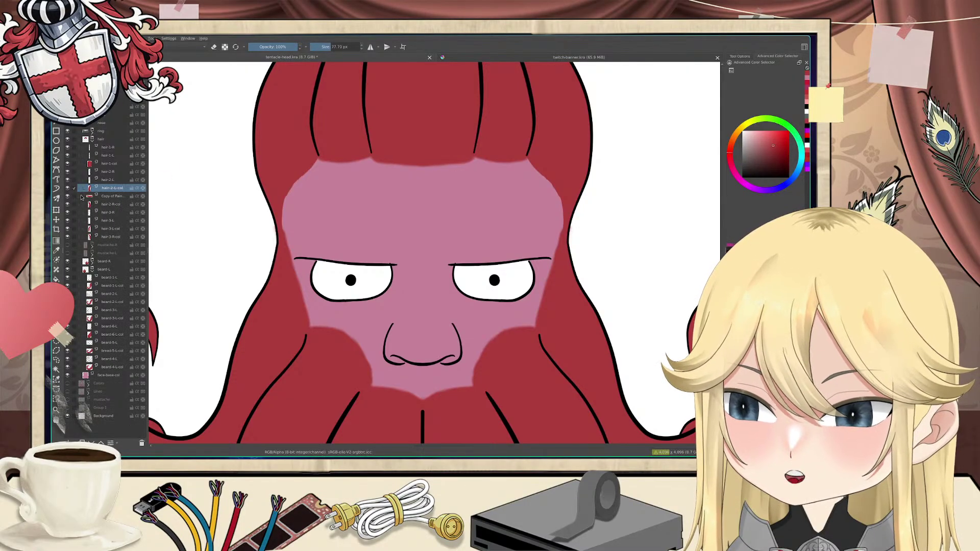
pyautogui.click(105, 198)
pyautogui.hotkey('ctrl', 'e')
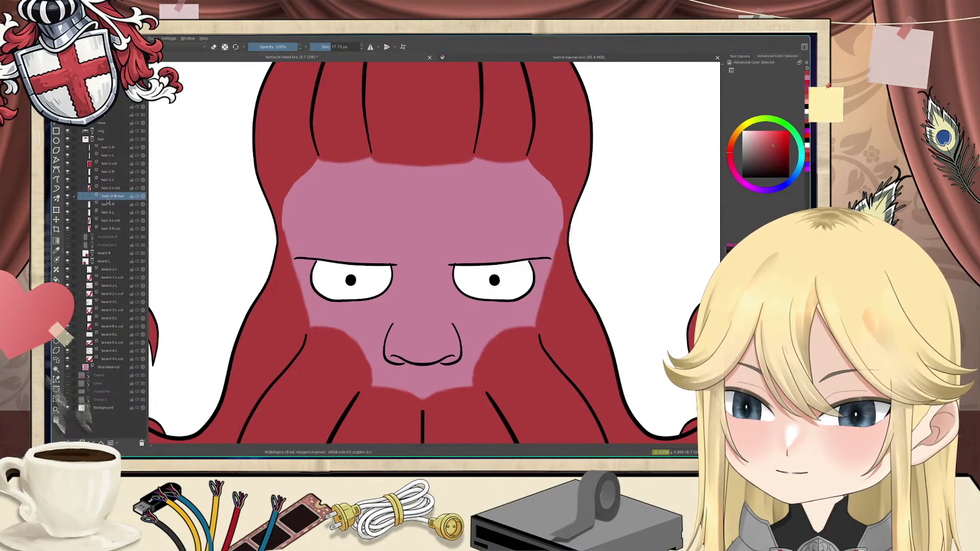
pyautogui.click(68, 189)
pyautogui.click(68, 189)
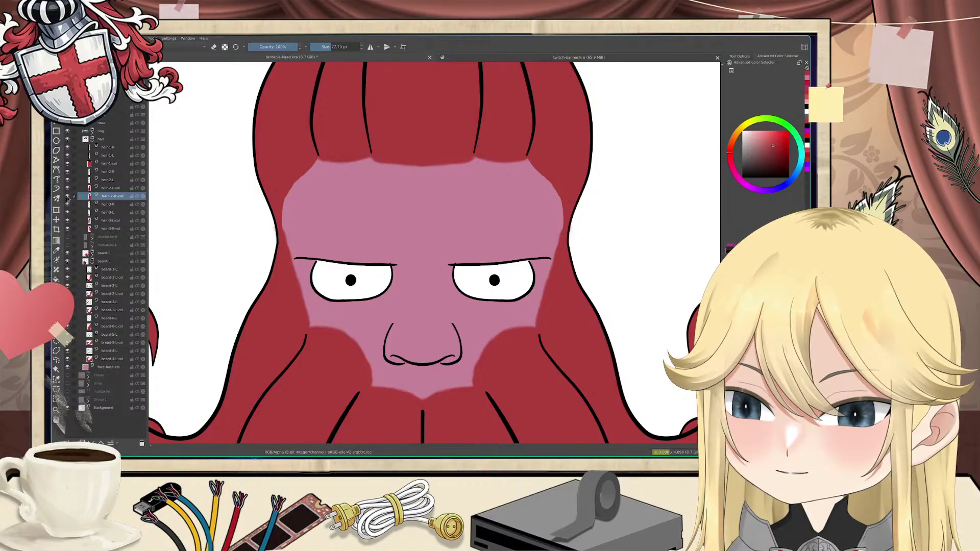
pyautogui.click(67, 197)
pyautogui.click(67, 197)
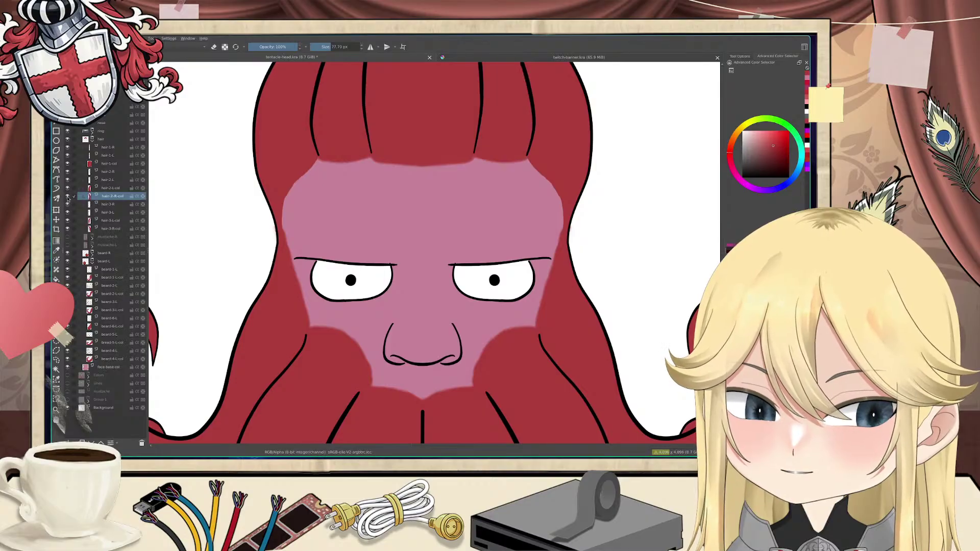
# Step: Paint a red patch along the left temple's hairline on a new layer above the third left hair colour, erasing overspill outside the outline
pyautogui.click(116, 221)
pyautogui.press('Insert')
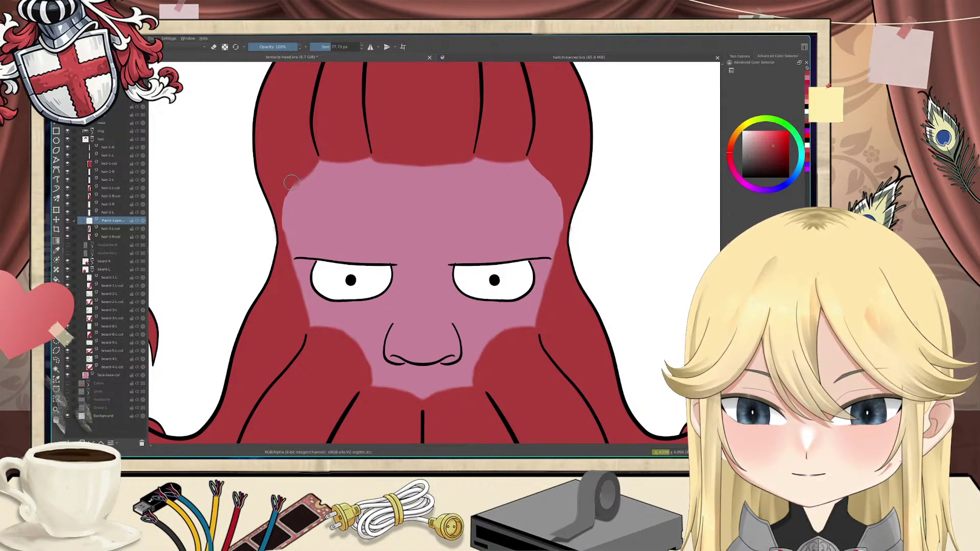
pyautogui.moveTo(287, 188)
pyautogui.mouseDown()
pyautogui.moveTo(276, 222)
pyautogui.moveTo(289, 188)
pyautogui.mouseUp()
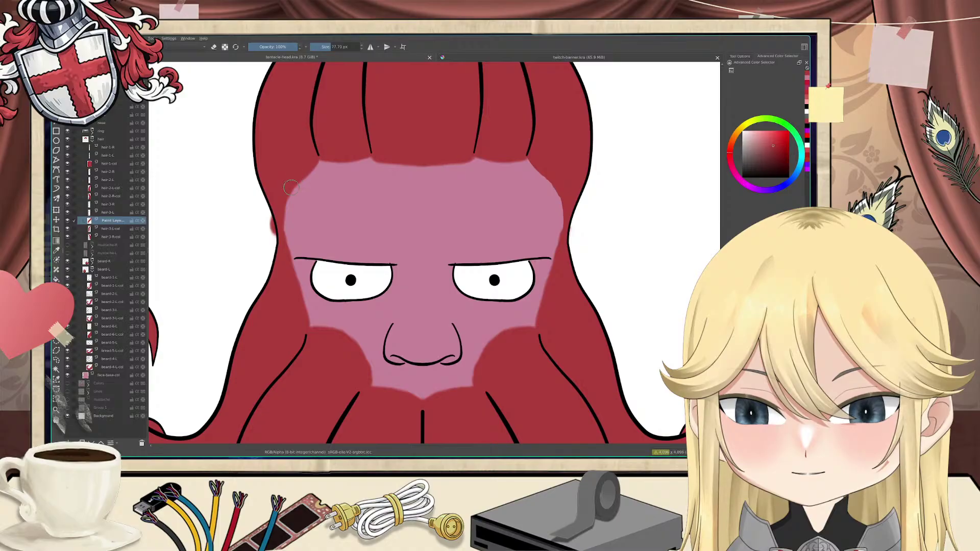
pyautogui.press('e')
pyautogui.moveTo(265, 230)
pyautogui.mouseDown()
pyautogui.moveTo(268, 222)
pyautogui.moveTo(268, 268)
pyautogui.mouseUp()
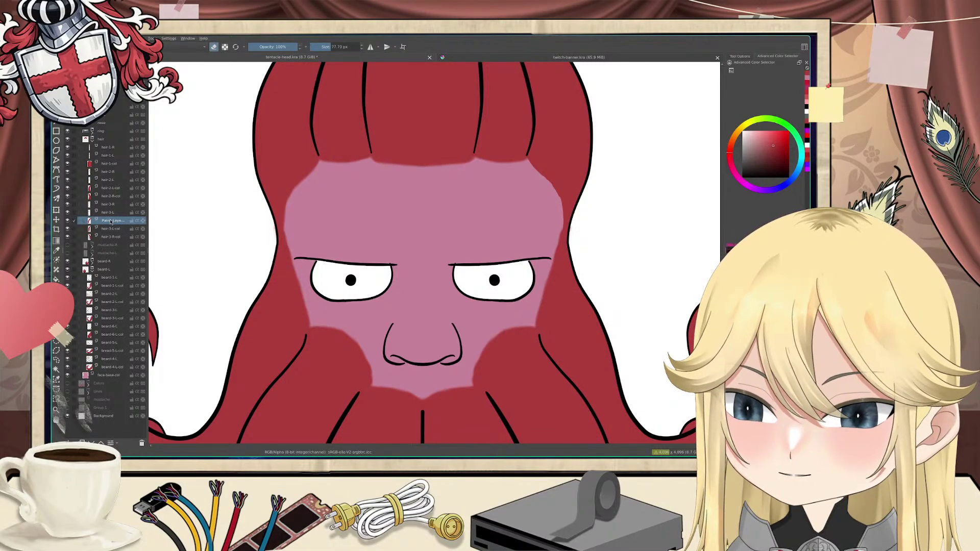
# Step: Duplicate the temple patch layer, mirror the copy horizontally and merge it into the third right hair colour layer
pyautogui.click(83, 443)
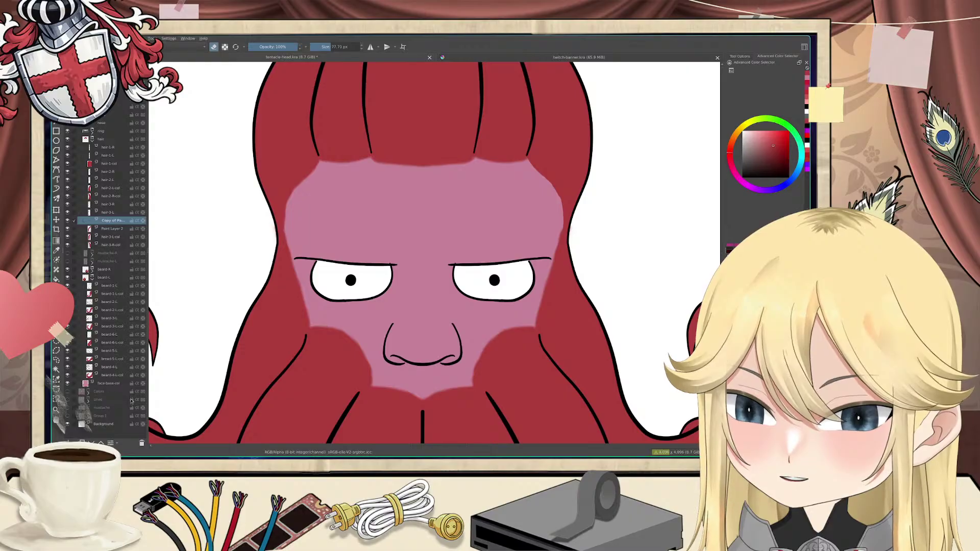
pyautogui.click(92, 443)
pyautogui.click(91, 443)
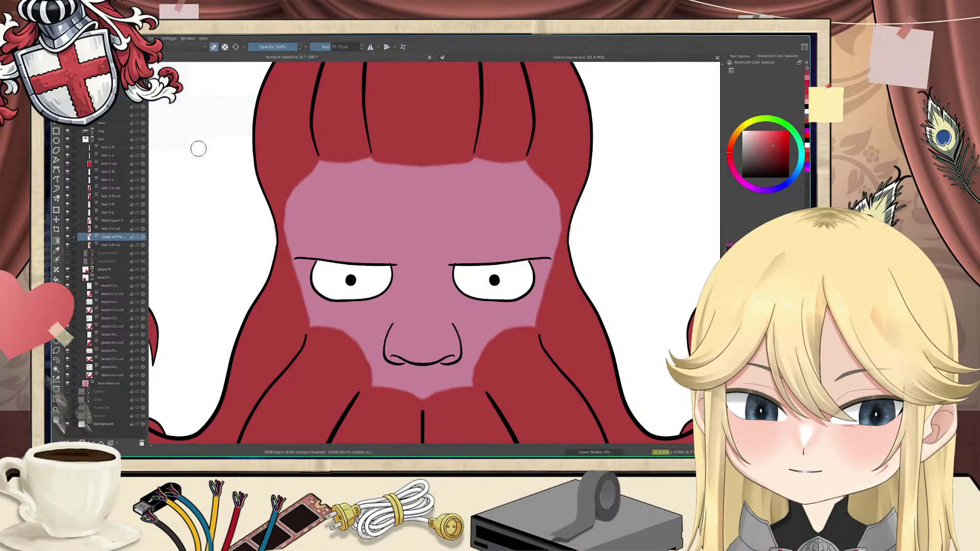
pyautogui.hotkey('ctrl', 'e')
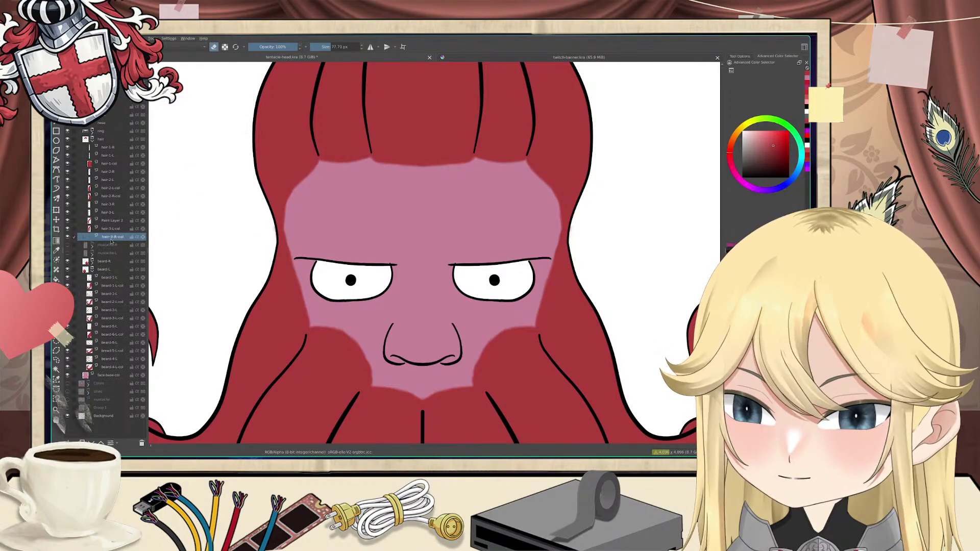
# Step: Merge the original temple patch into the third left hair colour layer and check both third hair colour layers by toggling their visibility
pyautogui.click(110, 224)
pyautogui.hotkey('ctrl', 'e')
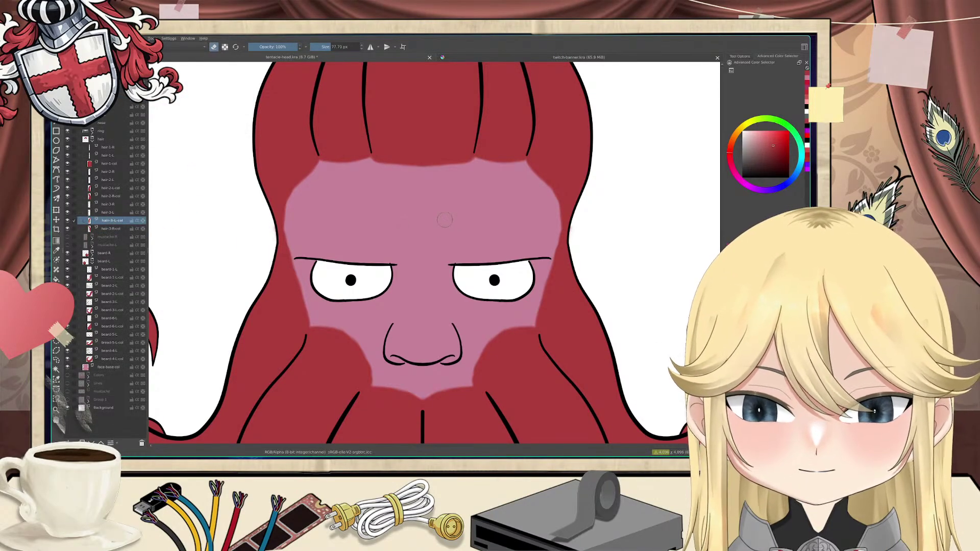
pyautogui.click(67, 221)
pyautogui.click(67, 221)
pyautogui.click(67, 228)
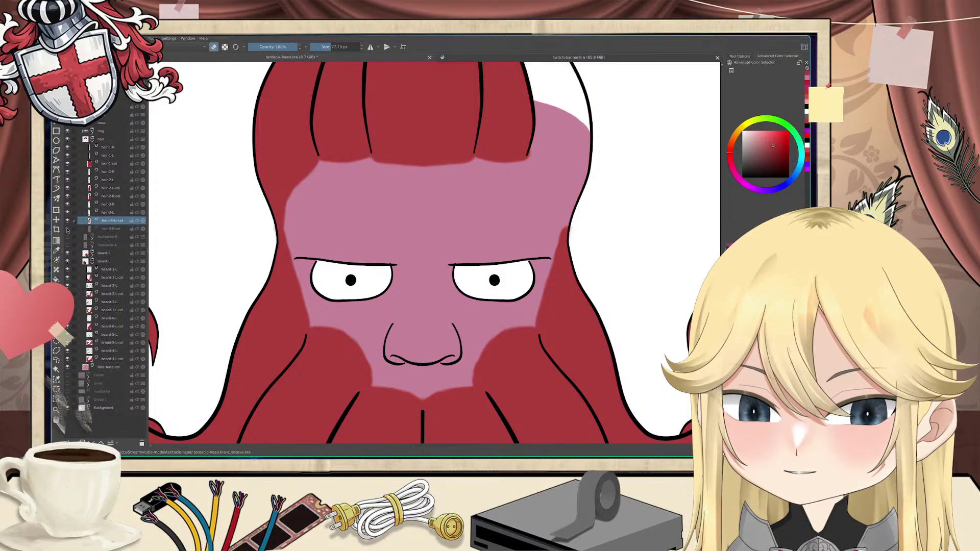
pyautogui.click(68, 228)
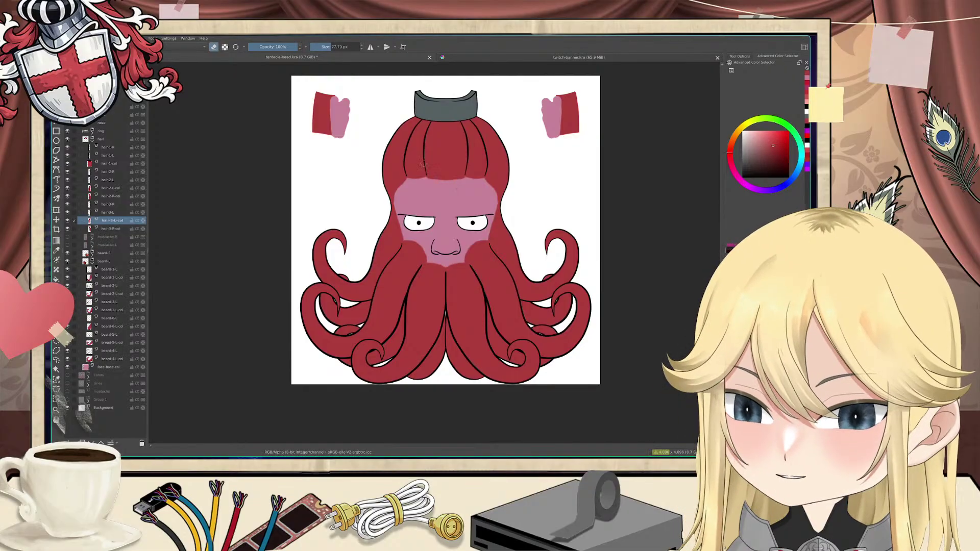
# Step: Show the left and right moustache groups again and collapse the hair and left beard groups
pyautogui.click(67, 245)
pyautogui.click(68, 236)
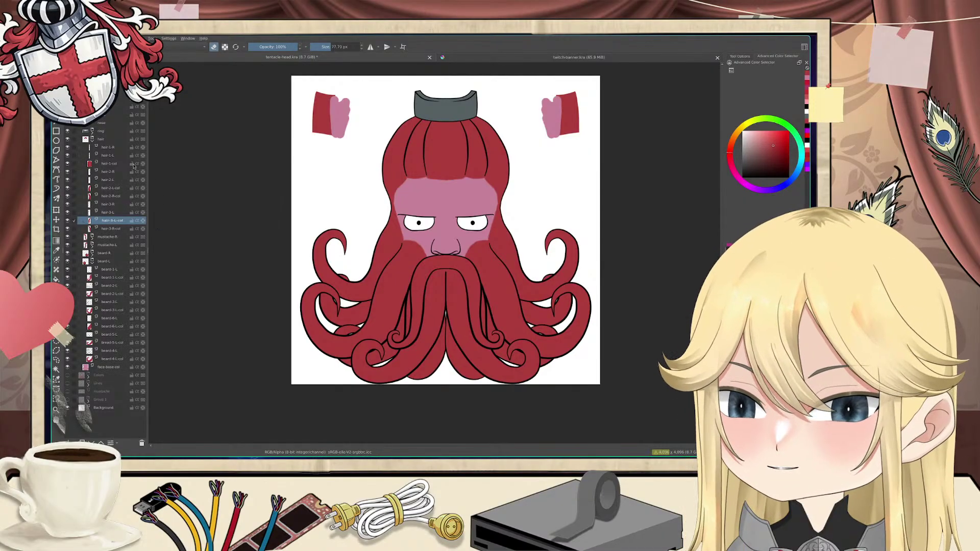
pyautogui.click(92, 139)
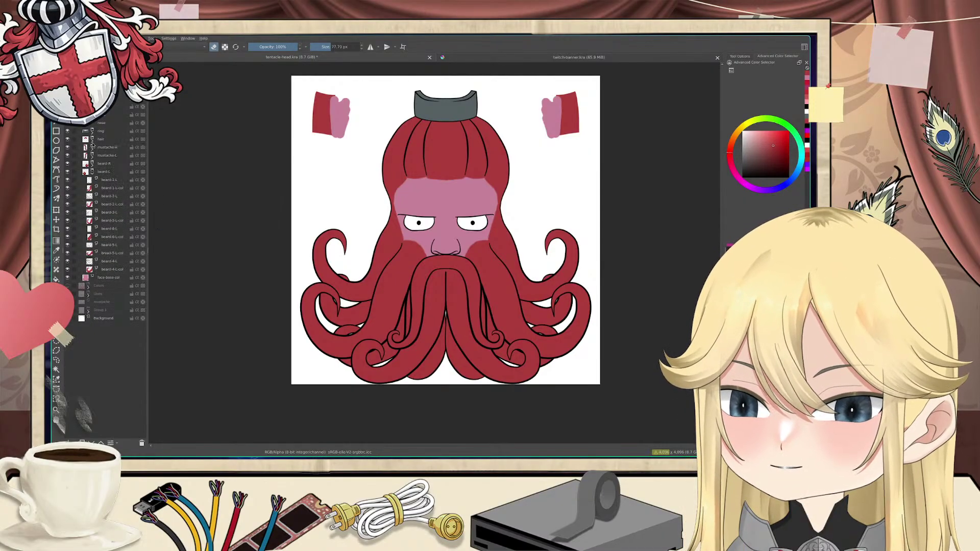
pyautogui.click(92, 172)
# Step: Put the nose layer into a new group and name the group nose
pyautogui.click(102, 123)
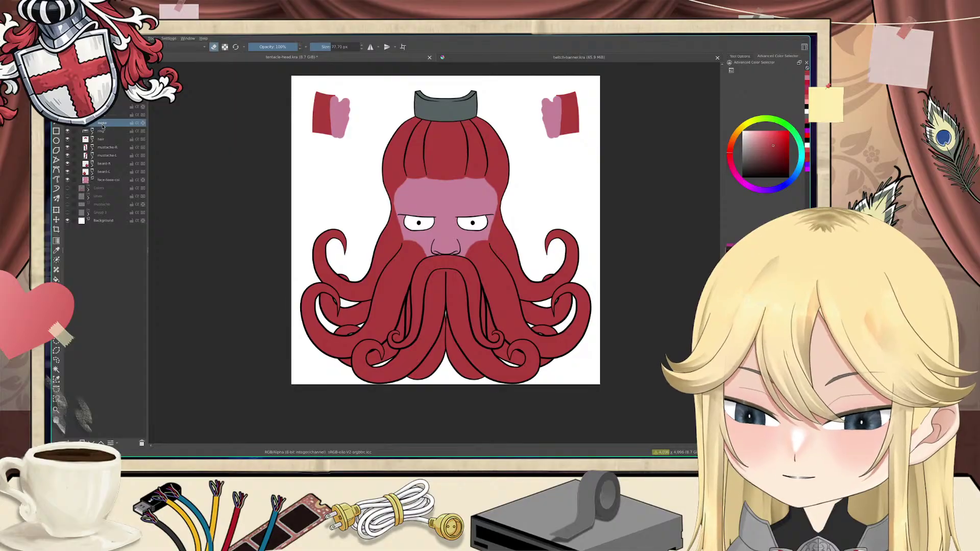
pyautogui.hotkey('ctrl', 'g')
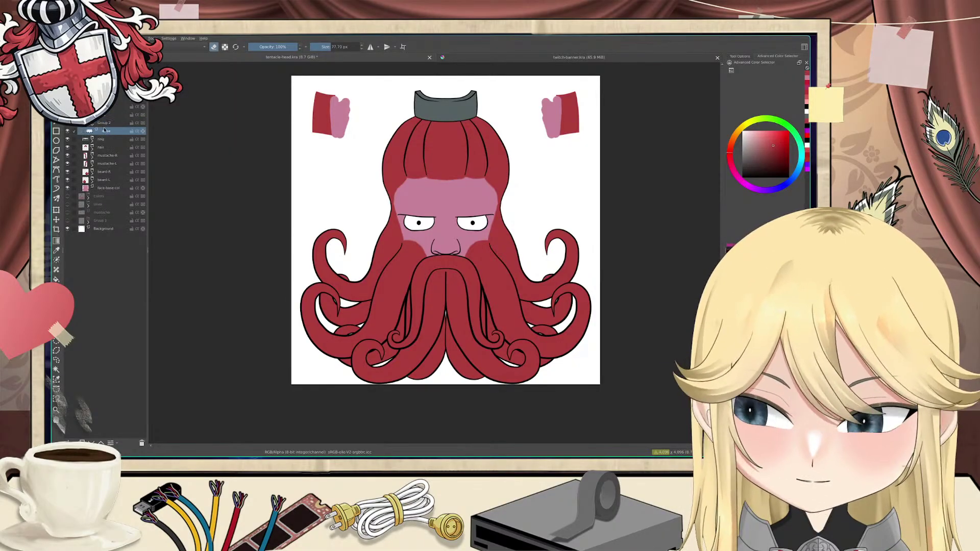
pyautogui.doubleClick(105, 124)
pyautogui.press('BackSpace')
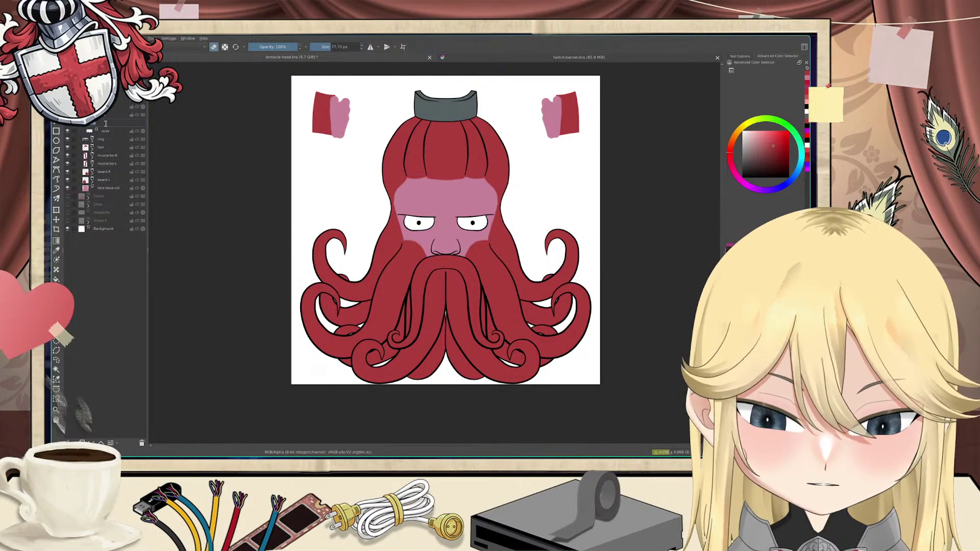
pyautogui.write('nose')
pyautogui.press('Return')
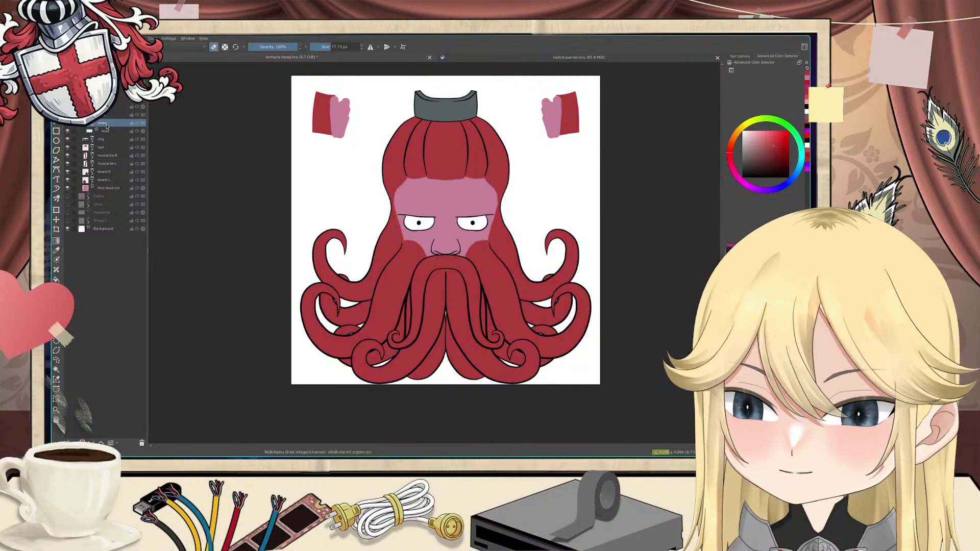
# Step: Rename the nose line art layer inside the group as nose-lin
pyautogui.doubleClick(110, 132)
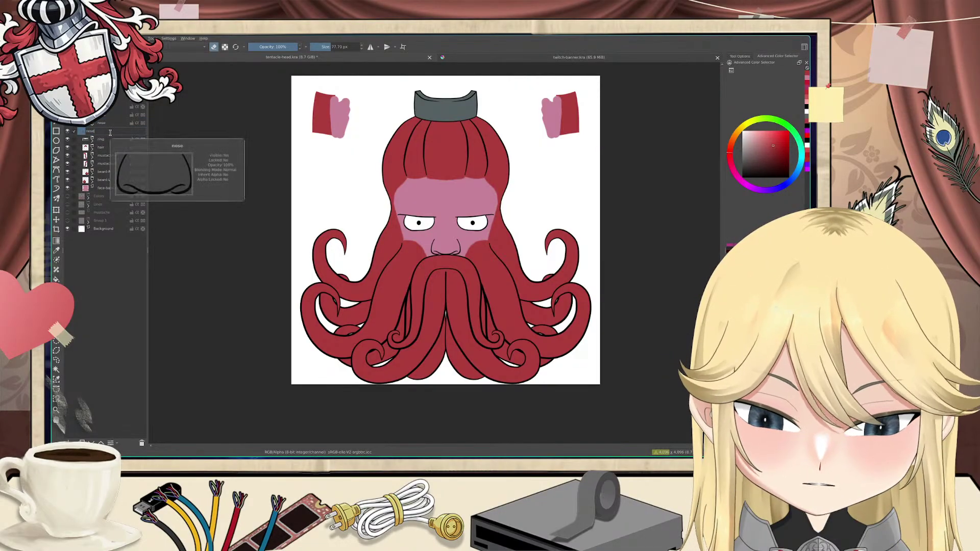
pyautogui.write('-lin')
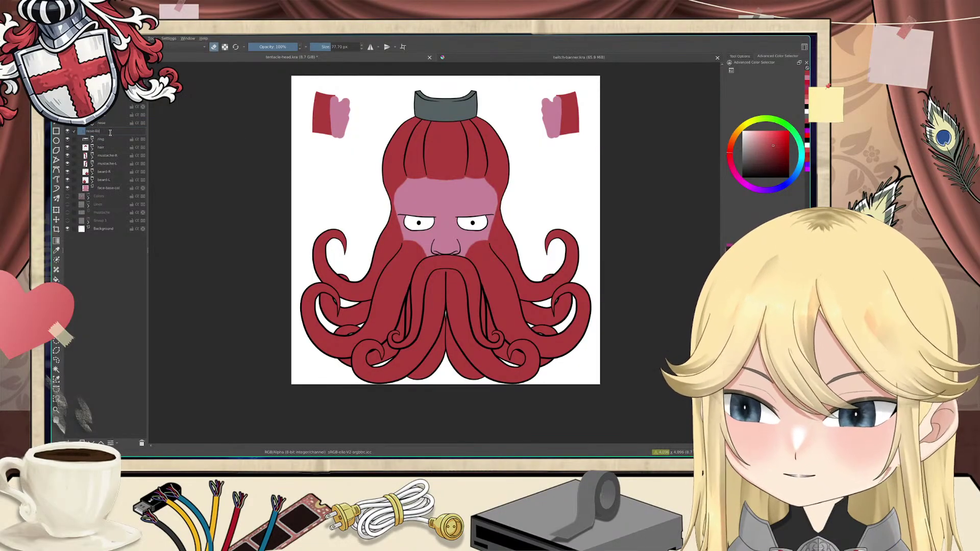
pyautogui.press('Return')
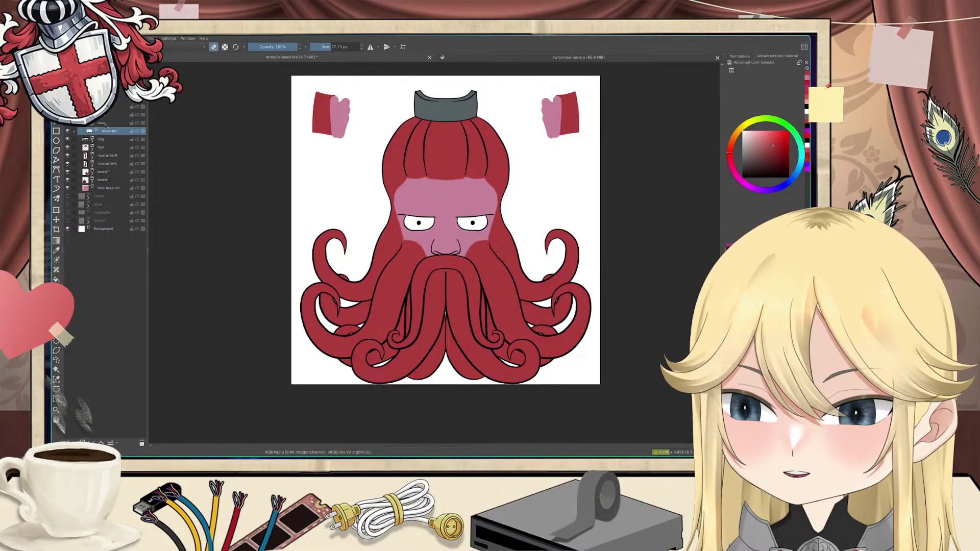
# Step: Add a paint layer to the nose group, place it below the line art layer and name it nose-sha
pyautogui.click(105, 125)
pyautogui.hotkey('ctrl', 'j')
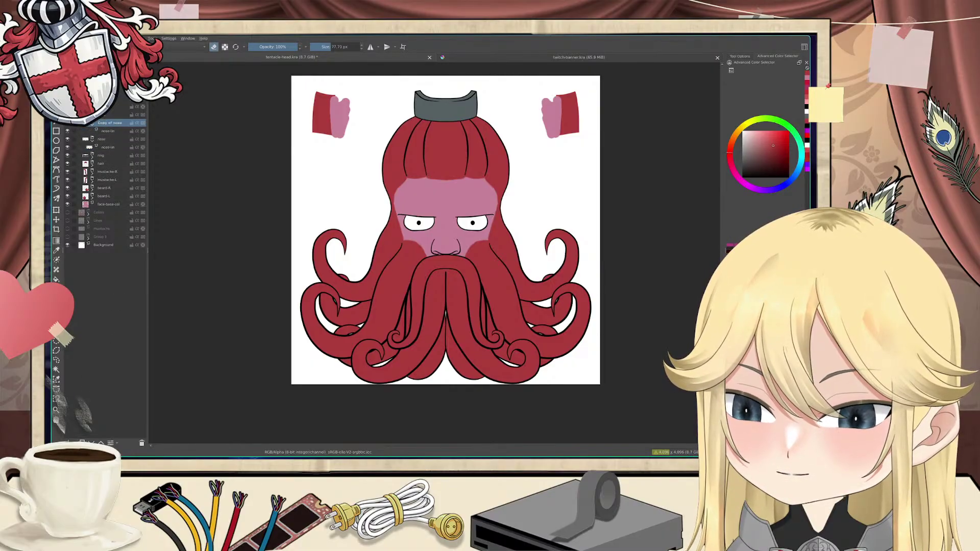
pyautogui.hotkey('ctrl', 'z')
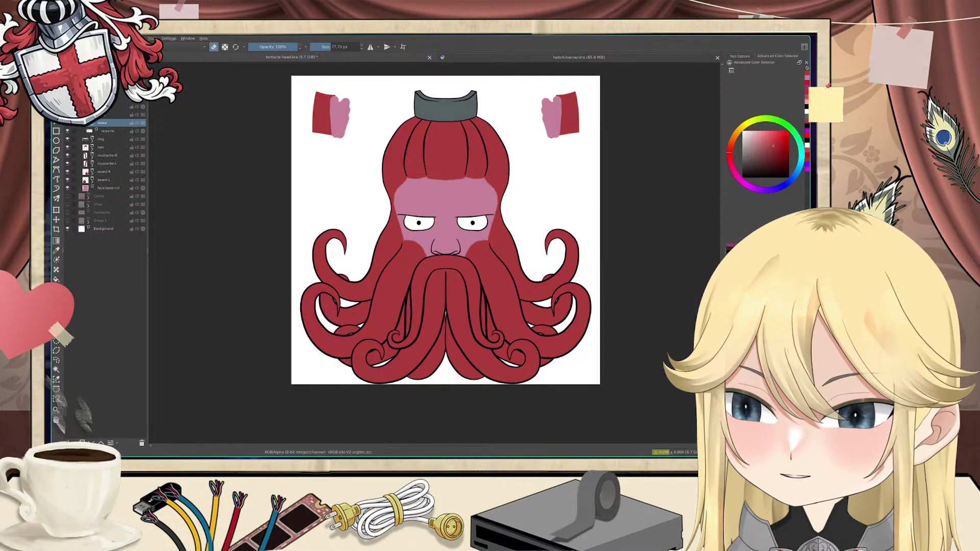
pyautogui.press('Insert')
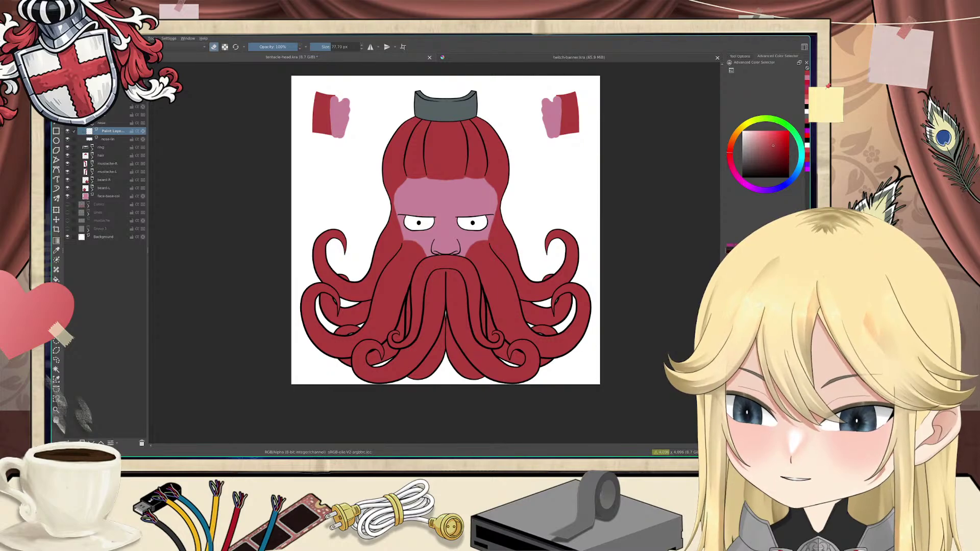
pyautogui.hotkey('ctrl', 'pagedown')
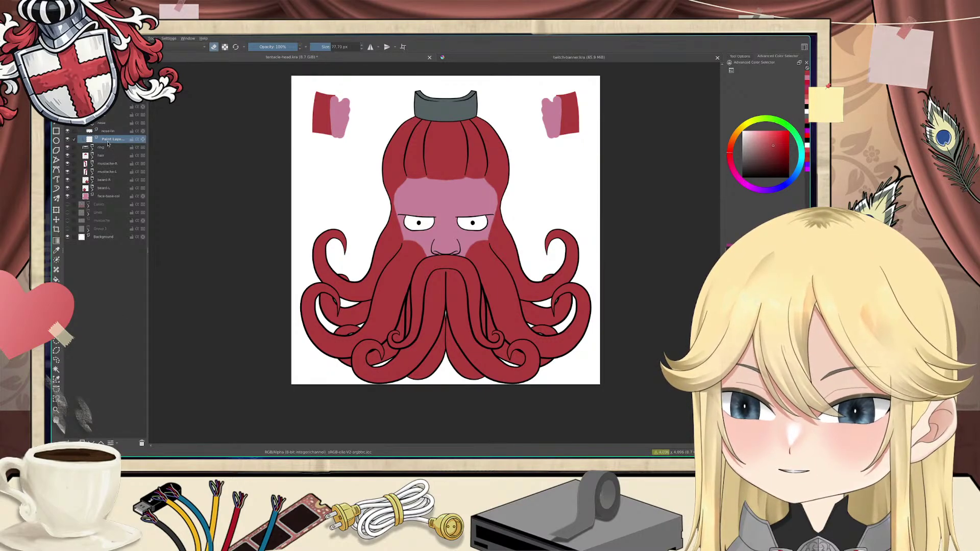
pyautogui.press('F2')
pyautogui.write('nose-sha')
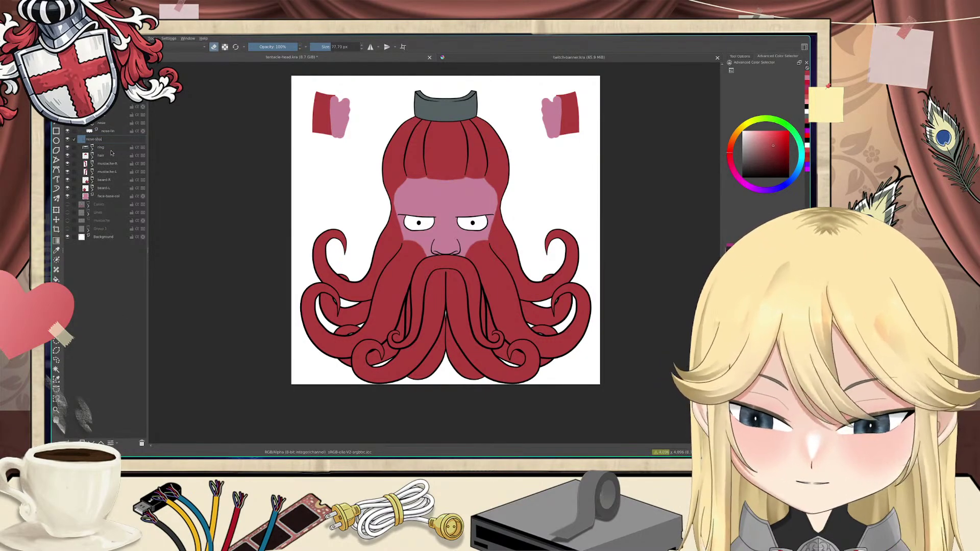
pyautogui.press('Return')
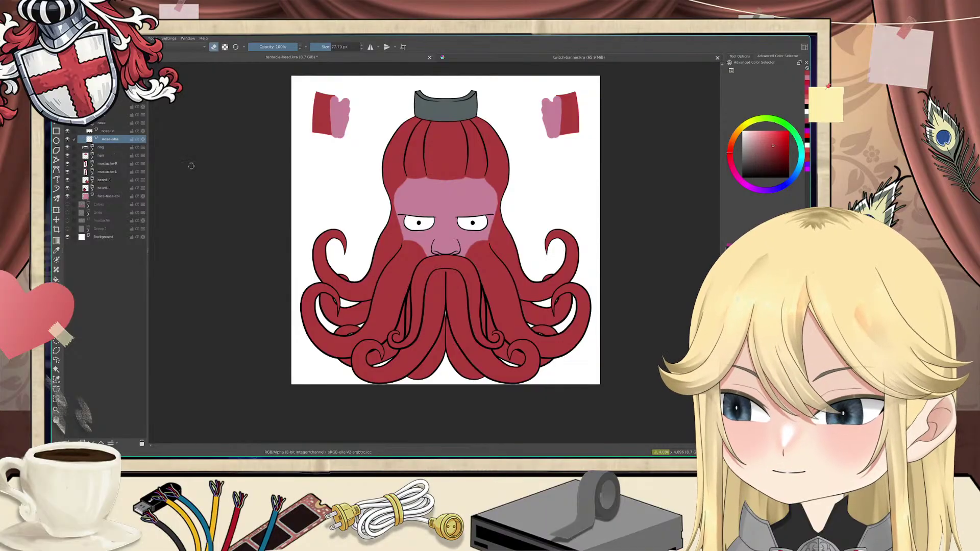
# Step: Sample the pink skin tone of the face as the brush colour for shading the nose
pyautogui.scroll(3, 450, 249)
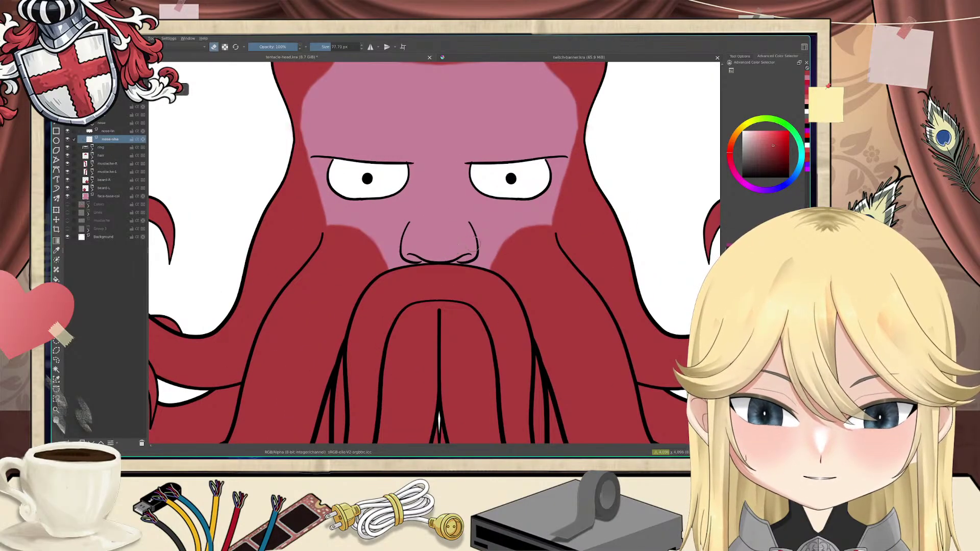
pyautogui.keyDown('ctrl'); pyautogui.click(453, 166); pyautogui.keyUp('ctrl')
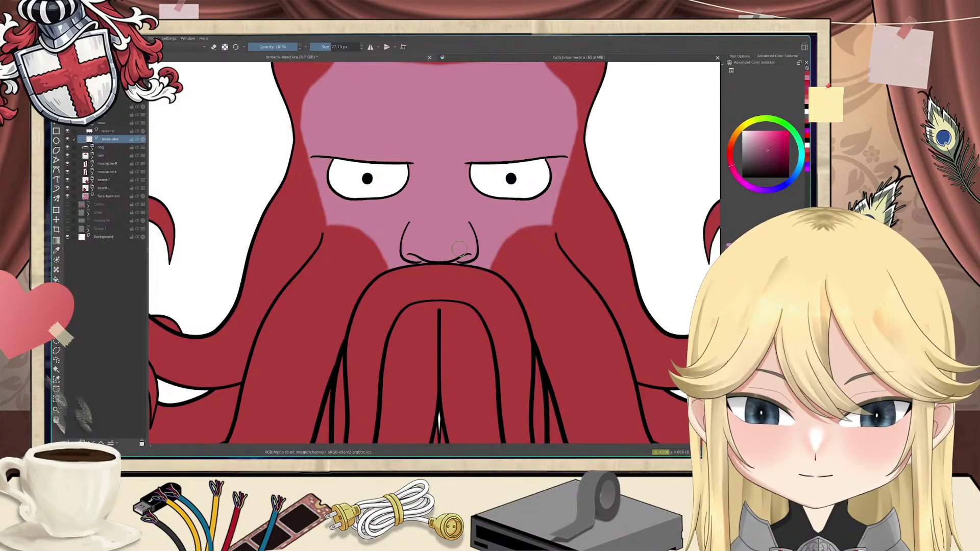
pyautogui.moveTo(459, 248)
pyautogui.mouseDown()
pyautogui.moveTo(429, 252)
pyautogui.moveTo(462, 249)
pyautogui.moveTo(456, 244)
pyautogui.mouseUp()
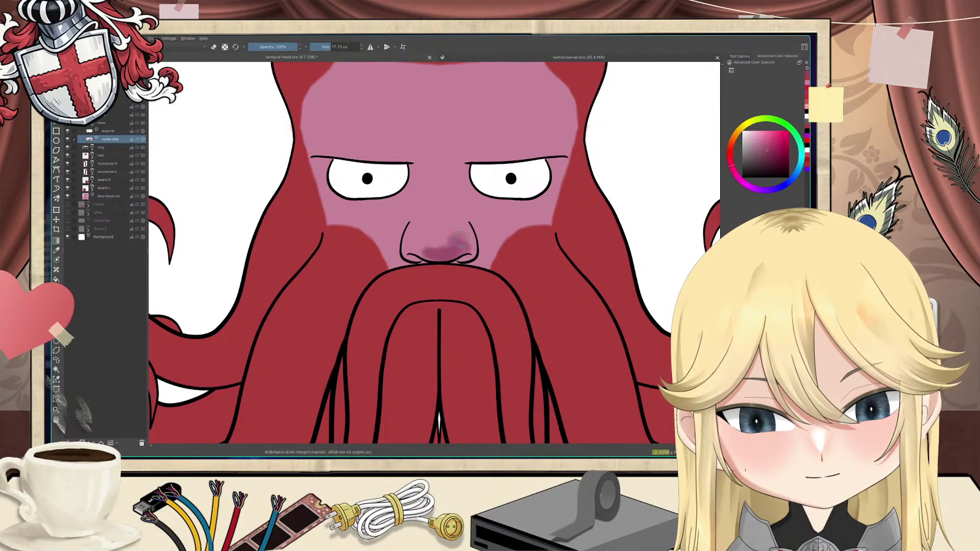
pyautogui.moveTo(463, 240)
pyautogui.mouseDown()
pyautogui.moveTo(462, 254)
pyautogui.moveTo(470, 247)
pyautogui.moveTo(413, 249)
pyautogui.mouseUp()
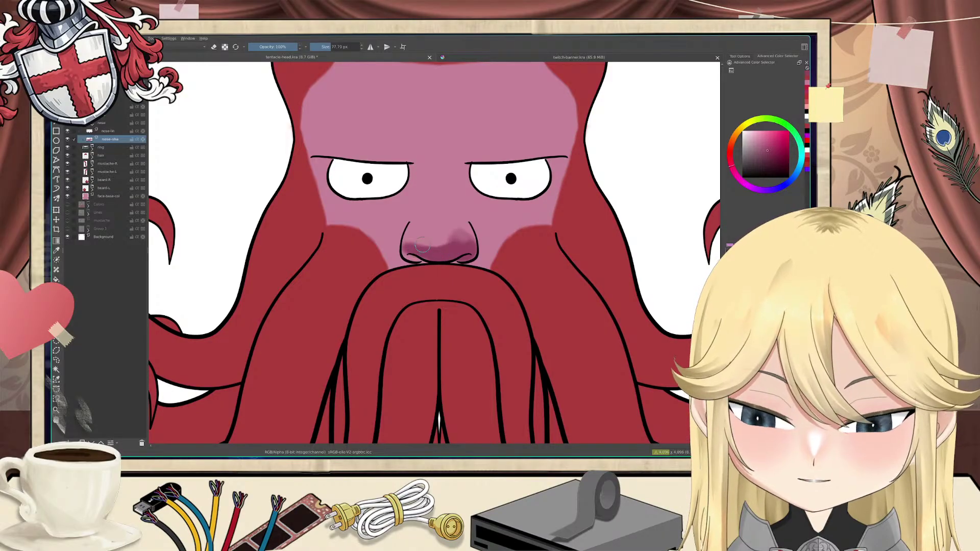
pyautogui.hotkey('ctrl', 'z')
pyautogui.hotkey('ctrl', 'z')
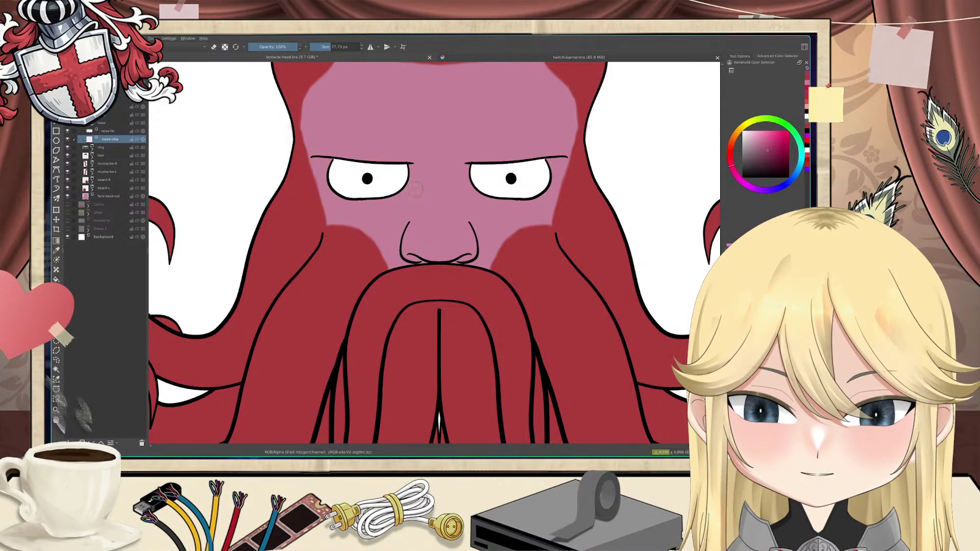
# Step: Turn on horizontal mirror painting, shade both sides of the nose and soften the shading with the eraser
pyautogui.click(371, 47)
pyautogui.moveTo(461, 253)
pyautogui.mouseDown()
pyautogui.moveTo(458, 228)
pyautogui.moveTo(453, 248)
pyautogui.moveTo(433, 256)
pyautogui.moveTo(454, 254)
pyautogui.moveTo(445, 255)
pyautogui.moveTo(456, 244)
pyautogui.moveTo(442, 237)
pyautogui.moveTo(453, 242)
pyautogui.moveTo(450, 228)
pyautogui.moveTo(462, 224)
pyautogui.moveTo(437, 229)
pyautogui.moveTo(446, 219)
pyautogui.moveTo(457, 230)
pyautogui.moveTo(440, 219)
pyautogui.moveTo(442, 232)
pyautogui.moveTo(460, 220)
pyautogui.moveTo(436, 216)
pyautogui.moveTo(448, 216)
pyautogui.moveTo(440, 201)
pyautogui.moveTo(437, 214)
pyautogui.mouseUp()
pyautogui.press('e')
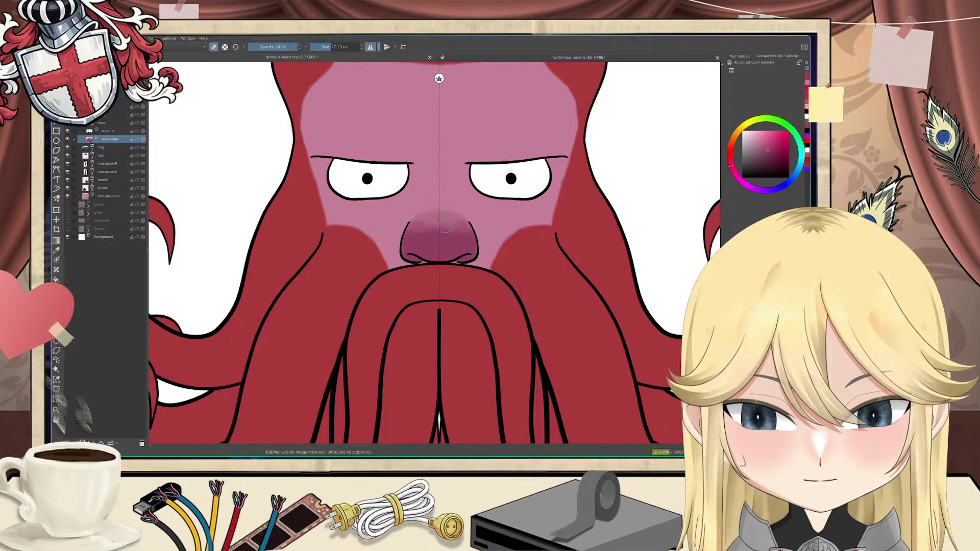
pyautogui.moveTo(460, 230)
pyautogui.mouseDown()
pyautogui.moveTo(444, 223)
pyautogui.moveTo(469, 239)
pyautogui.moveTo(463, 225)
pyautogui.mouseUp()
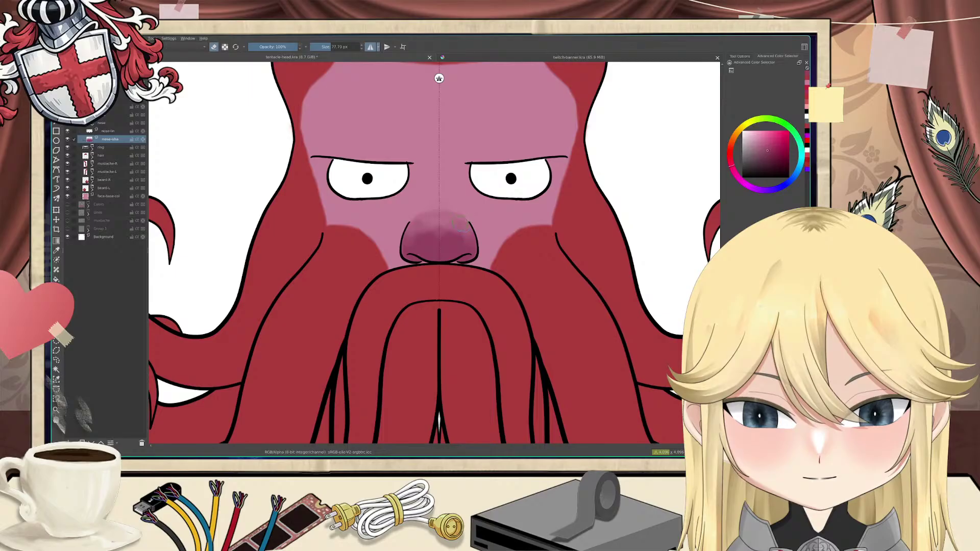
pyautogui.press('e')
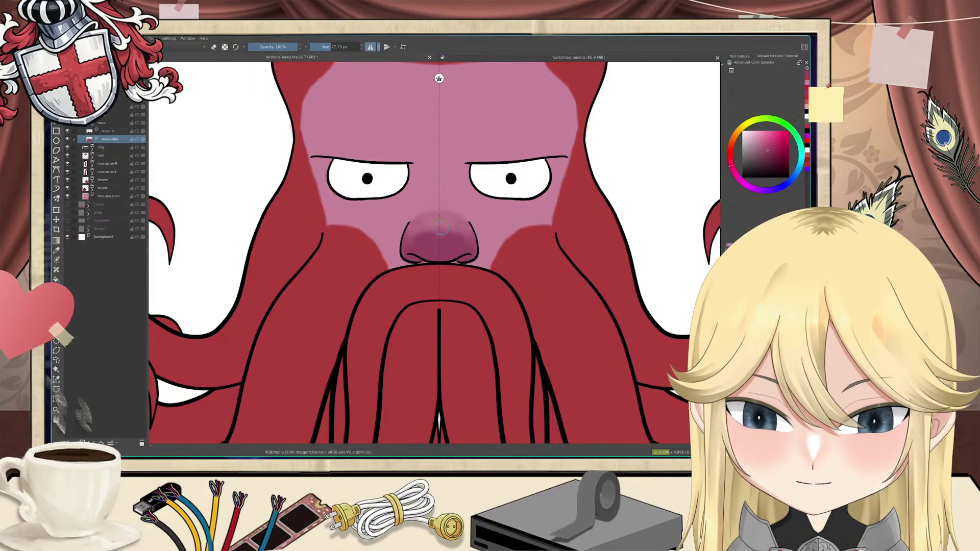
pyautogui.moveTo(461, 235)
pyautogui.mouseDown()
pyautogui.moveTo(445, 234)
pyautogui.moveTo(466, 234)
pyautogui.moveTo(466, 249)
pyautogui.mouseUp()
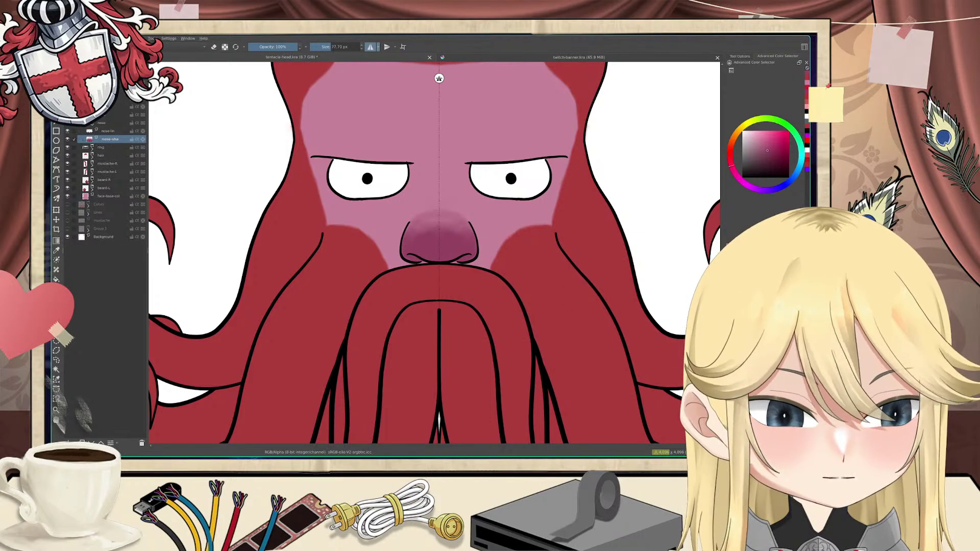
# Step: Enlarge the brush and build up the darker shading over the lower part of the nose
pyautogui.click(337, 47)
pyautogui.moveTo(457, 243); pyautogui.dragTo(466, 248)
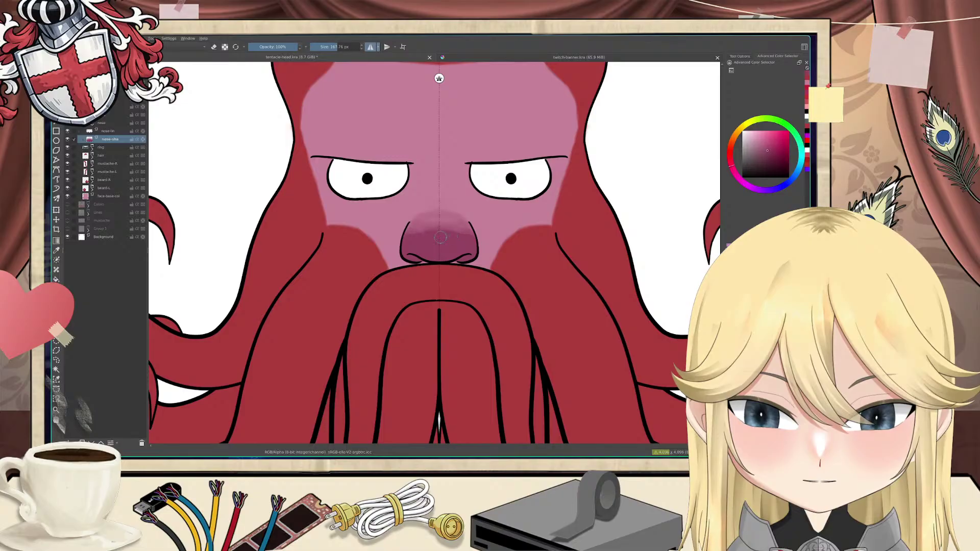
pyautogui.moveTo(448, 239)
pyautogui.mouseDown()
pyautogui.moveTo(454, 263)
pyautogui.moveTo(432, 266)
pyautogui.moveTo(448, 266)
pyautogui.mouseUp()
pyautogui.press('e')
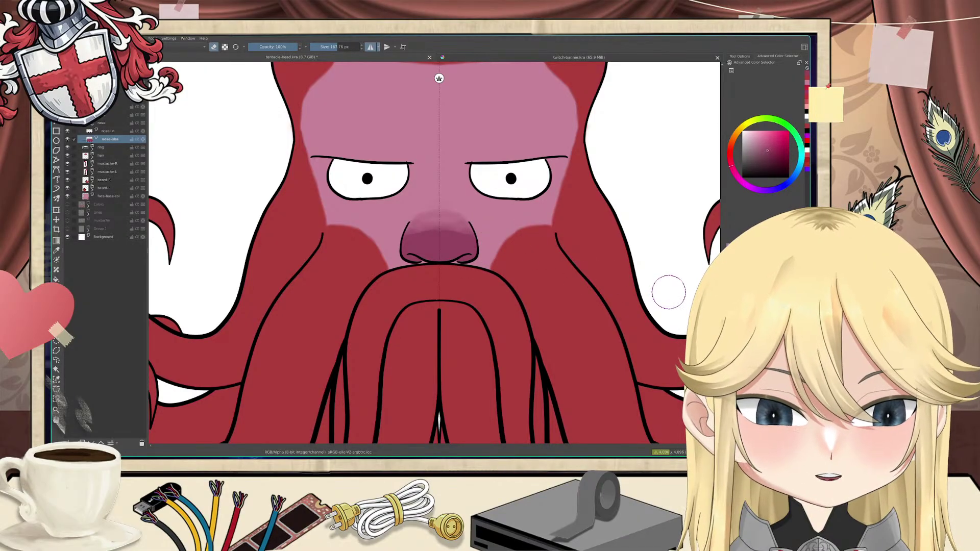
pyautogui.press('e')
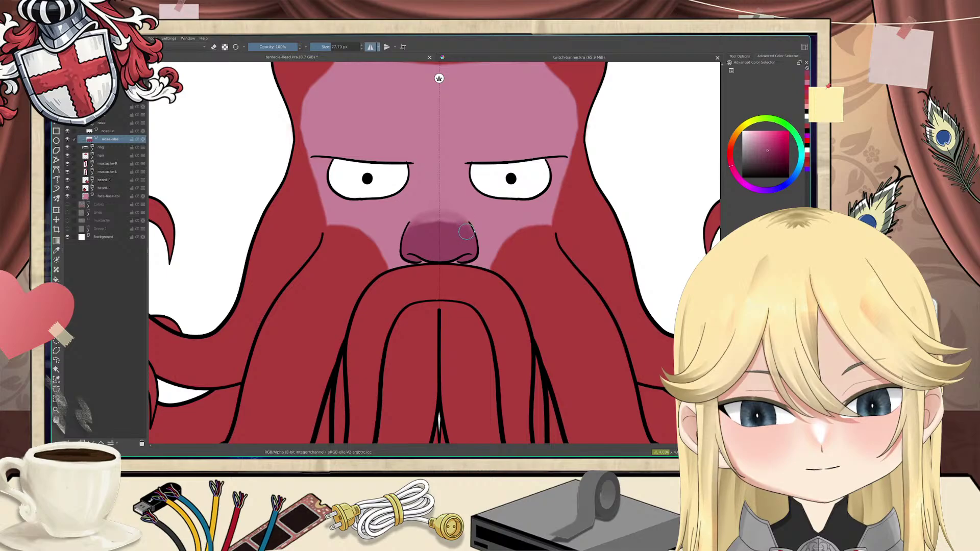
# Step: Extend the shading up to the bridge of the nose and trim its upper edge with the eraser
pyautogui.moveTo(464, 228)
pyautogui.mouseDown()
pyautogui.moveTo(432, 220)
pyautogui.moveTo(464, 229)
pyautogui.moveTo(436, 210)
pyautogui.moveTo(468, 218)
pyautogui.moveTo(448, 206)
pyautogui.mouseUp()
pyautogui.press('e')
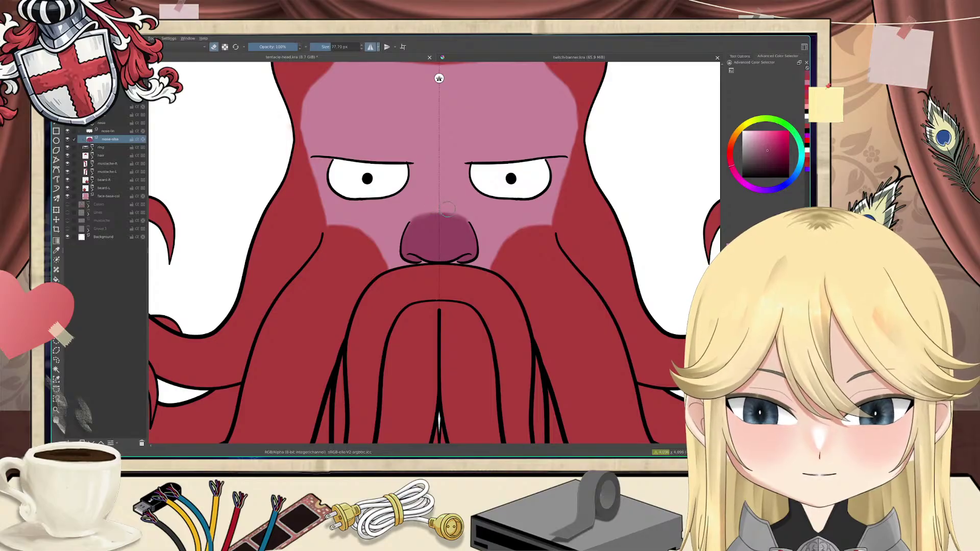
pyautogui.hotkey('ctrl', 'z')
pyautogui.moveTo(453, 207)
pyautogui.mouseDown()
pyautogui.moveTo(440, 205)
pyautogui.moveTo(451, 205)
pyautogui.mouseUp()
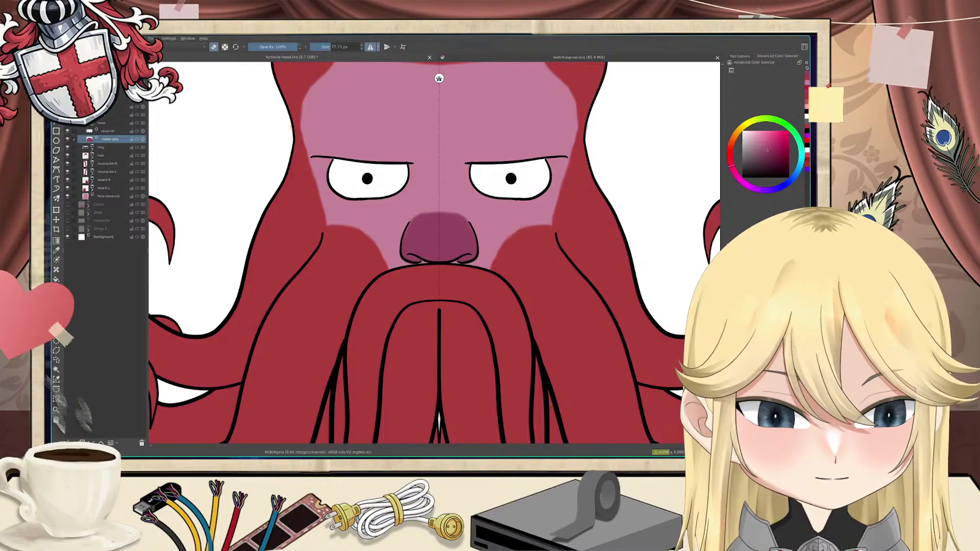
pyautogui.click(337, 47)
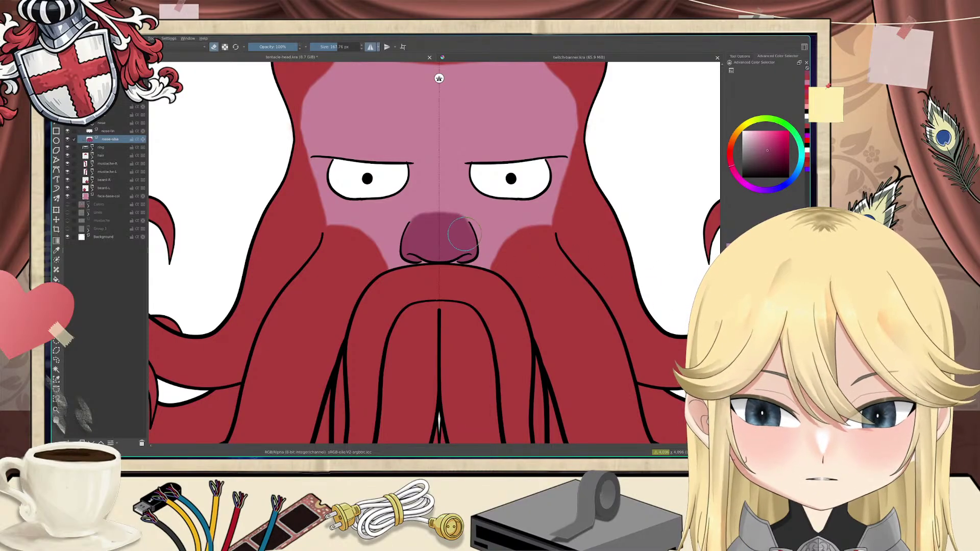
pyautogui.moveTo(465, 236); pyautogui.dragTo(468, 236)
pyautogui.hotkey('ctrl', 'z')
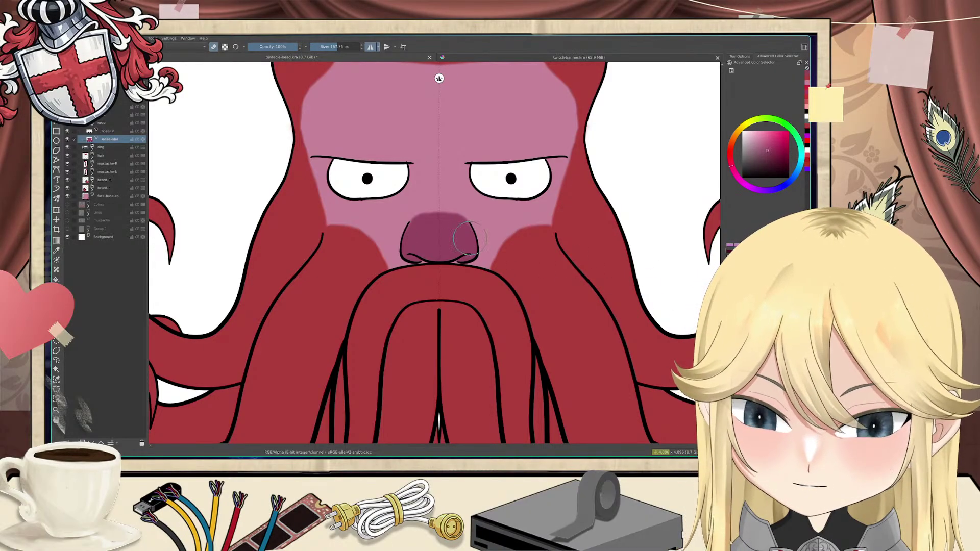
pyautogui.press('e')
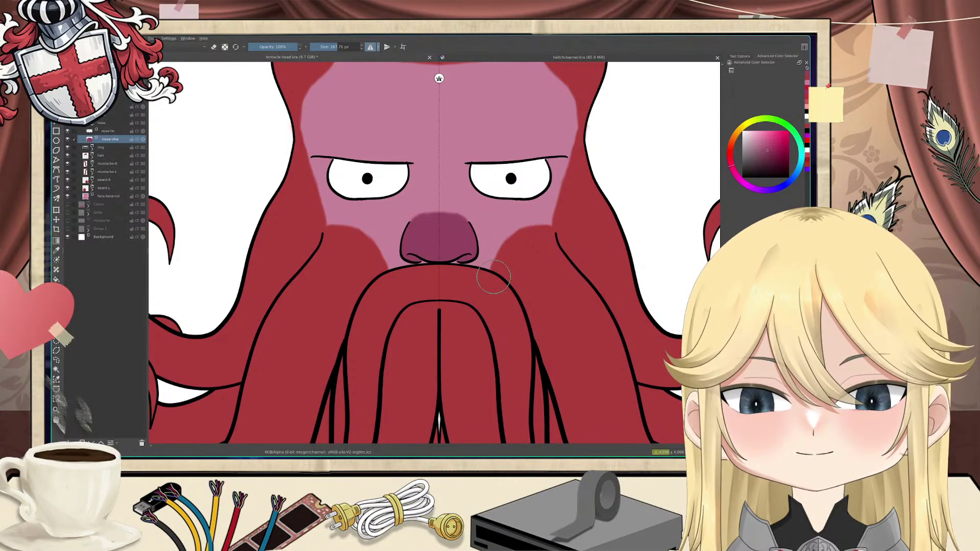
# Step: Check the image's memory usage and delete the topmost layer after toggling its visibility
pyautogui.press('-')
pyautogui.press('-')
pyautogui.press('-')
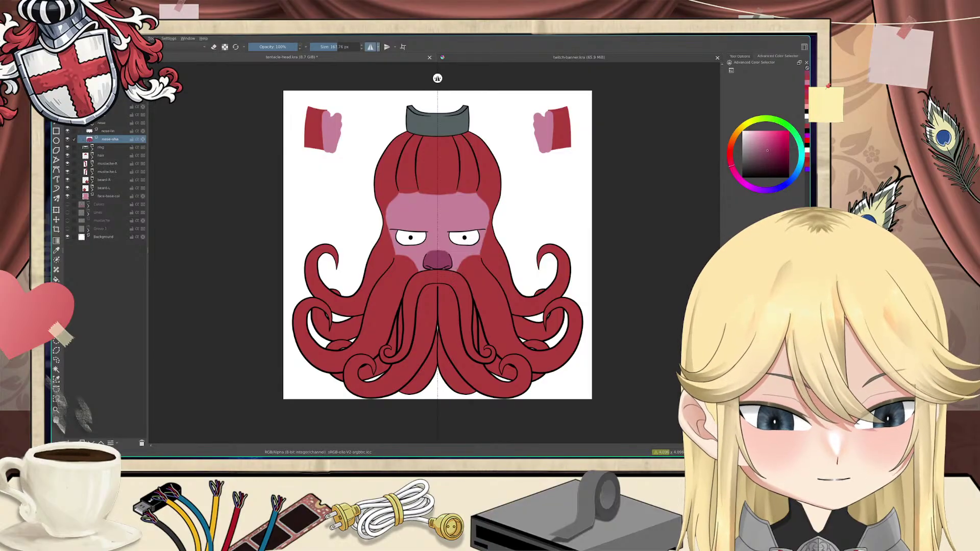
pyautogui.moveTo(664, 454)
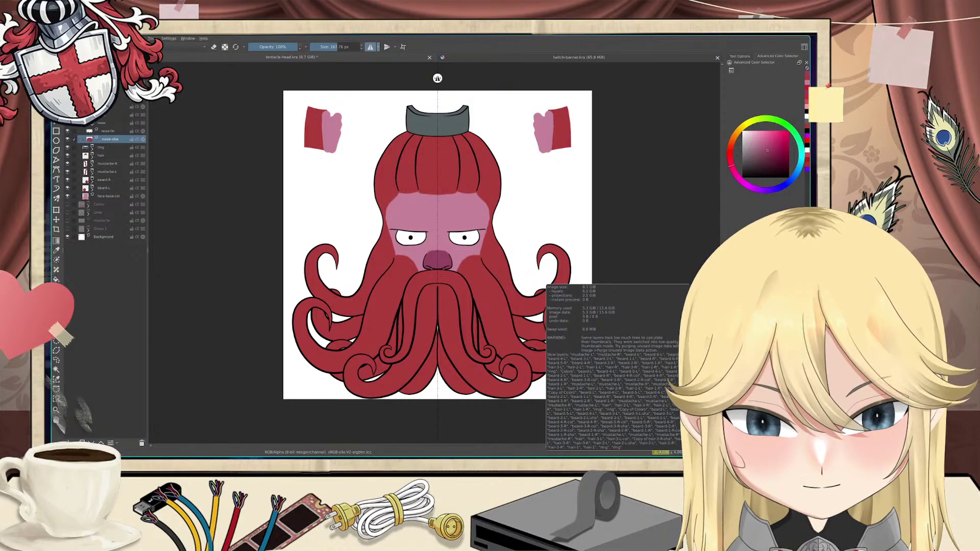
pyautogui.click(110, 82)
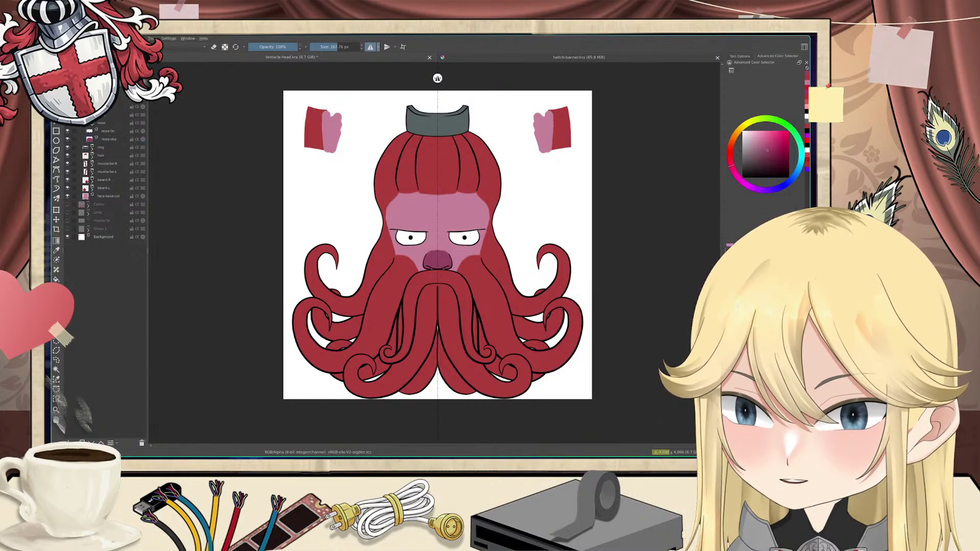
pyautogui.click(67, 82)
pyautogui.click(67, 82)
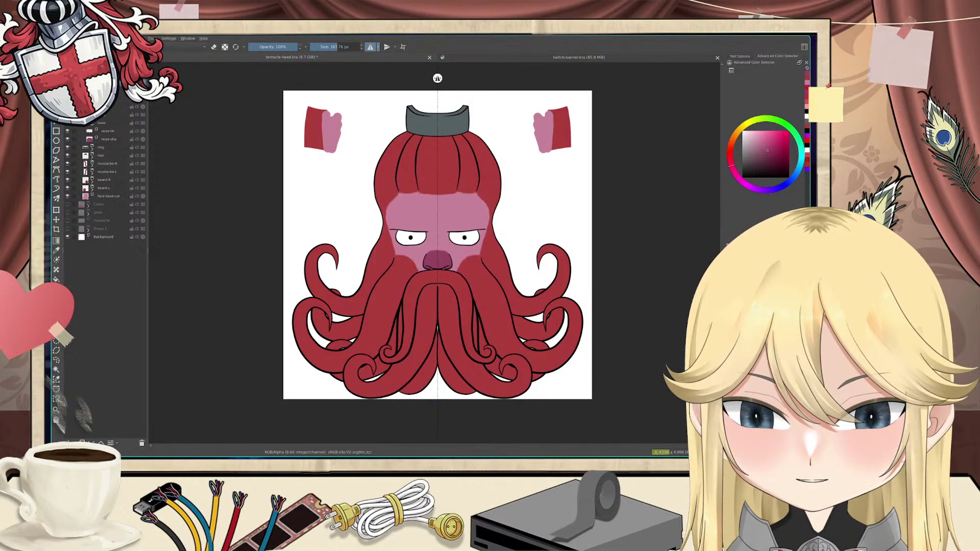
pyautogui.click(68, 82)
pyautogui.click(67, 82)
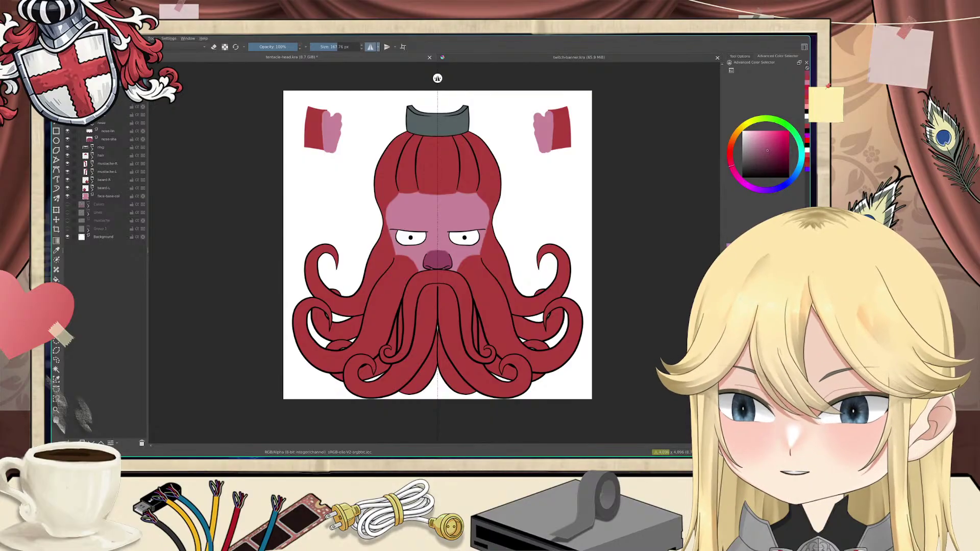
pyautogui.click(142, 444)
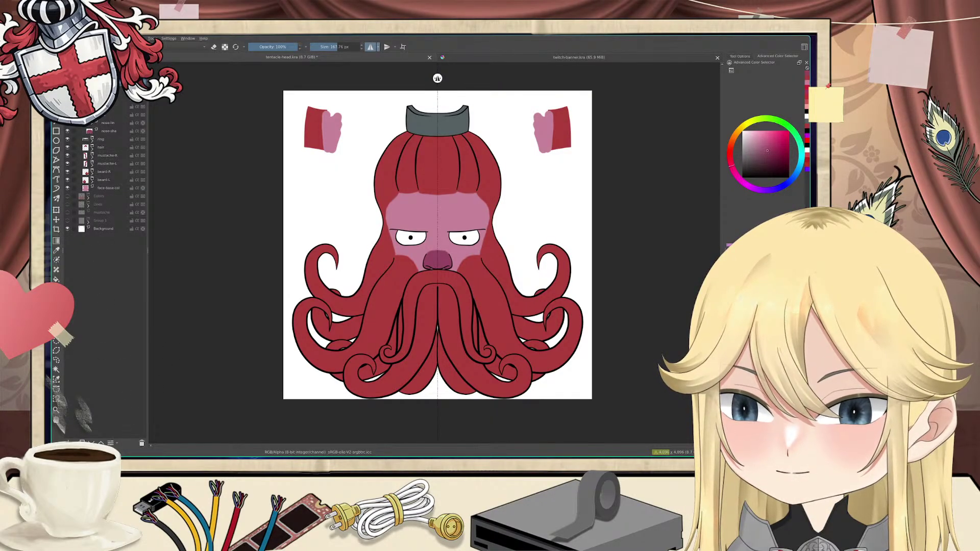
# Step: Collapse the head group, delete two hidden leftover layers above the background and save the document
pyautogui.click(88, 83)
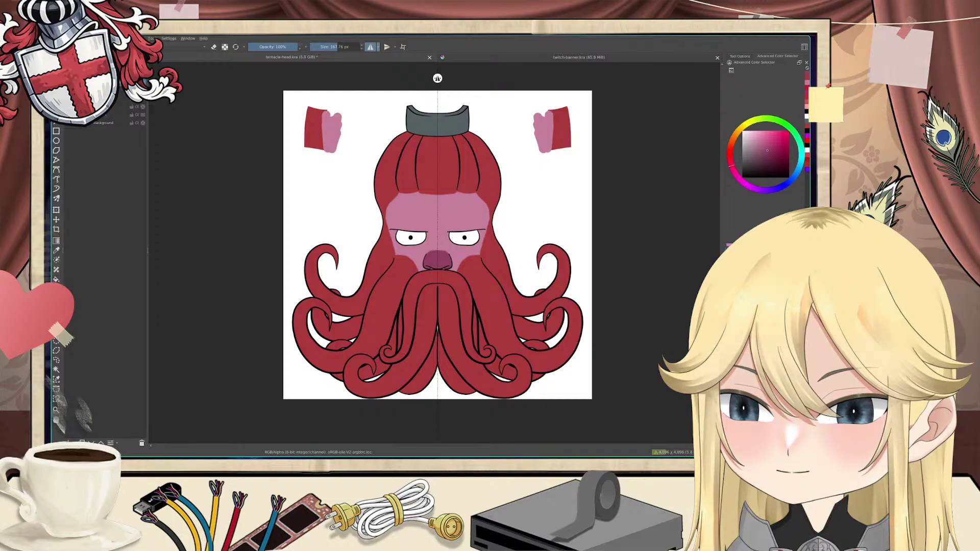
pyautogui.click(92, 107)
pyautogui.click(92, 98)
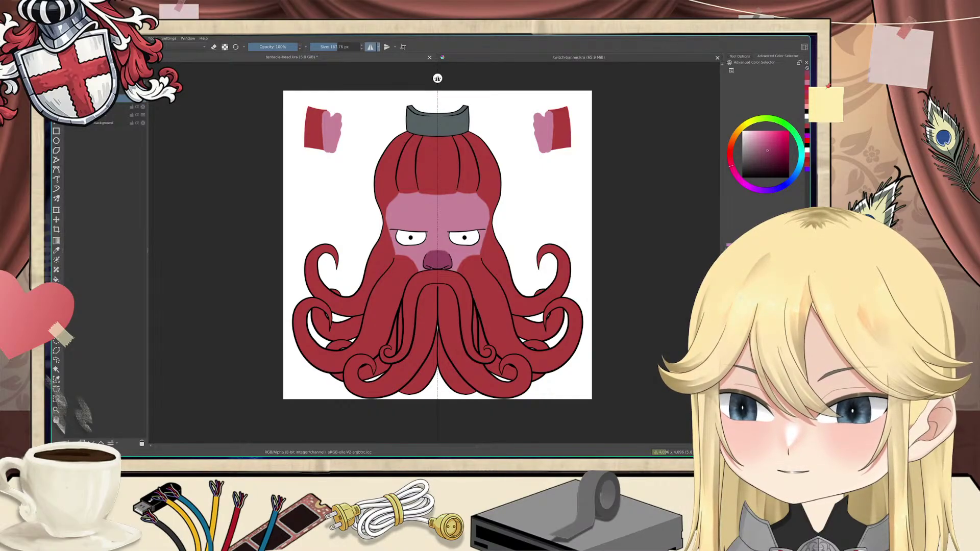
pyautogui.click(142, 444)
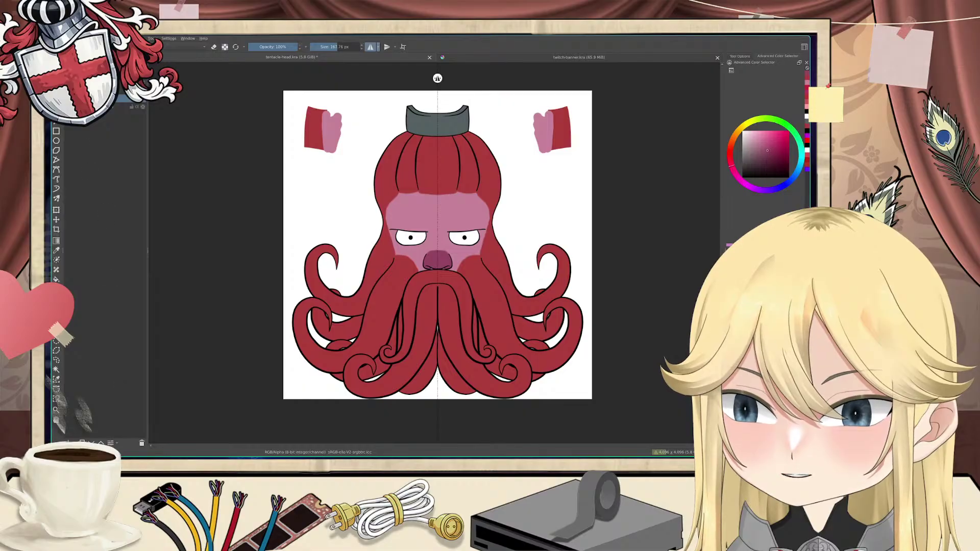
pyautogui.click(88, 98)
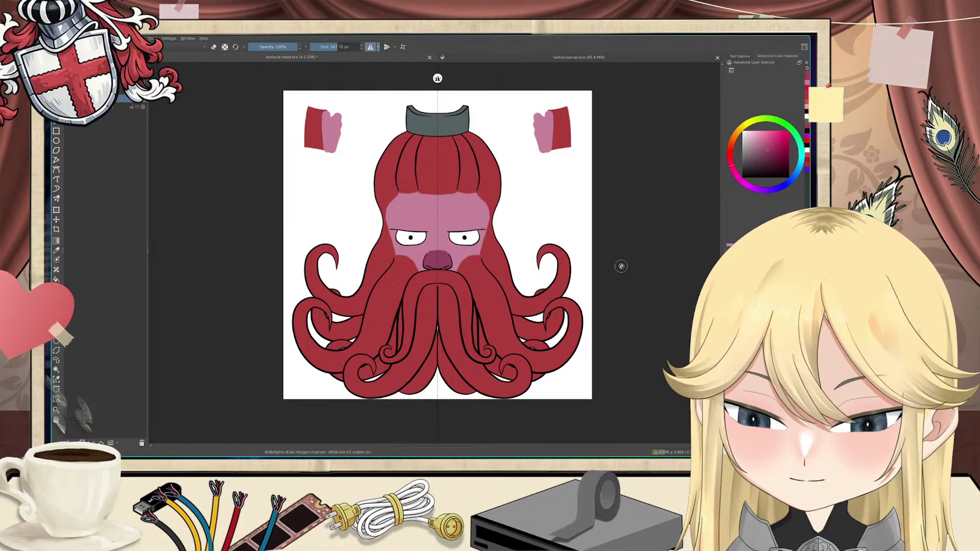
pyautogui.hotkey('ctrl', 's')
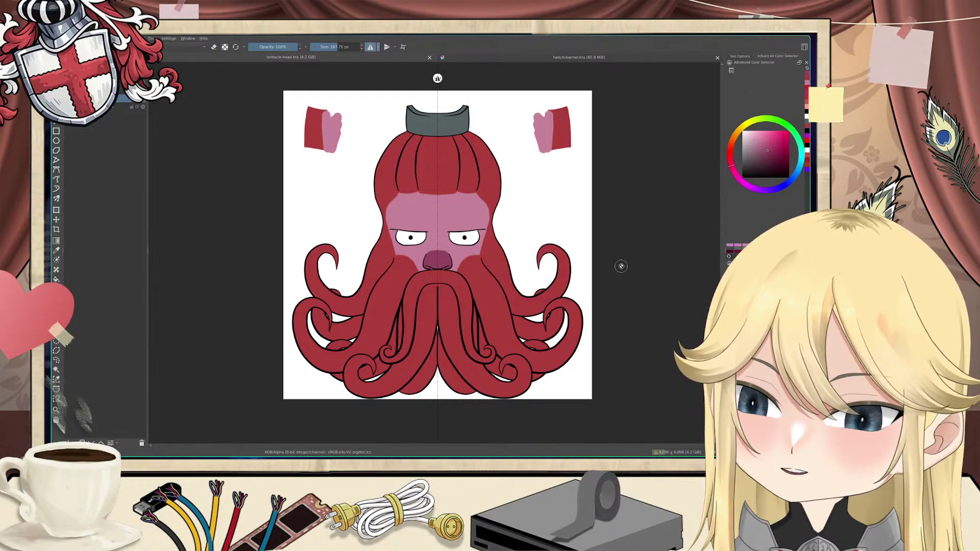
# Step: Add a new paint layer for work on the grey hair ring and set the brush colour to near-black
pyautogui.scroll(3, 443, 100)
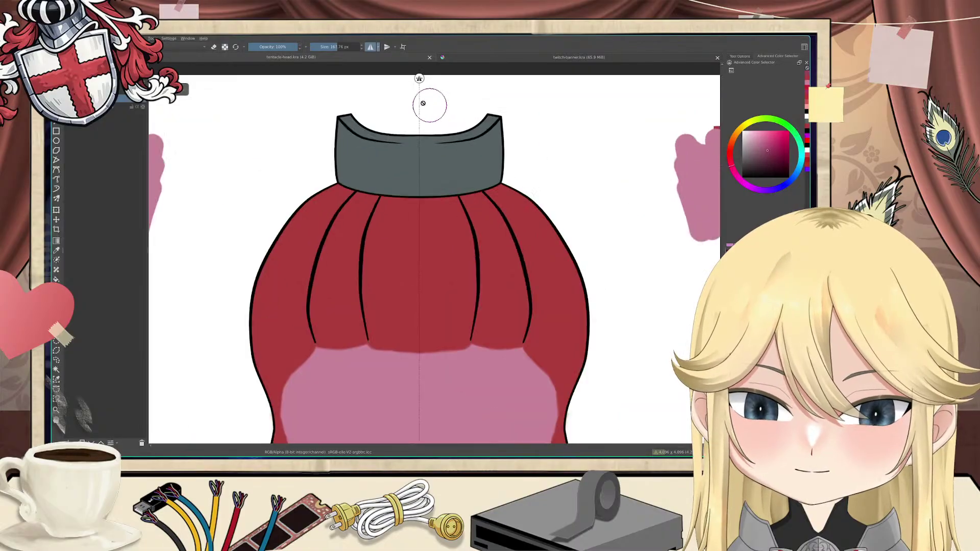
pyautogui.moveTo(404, 115); pyautogui.dragTo(425, 164)
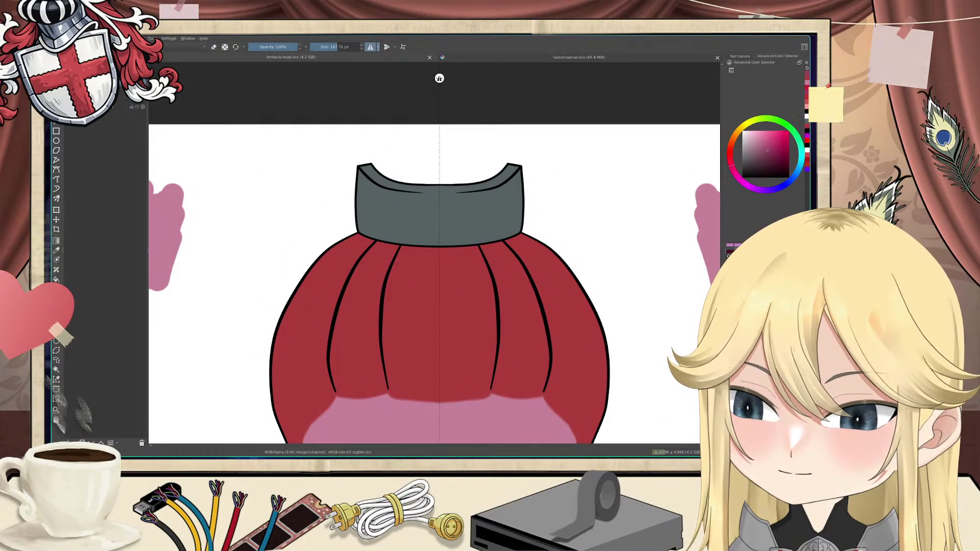
pyautogui.click(70, 443)
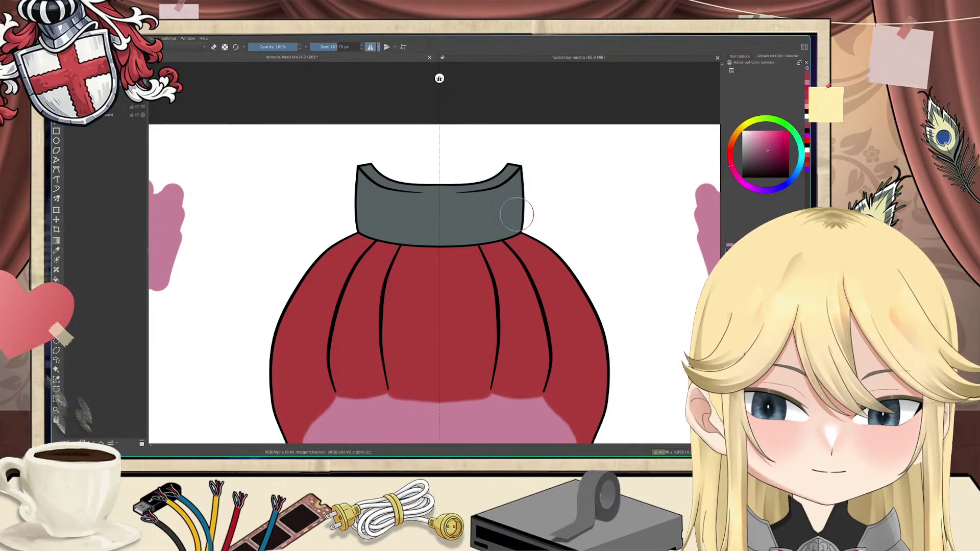
pyautogui.click(760, 177)
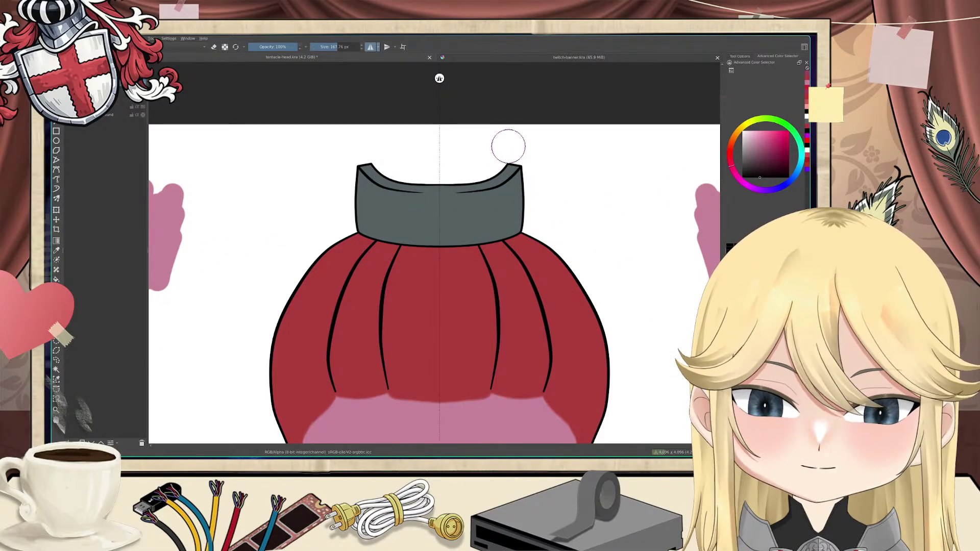
# Step: Reduce the brush size for outlining the hair strands above the grey ring
pyautogui.moveTo(509, 157); pyautogui.dragTo(507, 165)
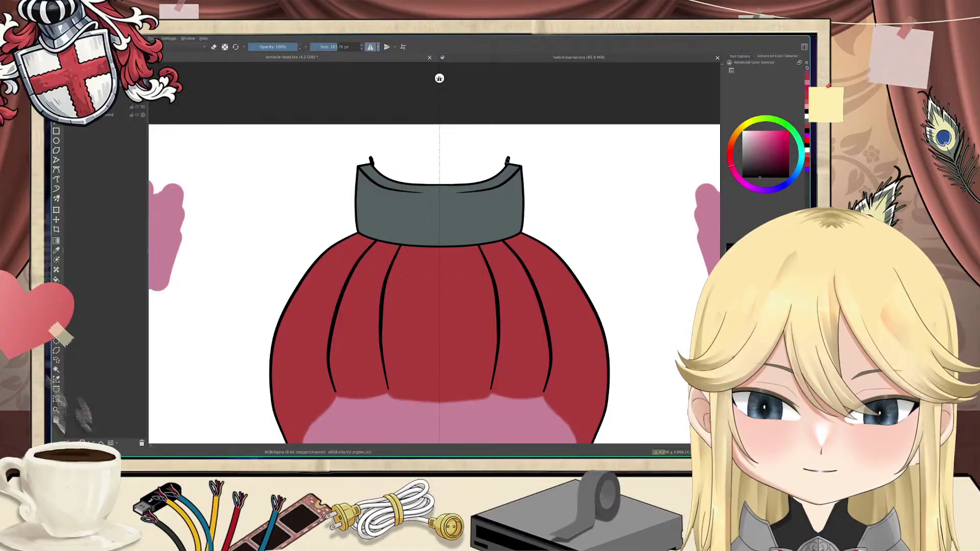
pyautogui.hotkey('ctrl', 'z')
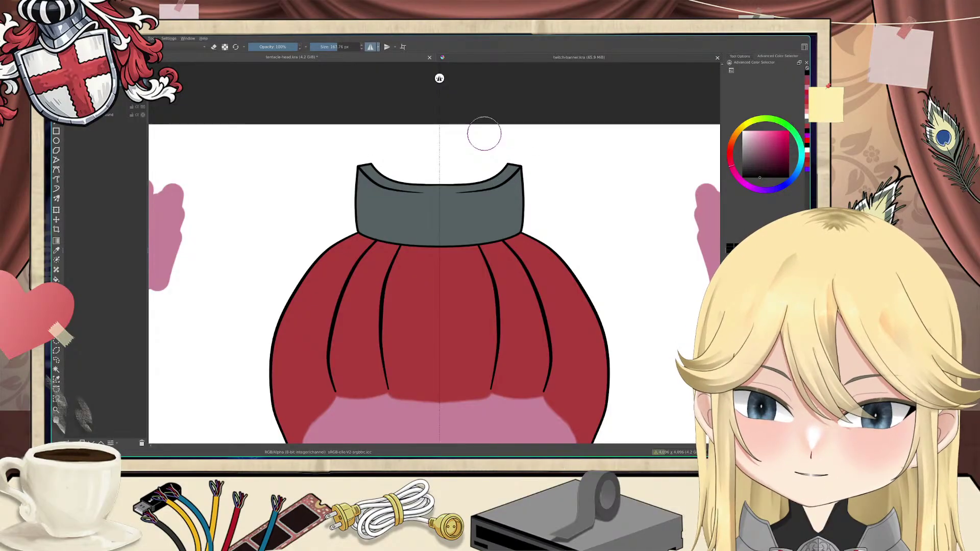
pyautogui.click(328, 47)
pyautogui.moveTo(328, 49); pyautogui.dragTo(329, 50)
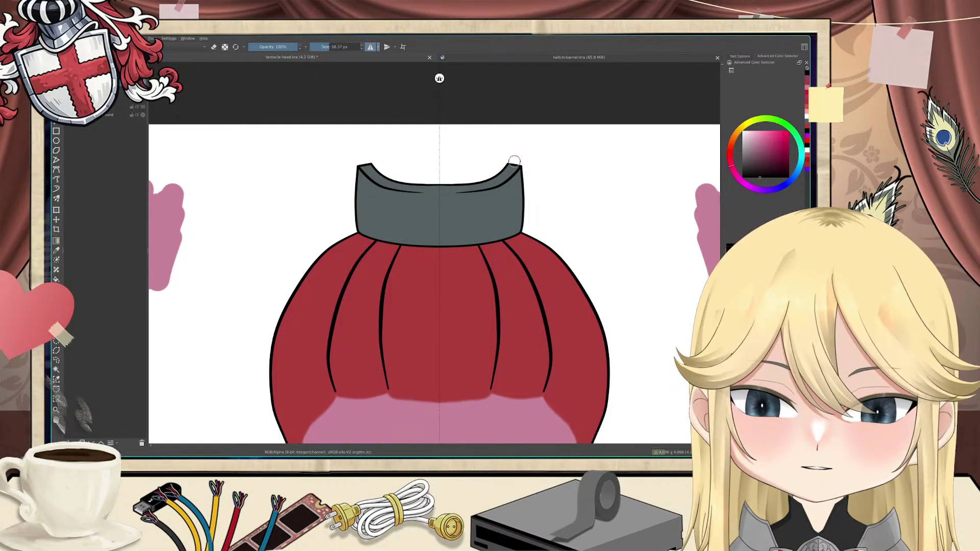
# Step: Try to draw mirrored outer outlines of the hair rising from the grey ring's upper corners
pyautogui.moveTo(508, 163)
pyautogui.mouseDown()
pyautogui.moveTo(528, 142)
pyautogui.moveTo(516, 131)
pyautogui.moveTo(526, 118)
pyautogui.moveTo(521, 149)
pyautogui.moveTo(499, 176)
pyautogui.moveTo(555, 122)
pyautogui.mouseUp()
pyautogui.hotkey('ctrl', 'z')
pyautogui.hotkey('ctrl', 'z')
pyautogui.hotkey('ctrl', 'z')
pyautogui.hotkey('ctrl', 'z')
pyautogui.moveTo(512, 163); pyautogui.dragTo(531, 105)
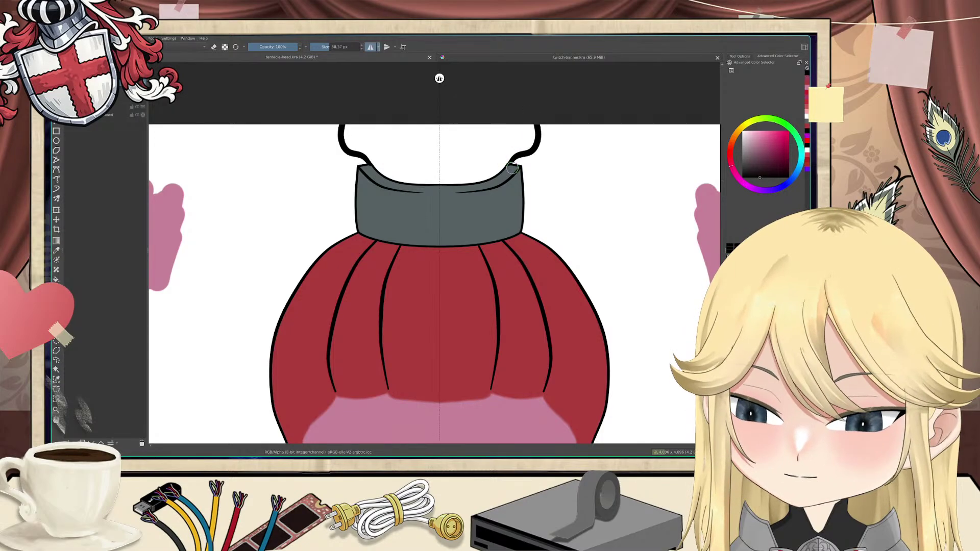
pyautogui.press('e')
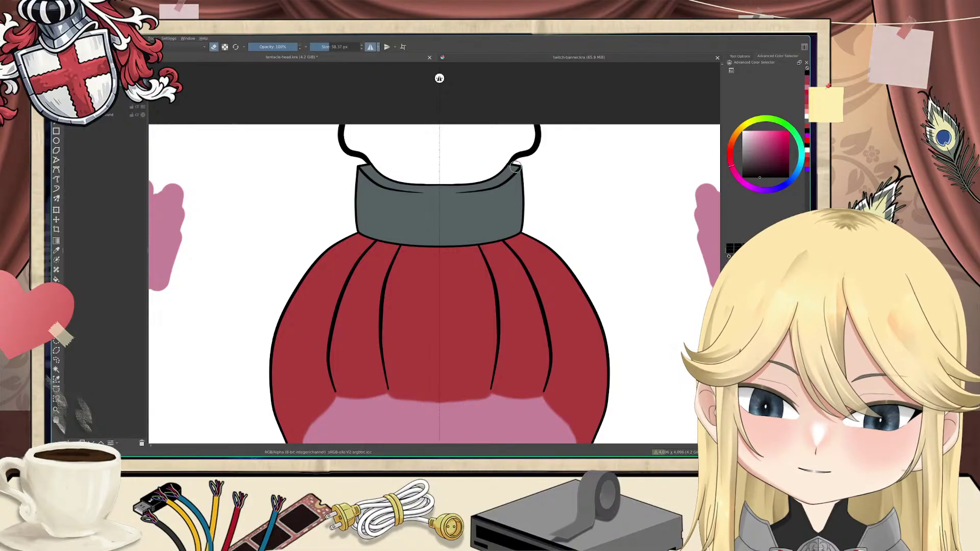
pyautogui.hotkey('ctrl', 'z')
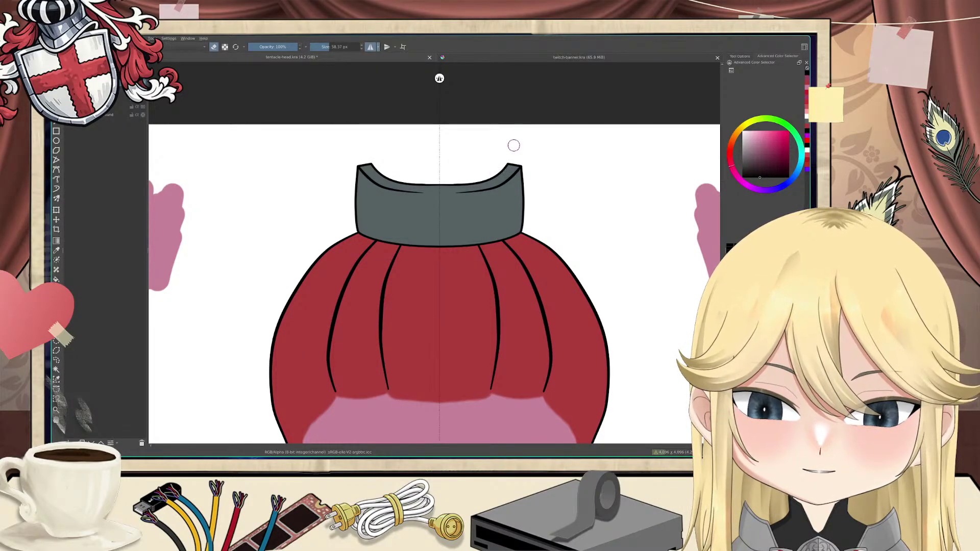
# Step: Try wider, rounded outer hair outlines starting inside the ring's rim and reaching the canvas's upper edge
pyautogui.press('e')
pyautogui.moveTo(505, 164); pyautogui.dragTo(526, 132)
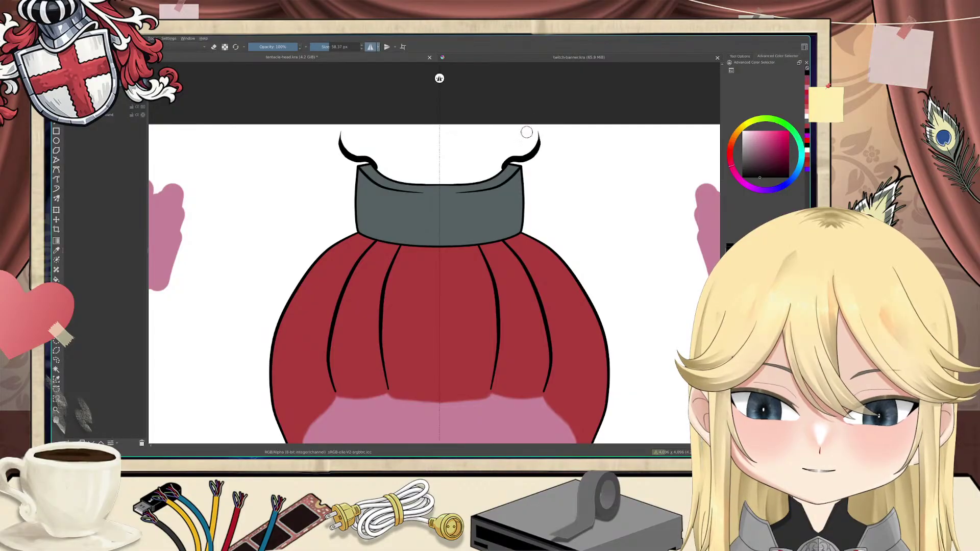
pyautogui.hotkey('ctrl', 'z')
pyautogui.moveTo(496, 172); pyautogui.dragTo(523, 121)
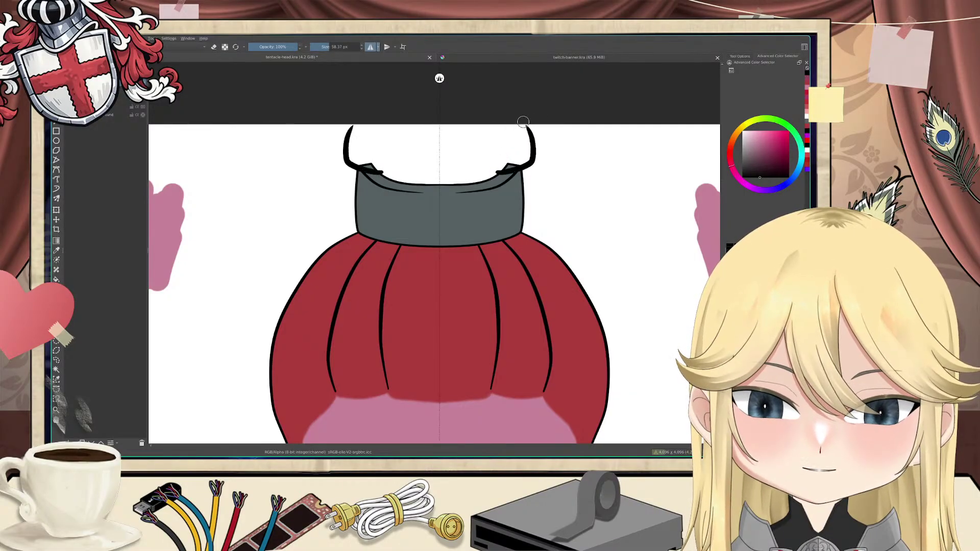
pyautogui.hotkey('ctrl', 'z')
pyautogui.moveTo(499, 172)
pyautogui.mouseDown()
pyautogui.moveTo(518, 167)
pyautogui.moveTo(532, 115)
pyautogui.mouseUp()
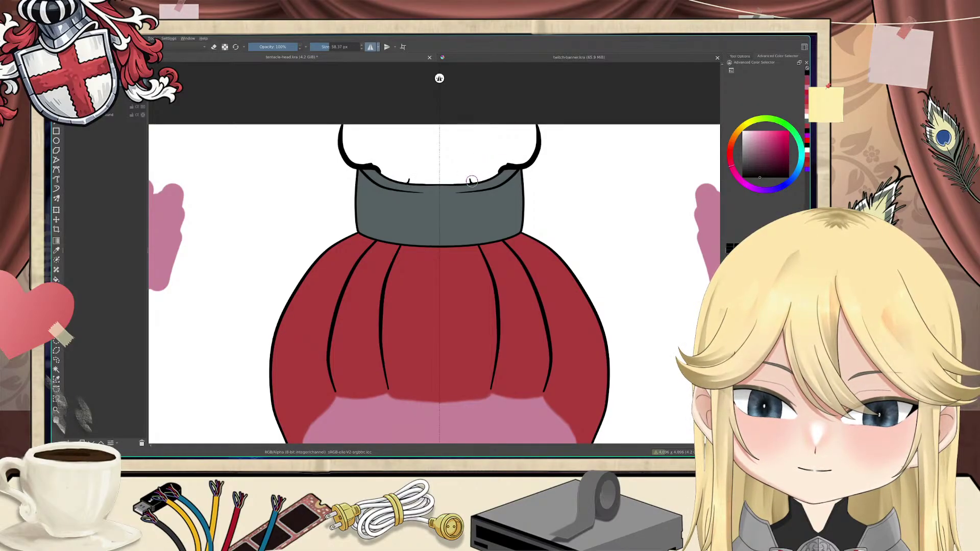
# Step: Draw the mirrored outlines of the middle hair strand from the canvas's upper edge into the ring and erase stray marks
pyautogui.moveTo(471, 181)
pyautogui.mouseDown()
pyautogui.moveTo(492, 179)
pyautogui.moveTo(498, 125)
pyautogui.mouseUp()
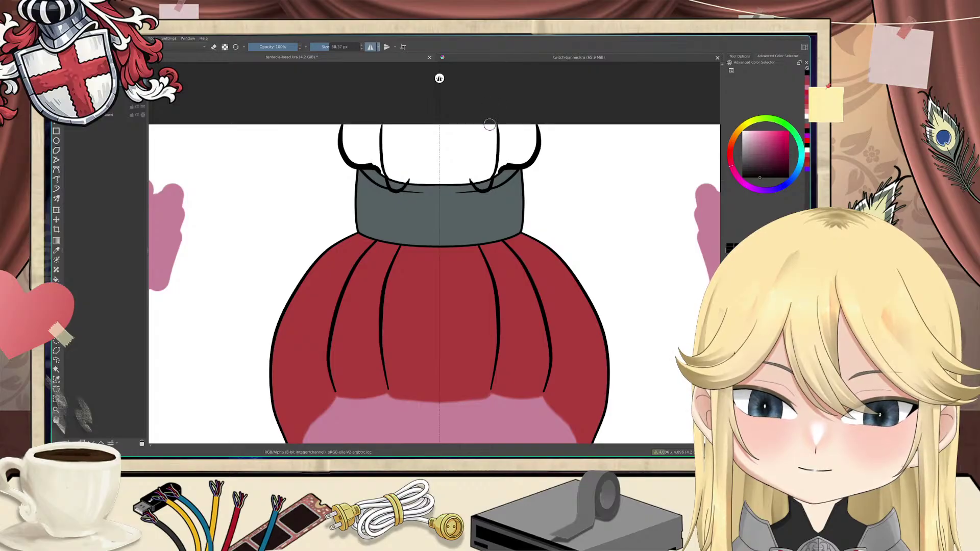
pyautogui.hotkey('ctrl', 'z')
pyautogui.hotkey('ctrl', 'z')
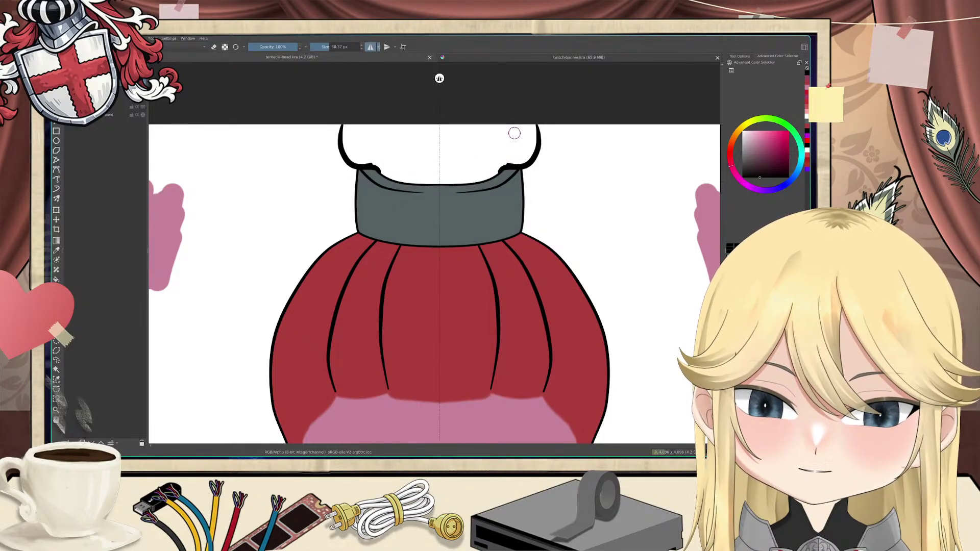
pyautogui.moveTo(489, 126); pyautogui.dragTo(479, 186)
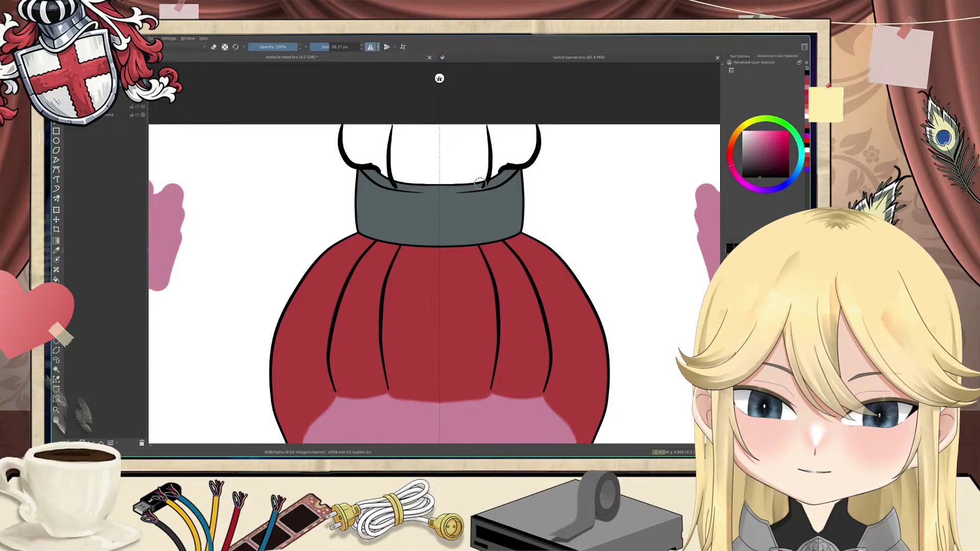
pyautogui.hotkey('ctrl', 'z')
pyautogui.moveTo(488, 125); pyautogui.dragTo(479, 189)
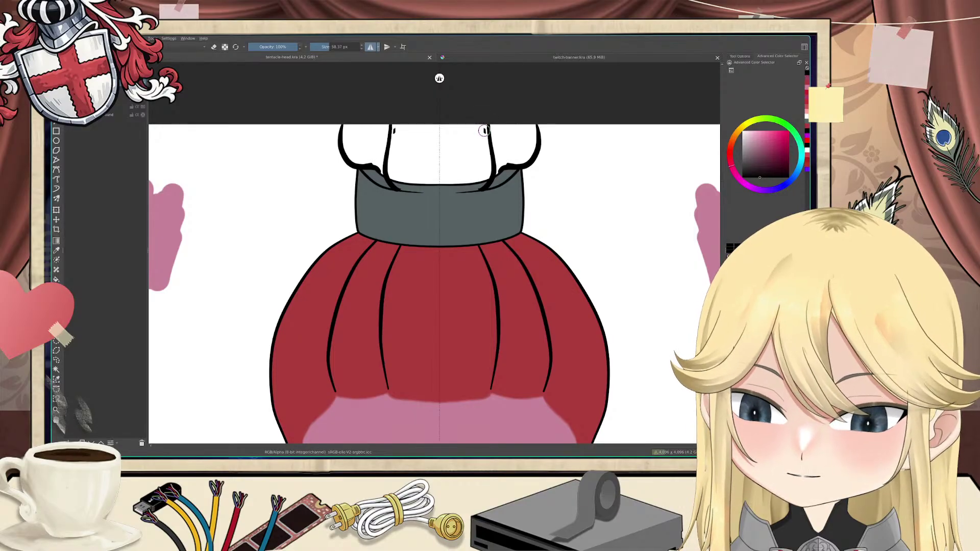
pyautogui.press('e')
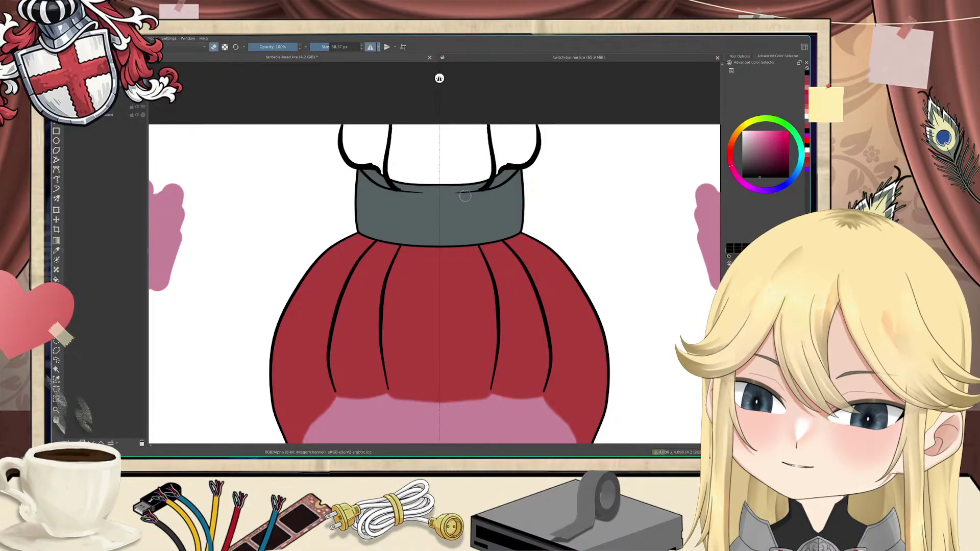
# Step: Pick the hair's red and paint the middle strand's curved lower edge over the ring's front, trimming it with the eraser
pyautogui.scroll(-3, 315, 248)
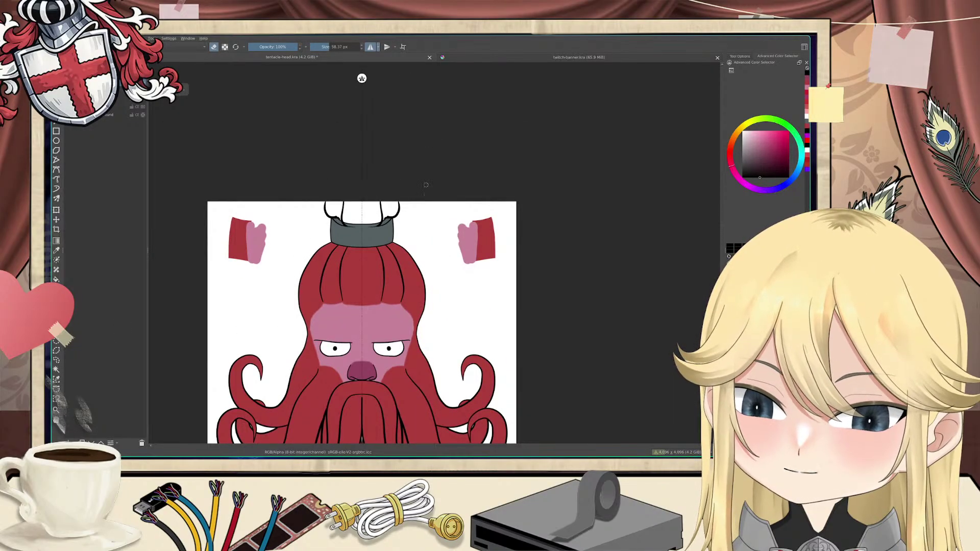
pyautogui.moveTo(356, 251); pyautogui.dragTo(443, 169)
pyautogui.scroll(1, 443, 169)
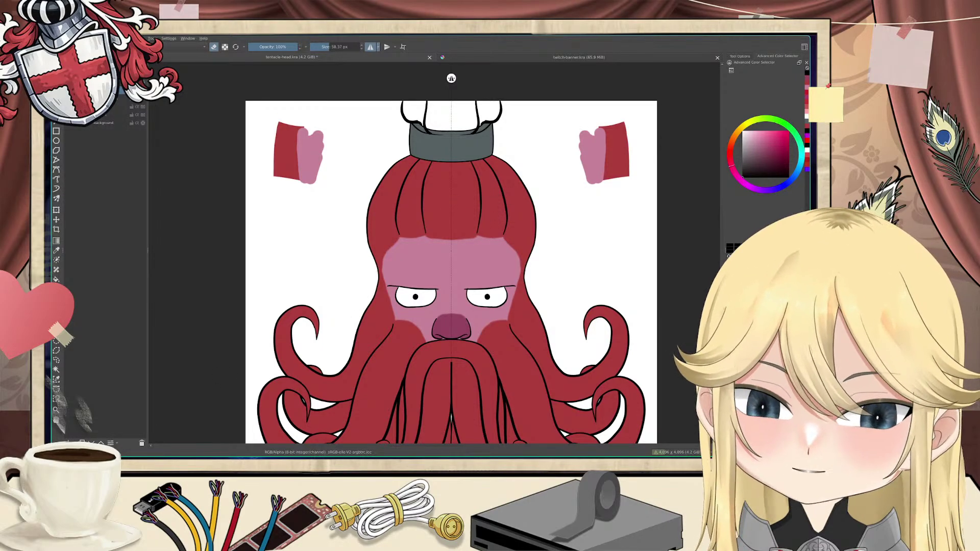
pyautogui.press('e')
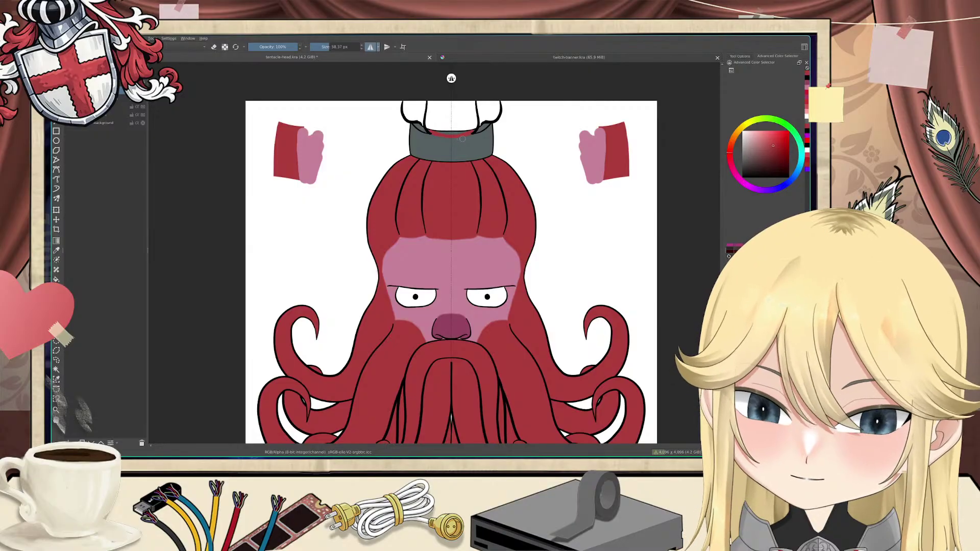
pyautogui.scroll(4, 463, 139)
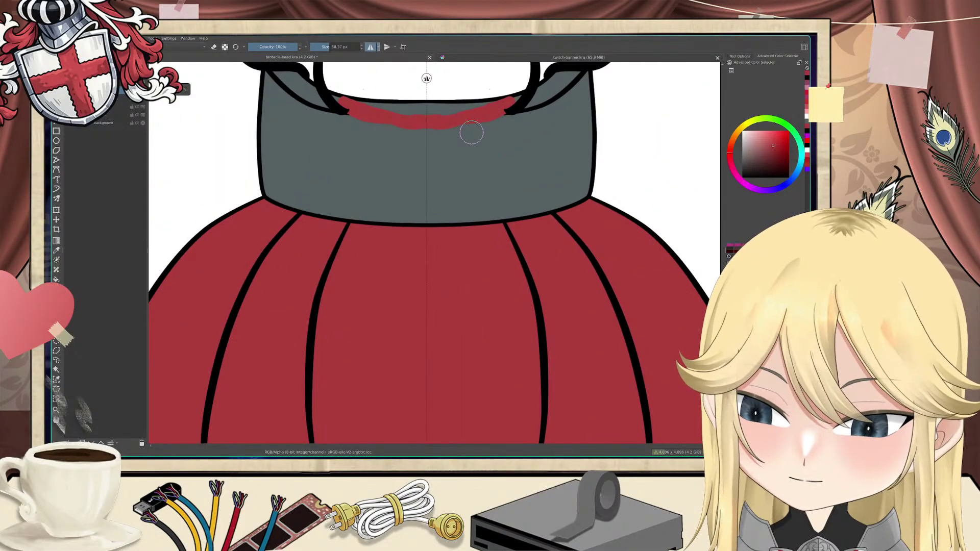
pyautogui.moveTo(471, 133)
pyautogui.mouseDown()
pyautogui.moveTo(439, 127)
pyautogui.moveTo(375, 142)
pyautogui.moveTo(348, 160)
pyautogui.moveTo(314, 215)
pyautogui.moveTo(471, 164)
pyautogui.moveTo(414, 151)
pyautogui.moveTo(421, 258)
pyautogui.moveTo(399, 153)
pyautogui.moveTo(407, 145)
pyautogui.moveTo(416, 181)
pyautogui.moveTo(415, 254)
pyautogui.mouseUp()
pyautogui.press('e')
pyautogui.press('e')
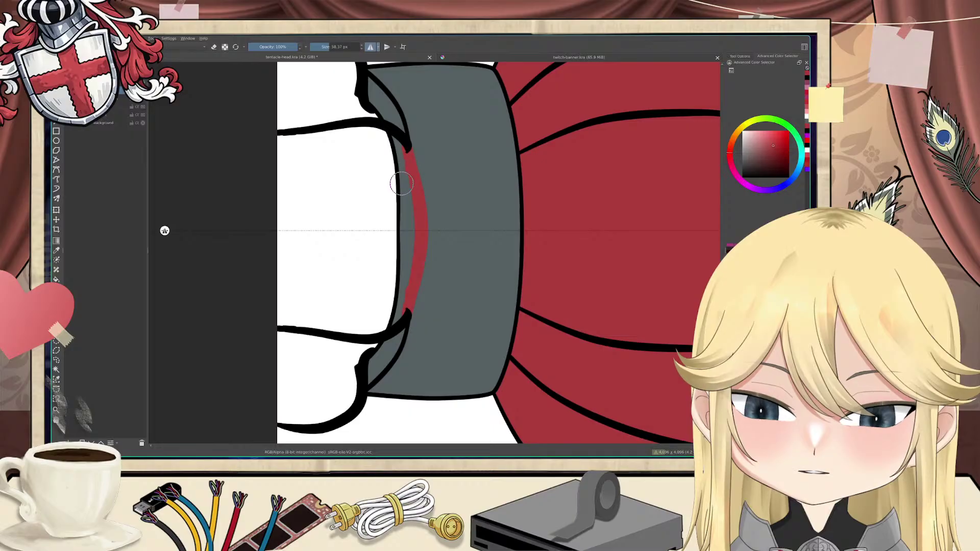
# Step: Fill the middle strand with red between its outlines, covering the ring's upper rim
pyautogui.press('e')
pyautogui.press('e')
pyautogui.moveTo(403, 162)
pyautogui.mouseDown()
pyautogui.moveTo(357, 132)
pyautogui.moveTo(283, 139)
pyautogui.moveTo(282, 259)
pyautogui.moveTo(297, 273)
pyautogui.moveTo(292, 184)
pyautogui.moveTo(317, 146)
pyautogui.moveTo(378, 146)
pyautogui.moveTo(290, 147)
pyautogui.moveTo(371, 145)
pyautogui.moveTo(404, 198)
pyautogui.moveTo(401, 253)
pyautogui.moveTo(412, 265)
pyautogui.moveTo(404, 190)
pyautogui.moveTo(386, 290)
pyautogui.moveTo(372, 306)
pyautogui.moveTo(389, 246)
pyautogui.moveTo(377, 210)
pyautogui.moveTo(304, 186)
pyautogui.moveTo(318, 159)
pyautogui.moveTo(338, 167)
pyautogui.moveTo(358, 212)
pyautogui.moveTo(358, 278)
pyautogui.moveTo(341, 204)
pyautogui.moveTo(306, 250)
pyautogui.moveTo(290, 235)
pyautogui.mouseUp()
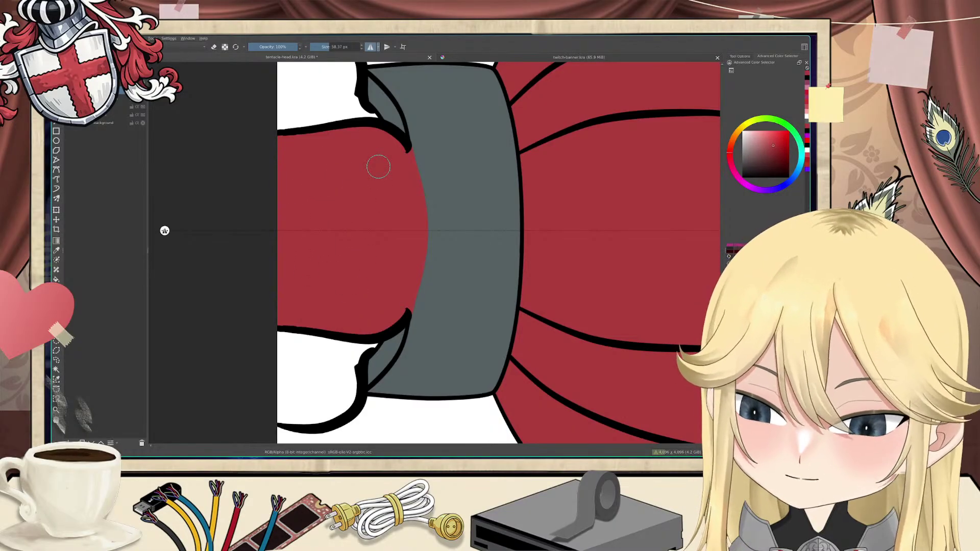
# Step: Try to paint red inside the outer hair strands along their outlines
pyautogui.press('5')
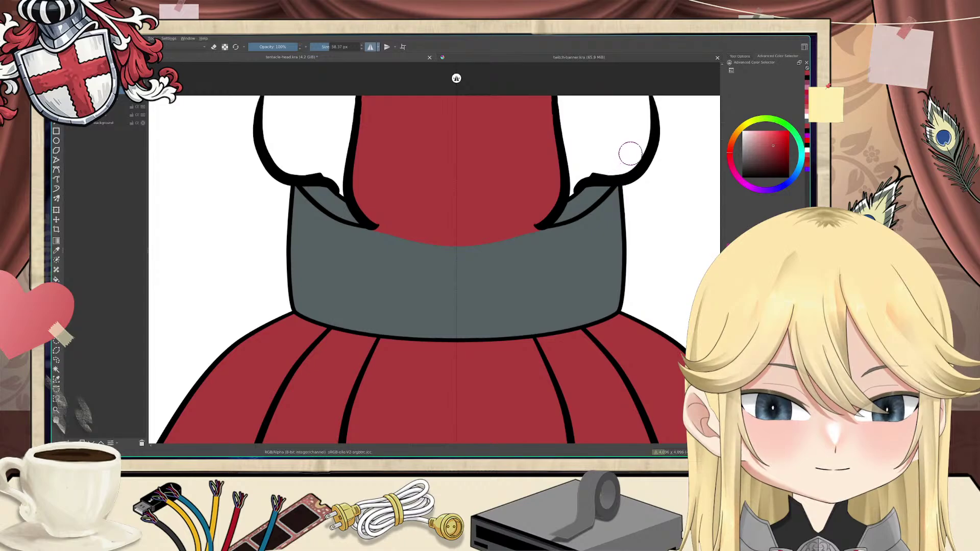
pyautogui.moveTo(642, 102)
pyautogui.mouseDown()
pyautogui.moveTo(629, 164)
pyautogui.moveTo(616, 166)
pyautogui.moveTo(633, 164)
pyautogui.moveTo(570, 191)
pyautogui.mouseUp()
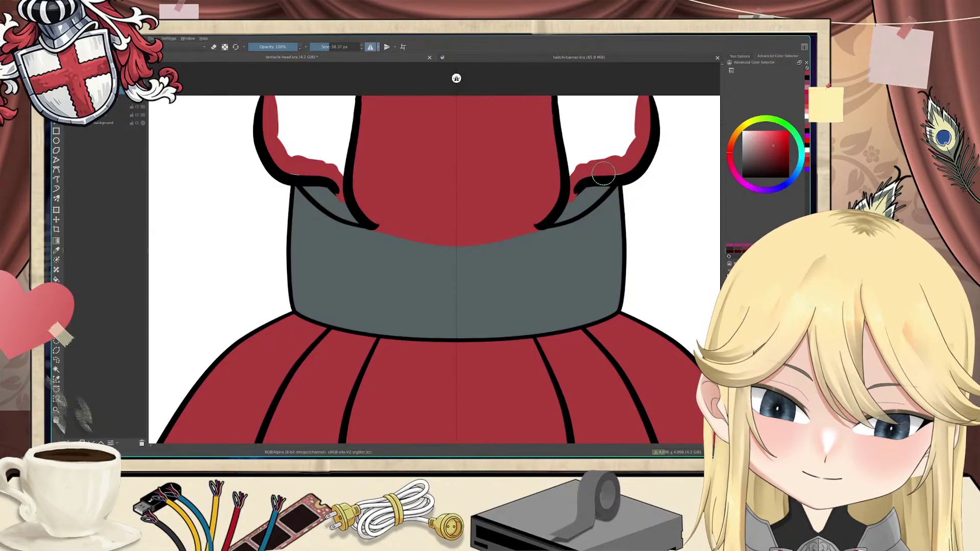
pyautogui.moveTo(607, 169); pyautogui.dragTo(615, 174)
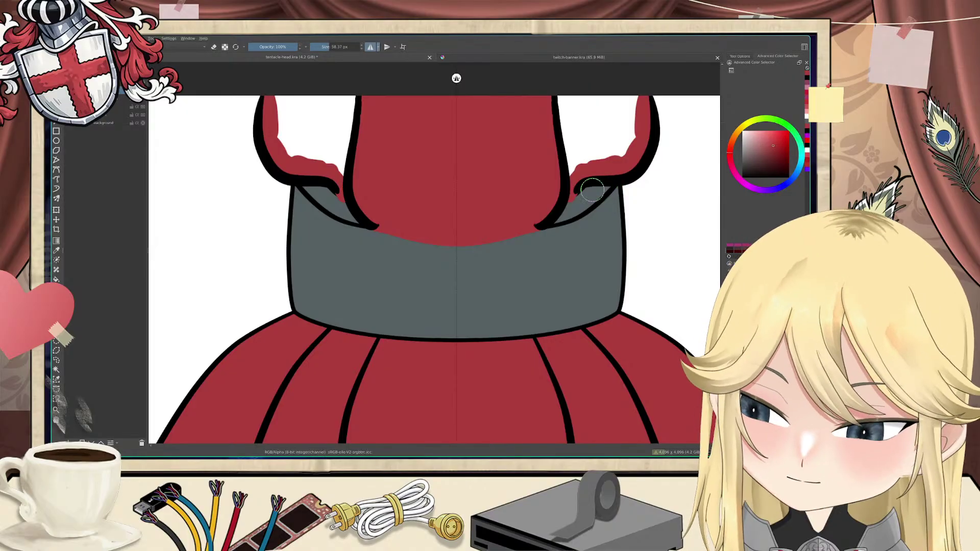
pyautogui.press('e')
pyautogui.moveTo(576, 187)
pyautogui.mouseDown()
pyautogui.moveTo(578, 158)
pyautogui.moveTo(600, 141)
pyautogui.moveTo(613, 174)
pyautogui.moveTo(641, 151)
pyautogui.mouseUp()
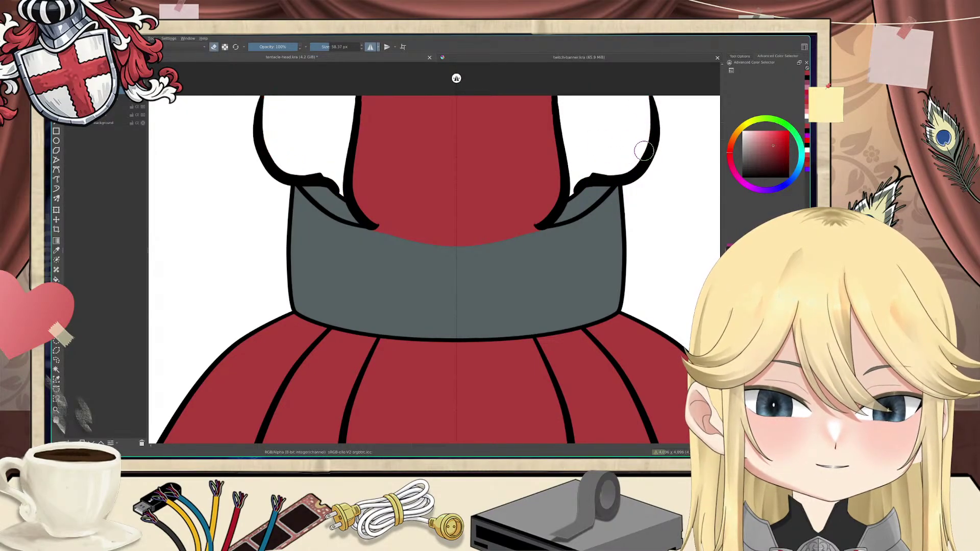
# Step: Set the brush colour to near-black and erase the rounded outlines of both outer strands
pyautogui.press('e')
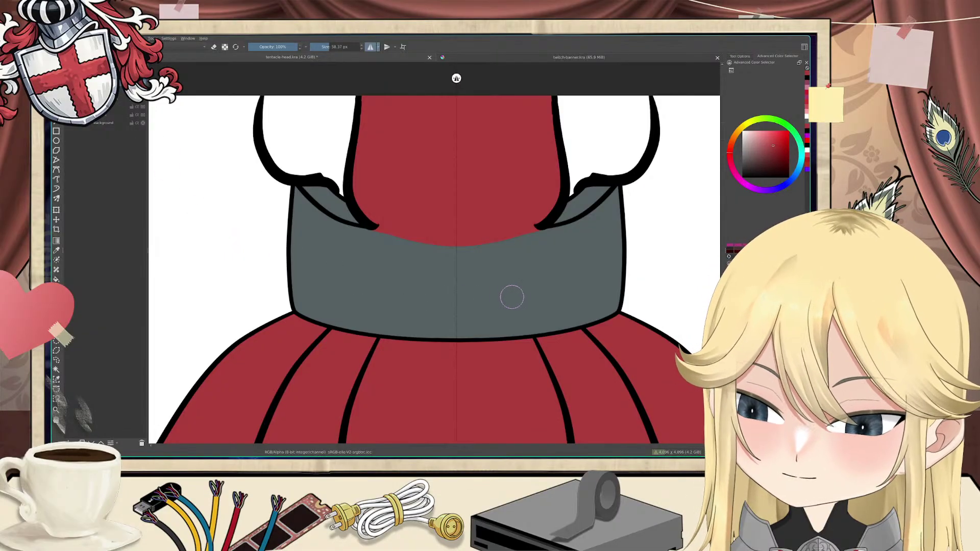
pyautogui.click(750, 177)
pyautogui.press('e')
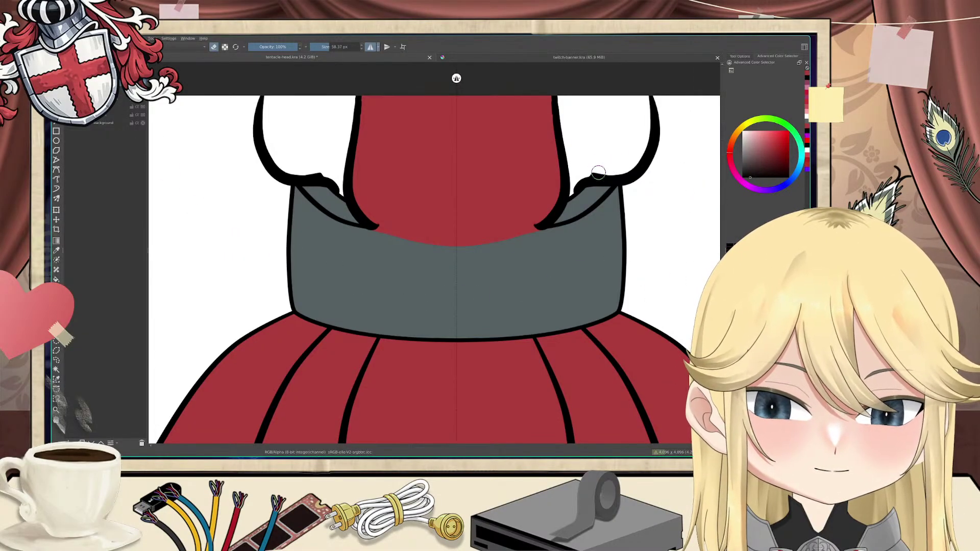
pyautogui.moveTo(615, 176)
pyautogui.mouseDown()
pyautogui.moveTo(580, 190)
pyautogui.moveTo(626, 175)
pyautogui.moveTo(645, 154)
pyautogui.moveTo(658, 107)
pyautogui.mouseUp()
# Step: Try to redraw the outer strands' outlines so they curve down across the ring's upper corners
pyautogui.press('e')
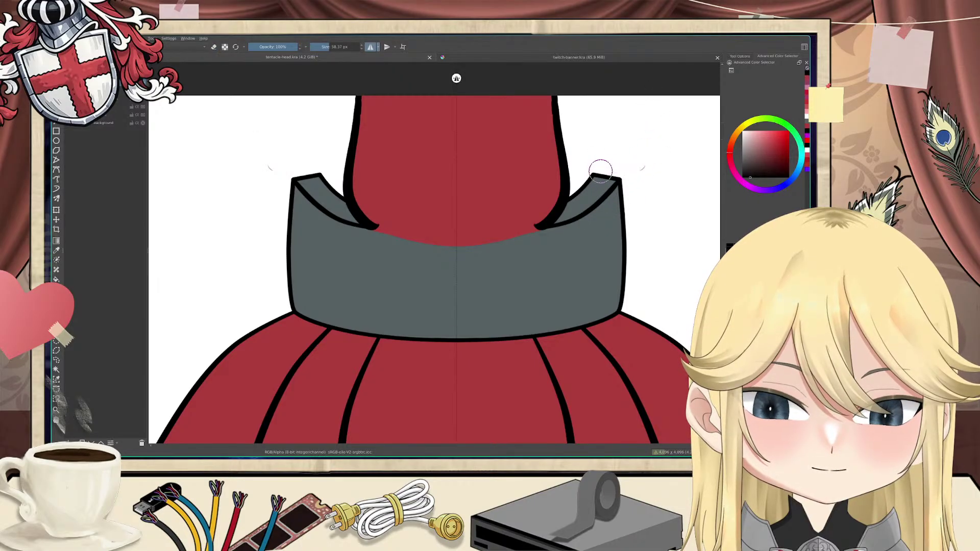
pyautogui.moveTo(647, 100); pyautogui.dragTo(592, 213)
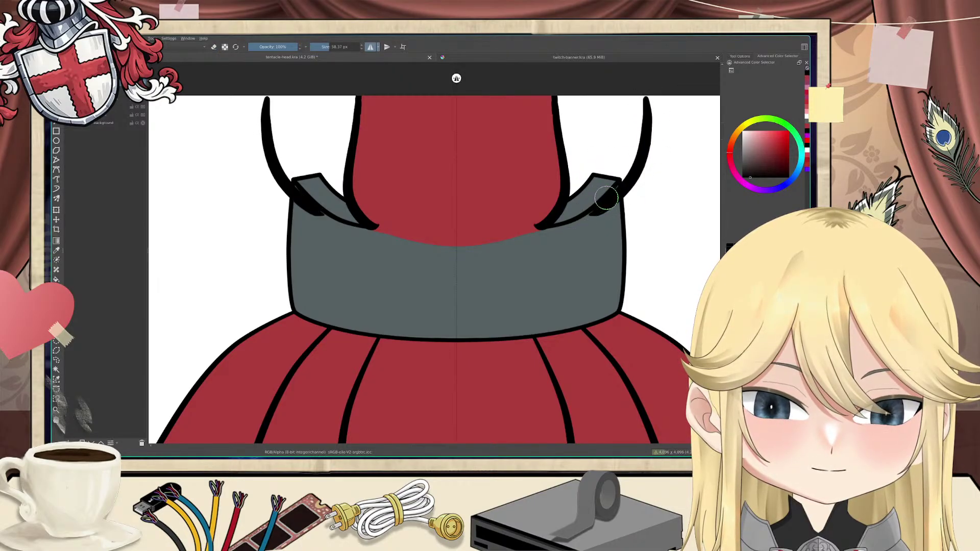
pyautogui.hotkey('ctrl', 'z')
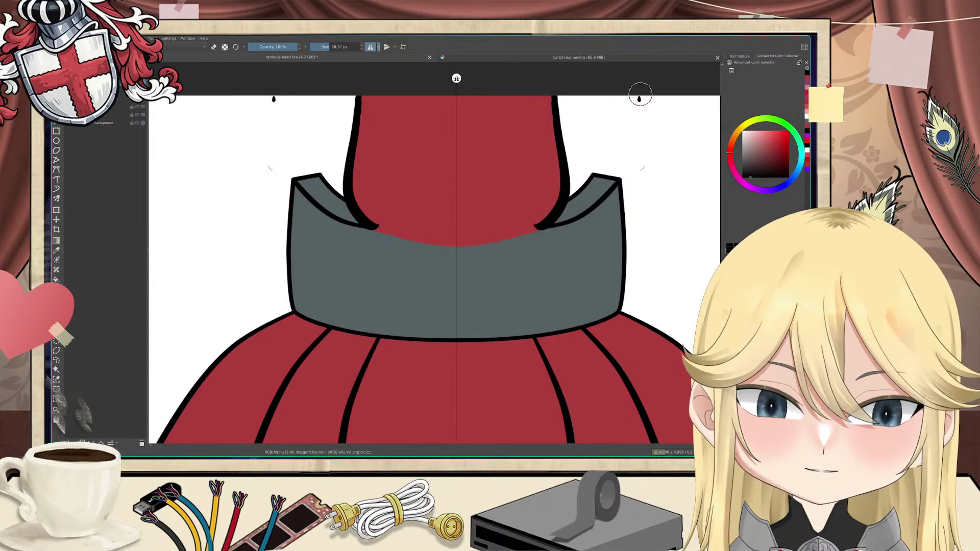
pyautogui.moveTo(640, 97)
pyautogui.mouseDown()
pyautogui.moveTo(622, 147)
pyautogui.moveTo(556, 174)
pyautogui.mouseUp()
pyautogui.hotkey('ctrl', 'z')
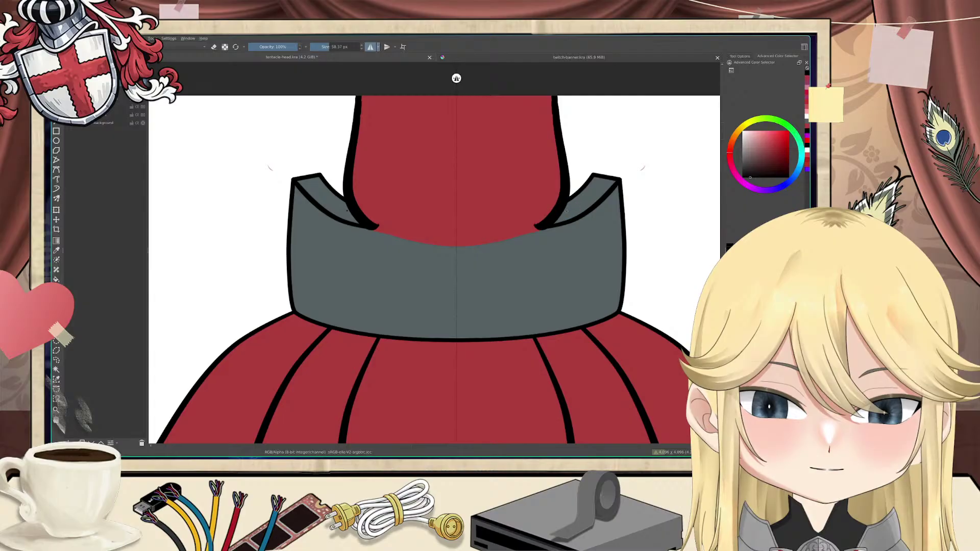
pyautogui.moveTo(566, 211)
pyautogui.mouseDown()
pyautogui.moveTo(648, 168)
pyautogui.moveTo(641, 106)
pyautogui.mouseUp()
pyautogui.hotkey('ctrl', 'z')
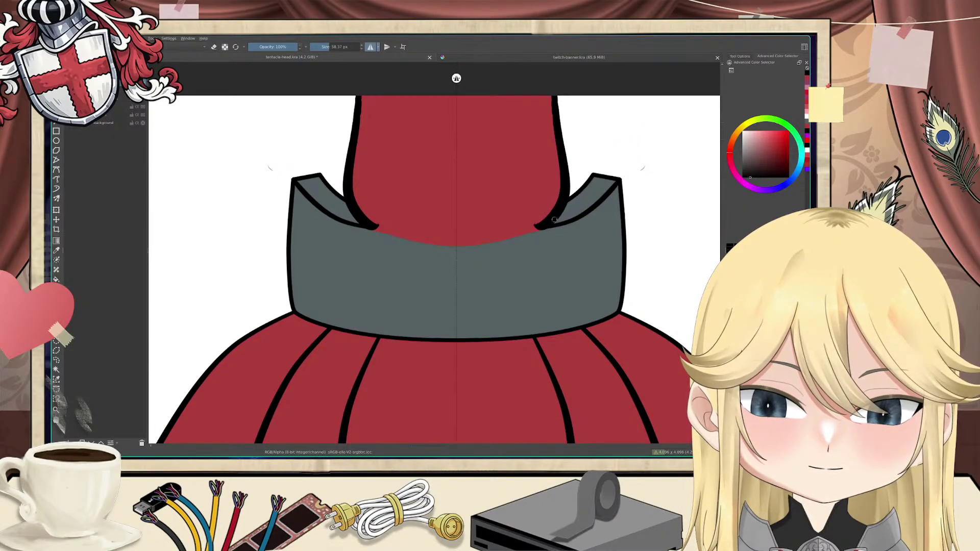
# Step: Draw mirrored outer strand outlines from the middle strand's base across the ring up to the canvas edge, and thin their lower ends
pyautogui.moveTo(554, 220)
pyautogui.mouseDown()
pyautogui.moveTo(634, 119)
pyautogui.moveTo(632, 84)
pyautogui.mouseUp()
pyautogui.hotkey('ctrl', 'z')
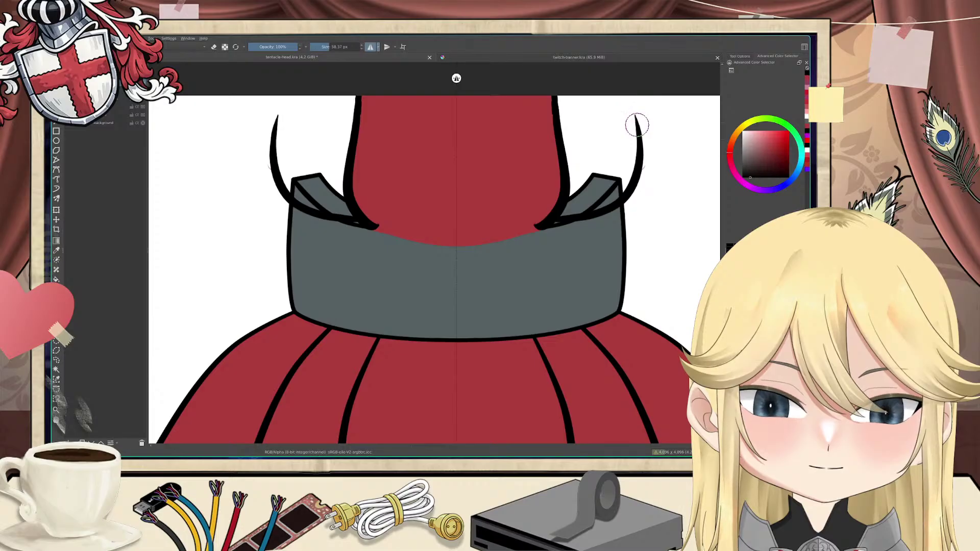
pyautogui.moveTo(638, 130); pyautogui.dragTo(632, 88)
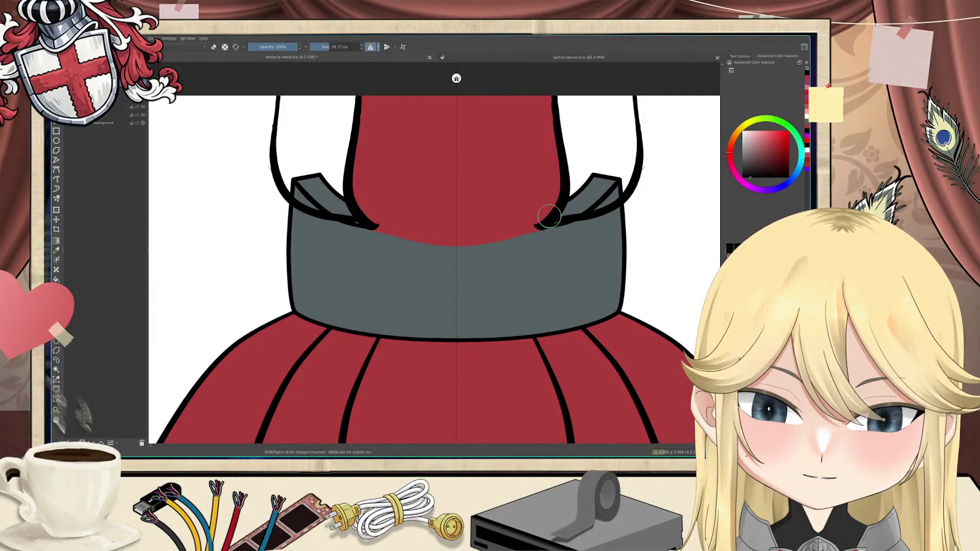
pyautogui.press('e')
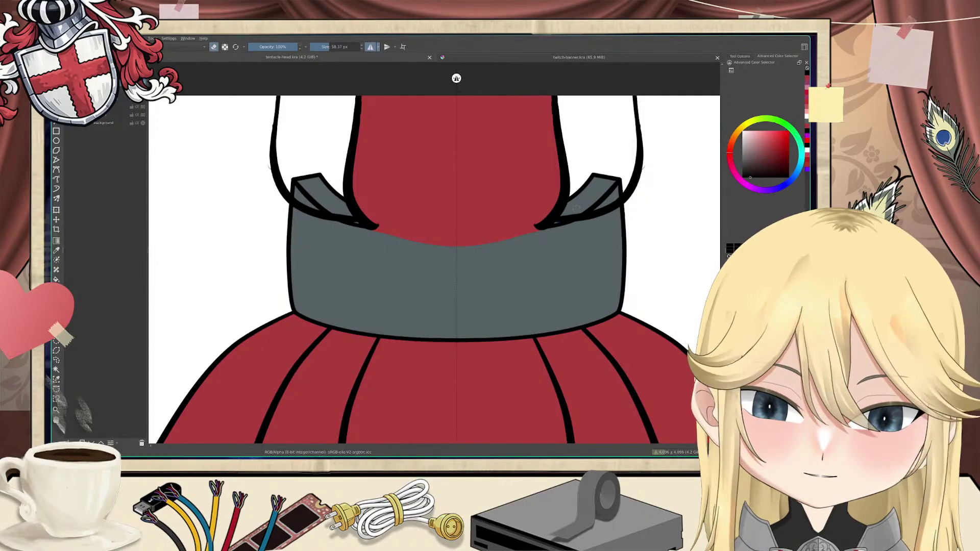
pyautogui.moveTo(573, 212); pyautogui.dragTo(570, 214)
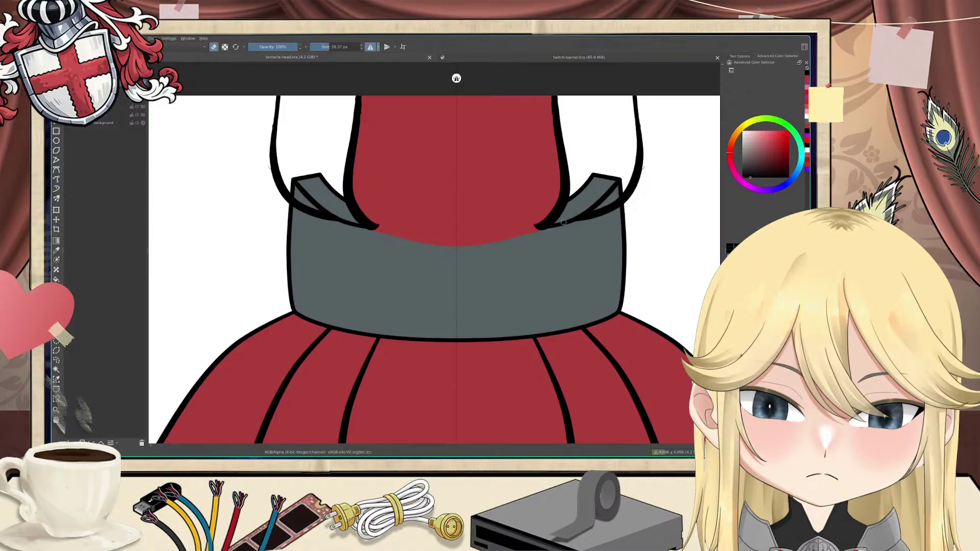
# Step: Tidy the lower inner ends of the outer strands' outlines and paint both strands with the red picked from the middle strand
pyautogui.press('e')
pyautogui.moveTo(582, 215); pyautogui.dragTo(567, 218)
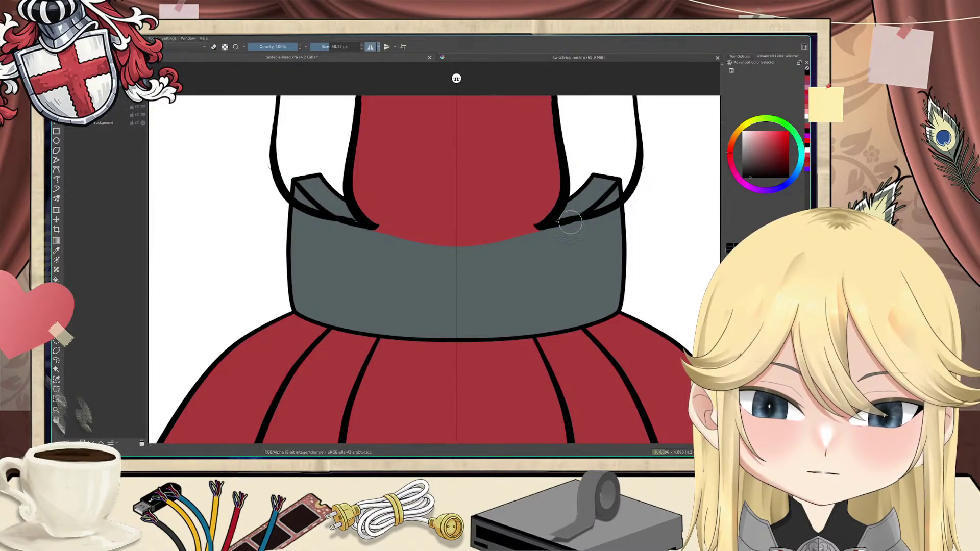
pyautogui.moveTo(565, 222); pyautogui.dragTo(579, 219)
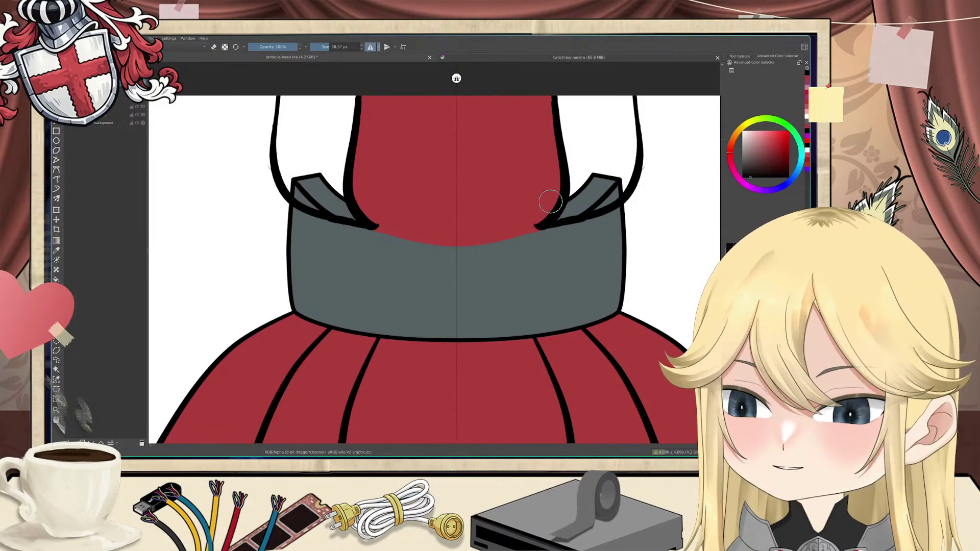
pyautogui.keyDown('ctrl'); pyautogui.click(458, 145); pyautogui.keyUp('ctrl')
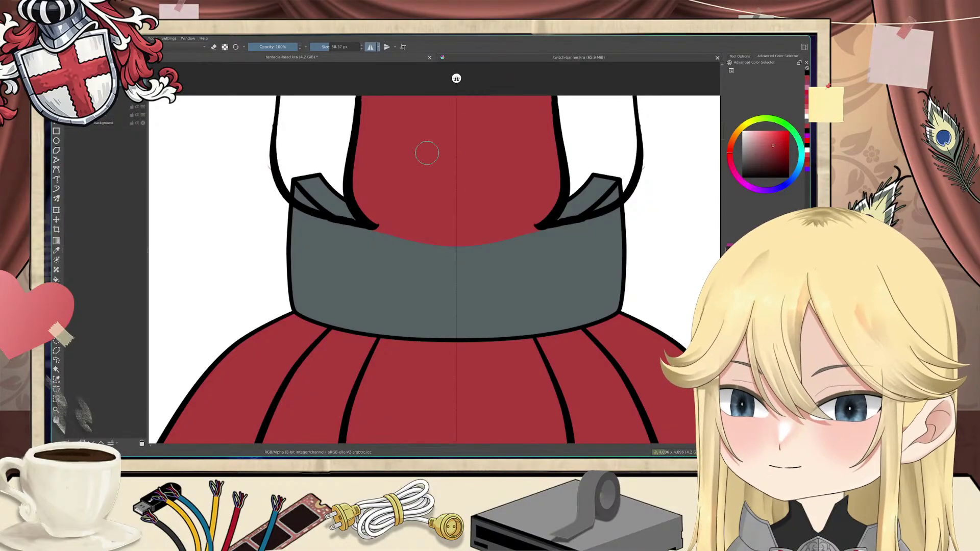
pyautogui.moveTo(599, 193)
pyautogui.mouseDown()
pyautogui.moveTo(571, 211)
pyautogui.moveTo(630, 173)
pyautogui.moveTo(619, 93)
pyautogui.moveTo(597, 105)
pyautogui.moveTo(565, 97)
pyautogui.moveTo(567, 207)
pyautogui.moveTo(580, 144)
pyautogui.moveTo(612, 132)
pyautogui.moveTo(618, 176)
pyautogui.moveTo(602, 171)
pyautogui.moveTo(592, 188)
pyautogui.mouseUp()
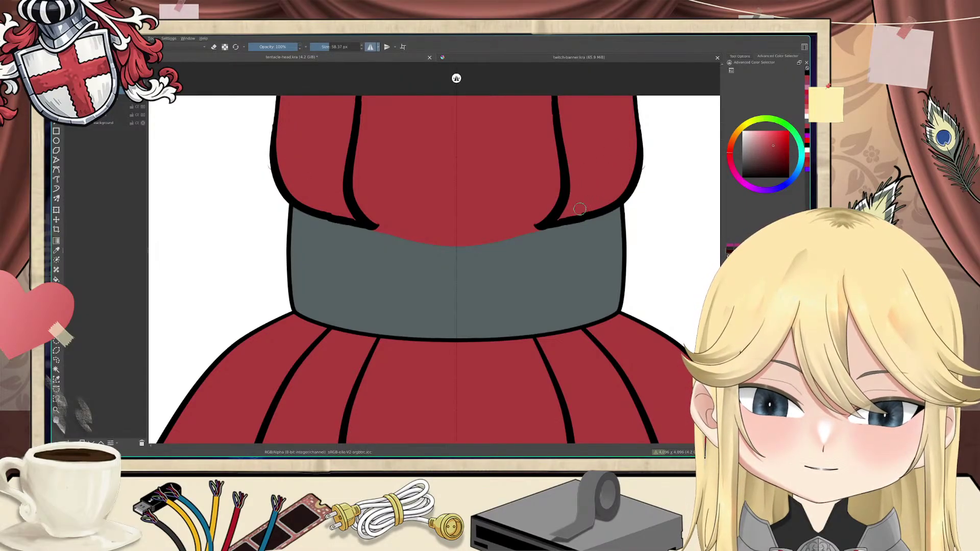
# Step: Try to reshape the black joints between the middle and outer strands, and undo the strokes back to the red fill
pyautogui.press('e')
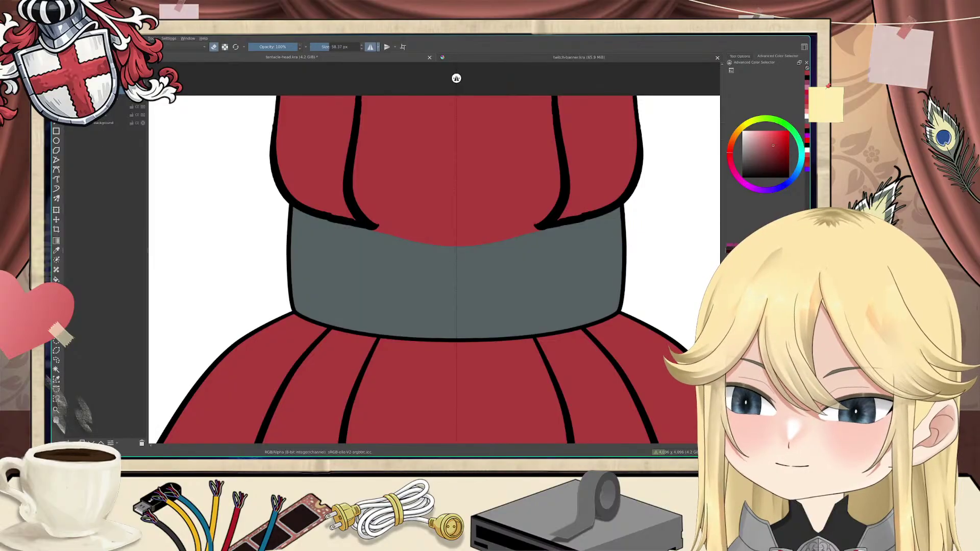
pyautogui.press('e')
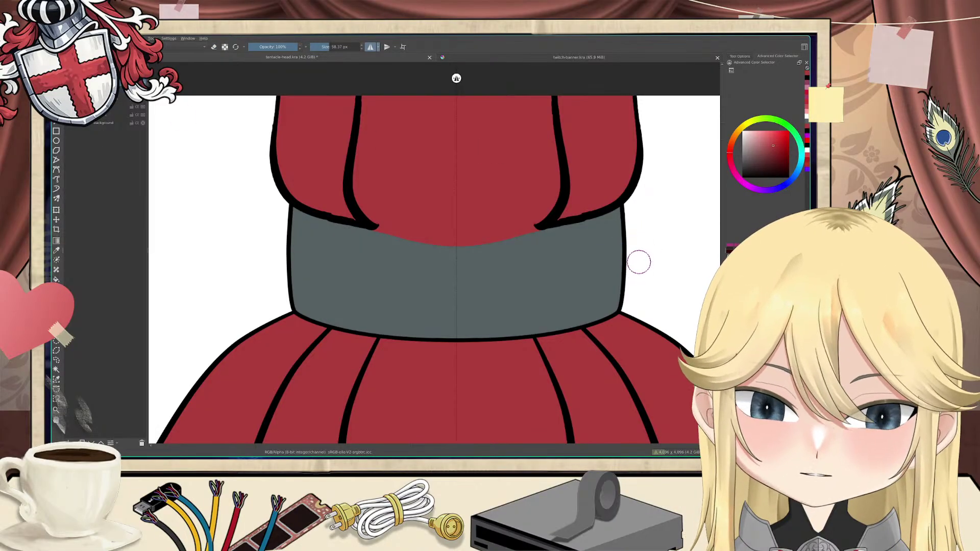
pyautogui.press('e')
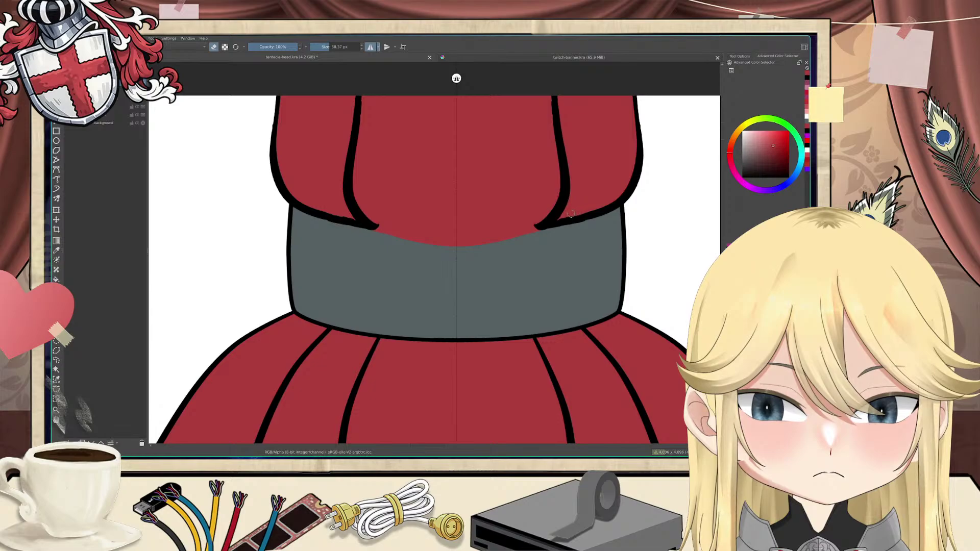
pyautogui.press('e')
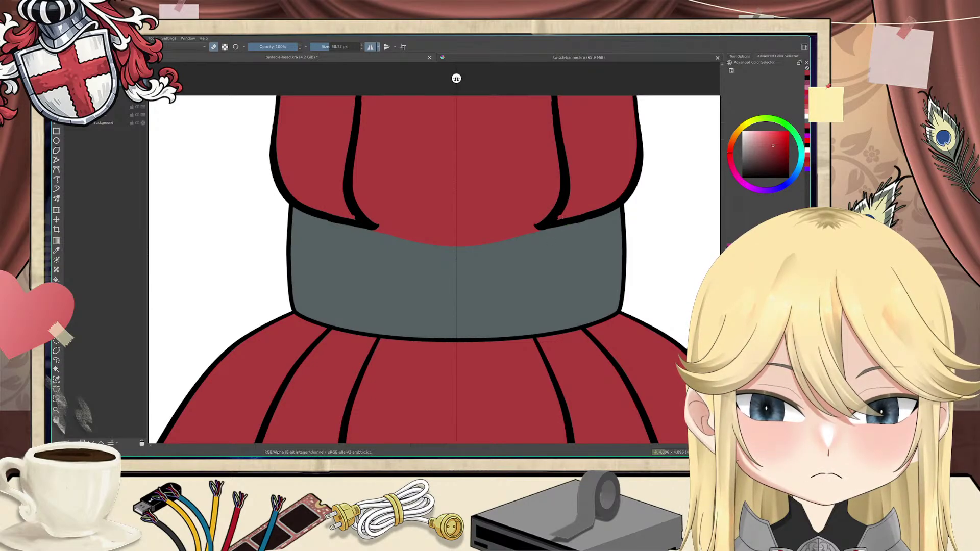
pyautogui.press('e')
pyautogui.press('e')
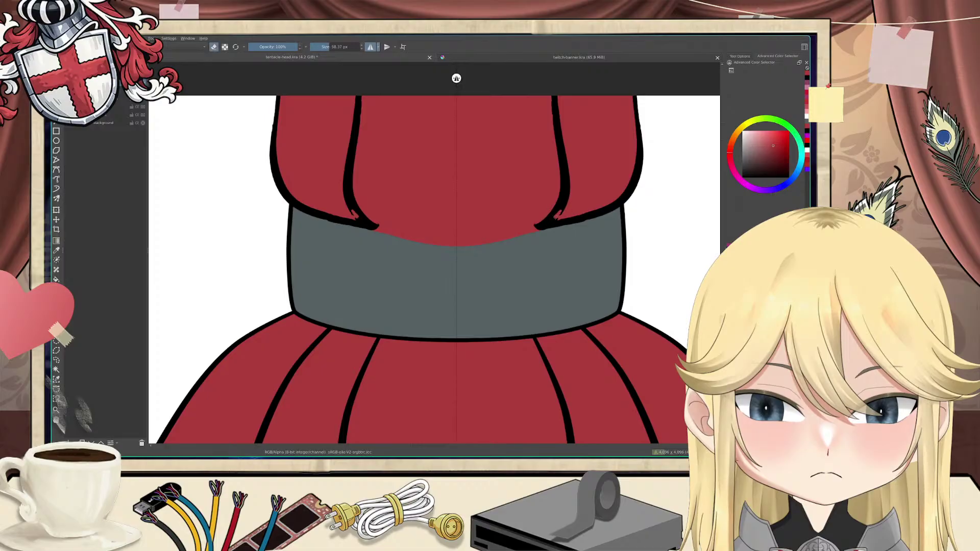
pyautogui.moveTo(560, 210); pyautogui.dragTo(557, 215)
pyautogui.press('e')
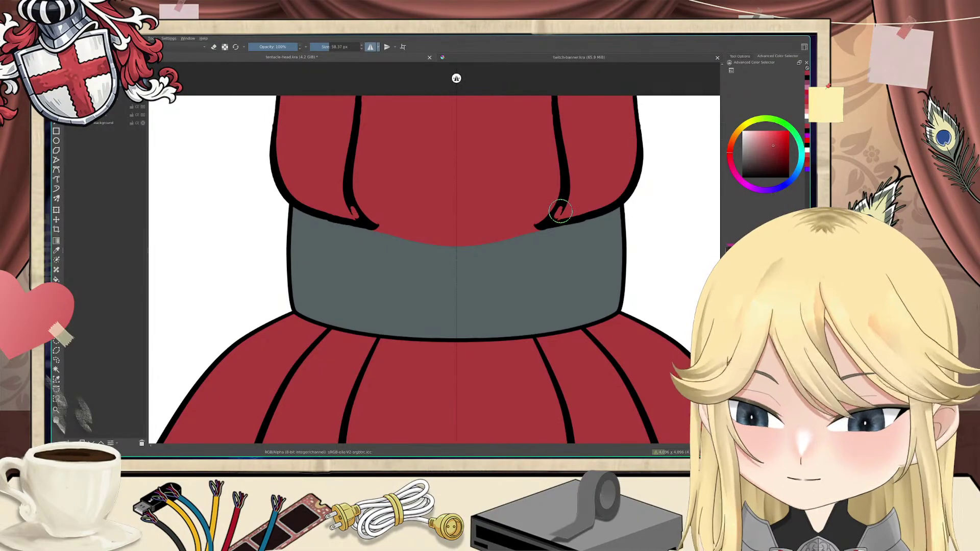
pyautogui.moveTo(561, 194); pyautogui.dragTo(560, 213)
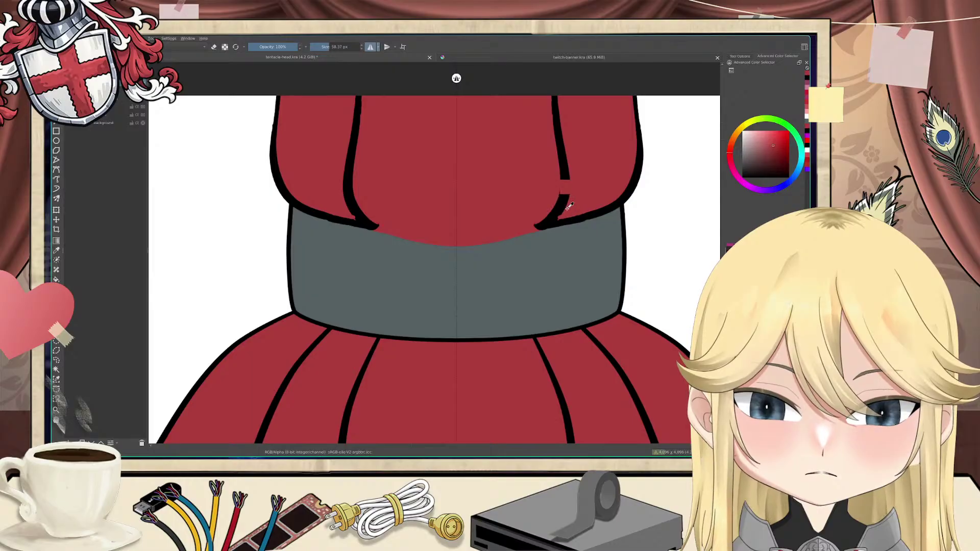
pyautogui.hotkey('ctrl', 'z')
pyautogui.hotkey('ctrl', 'z')
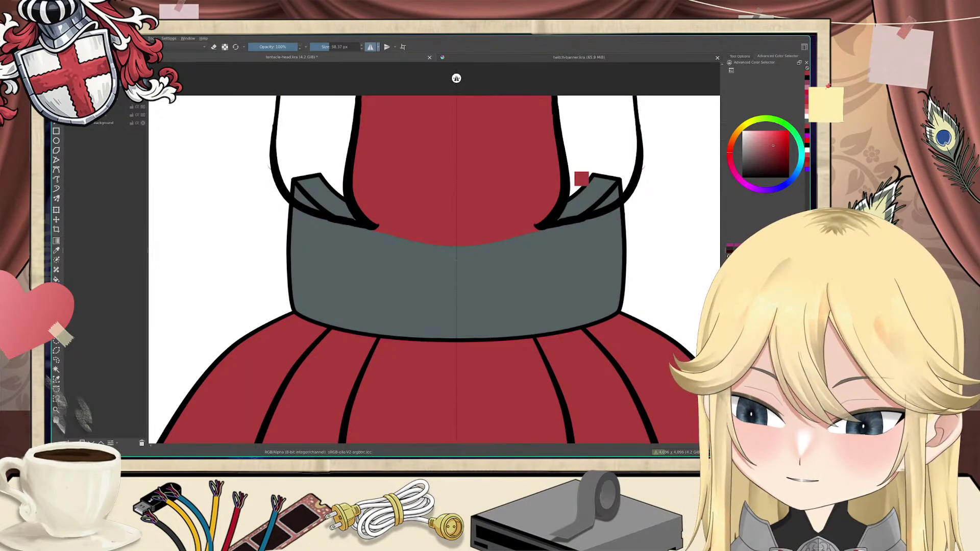
pyautogui.hotkey('ctrl', 'shift', 'z')
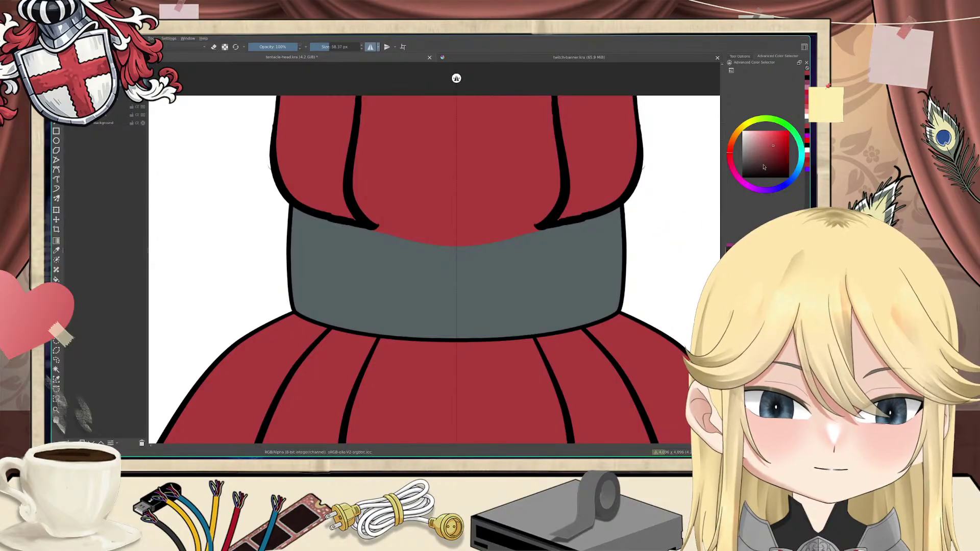
# Step: Set the brush colour to near-black, select the outline layer, and erase the rough inner edge of the outer strands' lower outlines
pyautogui.click(759, 177)
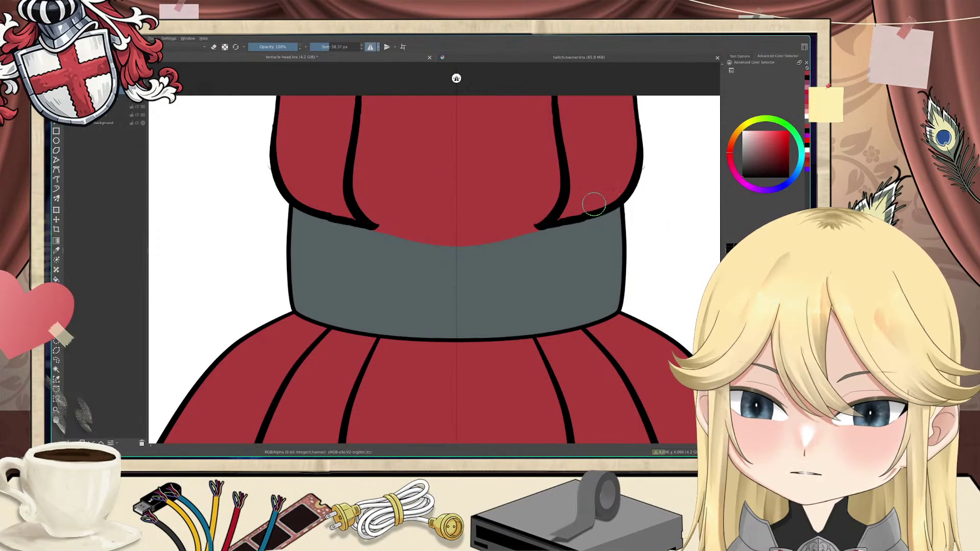
pyautogui.press('e')
pyautogui.moveTo(588, 205); pyautogui.dragTo(588, 206)
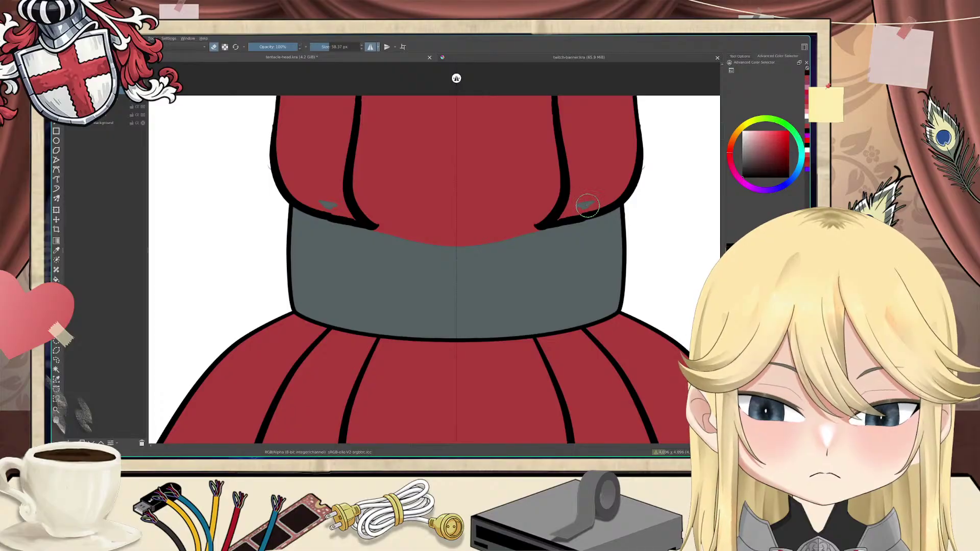
pyautogui.hotkey('ctrl', 'z')
pyautogui.hotkey('ctrl', 'z')
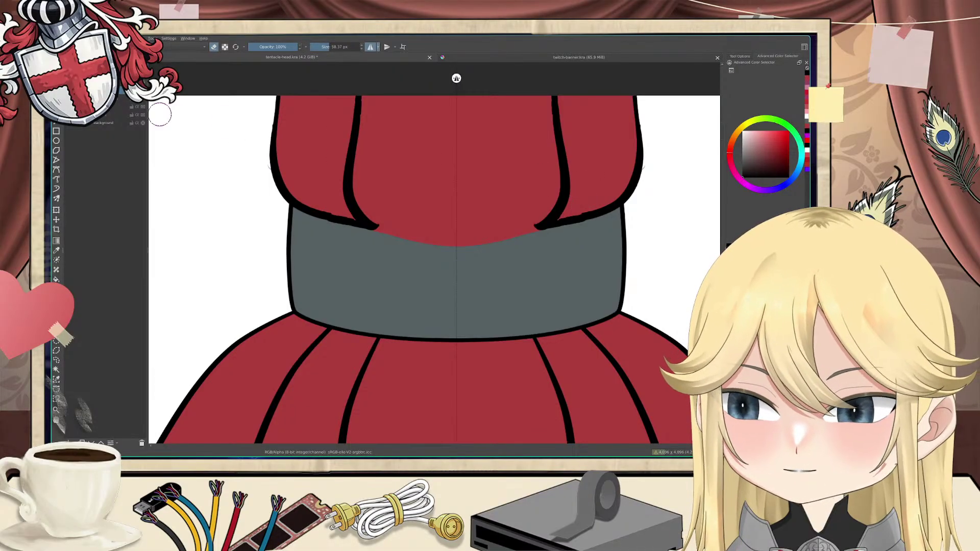
pyautogui.click(121, 89)
pyautogui.moveTo(588, 205); pyautogui.dragTo(582, 210)
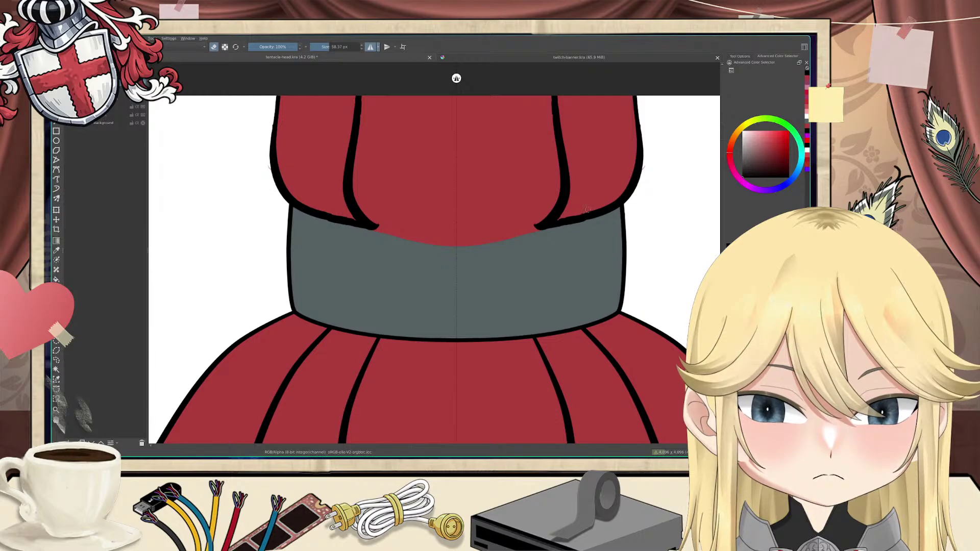
pyautogui.moveTo(562, 214); pyautogui.dragTo(566, 217)
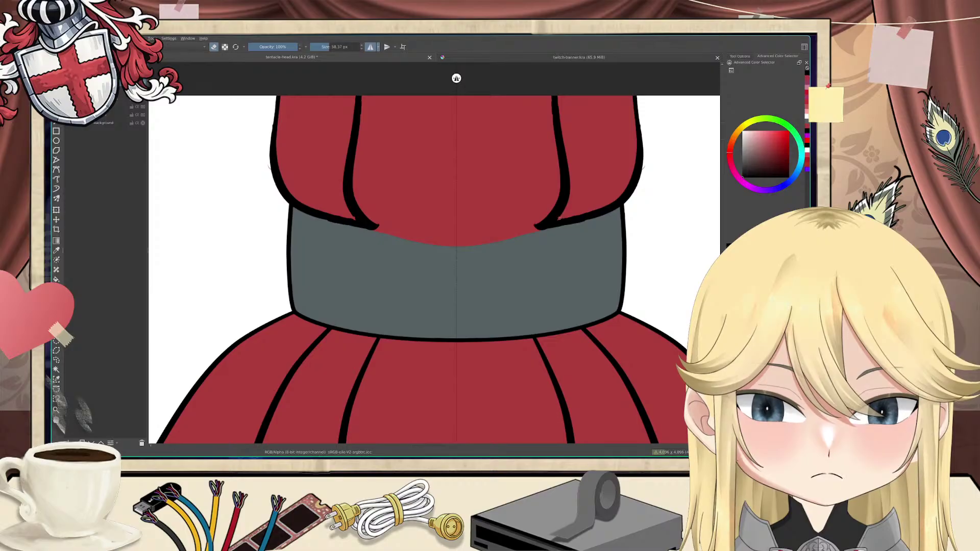
pyautogui.moveTo(560, 218)
pyautogui.mouseDown()
pyautogui.moveTo(587, 216)
pyautogui.moveTo(567, 222)
pyautogui.moveTo(583, 223)
pyautogui.moveTo(573, 226)
pyautogui.moveTo(593, 215)
pyautogui.moveTo(577, 220)
pyautogui.mouseUp()
# Step: Touch up the outer strands' lower outlines and erase the stray marks just outside their outer edges
pyautogui.press('e')
pyautogui.press('e')
pyautogui.press('e')
pyautogui.press('e')
pyautogui.press('e')
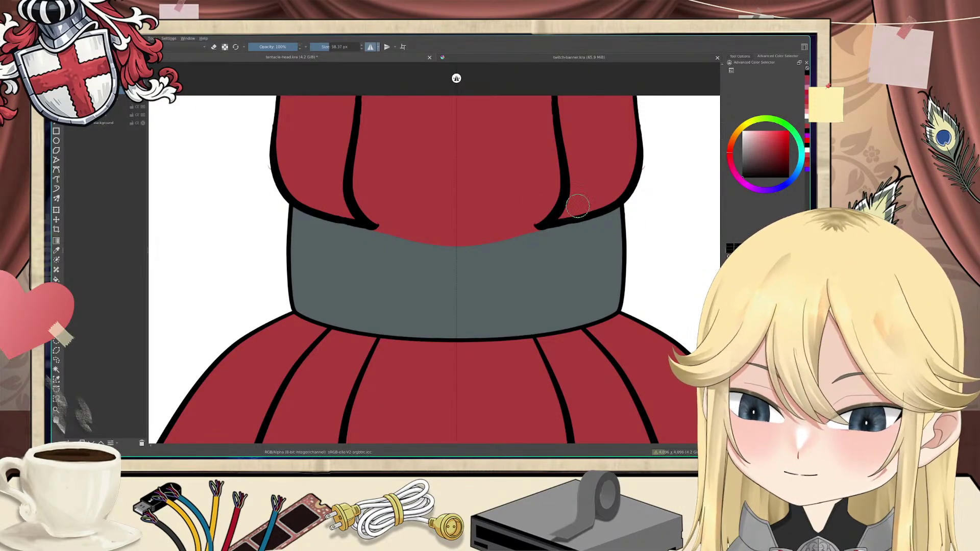
pyautogui.press('e')
pyautogui.moveTo(650, 168); pyautogui.dragTo(644, 172)
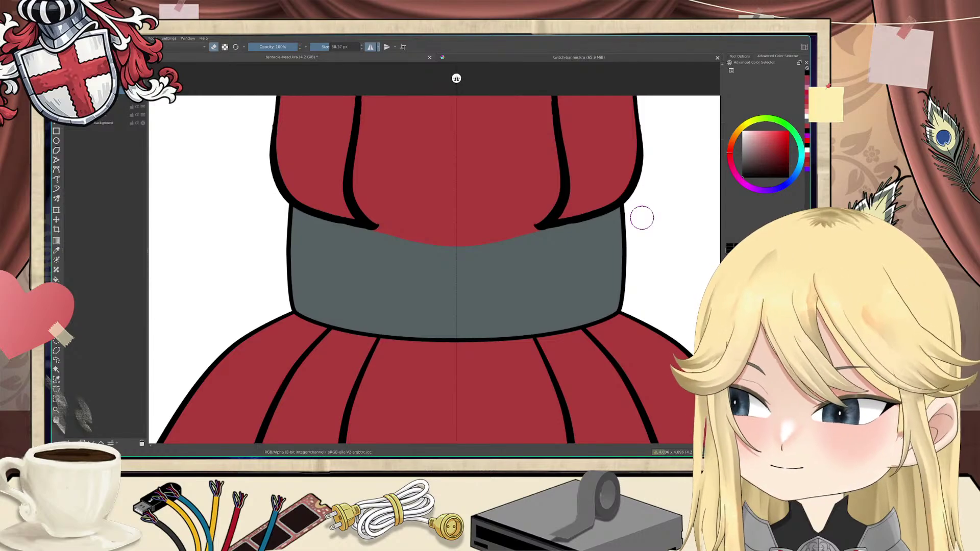
# Step: Turn off mirrored painting and examine the whole tentacle-head character
pyautogui.scroll(-6, 430, 212)
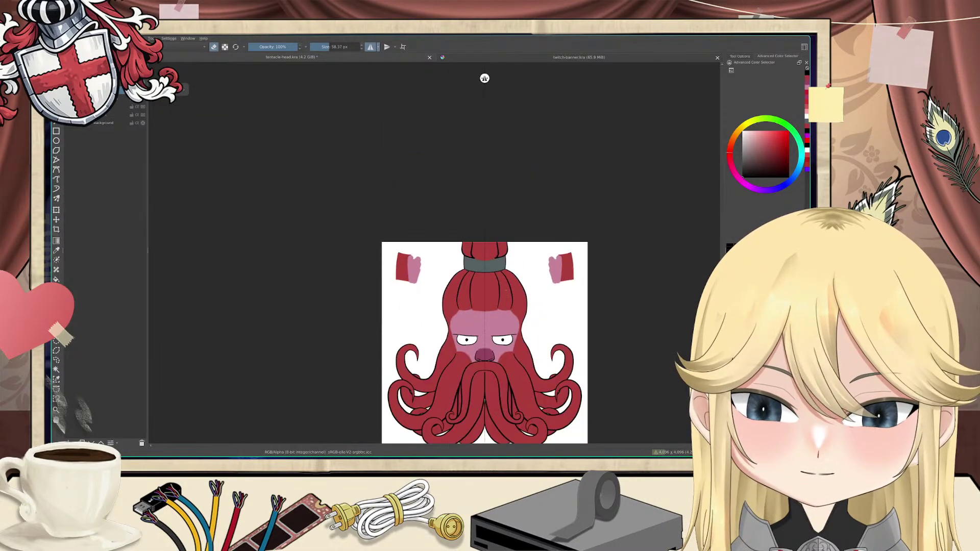
pyautogui.moveTo(516, 333); pyautogui.dragTo(503, 244)
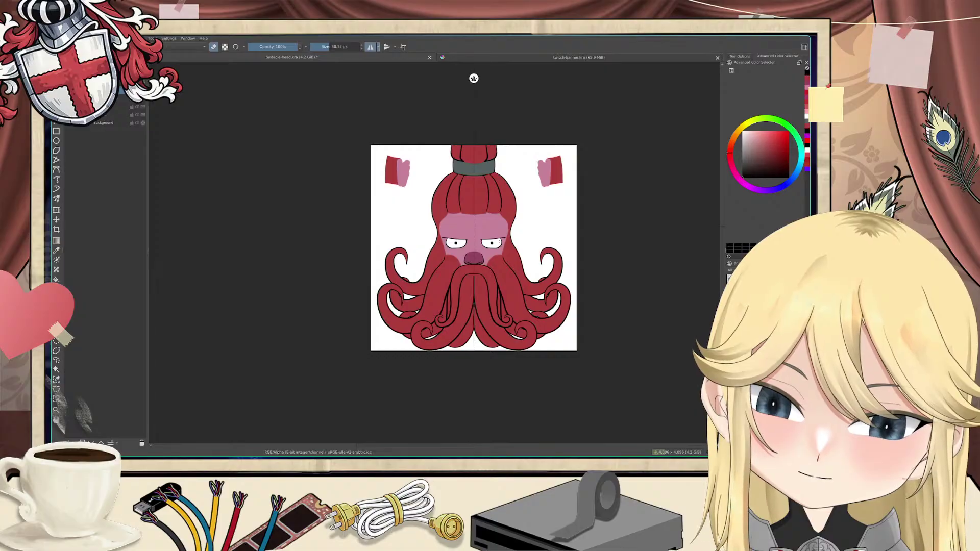
pyautogui.click(370, 46)
pyautogui.scroll(1, 359, 207)
pyautogui.moveTo(358, 224); pyautogui.dragTo(257, 193)
pyautogui.moveTo(252, 237); pyautogui.dragTo(258, 205)
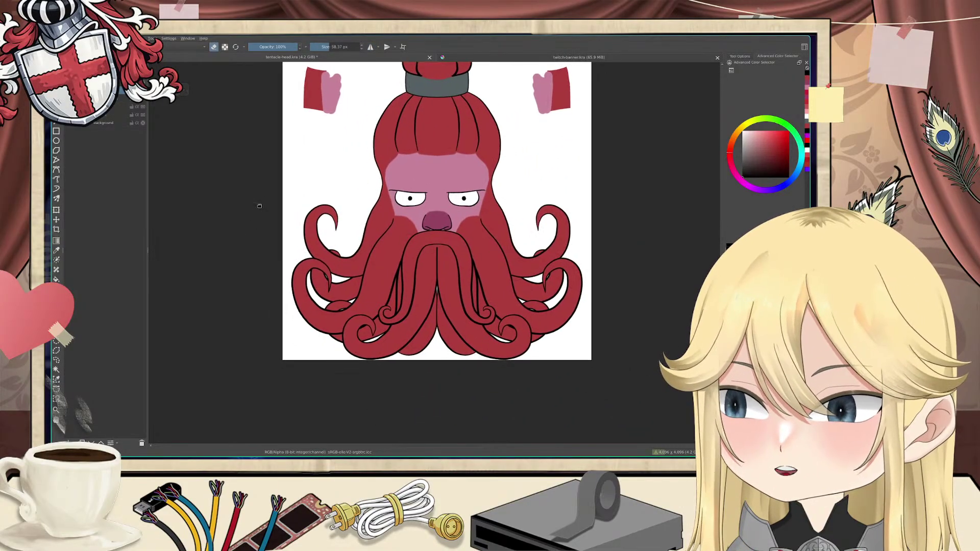
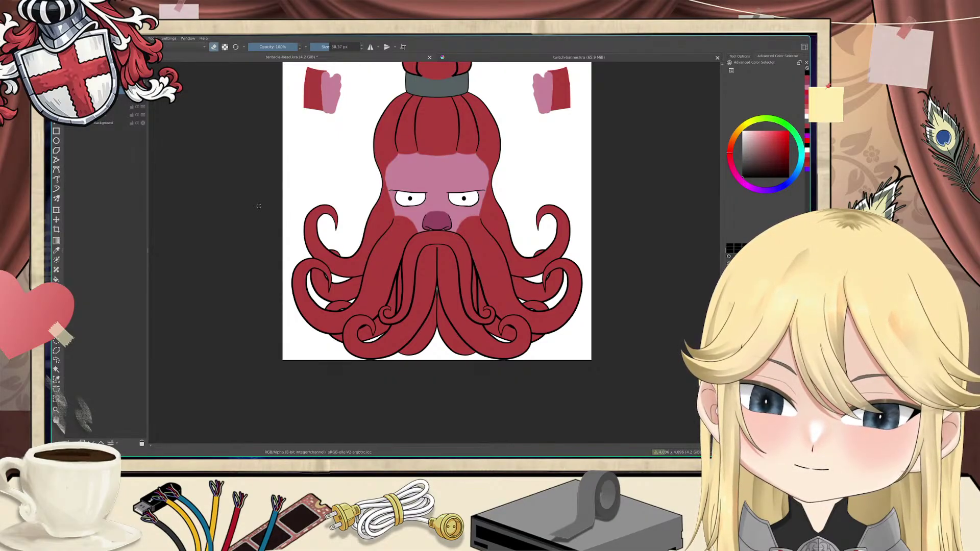
# Step: Try to outline the middle strand's lower edge against the ring, starting from one joint without mirroring
pyautogui.scroll(3, 416, 77)
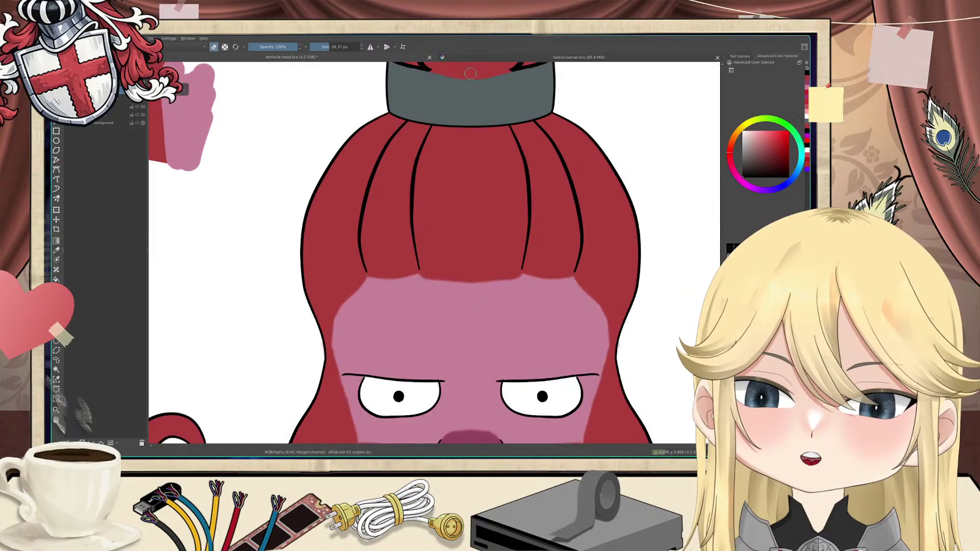
pyautogui.moveTo(472, 77); pyautogui.dragTo(446, 176)
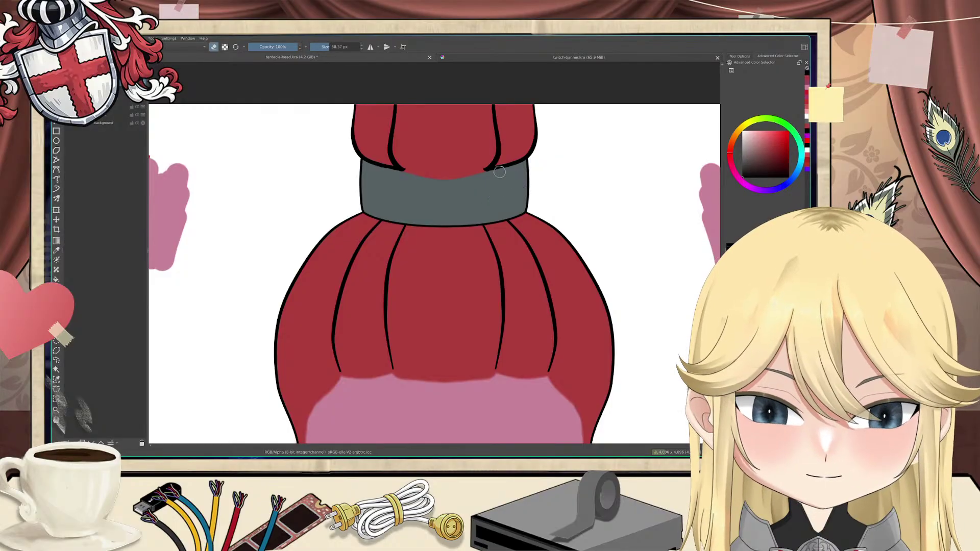
pyautogui.press('e')
pyautogui.moveTo(488, 168); pyautogui.dragTo(477, 173)
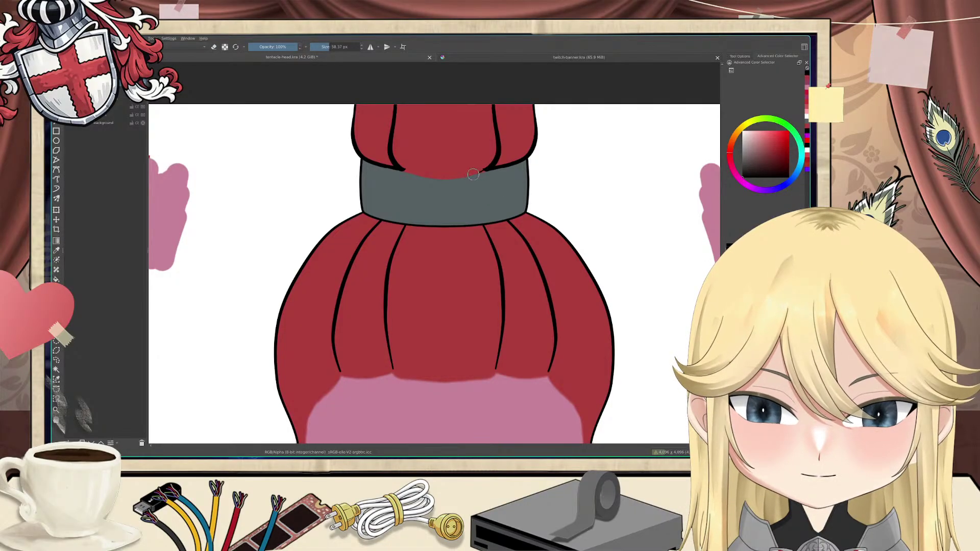
# Step: Turn mirrored painting back on and draw a black outline along the middle strand's curved base where it meets the grey ring
pyautogui.press('4')
pyautogui.press('4')
pyautogui.press('4')
pyautogui.press('4')
pyautogui.press('4')
pyautogui.press('4')
pyautogui.press('4')
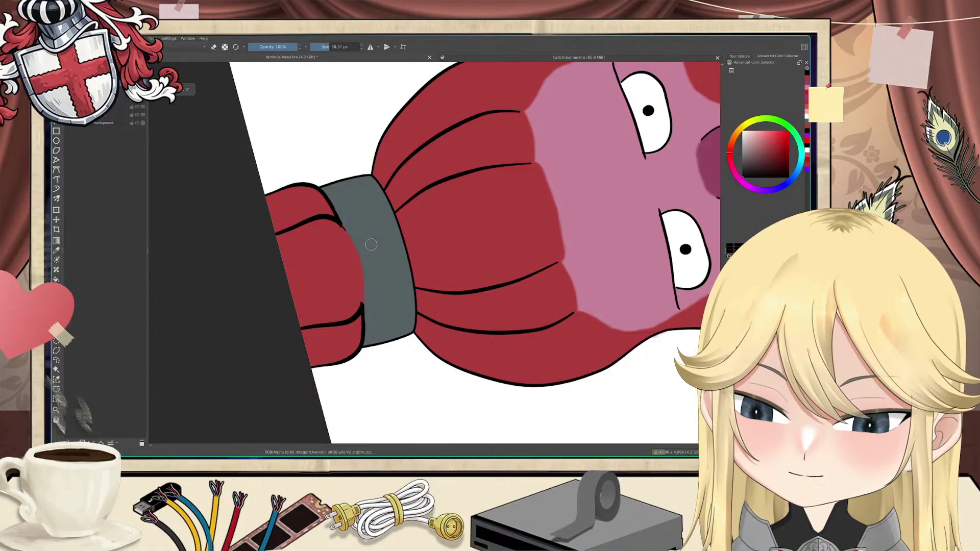
pyautogui.press('6')
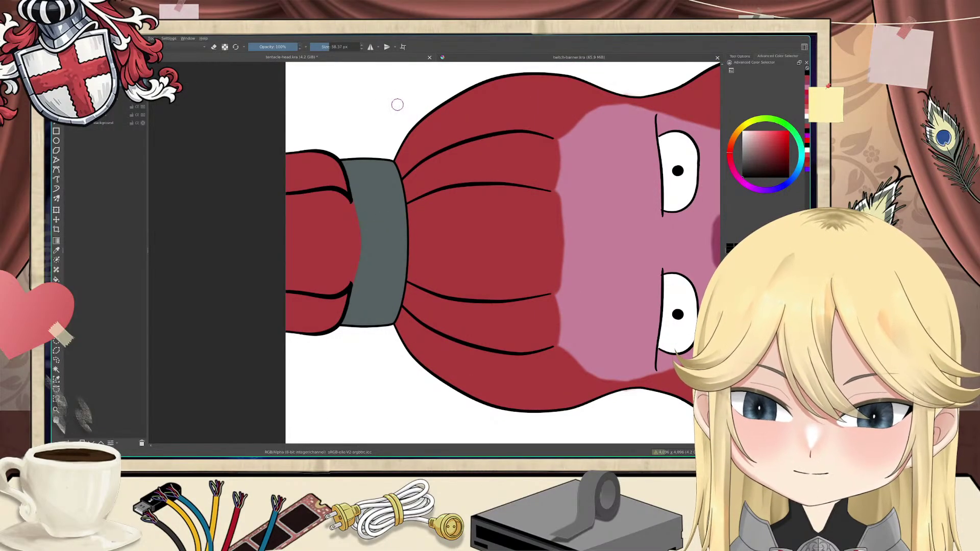
pyautogui.click(371, 48)
pyautogui.moveTo(371, 194); pyautogui.dragTo(383, 173)
pyautogui.scroll(2, 387, 204)
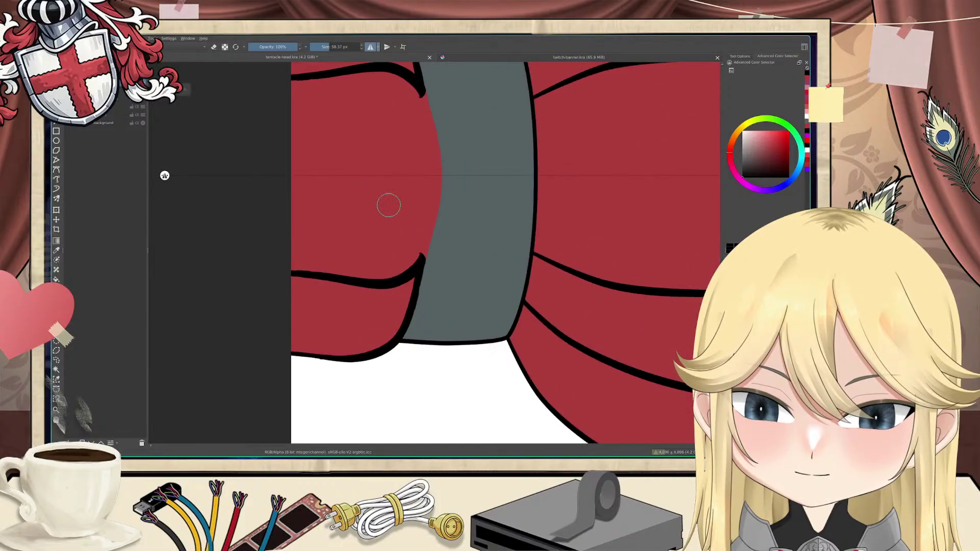
pyautogui.moveTo(452, 144); pyautogui.dragTo(446, 165)
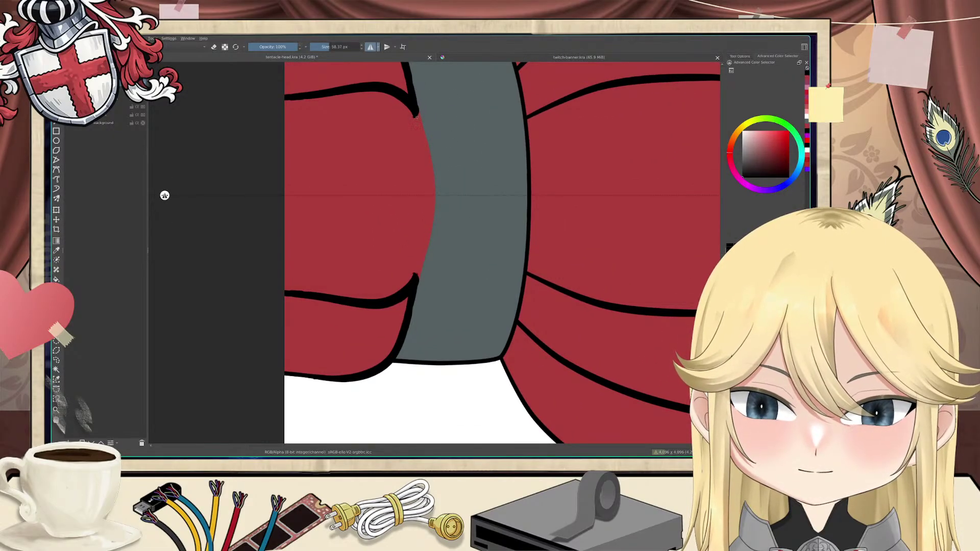
pyautogui.moveTo(418, 116)
pyautogui.mouseDown()
pyautogui.moveTo(431, 217)
pyautogui.moveTo(431, 166)
pyautogui.moveTo(436, 214)
pyautogui.moveTo(434, 185)
pyautogui.moveTo(426, 194)
pyautogui.moveTo(433, 170)
pyautogui.moveTo(439, 182)
pyautogui.moveTo(437, 172)
pyautogui.moveTo(440, 208)
pyautogui.moveTo(428, 158)
pyautogui.moveTo(434, 206)
pyautogui.mouseUp()
# Step: Trim and smooth the ring-side edge of the black outline along the middle strand's base around the centre line
pyautogui.press('e')
pyautogui.press('e')
pyautogui.press('e')
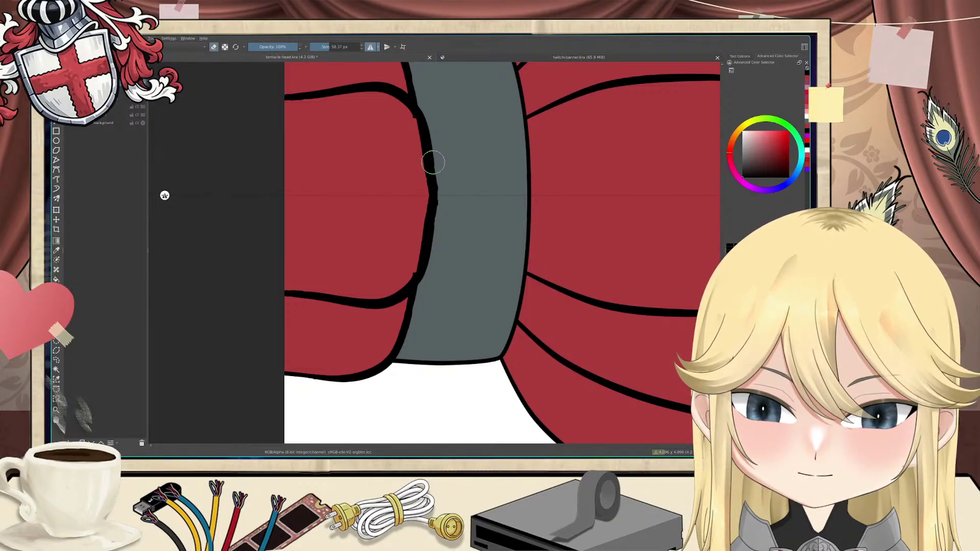
pyautogui.moveTo(433, 160); pyautogui.dragTo(437, 187)
pyautogui.press('e')
pyautogui.moveTo(429, 148)
pyautogui.mouseDown()
pyautogui.moveTo(434, 195)
pyautogui.moveTo(436, 156)
pyautogui.mouseUp()
pyautogui.press('e')
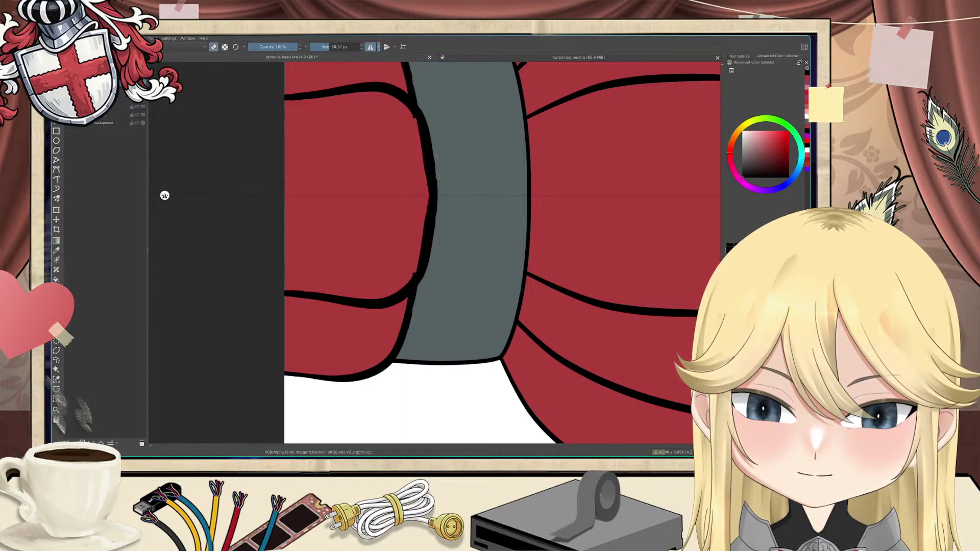
pyautogui.press('e')
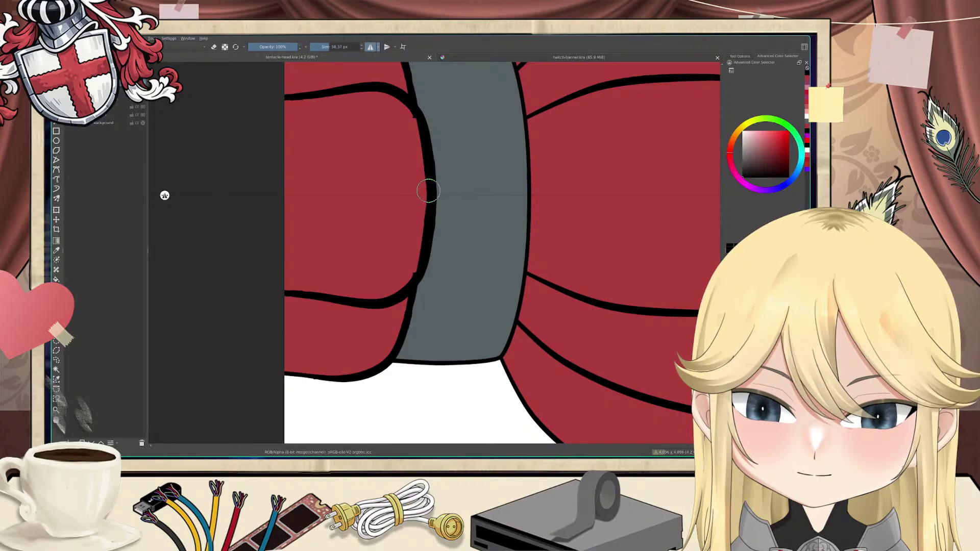
# Step: Thin the red side of the middle strand's base outline and even out its thickness near the centre
pyautogui.press('e')
pyautogui.press('e')
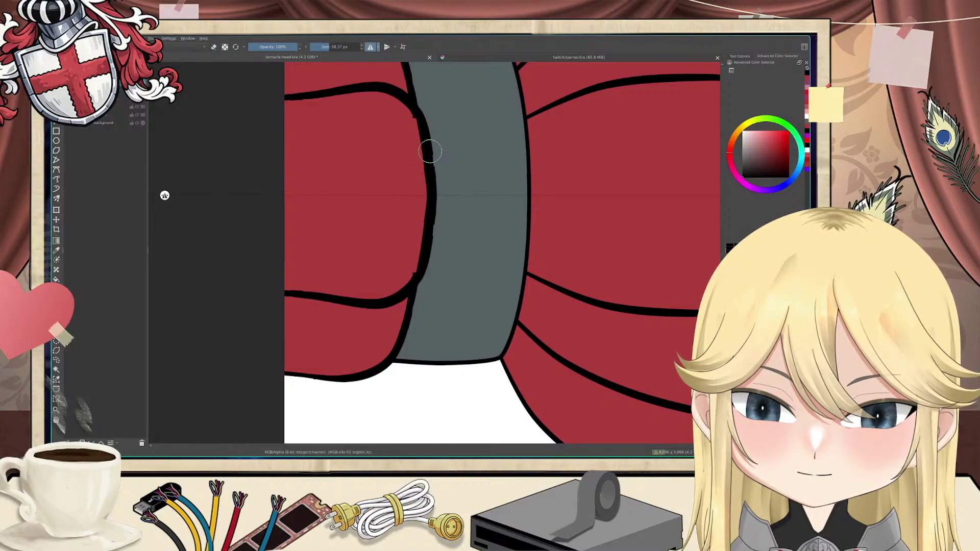
pyautogui.press('e')
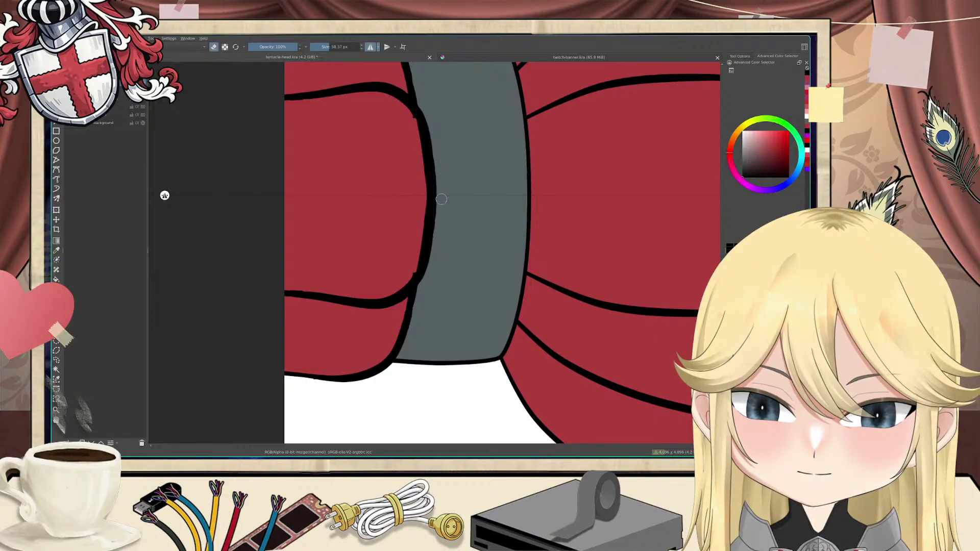
pyautogui.moveTo(420, 164); pyautogui.dragTo(422, 187)
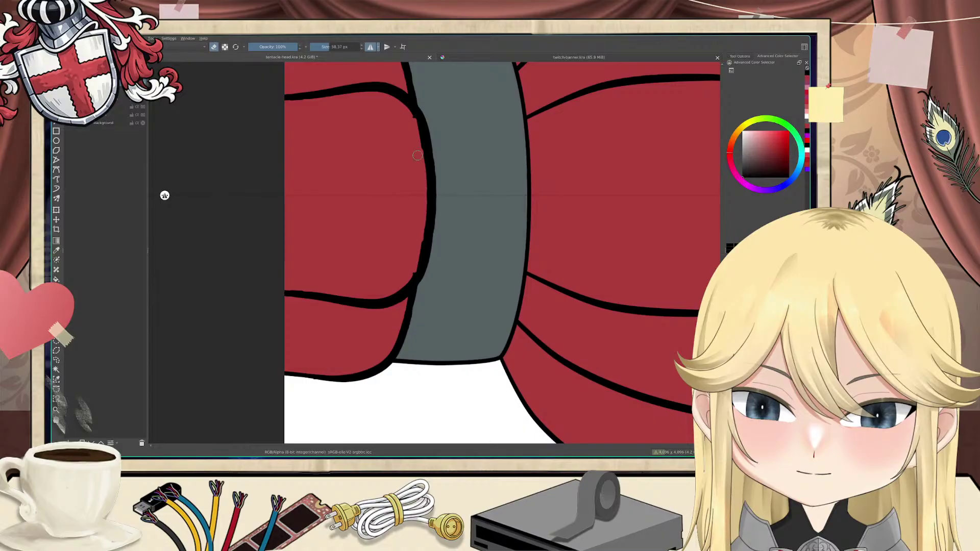
pyautogui.press('e')
pyautogui.moveTo(423, 153)
pyautogui.mouseDown()
pyautogui.moveTo(410, 134)
pyautogui.moveTo(418, 173)
pyautogui.moveTo(416, 140)
pyautogui.mouseUp()
pyautogui.press('e')
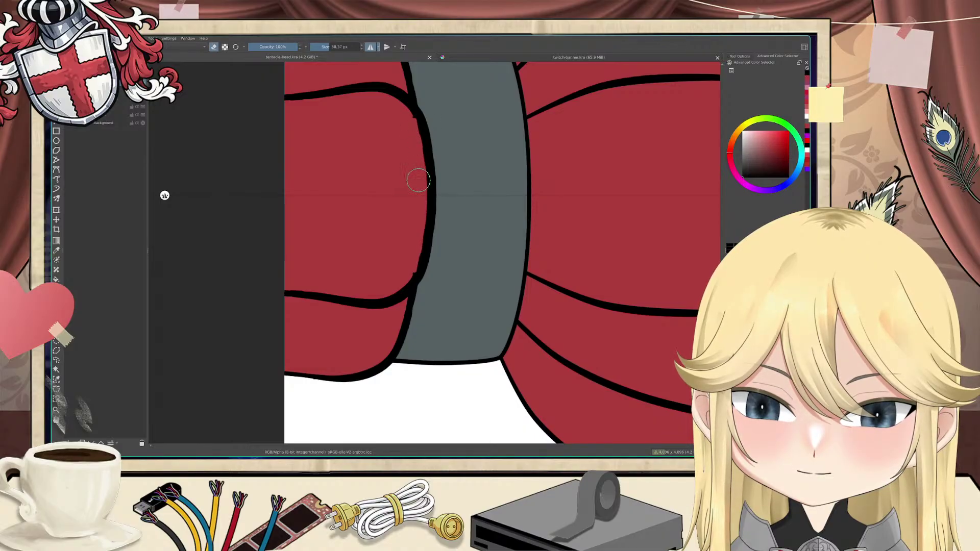
# Step: Erase the jagged bump where the middle strand's base outline joins its side outline, keeping the edits mirrored
pyautogui.press('e')
pyautogui.press('e')
pyautogui.press('e')
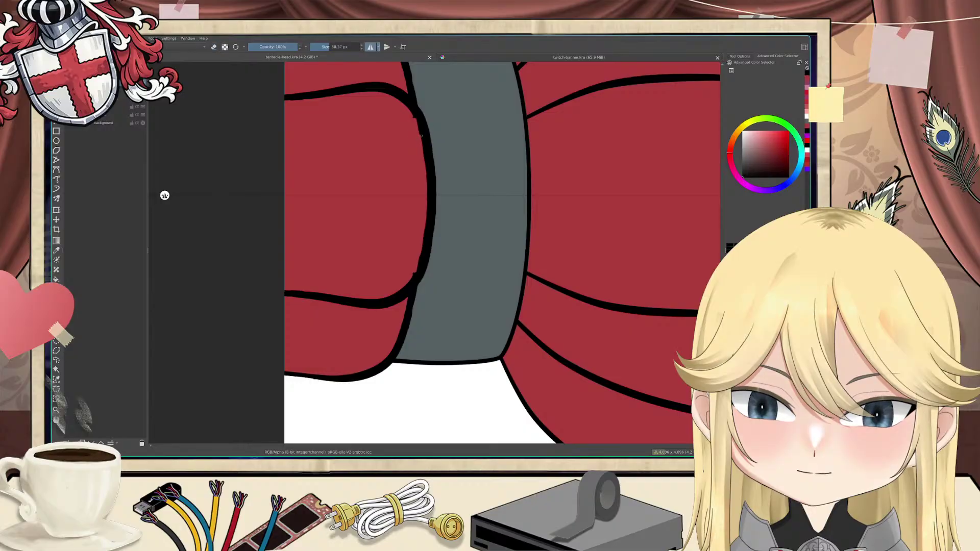
pyautogui.press('e')
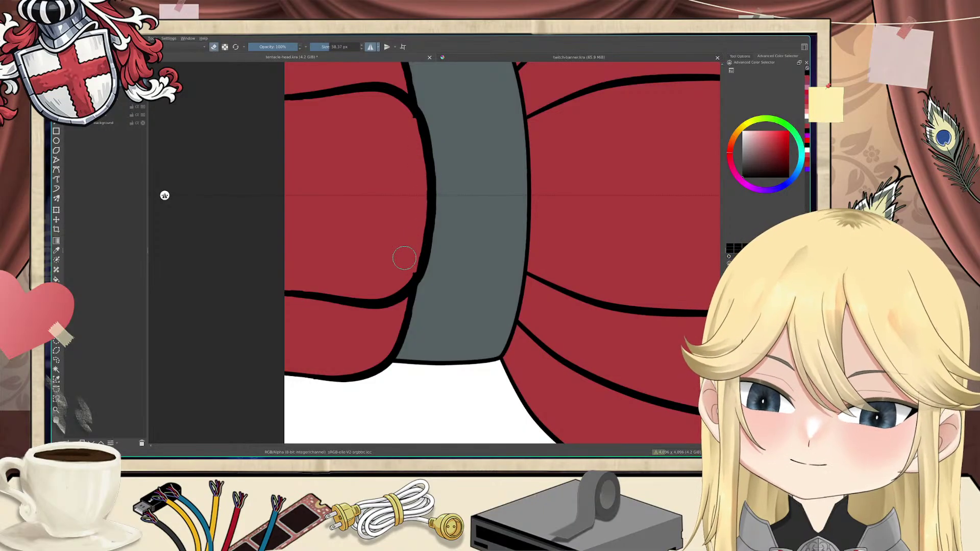
pyautogui.moveTo(413, 266); pyautogui.dragTo(405, 277)
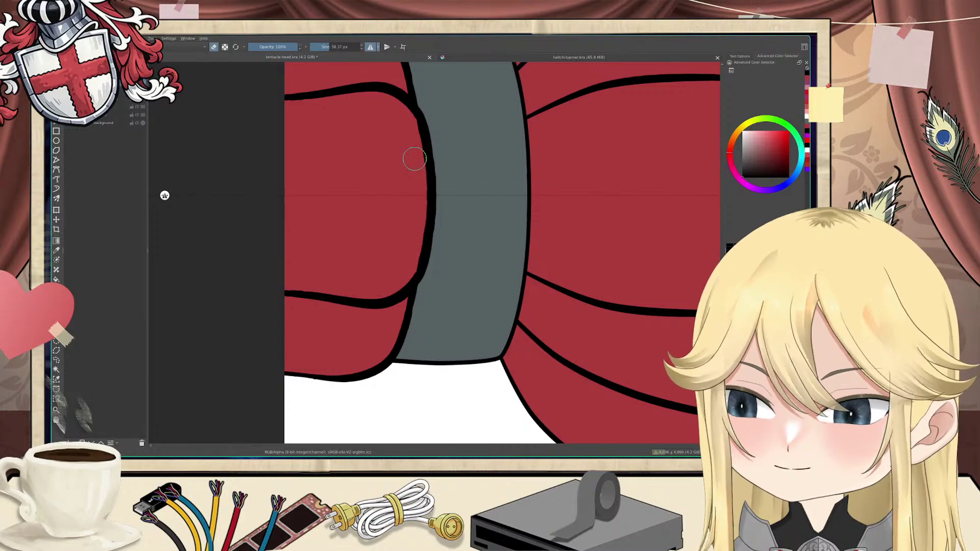
# Step: Reset the canvas rotation to upright and examine the whole tentacle-head character
pyautogui.scroll(-4, 469, 116)
pyautogui.scroll(1, 471, 115)
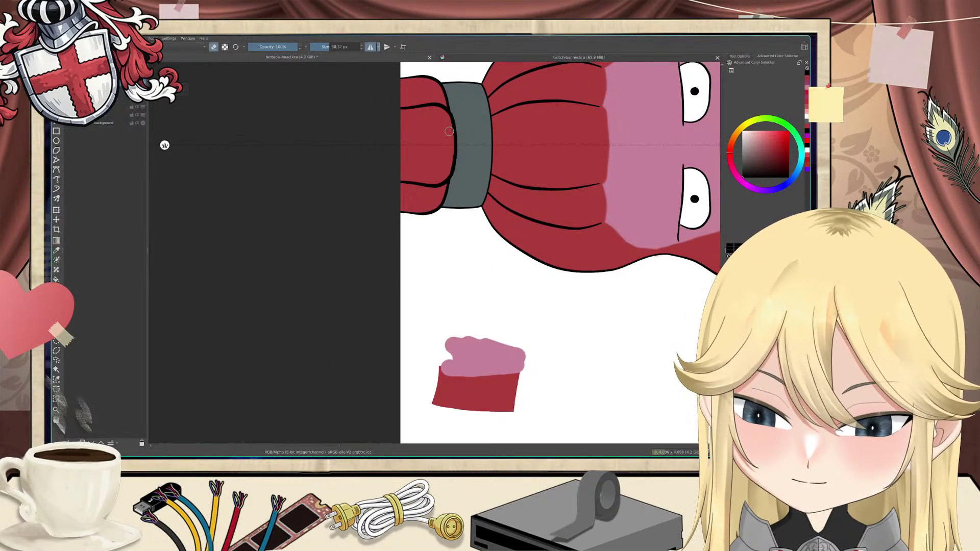
pyautogui.press('5')
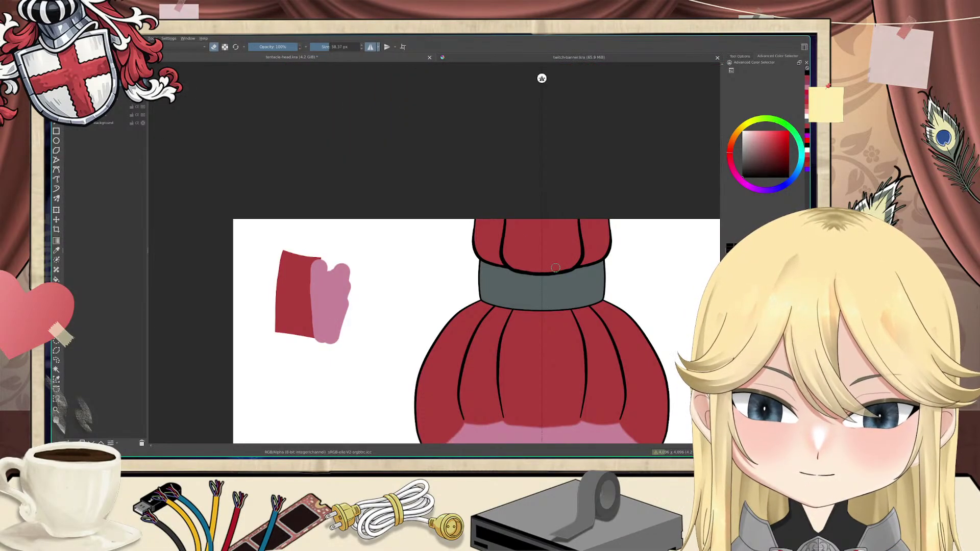
pyautogui.moveTo(615, 333)
pyautogui.mouseDown()
pyautogui.moveTo(526, 241)
pyautogui.moveTo(471, 158)
pyautogui.moveTo(485, 135)
pyautogui.moveTo(511, 198)
pyautogui.mouseUp()
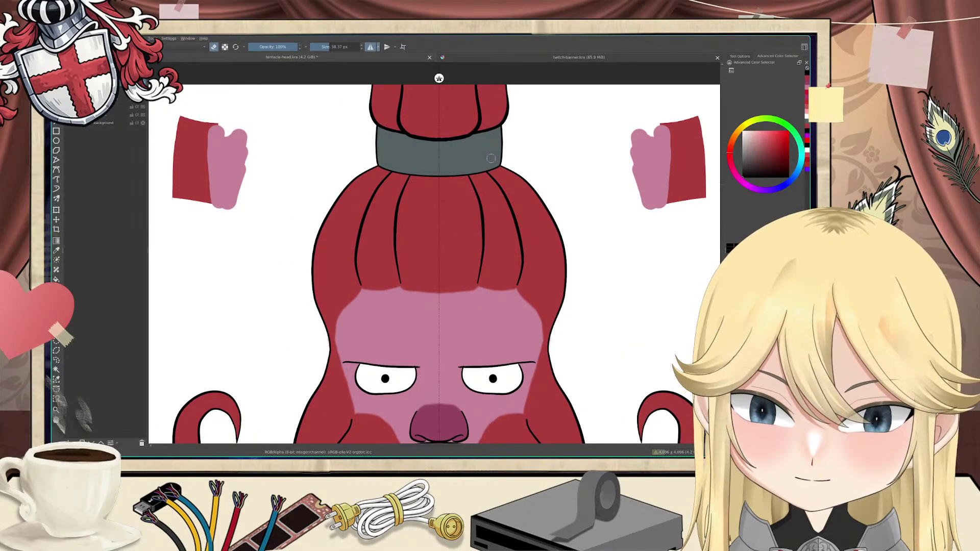
pyautogui.moveTo(524, 219); pyautogui.dragTo(521, 162)
pyautogui.scroll(-2, 521, 162)
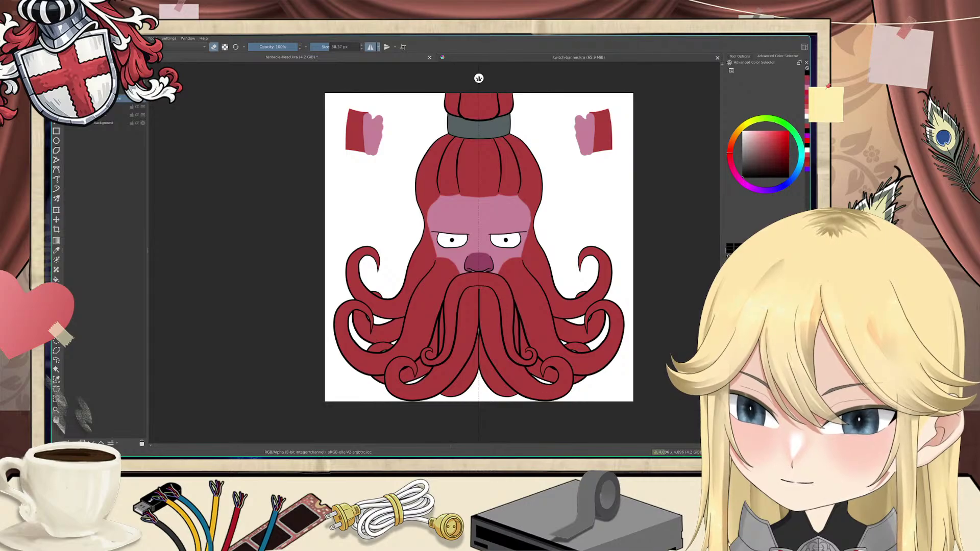
# Step: Expand the character's layer group and select the mustache-R layer inside it
pyautogui.click(123, 106)
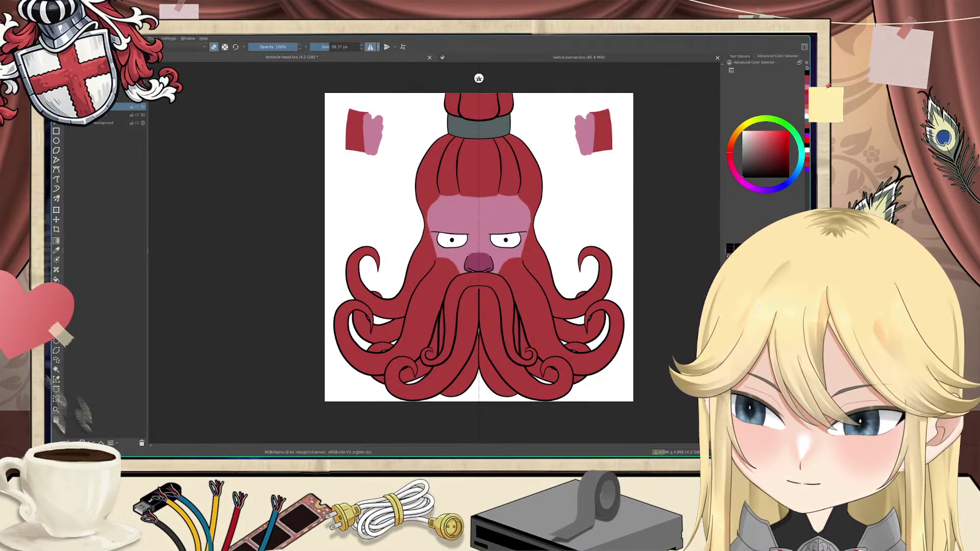
pyautogui.click(88, 109)
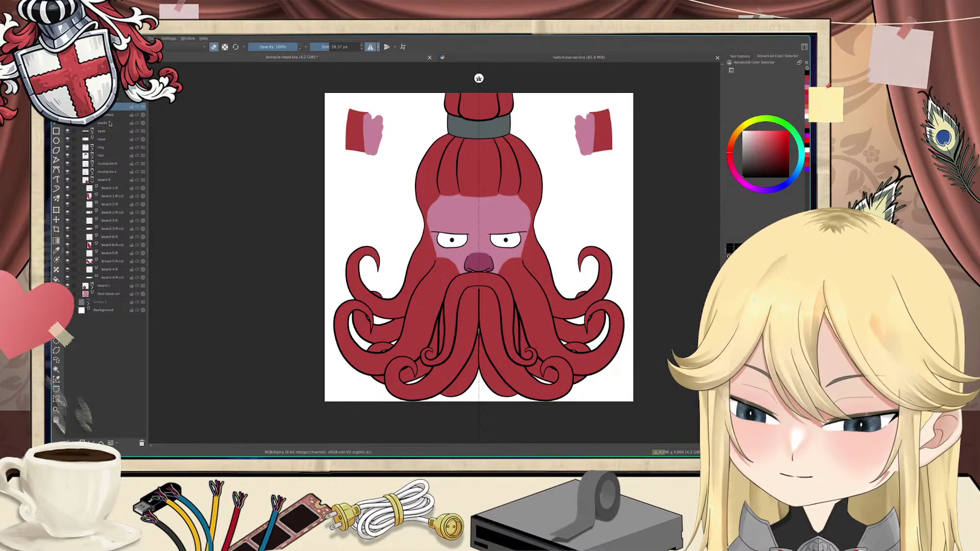
pyautogui.click(108, 189)
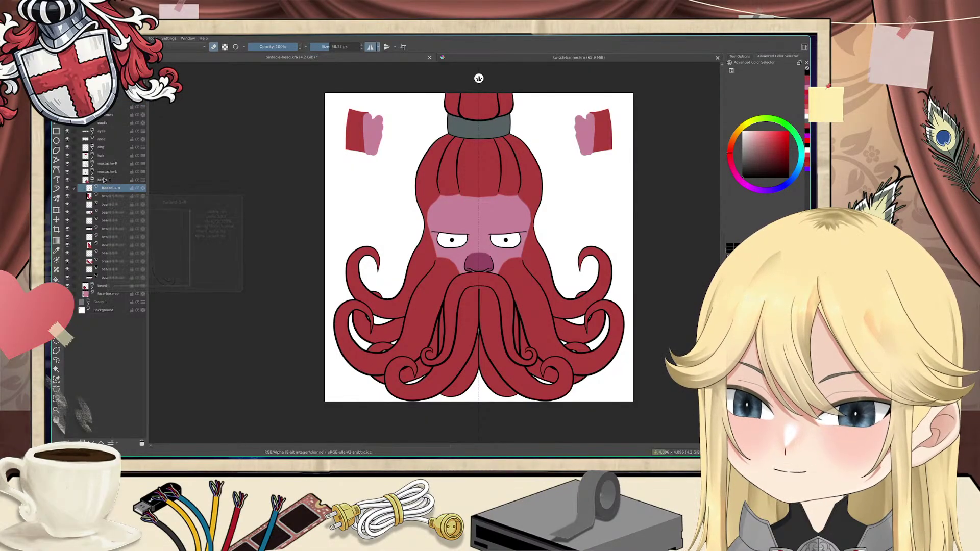
pyautogui.click(102, 172)
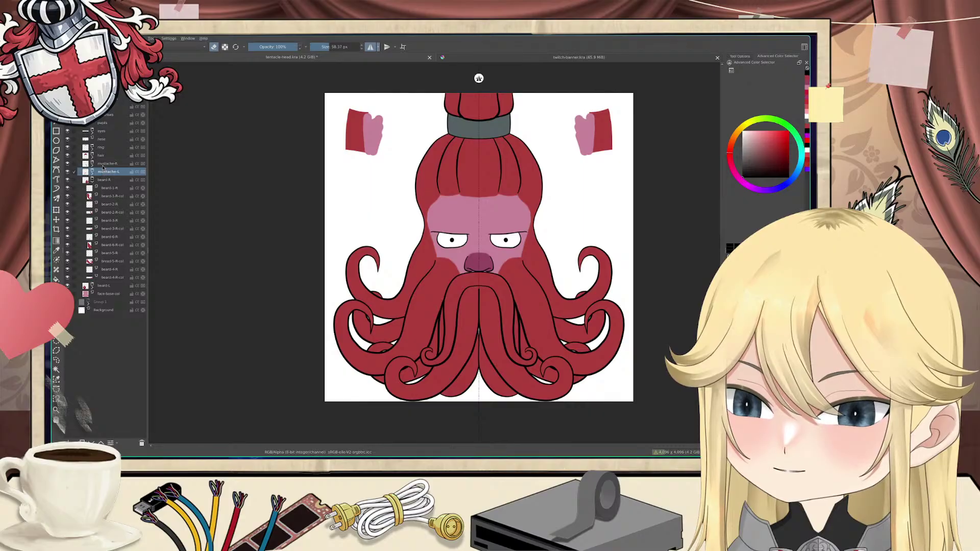
pyautogui.click(103, 165)
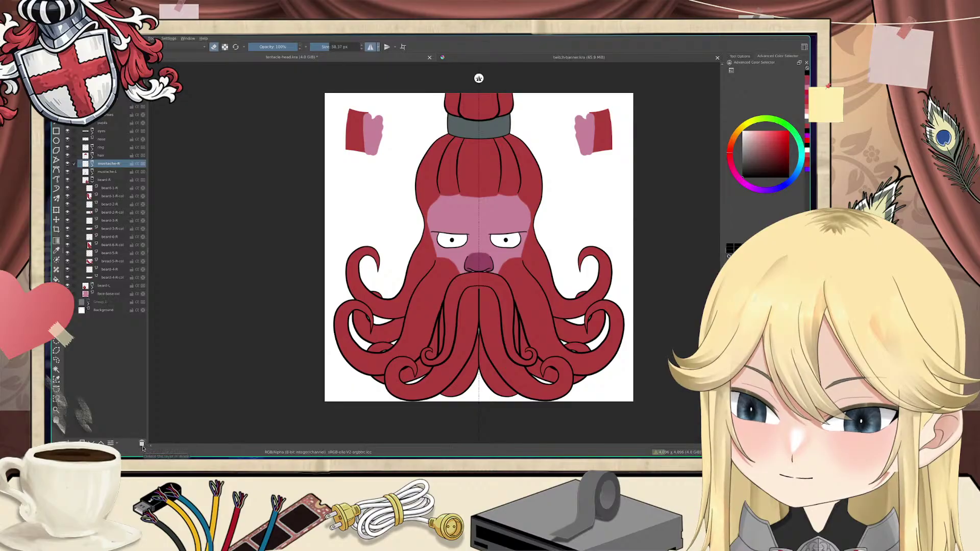
# Step: Look up the shortcut for removing a layer by searching the keyboard shortcut settings for "del", leaving the settings unchanged
pyautogui.click(168, 38)
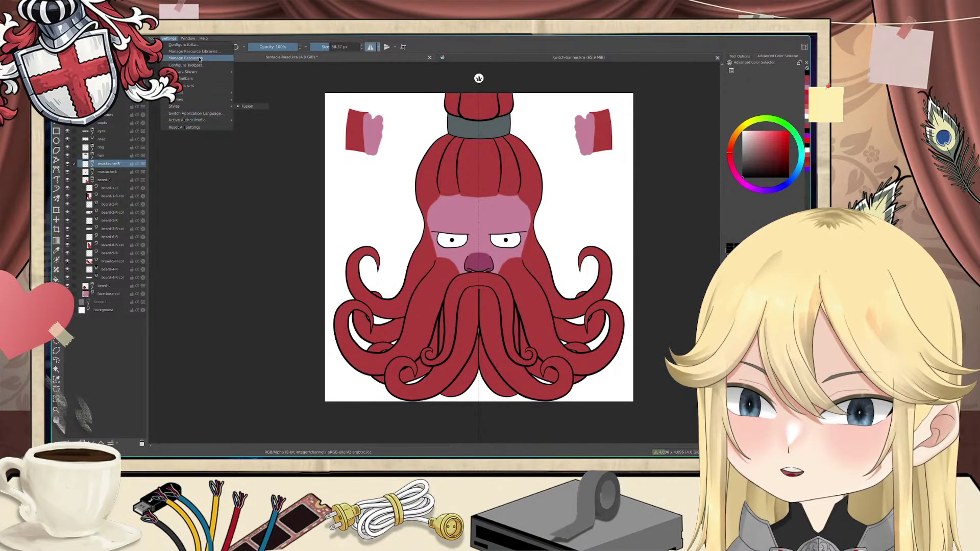
pyautogui.click(182, 44)
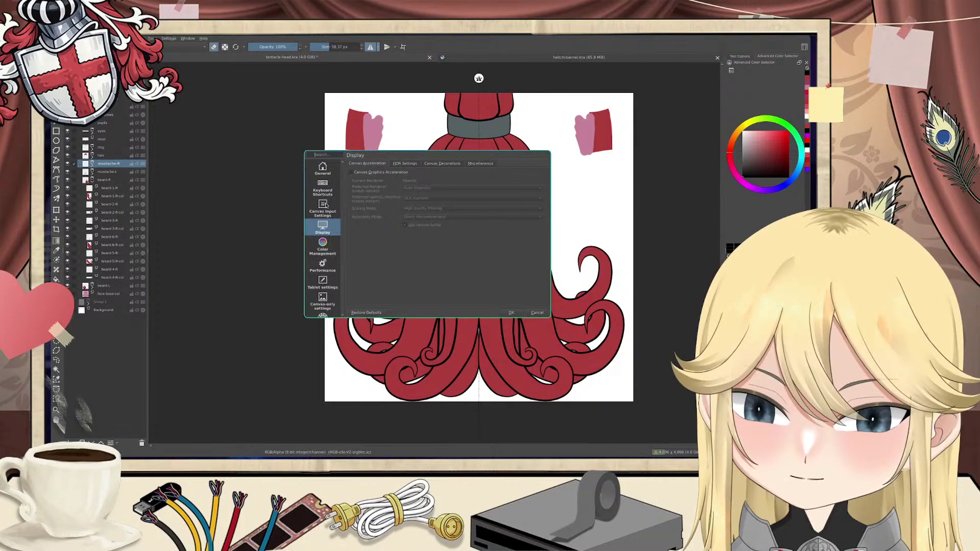
pyautogui.click(323, 188)
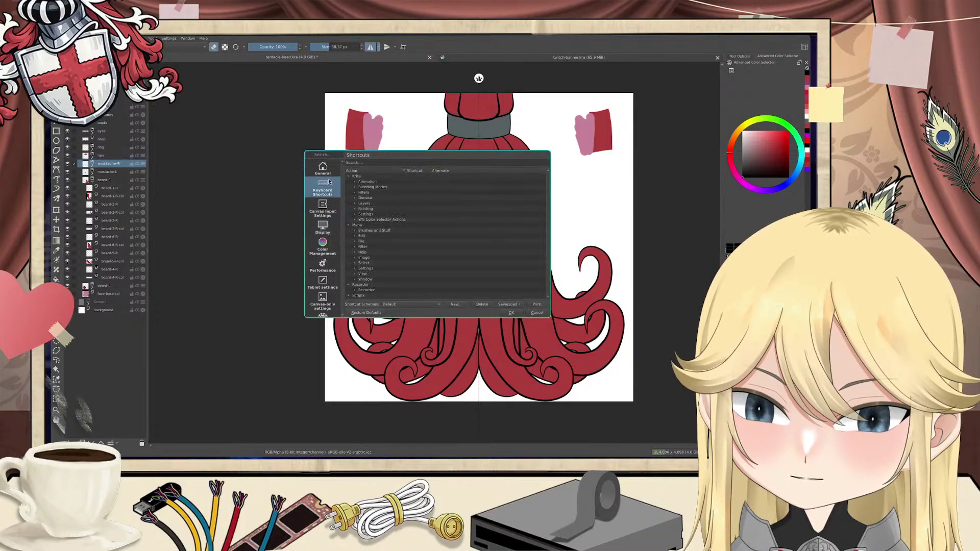
pyautogui.click(371, 163)
pyautogui.write('del')
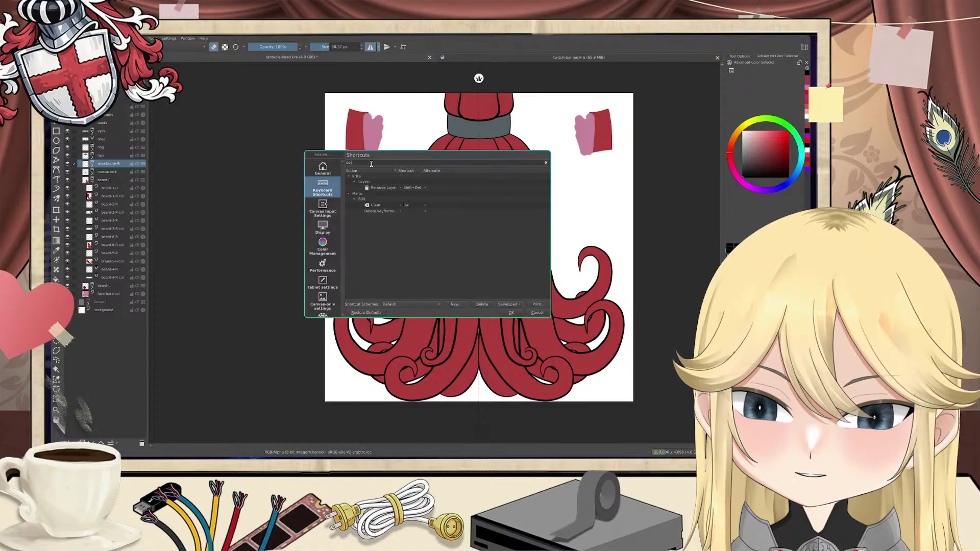
pyautogui.press('Escape')
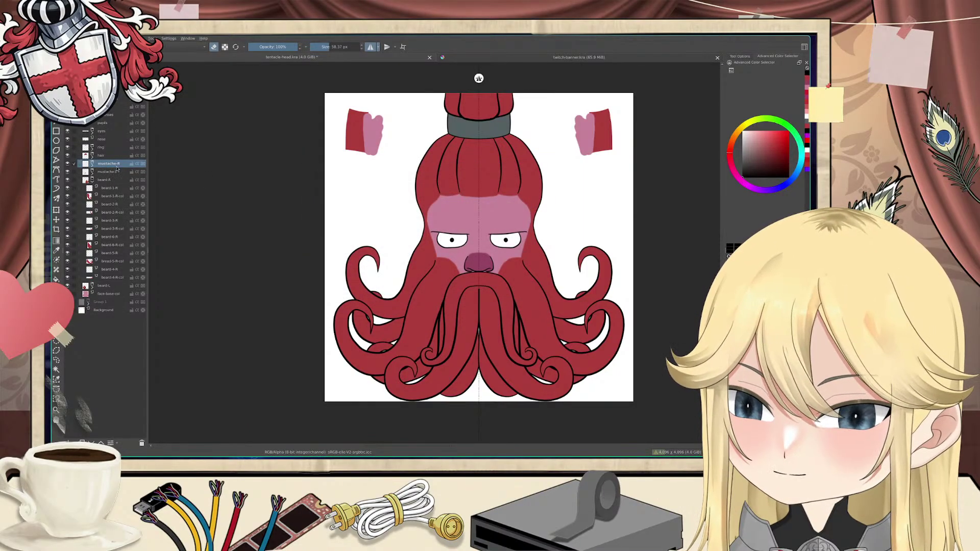
# Step: Delete the mustache-R and mustache-L layers, and the hair-1 line layers inside the hair group
pyautogui.press('Delete')
pyautogui.hotkey('shift', 'Delete')
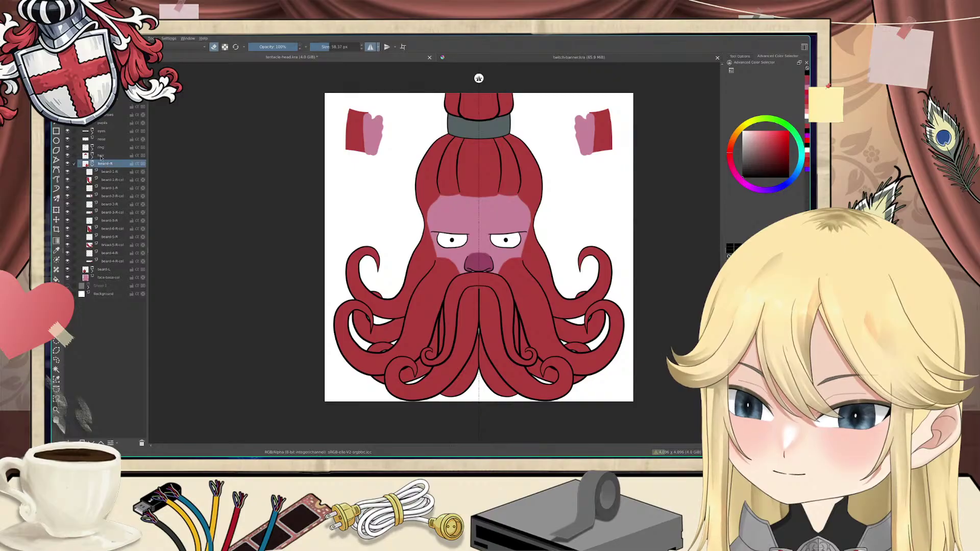
pyautogui.click(104, 156)
pyautogui.click(93, 157)
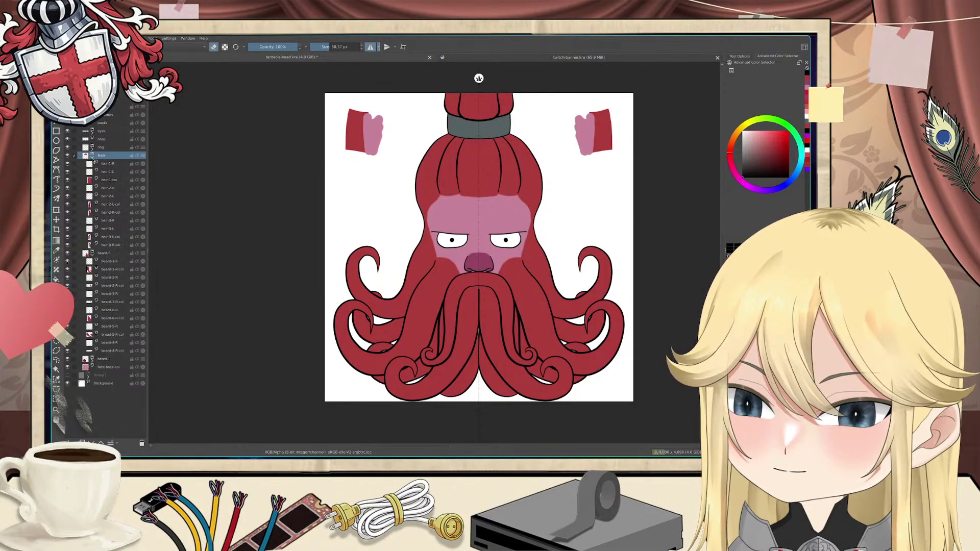
pyautogui.click(108, 166)
pyautogui.hotkey('shift', 'Delete')
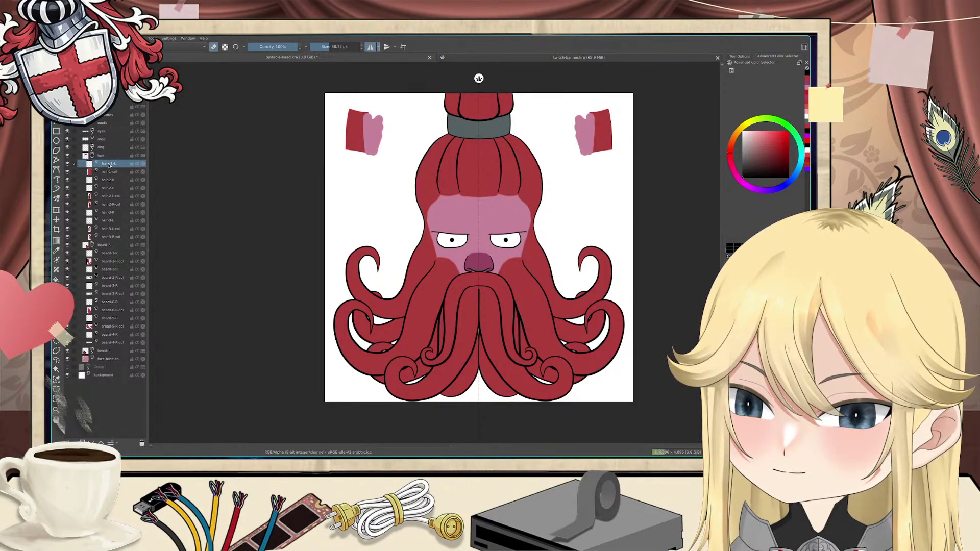
pyautogui.hotkey('shift', 'Delete')
# Step: Delete the left and right line layers of hair-2 and hair-3, keeping their colour layers
pyautogui.click(109, 171)
pyautogui.hotkey('shift', 'Delete')
pyautogui.hotkey('shift', 'Delete')
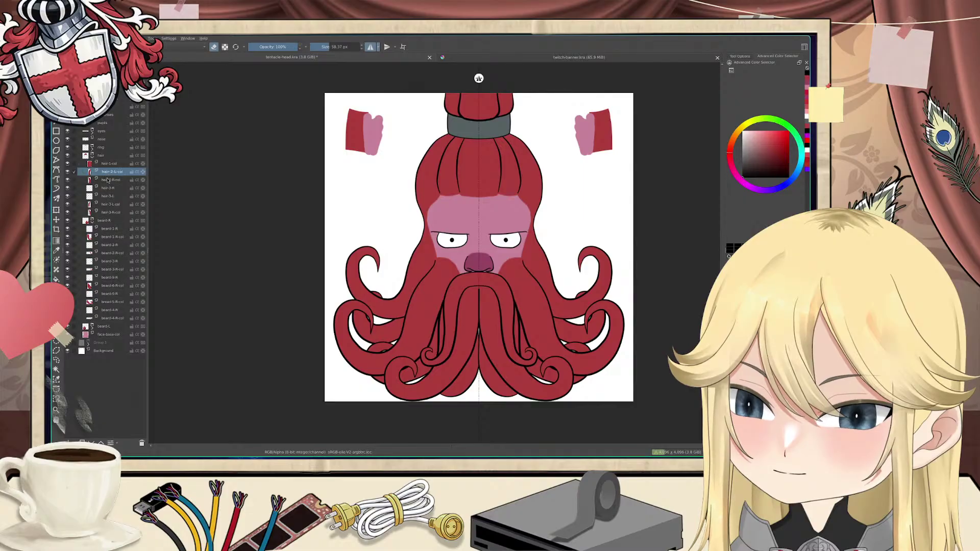
pyautogui.click(108, 189)
pyautogui.hotkey('shift', 'Delete')
pyautogui.hotkey('shift', 'Delete')
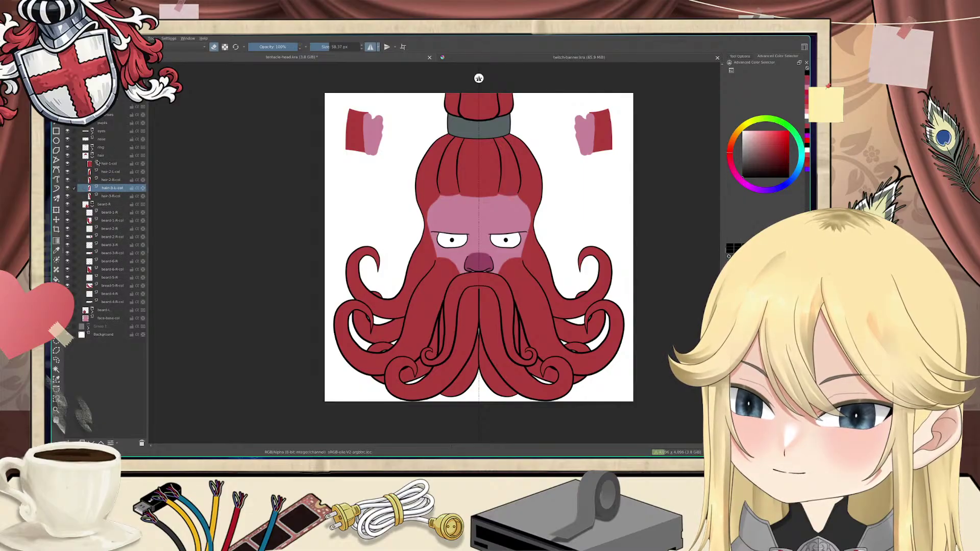
# Step: Collapse the hair group, check the contents of the ring group, and delete the ring and nose groups
pyautogui.click(92, 157)
pyautogui.click(93, 148)
pyautogui.click(107, 156)
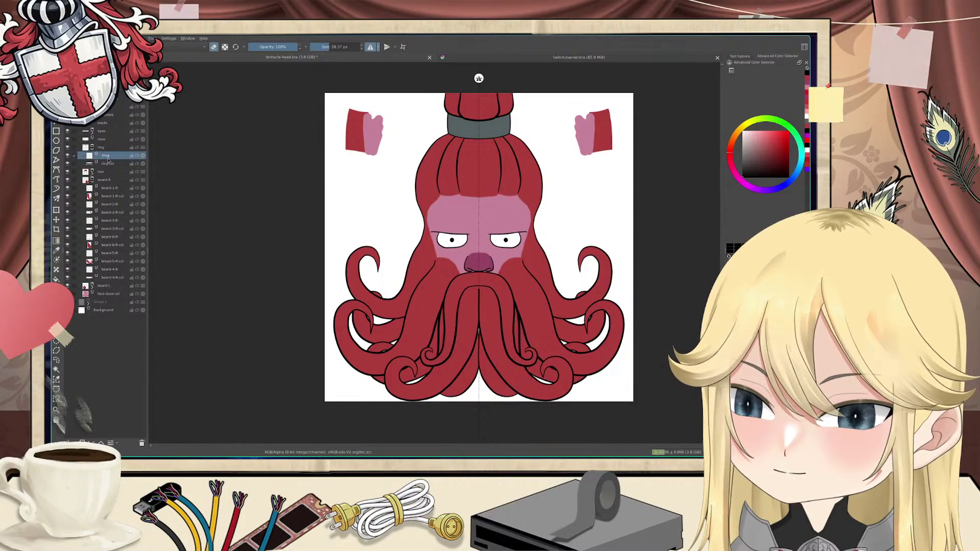
pyautogui.click(100, 148)
pyautogui.click(92, 149)
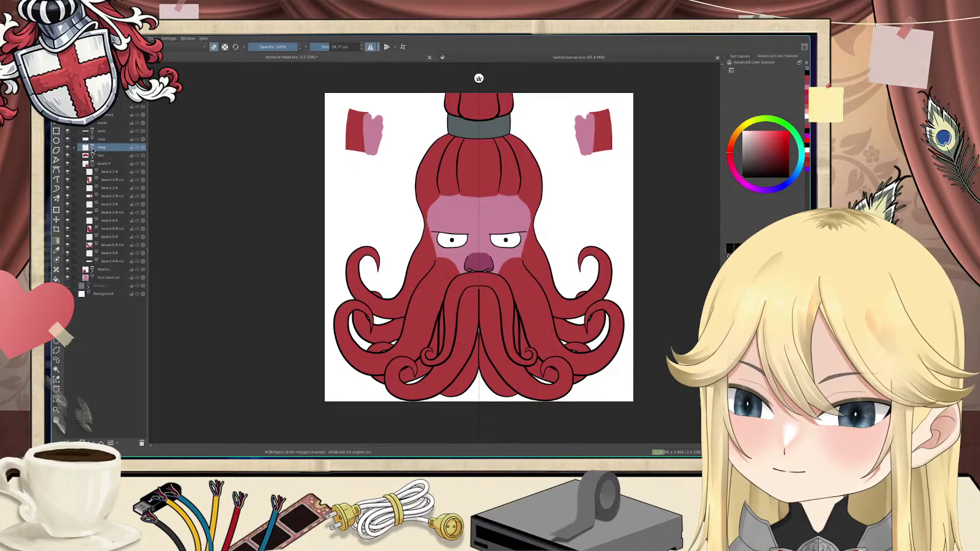
pyautogui.hotkey('shift', 'Delete')
pyautogui.click(101, 140)
pyautogui.hotkey('shift', 'Delete')
# Step: Delete the eyes, pupils and eyebrows groups above the hair group
pyautogui.click(104, 133)
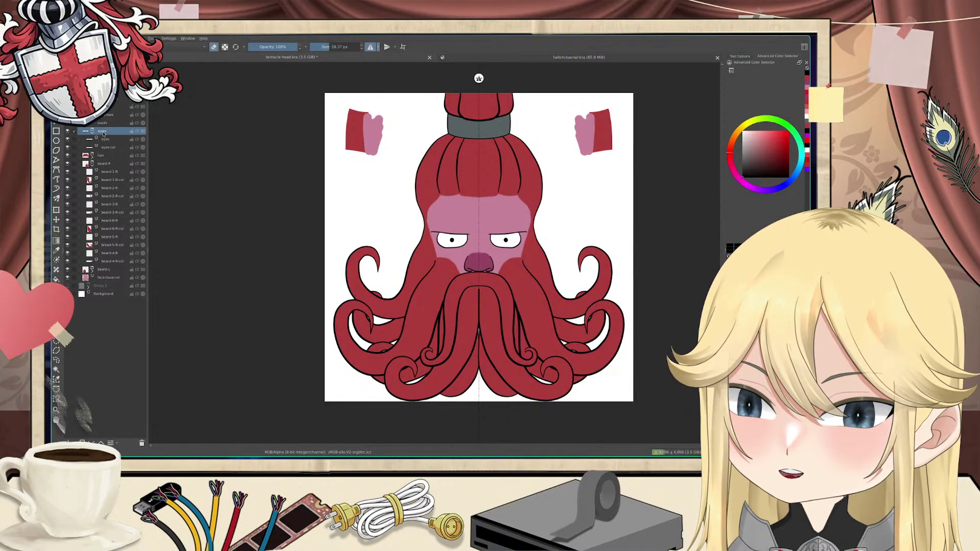
pyautogui.hotkey('shift', 'Delete')
pyautogui.click(103, 123)
pyautogui.hotkey('shift', 'Delete')
pyautogui.click(106, 117)
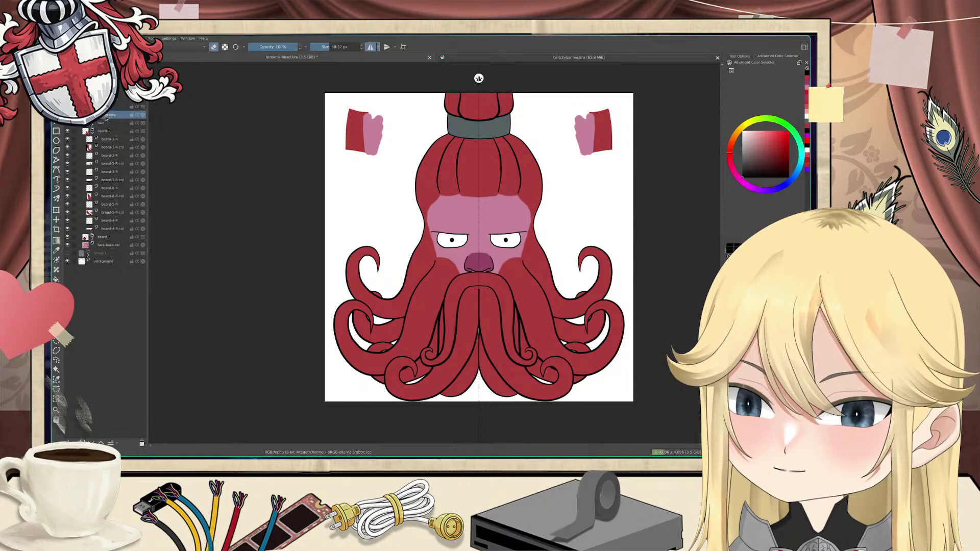
pyautogui.hotkey('shift', 'Delete')
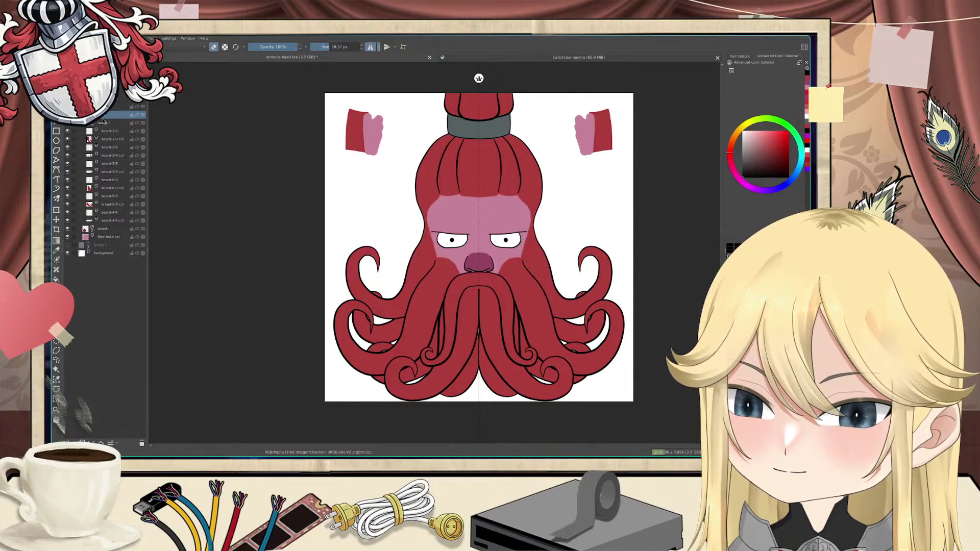
# Step: Remove the beard-1-R and beard-2-R outline layers in the beard-R group, keeping only their colour layers
pyautogui.click(102, 133)
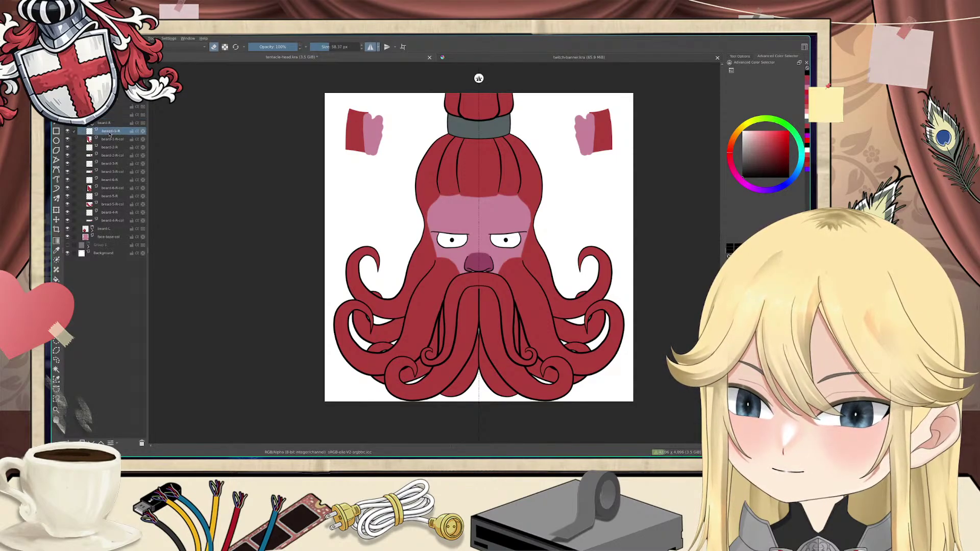
pyautogui.hotkey('ctrl', 'e')
pyautogui.click(103, 140)
pyautogui.hotkey('ctrl', 'e')
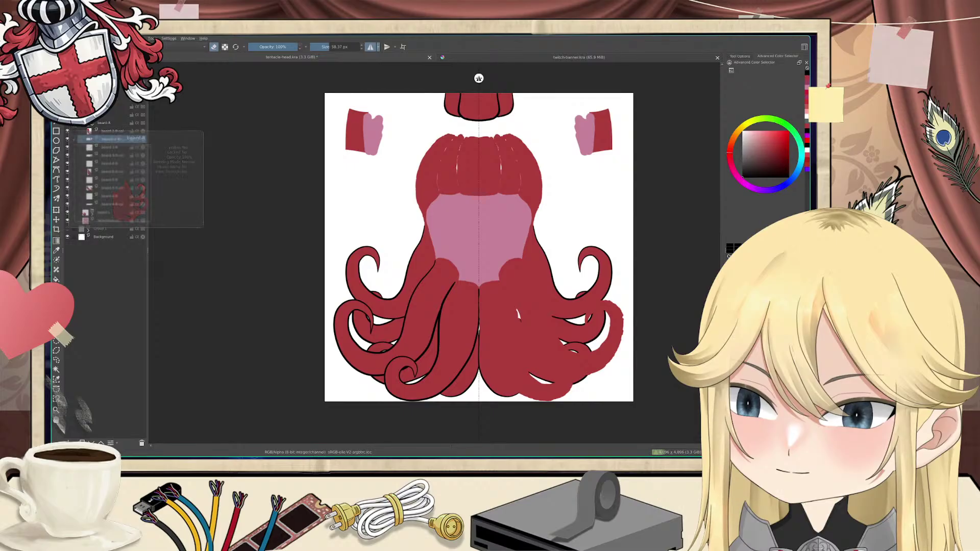
# Step: Hide and show the beard-1-R and beard-2-R colour layers to examine which part of the beard each one covers
pyautogui.click(68, 106)
pyautogui.click(68, 107)
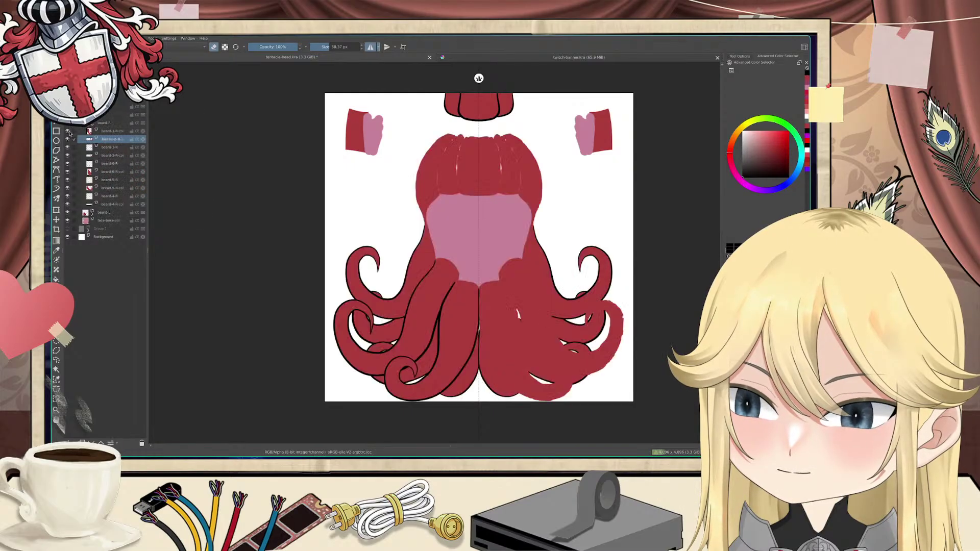
pyautogui.click(68, 139)
pyautogui.click(67, 139)
pyautogui.click(68, 140)
pyautogui.click(67, 140)
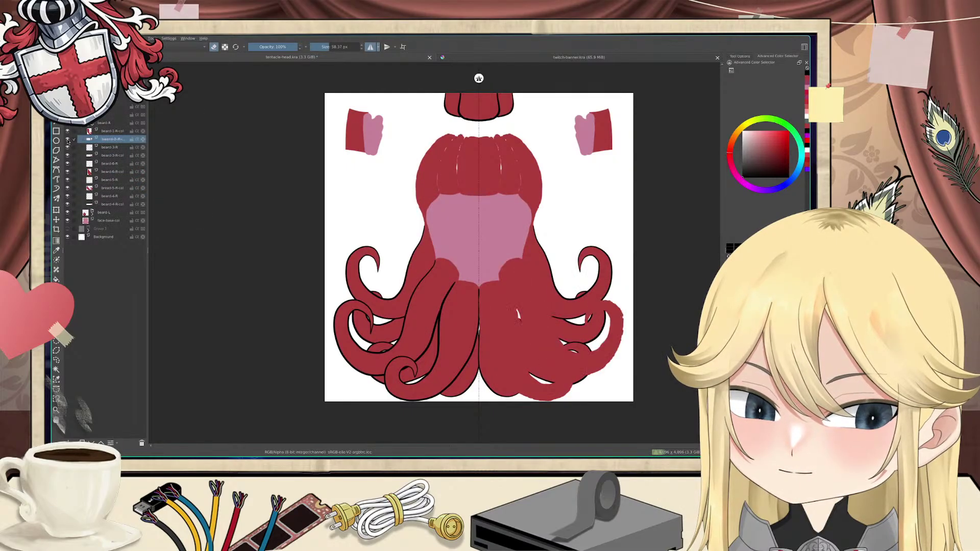
pyautogui.click(68, 139)
pyautogui.click(68, 140)
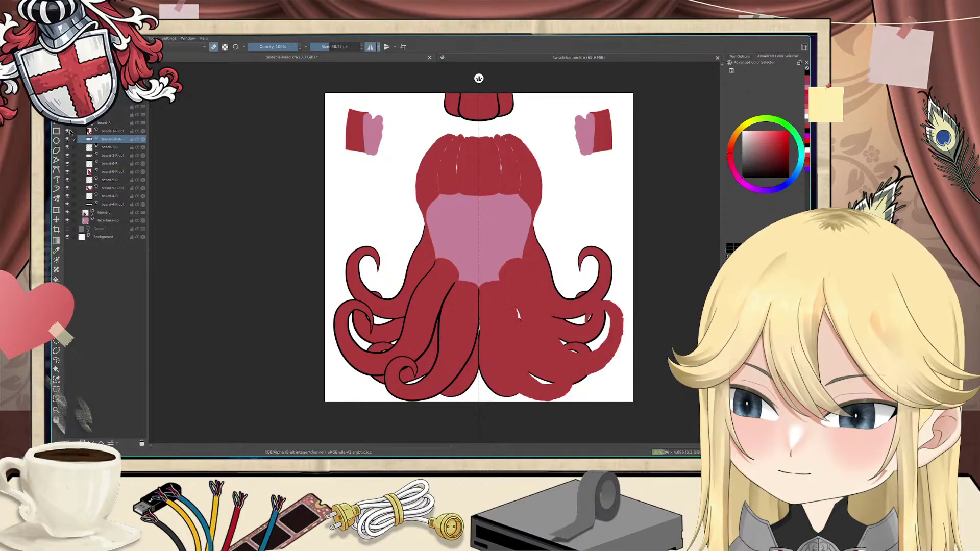
pyautogui.click(68, 131)
pyautogui.click(68, 131)
pyautogui.click(68, 131)
pyautogui.click(68, 131)
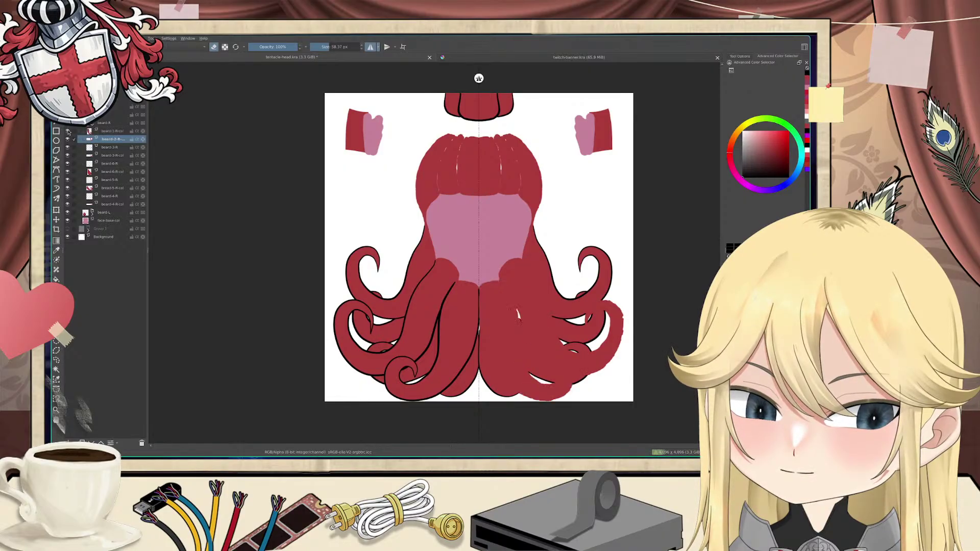
pyautogui.click(68, 131)
pyautogui.click(68, 131)
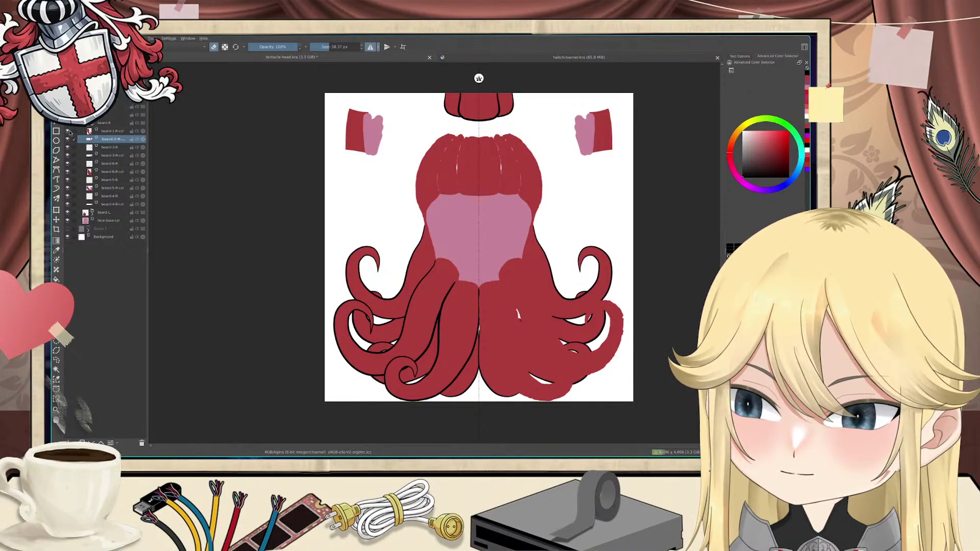
pyautogui.click(68, 139)
pyautogui.click(68, 139)
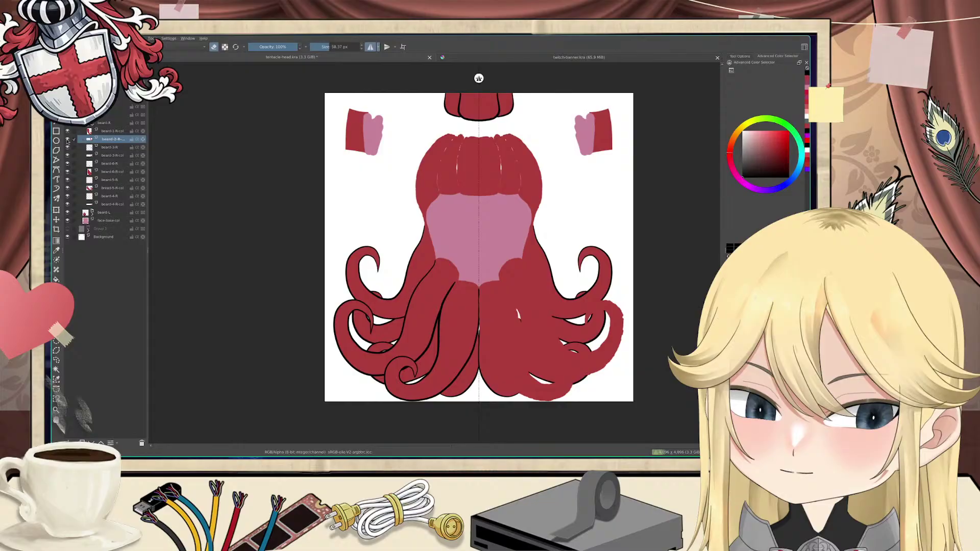
# Step: Clear the black outlines from the beard-3-R, beard-6-R, beard-5-R and beard-4-R line layers
pyautogui.click(111, 148)
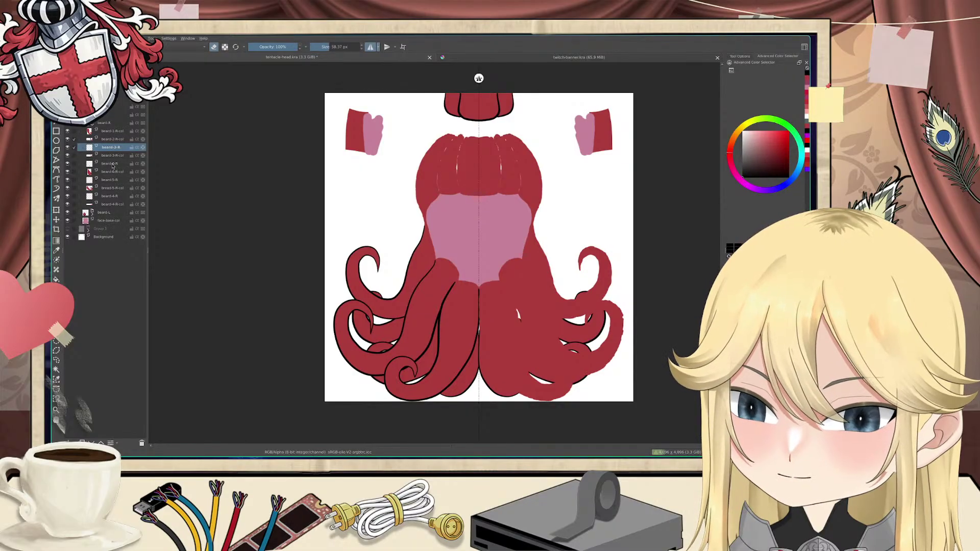
pyautogui.click(112, 164)
pyautogui.press('Delete')
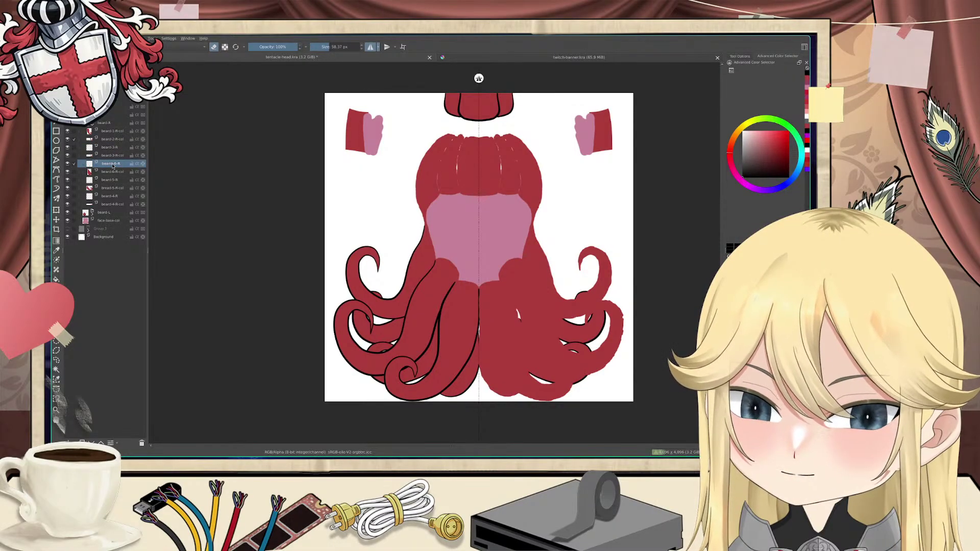
pyautogui.click(112, 180)
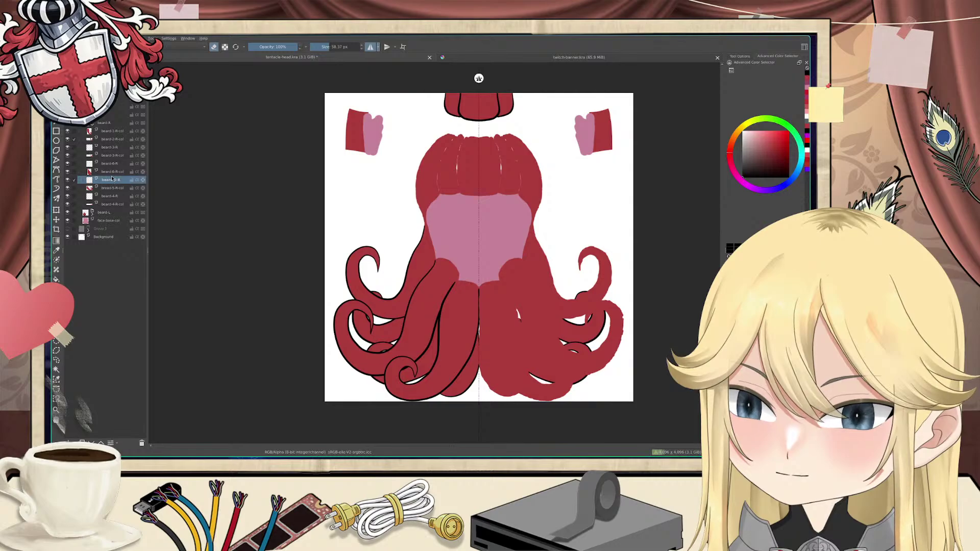
pyautogui.click(112, 165)
pyautogui.click(112, 182)
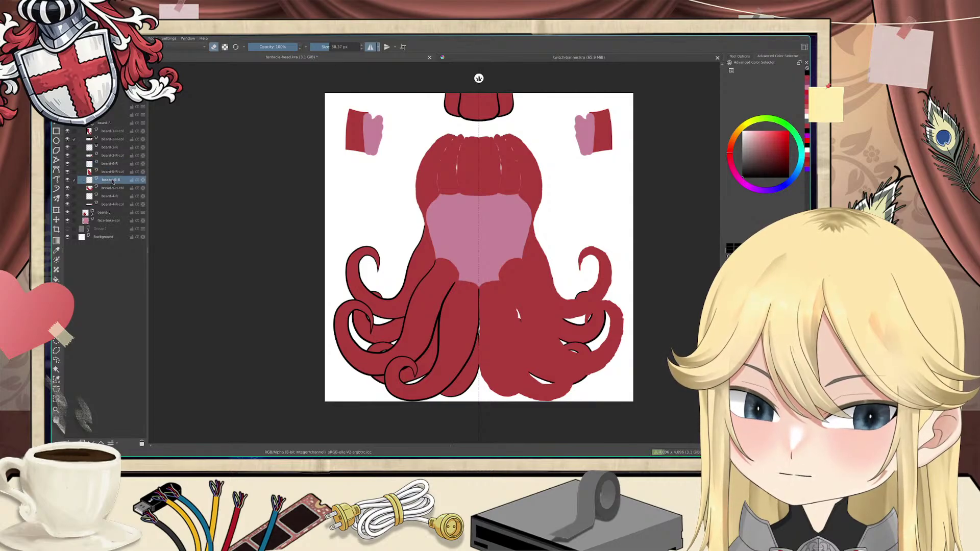
pyautogui.press('Delete')
pyautogui.click(111, 197)
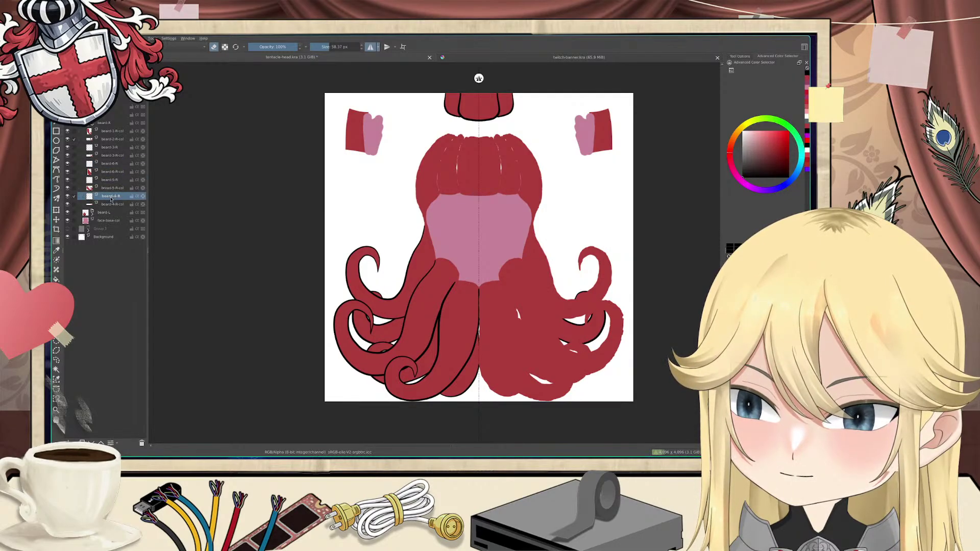
# Step: Check the contents of the beard-6-R layer, and merge the beard-3-R line layer into its colour layer
pyautogui.click(104, 171)
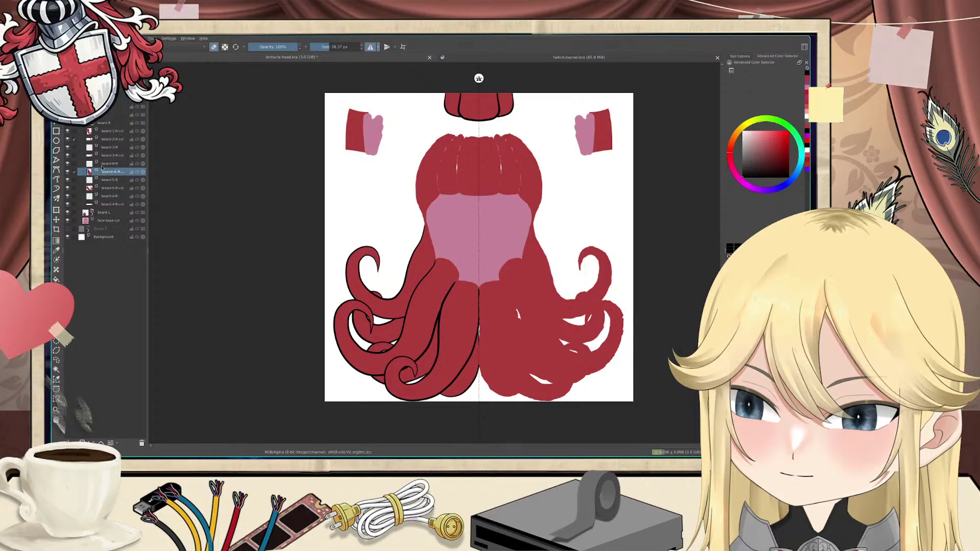
pyautogui.click(101, 164)
pyautogui.click(69, 164)
pyautogui.click(68, 163)
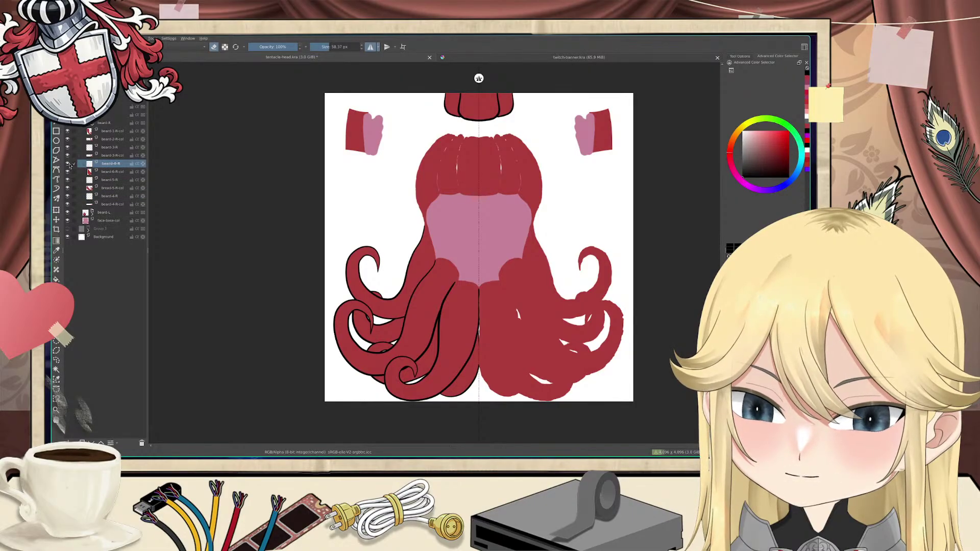
pyautogui.click(69, 164)
pyautogui.click(69, 164)
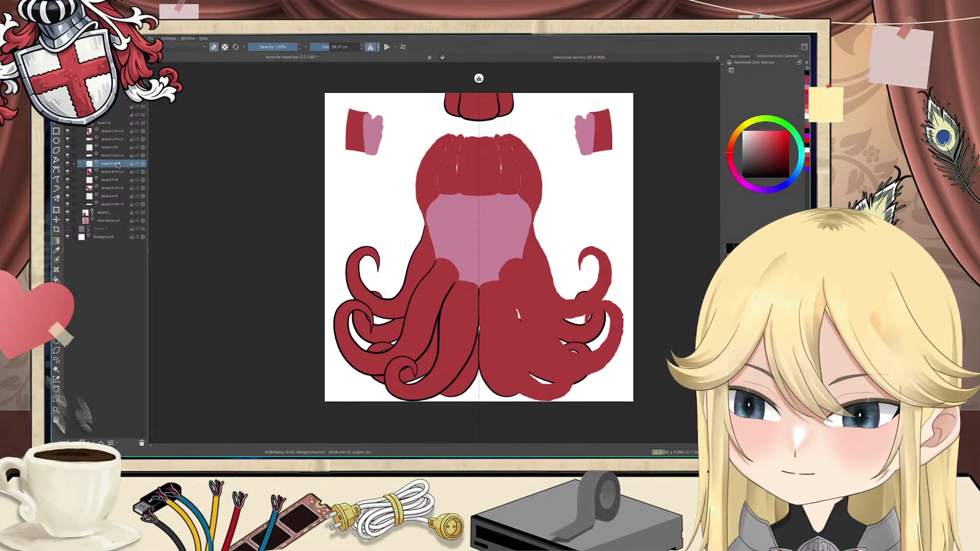
pyautogui.moveTo(117, 164)
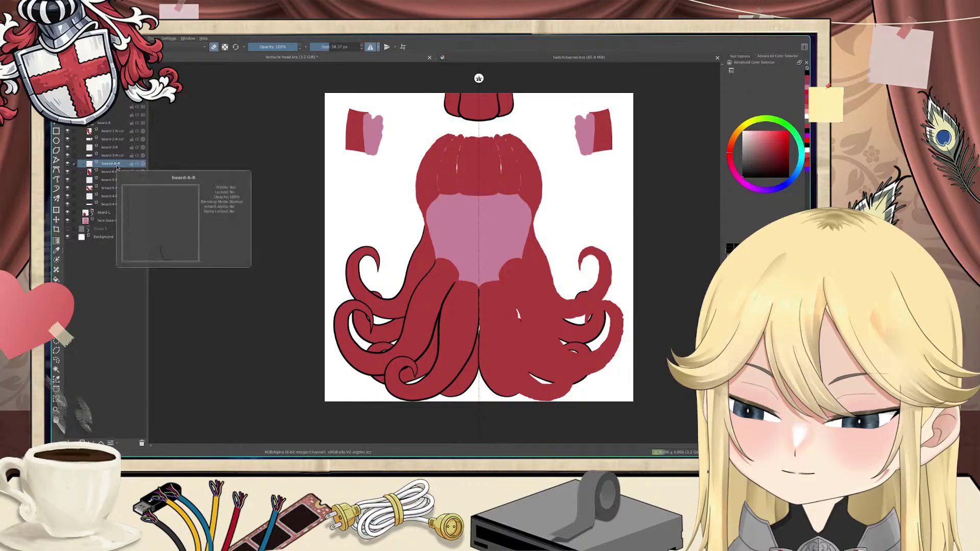
pyautogui.click(116, 149)
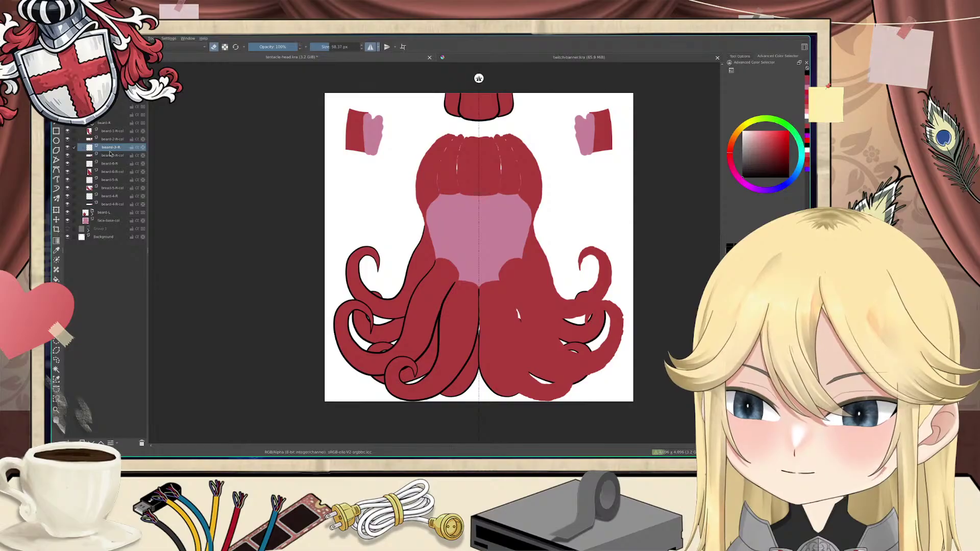
pyautogui.hotkey('ctrl', 'e')
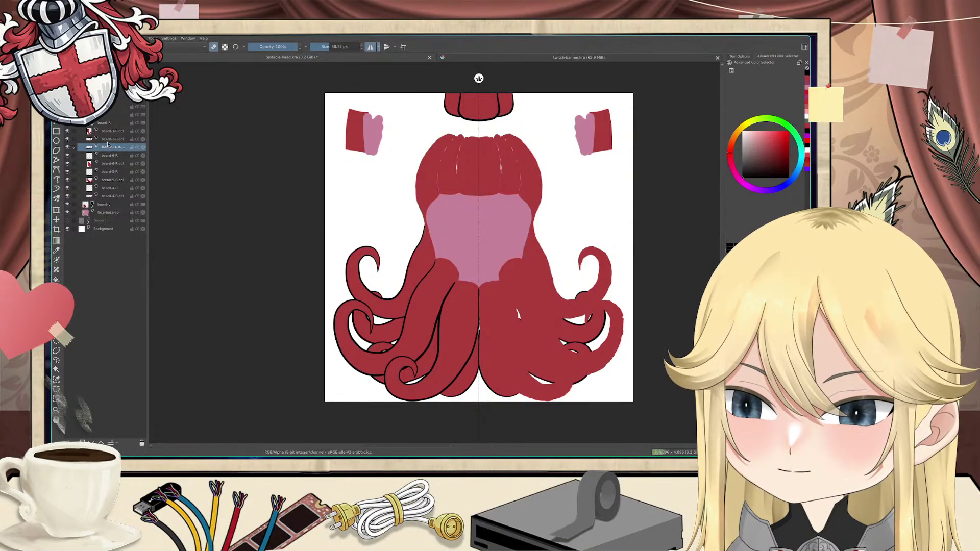
# Step: Recheck the beard-2-R and beard-1-R colour layers by switching their visibility off and on
pyautogui.click(108, 140)
pyautogui.click(68, 139)
pyautogui.click(68, 140)
pyautogui.click(69, 131)
pyautogui.click(69, 132)
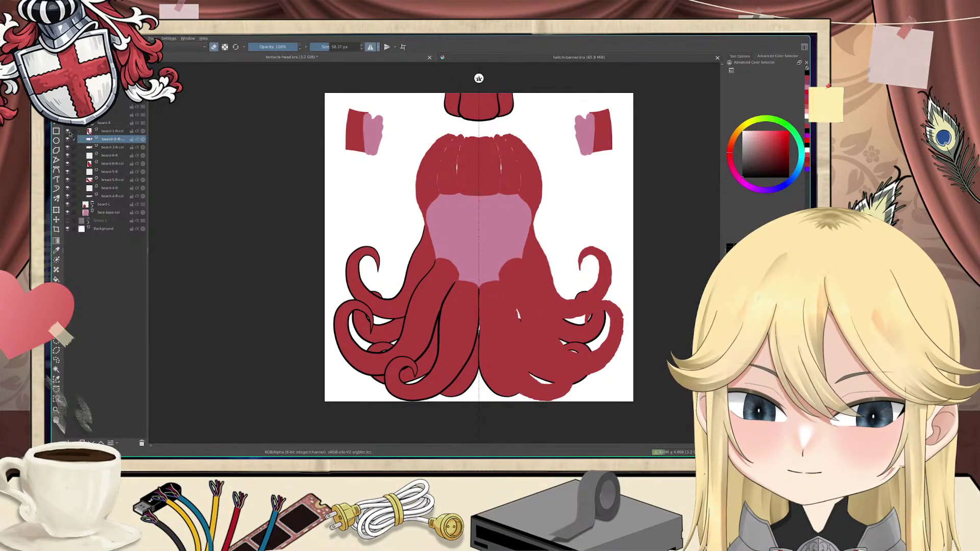
pyautogui.click(114, 132)
# Step: Examine the colour layers of hair-1, hair-2 and hair-3 by toggling their visibility, and collapse the hair group
pyautogui.scroll(2, 109, 144)
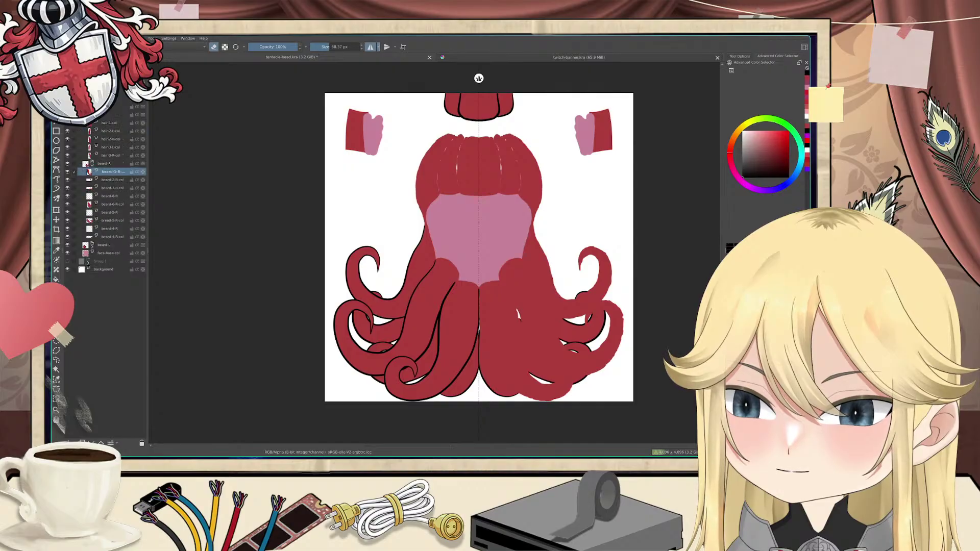
pyautogui.click(110, 131)
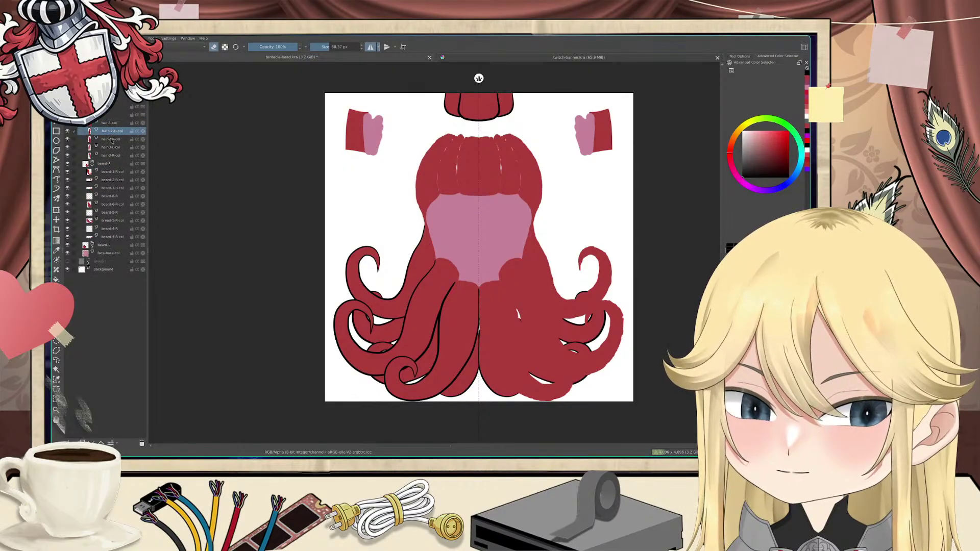
pyautogui.click(69, 124)
pyautogui.click(68, 125)
pyautogui.click(68, 132)
pyautogui.click(68, 131)
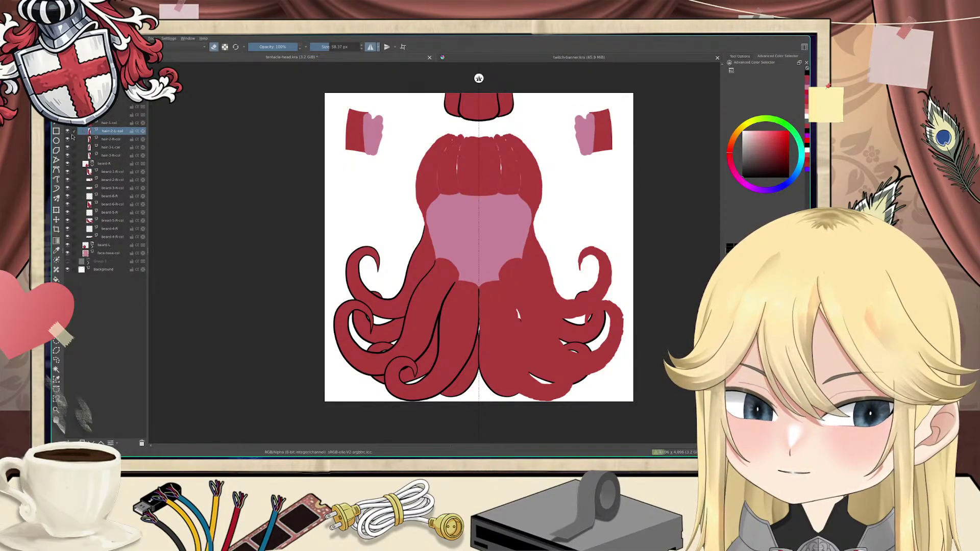
pyautogui.click(74, 139)
pyautogui.click(67, 131)
pyautogui.click(68, 139)
pyautogui.click(68, 147)
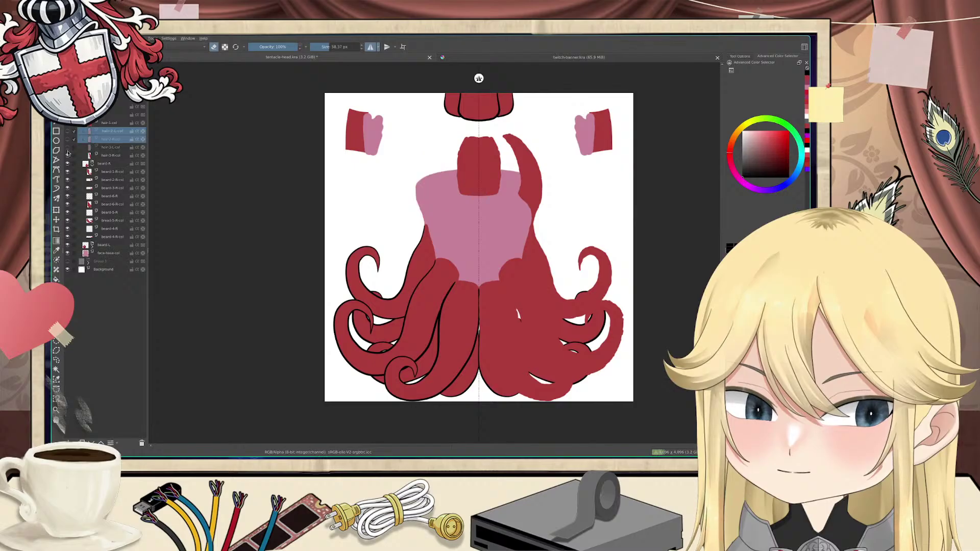
pyautogui.click(68, 147)
pyautogui.click(67, 139)
pyautogui.click(68, 131)
pyautogui.click(68, 131)
pyautogui.click(69, 124)
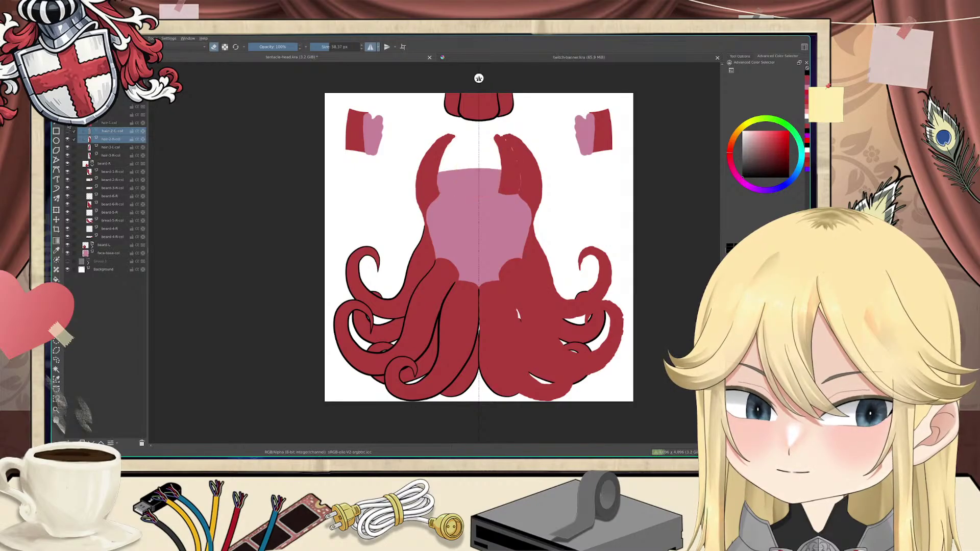
pyautogui.click(69, 124)
pyautogui.click(68, 131)
pyautogui.click(67, 115)
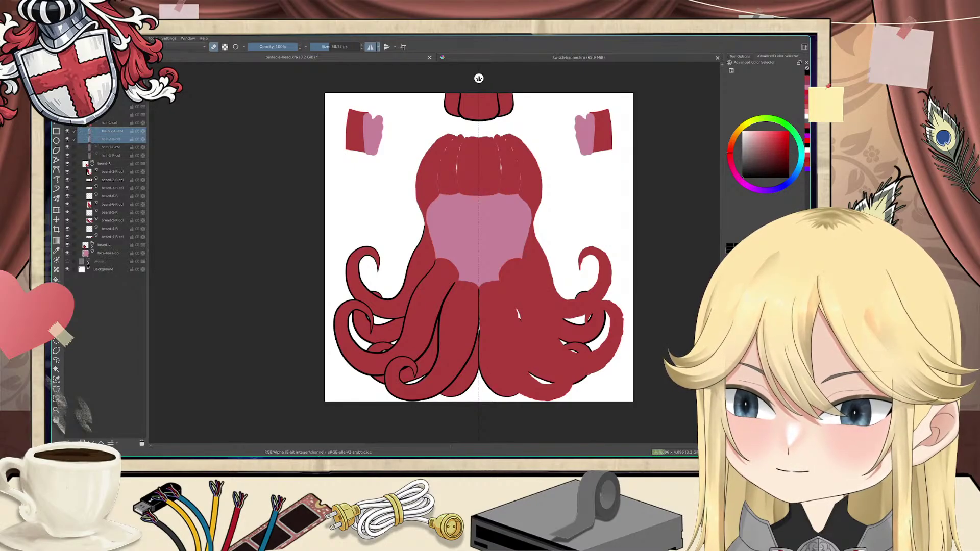
pyautogui.click(68, 115)
pyautogui.click(74, 115)
pyautogui.click(68, 115)
pyautogui.click(68, 115)
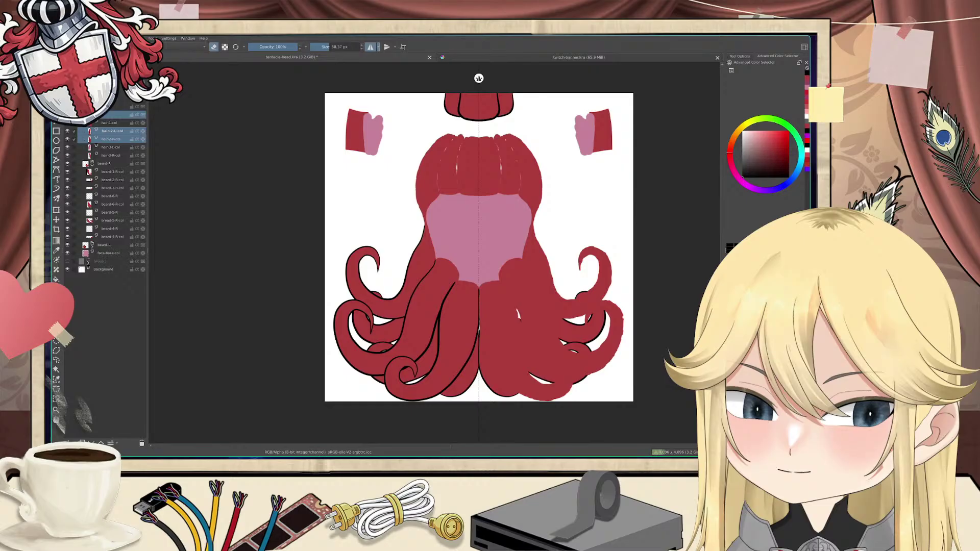
pyautogui.click(92, 115)
# Step: Toggle the visibility of the beard-1-R, beard-2-R and beard-3-R colour layers and of beard-6-R to examine their contents
pyautogui.click(105, 133)
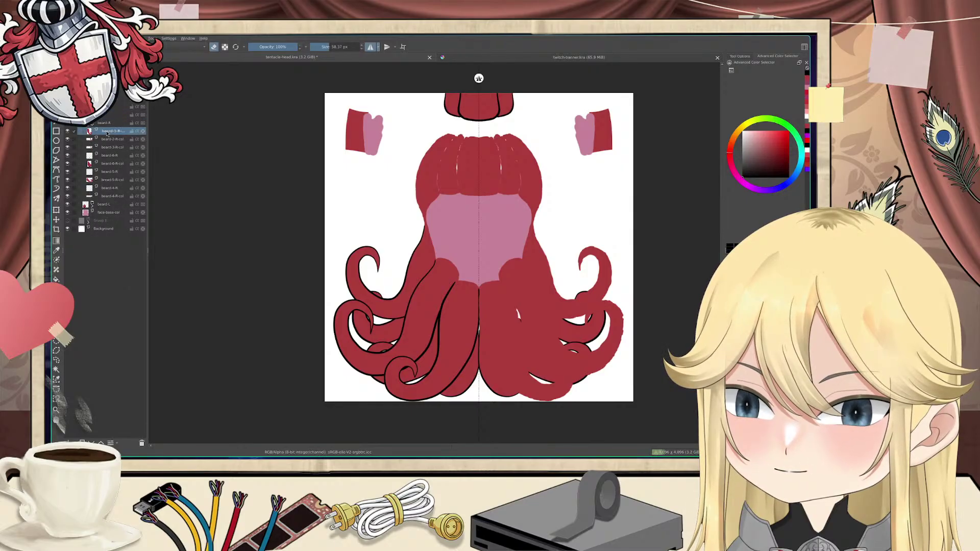
pyautogui.click(68, 132)
pyautogui.click(67, 131)
pyautogui.click(68, 139)
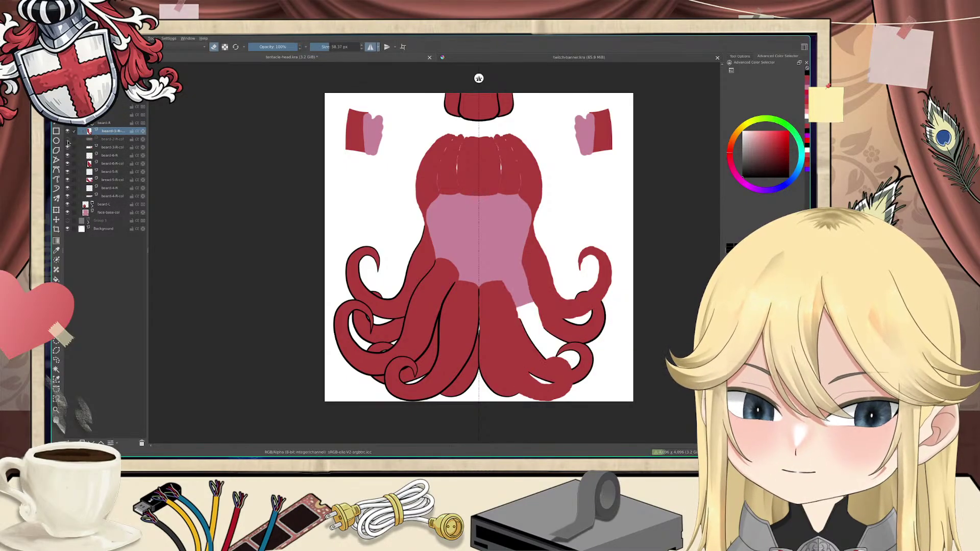
pyautogui.click(68, 139)
pyautogui.click(68, 148)
pyautogui.click(68, 147)
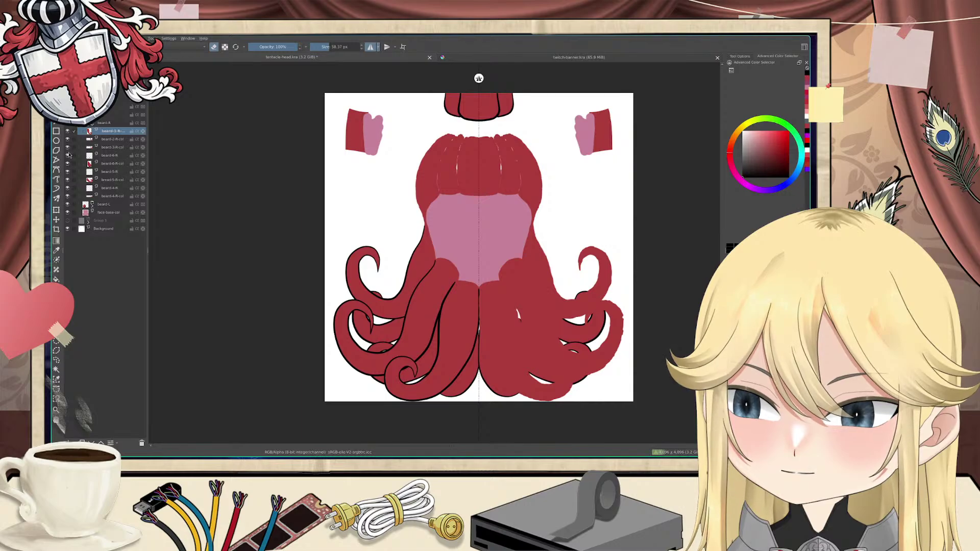
pyautogui.click(68, 148)
pyautogui.click(68, 148)
pyautogui.click(67, 156)
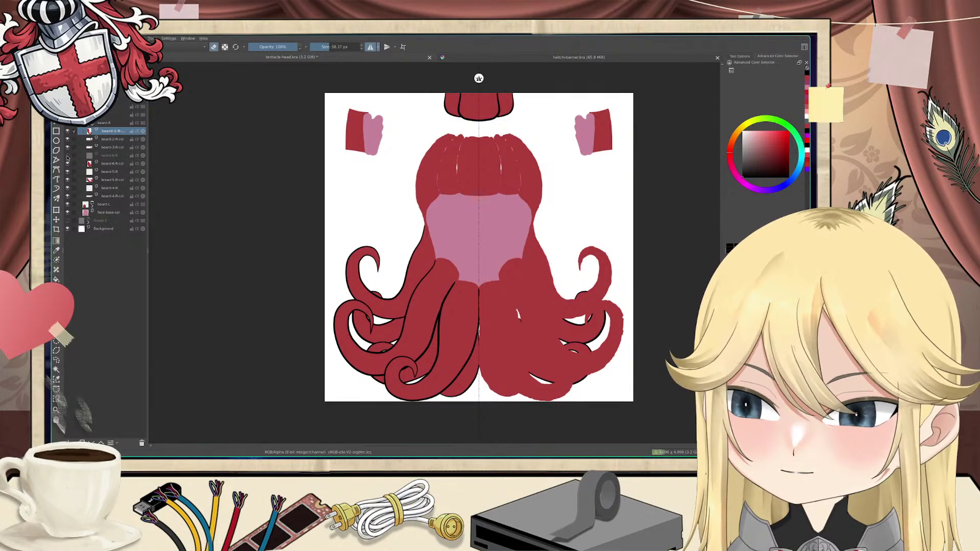
pyautogui.click(67, 157)
# Step: Merge the beard-6-R, beard-5-R and beard-4-R line layers down into their respective colour layers
pyautogui.click(114, 157)
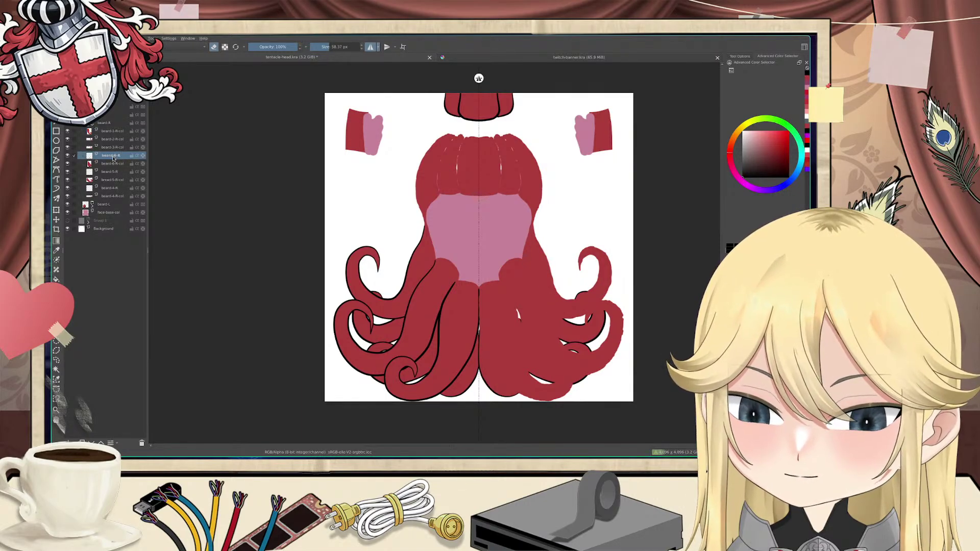
pyautogui.hotkey('ctrl', 'e')
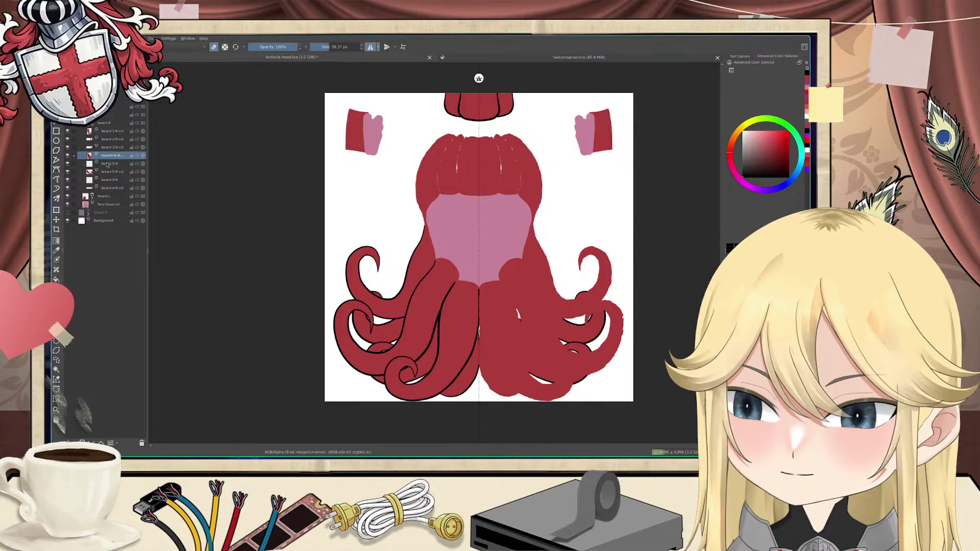
pyautogui.click(108, 164)
pyautogui.hotkey('ctrl', 'e')
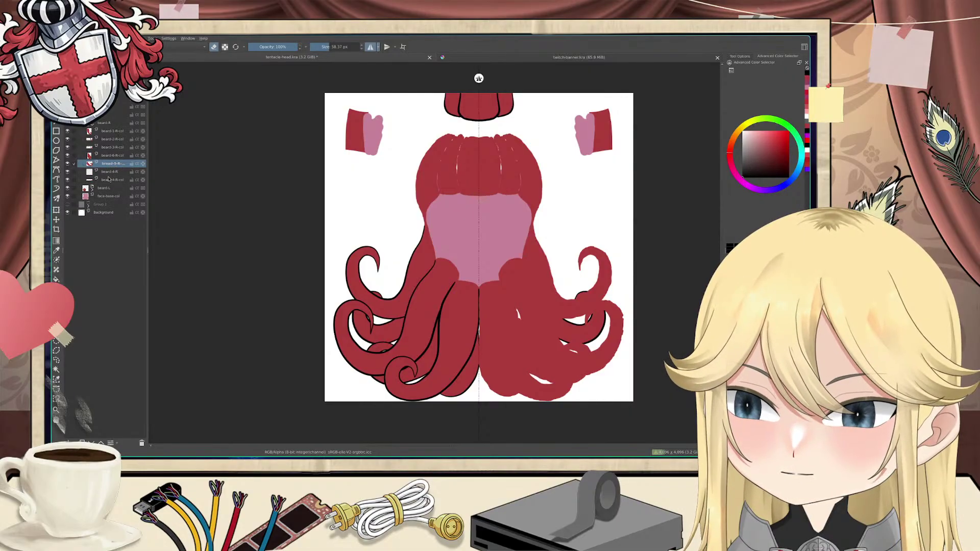
pyautogui.click(112, 172)
pyautogui.hotkey('ctrl', 'e')
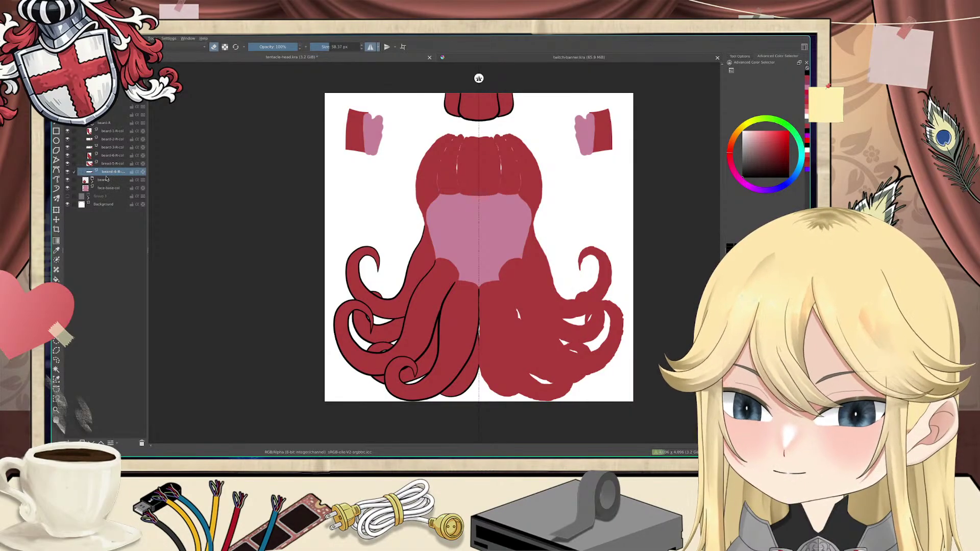
# Step: Merge the line layers of the beard-L group down into their respective colour layers, and collapse the group
pyautogui.click(92, 180)
pyautogui.click(110, 188)
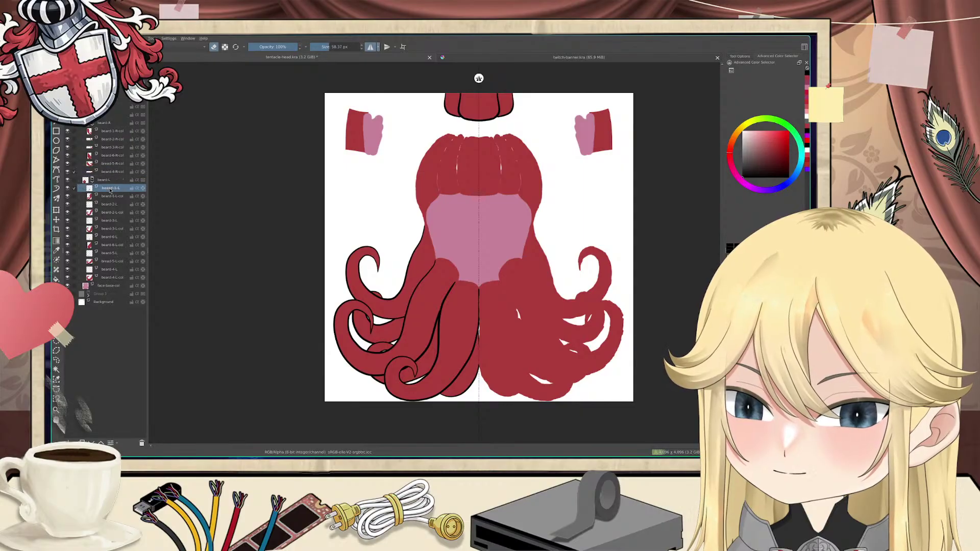
pyautogui.hotkey('ctrl', 'e')
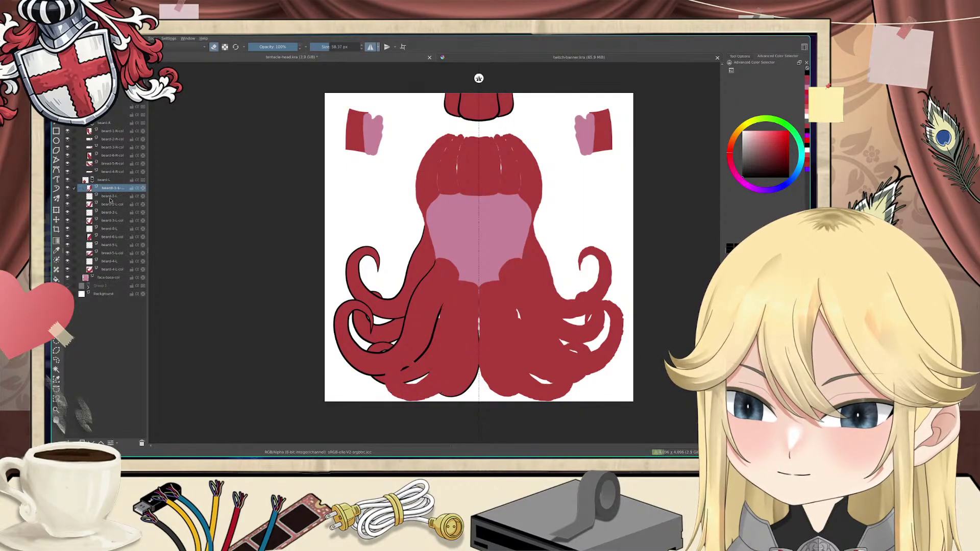
pyautogui.click(114, 197)
pyautogui.hotkey('ctrl', 'e')
pyautogui.click(112, 205)
pyautogui.hotkey('ctrl', 'e')
pyautogui.click(111, 214)
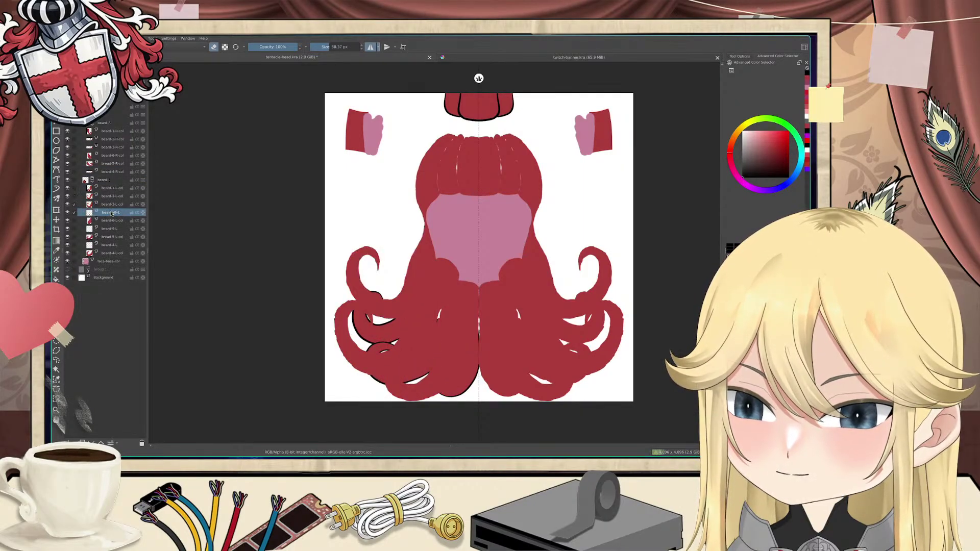
pyautogui.hotkey('ctrl', 'e')
pyautogui.click(111, 222)
pyautogui.hotkey('ctrl', 'e')
pyautogui.click(110, 231)
pyautogui.hotkey('ctrl', 'e')
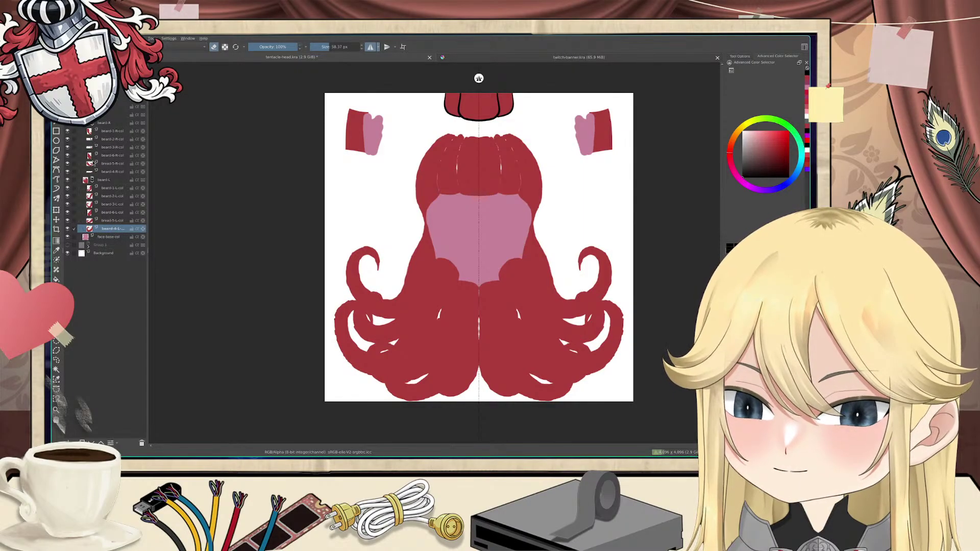
pyautogui.click(92, 179)
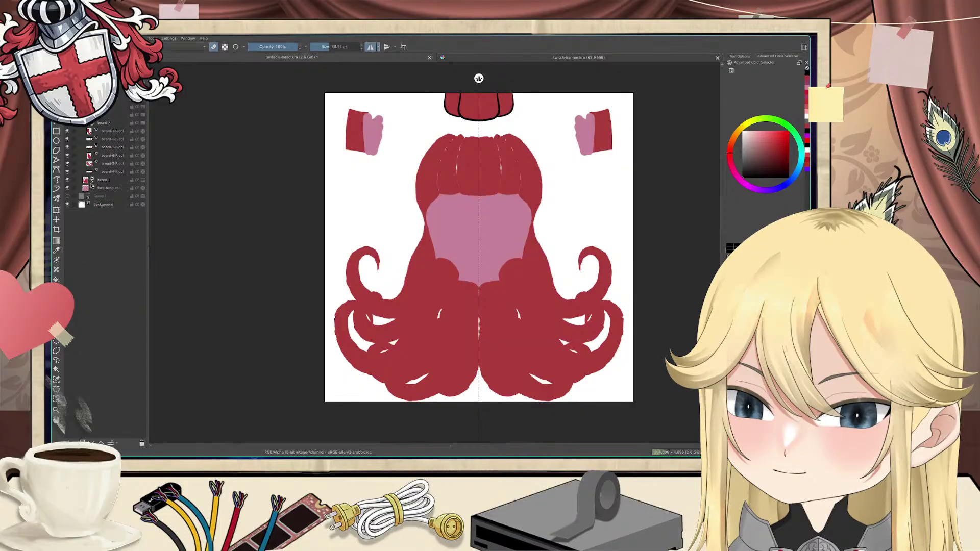
# Step: Delete the face-base colour layer from the colours group and collapse the beard-R group
pyautogui.click(108, 188)
pyautogui.hotkey('shift', 'Delete')
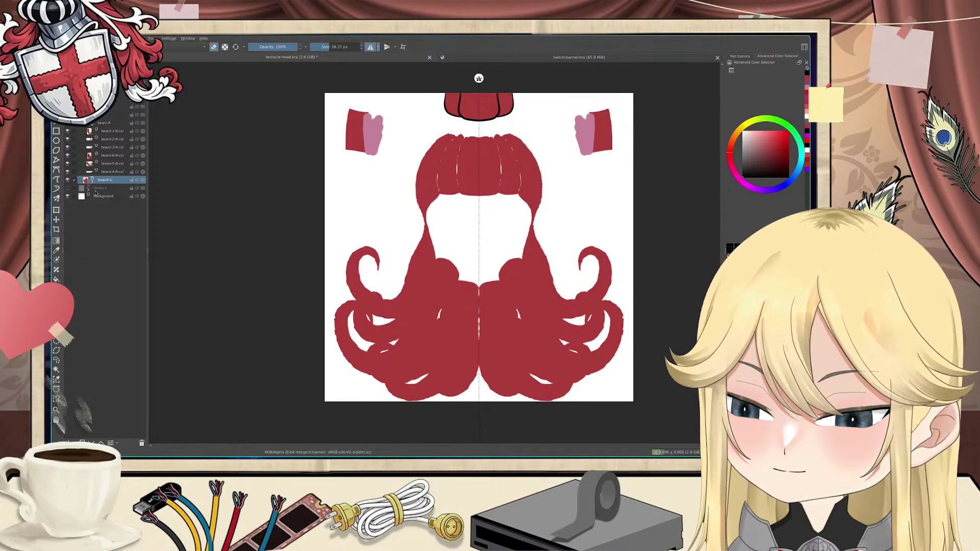
pyautogui.click(88, 190)
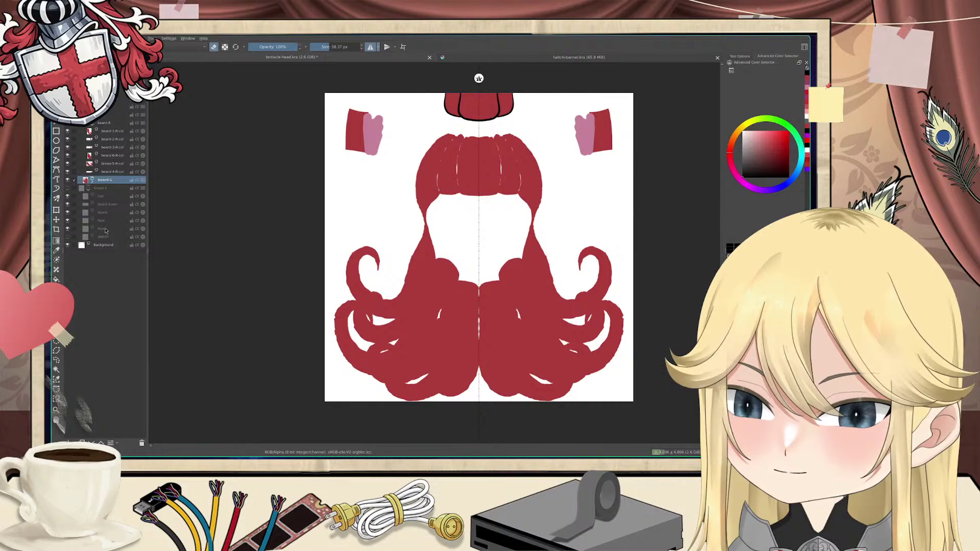
pyautogui.click(89, 190)
pyautogui.click(93, 124)
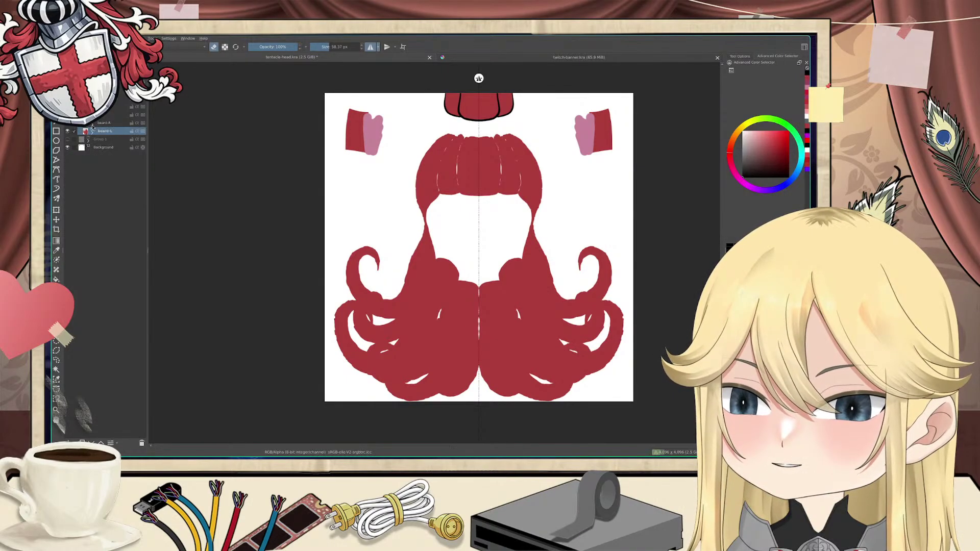
pyautogui.click(93, 124)
pyautogui.click(92, 124)
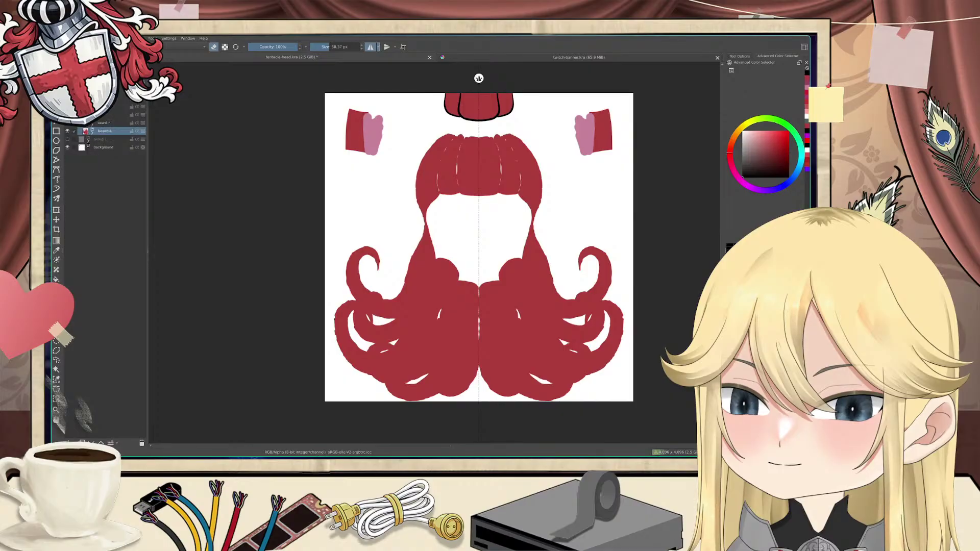
# Step: Compare the complete artwork with the stripped colour layers by toggling the visibility of the Copy of Colors group
pyautogui.click(67, 115)
pyautogui.click(68, 115)
pyautogui.click(67, 115)
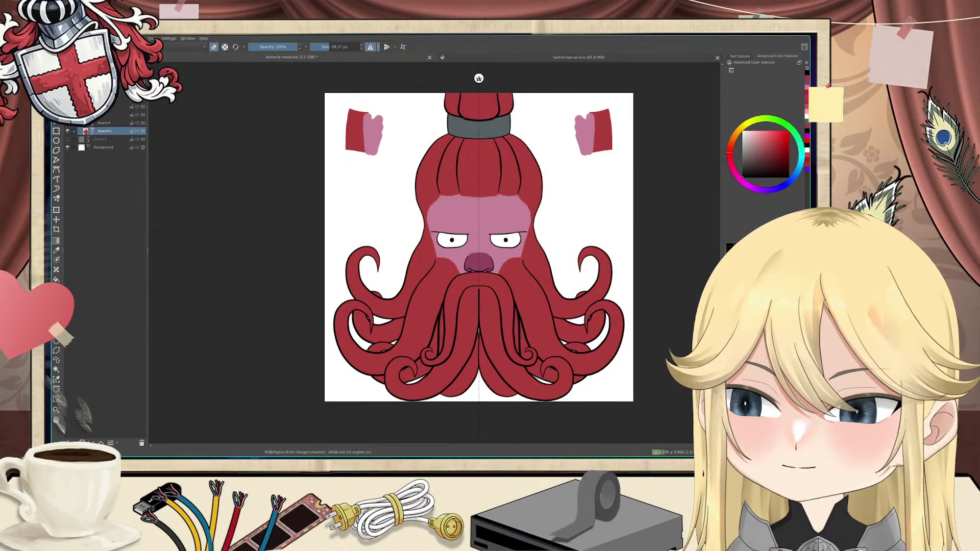
pyautogui.click(67, 114)
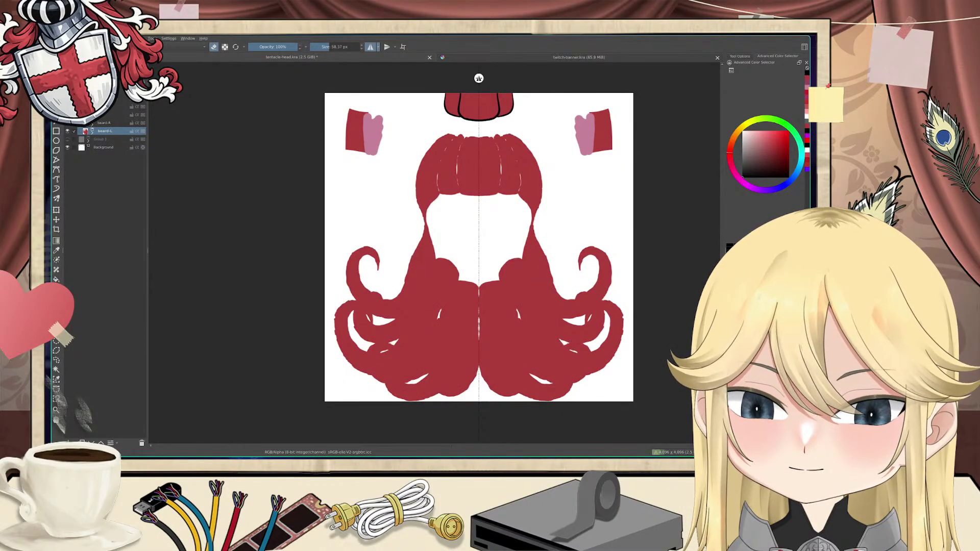
pyautogui.click(68, 114)
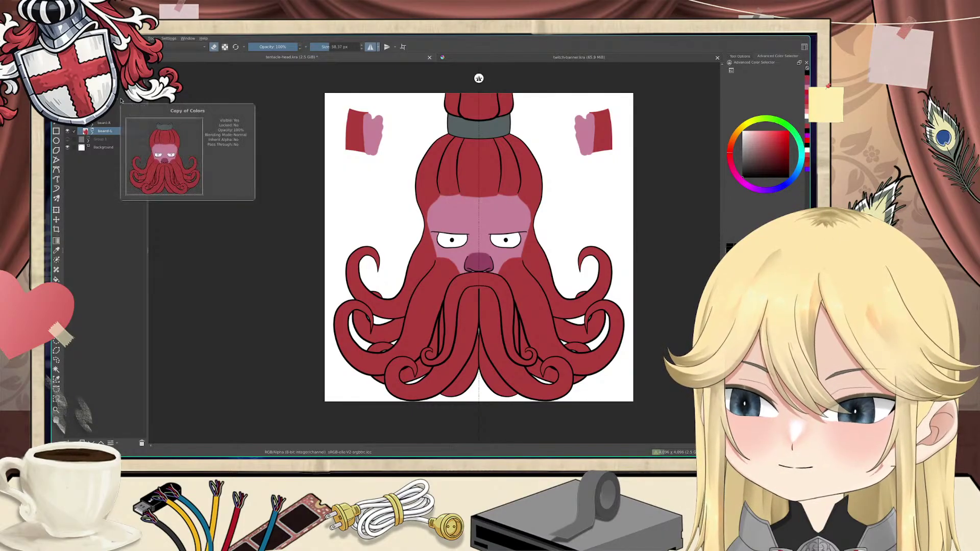
pyautogui.moveTo(125, 110)
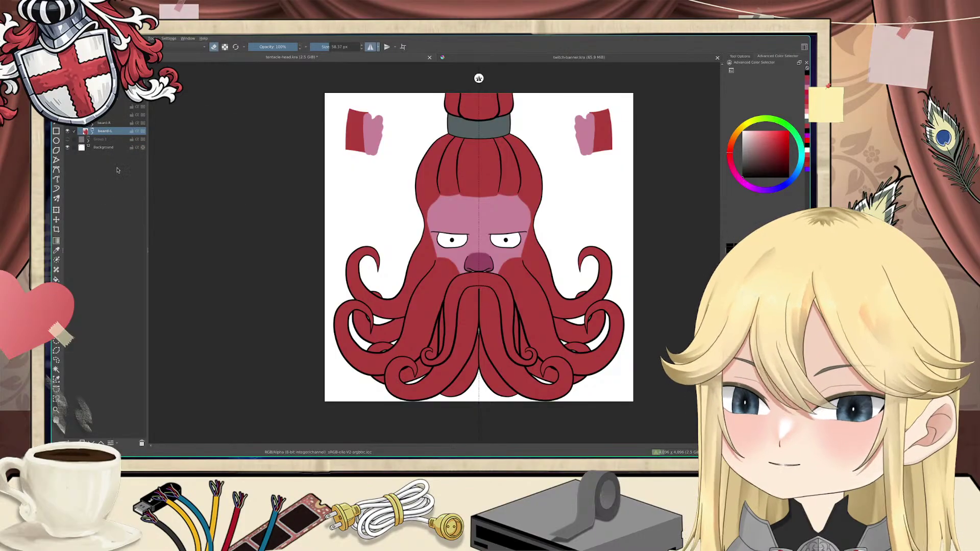
# Step: Expand and show the Group 1 sketch layers, and hide both colour groups above them
pyautogui.click(88, 140)
pyautogui.click(67, 140)
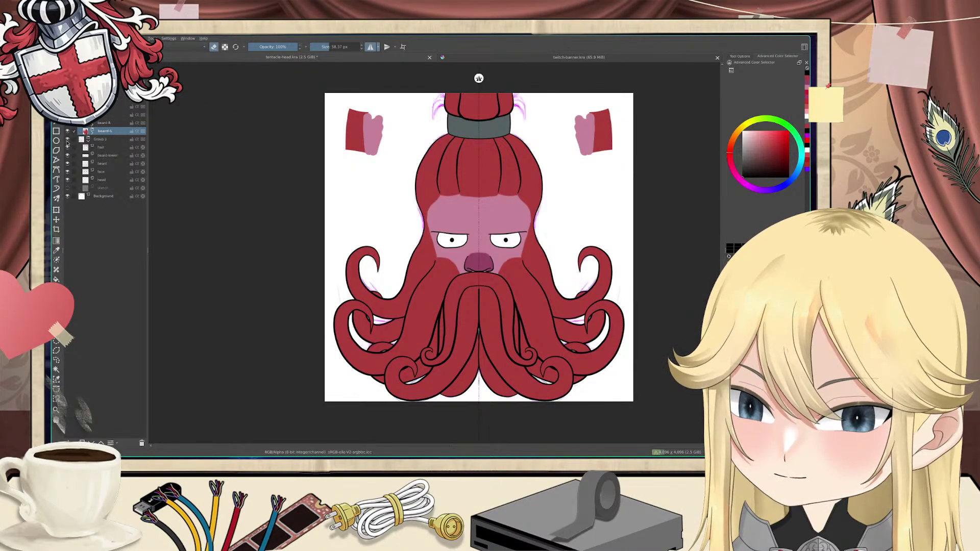
pyautogui.click(101, 149)
pyautogui.click(104, 155)
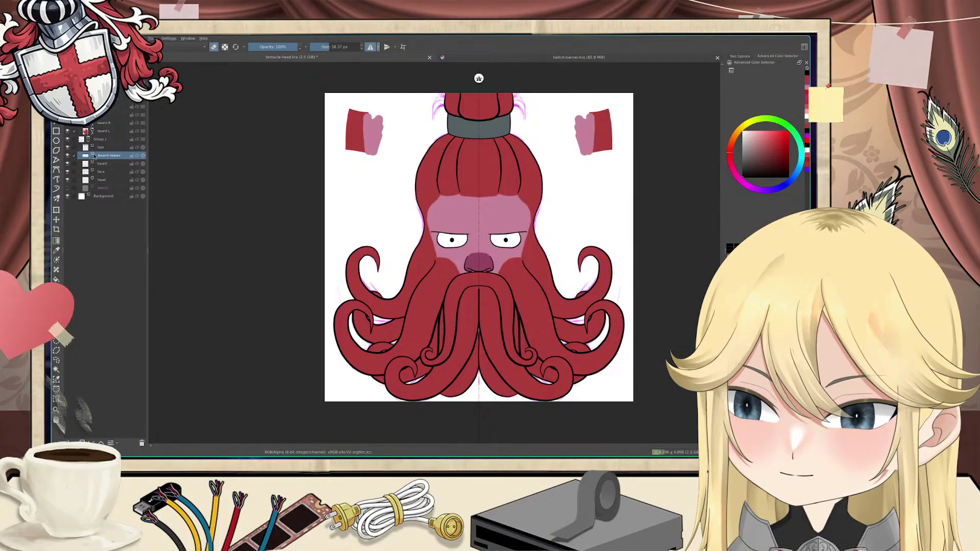
pyautogui.click(67, 106)
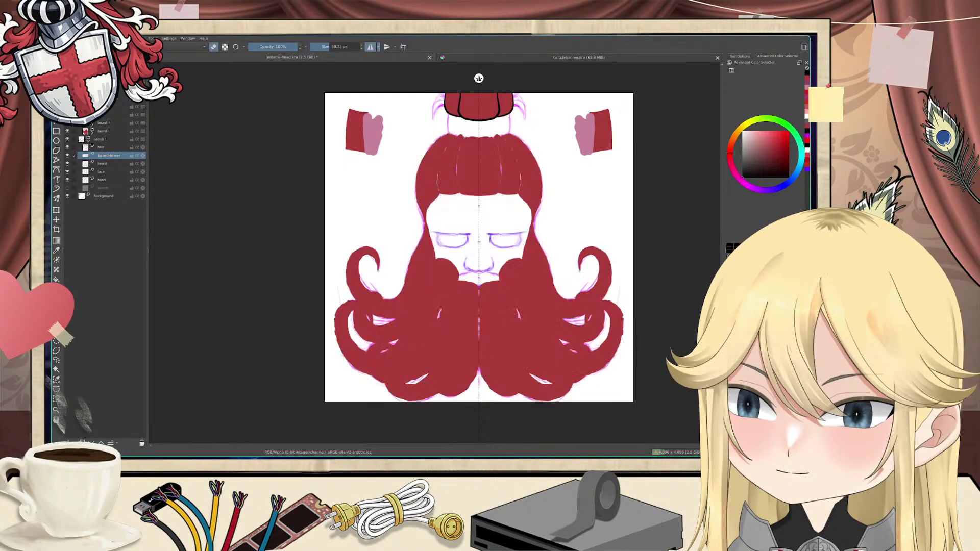
pyautogui.click(67, 114)
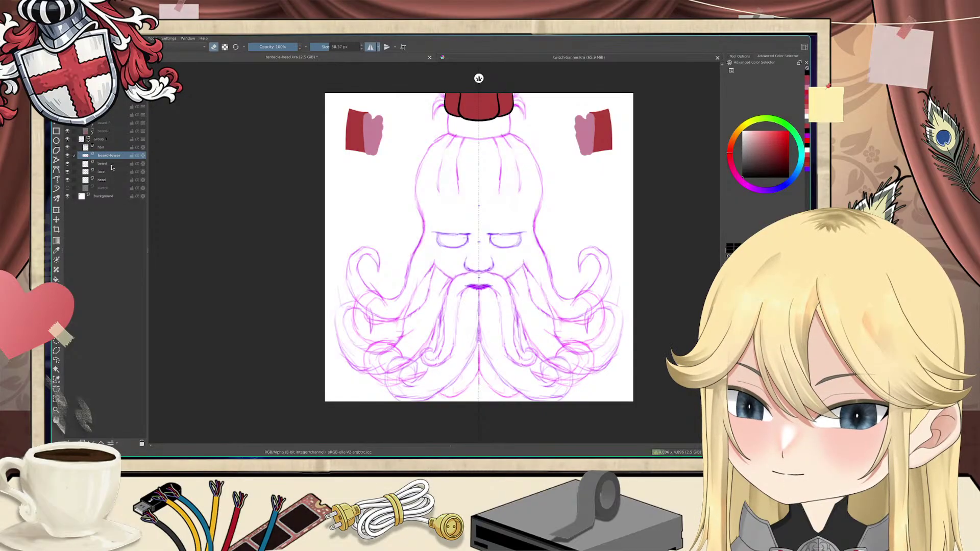
# Step: Merge the sketch layers from hair down to head in Group 1 into one layer, and hide the group
pyautogui.click(105, 148)
pyautogui.keyDown('shift'); pyautogui.click(112, 181); pyautogui.keyUp('shift')
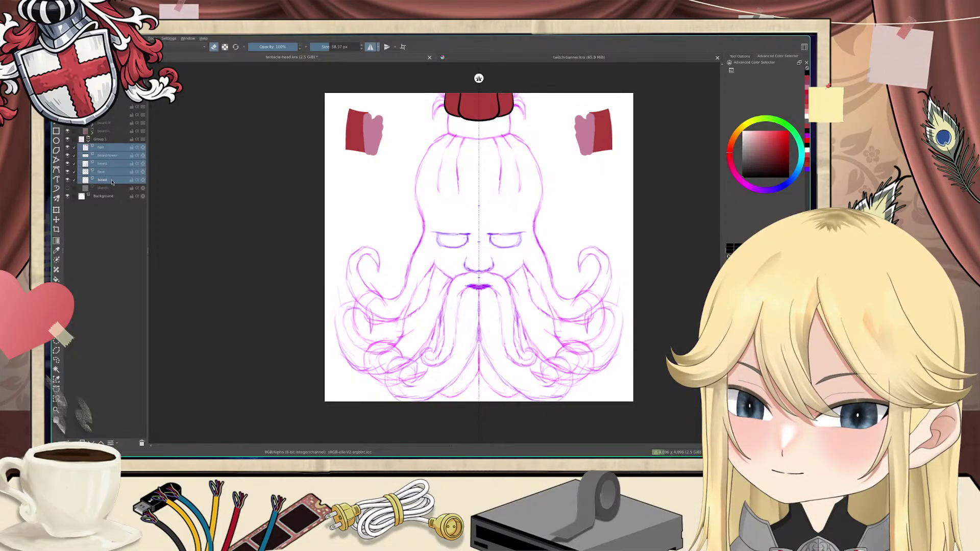
pyautogui.click(68, 189)
pyautogui.click(69, 189)
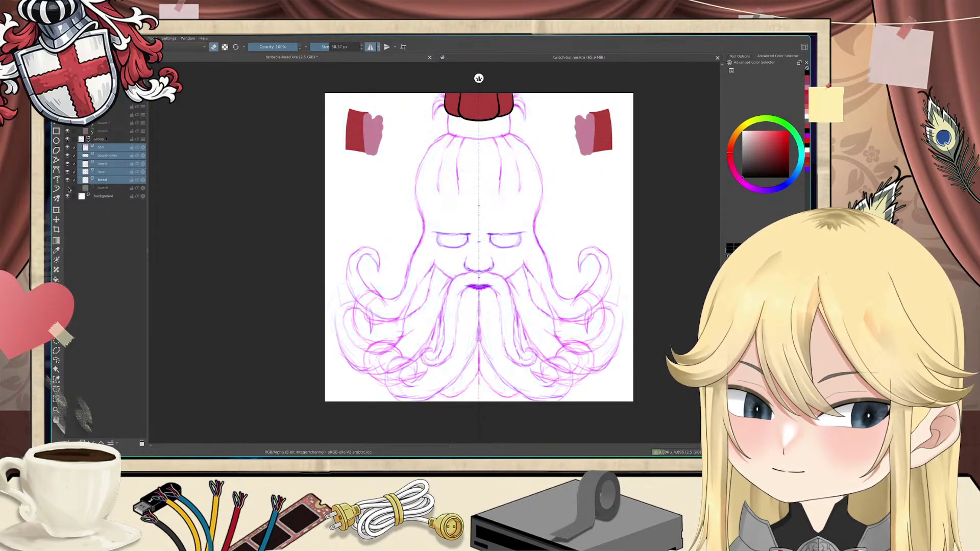
pyautogui.moveTo(115, 174)
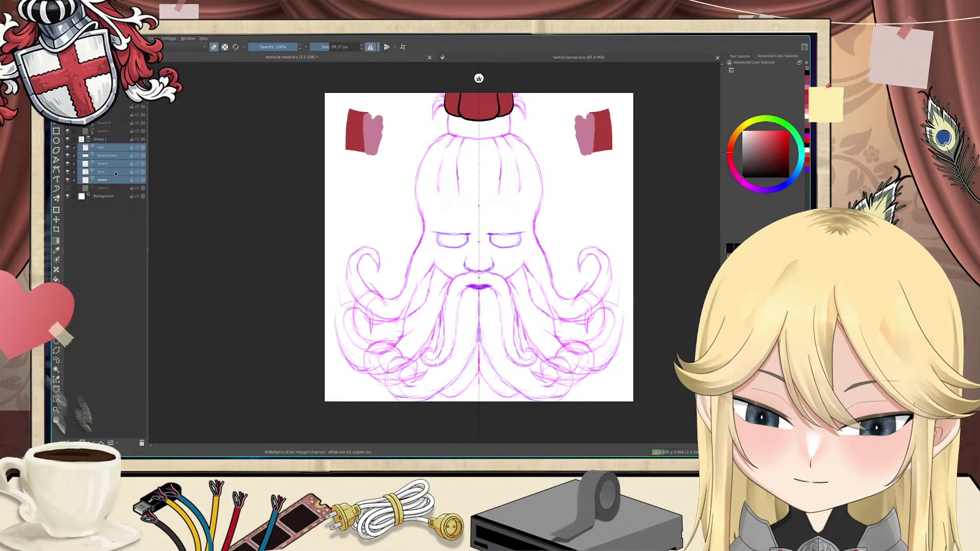
pyautogui.hotkey('ctrl', 'e')
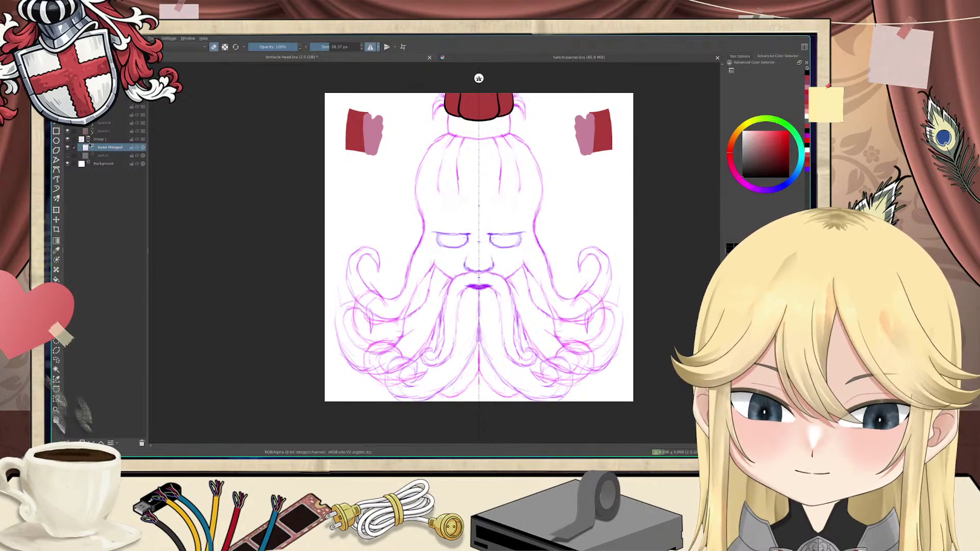
pyautogui.moveTo(89, 146)
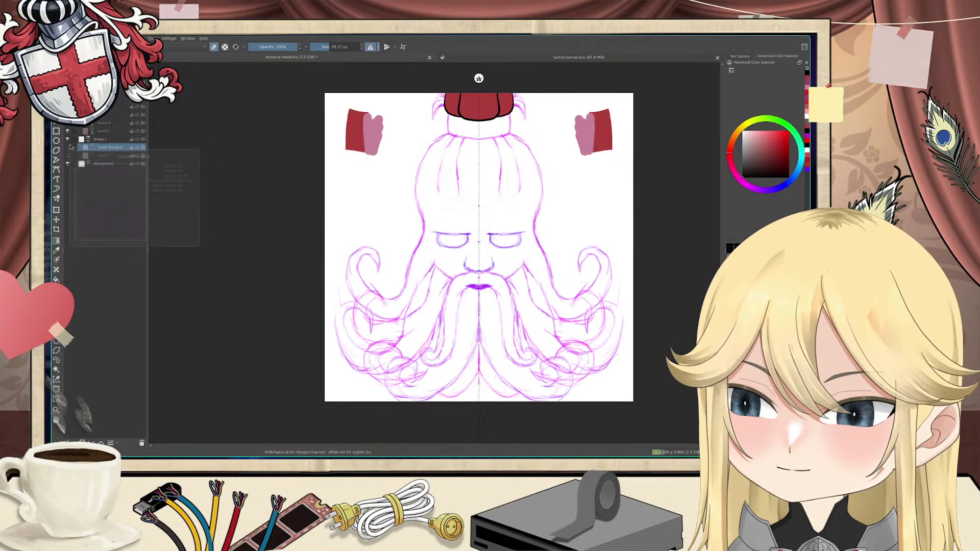
pyautogui.click(68, 140)
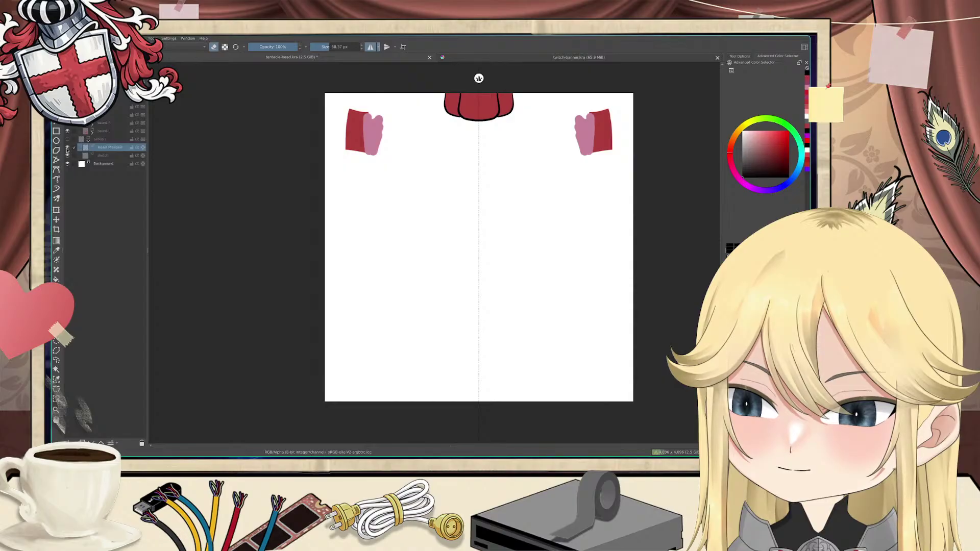
pyautogui.click(68, 140)
pyautogui.click(67, 156)
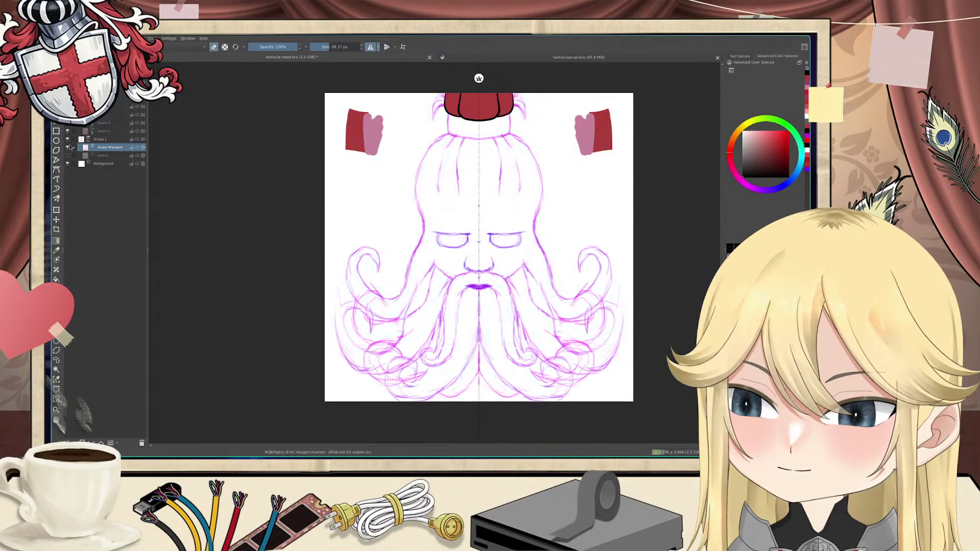
pyautogui.click(68, 139)
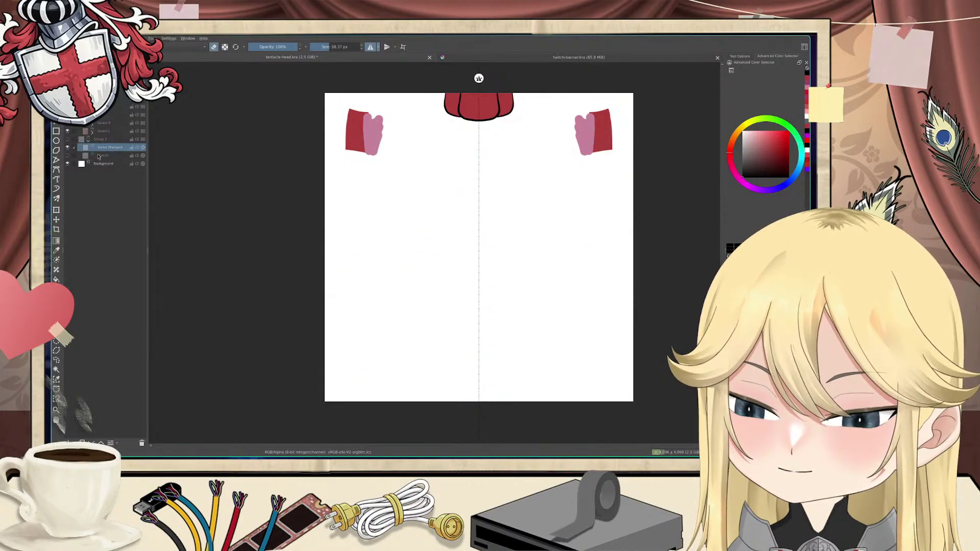
# Step: Add a new layer to the file, and show and expand the Copy of Colors group
pyautogui.click(106, 90)
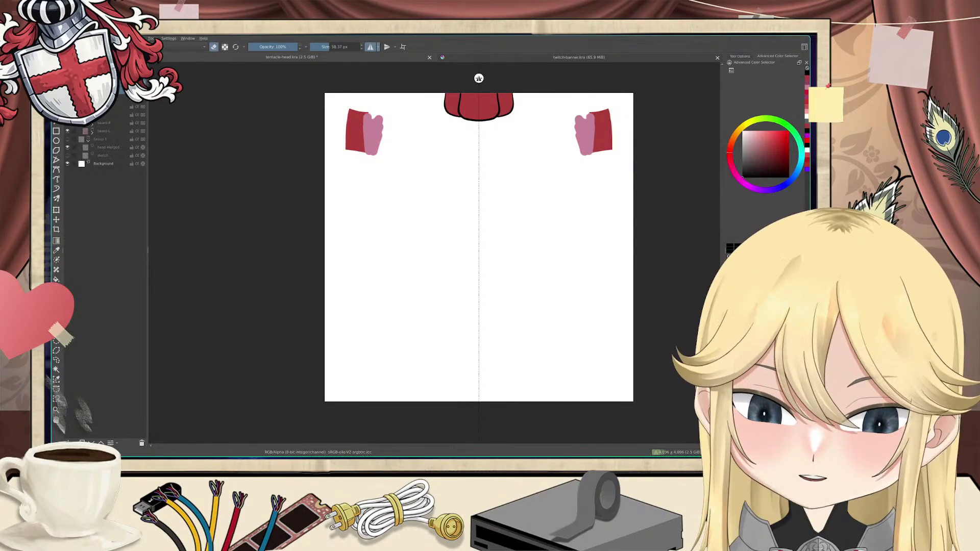
pyautogui.press('Insert')
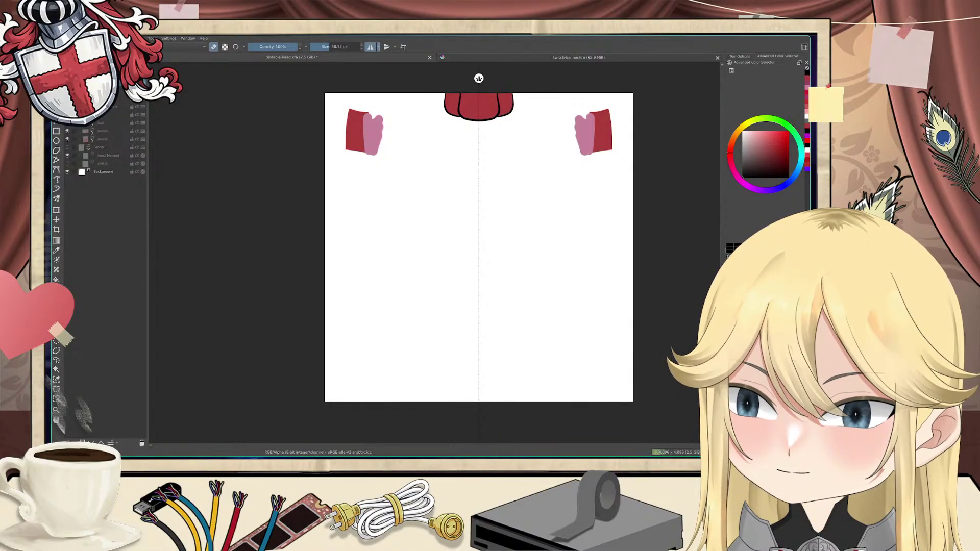
pyautogui.click(92, 100)
pyautogui.click(68, 91)
pyautogui.click(88, 91)
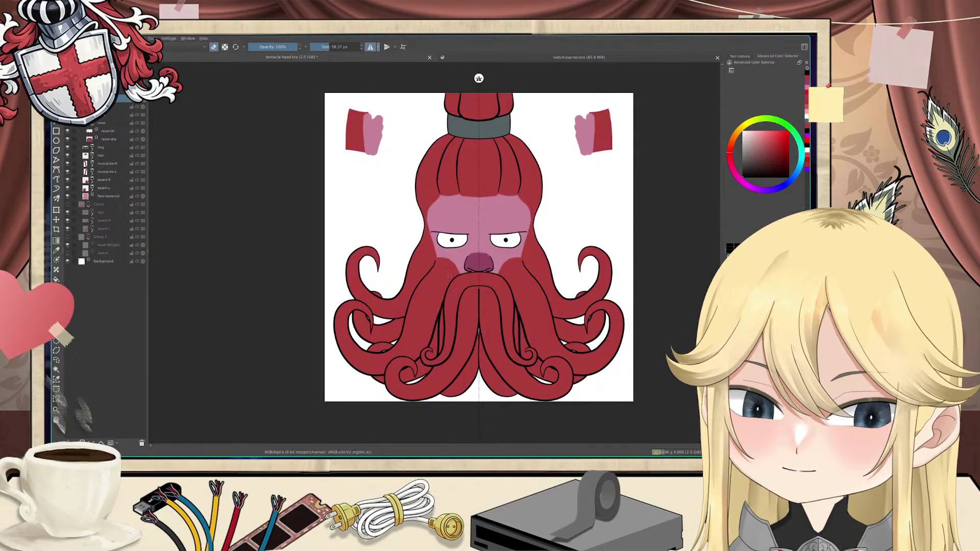
pyautogui.scroll(5, 469, 236)
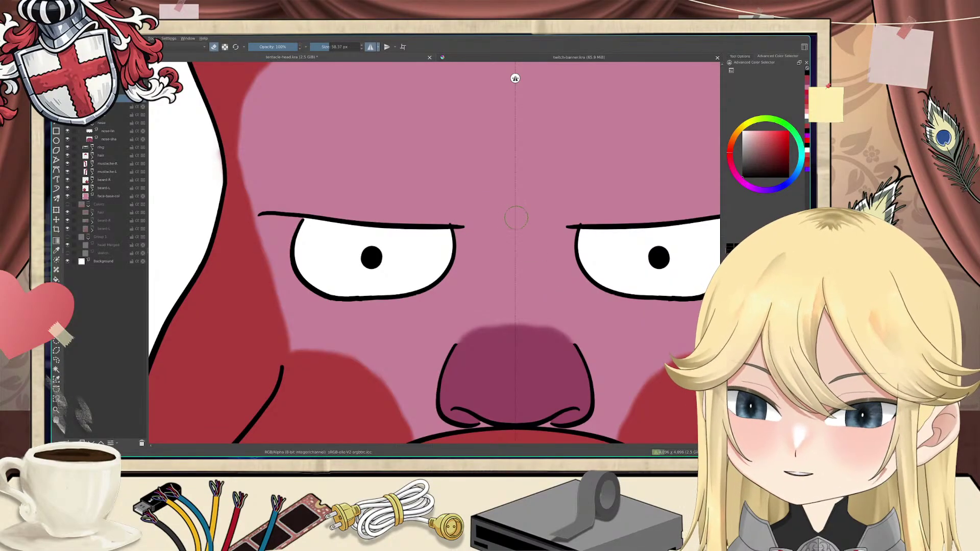
pyautogui.press('e')
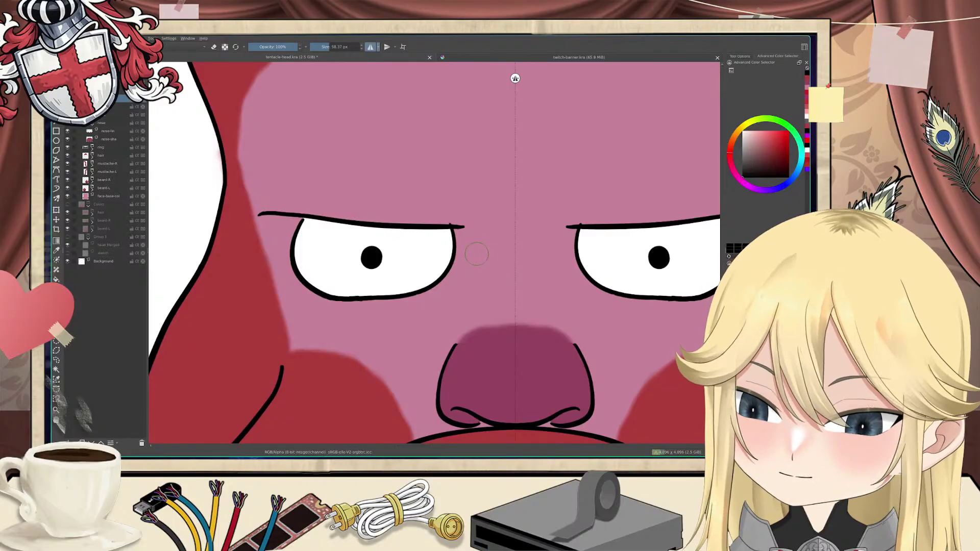
pyautogui.press('e')
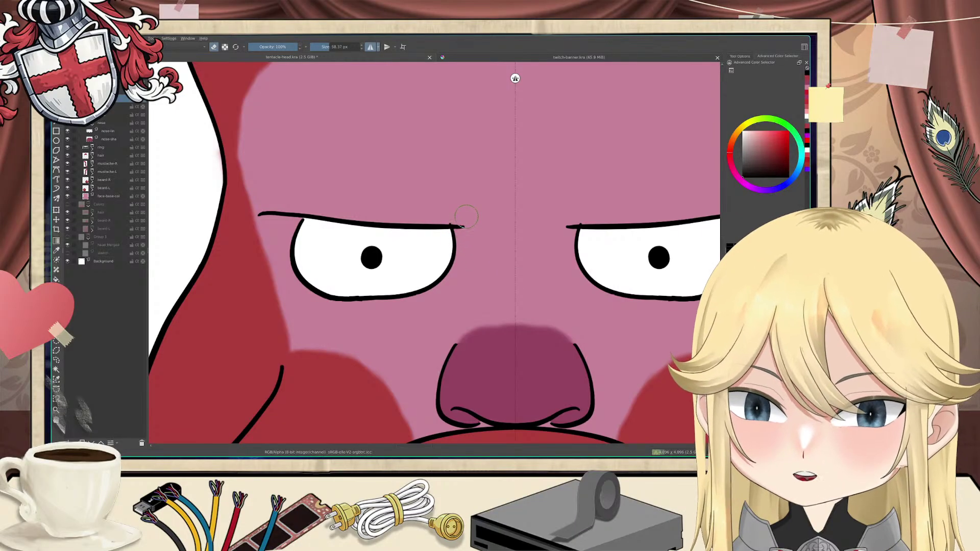
pyautogui.press('e')
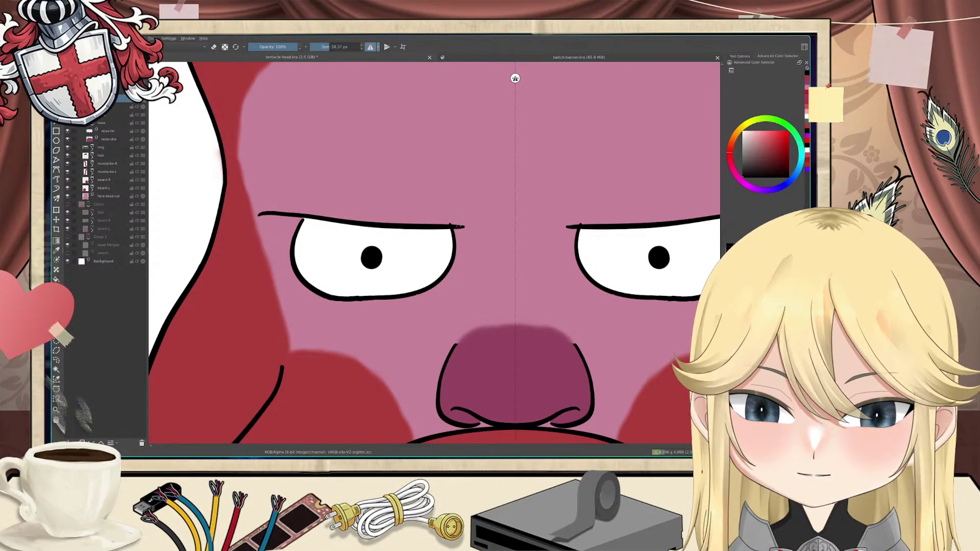
pyautogui.moveTo(458, 225); pyautogui.dragTo(468, 226)
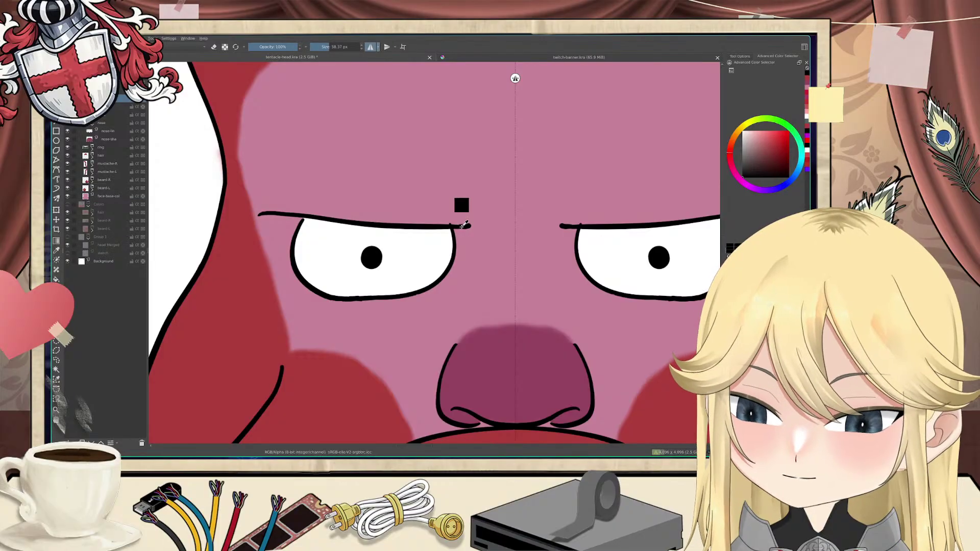
pyautogui.hotkey('ctrl', 'z')
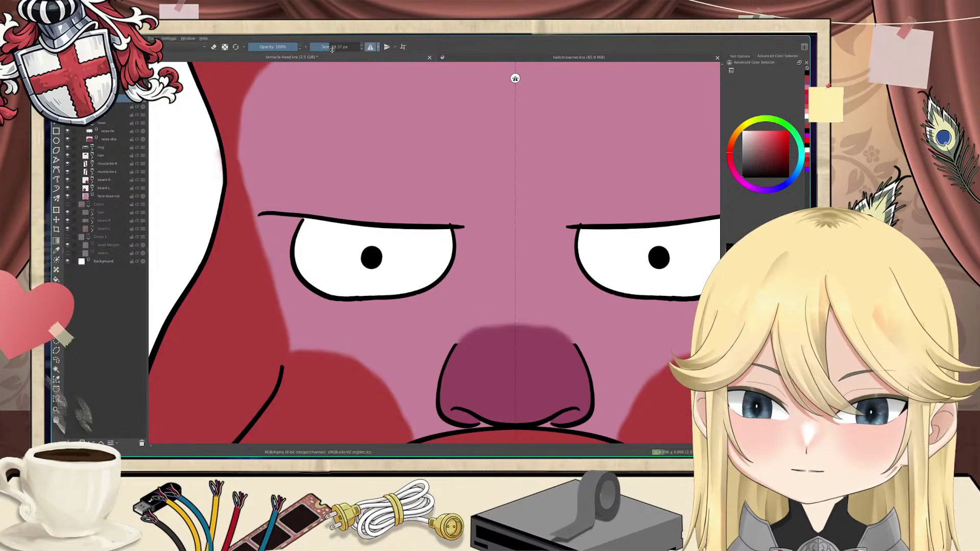
# Step: Reduce the brush size and draw mirrored frown lines curving upward from the inner ends of both brow lines
pyautogui.moveTo(332, 50); pyautogui.dragTo(323, 50)
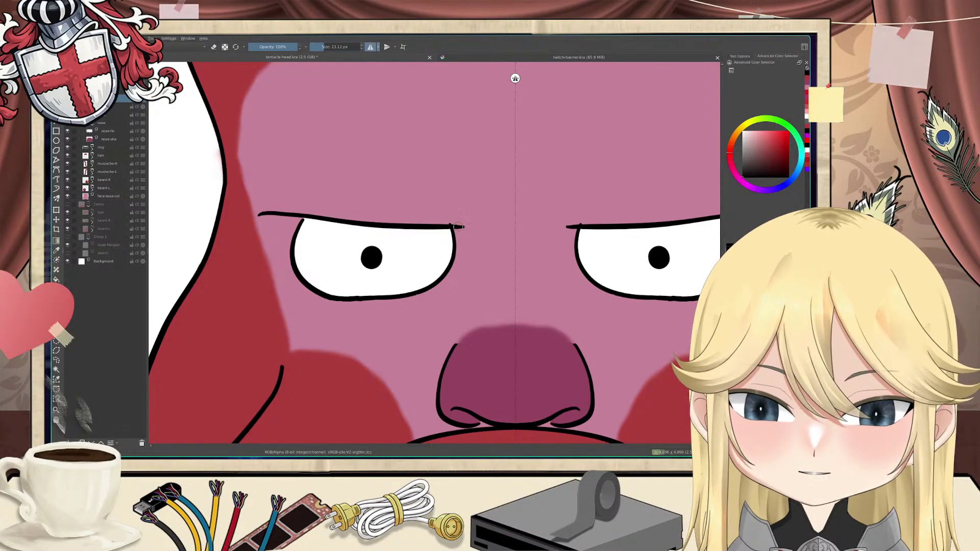
pyautogui.moveTo(458, 226)
pyautogui.mouseDown()
pyautogui.moveTo(482, 199)
pyautogui.moveTo(468, 227)
pyautogui.mouseUp()
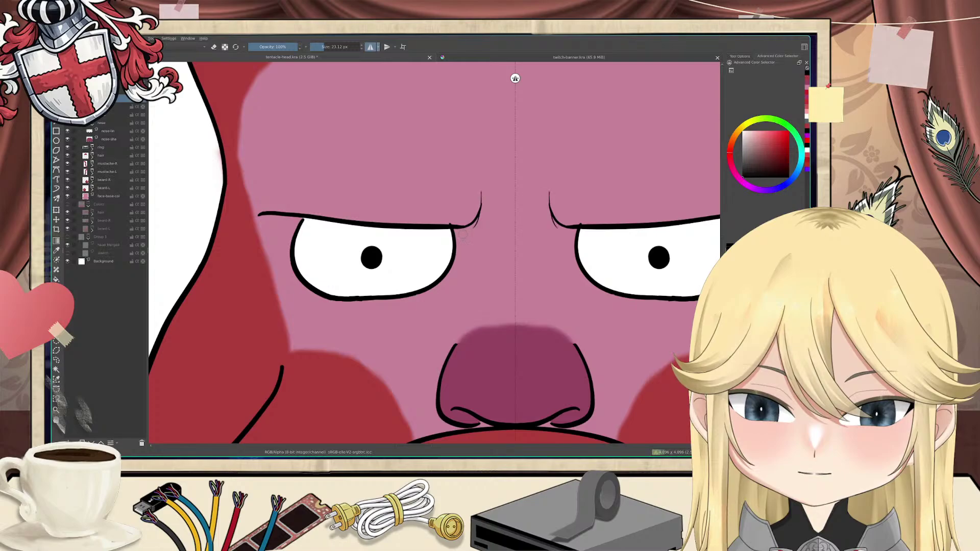
pyautogui.hotkey('ctrl', 'z')
pyautogui.moveTo(480, 193); pyautogui.dragTo(469, 225)
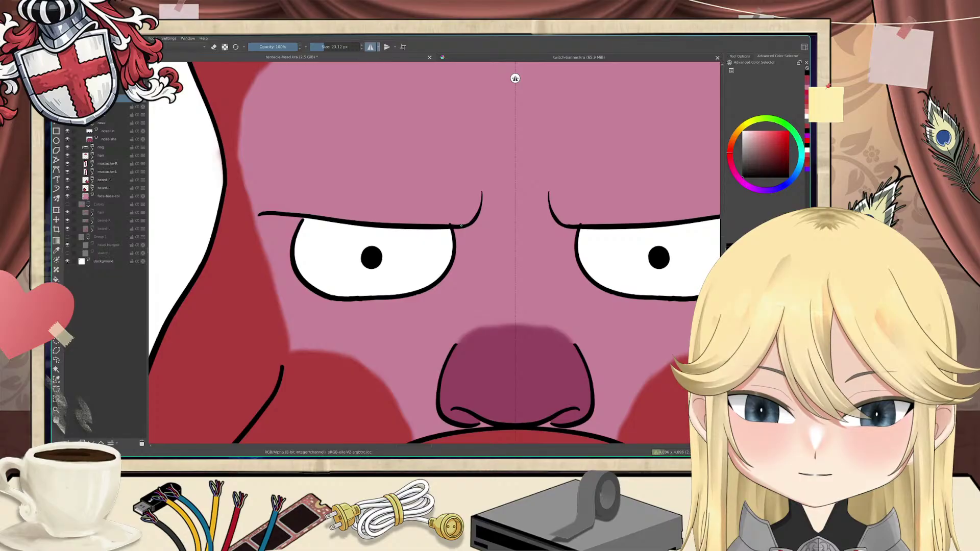
pyautogui.press('e')
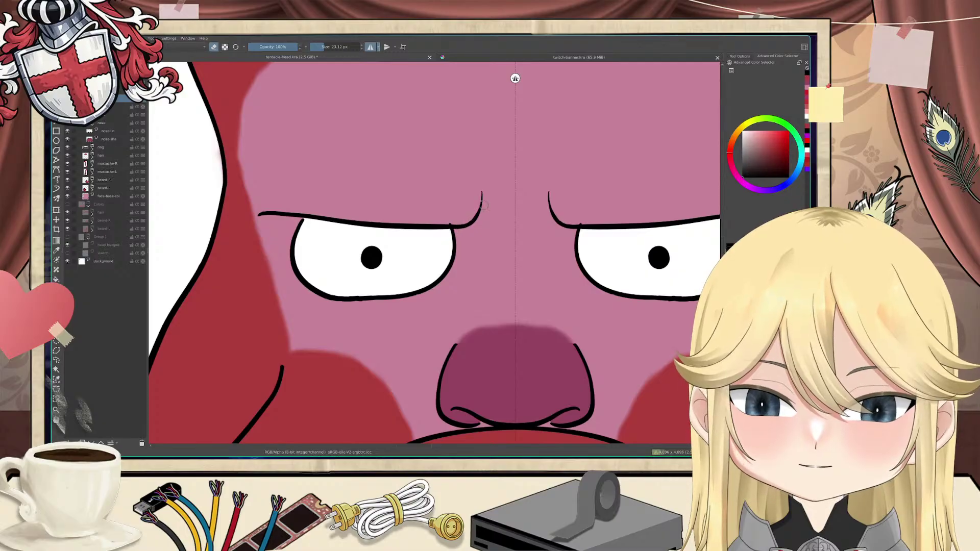
pyautogui.scroll(-4, 496, 192)
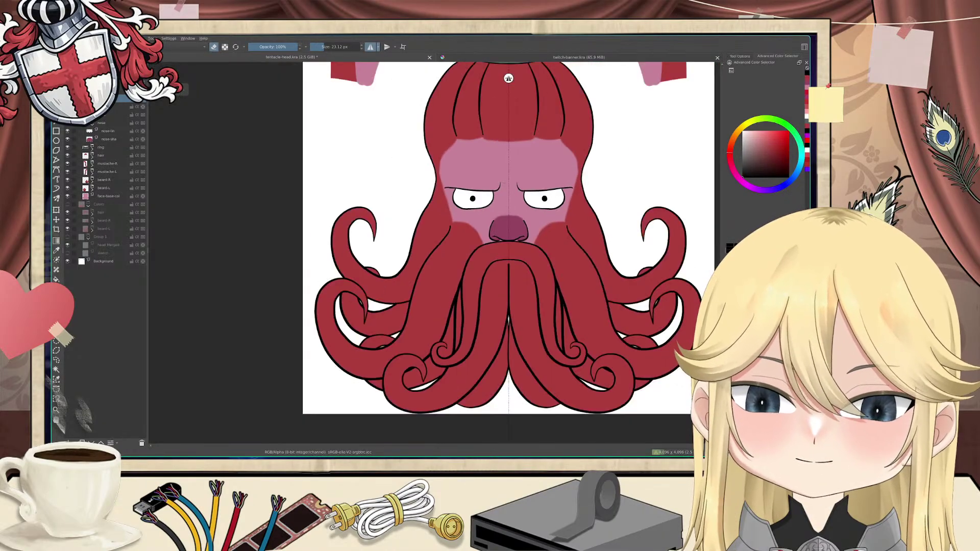
pyautogui.scroll(3, 508, 78)
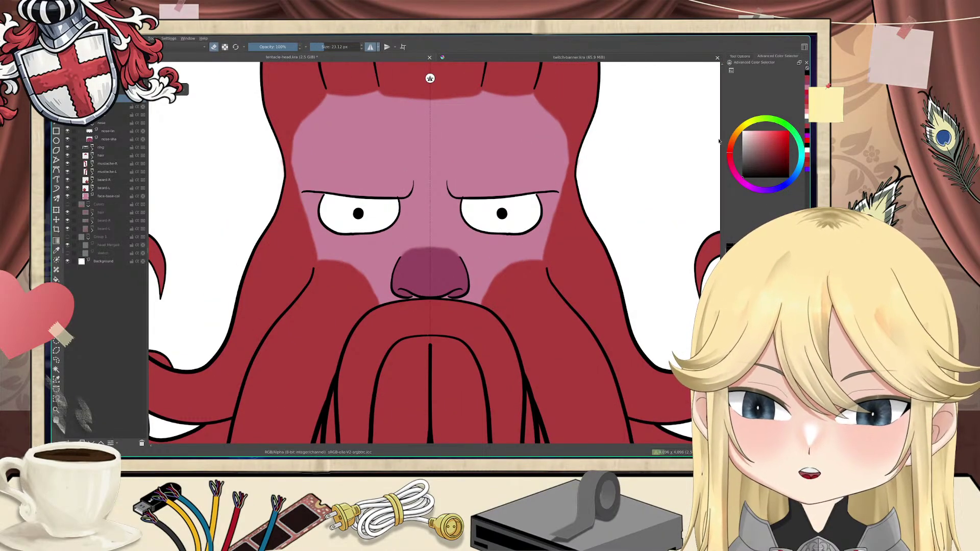
pyautogui.moveTo(432, 176); pyautogui.dragTo(461, 189)
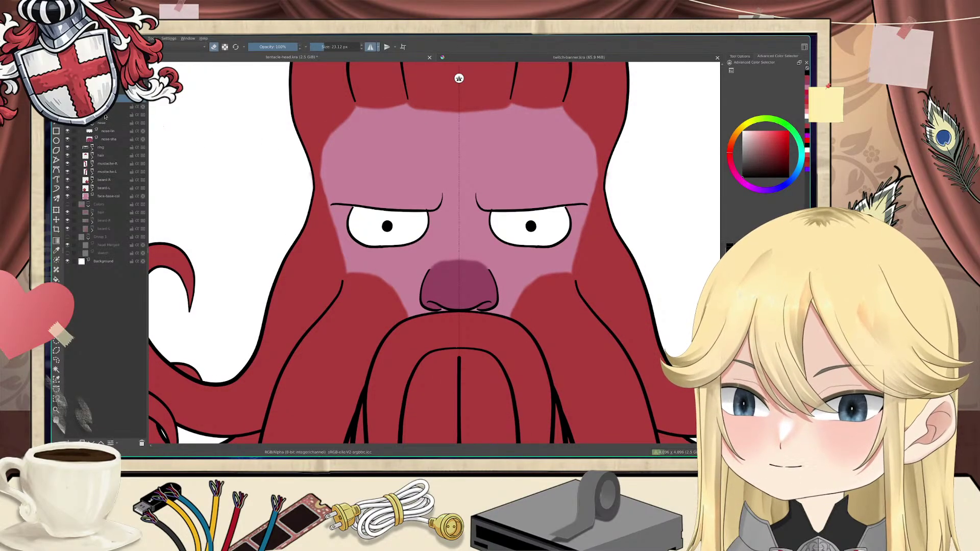
# Step: Group the eyes layer together with the neighbouring layers above it
pyautogui.moveTo(104, 117)
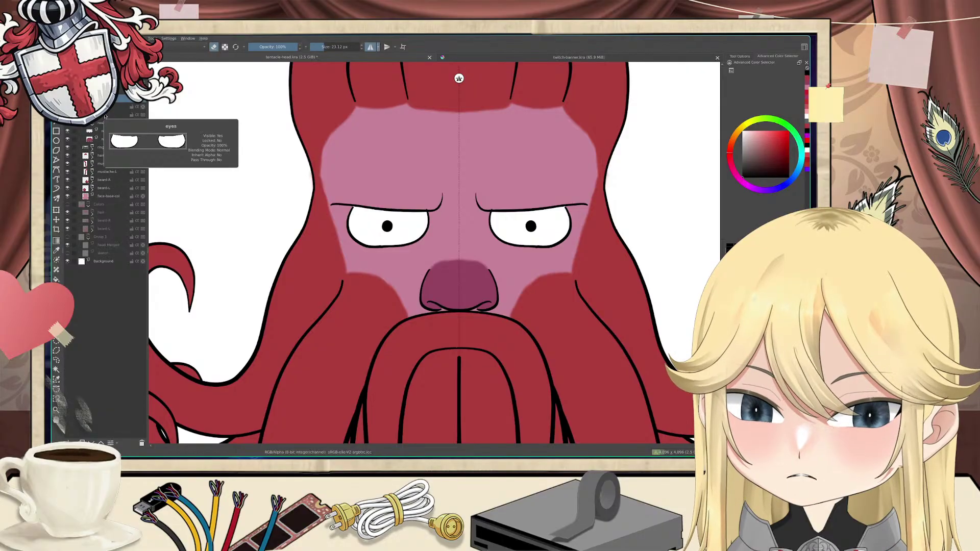
pyautogui.keyDown('shift'); pyautogui.click(106, 116); pyautogui.keyUp('shift')
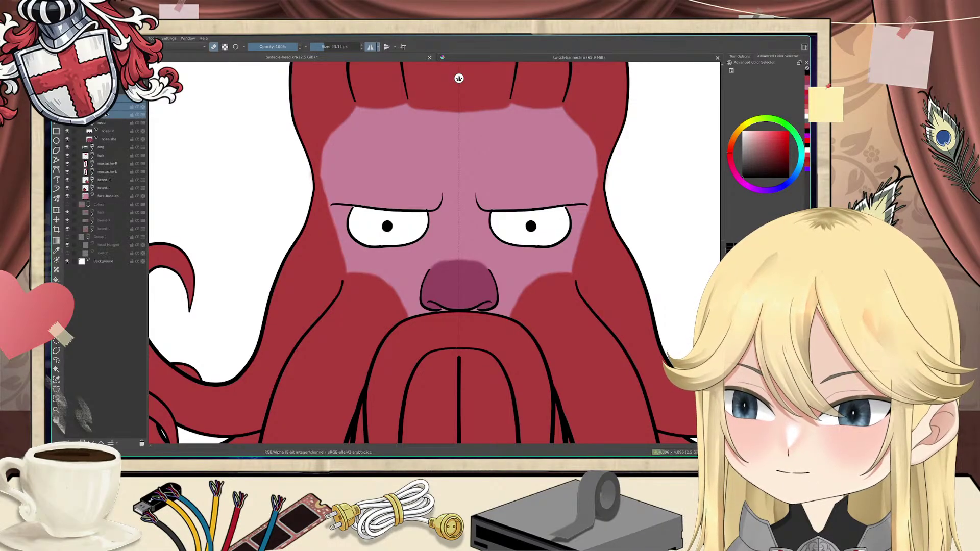
pyautogui.hotkey('ctrl', 'g')
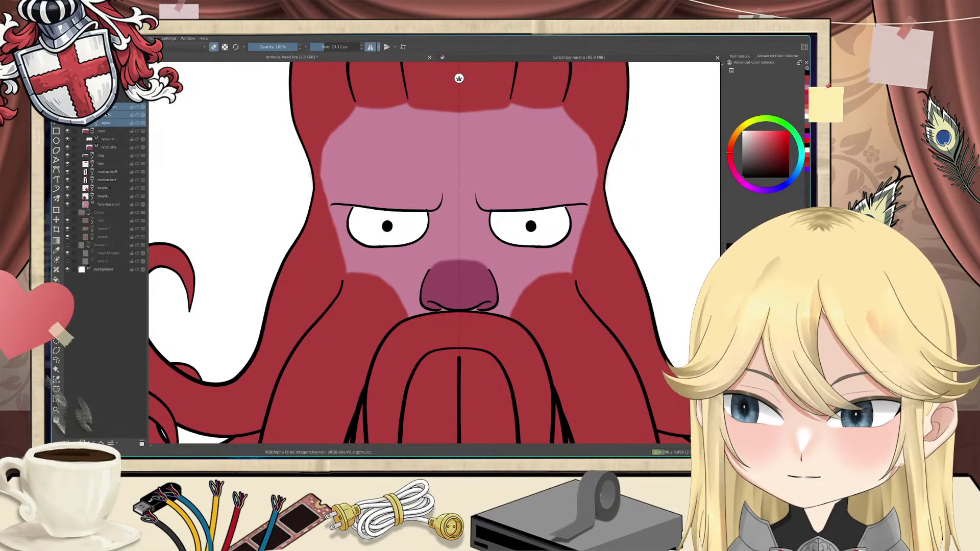
pyautogui.click(106, 99)
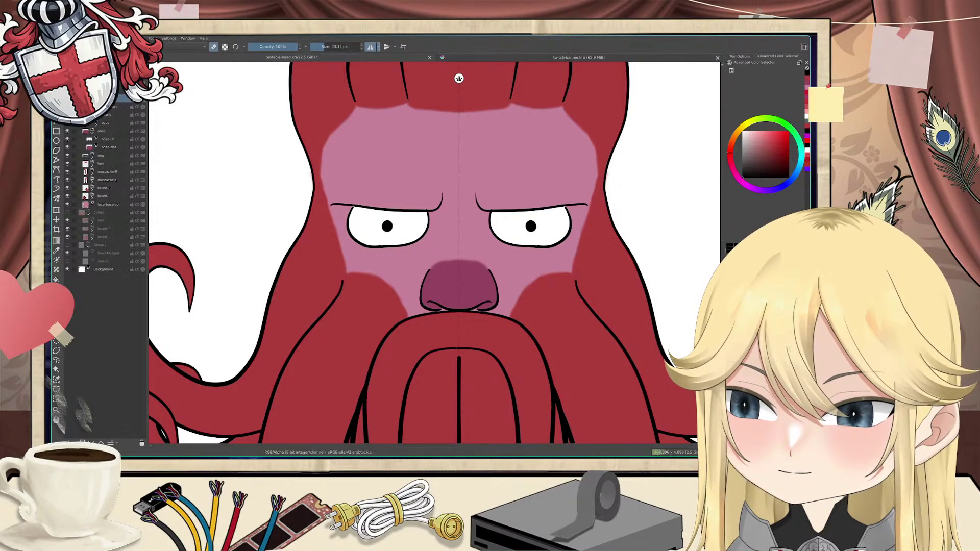
# Step: Expand the nested eyes group and rename the first layer inside it as eyeball
pyautogui.doubleClick(105, 123)
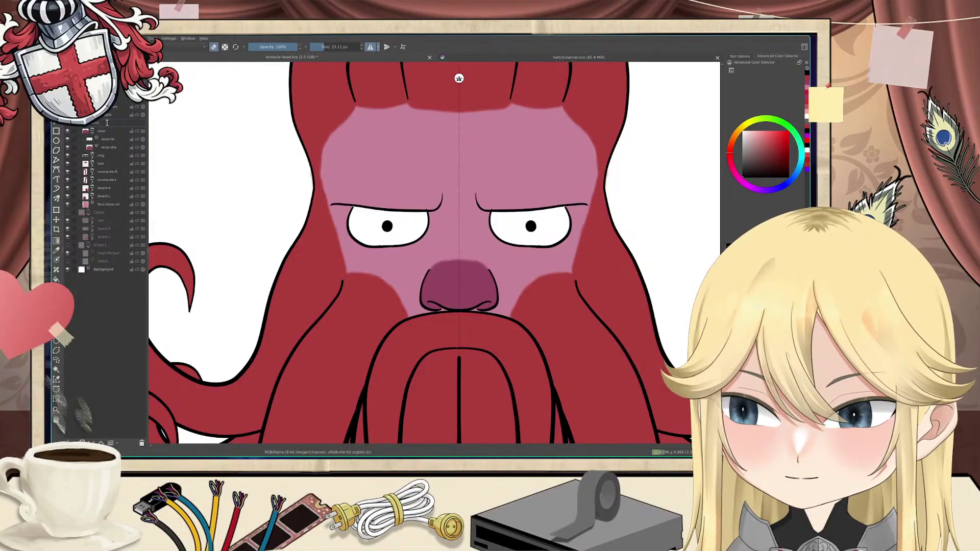
pyautogui.press('Return')
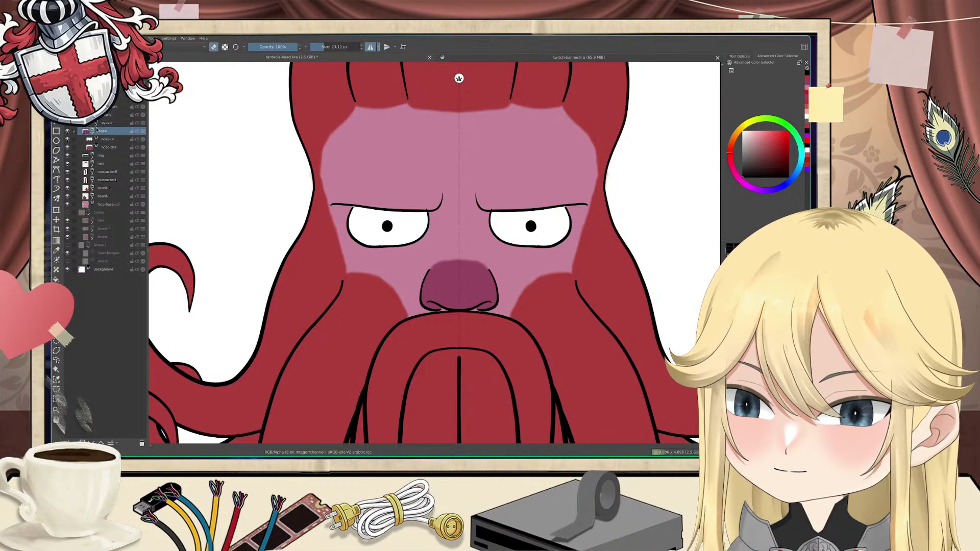
pyautogui.click(96, 125)
pyautogui.doubleClick(107, 131)
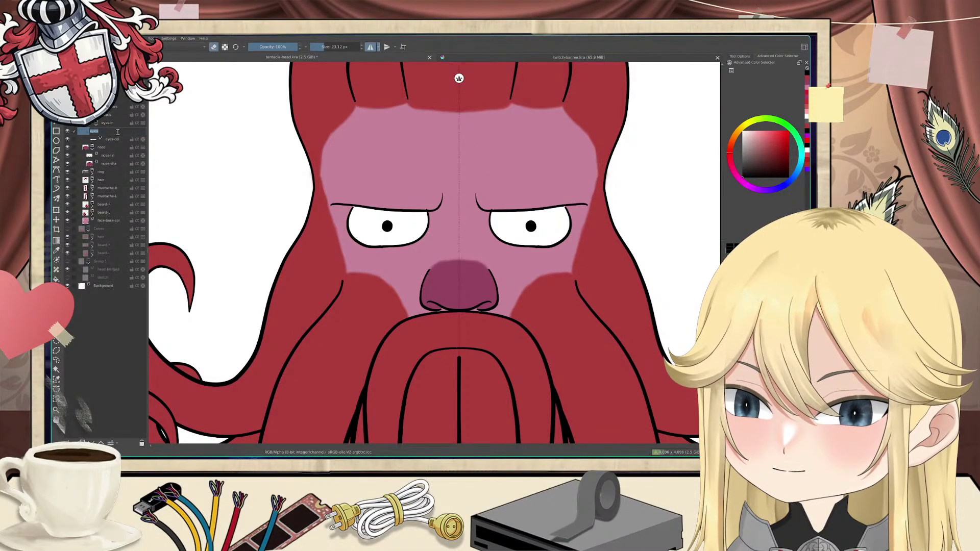
pyautogui.click(117, 132)
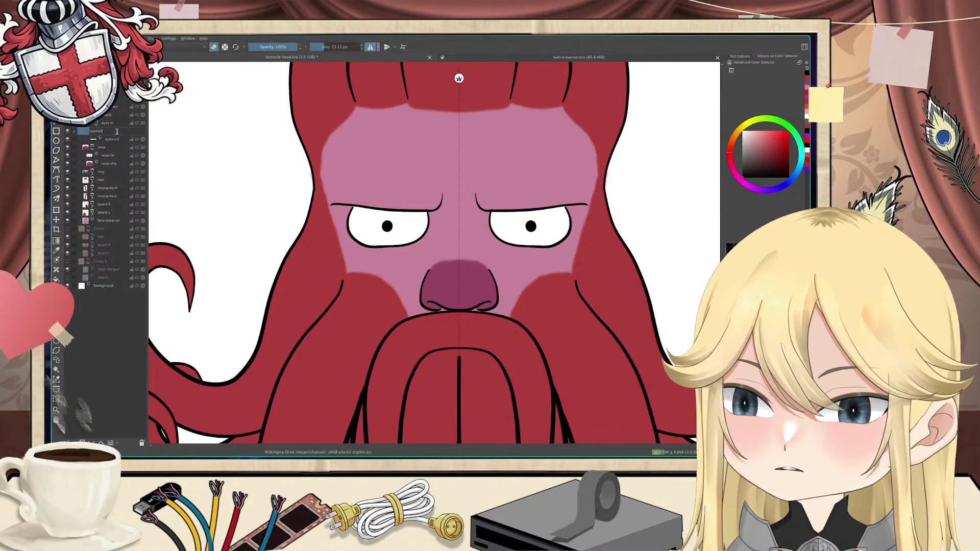
pyautogui.press('Return')
# Step: Rename the nested eyes group itself as eyeball
pyautogui.doubleClick(113, 123)
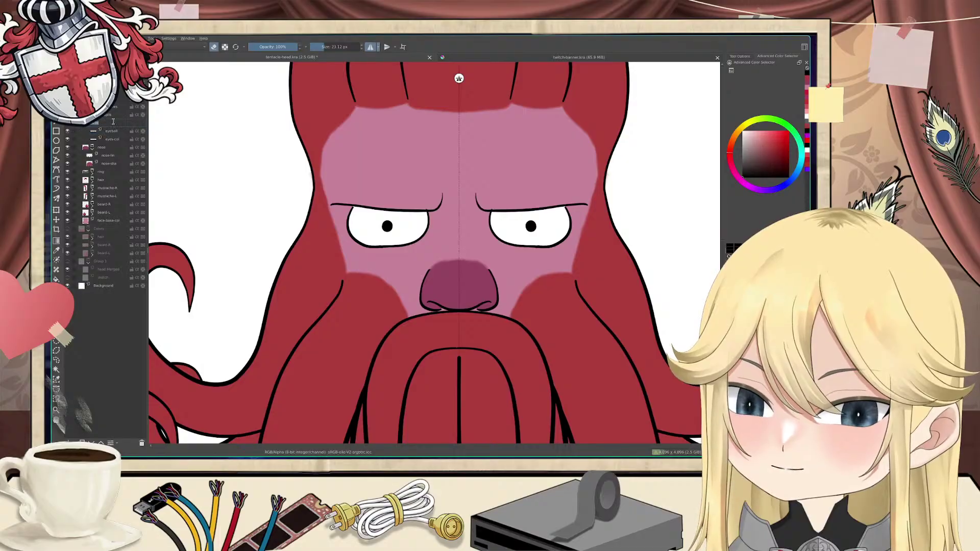
pyautogui.click(111, 123)
pyautogui.press('BackSpace')
pyautogui.press('BackSpace')
pyautogui.press('BackSpace')
pyautogui.press('BackSpace')
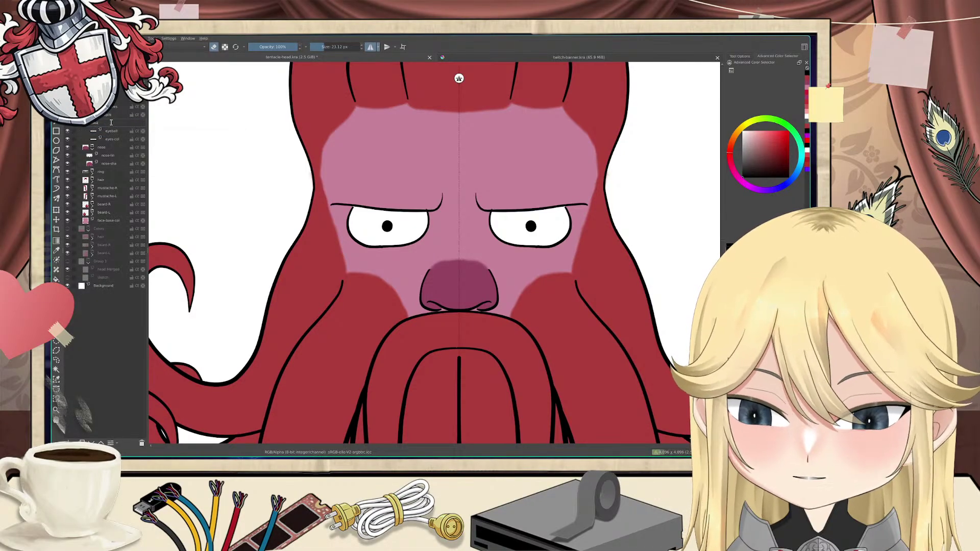
pyautogui.write('ball')
pyautogui.press('Return')
# Step: Replace eyes with eyeball in the name of the group's colour layer, and collapse the eyeball group
pyautogui.doubleClick(113, 139)
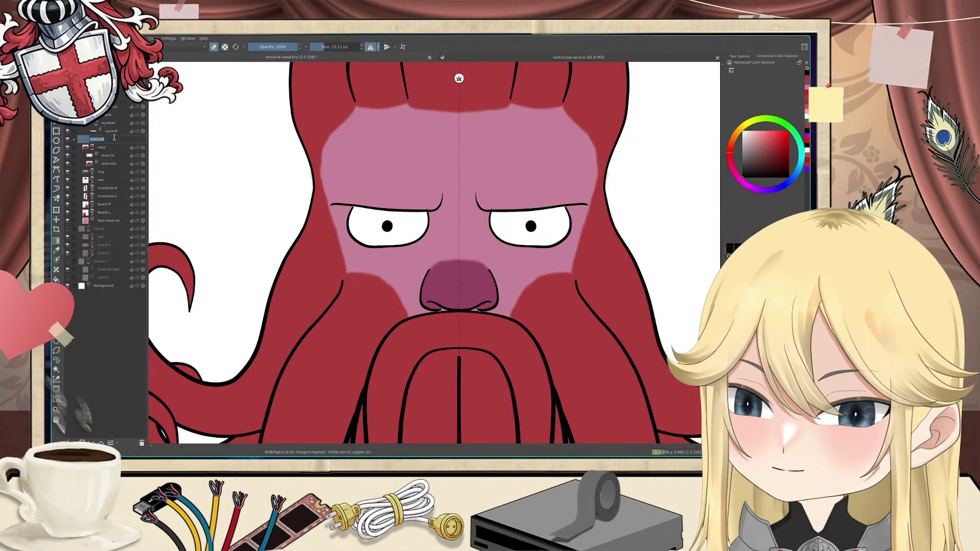
pyautogui.click(98, 138)
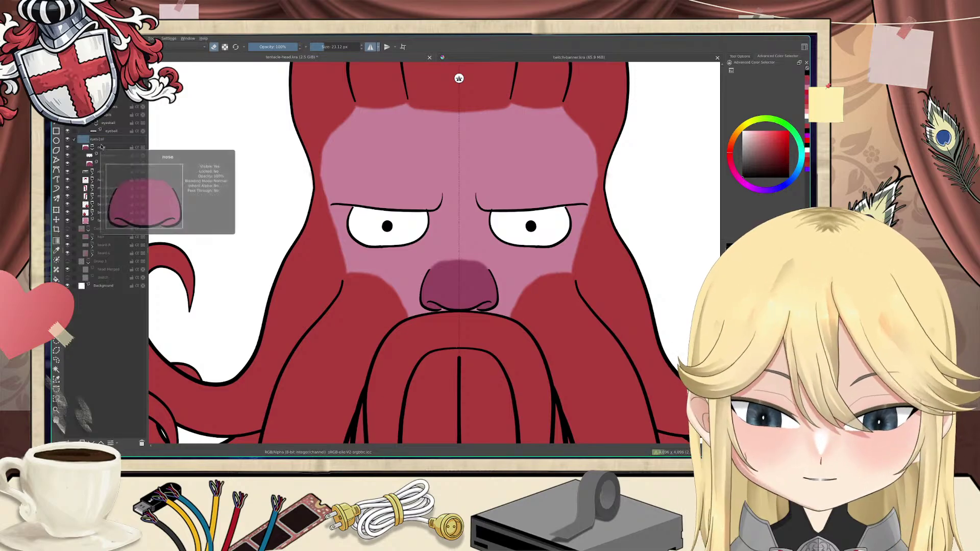
pyautogui.press('BackSpace')
pyautogui.press('BackSpace')
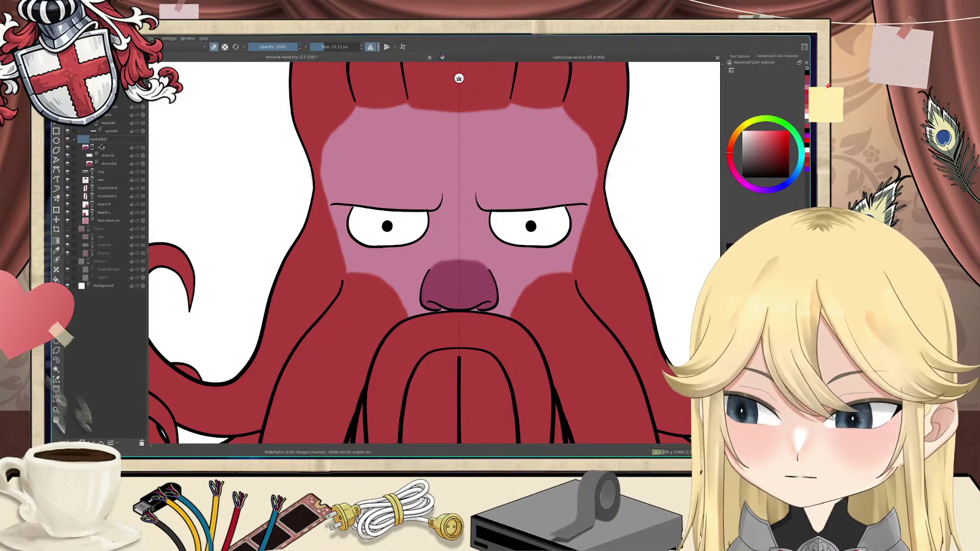
pyautogui.press('Return')
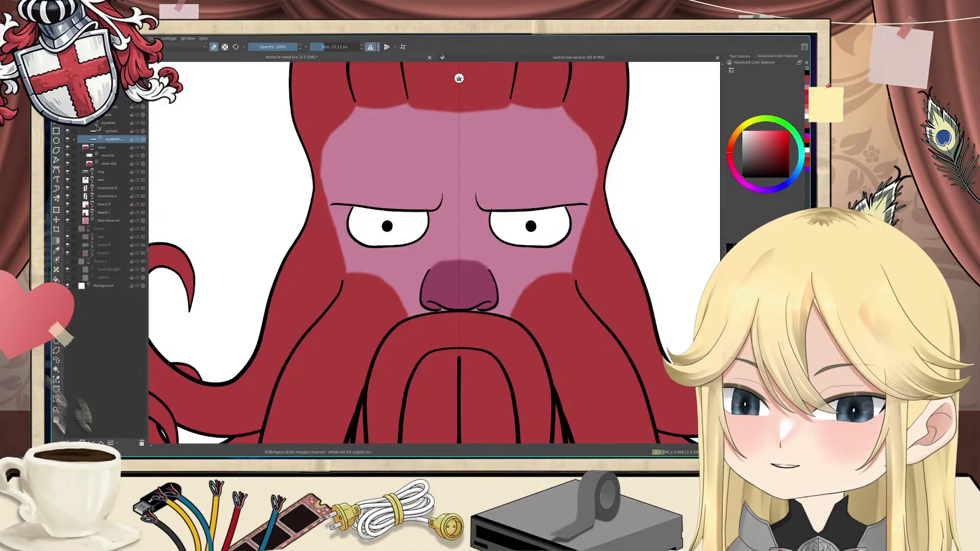
pyautogui.click(97, 124)
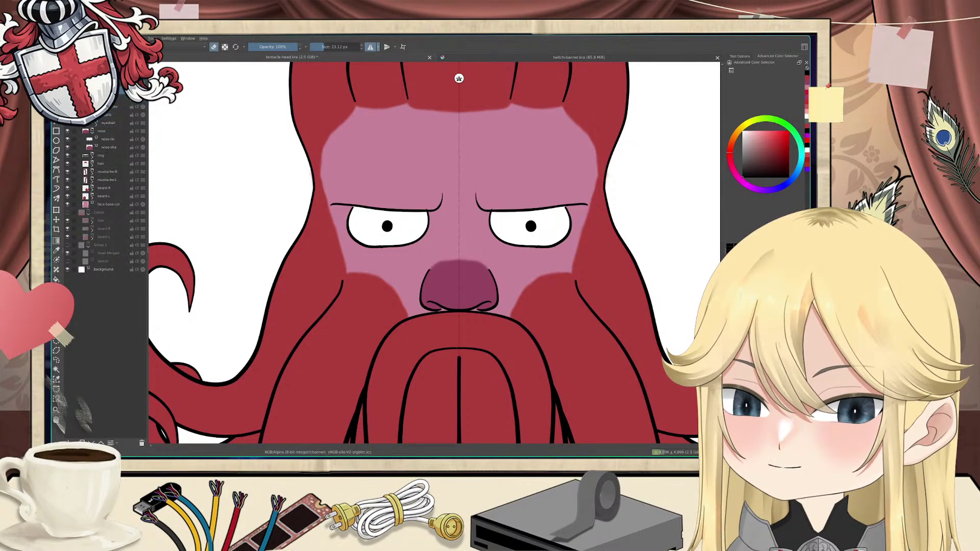
# Step: Rename the layer directly above the pupils layer as the left eyebrow layer
pyautogui.scroll(-1, 111, 127)
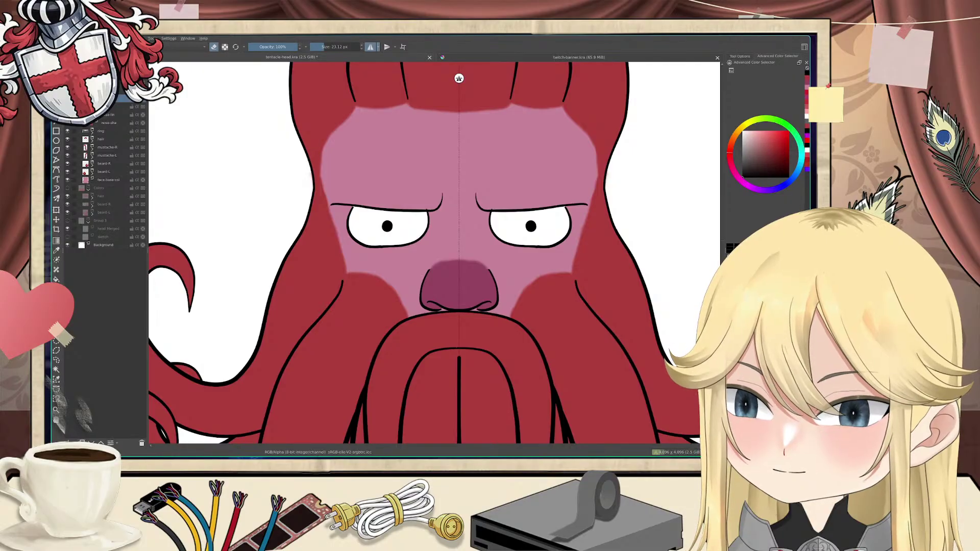
pyautogui.scroll(1, 120, 246)
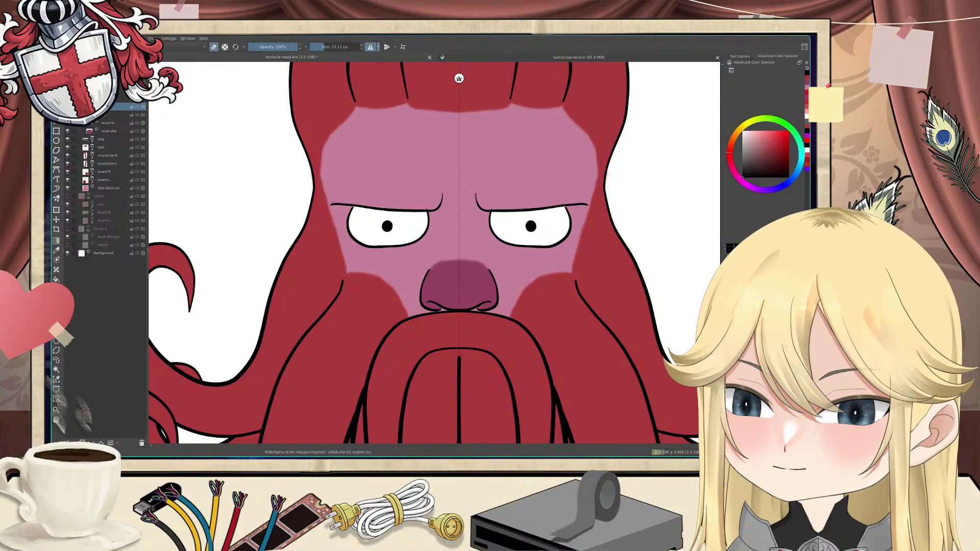
pyautogui.scroll(1, 105, 115)
pyautogui.doubleClick(118, 117)
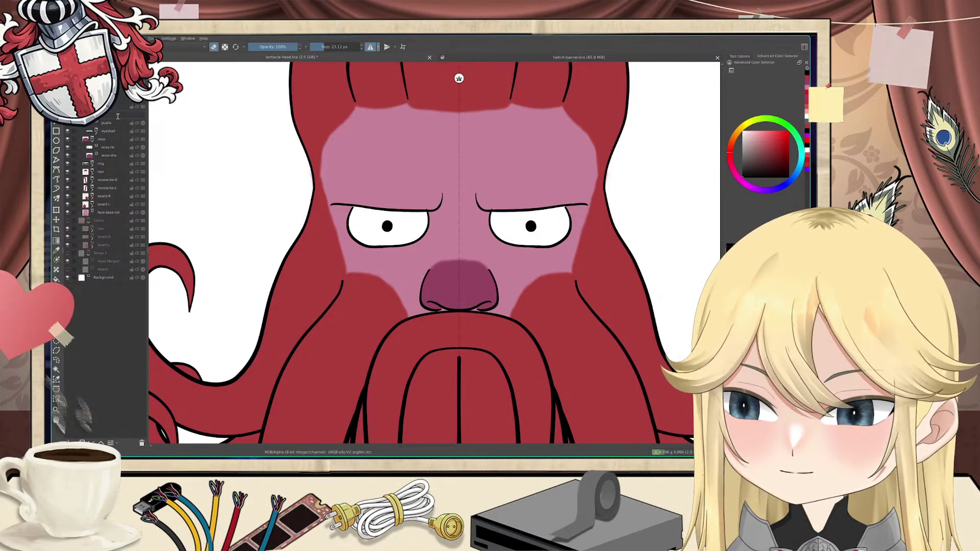
pyautogui.press('Return')
pyautogui.doubleClick(115, 123)
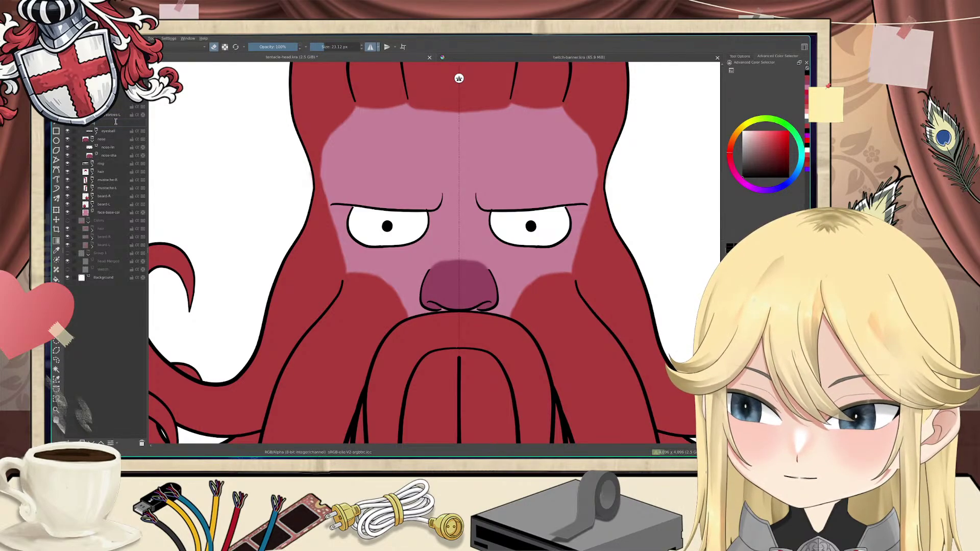
pyautogui.press('Return')
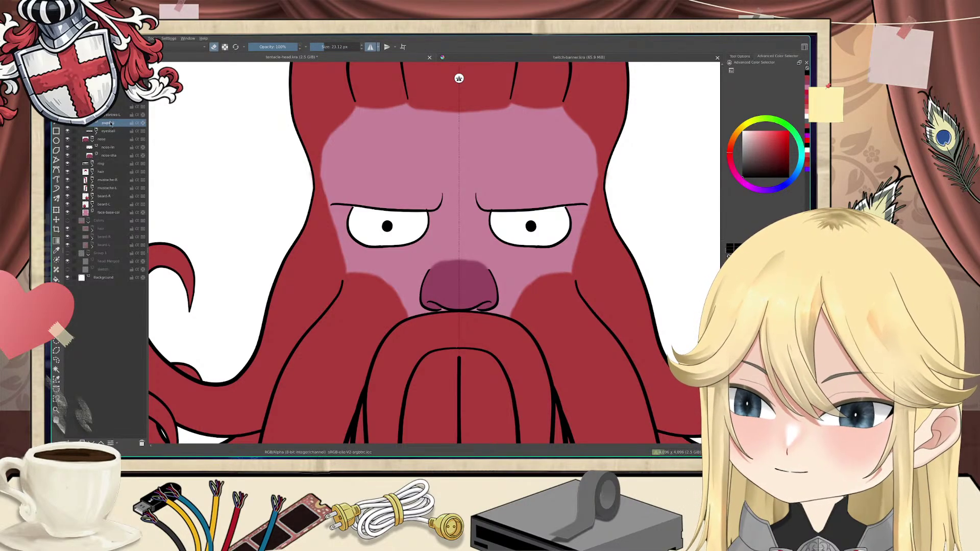
pyautogui.doubleClick(111, 118)
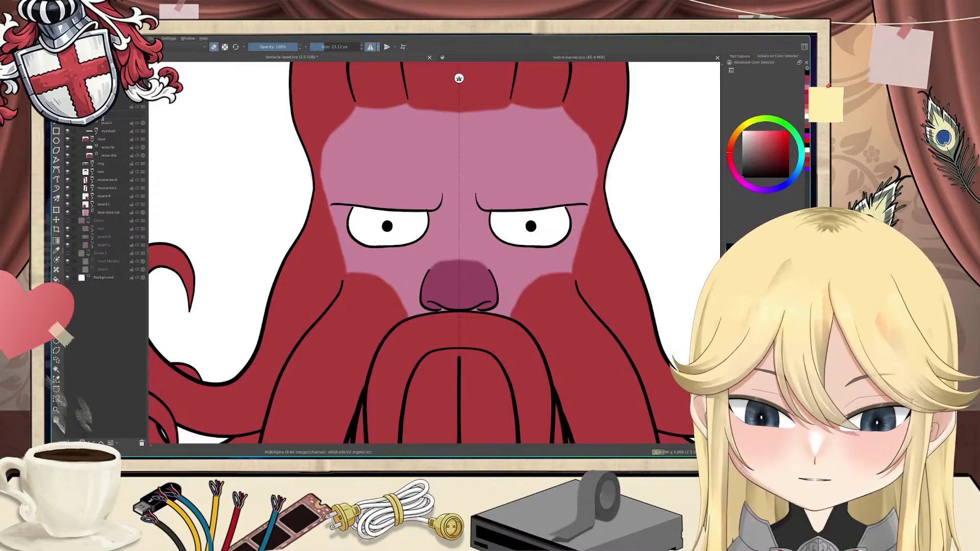
pyautogui.press('Return')
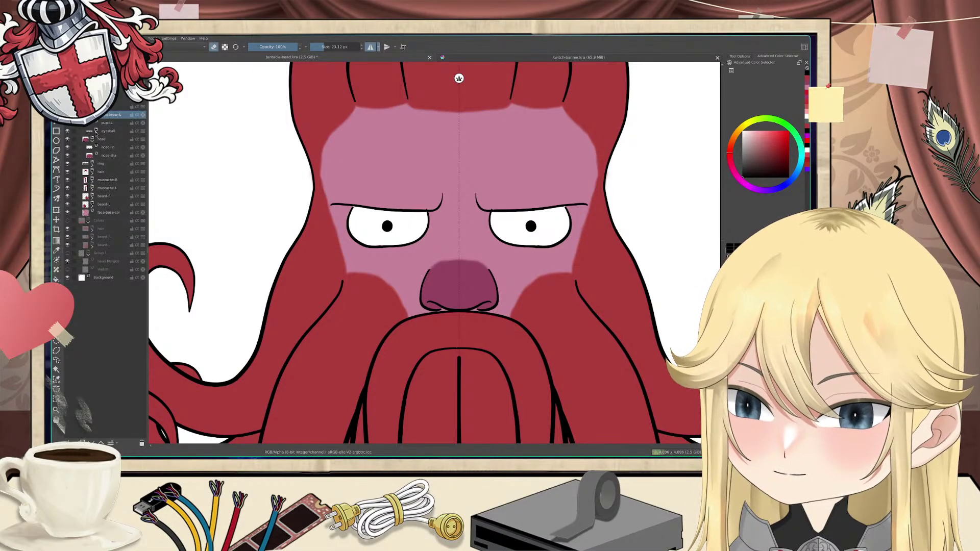
# Step: Expand the left eye's eyeball group and rename both the group and the first layer inside it as eyeball-L
pyautogui.click(96, 132)
pyautogui.doubleClick(116, 131)
pyautogui.click(116, 131)
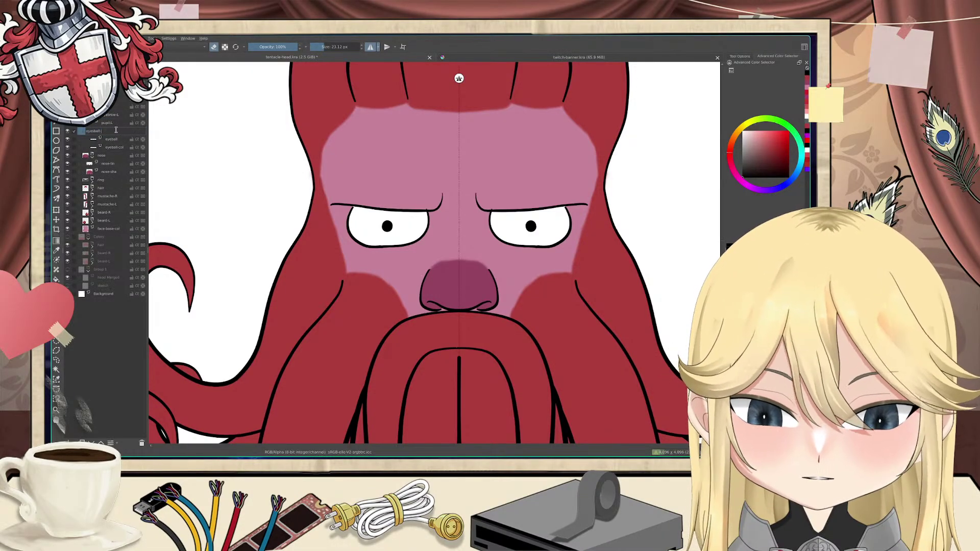
pyautogui.press('Return')
pyautogui.doubleClick(116, 139)
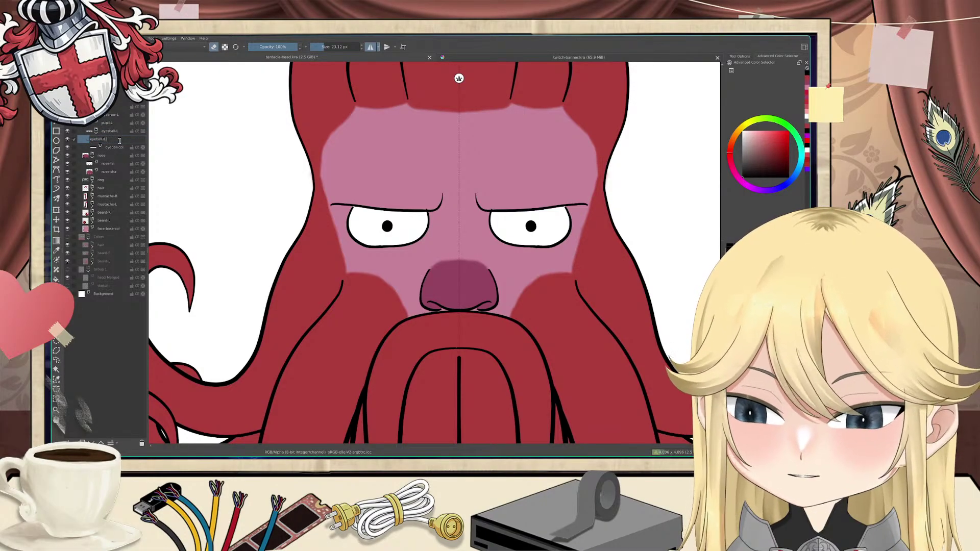
pyautogui.press('Return')
pyautogui.doubleClick(120, 142)
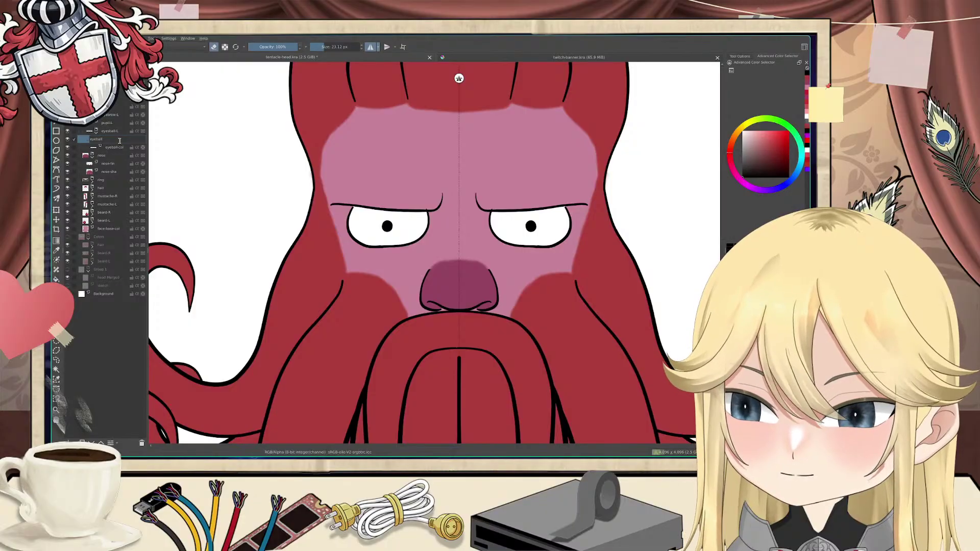
pyautogui.write('eyeball-L')
pyautogui.press('Return')
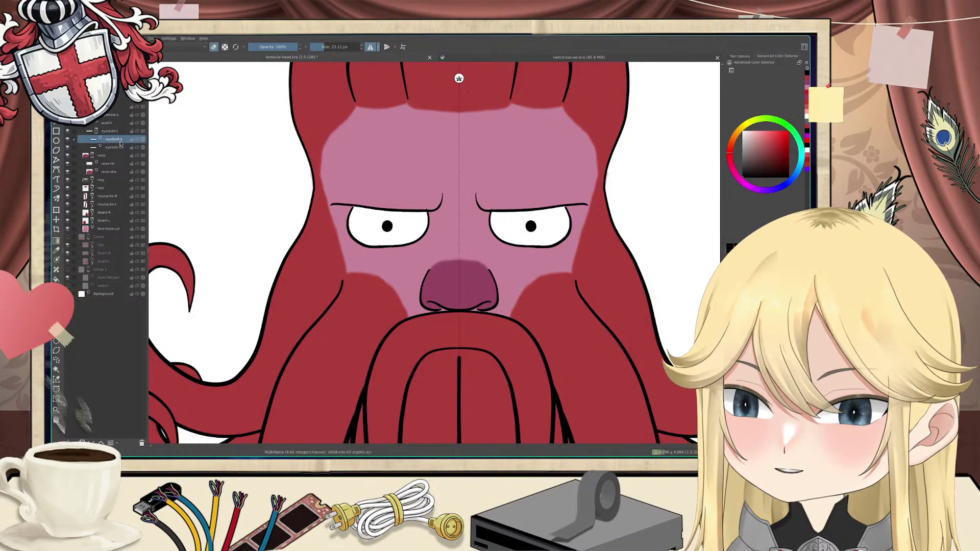
# Step: Add the suffix -L to the name of the eyeball-col layer inside the eyeball-L group
pyautogui.doubleClick(113, 147)
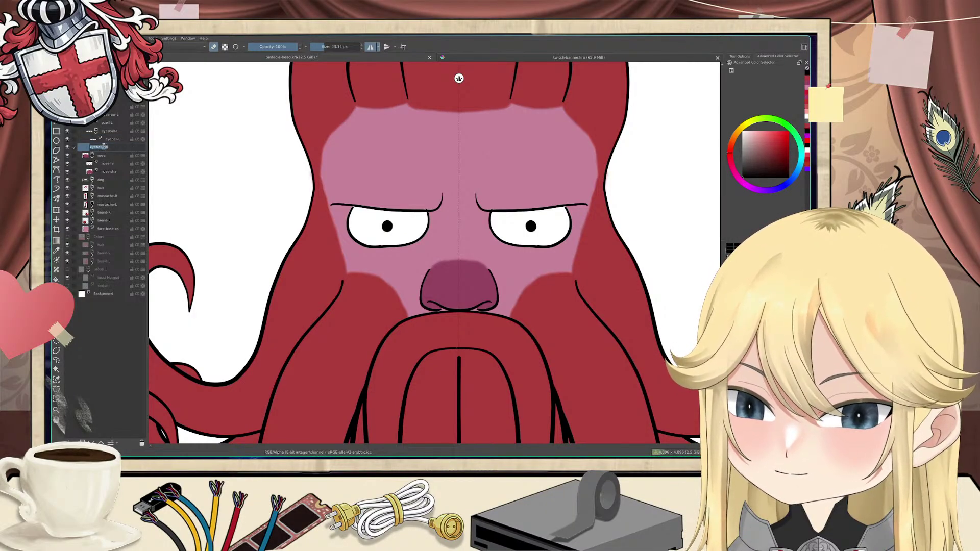
pyautogui.click(112, 148)
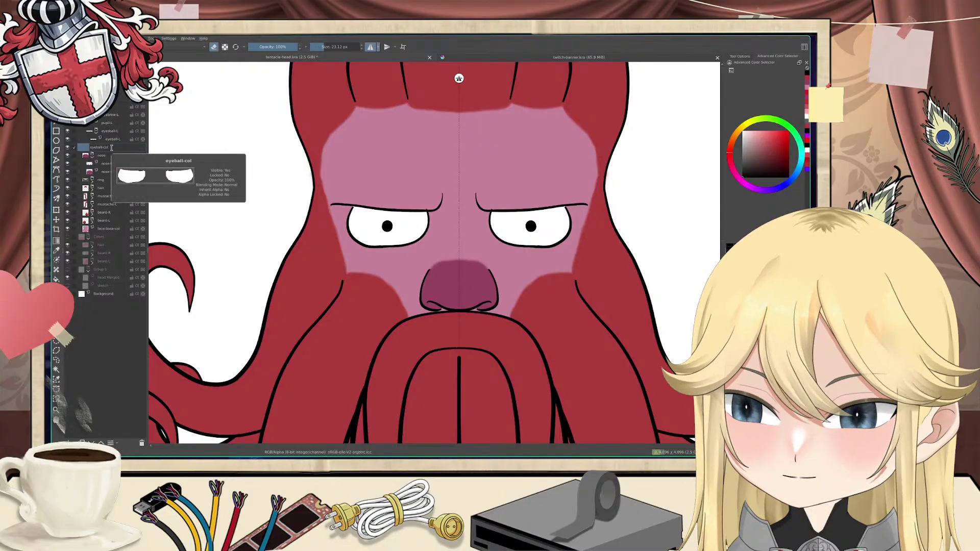
pyautogui.write('-L')
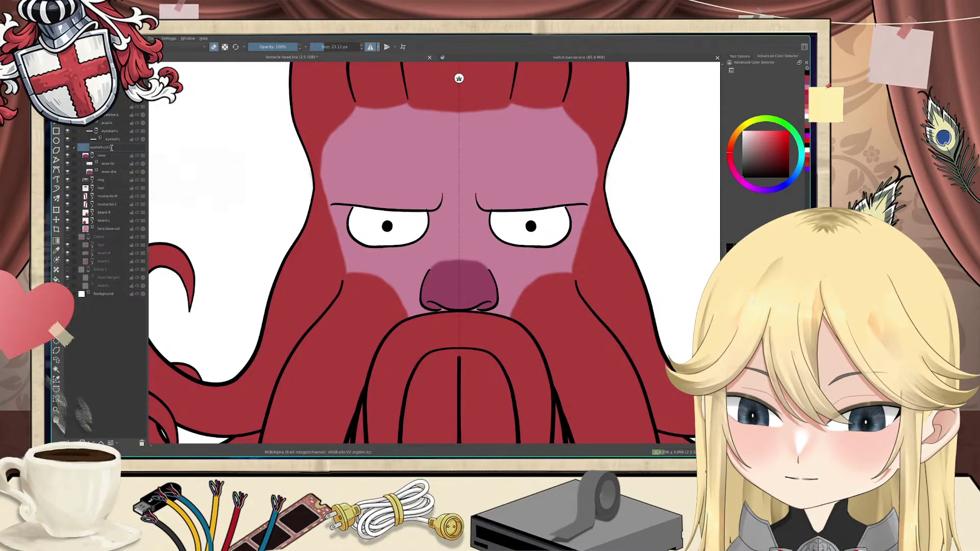
pyautogui.press('Return')
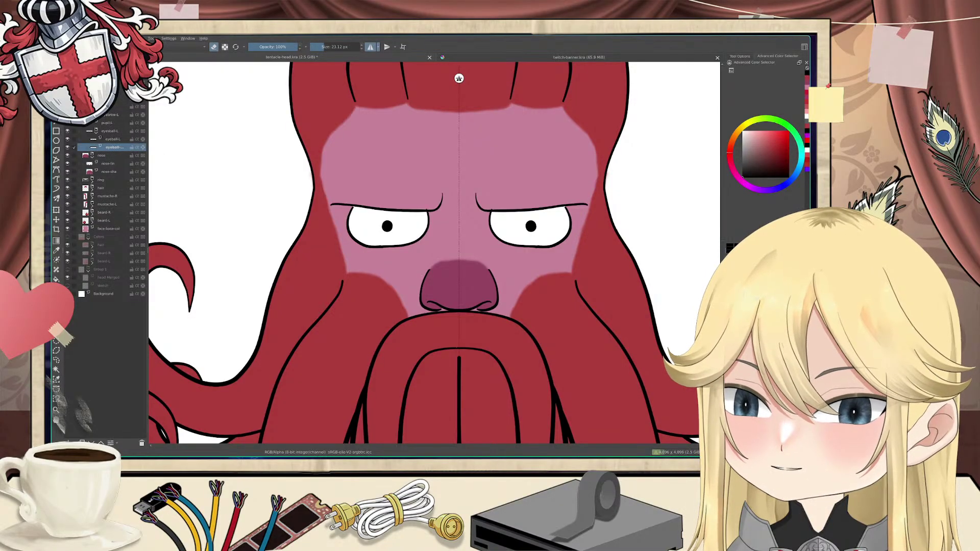
# Step: Add the suffix -R to the eyebrow layer, pupil layer and eyeball group of the right eye
pyautogui.scroll(1, 112, 145)
pyautogui.click(112, 108)
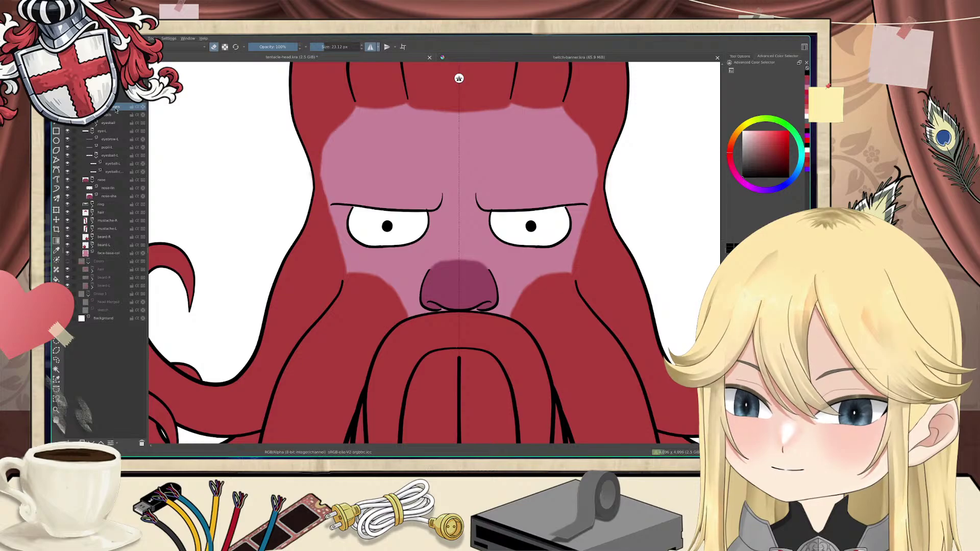
pyautogui.doubleClick(118, 107)
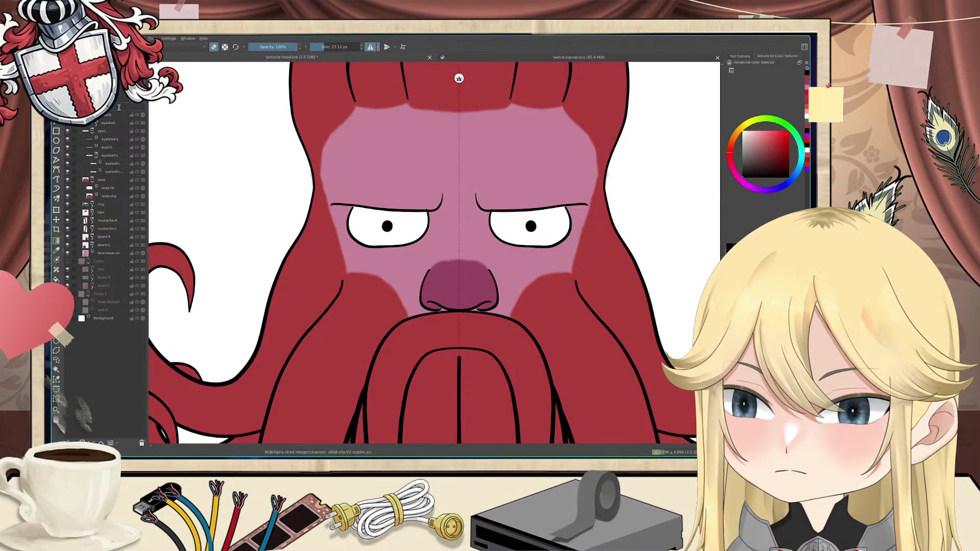
pyautogui.press('Return')
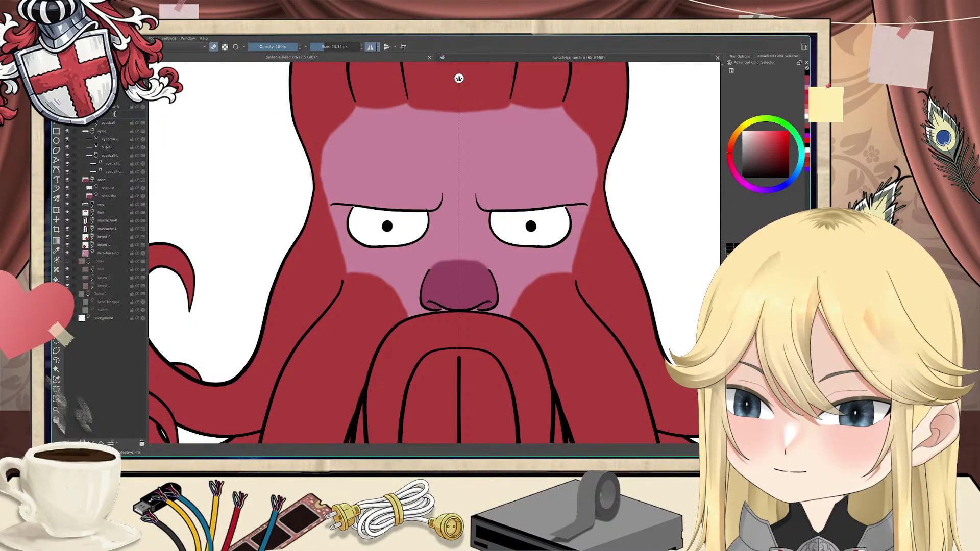
pyautogui.press('Return')
pyautogui.doubleClick(114, 122)
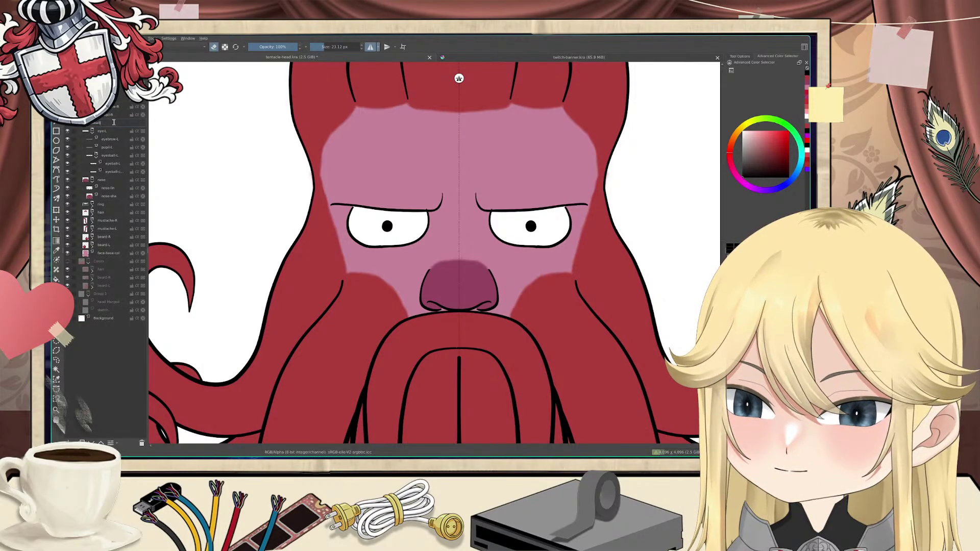
pyautogui.press('Return')
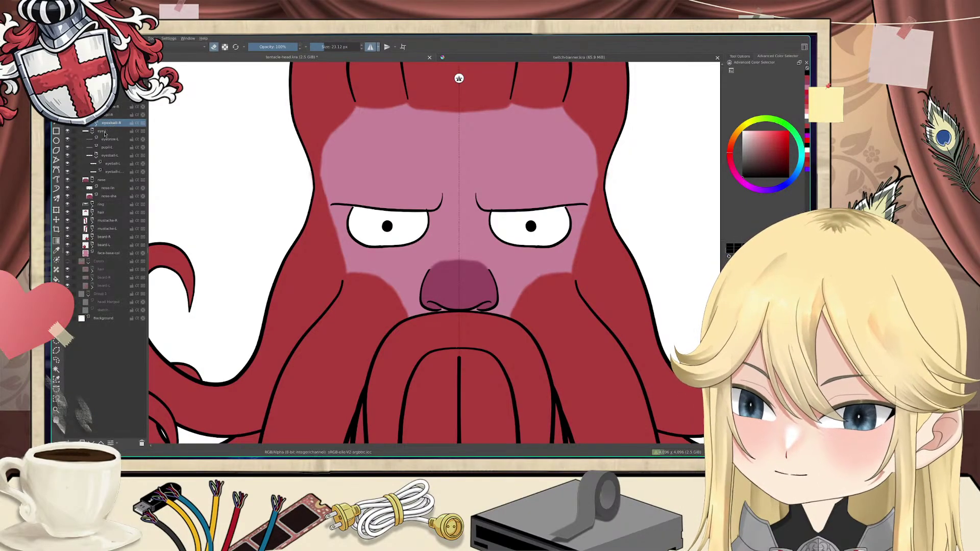
# Step: Expand the eyeball-R group and add the suffix -R to its eyeball and eyeball-col layers
pyautogui.click(97, 124)
pyautogui.doubleClick(118, 132)
pyautogui.click(117, 131)
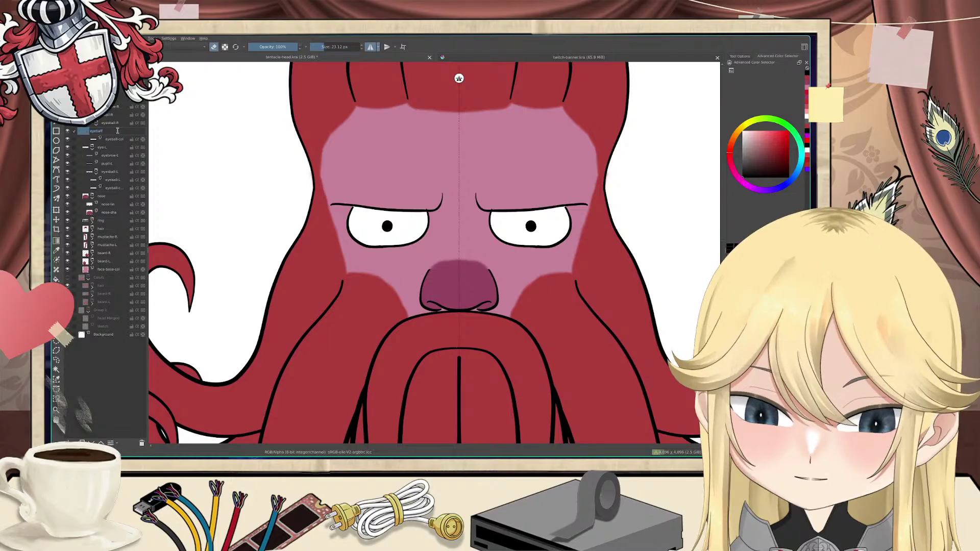
pyautogui.write('-R')
pyautogui.press('Return')
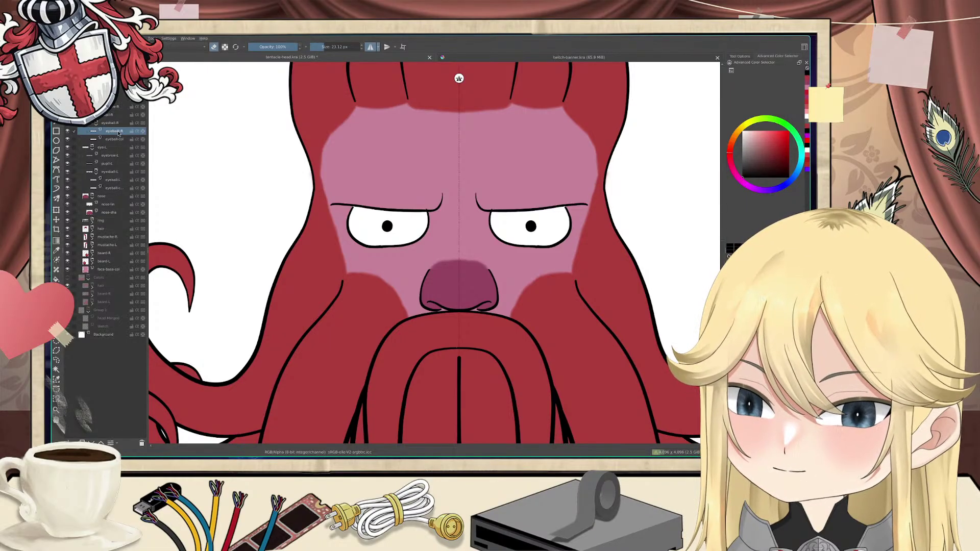
pyautogui.doubleClick(117, 139)
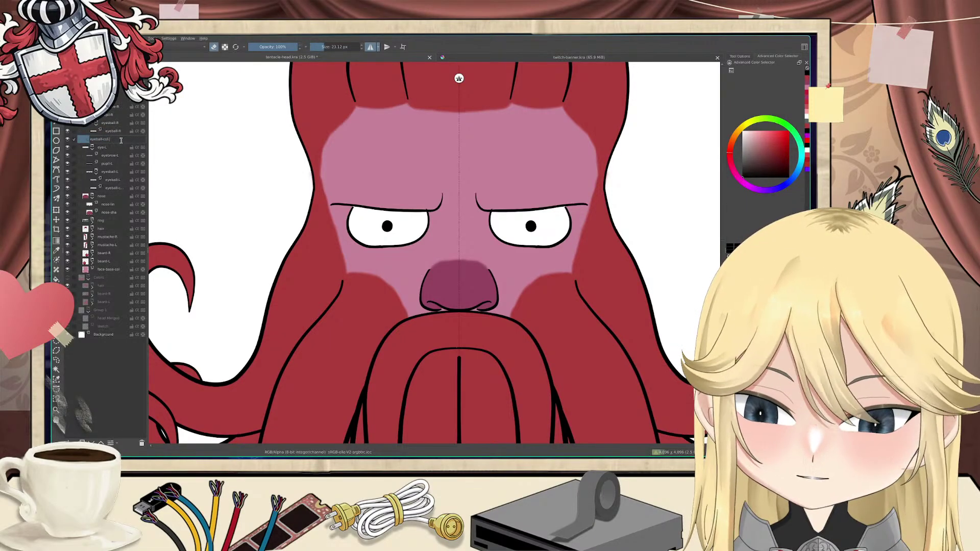
pyautogui.press('Return')
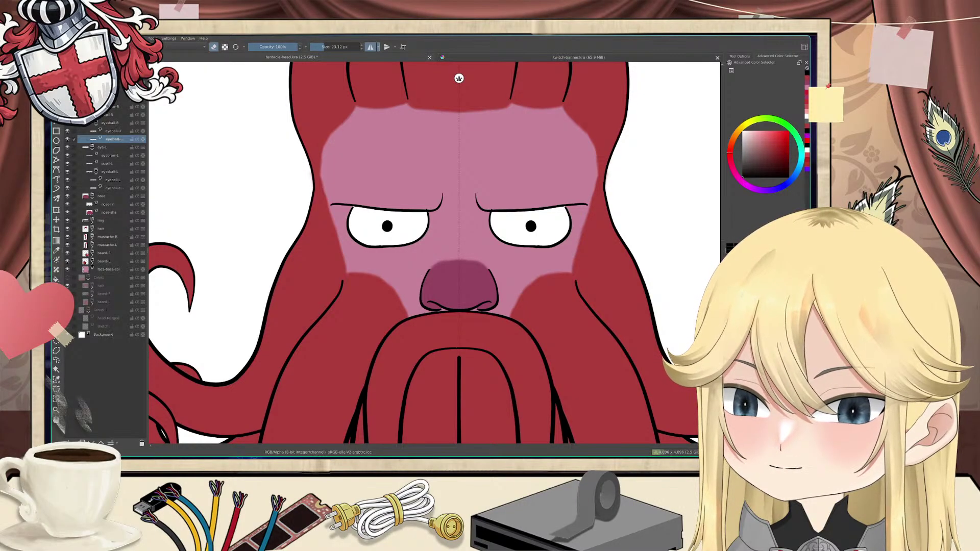
# Step: Clear the canvas-left half of the face from the eye-R group with a rectangular selection, and check the split by toggling both eye groups' visibility
pyautogui.scroll(-2, 107, 214)
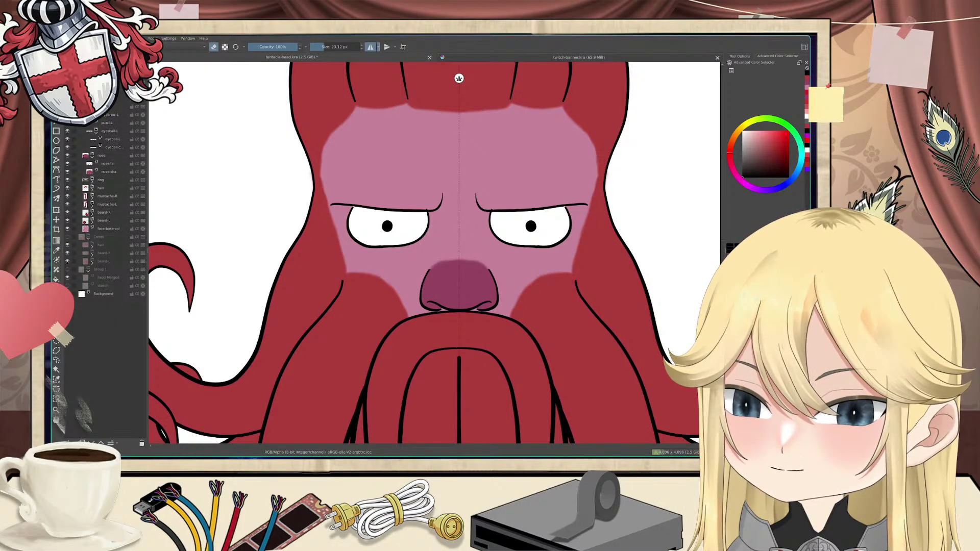
pyautogui.scroll(-2, 102, 204)
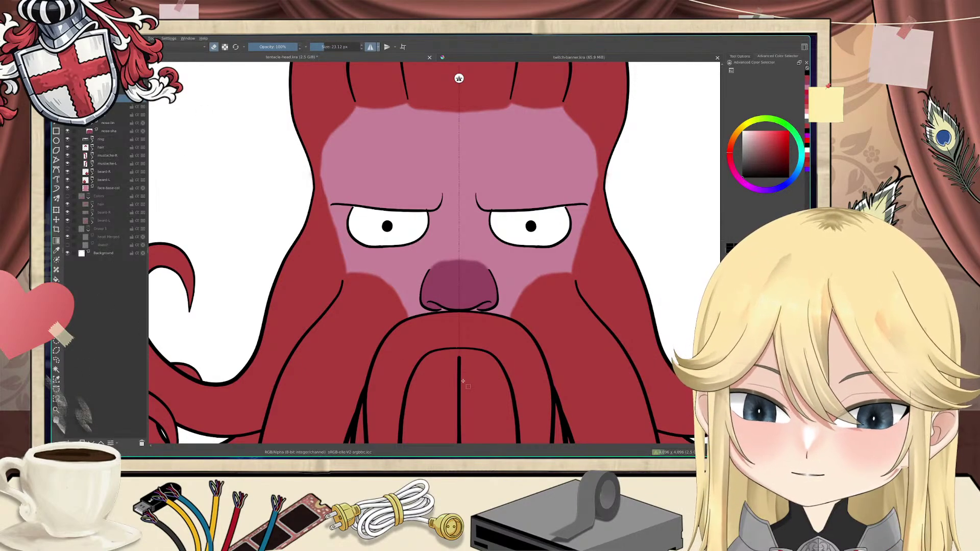
pyautogui.moveTo(460, 386); pyautogui.dragTo(285, 96)
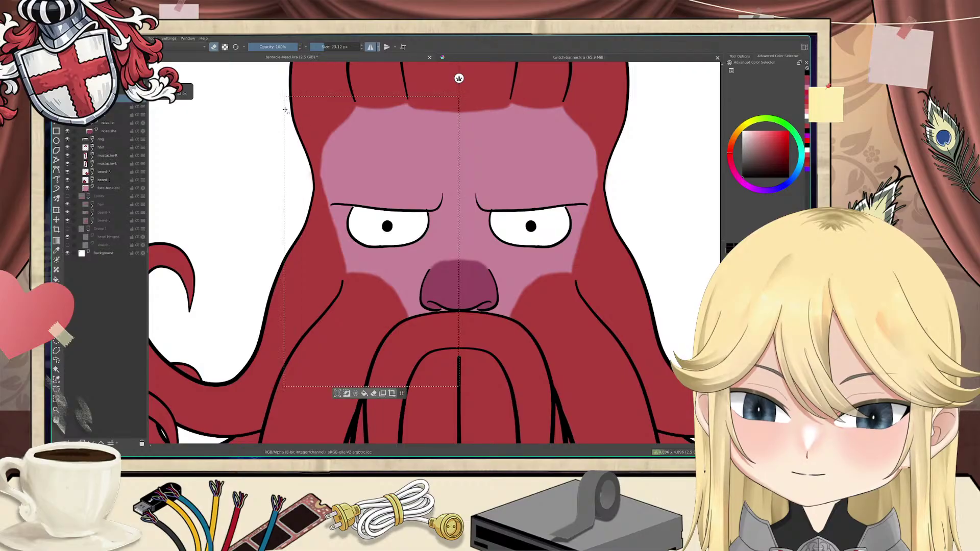
pyautogui.click(92, 99)
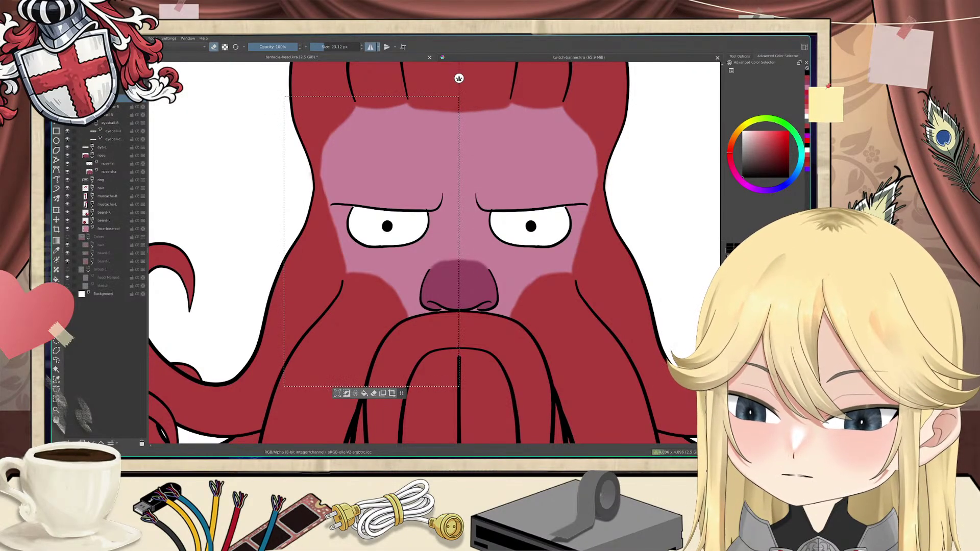
pyautogui.press('Delete')
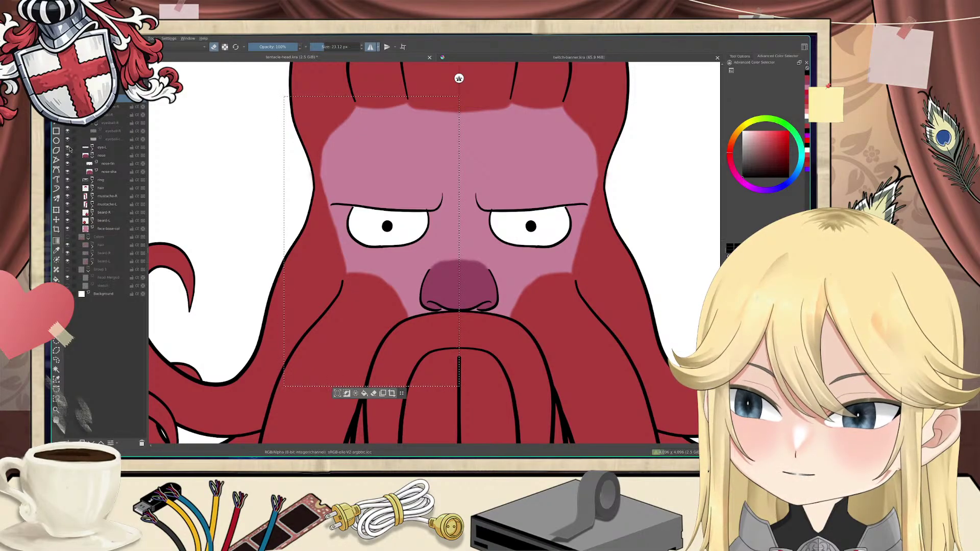
pyautogui.click(67, 146)
pyautogui.click(67, 147)
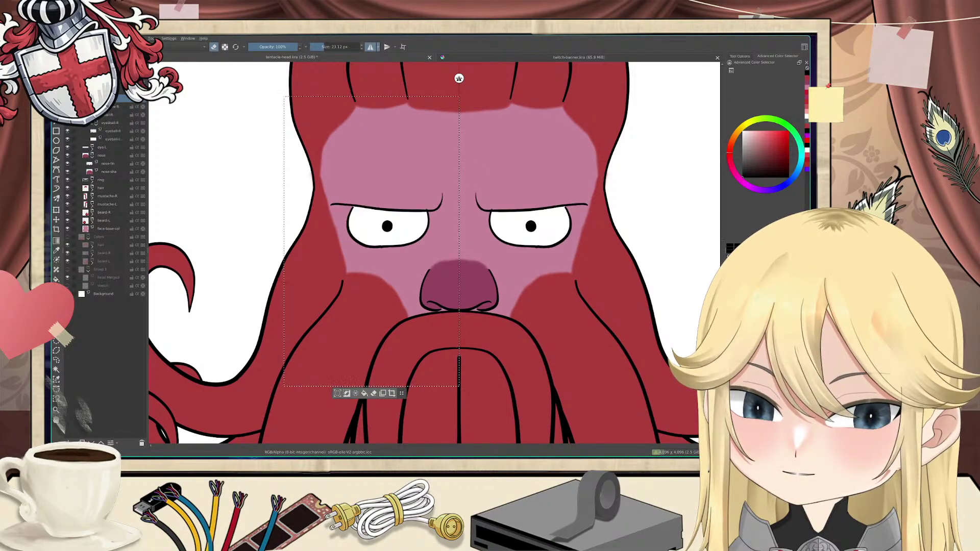
pyautogui.click(67, 147)
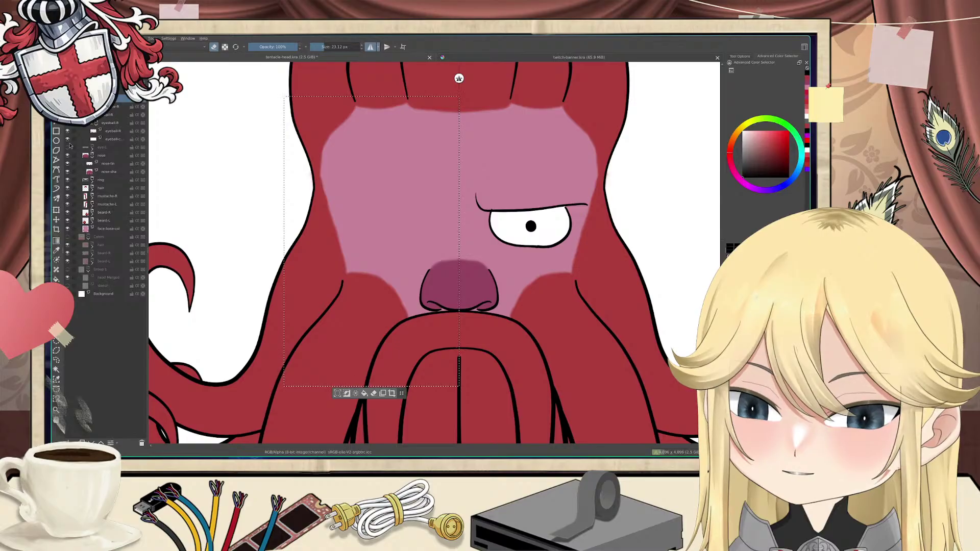
pyautogui.click(68, 98)
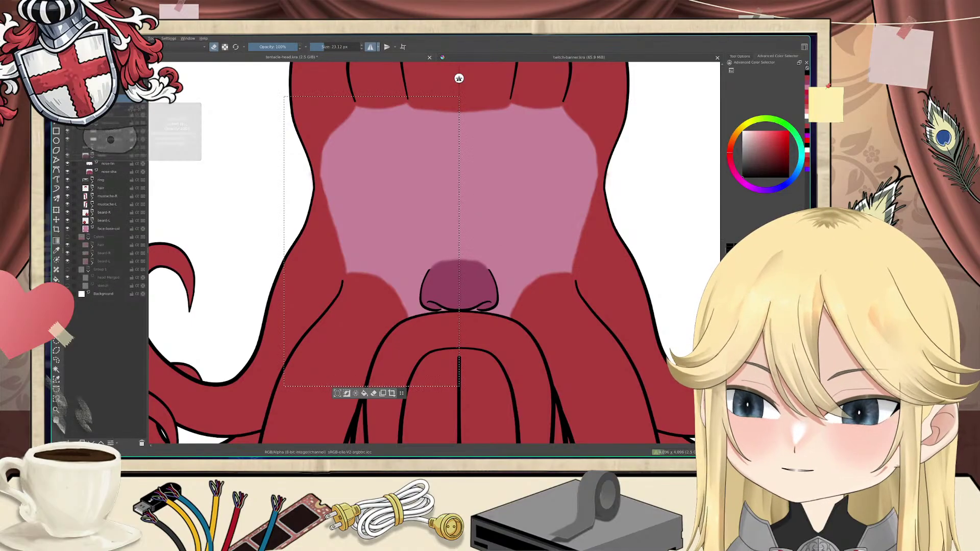
pyautogui.click(67, 98)
pyautogui.click(67, 147)
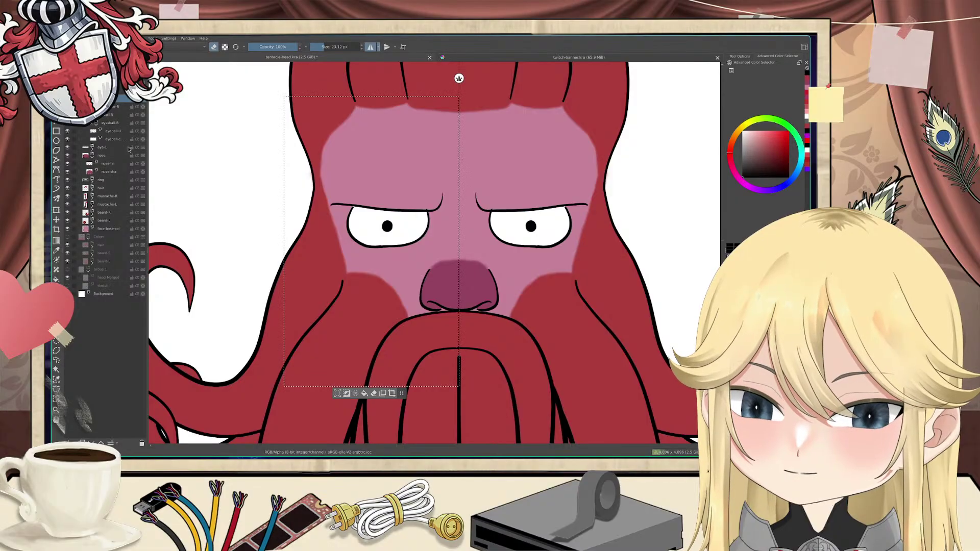
# Step: Clear the canvas-right half of the face from the eye-L group, check it with eye-R hidden, and remove the selection
pyautogui.click(106, 149)
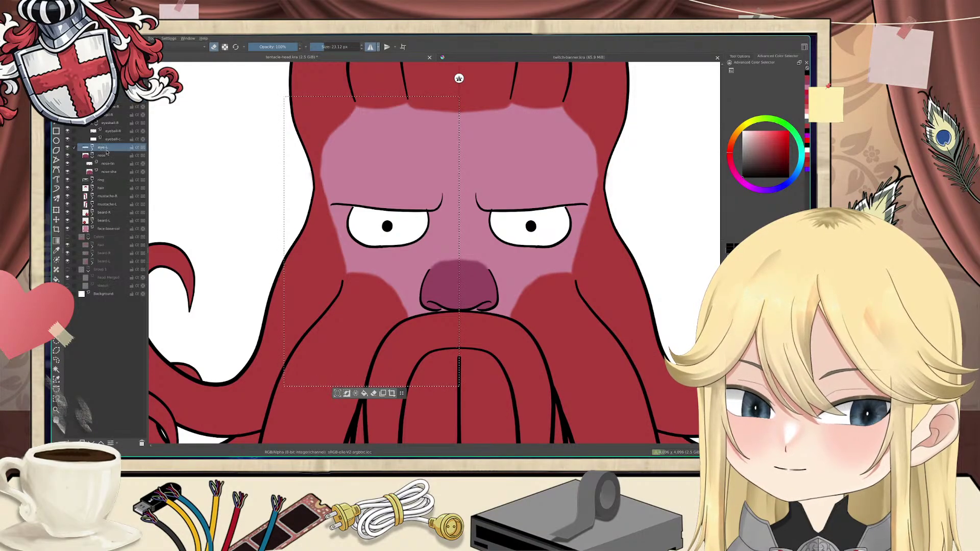
pyautogui.click(68, 99)
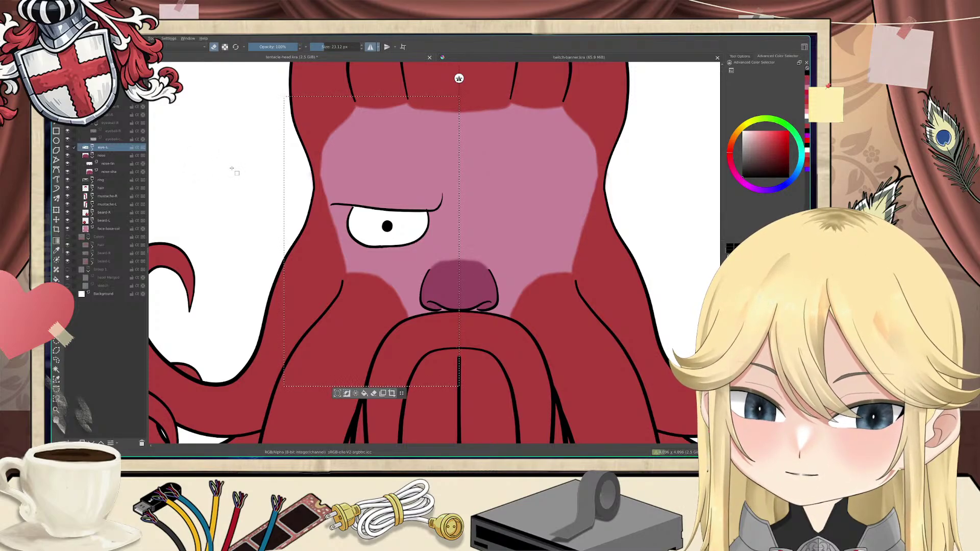
pyautogui.click(67, 99)
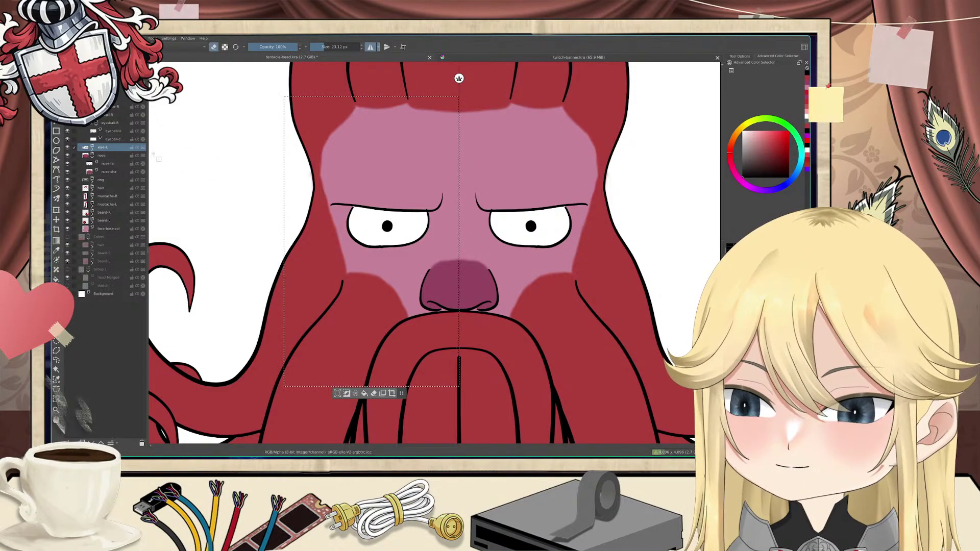
pyautogui.click(293, 174)
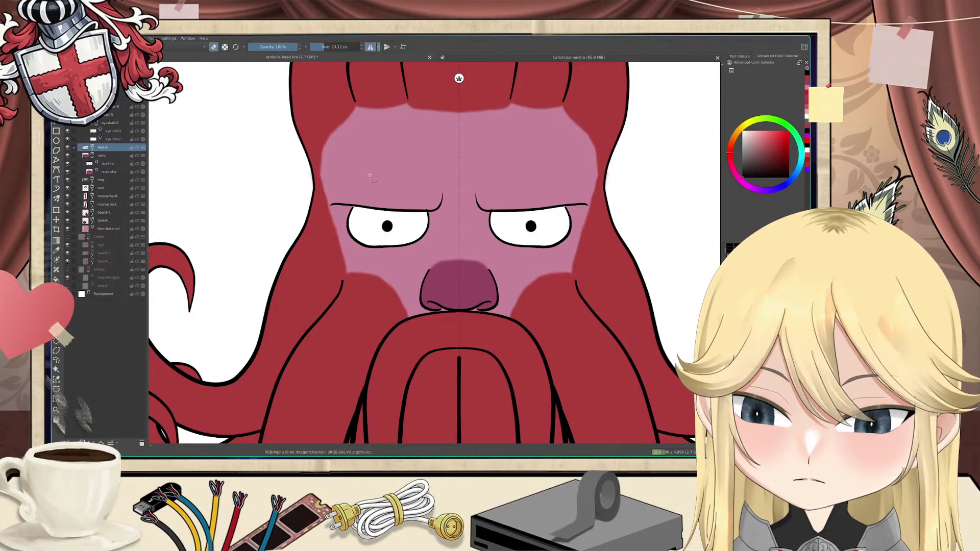
# Step: Save the tentacle-head file and look over the whole character
pyautogui.hotkey('ctrl', 's')
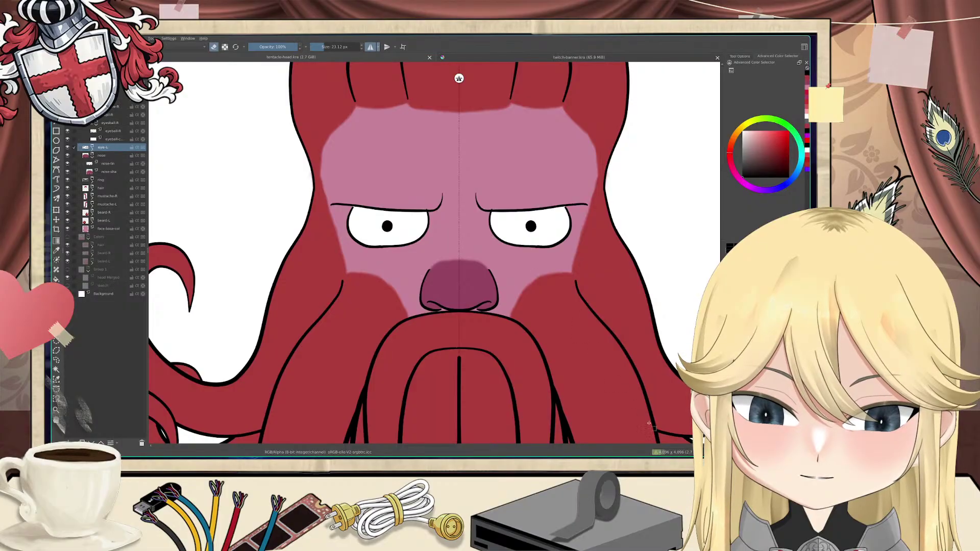
pyautogui.moveTo(655, 453)
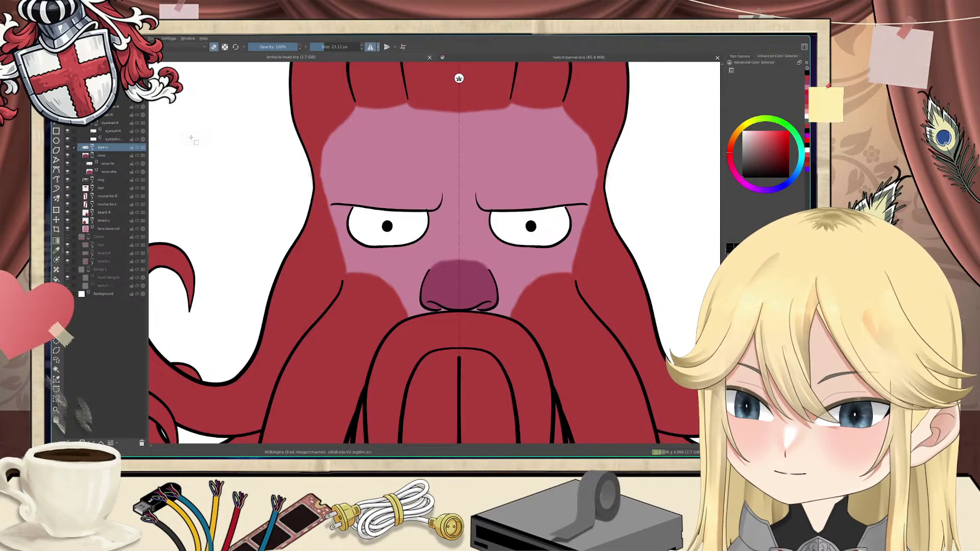
pyautogui.scroll(-4, 421, 217)
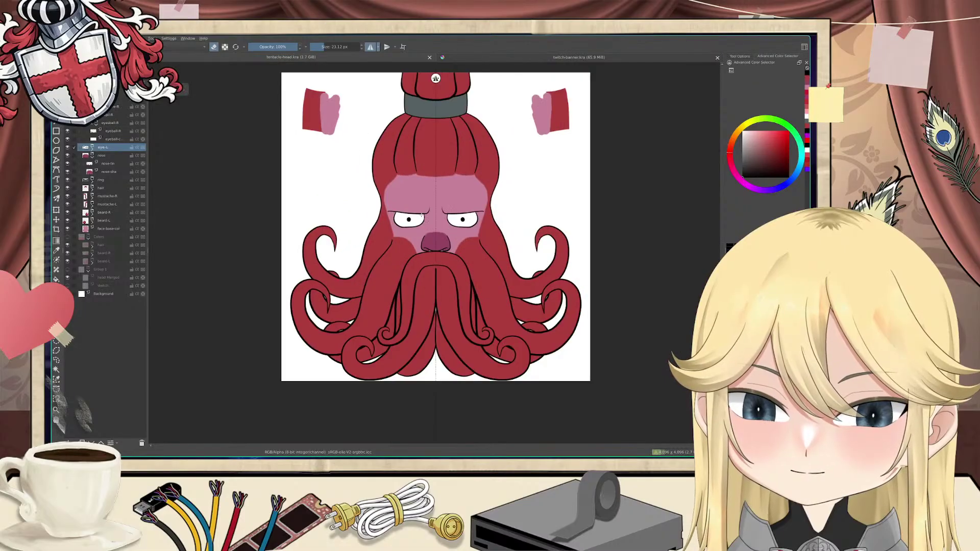
pyautogui.moveTo(418, 207); pyautogui.dragTo(426, 223)
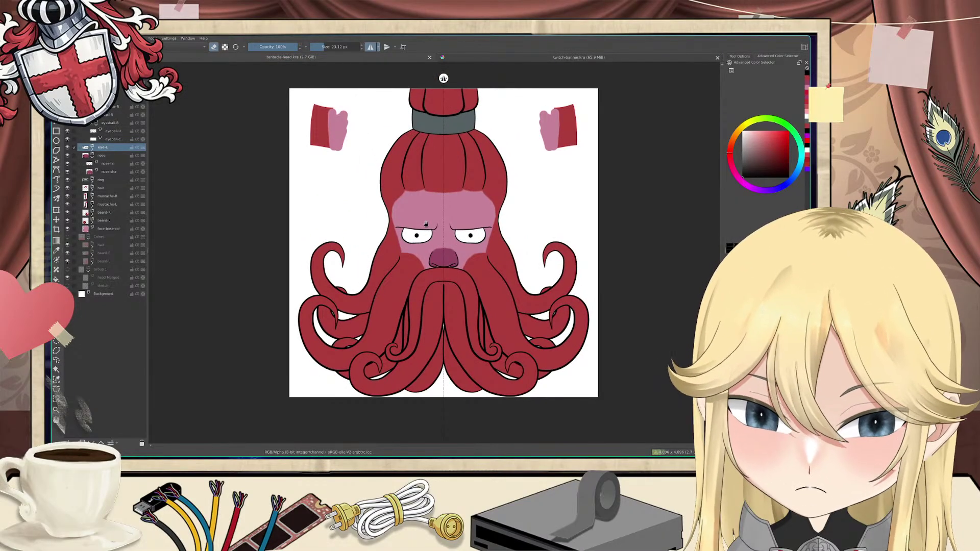